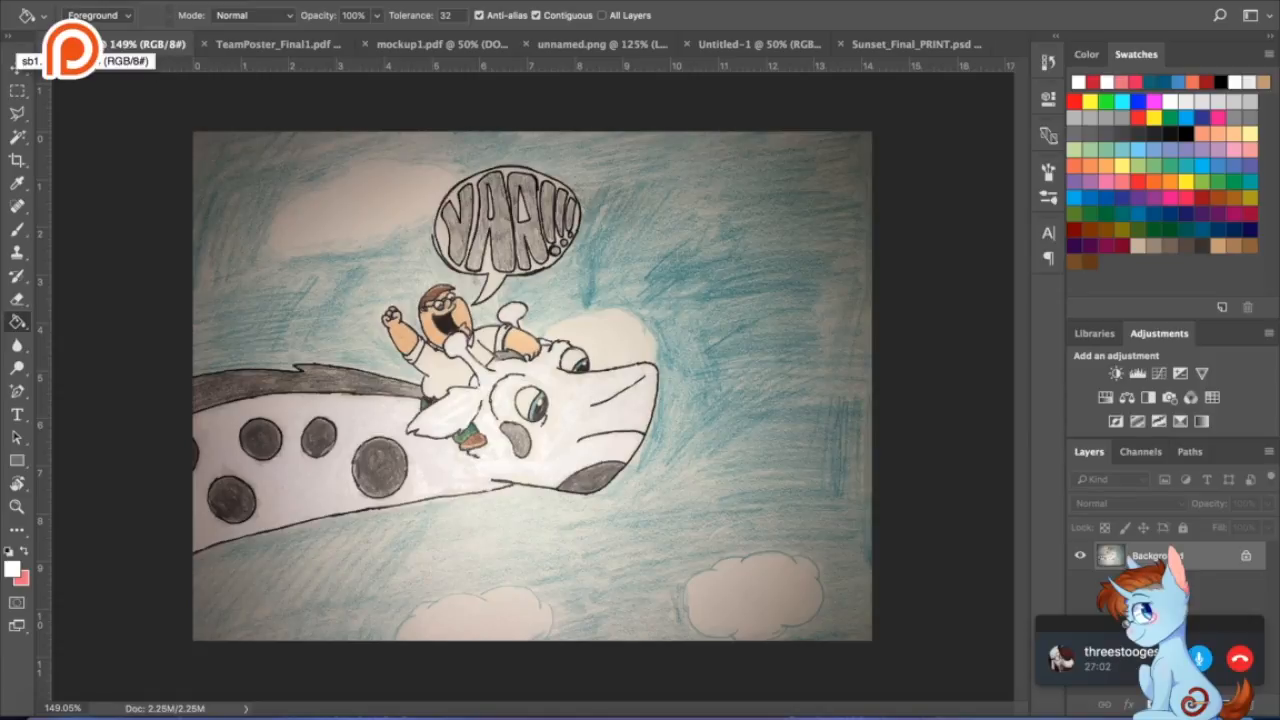
- Close the sb1 giraffe drawing and bring up TeamPoster_Final1.pdf
{"action": "left_click", "coordinate": [46, 44]}
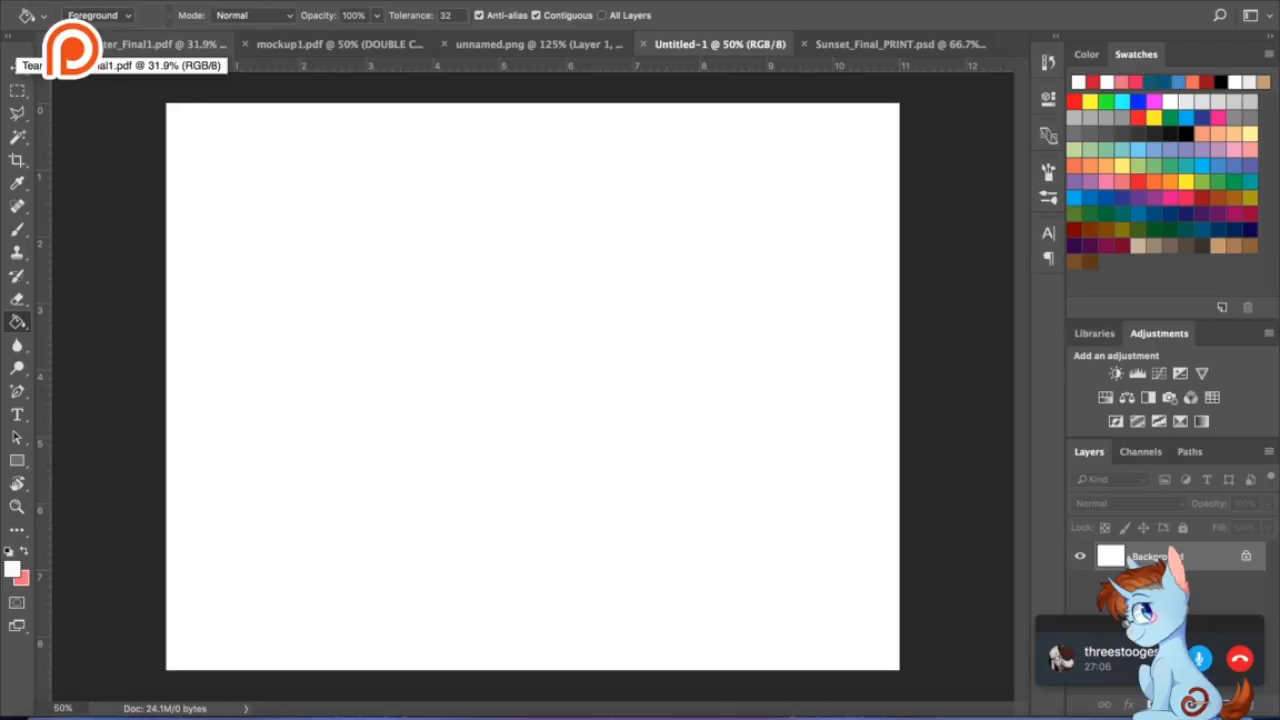
{"action": "left_click", "coordinate": [110, 46]}
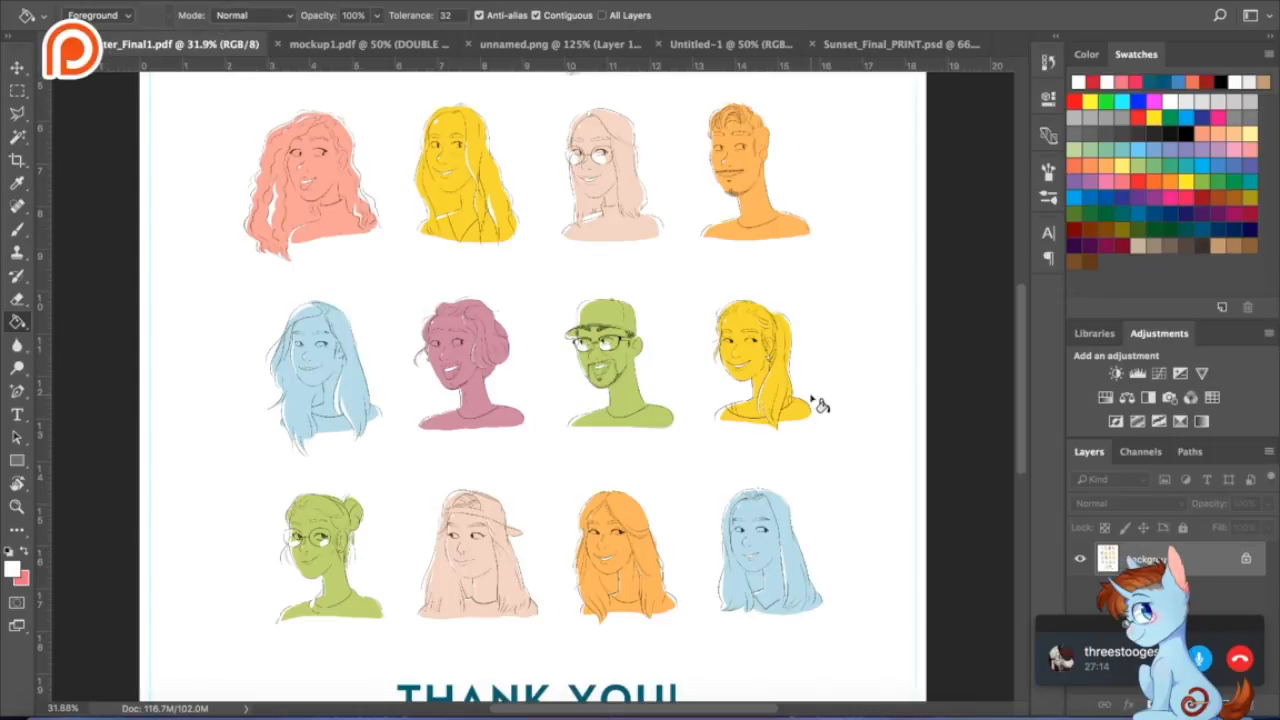
- Examine the rows of coloured portraits in the team poster up close
{"action": "scroll", "coordinate": [818, 412], "scroll_direction": "up", "scroll_amount": 5}
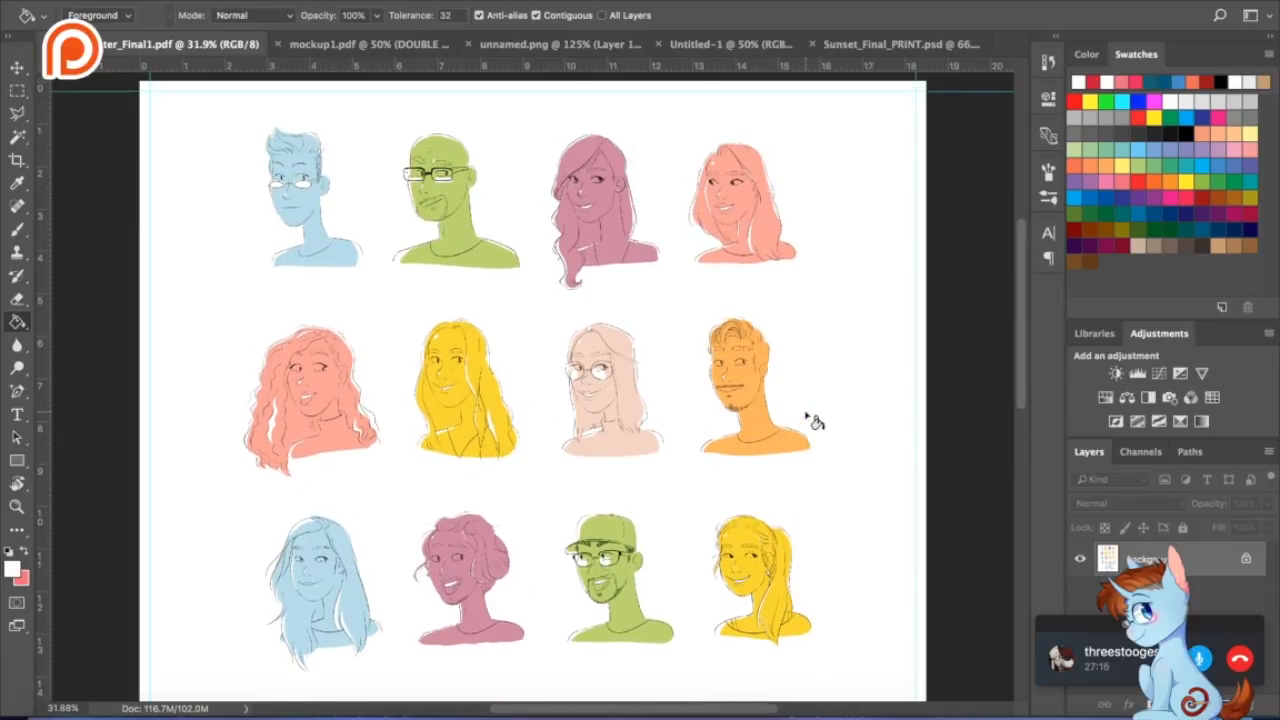
{"action": "scroll", "coordinate": [815, 422], "scroll_direction": "down", "scroll_amount": 5}
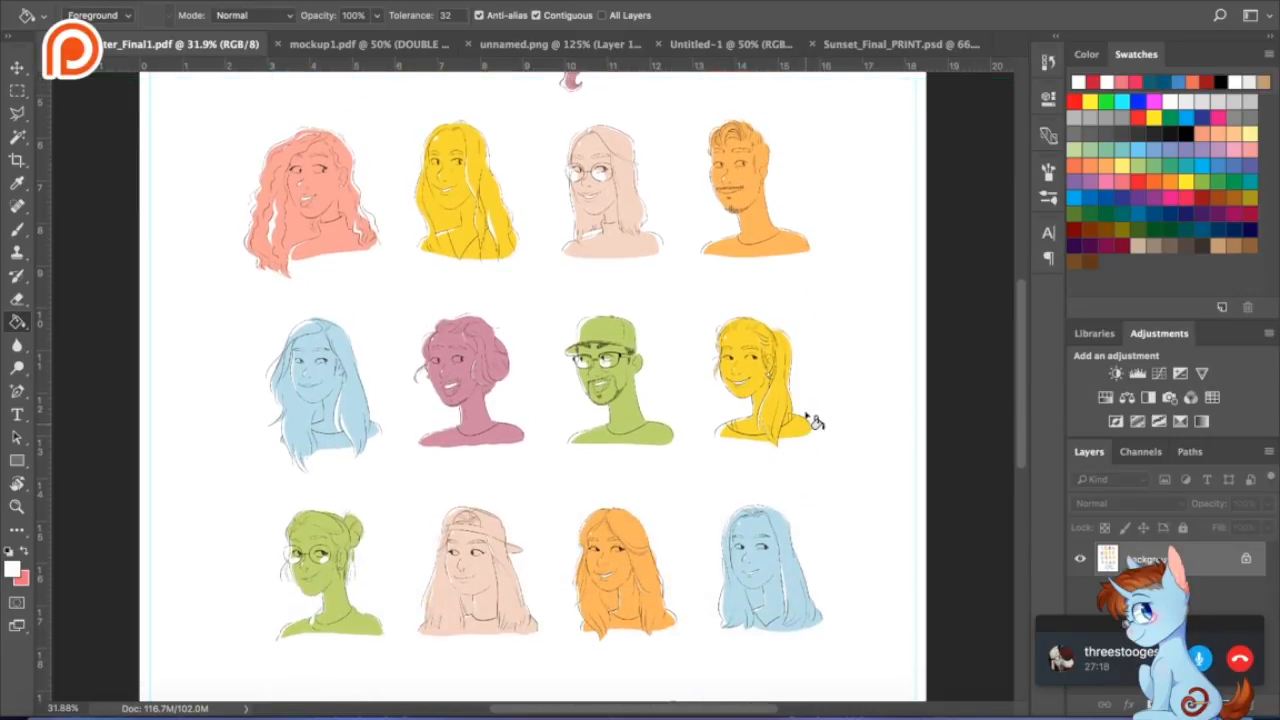
{"action": "scroll", "coordinate": [815, 422], "scroll_direction": "up", "scroll_amount": 5}
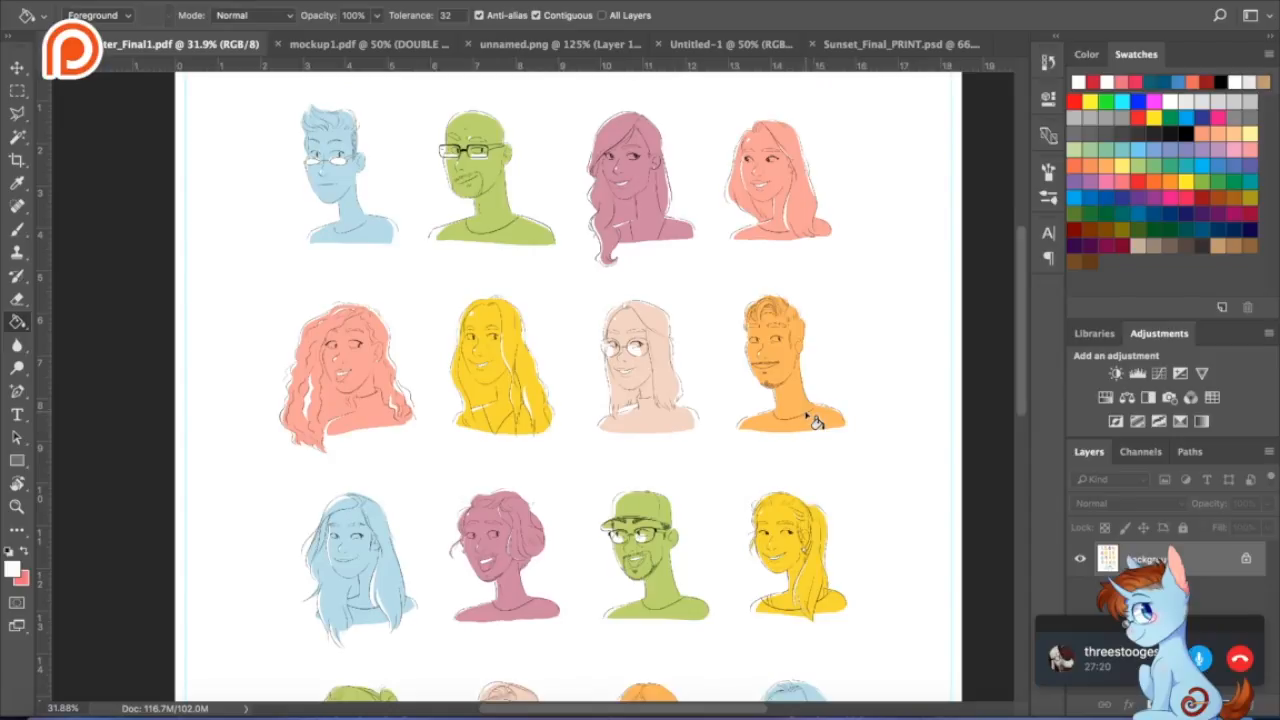
{"action": "scroll", "coordinate": [815, 422], "scroll_direction": "up", "scroll_amount": 5}
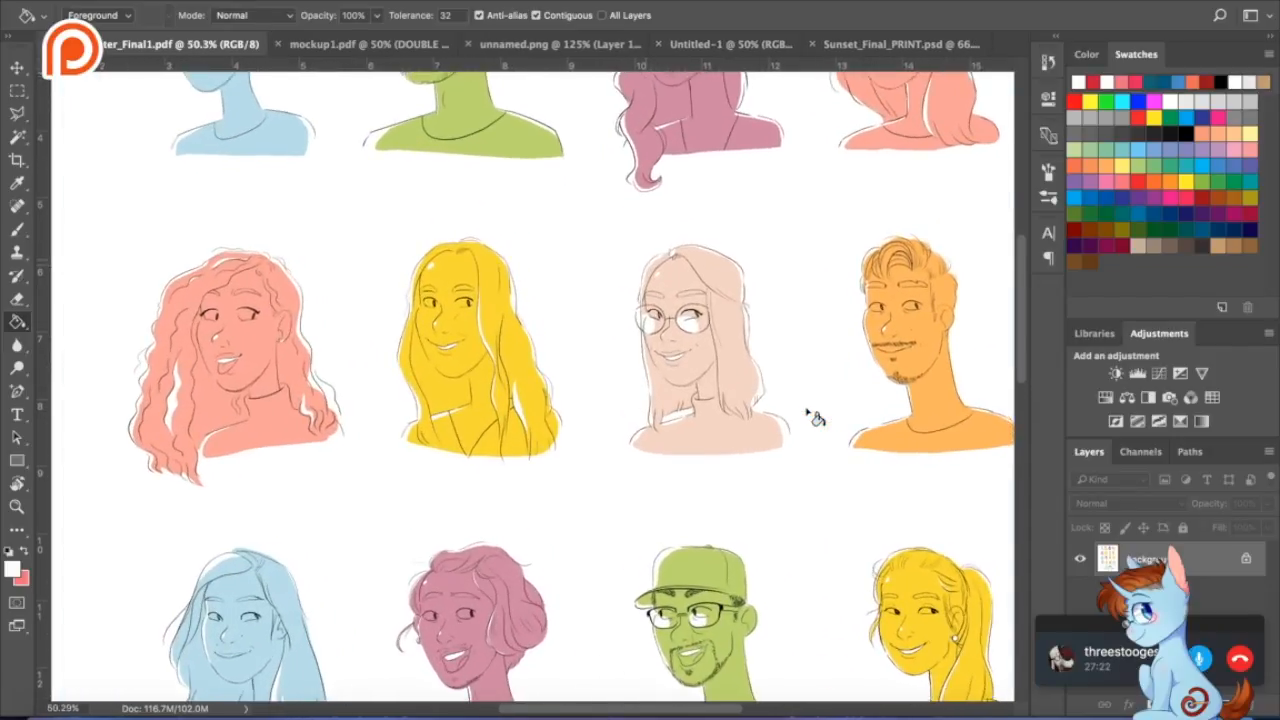
{"action": "scroll", "coordinate": [815, 418], "scroll_direction": "up", "scroll_amount": 3}
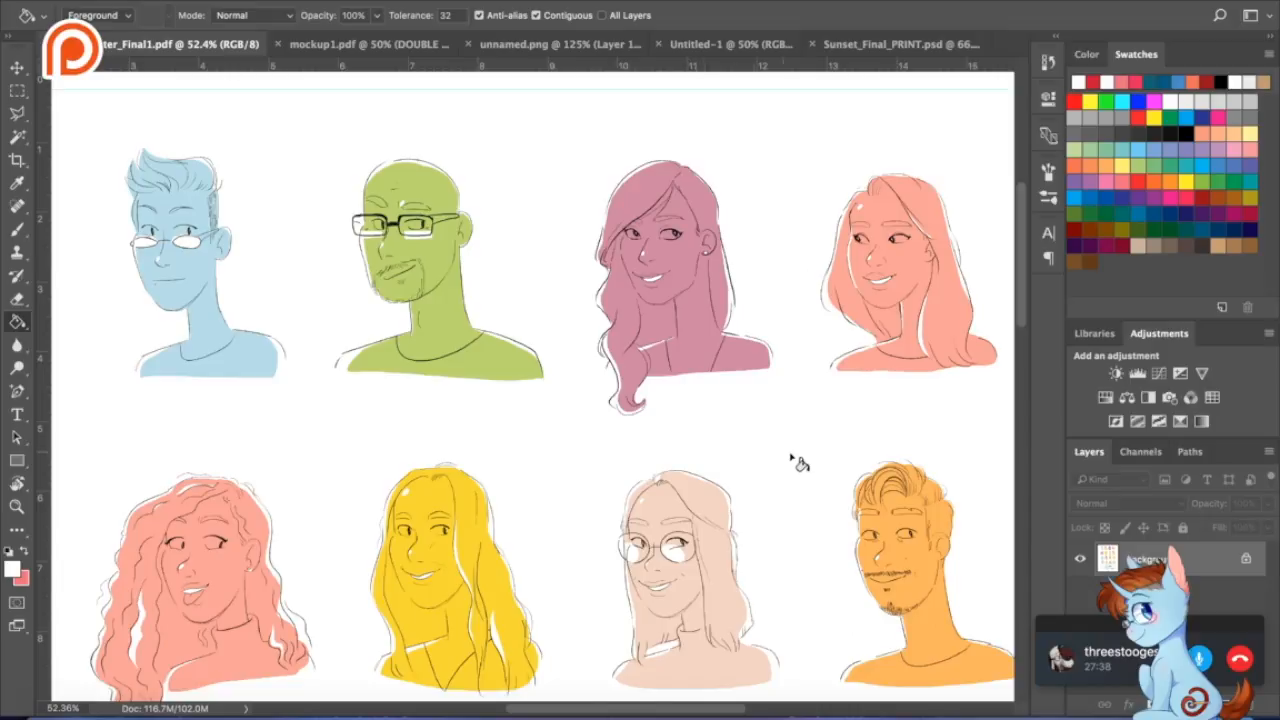
{"action": "scroll", "coordinate": [808, 463], "scroll_direction": "down", "scroll_amount": 1}
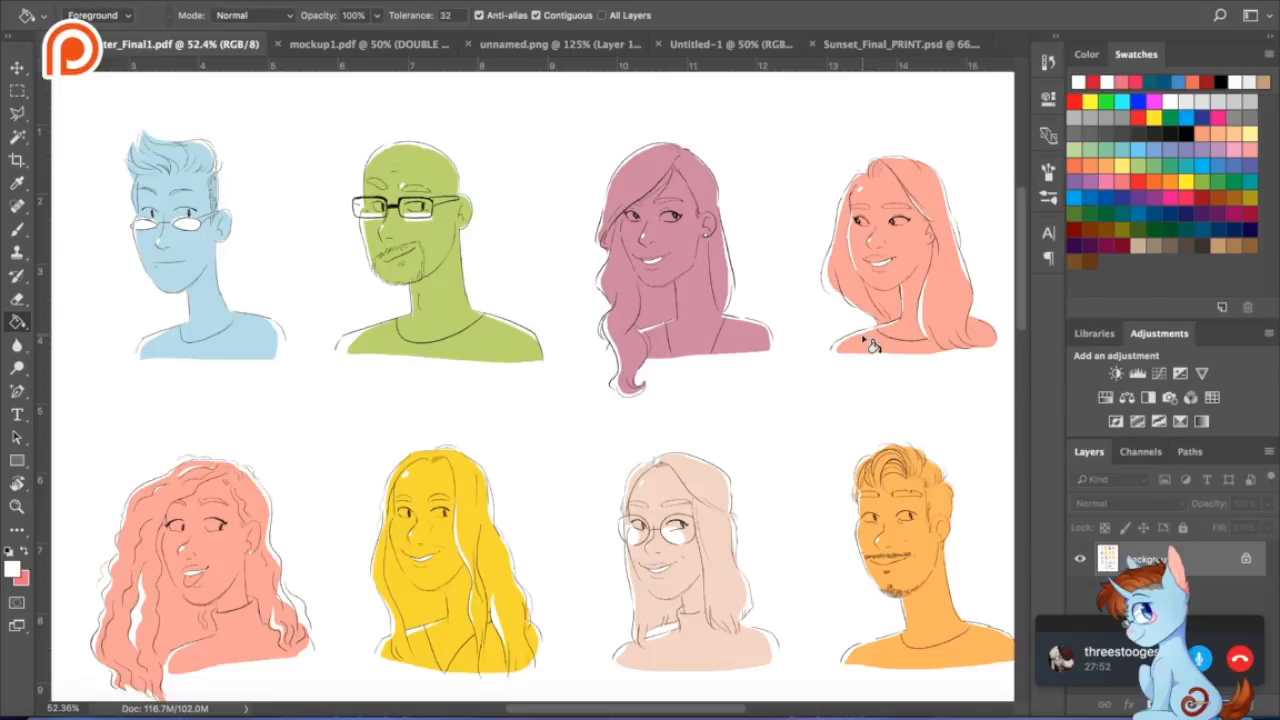
{"action": "scroll", "coordinate": [872, 345], "scroll_direction": "down", "scroll_amount": 5}
{"action": "scroll", "coordinate": [872, 343], "scroll_direction": "down", "scroll_amount": 6}
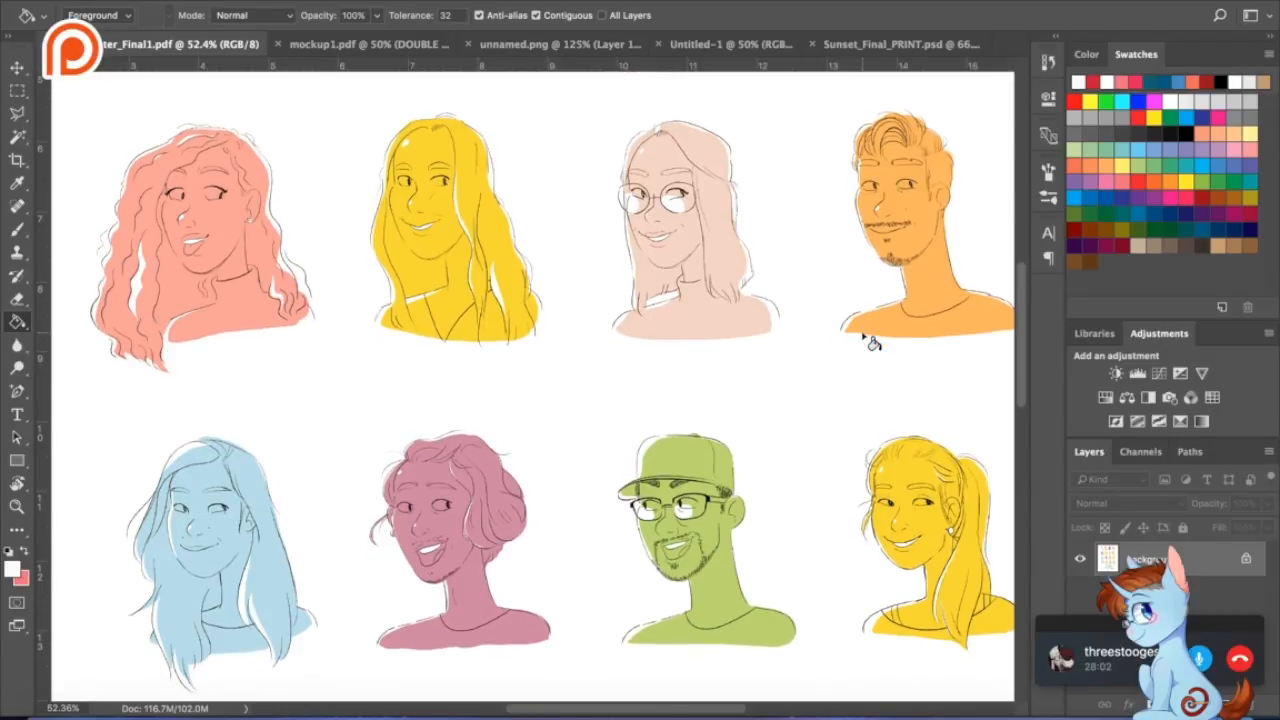
{"action": "scroll", "coordinate": [872, 343], "scroll_direction": "down", "scroll_amount": 1}
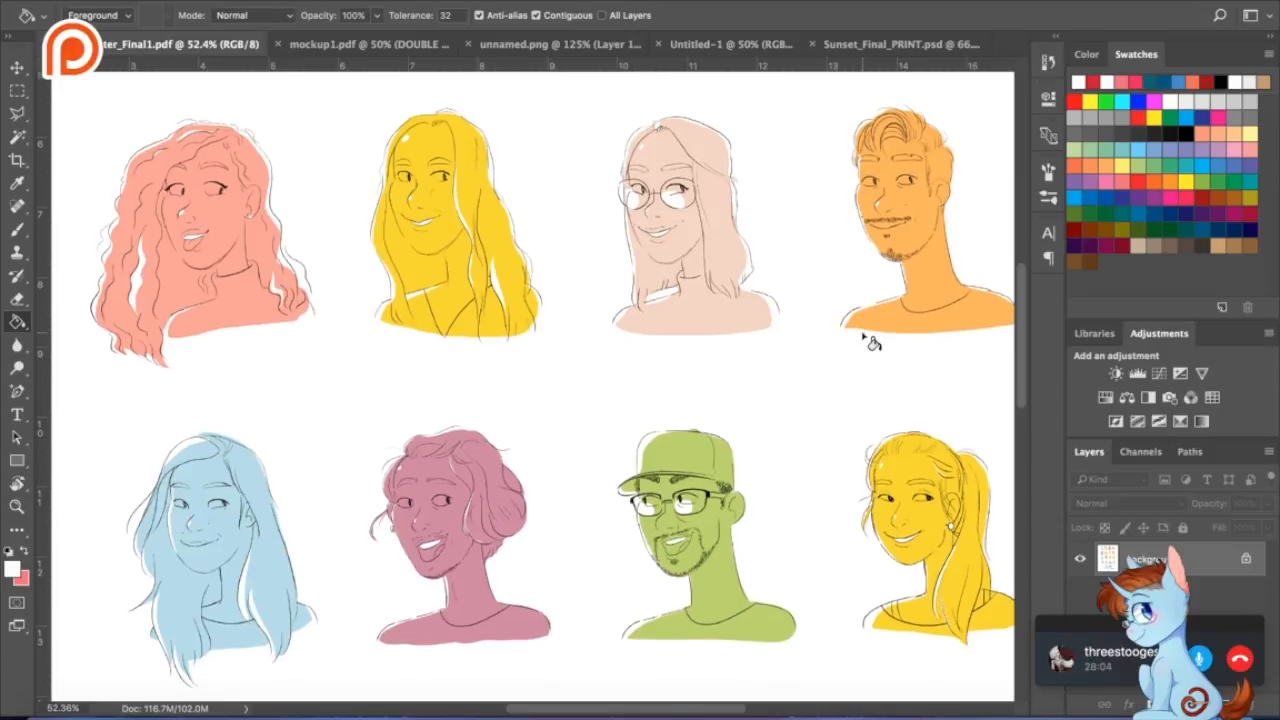
{"action": "scroll", "coordinate": [872, 343], "scroll_direction": "right", "scroll_amount": 1}
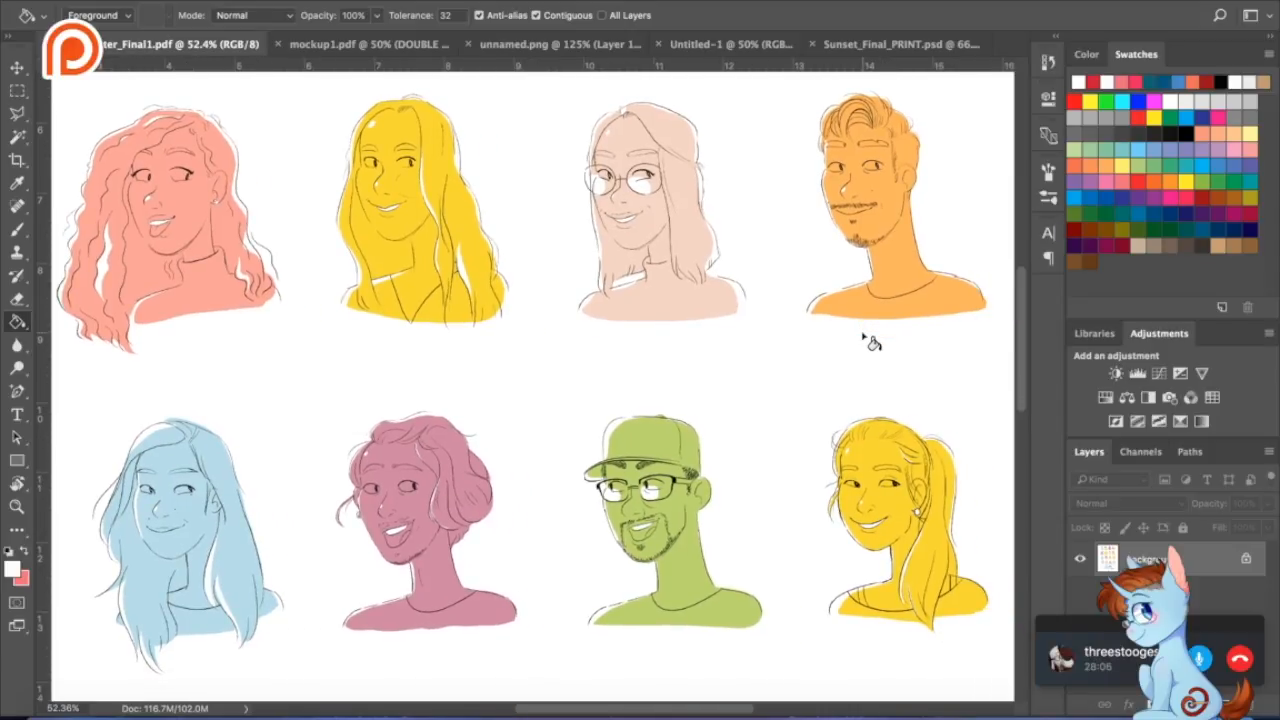
{"action": "scroll", "coordinate": [872, 343], "scroll_direction": "down", "scroll_amount": 10}
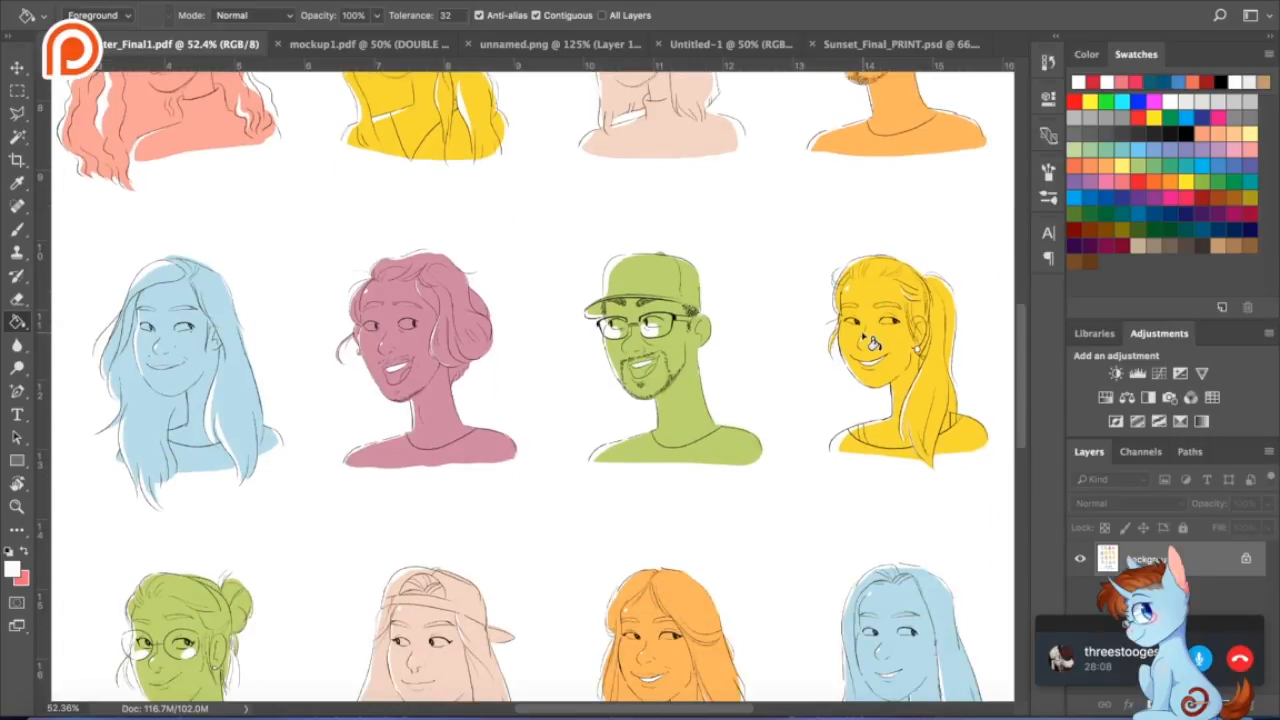
{"action": "scroll", "coordinate": [872, 343], "scroll_direction": "down", "scroll_amount": 4}
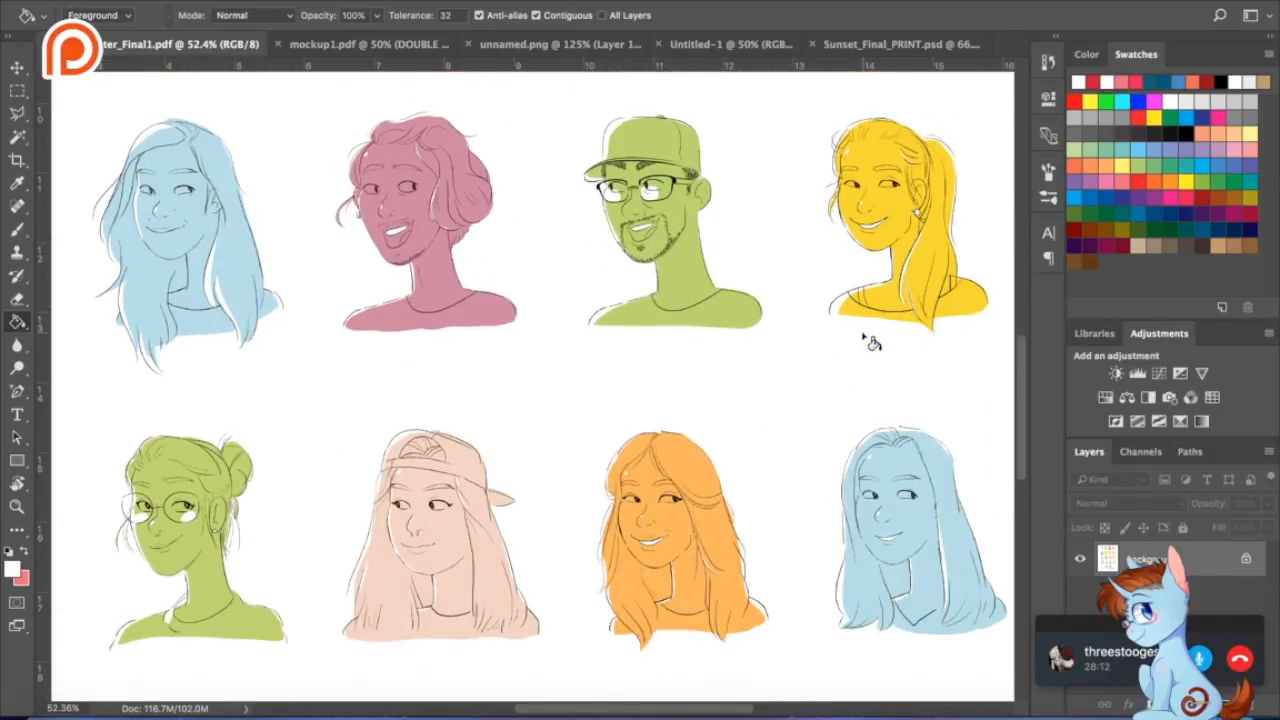
{"action": "scroll", "coordinate": [872, 343], "scroll_direction": "up", "scroll_amount": 6}
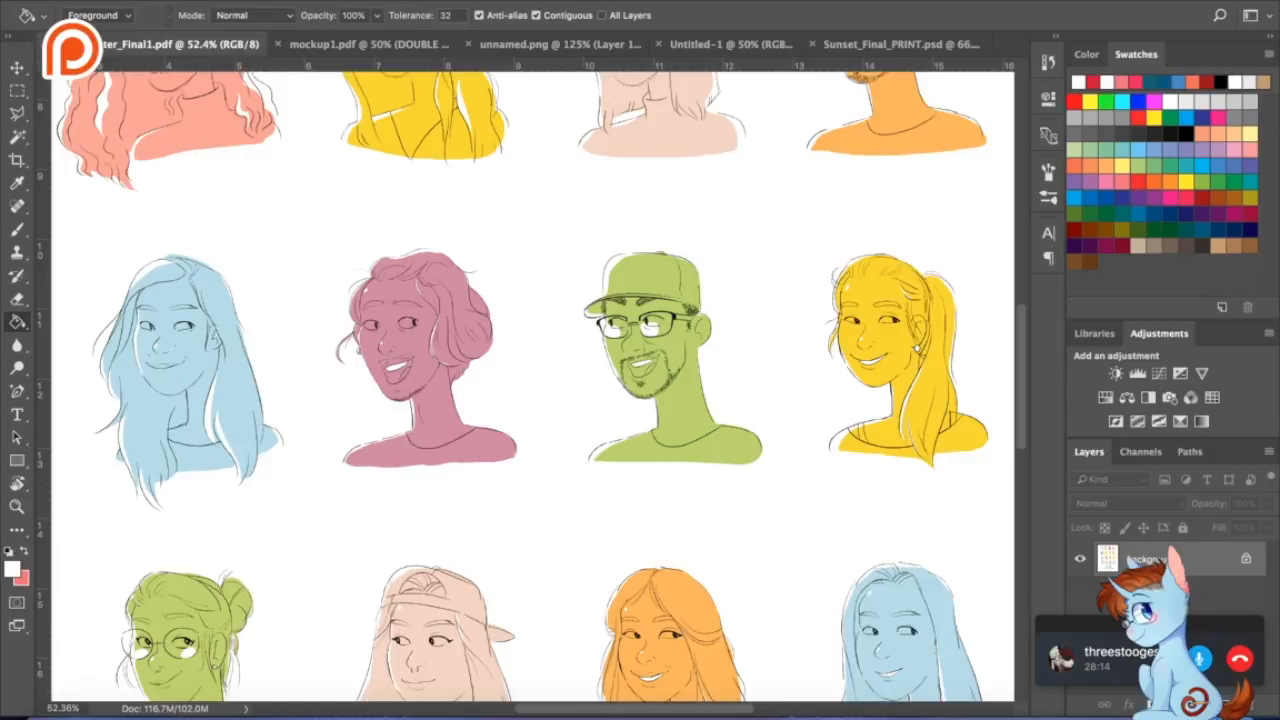
- Close TeamPoster_Final1.pdf, and close mockup1.pdf after reviewing its hanging poster
{"action": "left_click", "coordinate": [47, 45]}
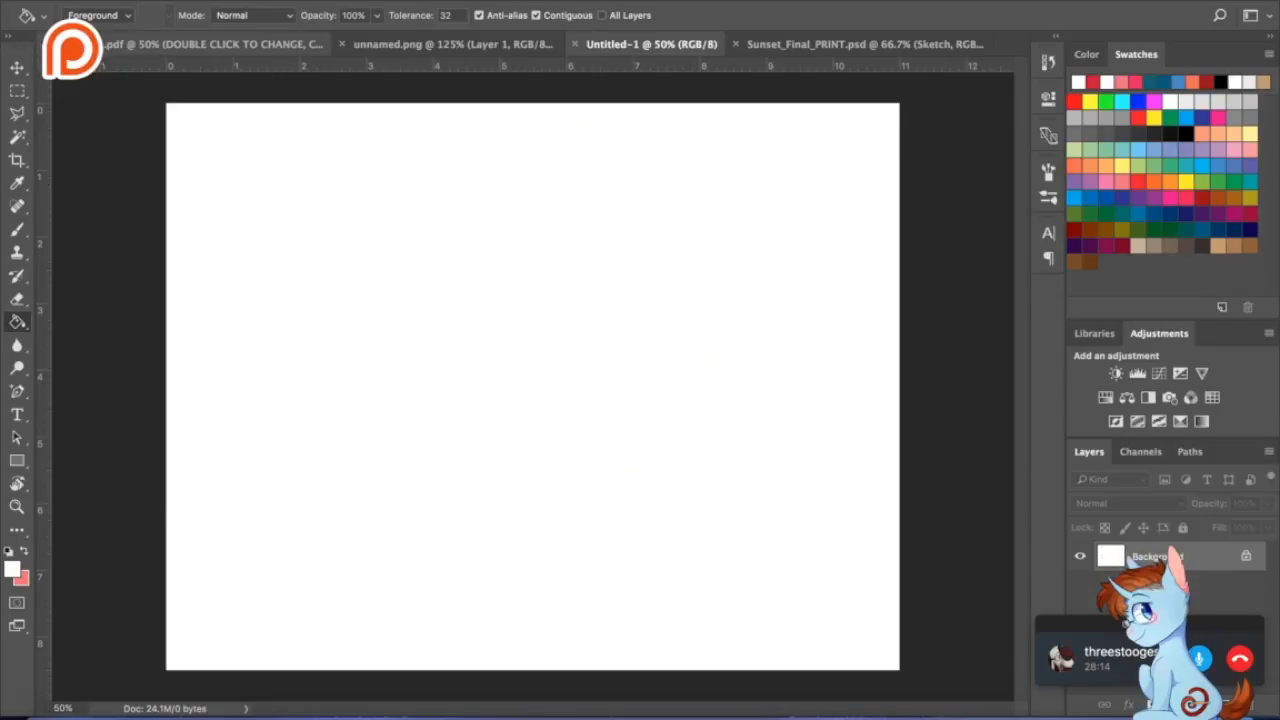
{"action": "left_click", "coordinate": [112, 46]}
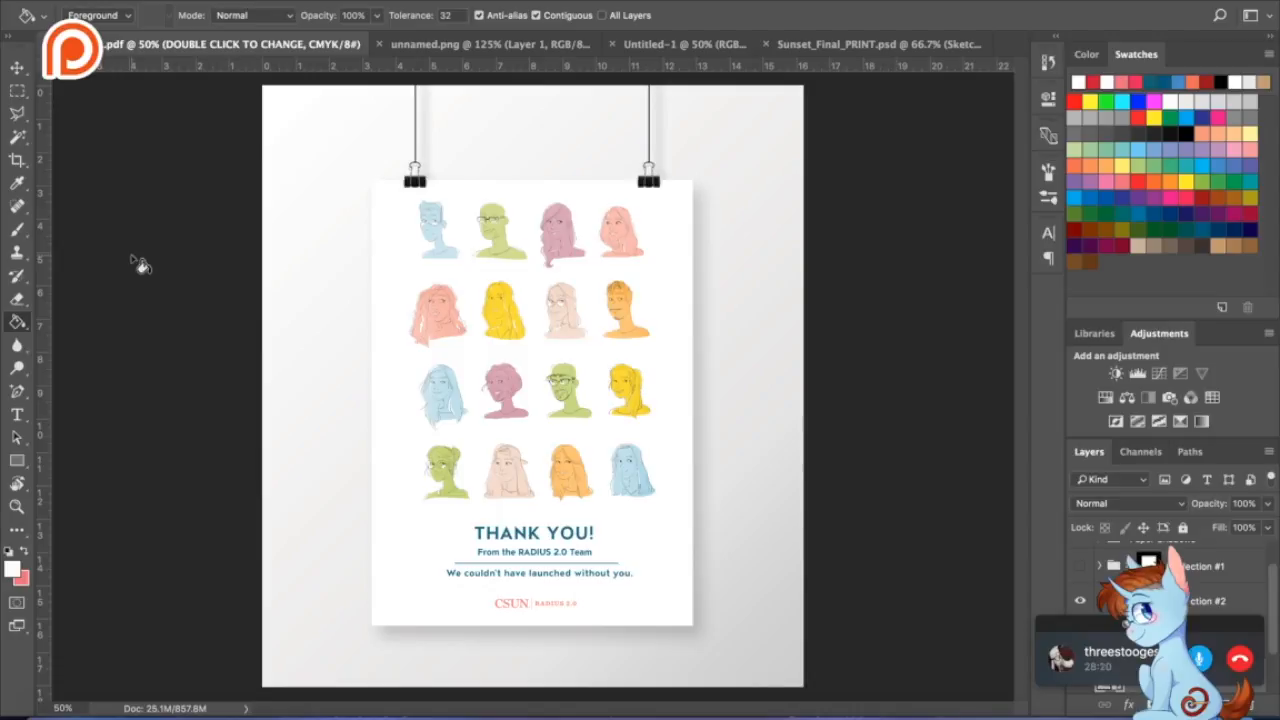
{"action": "scroll", "coordinate": [570, 380], "scroll_direction": "up", "scroll_amount": 5}
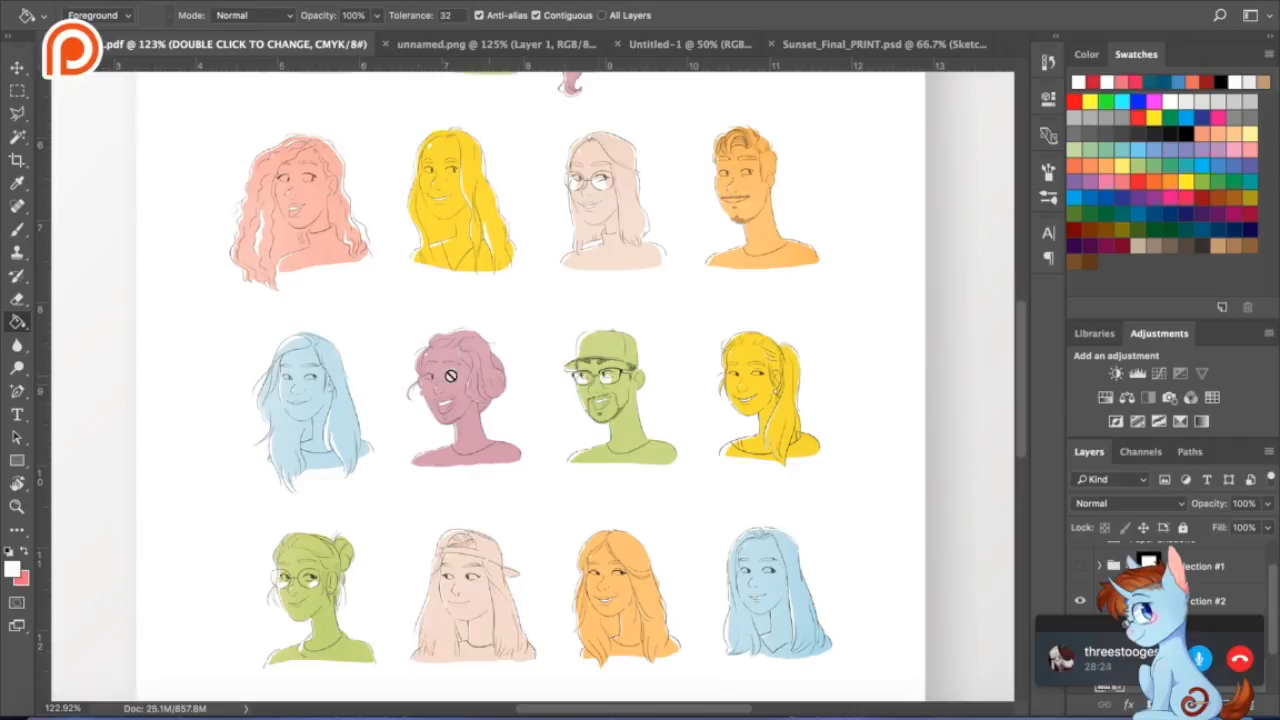
{"action": "scroll", "coordinate": [305, 348], "scroll_direction": "down", "scroll_amount": 3}
{"action": "scroll", "coordinate": [250, 340], "scroll_direction": "down", "scroll_amount": 1}
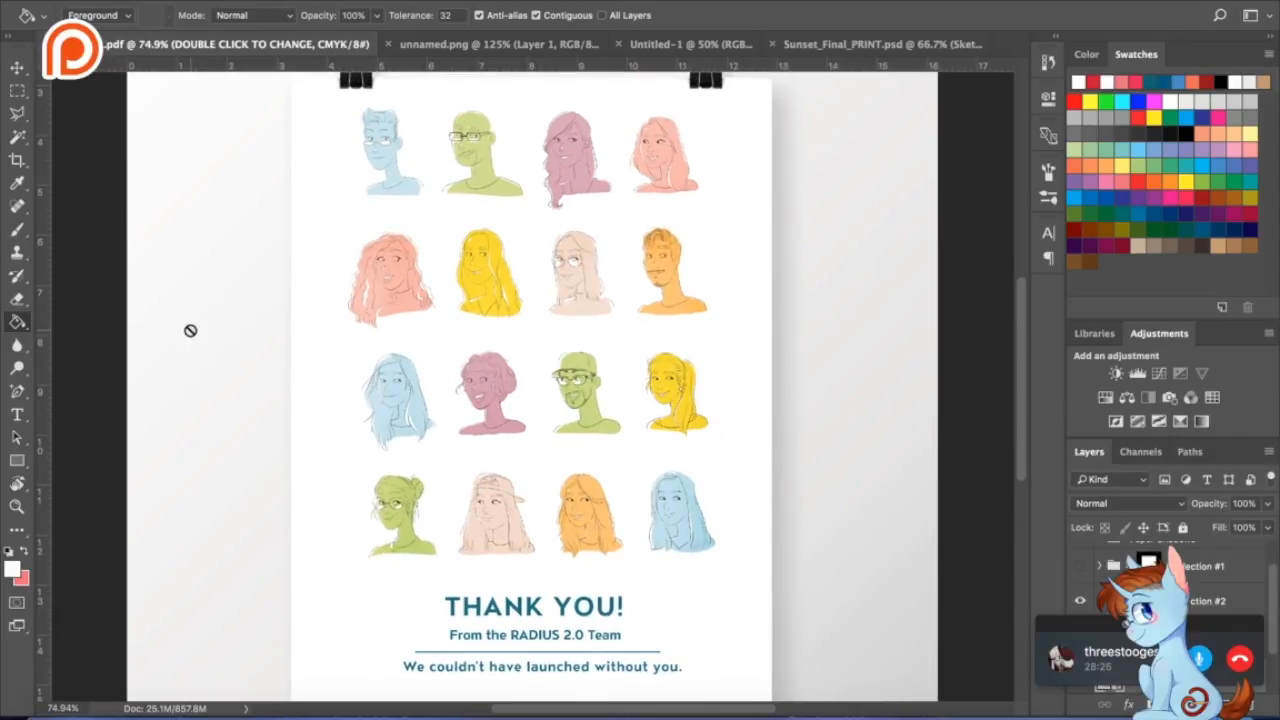
{"action": "scroll", "coordinate": [190, 330], "scroll_direction": "down", "scroll_amount": 2}
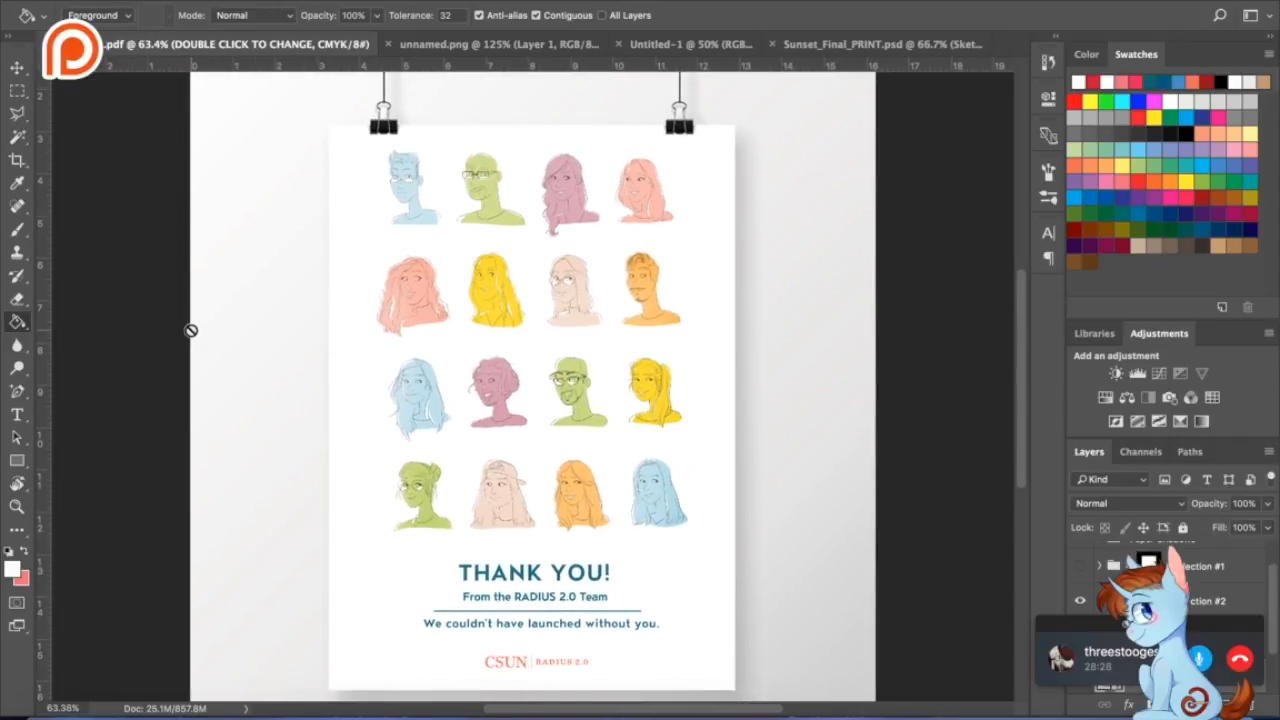
{"action": "scroll", "coordinate": [191, 330], "scroll_direction": "down", "scroll_amount": 1}
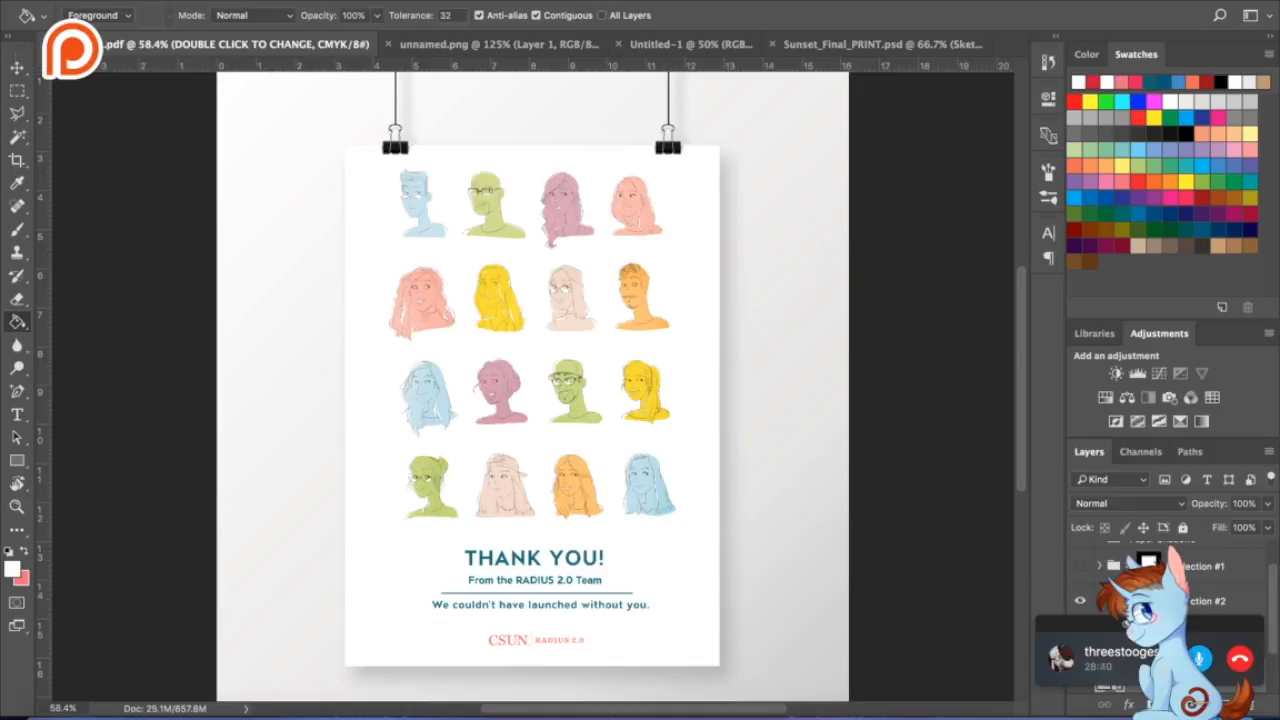
{"action": "key", "text": "super+w"}
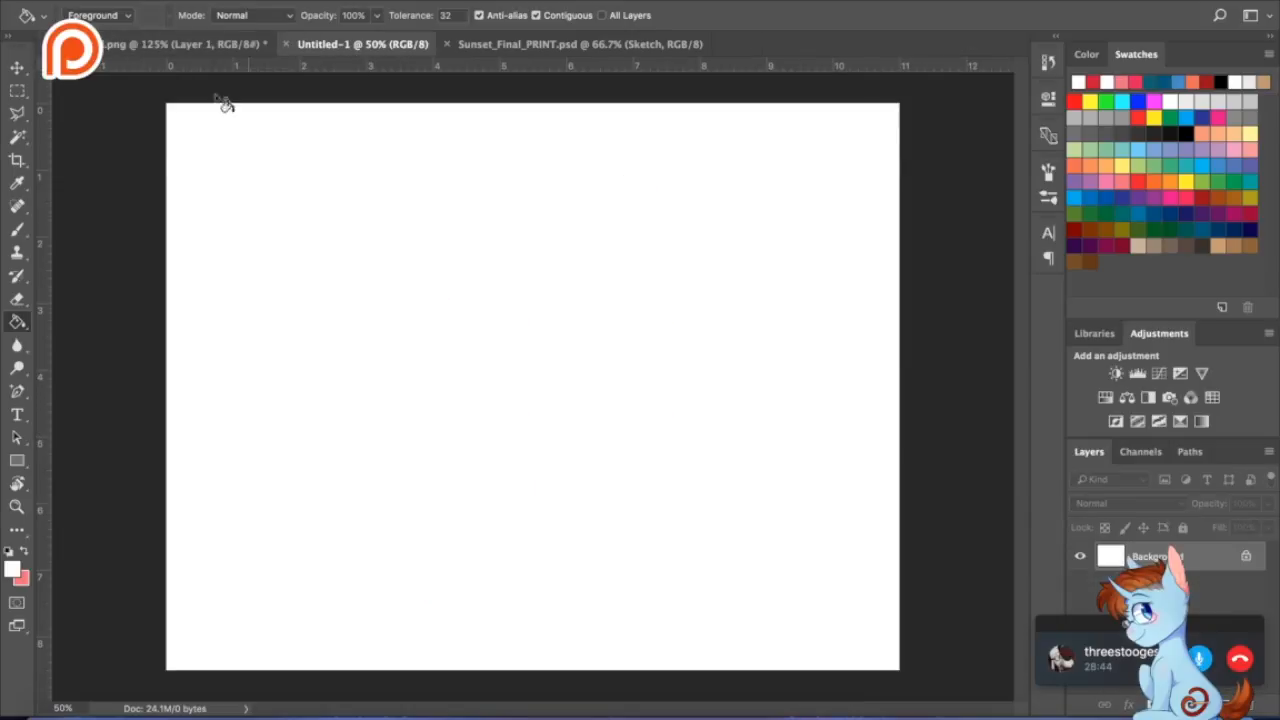
- Circle the black-armoured winged pony beside the Volume Four caption in unnamed.png with a thick pink brush stroke
{"action": "left_click", "coordinate": [130, 46]}
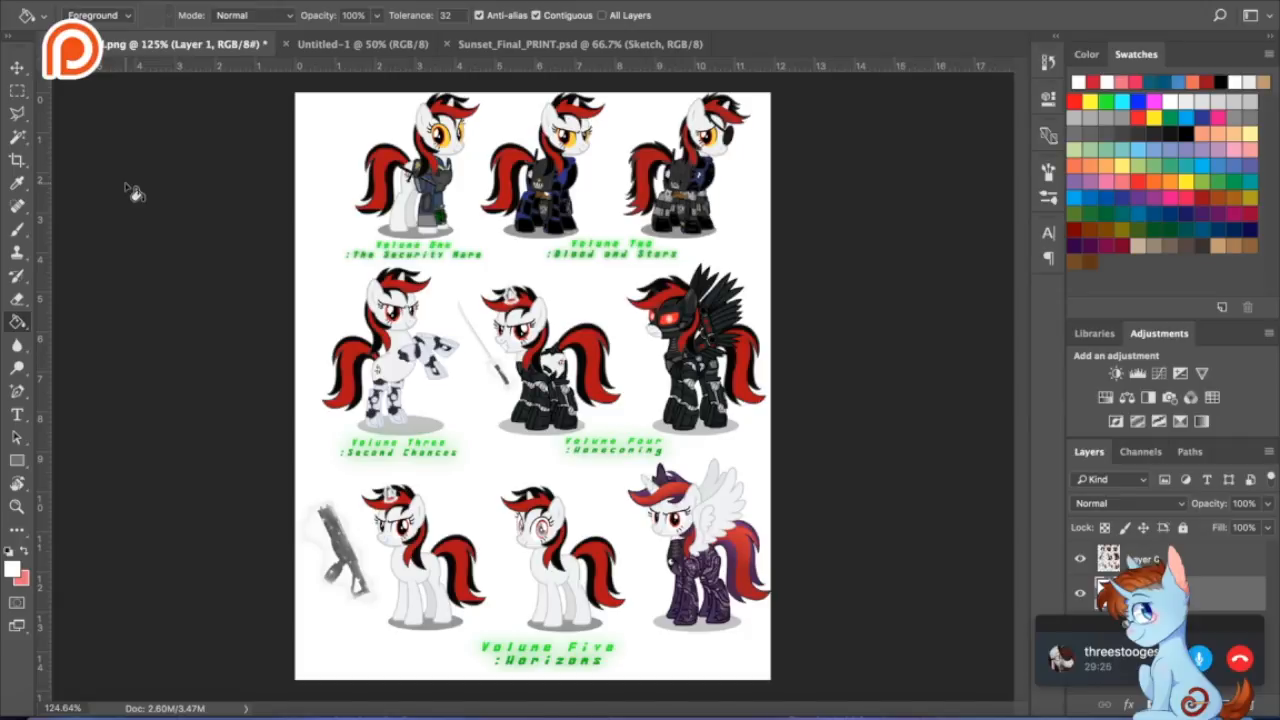
{"action": "left_click", "coordinate": [17, 252]}
{"action": "left_click", "coordinate": [25, 550]}
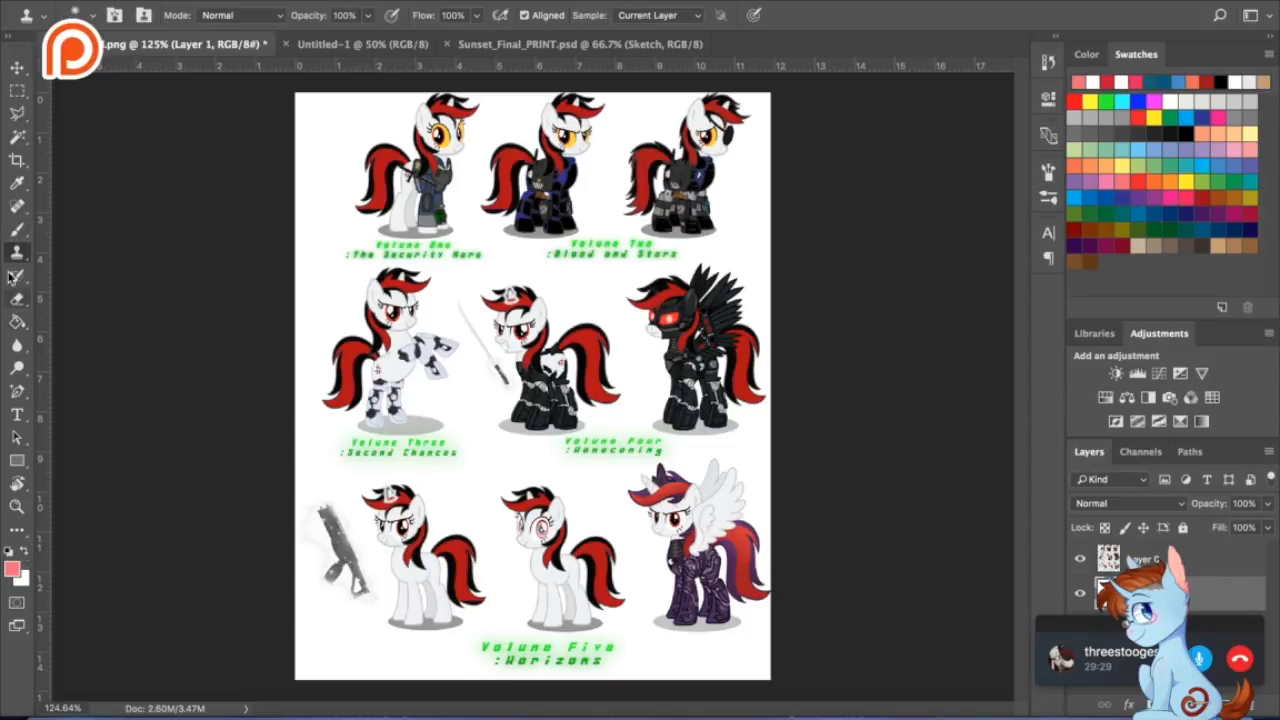
{"action": "left_click", "coordinate": [17, 229]}
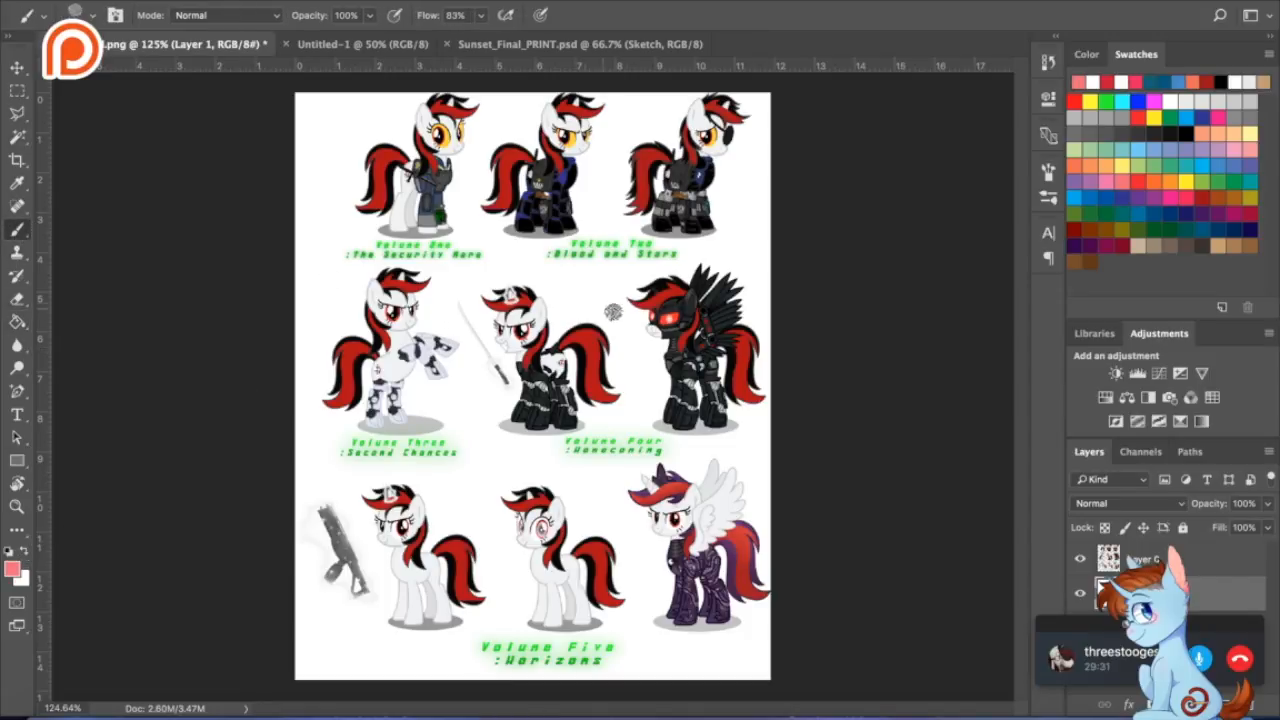
{"action": "mouse_move", "coordinate": [610, 253]}
{"action": "left_mouse_down"}
{"action": "mouse_move", "coordinate": [598, 327]}
{"action": "mouse_move", "coordinate": [616, 407]}
{"action": "left_mouse_up"}
{"action": "mouse_move", "coordinate": [634, 428]}
{"action": "left_mouse_down"}
{"action": "mouse_move", "coordinate": [662, 455]}
{"action": "mouse_move", "coordinate": [710, 462]}
{"action": "mouse_move", "coordinate": [755, 448]}
{"action": "mouse_move", "coordinate": [784, 414]}
{"action": "mouse_move", "coordinate": [776, 298]}
{"action": "mouse_move", "coordinate": [748, 262]}
{"action": "mouse_move", "coordinate": [706, 244]}
{"action": "mouse_move", "coordinate": [645, 240]}
{"action": "mouse_move", "coordinate": [602, 272]}
{"action": "left_mouse_up"}
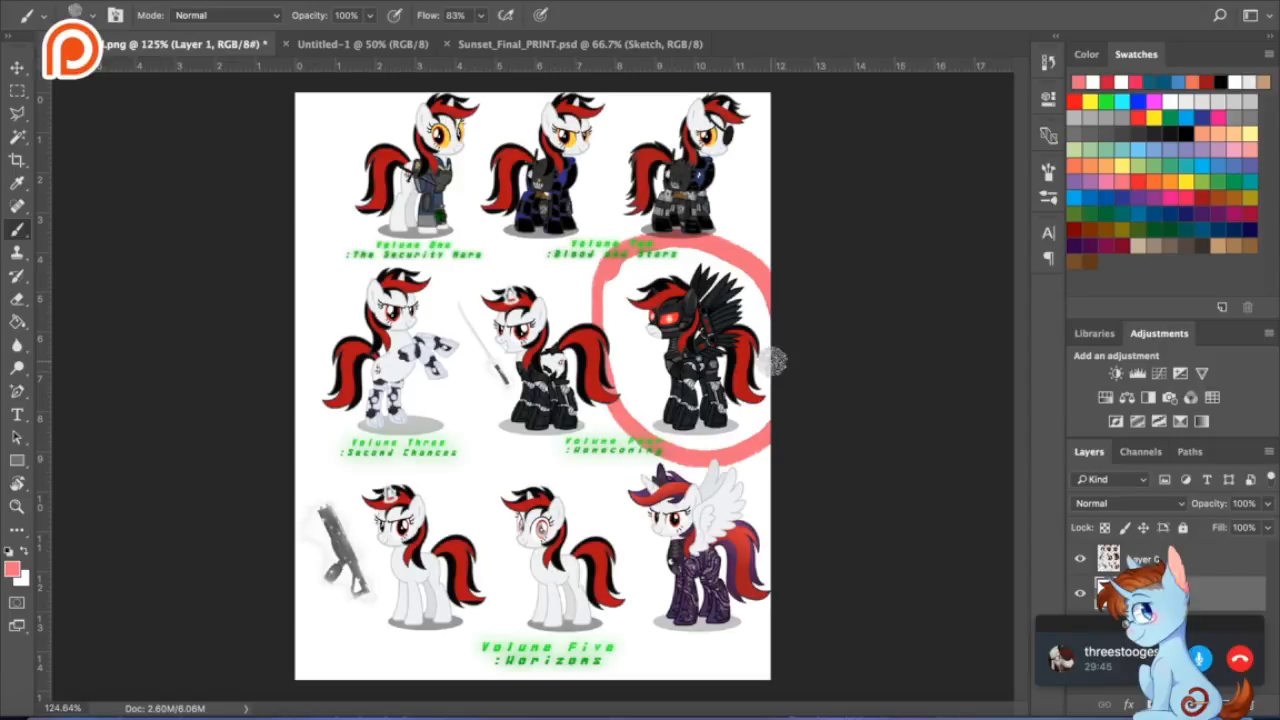
{"action": "scroll", "coordinate": [758, 380], "scroll_direction": "up", "scroll_amount": 3}
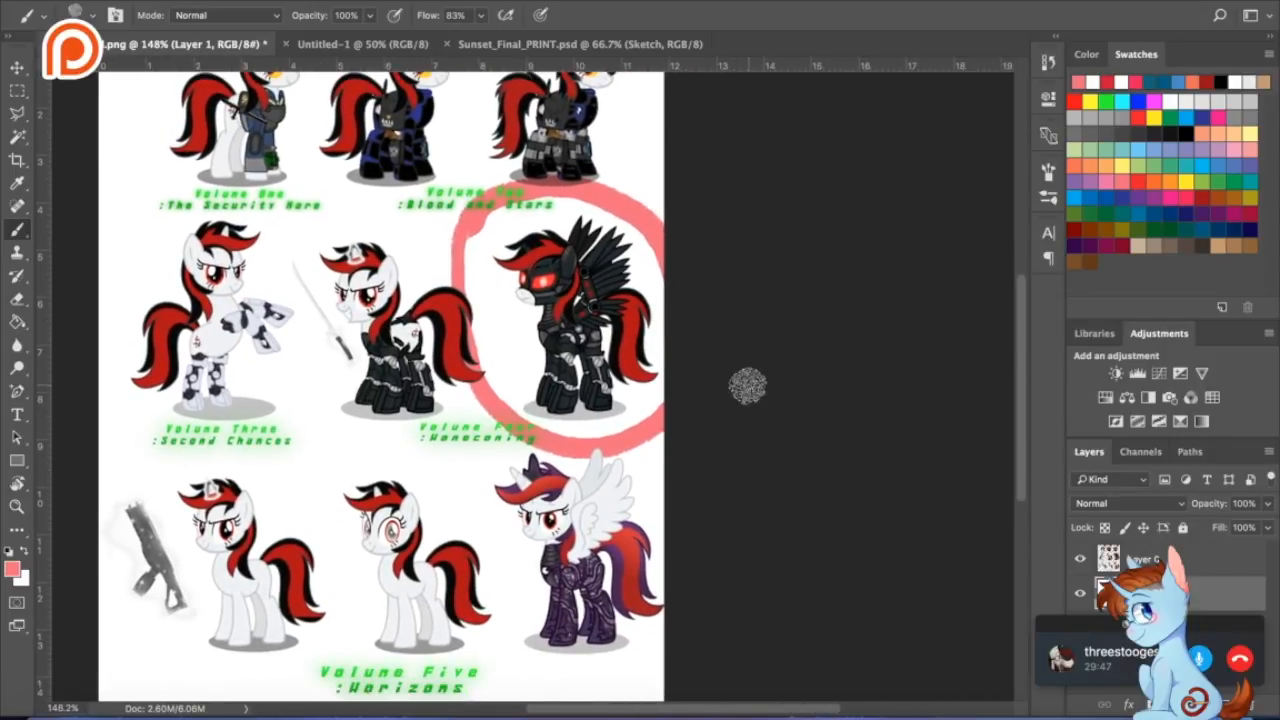
{"action": "scroll", "coordinate": [758, 380], "scroll_direction": "up", "scroll_amount": 4}
{"action": "scroll", "coordinate": [762, 381], "scroll_direction": "down", "scroll_amount": 3}
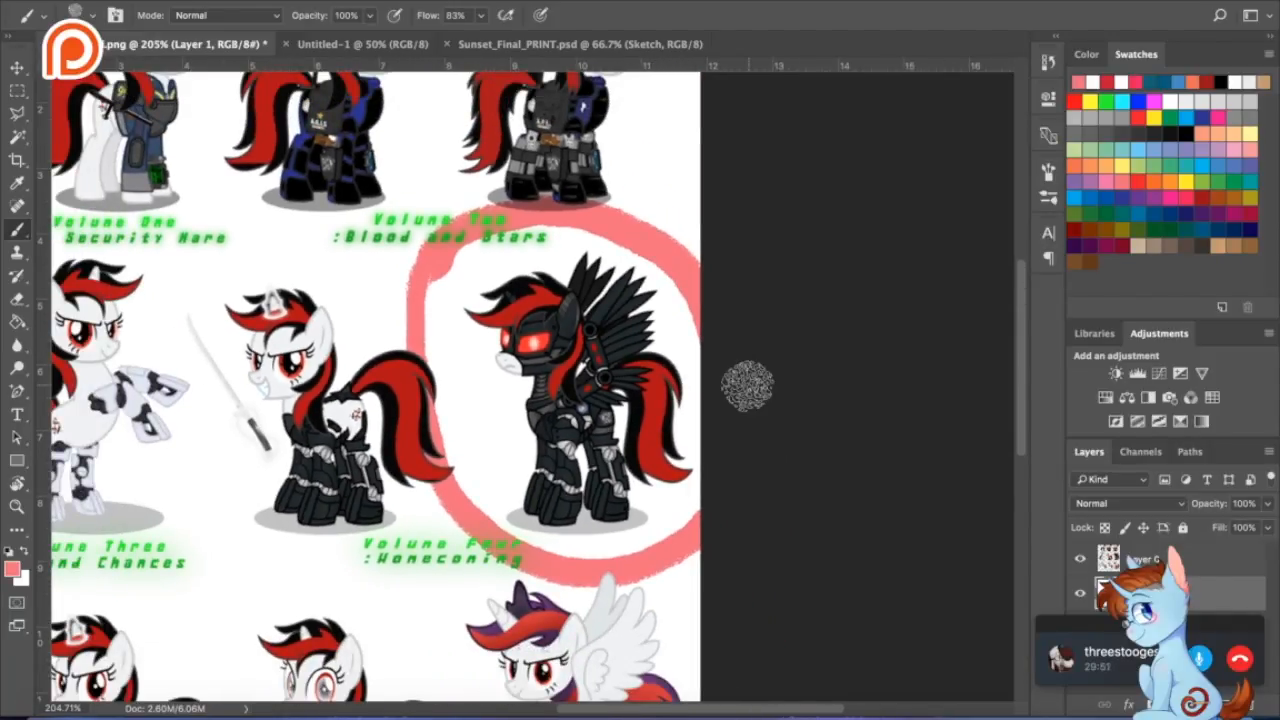
- Narrow the program window to uncover the stream chat beside it, keeping the circled pony in view
{"action": "left_click_drag", "start_coordinate": [1273, 714], "coordinate": [927, 716]}
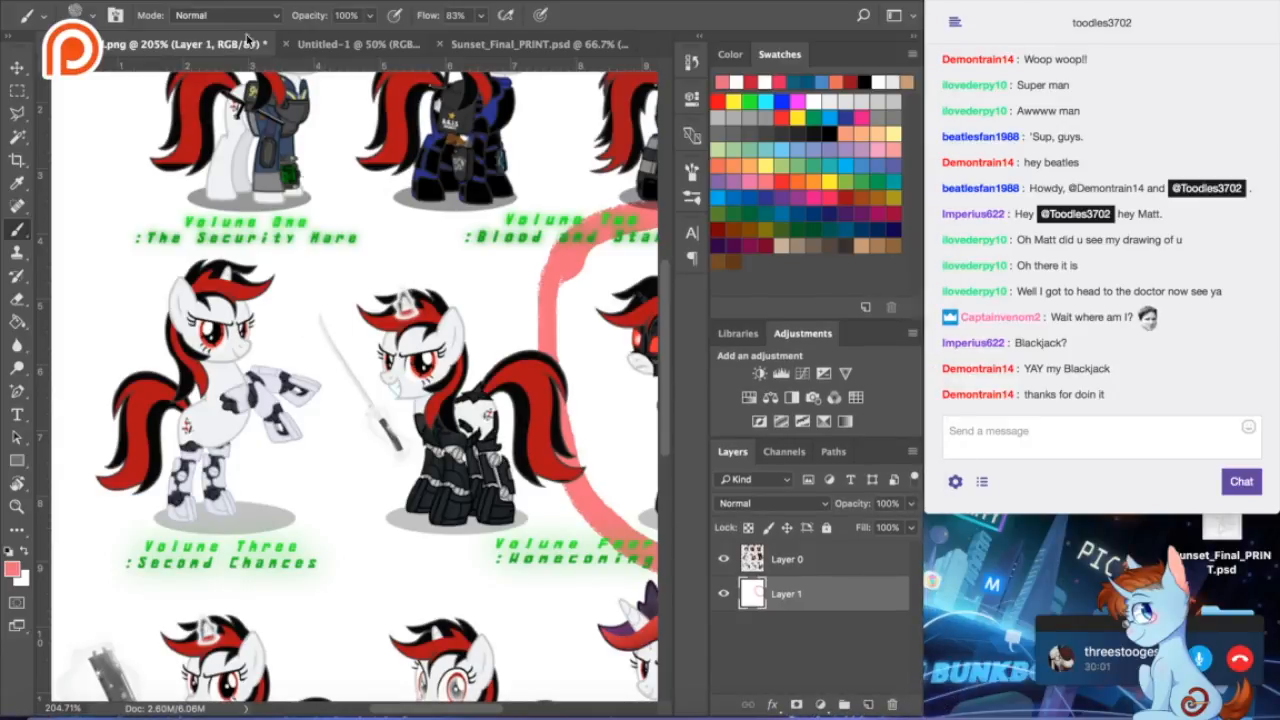
{"action": "scroll", "coordinate": [520, 372], "scroll_direction": "down", "scroll_amount": 2}
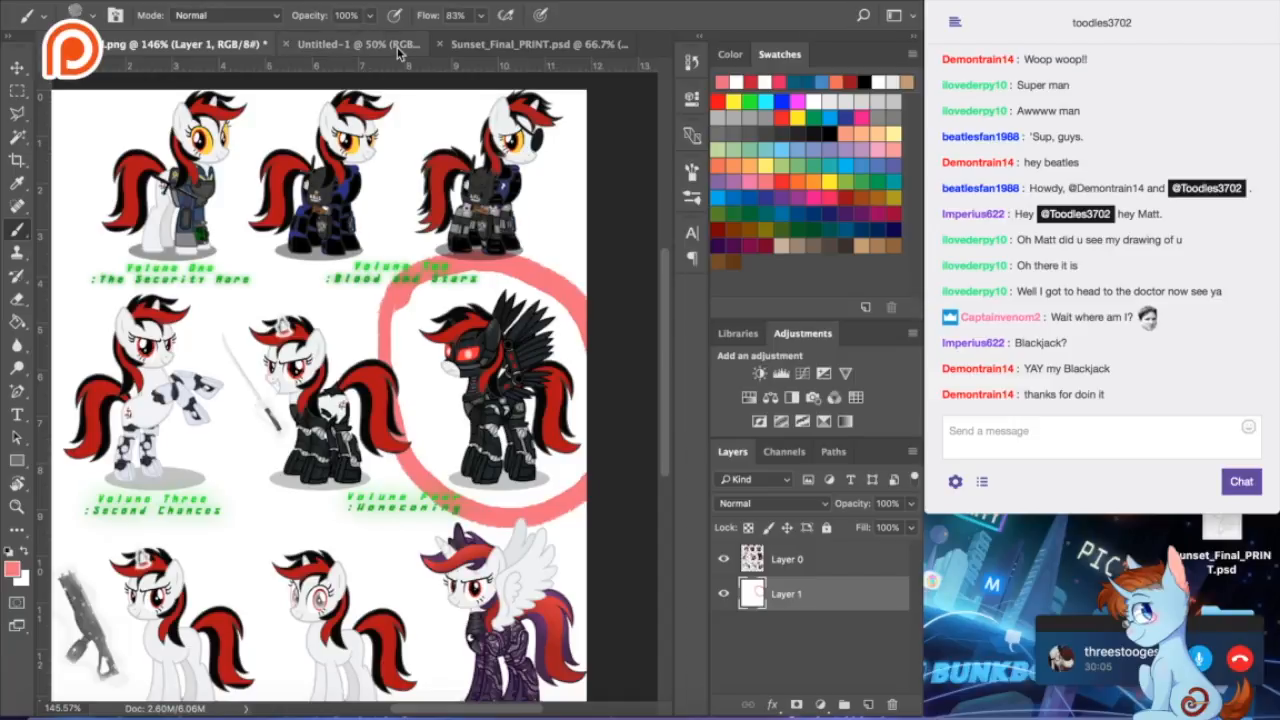
- Switch to the blank Untitled-1 document, reset the colours to default black and white, and undo a test brush stroke
{"action": "left_click", "coordinate": [362, 44]}
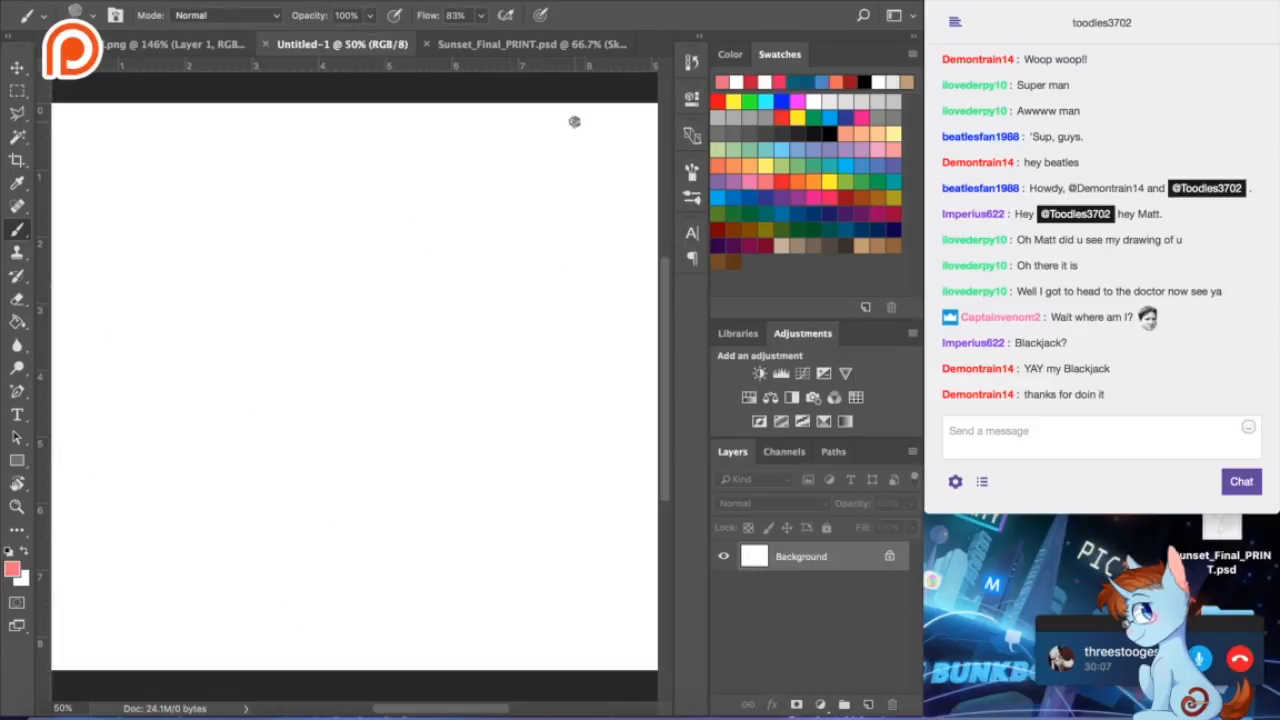
{"action": "scroll", "coordinate": [314, 475], "scroll_direction": "down", "scroll_amount": 2}
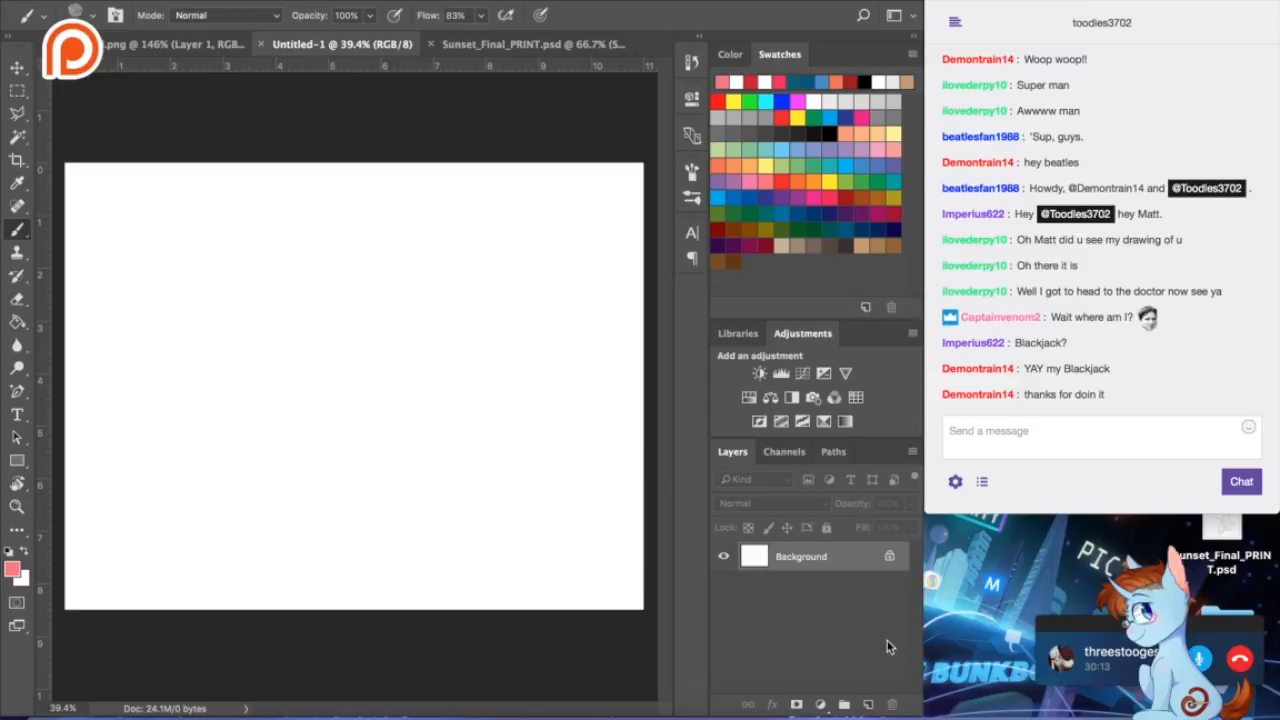
{"action": "key", "text": "d"}
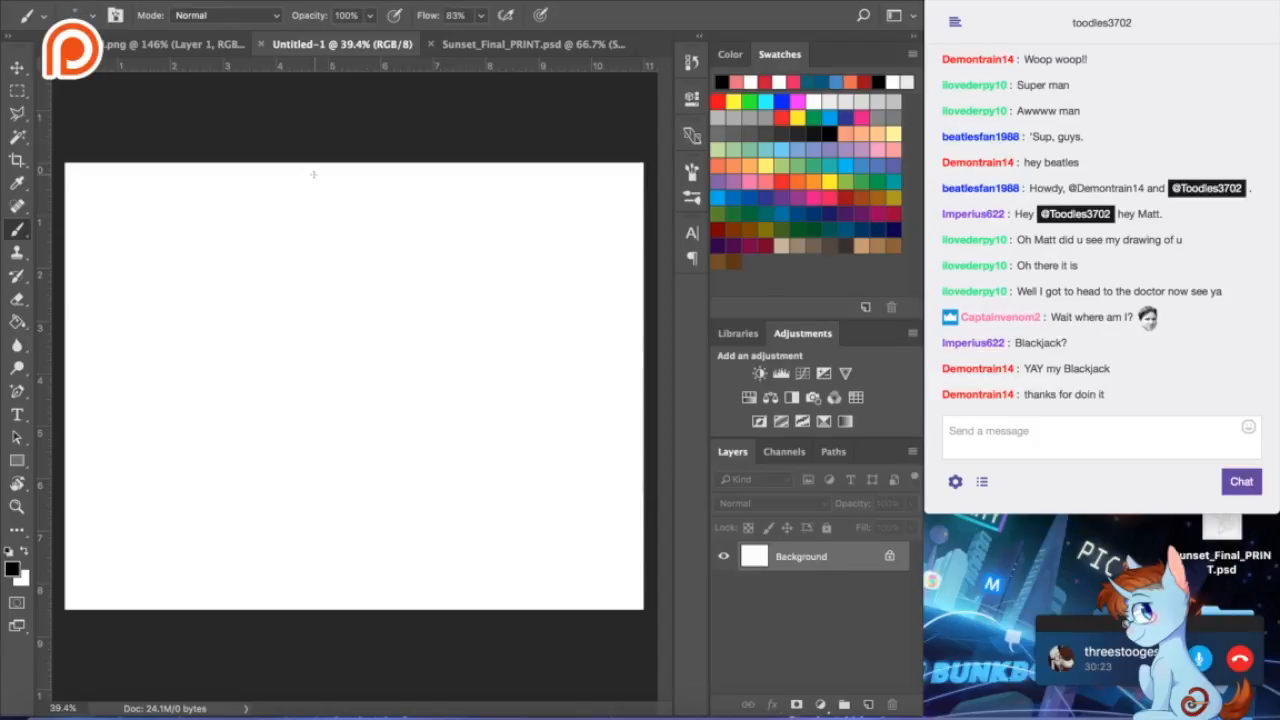
{"action": "mouse_move", "coordinate": [240, 400]}
{"action": "left_mouse_down"}
{"action": "mouse_move", "coordinate": [313, 440]}
{"action": "mouse_move", "coordinate": [445, 412]}
{"action": "mouse_move", "coordinate": [535, 490]}
{"action": "left_mouse_up"}
{"action": "key", "text": "super+z"}
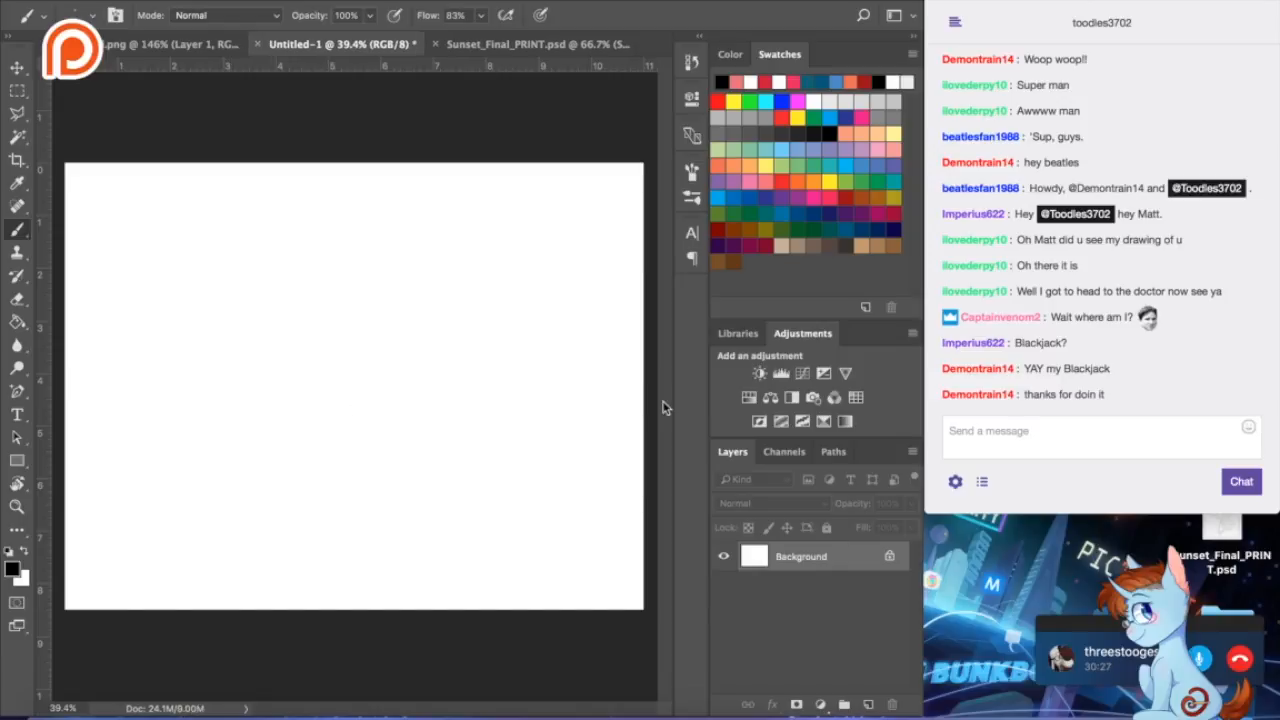
- Add a new layer above the background, then try a short brush stroke on it and undo it
{"action": "left_click", "coordinate": [868, 704]}
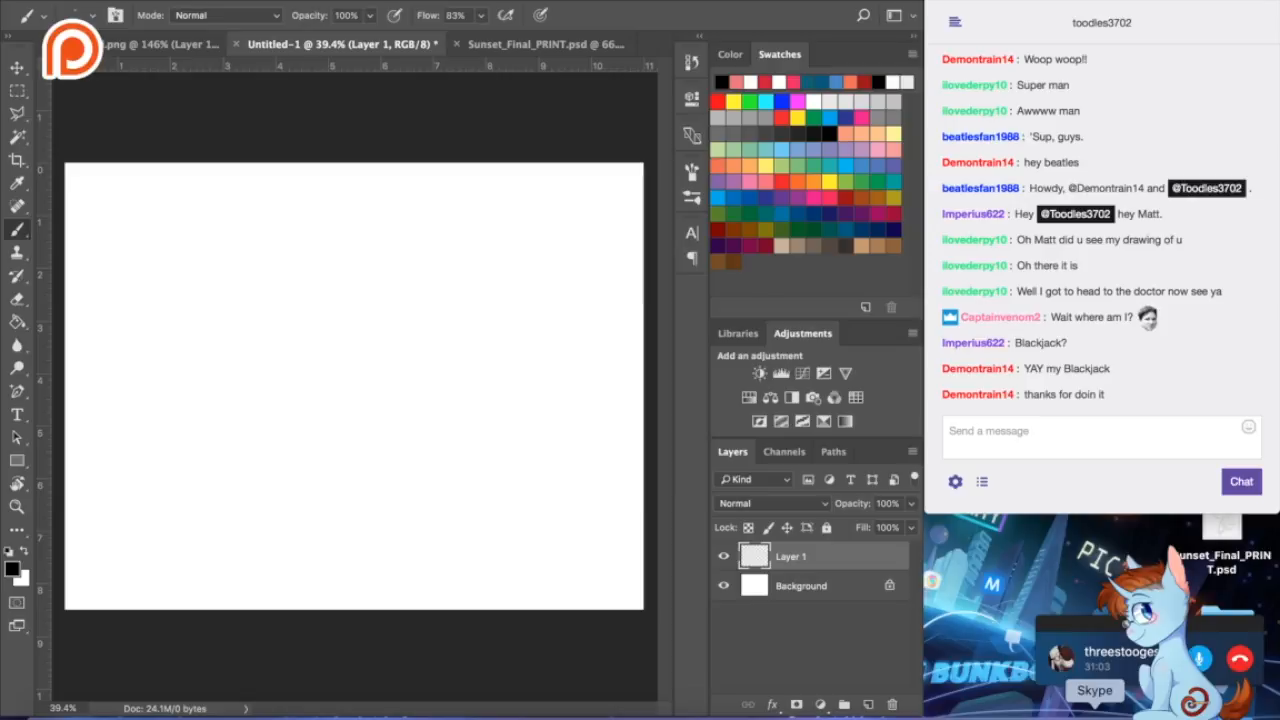
{"action": "left_click_drag", "start_coordinate": [391, 305], "coordinate": [418, 340]}
{"action": "key", "text": "ctrl+z"}
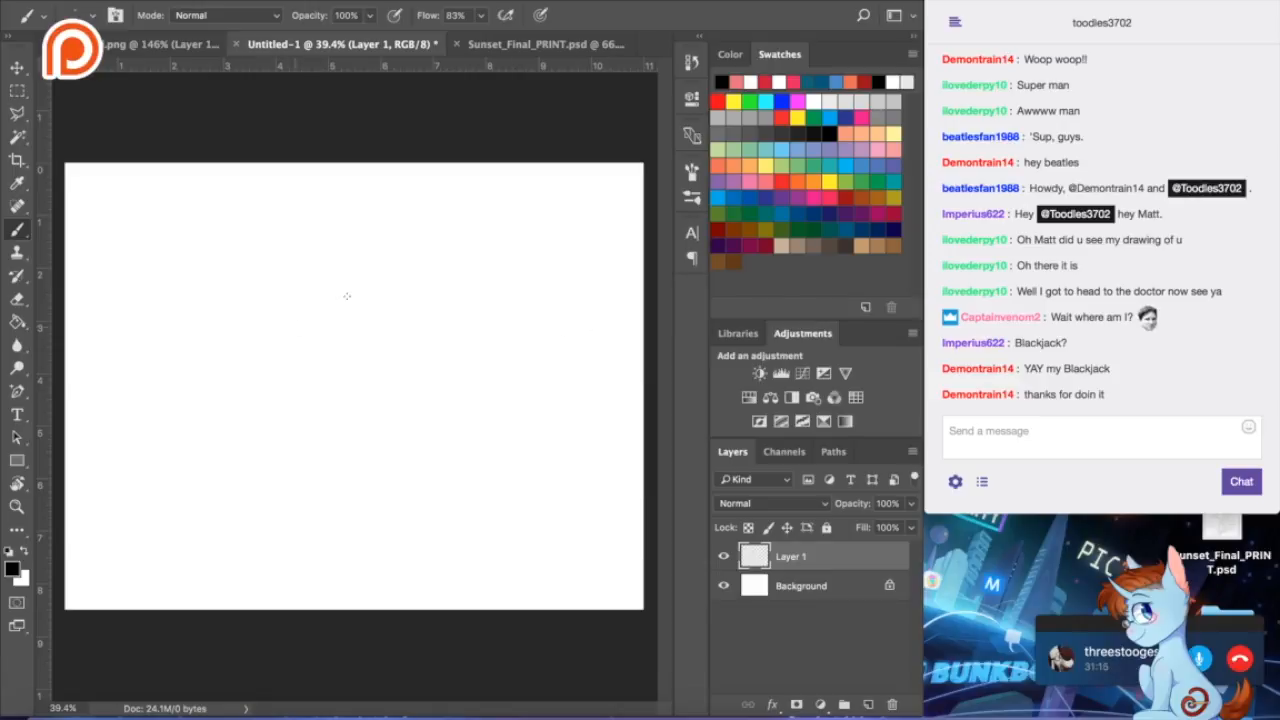
- Sketch a round head on Layer 1 with a curved guide line beneath it, consulting the reference ponies in unnamed.png
{"action": "mouse_move", "coordinate": [325, 265]}
{"action": "left_mouse_down"}
{"action": "mouse_move", "coordinate": [248, 320]}
{"action": "mouse_move", "coordinate": [286, 243]}
{"action": "left_mouse_up"}
{"action": "key", "text": "ctrl+z"}
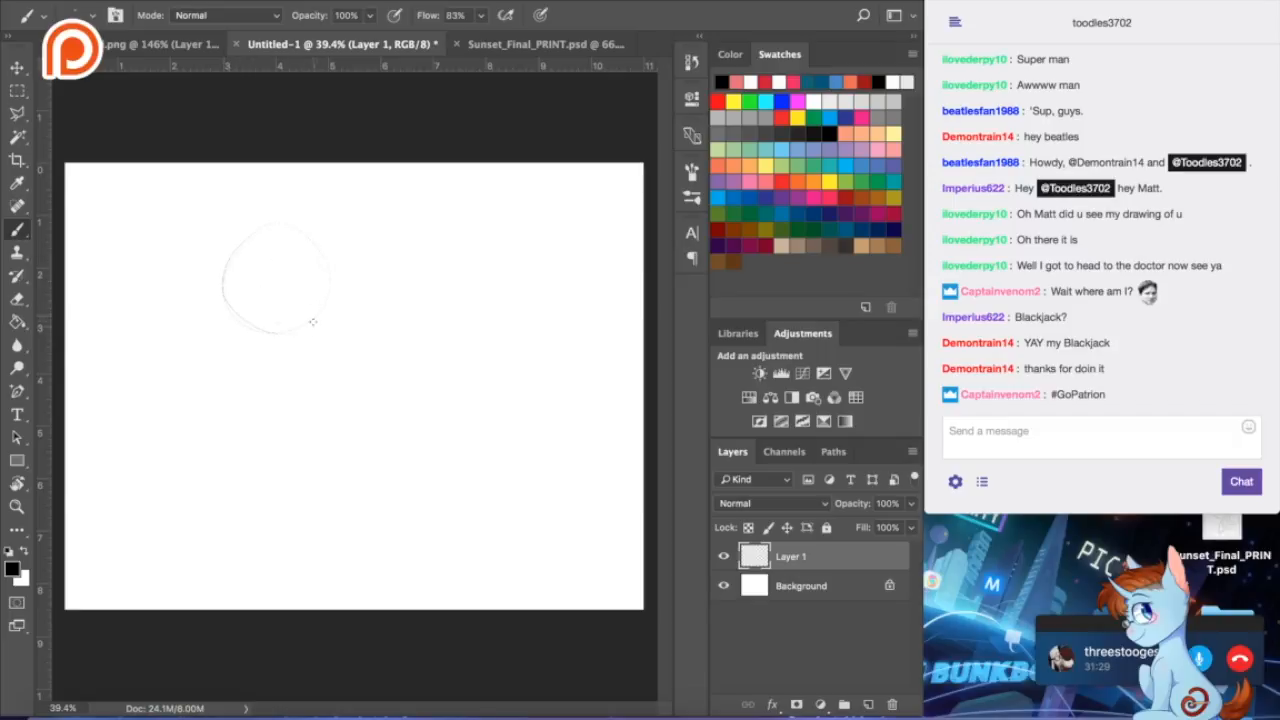
{"action": "left_click", "coordinate": [183, 48]}
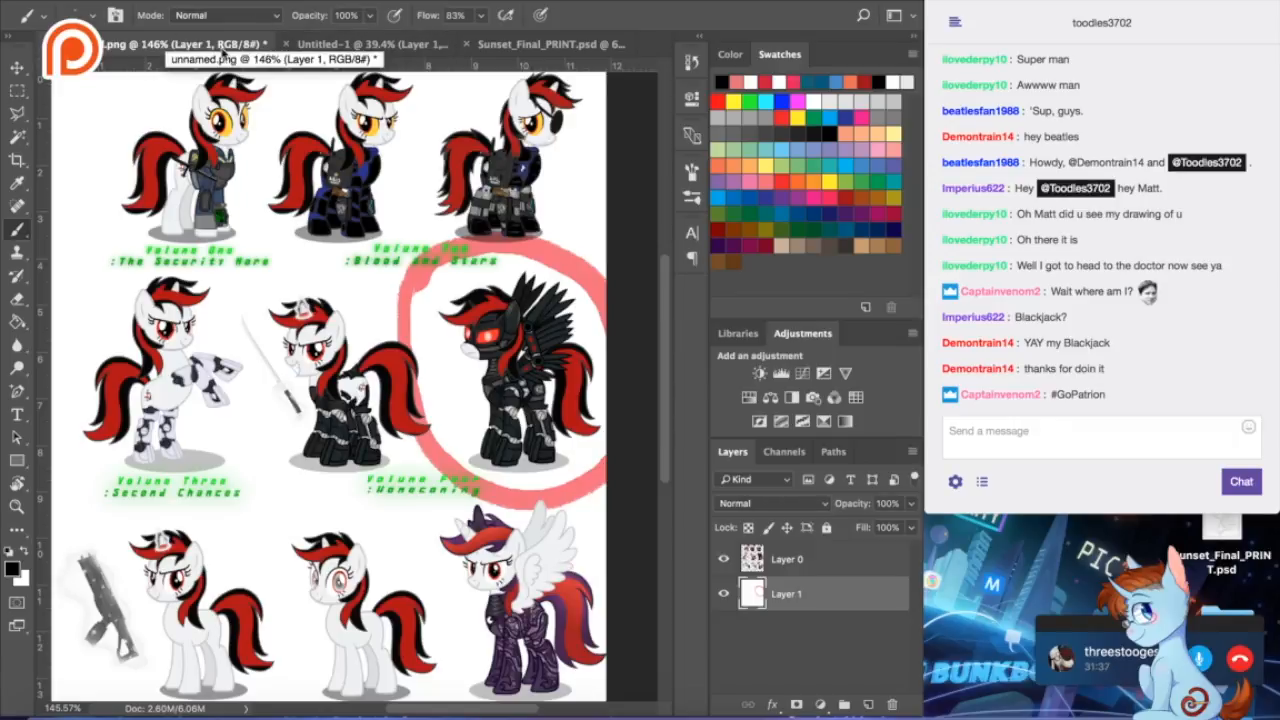
{"action": "left_click", "coordinate": [313, 50]}
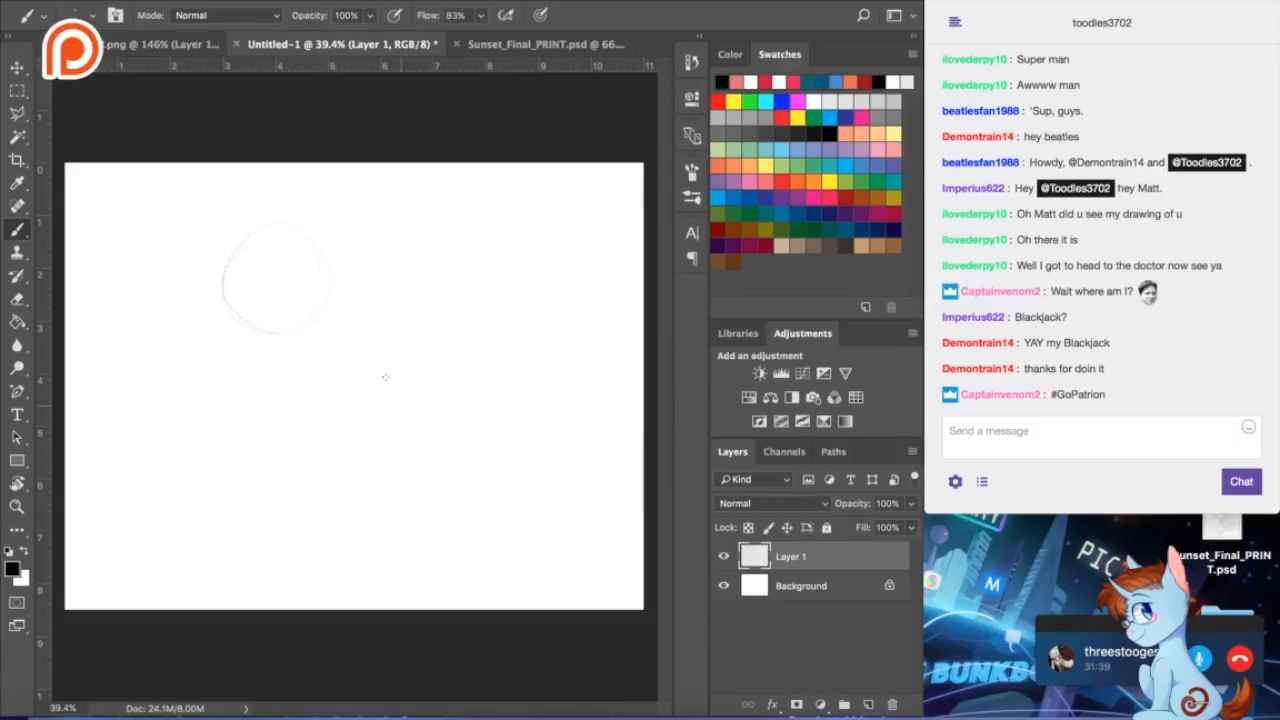
{"action": "left_click_drag", "start_coordinate": [258, 418], "coordinate": [266, 452]}
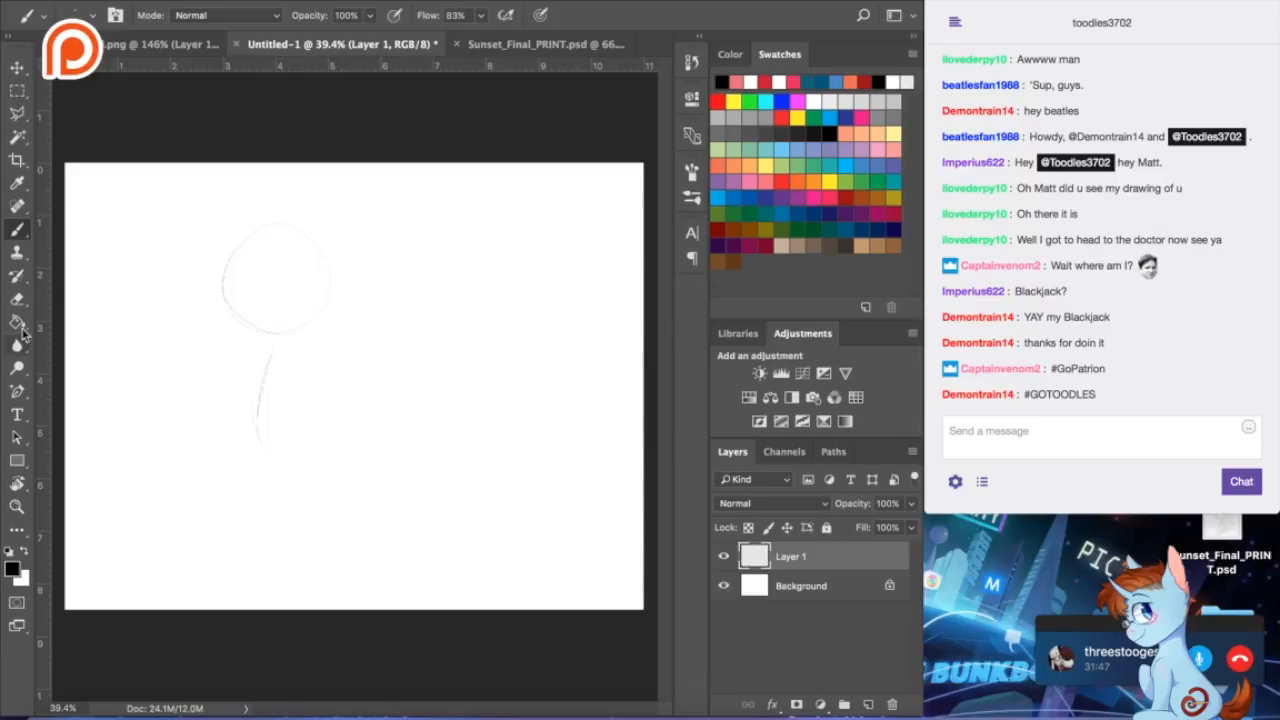
{"action": "left_click", "coordinate": [178, 46]}
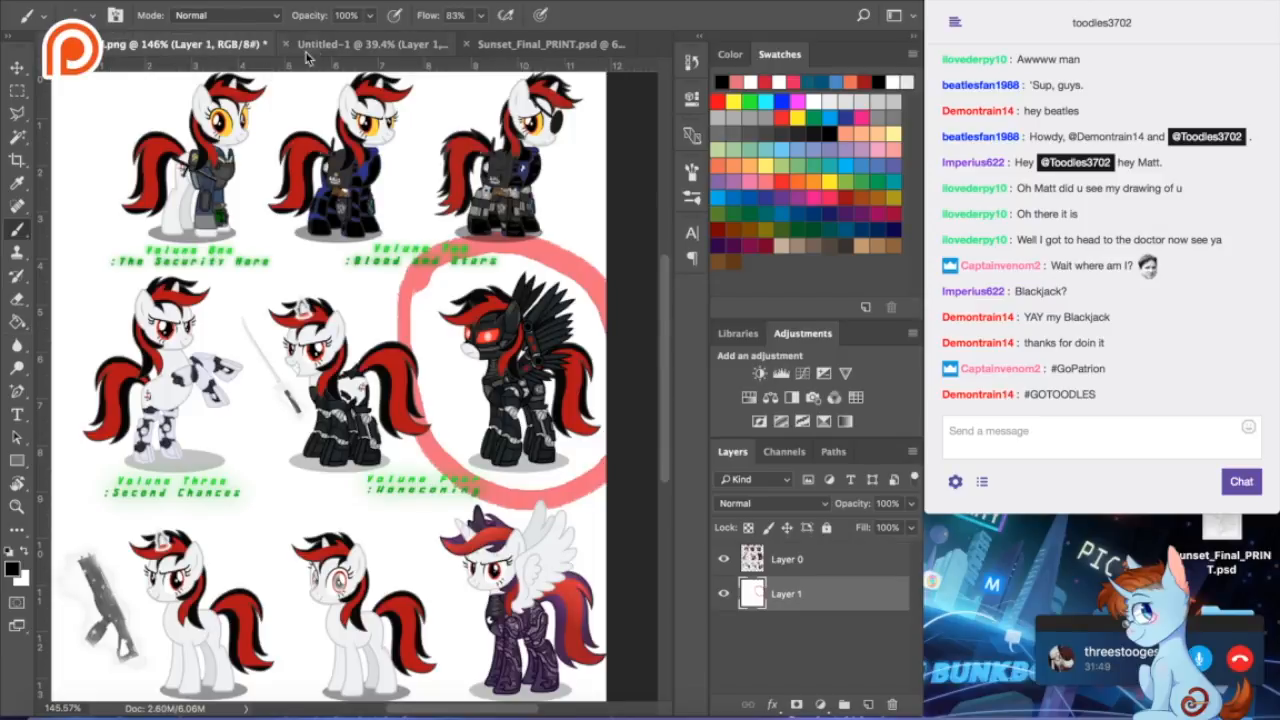
{"action": "left_click", "coordinate": [306, 46]}
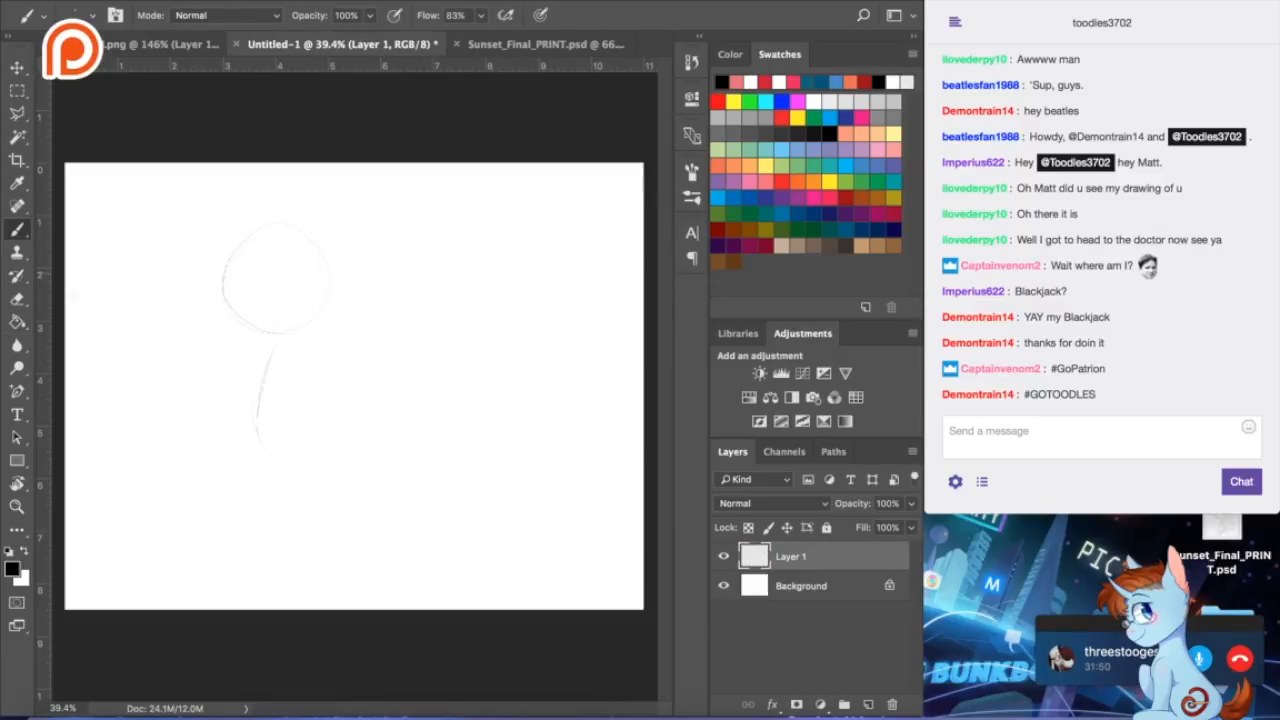
{"action": "left_click", "coordinate": [17, 298]}
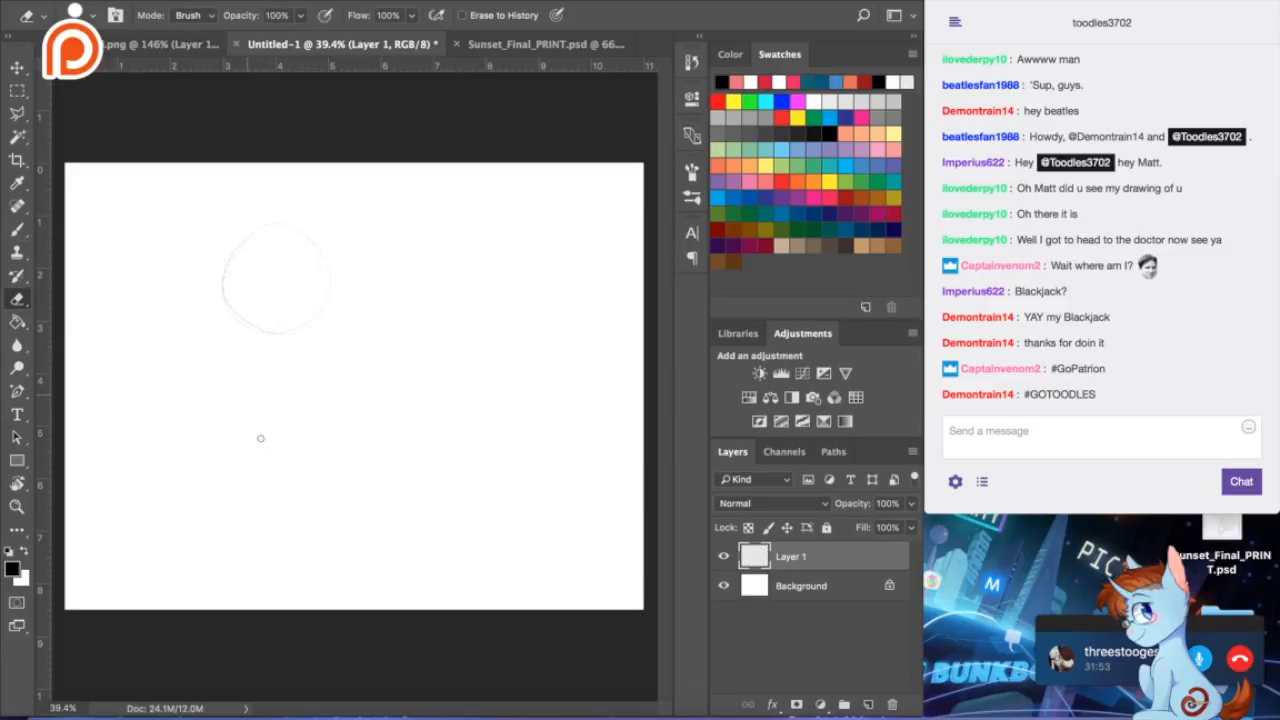
{"action": "left_click", "coordinate": [17, 67]}
{"action": "left_click_drag", "start_coordinate": [264, 331], "coordinate": [450, 356]}
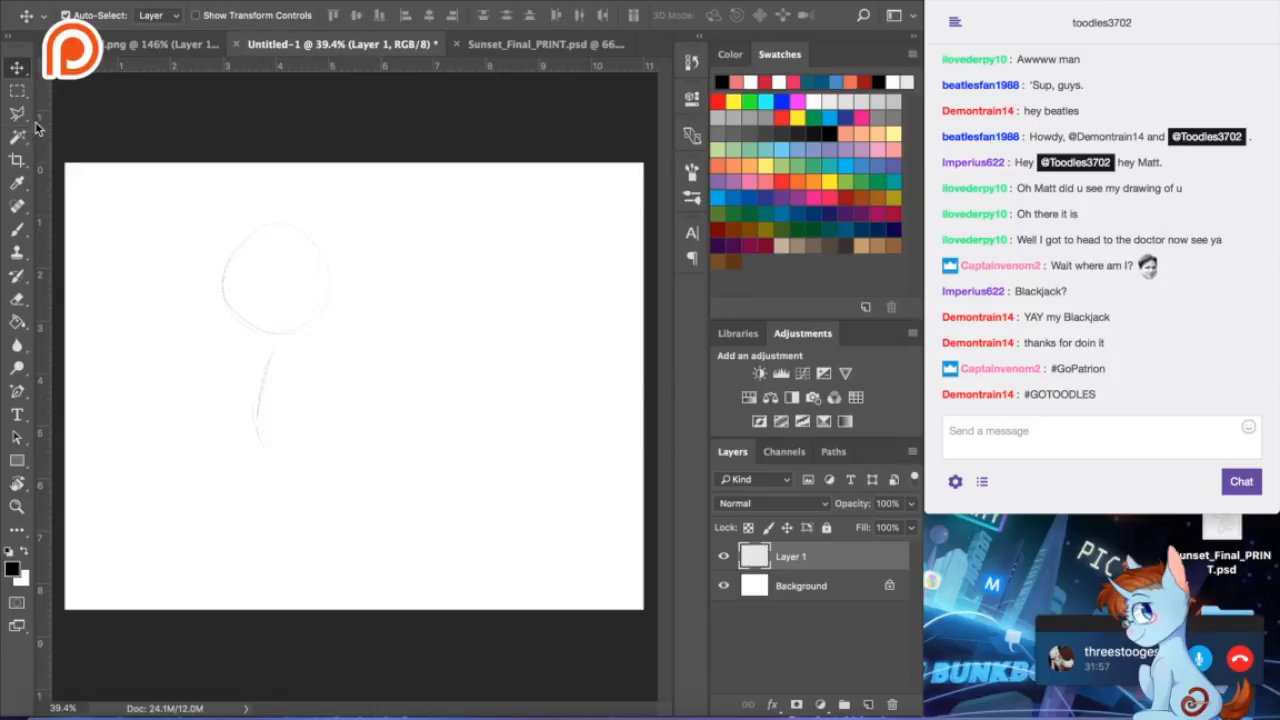
{"action": "left_click", "coordinate": [17, 298]}
{"action": "mouse_move", "coordinate": [276, 356]}
{"action": "left_mouse_down"}
{"action": "mouse_move", "coordinate": [255, 415]}
{"action": "mouse_move", "coordinate": [264, 447]}
{"action": "left_mouse_up"}
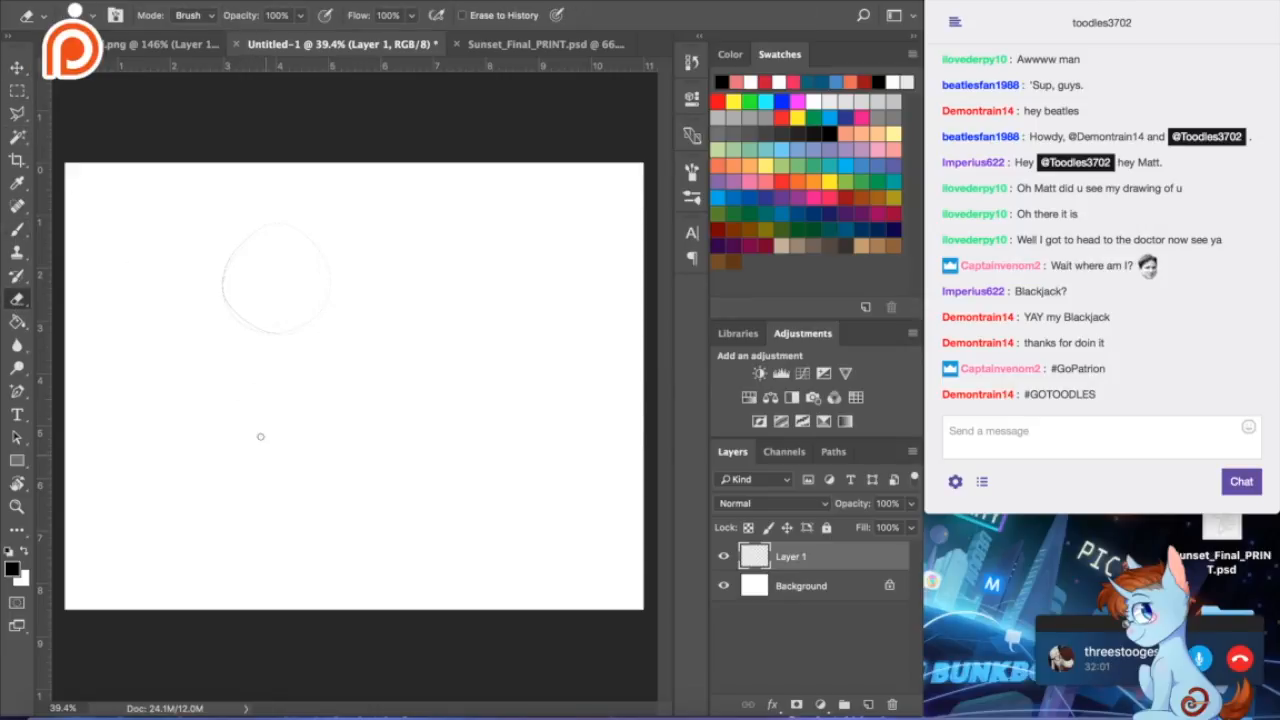
{"action": "left_click", "coordinate": [18, 68]}
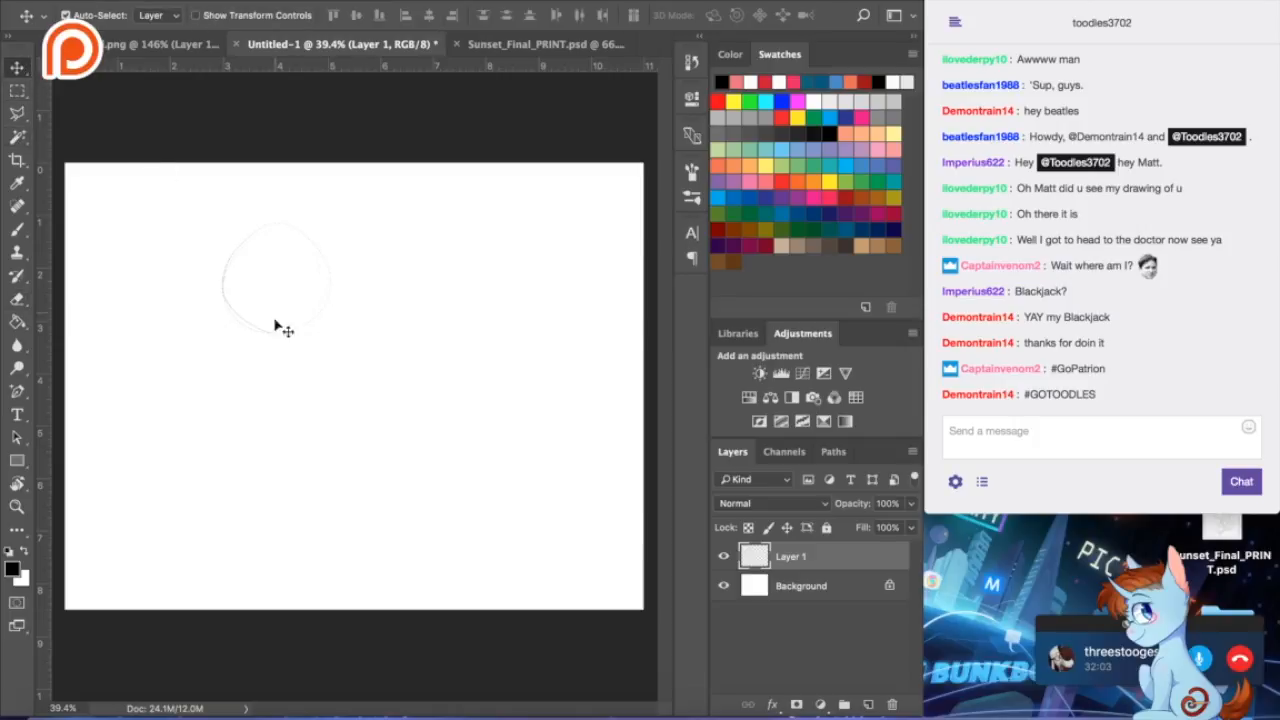
{"action": "left_click_drag", "start_coordinate": [240, 294], "coordinate": [342, 308]}
{"action": "key", "text": "alt+super+z"}
{"action": "key", "text": "alt+super+z"}
- Mirror the head and guide line horizontally with Free Transform at -93.71% width and apply the transformation
{"action": "left_click", "coordinate": [398, 0]}
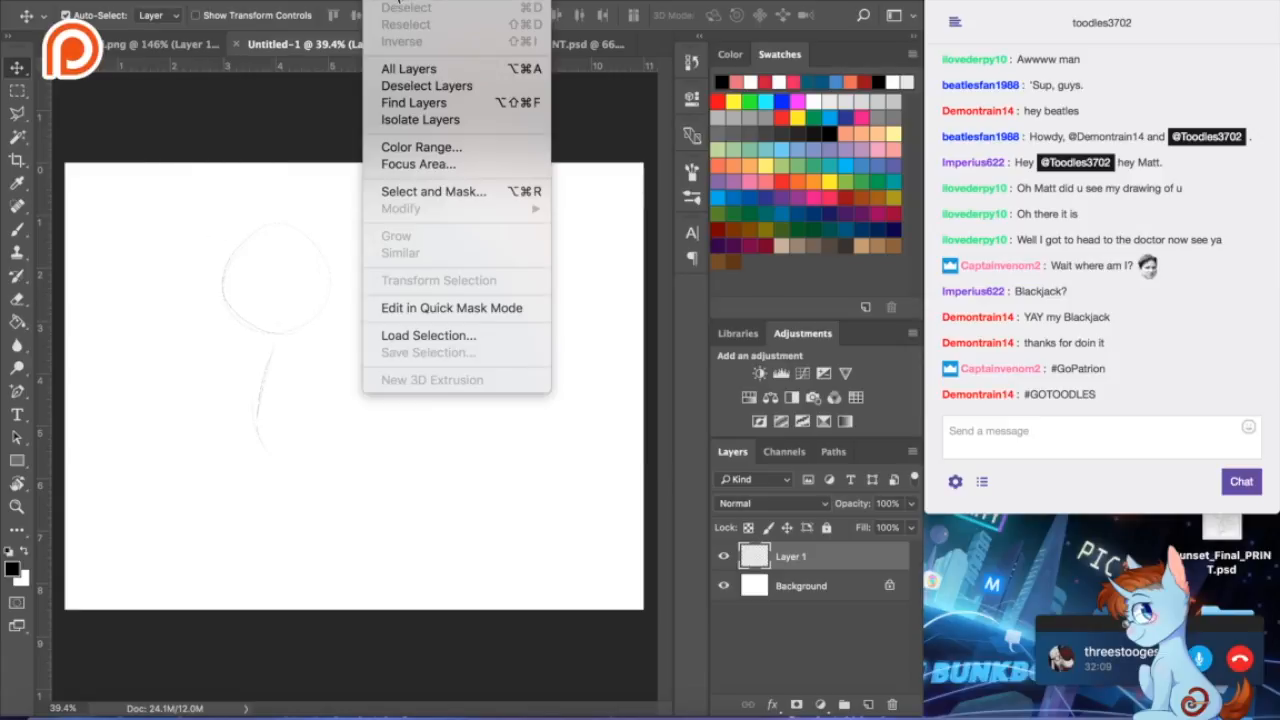
{"action": "left_click", "coordinate": [215, 5]}
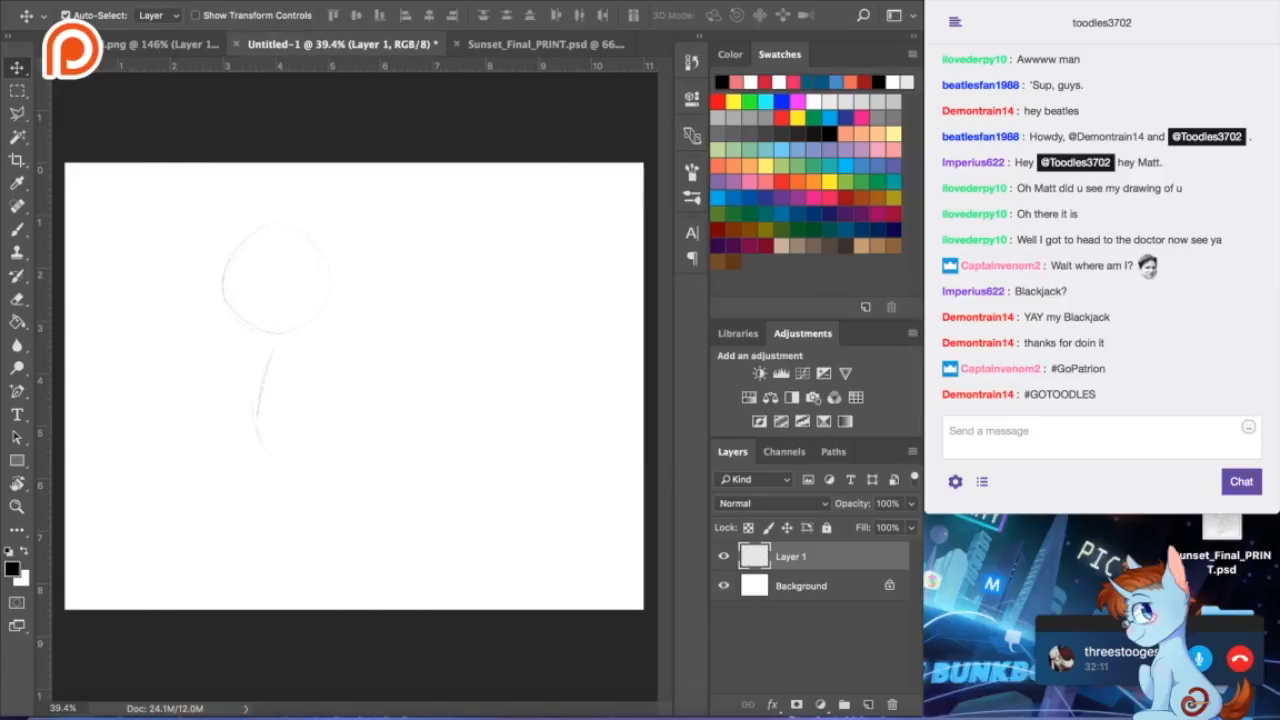
{"action": "left_click", "coordinate": [215, 5]}
{"action": "left_click", "coordinate": [196, 350]}
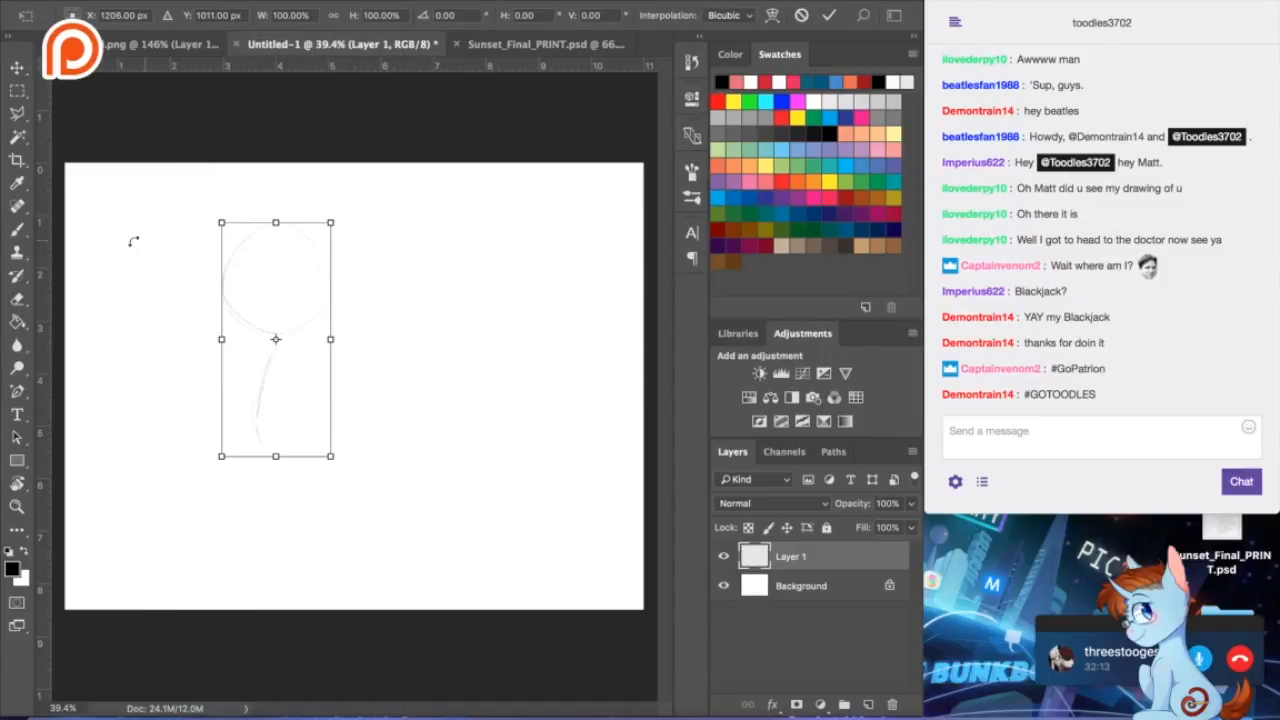
{"action": "left_click_drag", "start_coordinate": [221, 339], "coordinate": [429, 359]}
{"action": "left_click", "coordinate": [17, 67]}
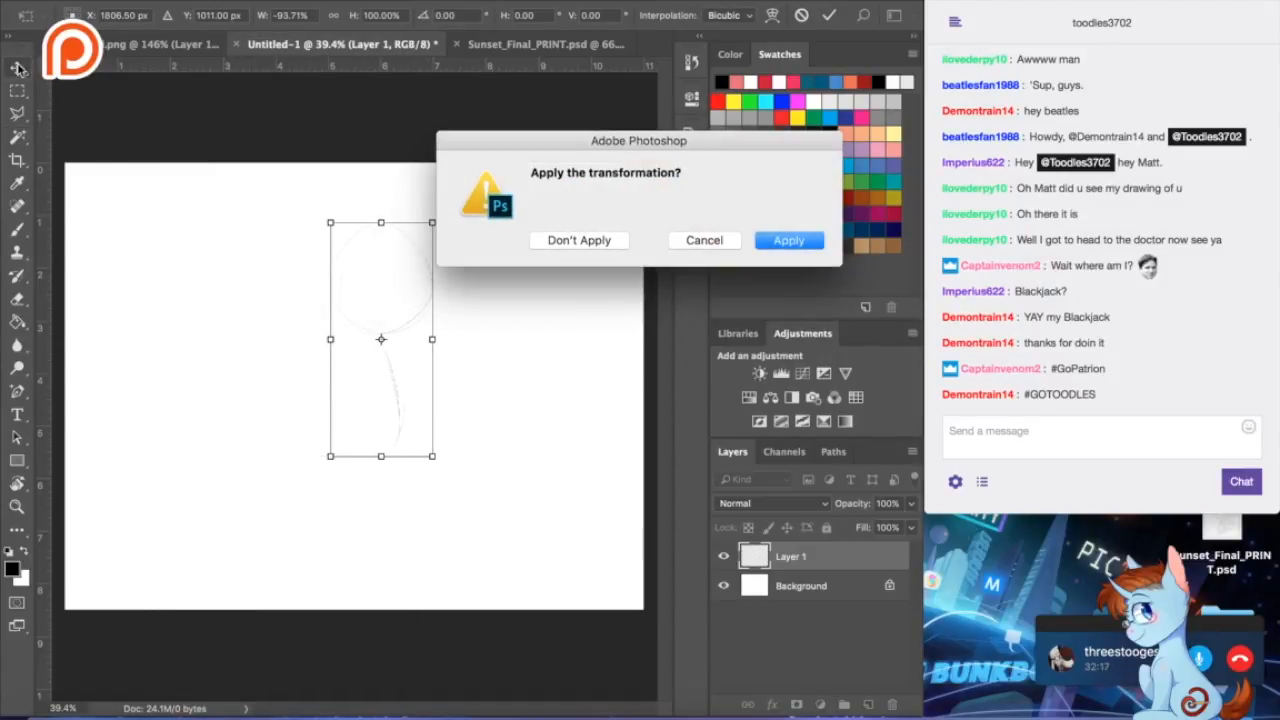
{"action": "left_click", "coordinate": [787, 240]}
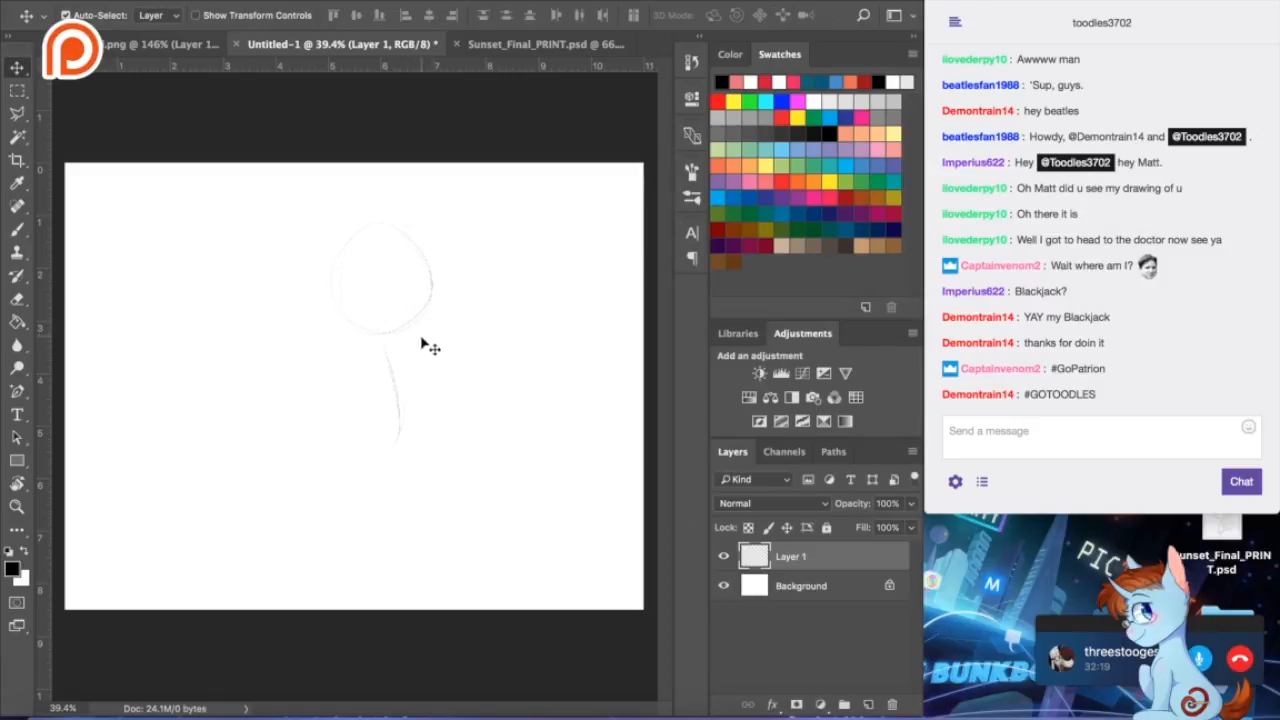
- Move the mirrored sketch layer slightly right and down on the canvas
{"action": "left_click_drag", "start_coordinate": [396, 335], "coordinate": [438, 328]}
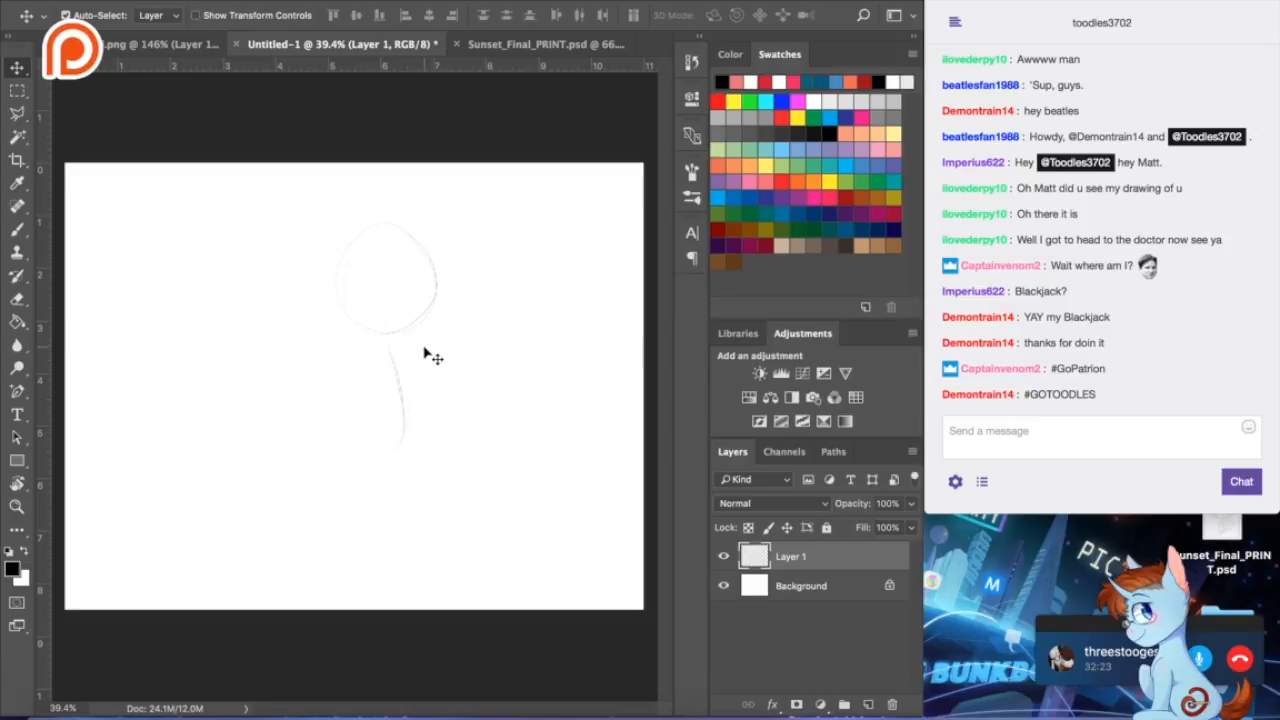
{"action": "scroll", "coordinate": [420, 364], "scroll_direction": "up", "scroll_amount": 4}
{"action": "scroll", "coordinate": [414, 356], "scroll_direction": "up", "scroll_amount": 3}
{"action": "scroll", "coordinate": [420, 364], "scroll_direction": "up", "scroll_amount": 2}
{"action": "left_click_drag", "start_coordinate": [466, 296], "coordinate": [478, 325]}
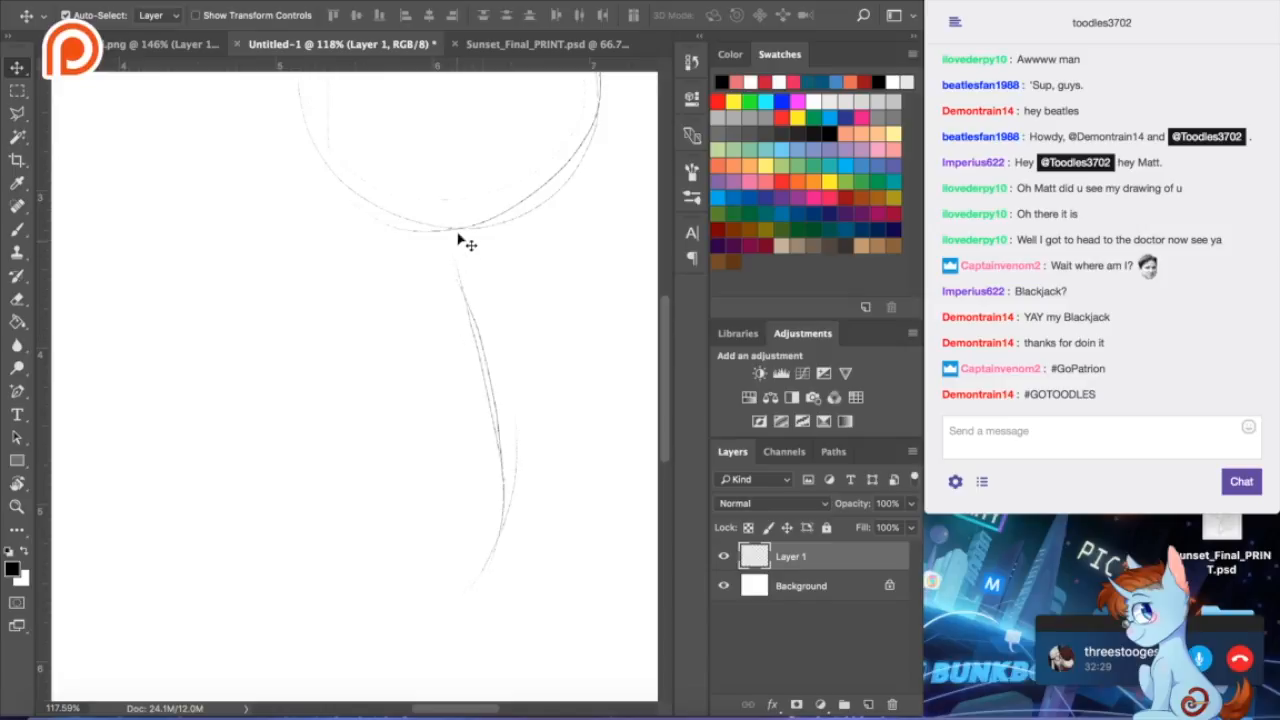
{"action": "left_click_drag", "start_coordinate": [523, 240], "coordinate": [491, 291]}
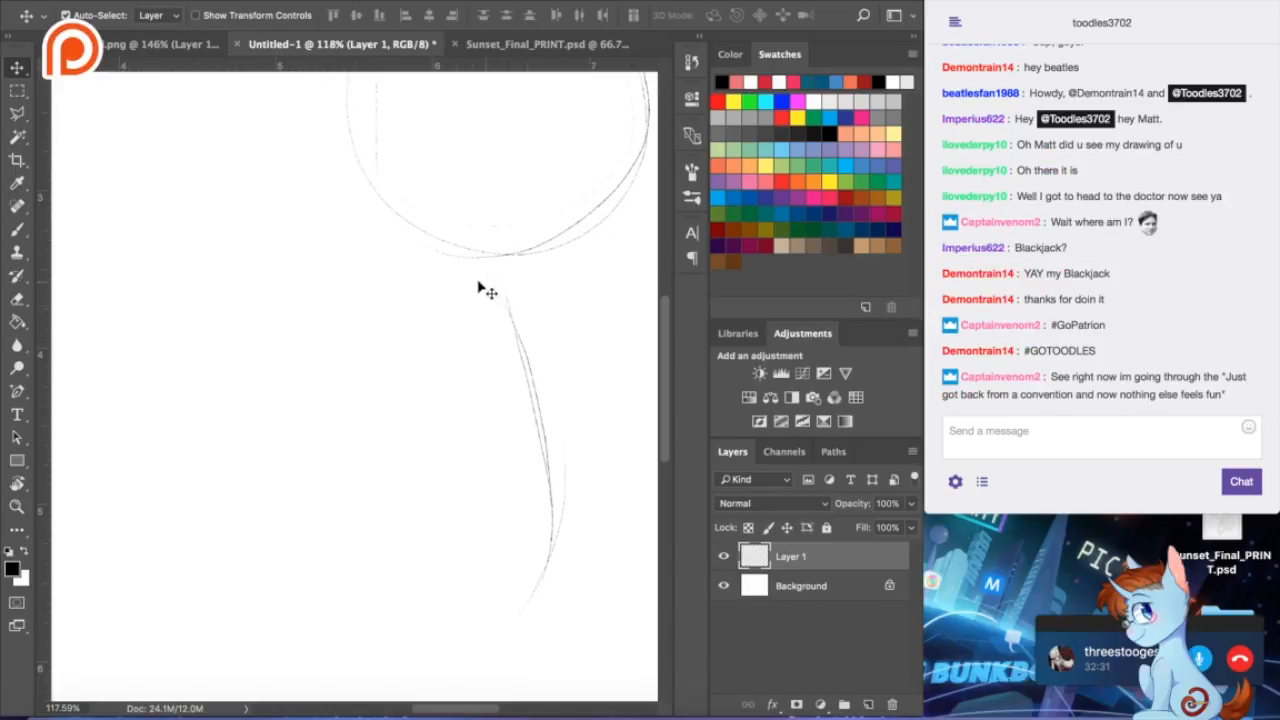
{"action": "scroll", "coordinate": [505, 340], "scroll_direction": "down", "scroll_amount": 3}
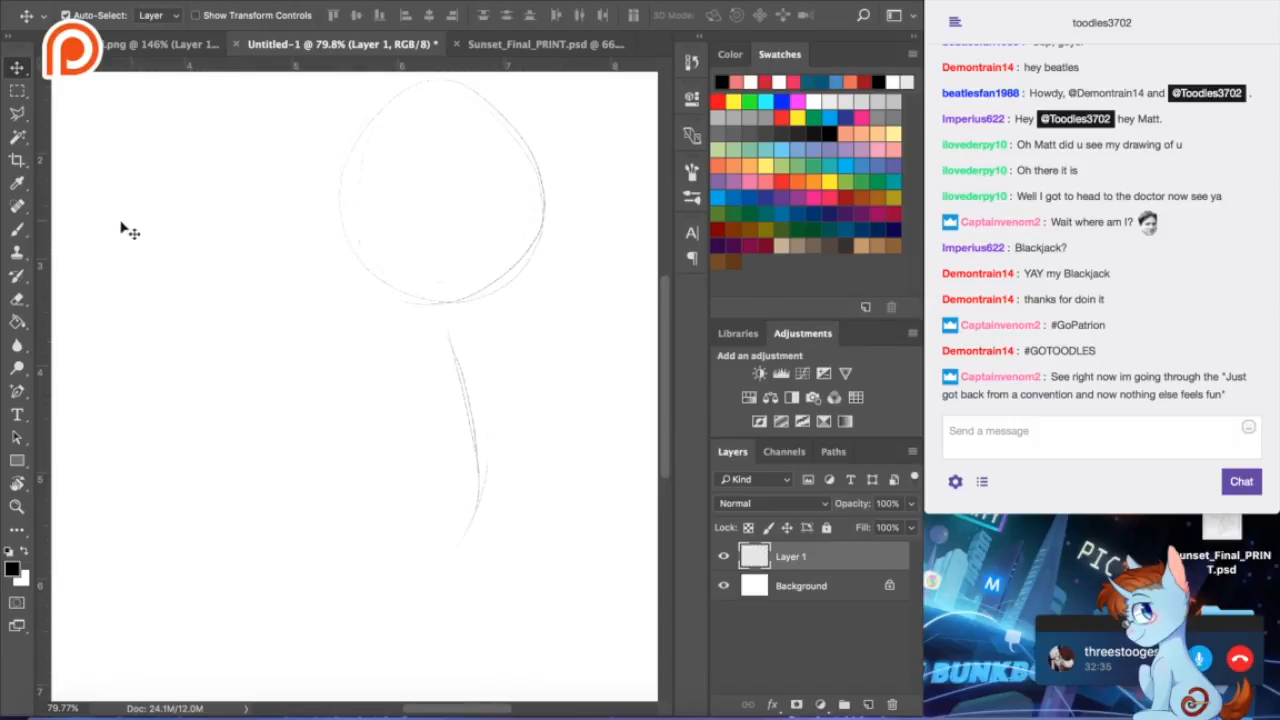
- Erase the curved guide line beneath the head, keeping the head circle
{"action": "left_click", "coordinate": [20, 228]}
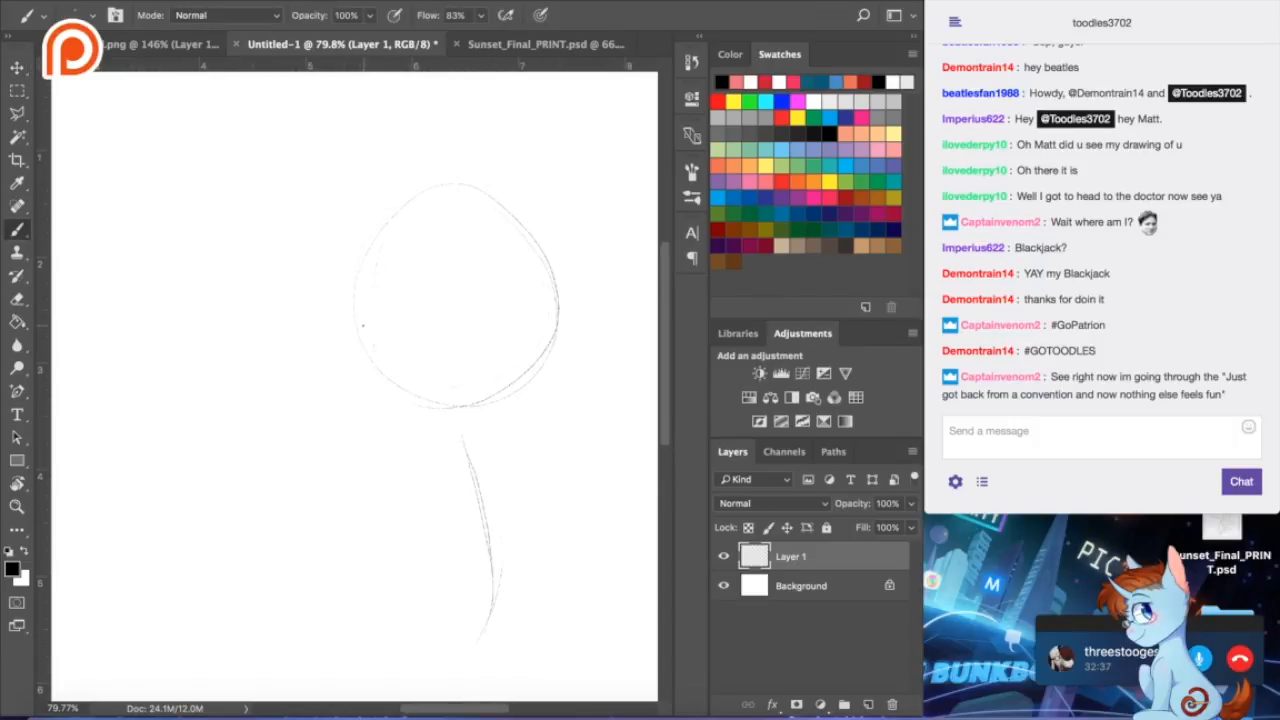
{"action": "scroll", "coordinate": [362, 325], "scroll_direction": "up", "scroll_amount": 2}
{"action": "scroll", "coordinate": [362, 329], "scroll_direction": "down", "scroll_amount": 2}
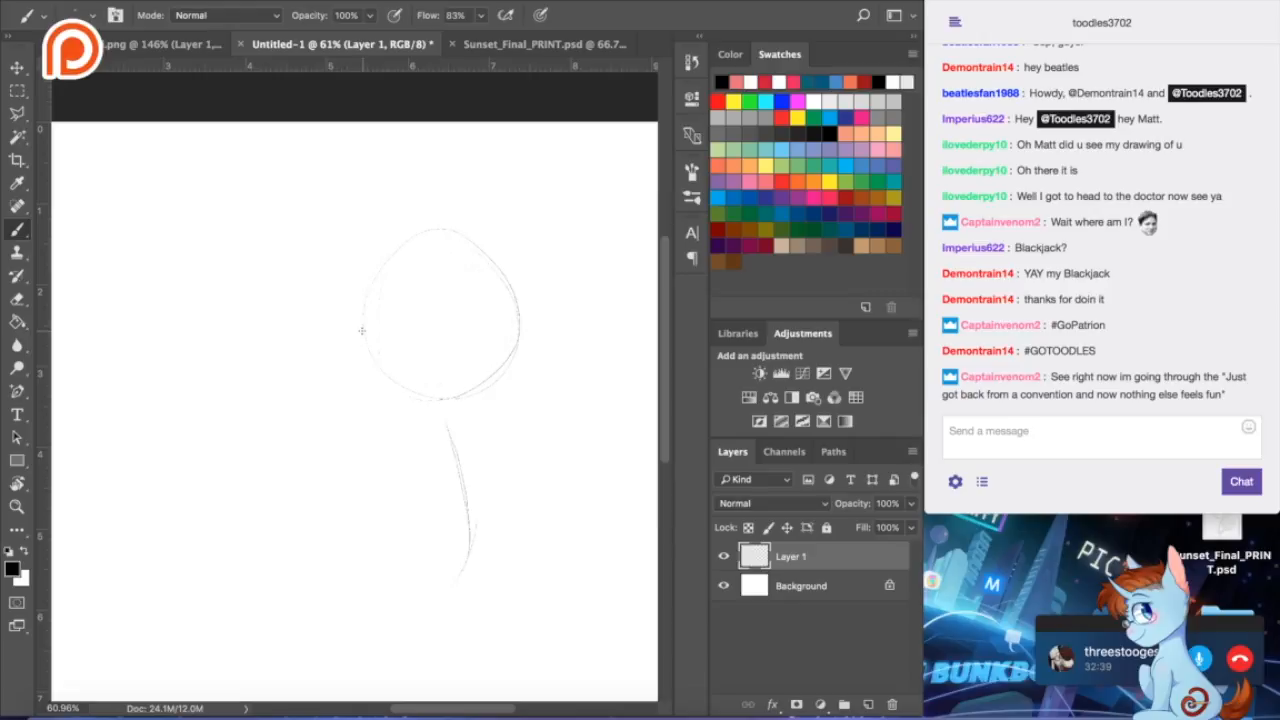
{"action": "scroll", "coordinate": [357, 334], "scroll_direction": "down", "scroll_amount": 3}
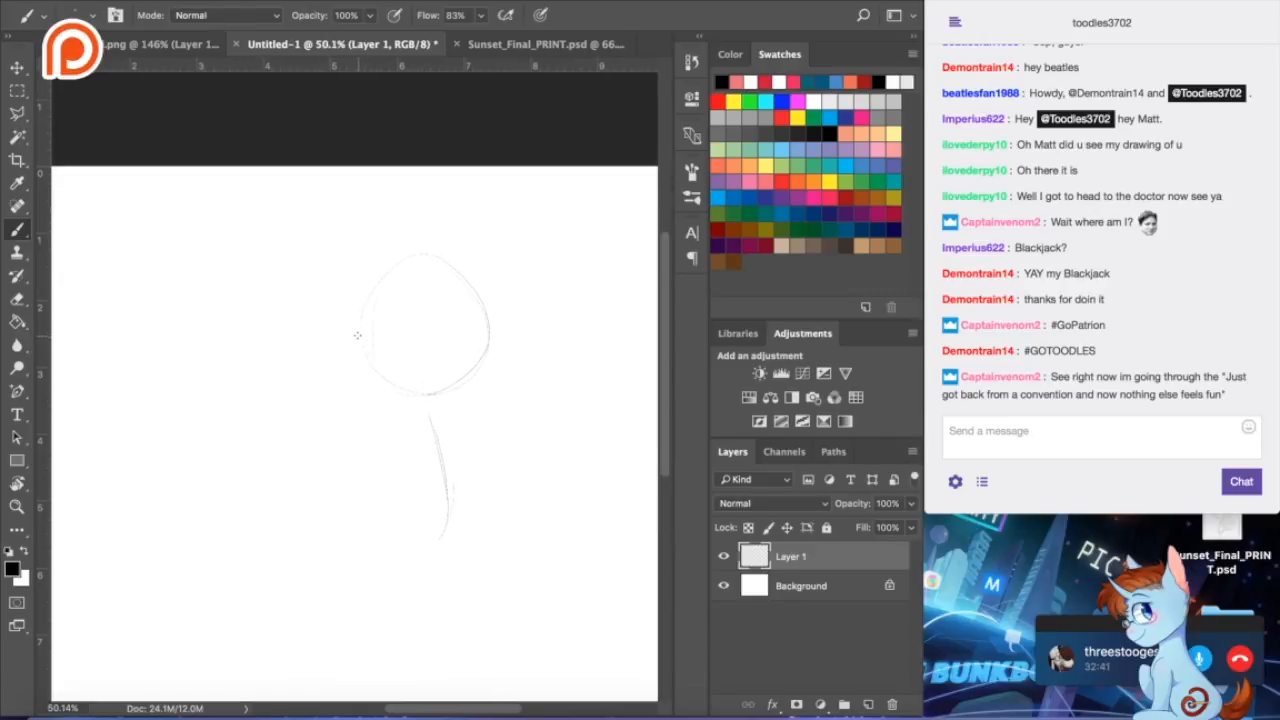
{"action": "scroll", "coordinate": [357, 338], "scroll_direction": "left", "scroll_amount": 2}
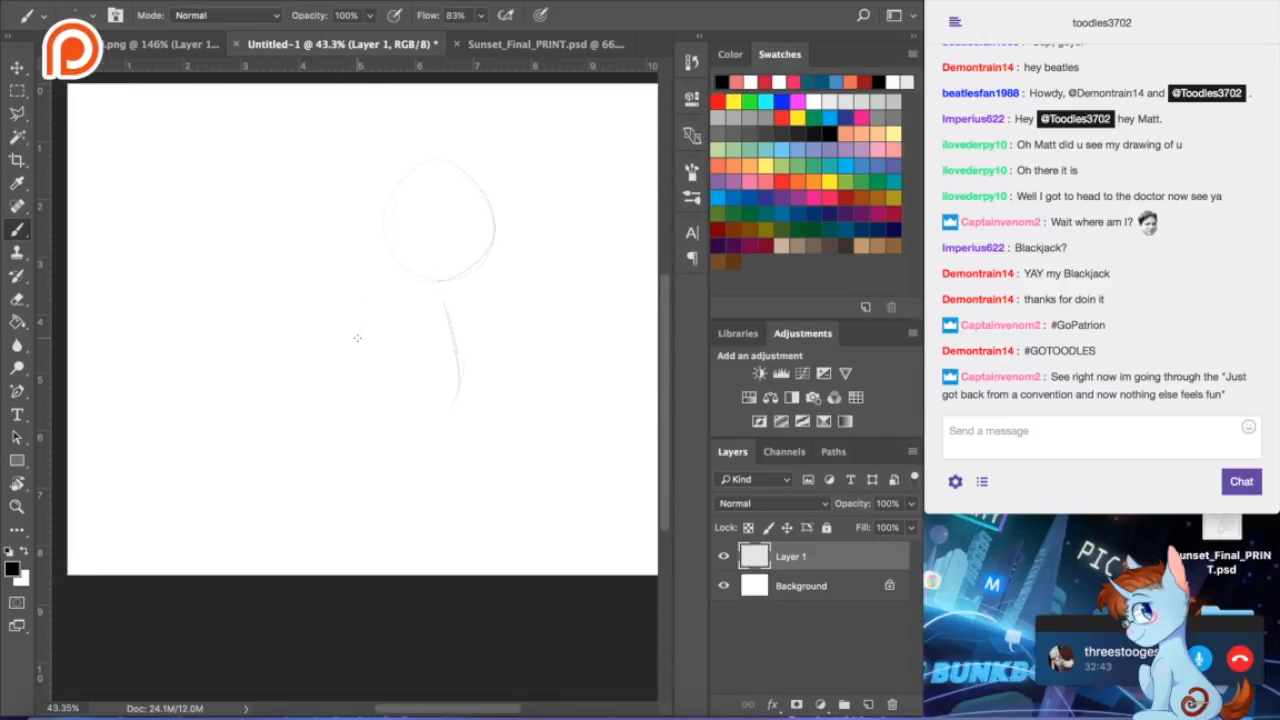
{"action": "left_click", "coordinate": [17, 298]}
{"action": "mouse_move", "coordinate": [454, 297]}
{"action": "left_mouse_down"}
{"action": "mouse_move", "coordinate": [468, 397]}
{"action": "mouse_move", "coordinate": [474, 358]}
{"action": "mouse_move", "coordinate": [477, 383]}
{"action": "mouse_move", "coordinate": [455, 419]}
{"action": "left_mouse_up"}
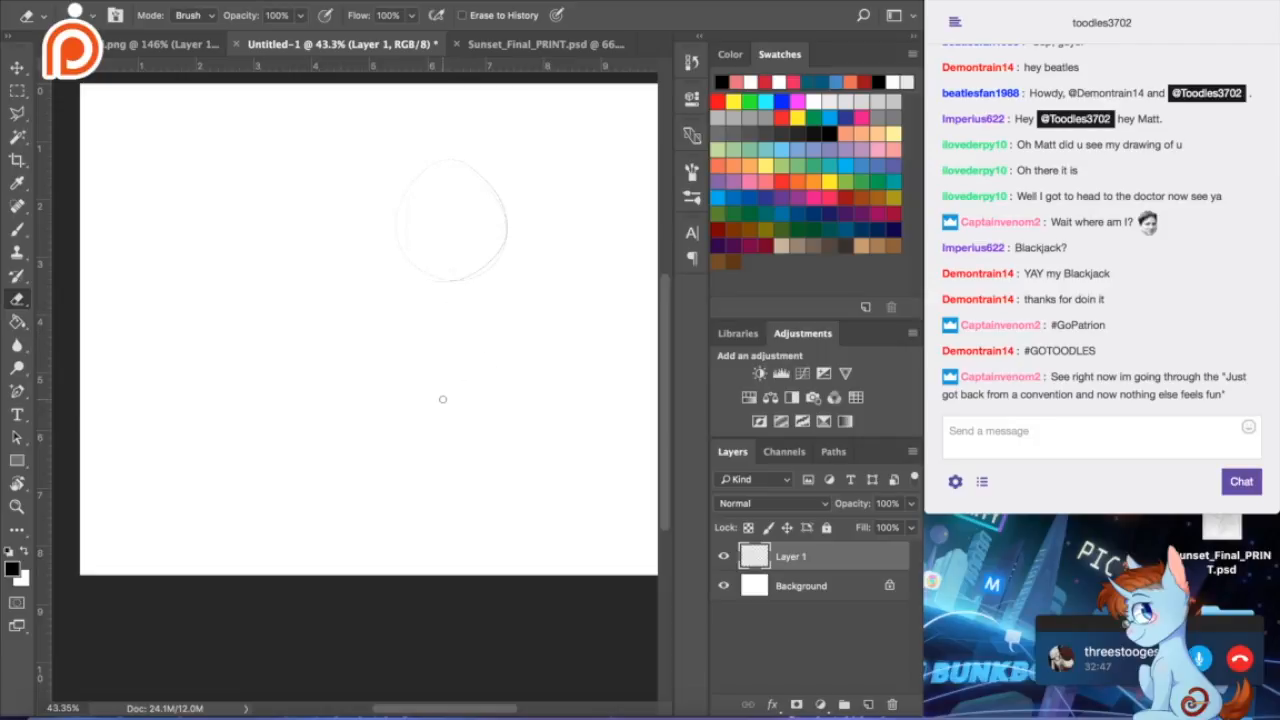
- Restroke the left side of the head circle with the Brush and rough in a small muzzle below it
{"action": "key", "text": "b"}
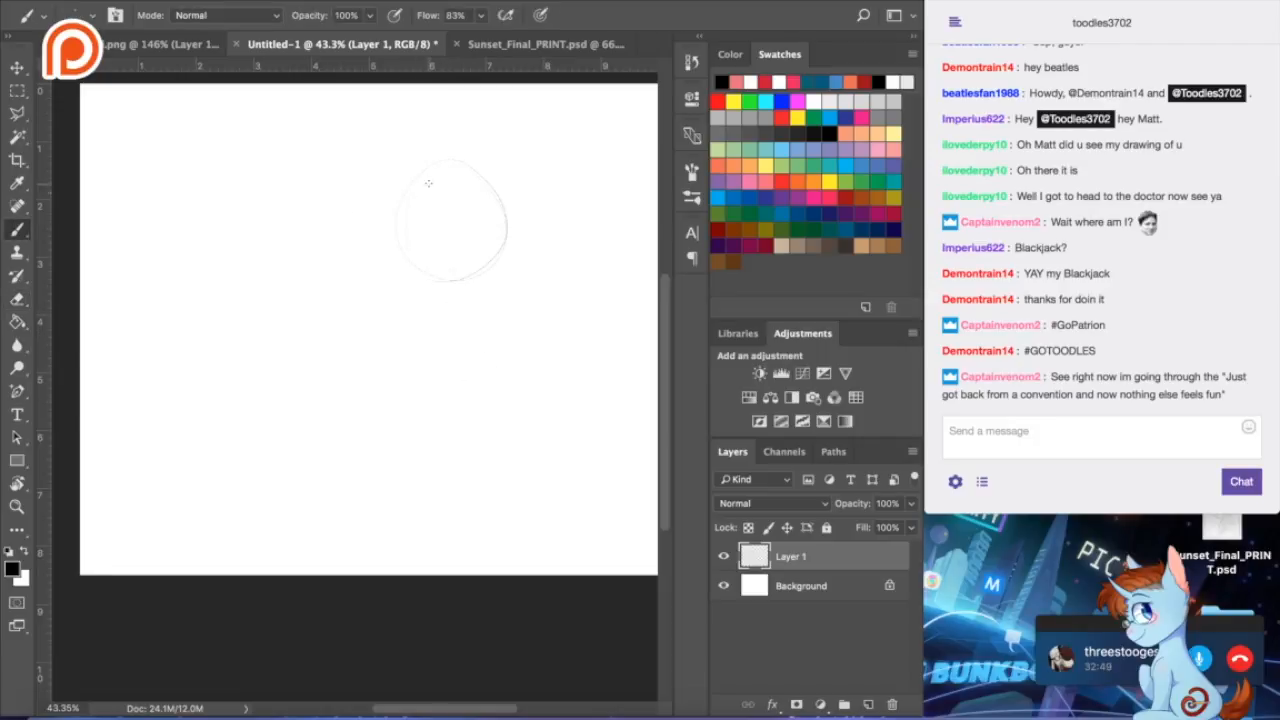
{"action": "left_click_drag", "start_coordinate": [400, 212], "coordinate": [440, 279]}
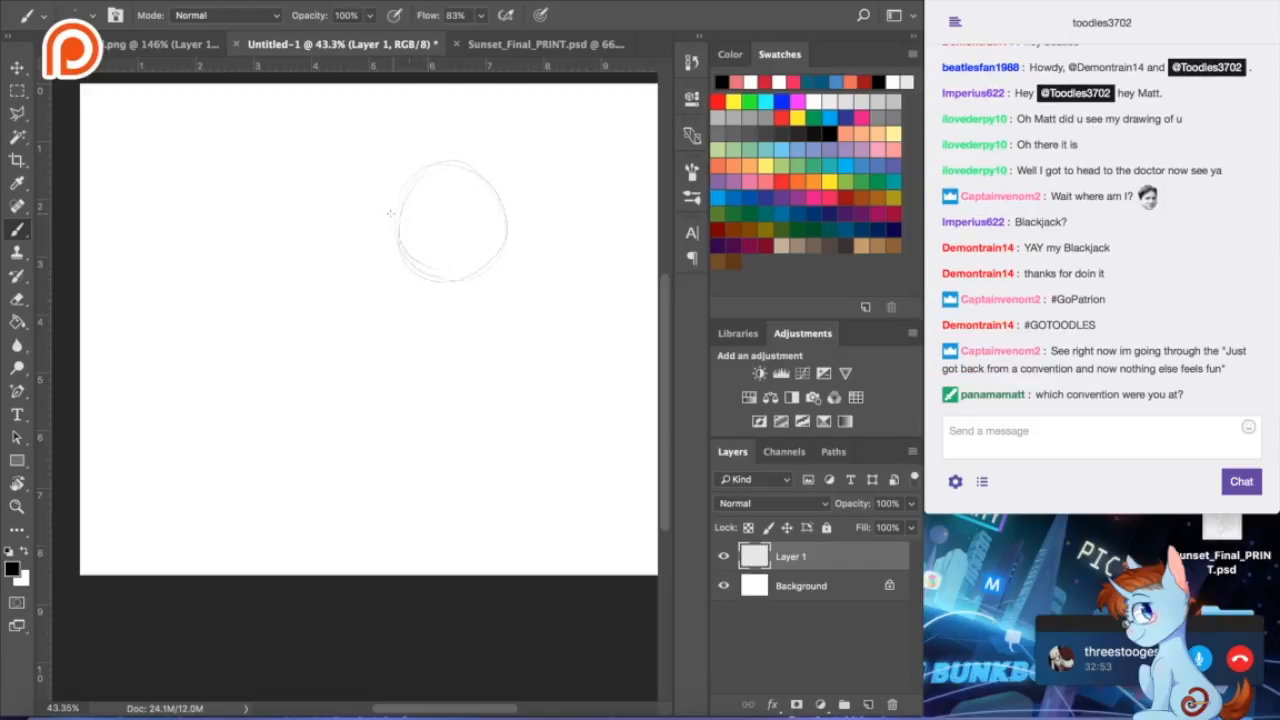
{"action": "left_click_drag", "start_coordinate": [442, 304], "coordinate": [458, 278]}
{"action": "key", "text": "ctrl+z"}
{"action": "left_click_drag", "start_coordinate": [449, 293], "coordinate": [438, 300]}
- Strengthen the muzzle's outline with extra brush strokes and erase the part of the head circle that crosses it
{"action": "scroll", "coordinate": [438, 311], "scroll_direction": "up", "scroll_amount": 2}
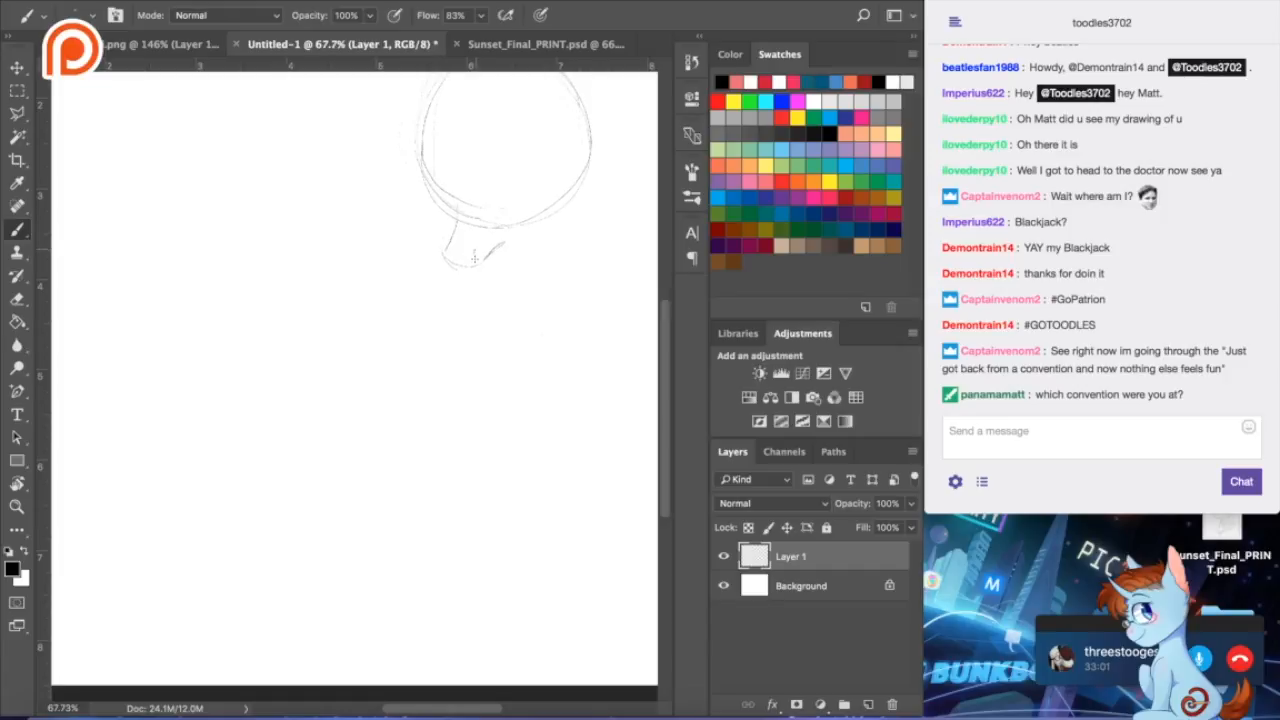
{"action": "scroll", "coordinate": [476, 264], "scroll_direction": "up", "scroll_amount": 2}
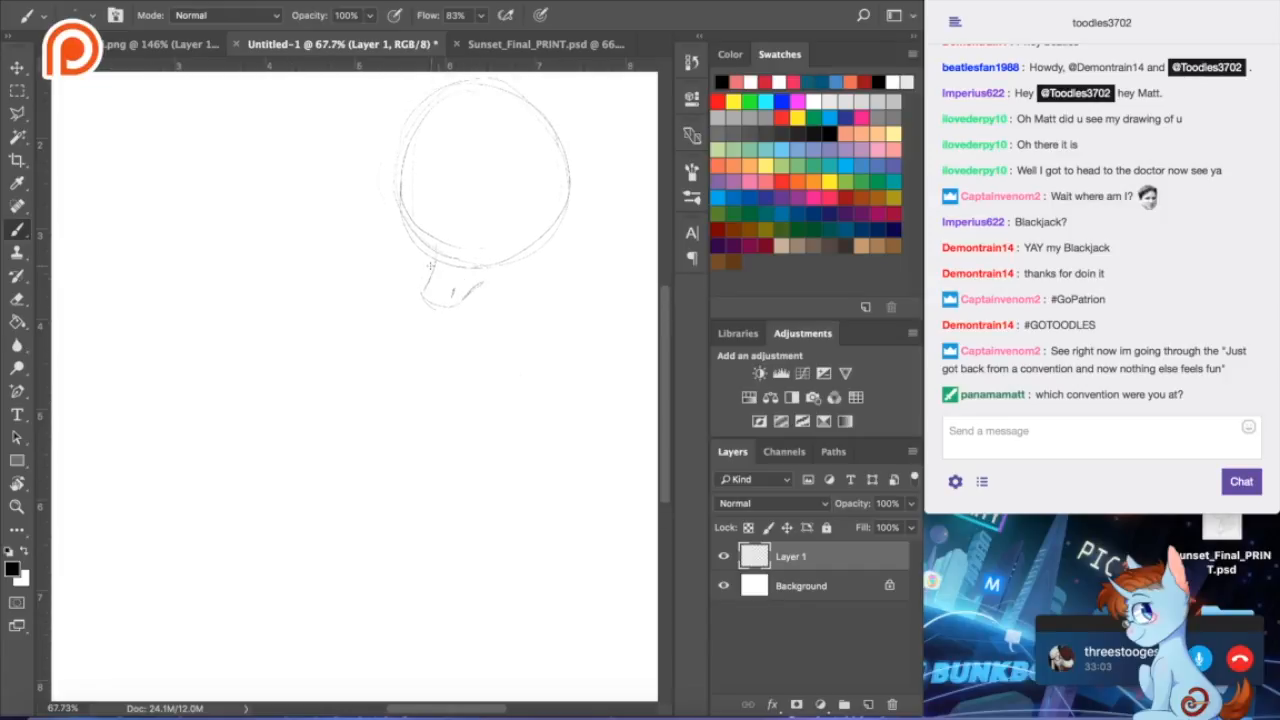
{"action": "mouse_move", "coordinate": [432, 268]}
{"action": "left_mouse_down"}
{"action": "mouse_move", "coordinate": [423, 294]}
{"action": "mouse_move", "coordinate": [437, 304]}
{"action": "left_mouse_up"}
{"action": "scroll", "coordinate": [467, 321], "scroll_direction": "right", "scroll_amount": 3}
{"action": "mouse_move", "coordinate": [349, 217]}
{"action": "left_mouse_down"}
{"action": "mouse_move", "coordinate": [326, 268]}
{"action": "mouse_move", "coordinate": [345, 292]}
{"action": "mouse_move", "coordinate": [362, 272]}
{"action": "left_mouse_up"}
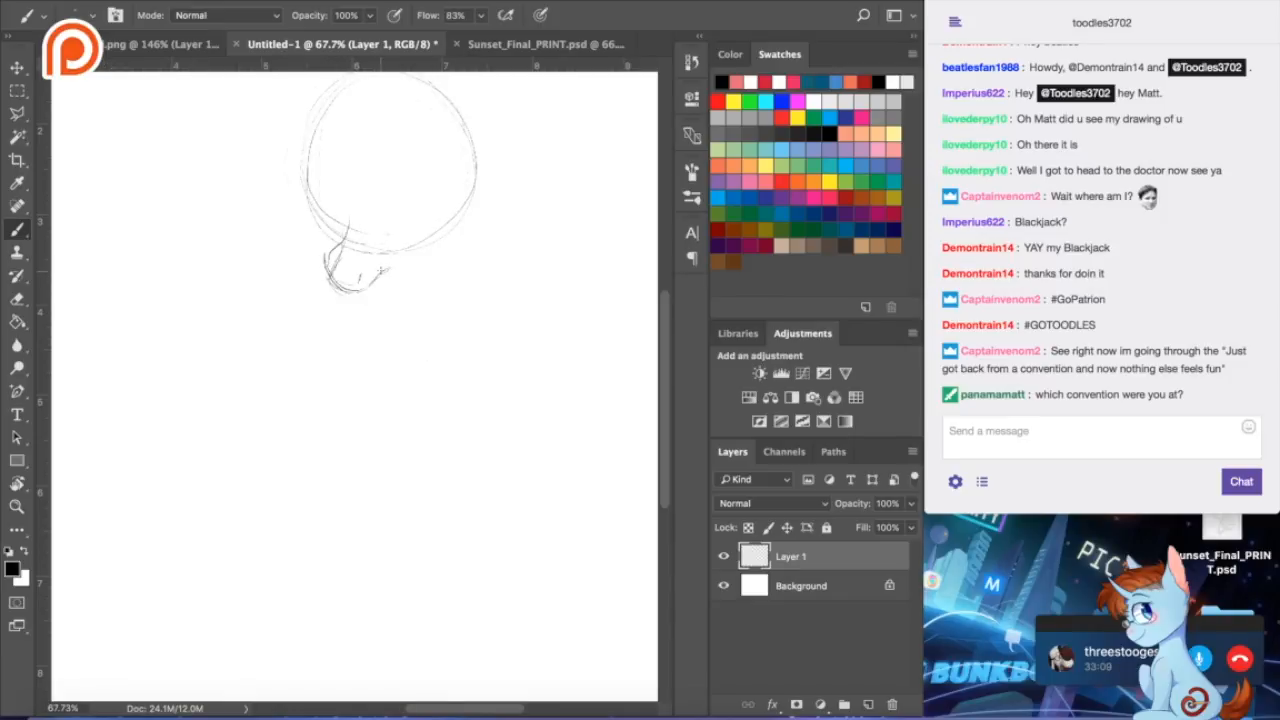
{"action": "key", "text": "e"}
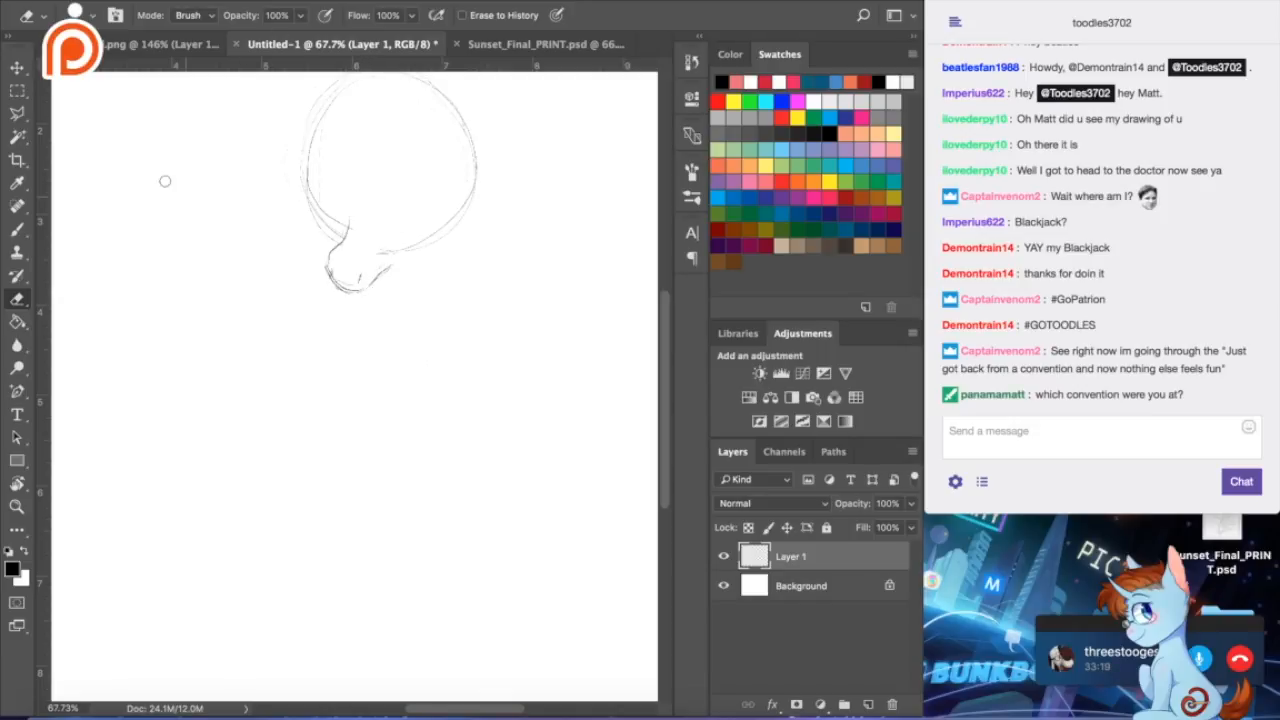
{"action": "left_click", "coordinate": [18, 222]}
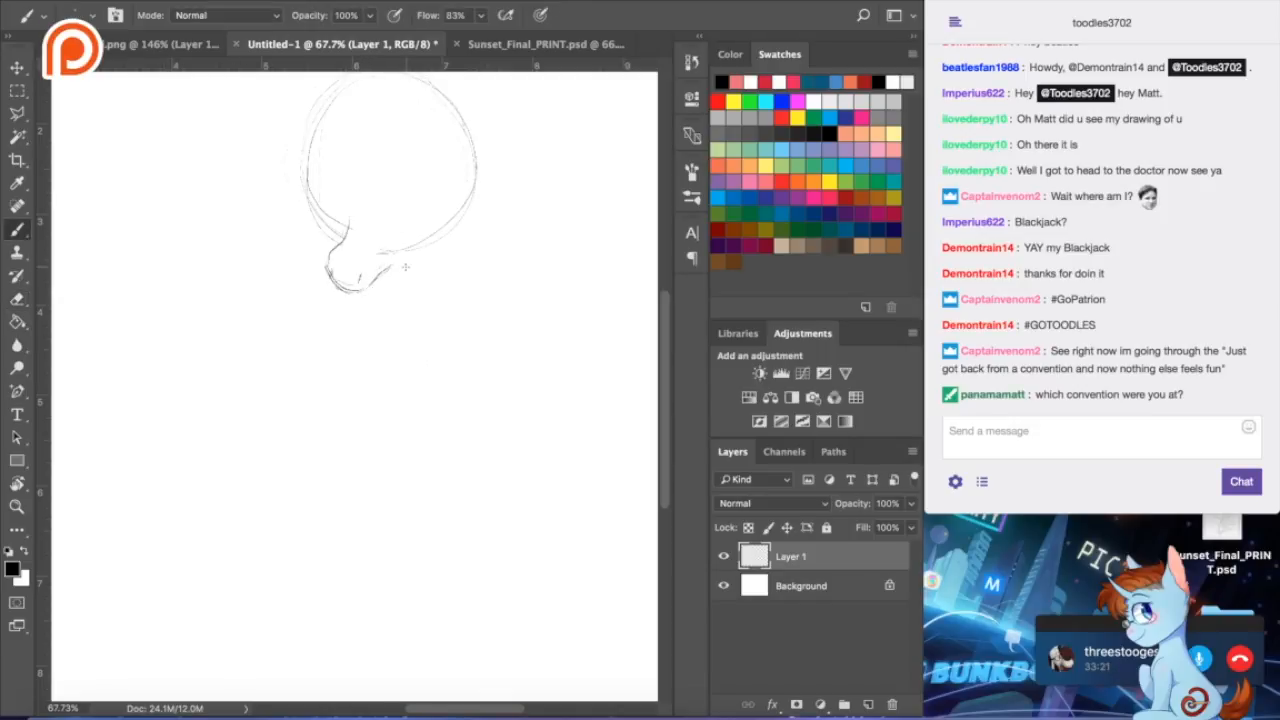
- Consult the circled pony in unnamed.png, then sketch a long curve for the back of the neck and two slanted almond-shaped eyes
{"action": "scroll", "coordinate": [390, 280], "scroll_direction": "down", "scroll_amount": 3}
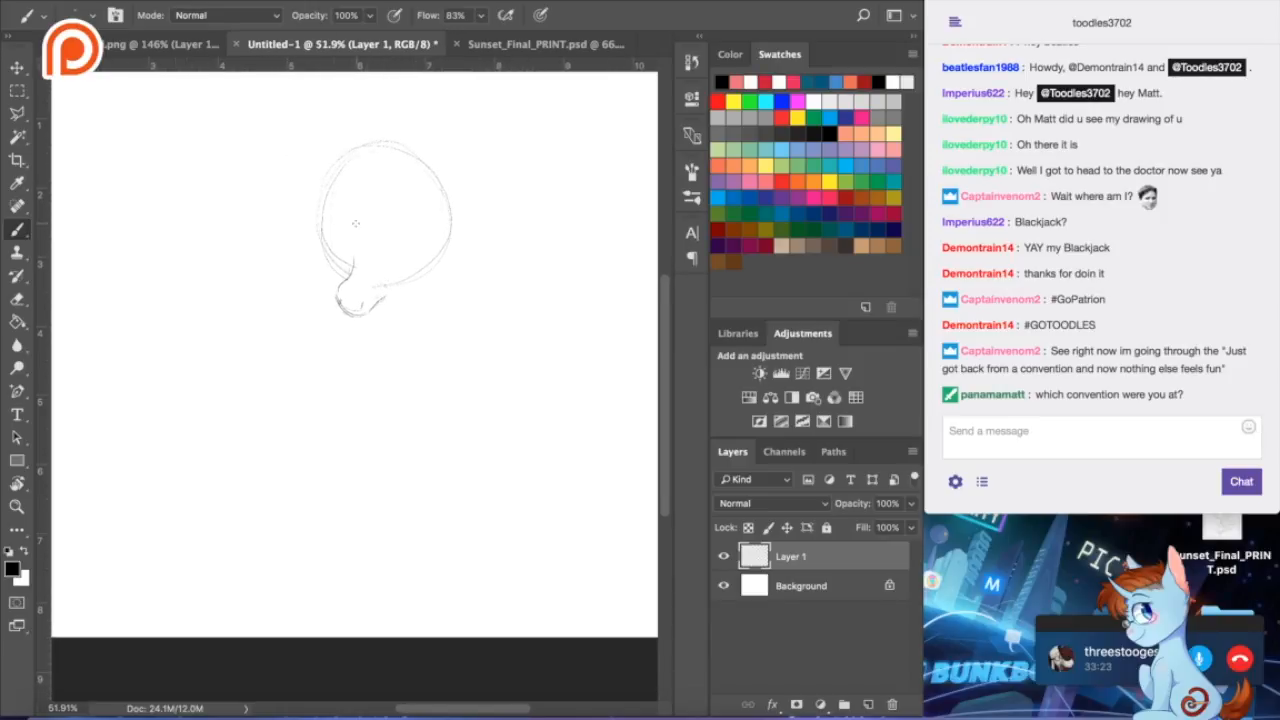
{"action": "left_click", "coordinate": [186, 45]}
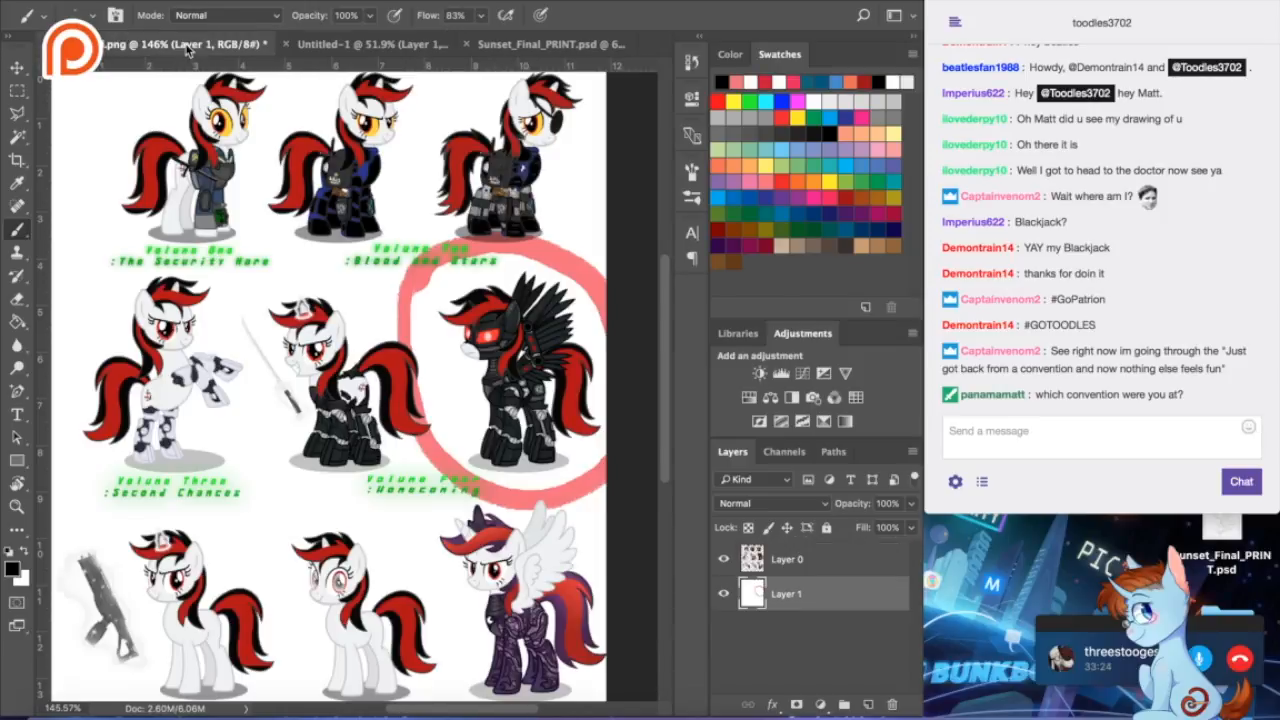
{"action": "left_click", "coordinate": [317, 46]}
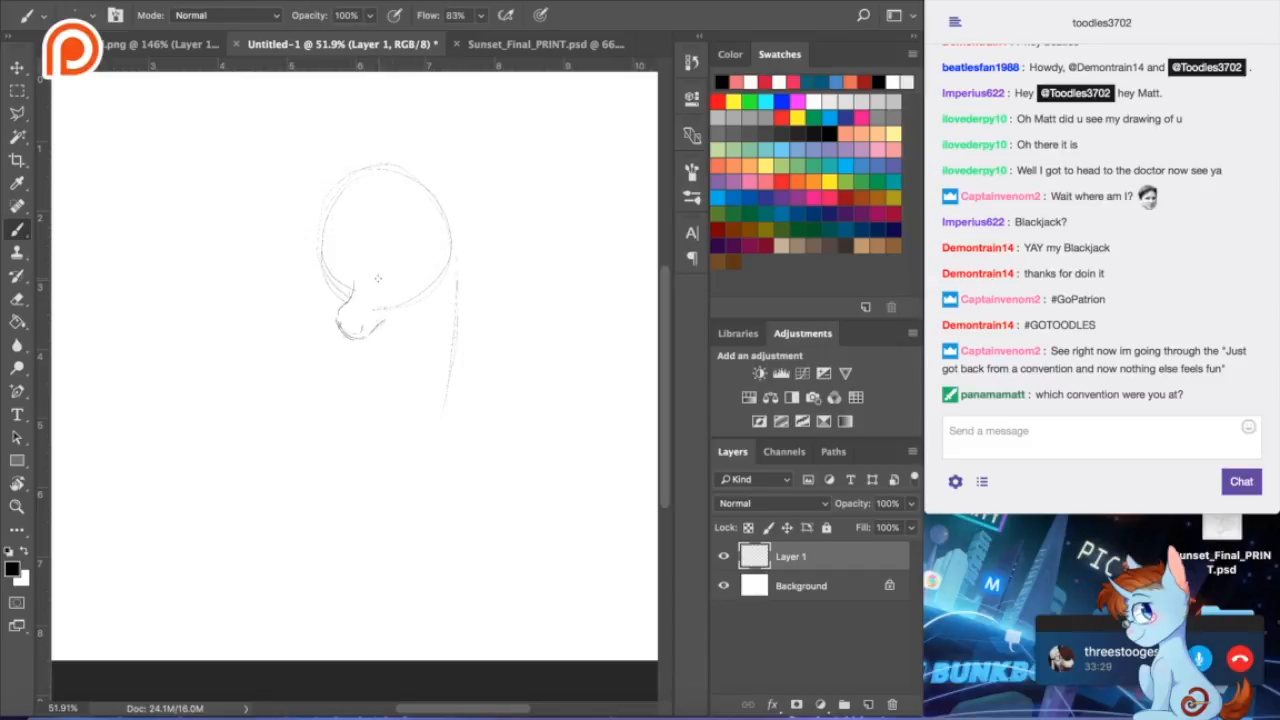
{"action": "left_click_drag", "start_coordinate": [325, 236], "coordinate": [350, 258]}
{"action": "mouse_move", "coordinate": [384, 281]}
{"action": "left_mouse_down"}
{"action": "mouse_move", "coordinate": [413, 255]}
{"action": "mouse_move", "coordinate": [379, 295]}
{"action": "mouse_move", "coordinate": [420, 241]}
{"action": "mouse_move", "coordinate": [413, 277]}
{"action": "left_mouse_up"}
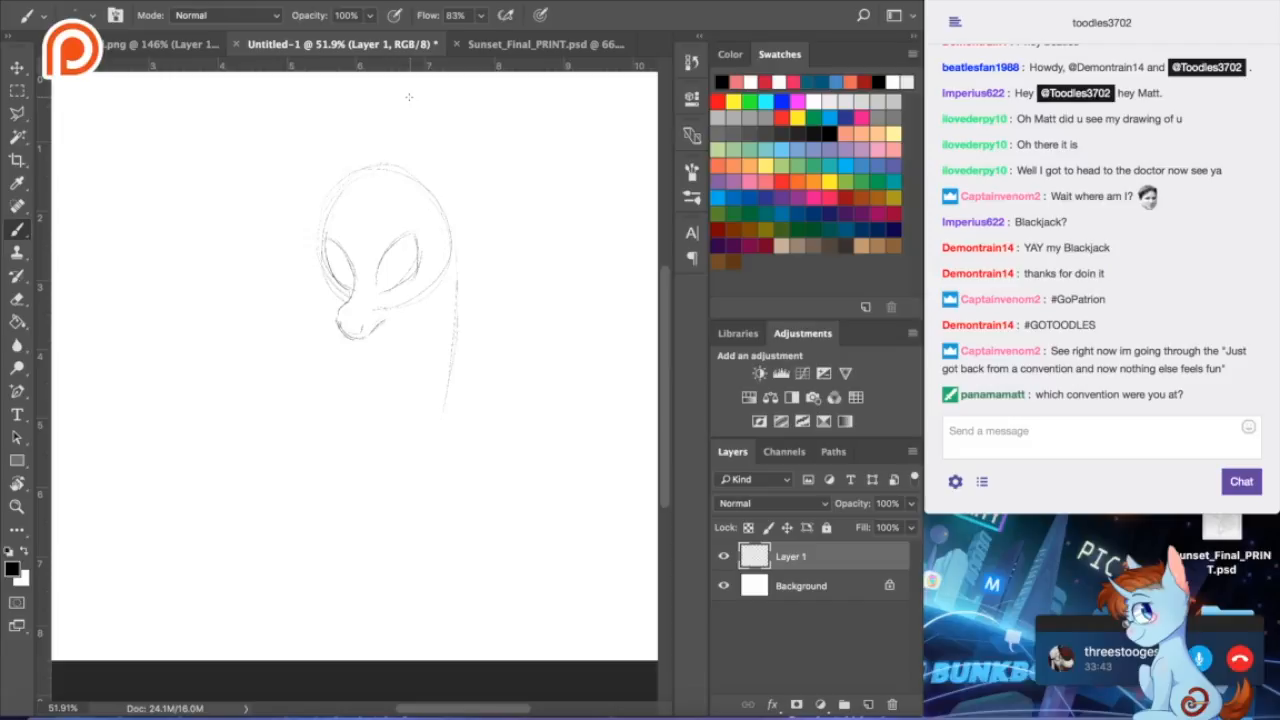
- Compare the Sunset_Final_PRINT.psd sketch and the reference ponies, then sketch the jaw line beside the muzzle in Untitled-1
{"action": "left_click", "coordinate": [485, 45]}
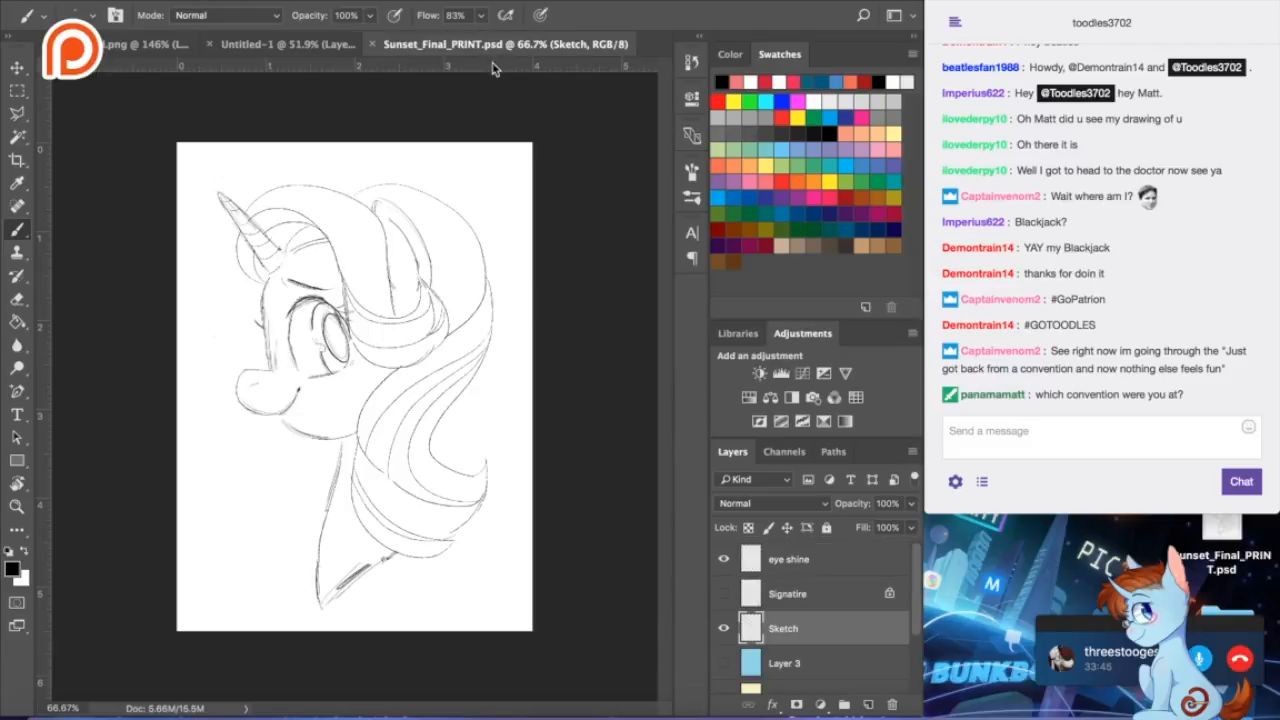
{"action": "left_click", "coordinate": [371, 44]}
{"action": "left_click", "coordinate": [160, 45]}
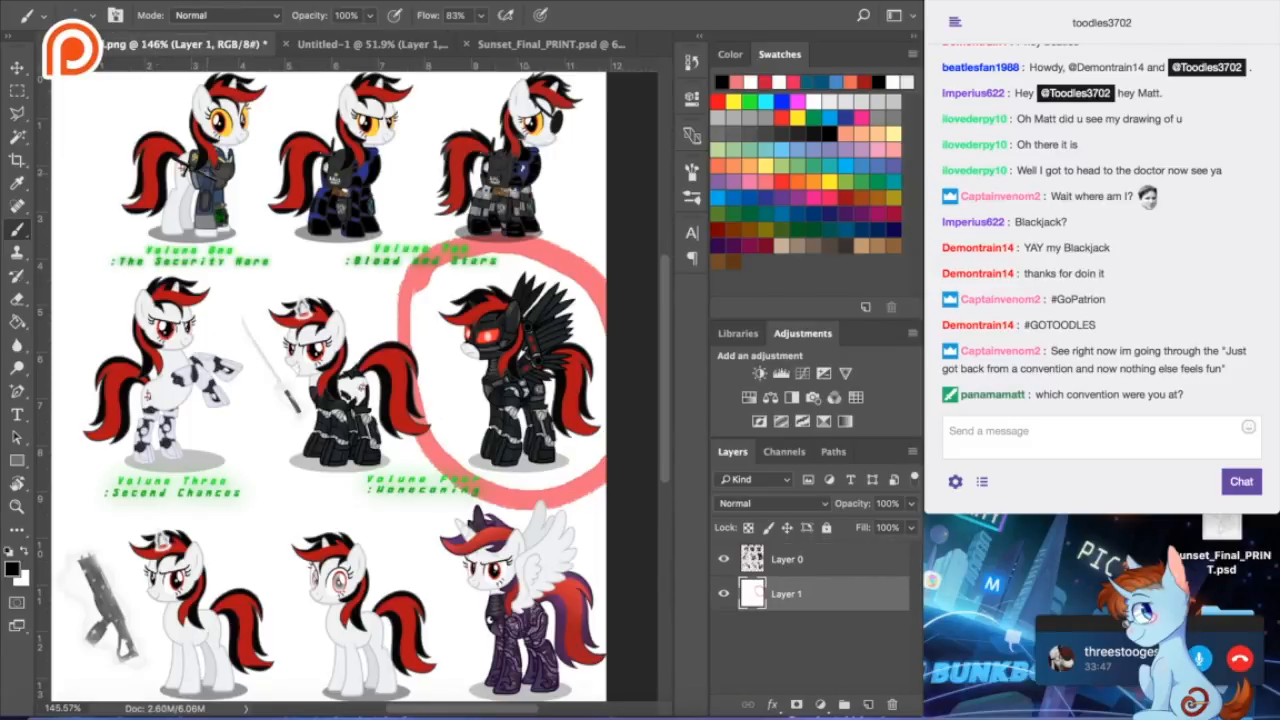
{"action": "left_click", "coordinate": [330, 45]}
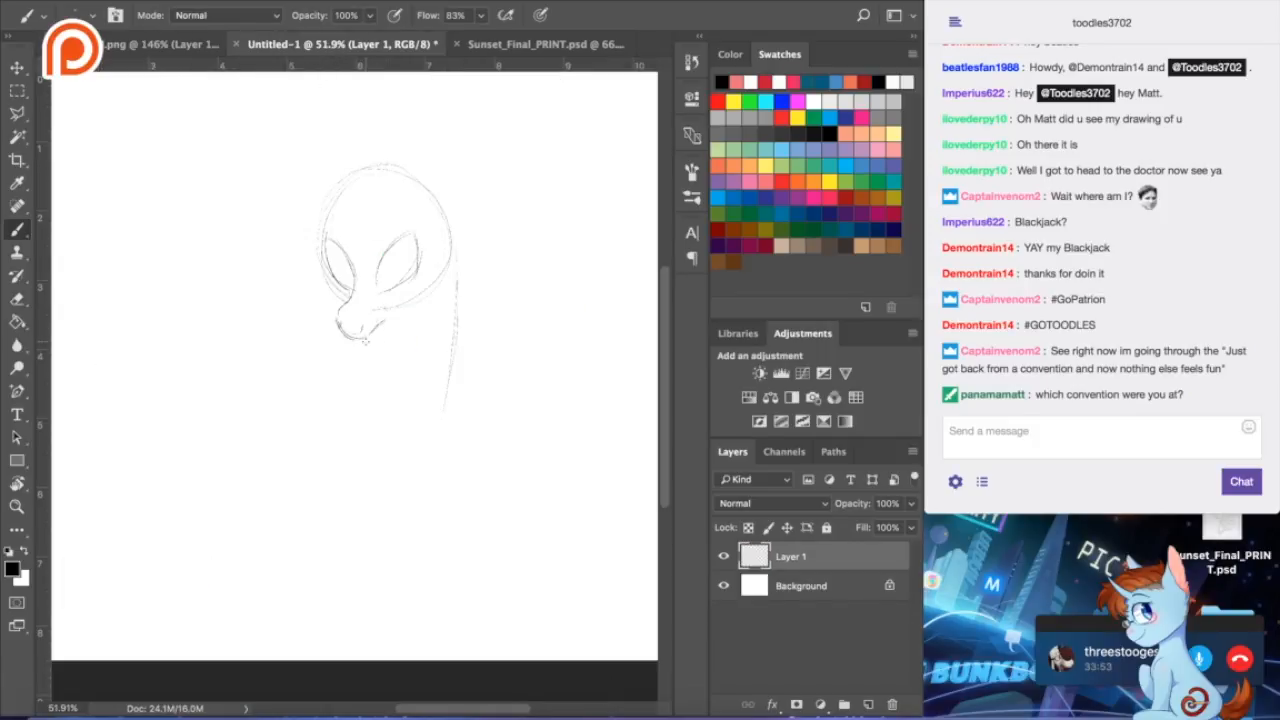
{"action": "left_click_drag", "start_coordinate": [372, 340], "coordinate": [392, 326]}
- Check the circled pony in the reference image and sketch a pointed ear on the upper right of the head
{"action": "left_click", "coordinate": [167, 46]}
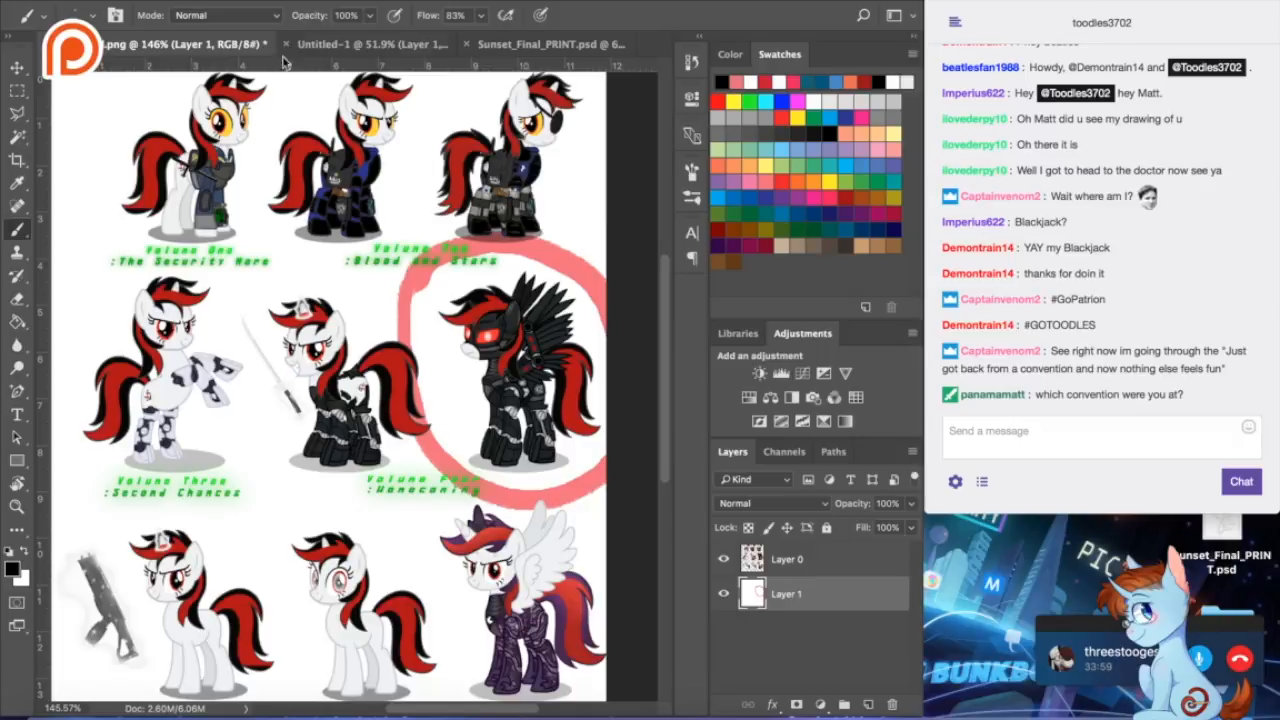
{"action": "left_click", "coordinate": [310, 45]}
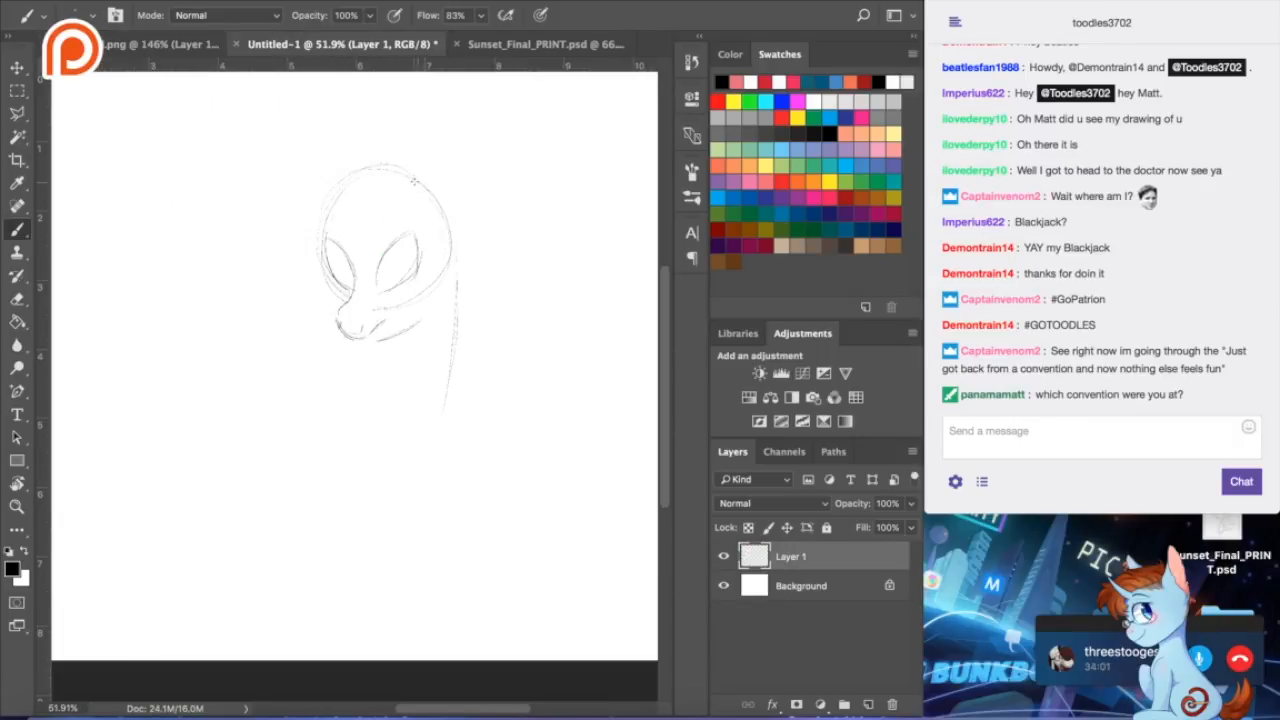
{"action": "mouse_move", "coordinate": [414, 158]}
{"action": "left_mouse_down"}
{"action": "mouse_move", "coordinate": [429, 190]}
{"action": "mouse_move", "coordinate": [461, 210]}
{"action": "left_mouse_up"}
- Consult the reference mane, then sketch the forelock over the forehead and a swept mane lock curling out past the left of the face
{"action": "left_click", "coordinate": [185, 45]}
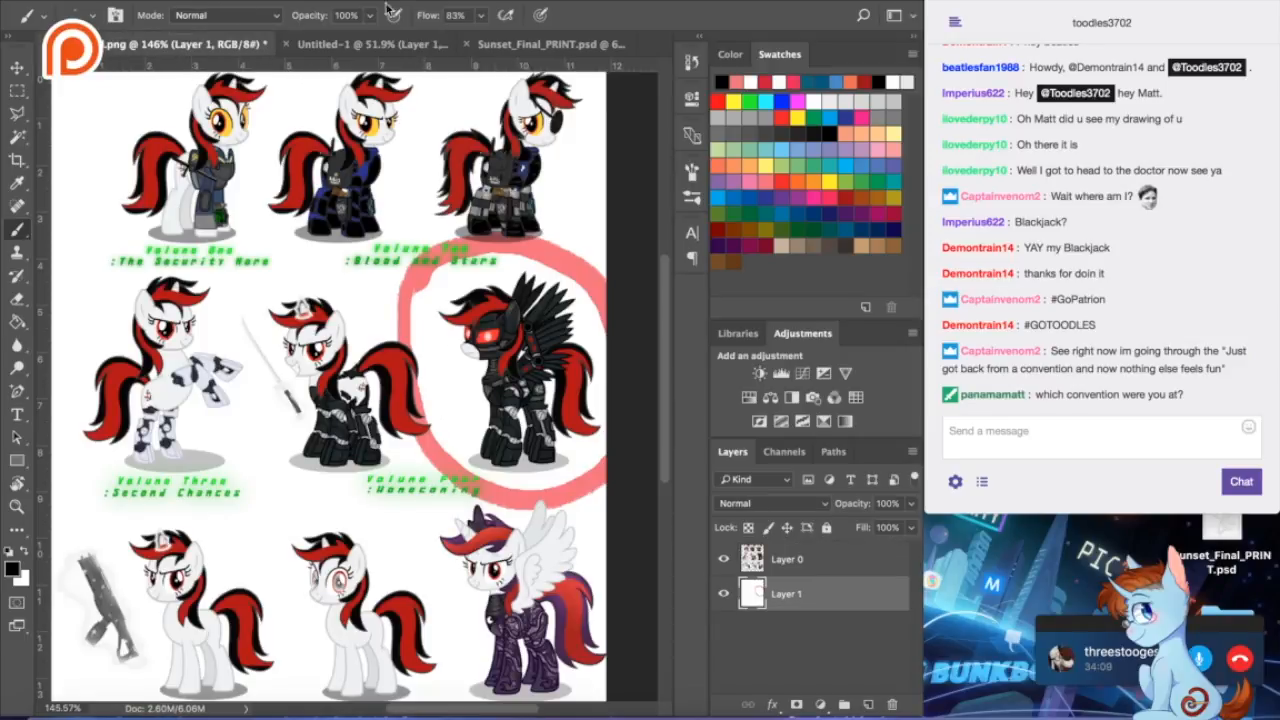
{"action": "left_click", "coordinate": [370, 44]}
{"action": "mouse_move", "coordinate": [420, 178]}
{"action": "left_mouse_down"}
{"action": "mouse_move", "coordinate": [416, 214]}
{"action": "mouse_move", "coordinate": [374, 224]}
{"action": "mouse_move", "coordinate": [363, 242]}
{"action": "left_mouse_up"}
{"action": "mouse_move", "coordinate": [368, 192]}
{"action": "left_mouse_down"}
{"action": "mouse_move", "coordinate": [270, 276]}
{"action": "mouse_move", "coordinate": [316, 163]}
{"action": "mouse_move", "coordinate": [350, 138]}
{"action": "mouse_move", "coordinate": [418, 148]}
{"action": "left_mouse_up"}
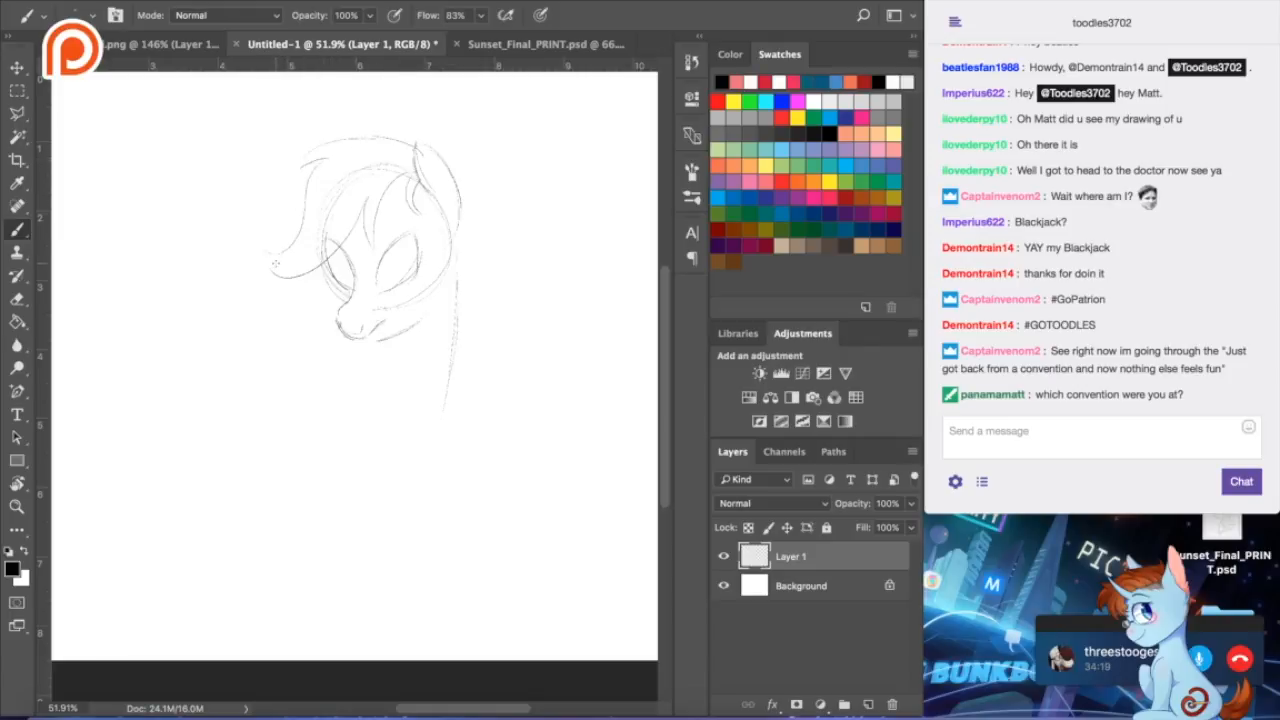
{"action": "left_click_drag", "start_coordinate": [259, 248], "coordinate": [296, 272]}
- Sketch a slanted horn rising from the forehead through the front of the mane
{"action": "left_click_drag", "start_coordinate": [334, 160], "coordinate": [355, 197]}
{"action": "left_click_drag", "start_coordinate": [318, 129], "coordinate": [350, 155]}
{"action": "left_click_drag", "start_coordinate": [338, 198], "coordinate": [368, 150]}
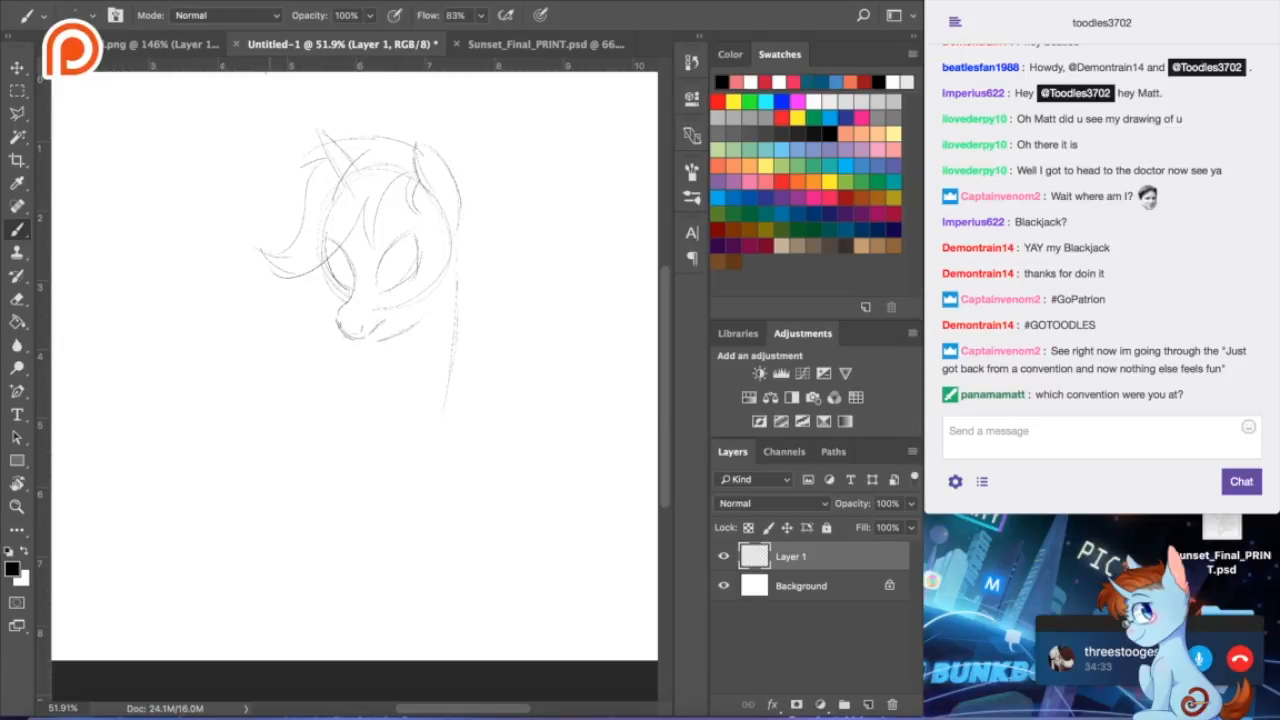
- Study the reference pony's face and sketch the muzzle's upper edge curving toward the cheek, undoing the unwanted stroke
{"action": "left_click", "coordinate": [172, 44]}
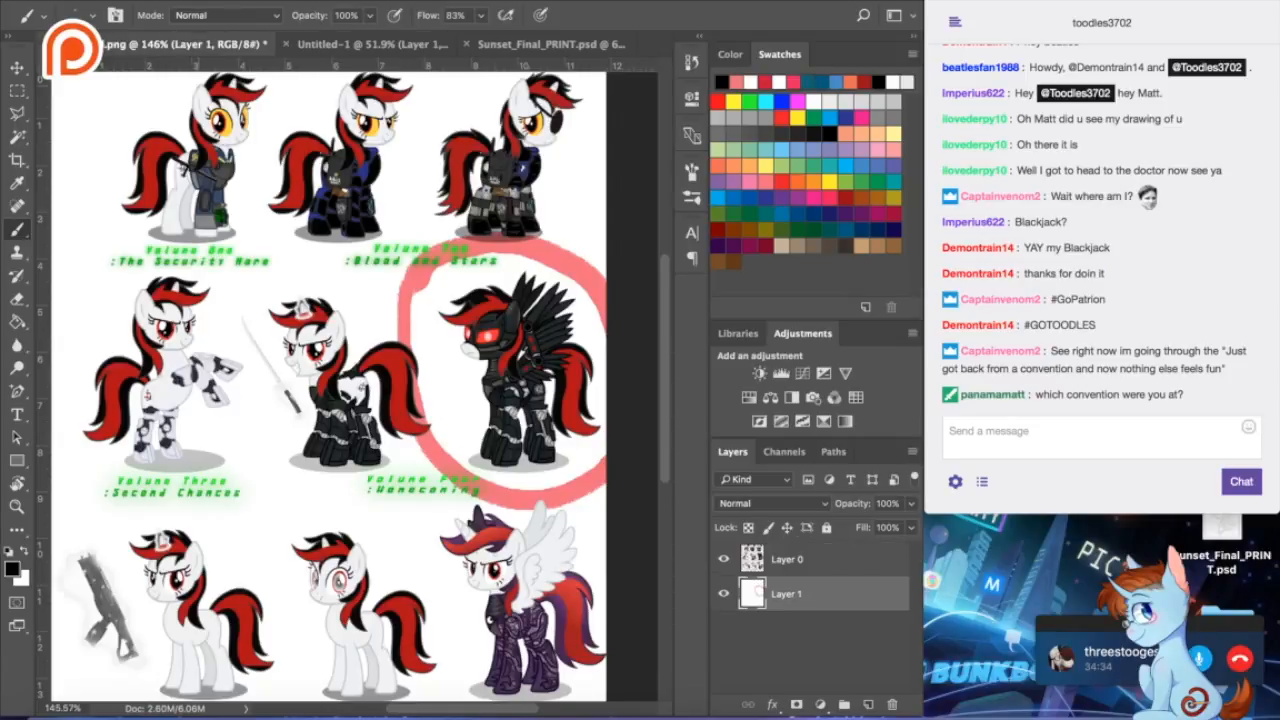
{"action": "left_click", "coordinate": [324, 46]}
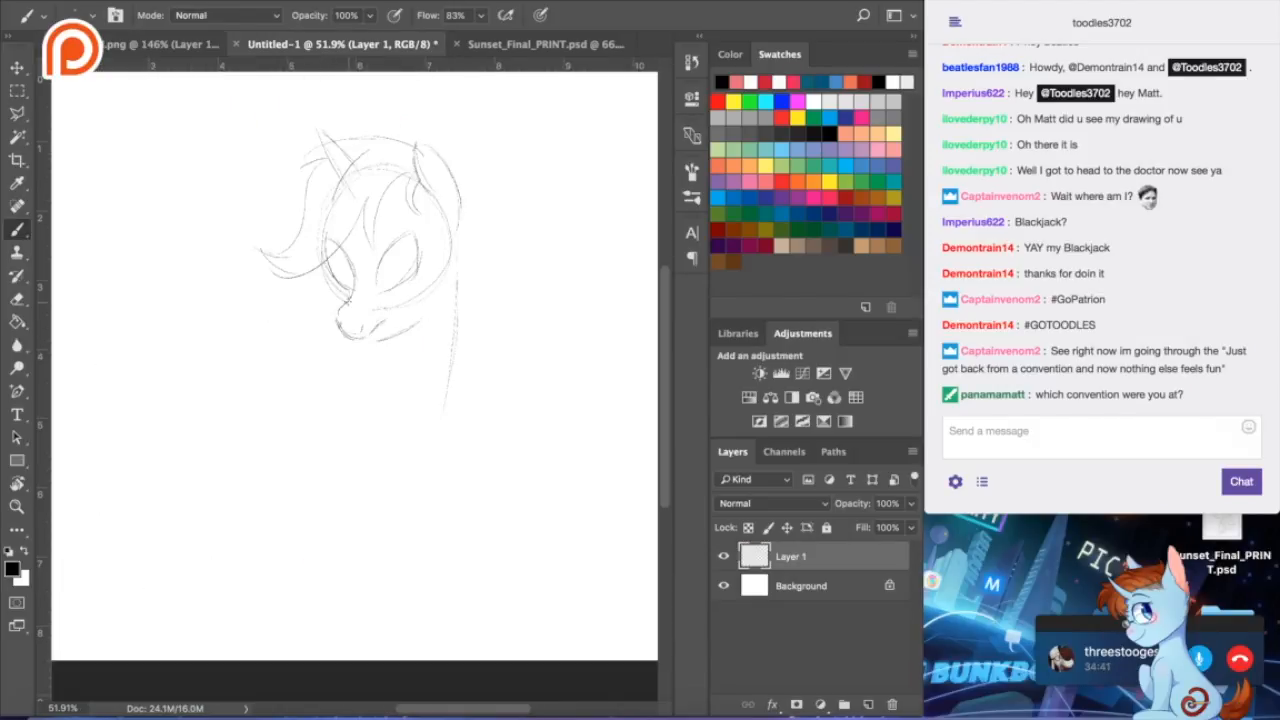
{"action": "mouse_move", "coordinate": [352, 298]}
{"action": "left_mouse_down"}
{"action": "mouse_move", "coordinate": [408, 338]}
{"action": "mouse_move", "coordinate": [393, 347]}
{"action": "mouse_move", "coordinate": [365, 296]}
{"action": "mouse_move", "coordinate": [415, 323]}
{"action": "left_mouse_up"}
{"action": "key", "text": "ctrl+z"}
- Sketch the near edge of the neck and a long curve for the back and rump, undoing the extra jaw stroke
{"action": "left_click_drag", "start_coordinate": [351, 388], "coordinate": [349, 394]}
{"action": "mouse_move", "coordinate": [251, 382]}
{"action": "left_mouse_down"}
{"action": "mouse_move", "coordinate": [203, 390]}
{"action": "mouse_move", "coordinate": [172, 440]}
{"action": "left_mouse_up"}
{"action": "left_click_drag", "start_coordinate": [206, 389], "coordinate": [180, 412]}
{"action": "scroll", "coordinate": [342, 449], "scroll_direction": "left", "scroll_amount": 2}
{"action": "scroll", "coordinate": [339, 448], "scroll_direction": "down", "scroll_amount": 3}
{"action": "left_click_drag", "start_coordinate": [428, 338], "coordinate": [470, 318]}
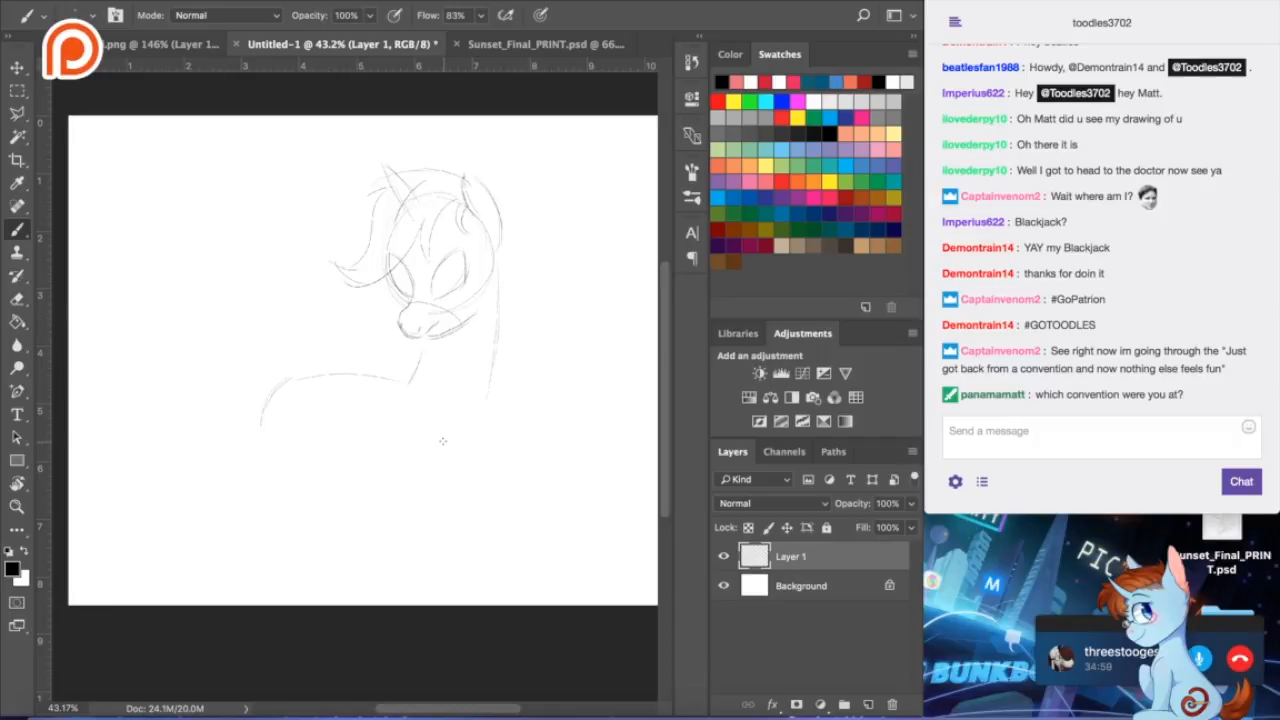
{"action": "key", "text": "ctrl+z"}
- Strengthen the left side of the face and erase leftover head-circle guide lines around the eyes and forelock
{"action": "scroll", "coordinate": [384, 302], "scroll_direction": "up", "scroll_amount": 3}
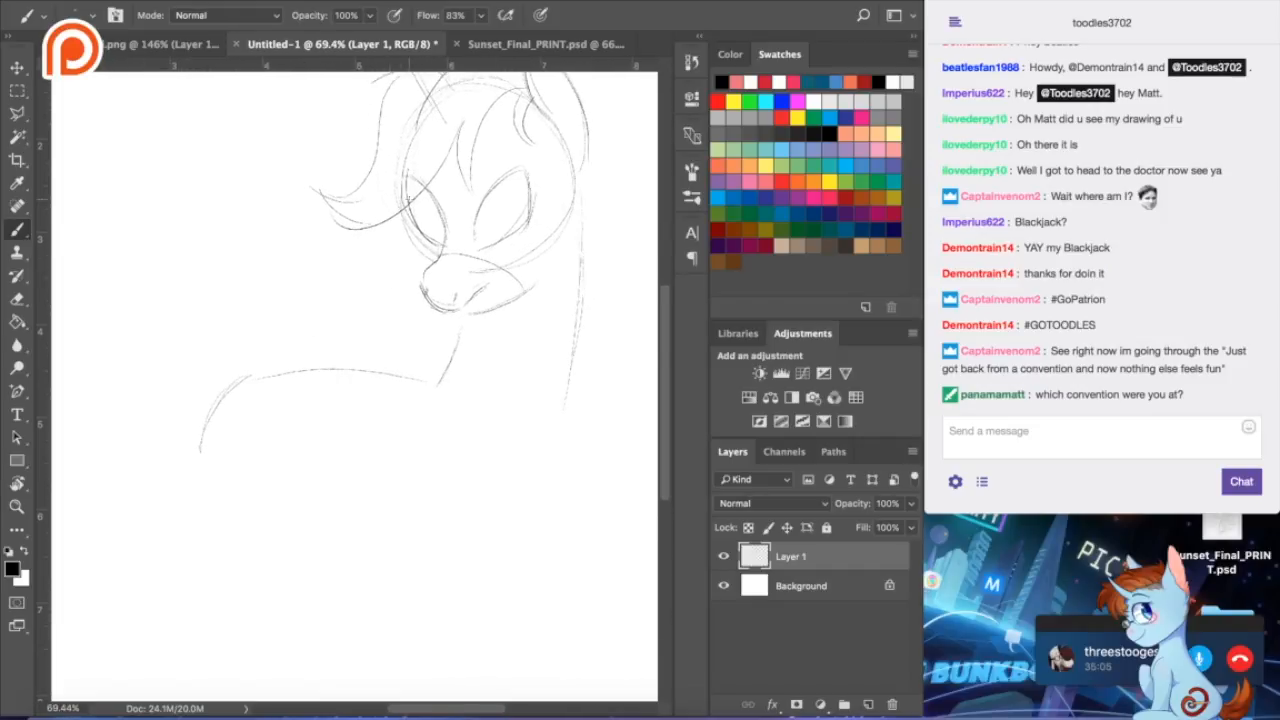
{"action": "left_click_drag", "start_coordinate": [404, 212], "coordinate": [428, 259]}
{"action": "left_click", "coordinate": [17, 298]}
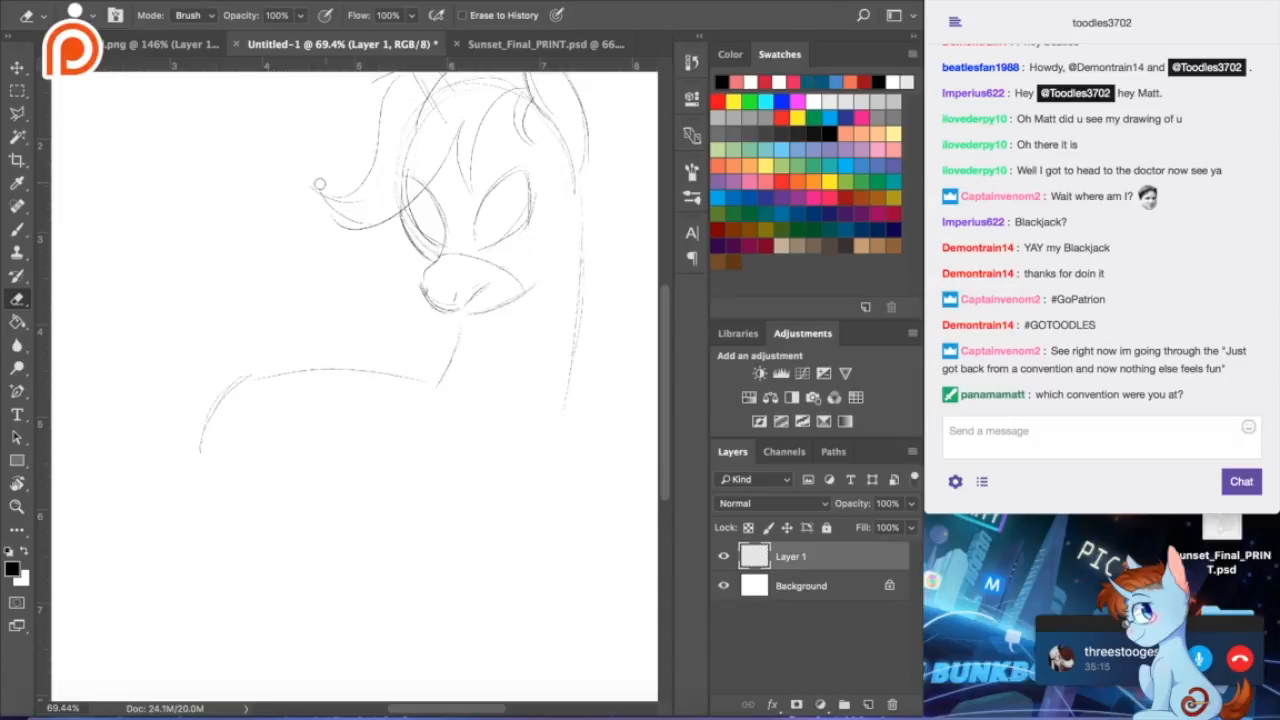
{"action": "left_click_drag", "start_coordinate": [452, 161], "coordinate": [388, 190]}
{"action": "scroll", "coordinate": [388, 190], "scroll_direction": "up", "scroll_amount": 3}
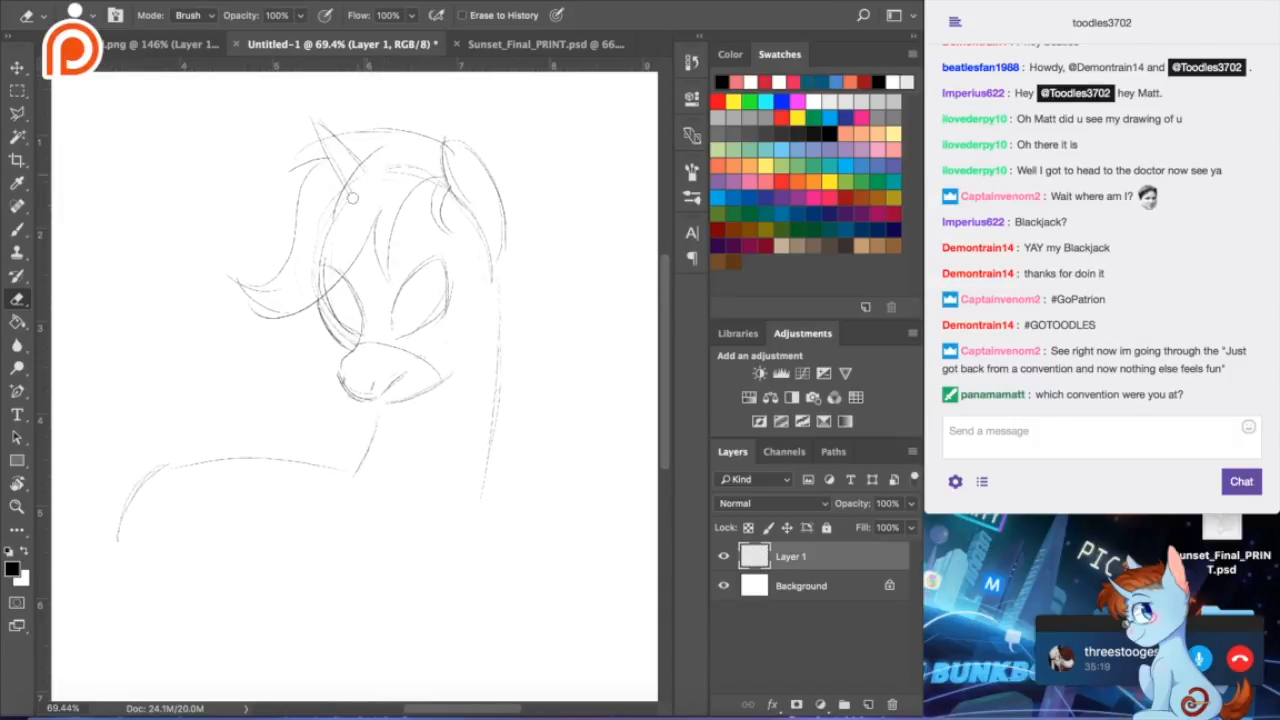
- Darken both edges of the horn with fresh brush strokes
{"action": "left_click", "coordinate": [18, 228]}
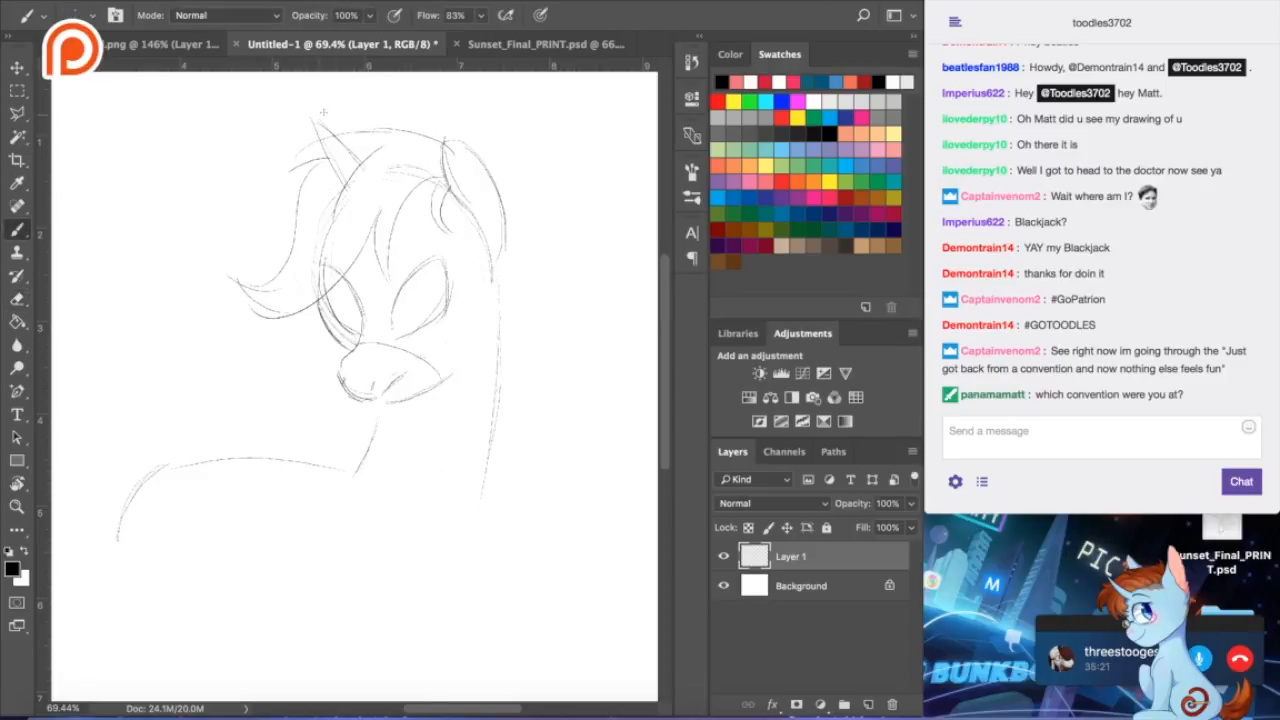
{"action": "left_click_drag", "start_coordinate": [312, 120], "coordinate": [341, 178]}
{"action": "left_click_drag", "start_coordinate": [320, 124], "coordinate": [362, 170]}
- Check the reference ears, then darken the ear's outline, add its inner contour and restroke the cheek below it
{"action": "left_click", "coordinate": [156, 45]}
{"action": "left_click", "coordinate": [322, 44]}
{"action": "left_click_drag", "start_coordinate": [445, 142], "coordinate": [484, 224]}
{"action": "left_click_drag", "start_coordinate": [487, 175], "coordinate": [507, 244]}
{"action": "left_click_drag", "start_coordinate": [461, 167], "coordinate": [488, 222]}
{"action": "left_click_drag", "start_coordinate": [475, 314], "coordinate": [489, 242]}
- Clean up stray lines along the left side of the face with a smaller eraser tip
{"action": "left_click", "coordinate": [17, 300]}
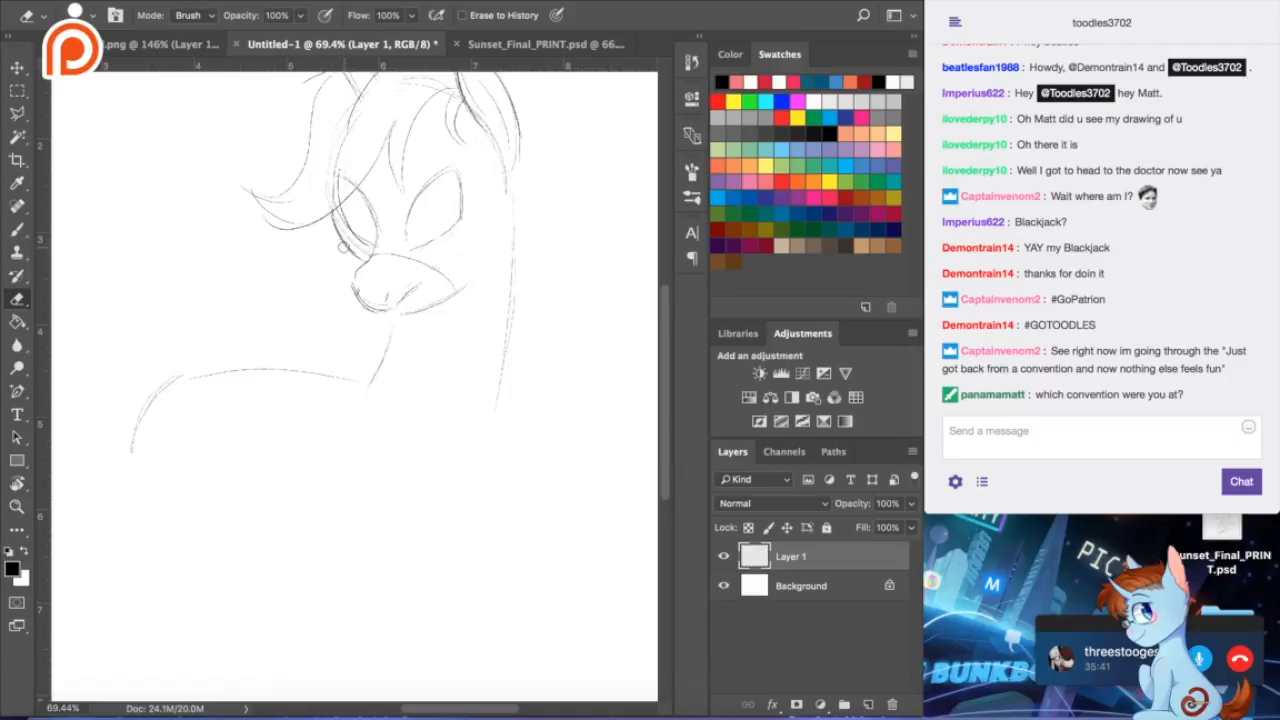
{"action": "key", "text": "bracketleft"}
{"action": "key", "text": "bracketleft"}
{"action": "key", "text": "bracketleft"}
{"action": "key", "text": "b"}
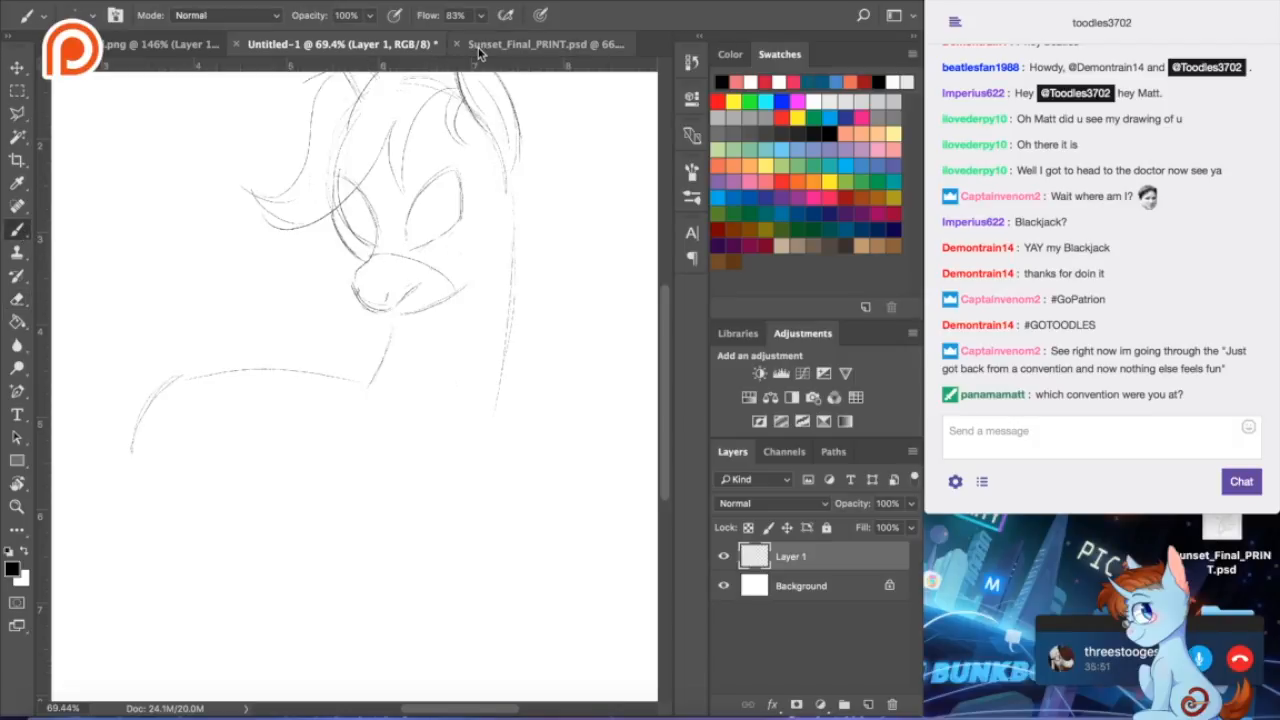
- Review the reference pony's proportions, then shrink the sketch with Free Transform to about 90% width and 91% height and apply it
{"action": "left_click", "coordinate": [118, 44]}
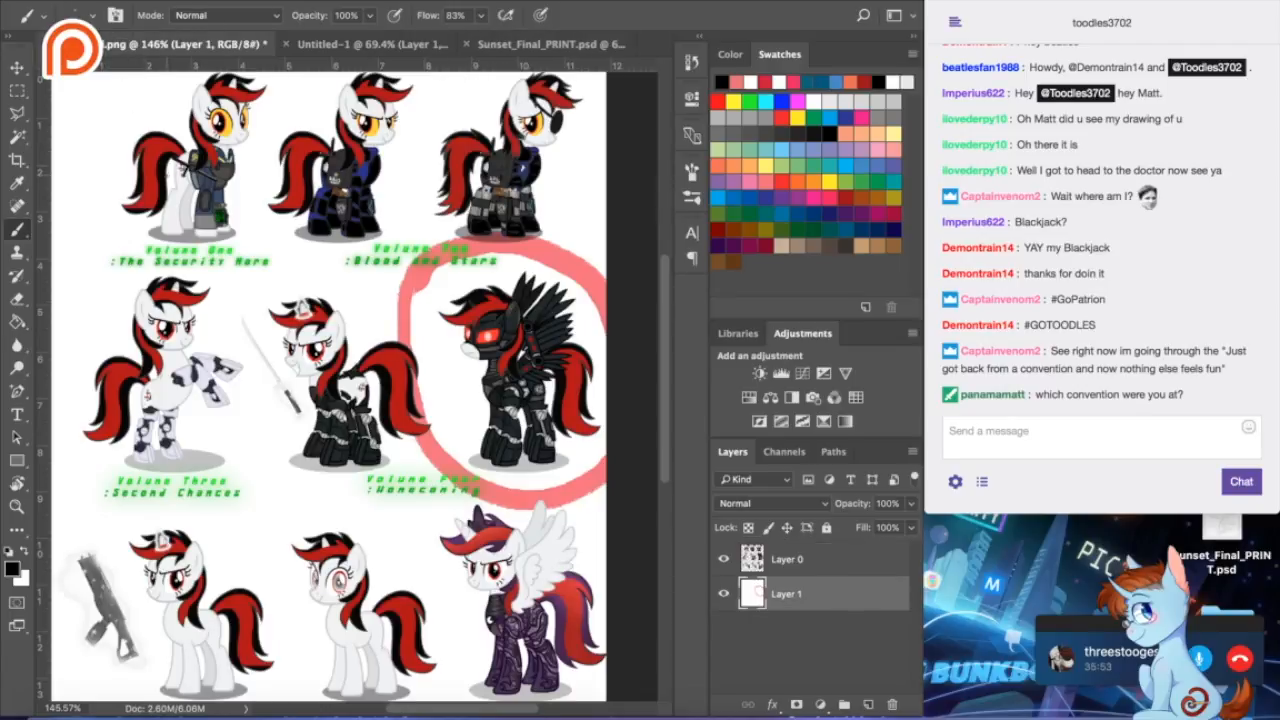
{"action": "left_click", "coordinate": [322, 48]}
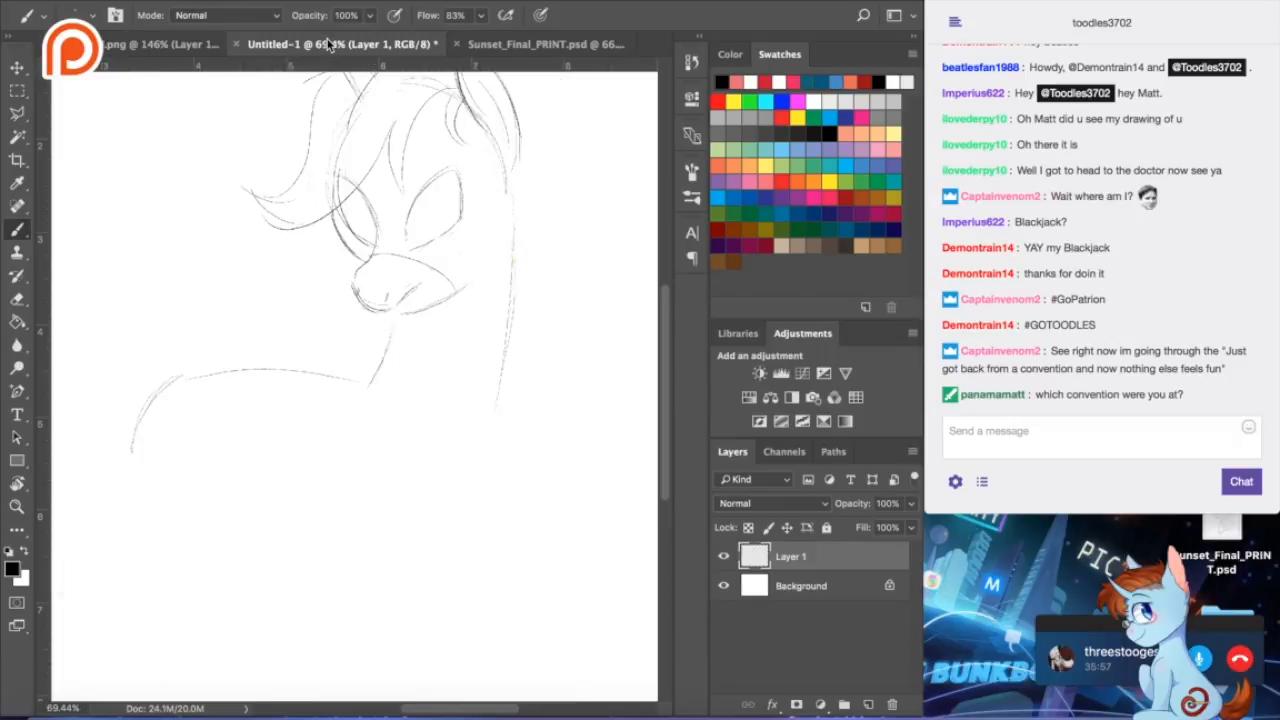
{"action": "scroll", "coordinate": [338, 254], "scroll_direction": "down", "scroll_amount": 3}
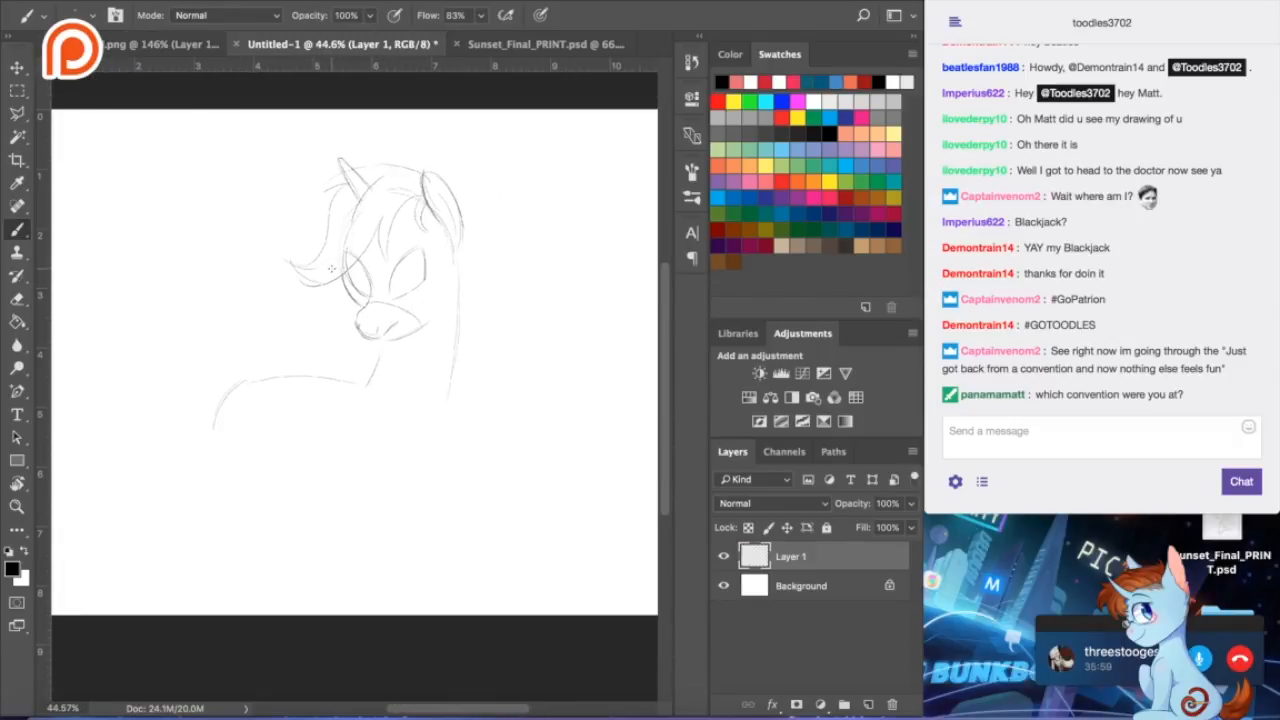
{"action": "scroll", "coordinate": [321, 269], "scroll_direction": "down", "scroll_amount": 2}
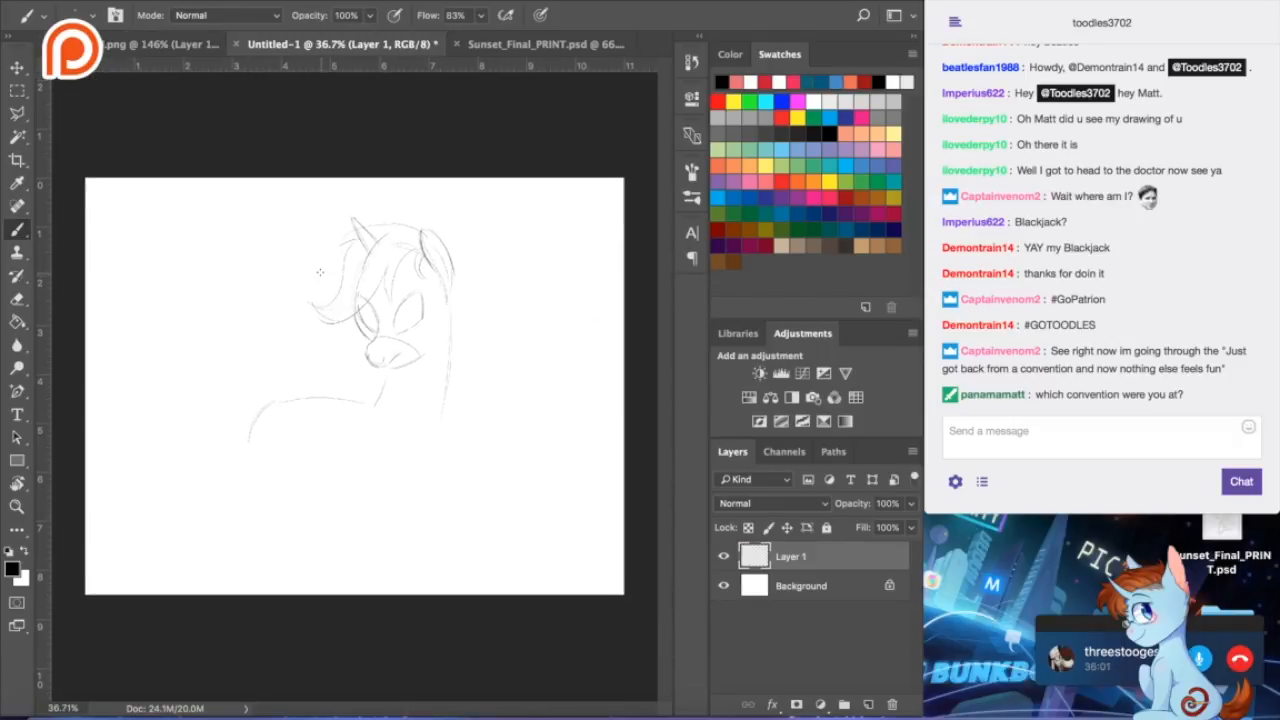
{"action": "left_click", "coordinate": [194, 1]}
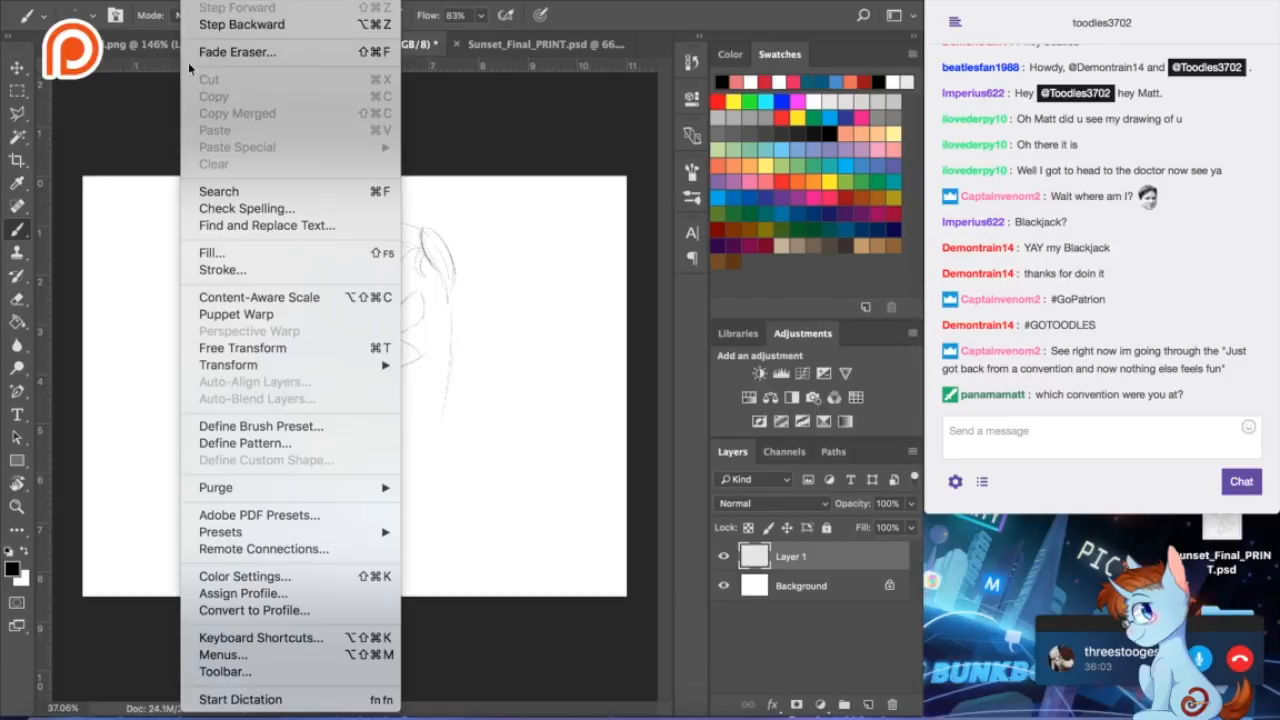
{"action": "left_click", "coordinate": [237, 353]}
{"action": "left_click_drag", "start_coordinate": [249, 443], "coordinate": [263, 425]}
{"action": "left_click", "coordinate": [17, 67]}
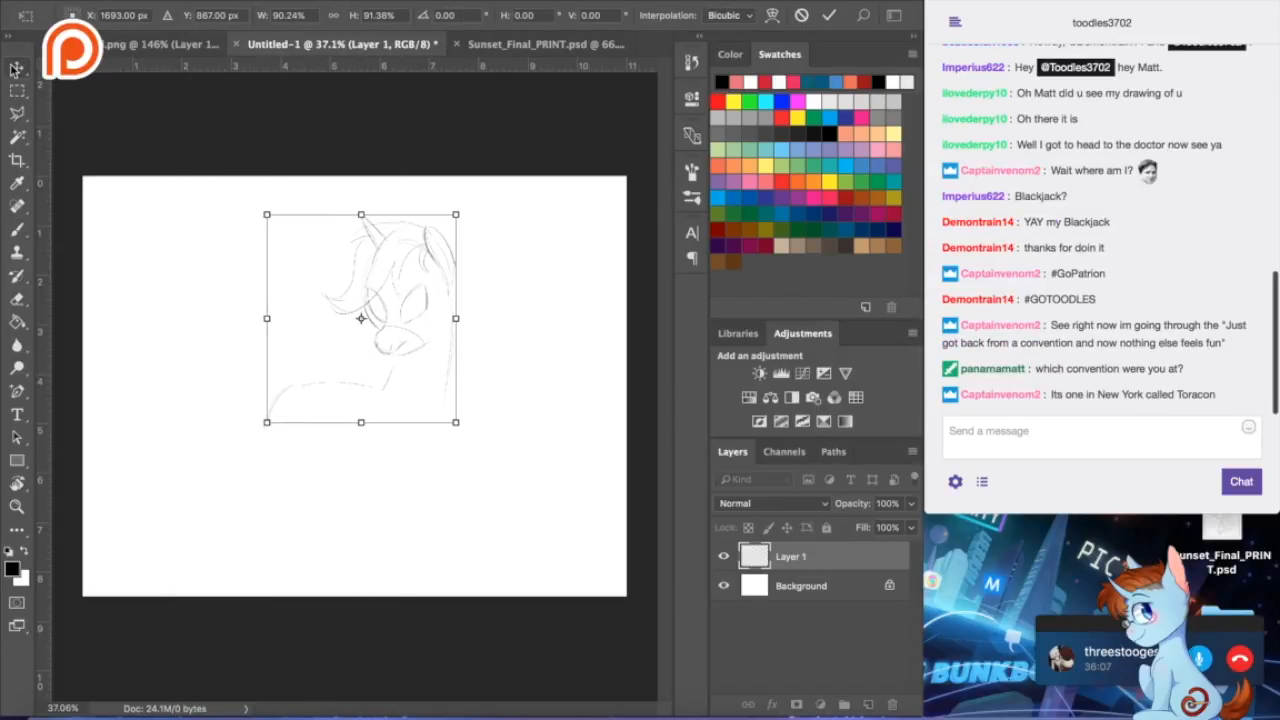
{"action": "left_click", "coordinate": [789, 240]}
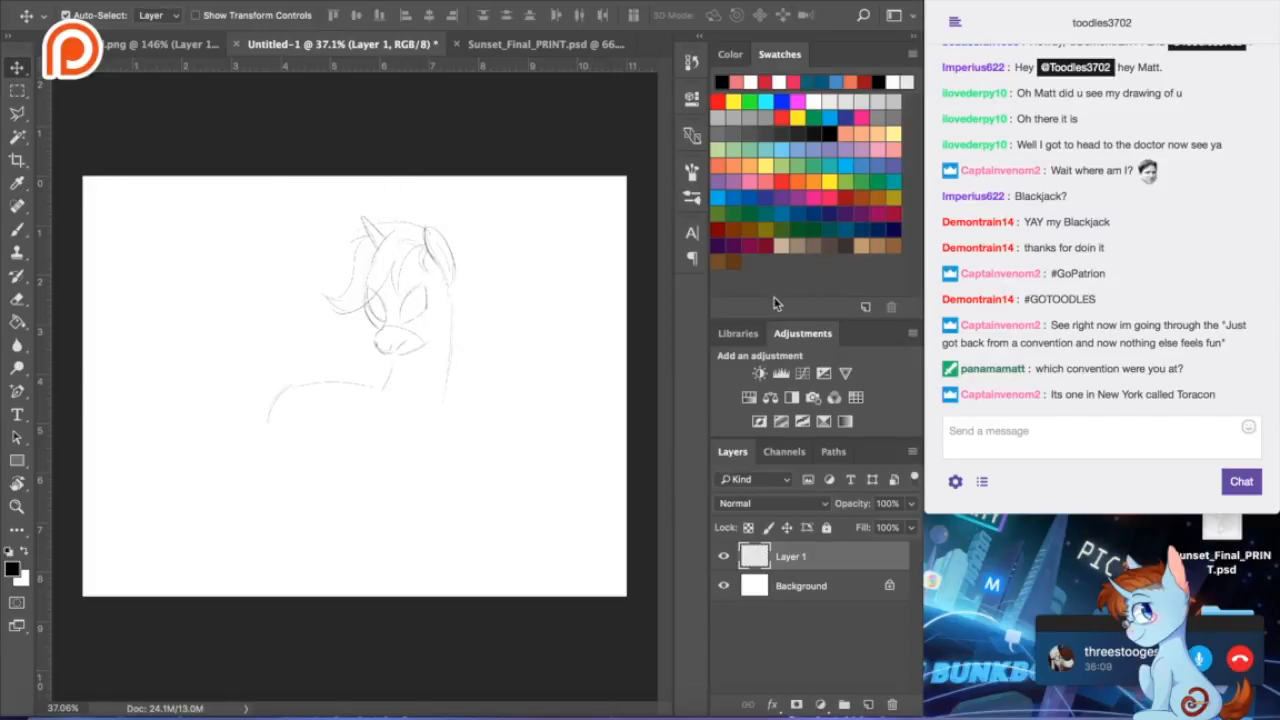
- Sketch the haunch, thigh and straight lower hind leg with the Brush, undoing the extra hoof strokes
{"action": "left_click", "coordinate": [17, 228]}
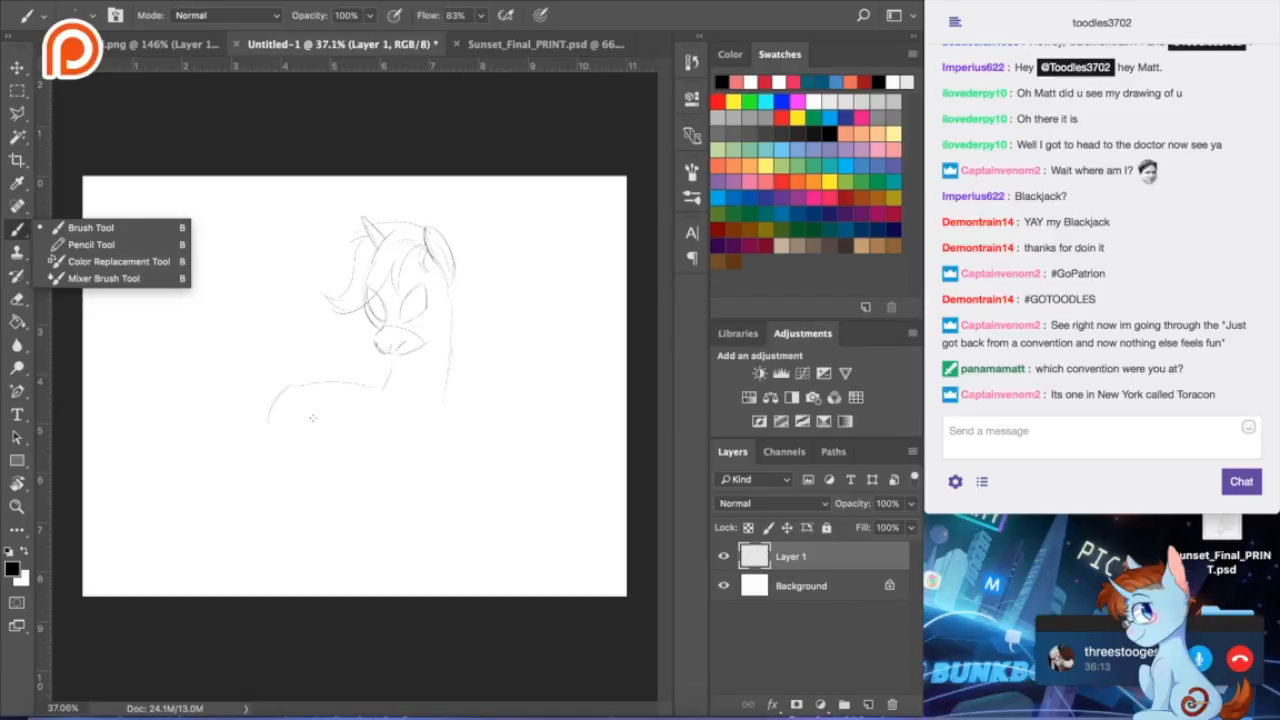
{"action": "left_click", "coordinate": [325, 431]}
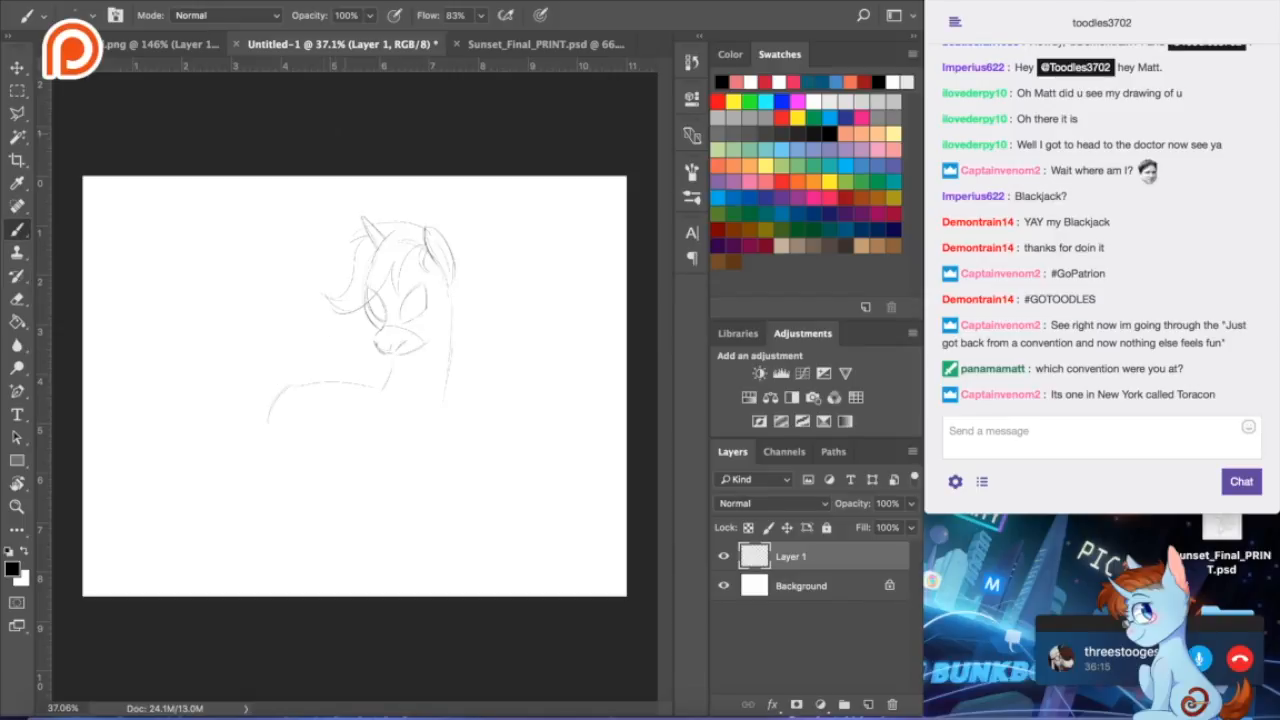
{"action": "left_click_drag", "start_coordinate": [270, 405], "coordinate": [266, 443]}
{"action": "left_click_drag", "start_coordinate": [224, 529], "coordinate": [225, 543]}
{"action": "mouse_move", "coordinate": [333, 421]}
{"action": "left_mouse_down"}
{"action": "mouse_move", "coordinate": [259, 505]}
{"action": "mouse_move", "coordinate": [252, 543]}
{"action": "left_mouse_up"}
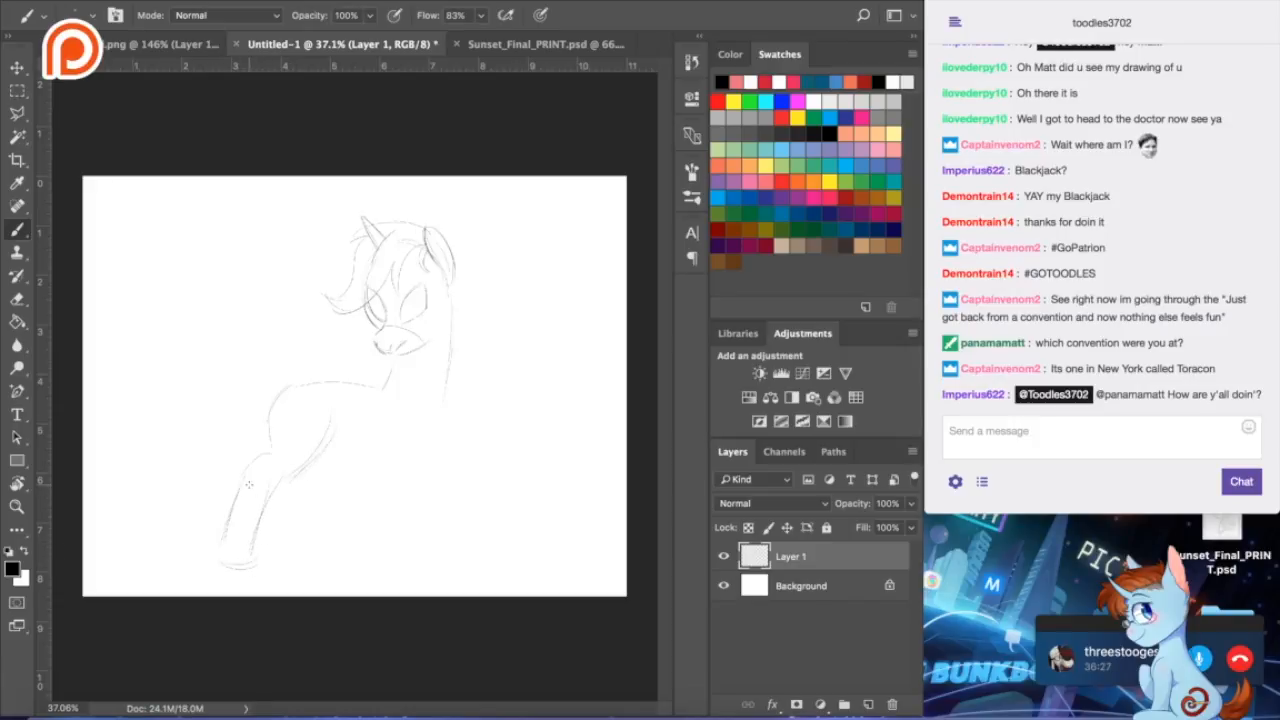
{"action": "key", "text": "super+z"}
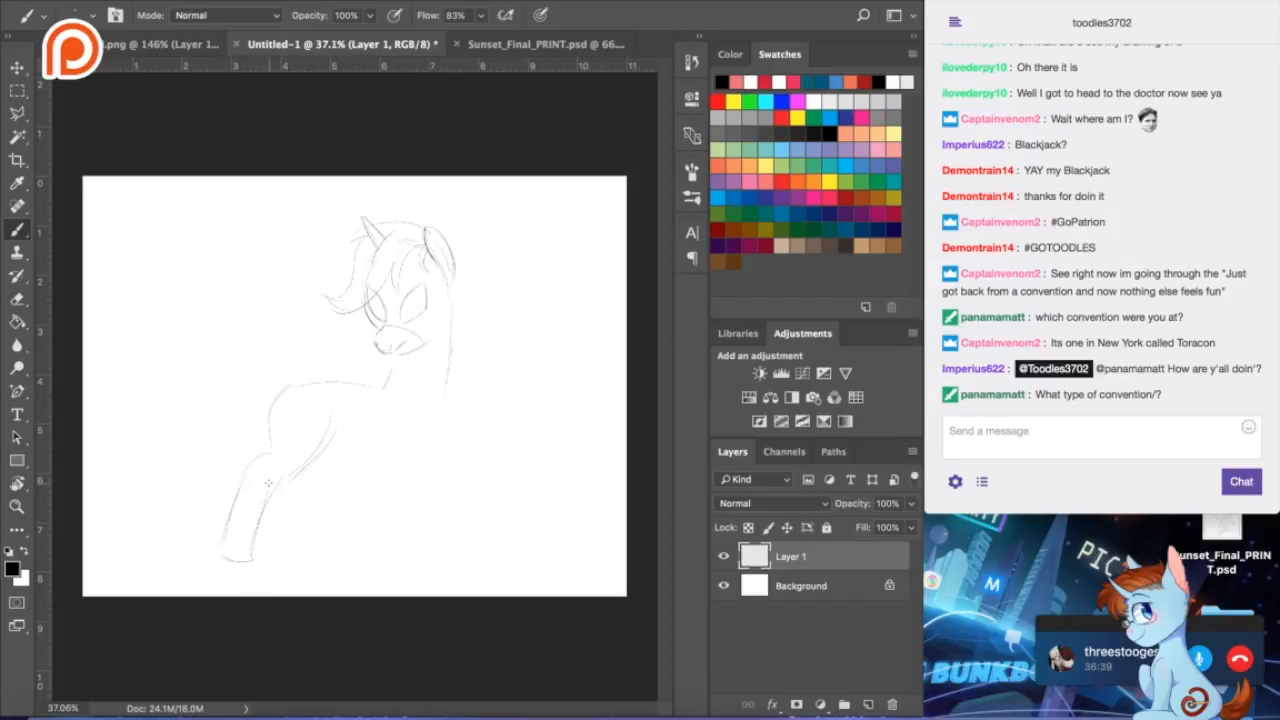
- Erase the lower hind leg with a larger eraser, keeping the haunch and thigh lines
{"action": "key", "text": "e"}
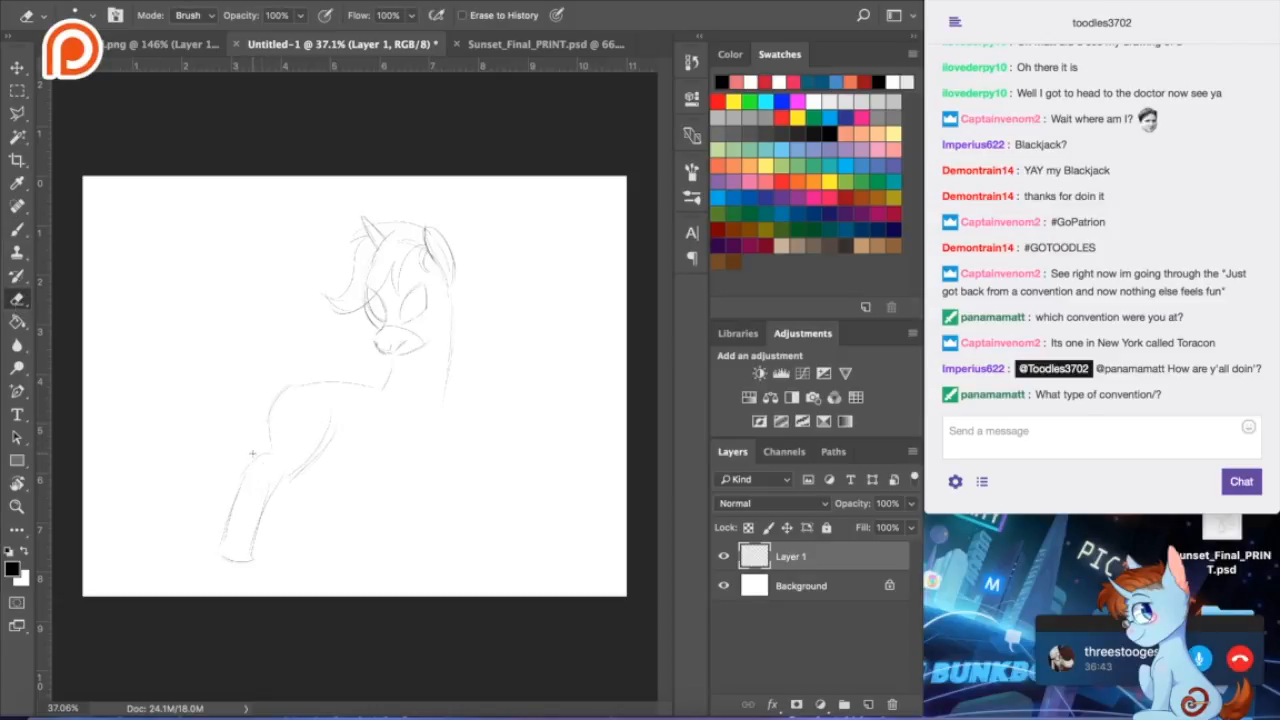
{"action": "key", "text": "bracketright"}
{"action": "key", "text": "bracketright"}
{"action": "key", "text": "bracketright"}
{"action": "key", "text": "bracketright"}
{"action": "mouse_move", "coordinate": [262, 453]}
{"action": "left_mouse_down"}
{"action": "mouse_move", "coordinate": [235, 486]}
{"action": "mouse_move", "coordinate": [229, 540]}
{"action": "left_mouse_up"}
{"action": "mouse_move", "coordinate": [265, 481]}
{"action": "left_mouse_down"}
{"action": "mouse_move", "coordinate": [263, 558]}
{"action": "mouse_move", "coordinate": [244, 563]}
{"action": "left_mouse_up"}
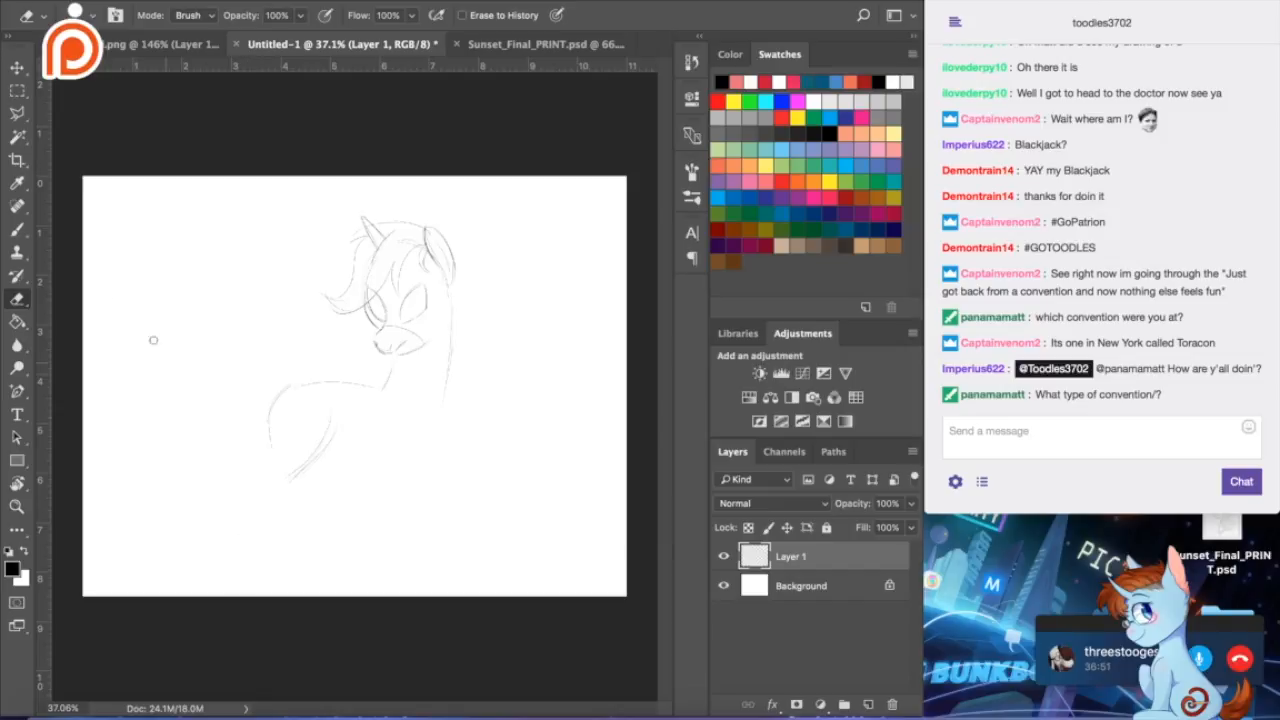
- Sketch the belly line and the edge of the second hind leg with the Brush
{"action": "left_click", "coordinate": [15, 232]}
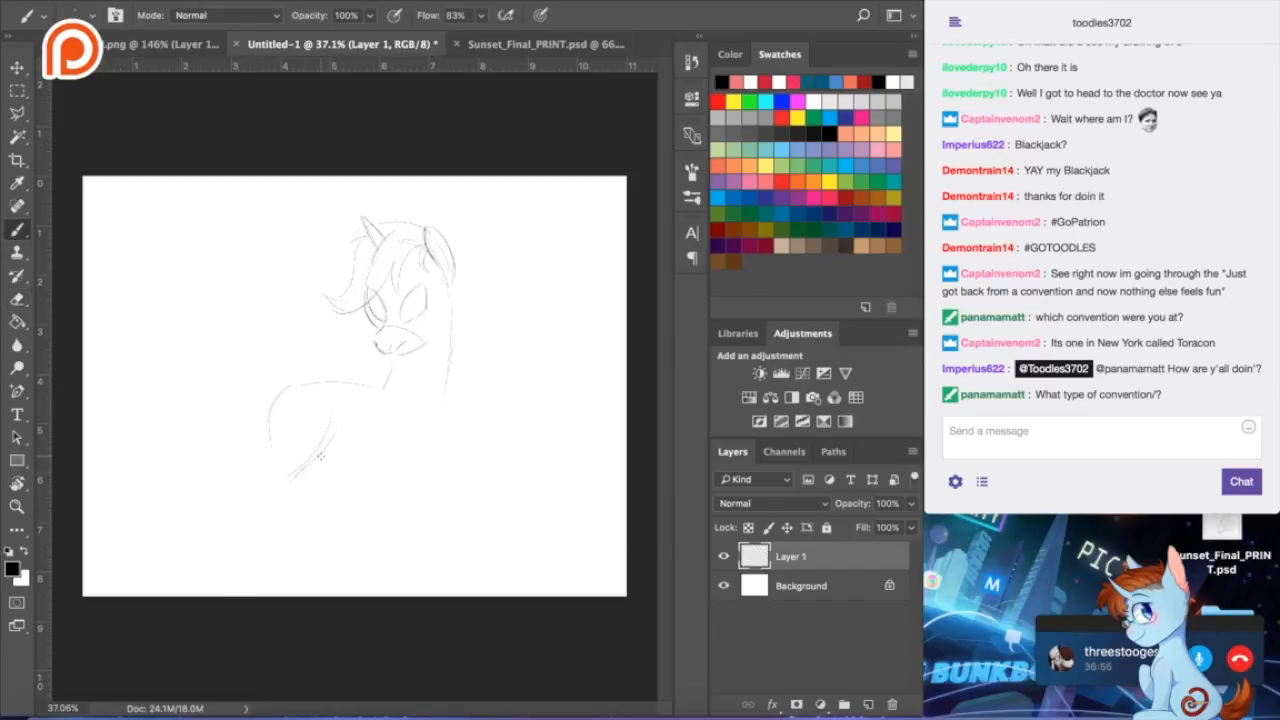
{"action": "left_click_drag", "start_coordinate": [320, 458], "coordinate": [378, 469]}
{"action": "mouse_move", "coordinate": [325, 457]}
{"action": "left_mouse_down"}
{"action": "mouse_move", "coordinate": [330, 500]}
{"action": "mouse_move", "coordinate": [304, 489]}
{"action": "mouse_move", "coordinate": [330, 557]}
{"action": "left_mouse_up"}
- Redraw the near hind leg with a hock, a slanted lower leg and a hoof, undoing strokes that miss
{"action": "left_click_drag", "start_coordinate": [270, 459], "coordinate": [262, 478]}
{"action": "left_click_drag", "start_coordinate": [253, 488], "coordinate": [210, 563]}
{"action": "mouse_move", "coordinate": [282, 495]}
{"action": "left_mouse_down"}
{"action": "mouse_move", "coordinate": [204, 581]}
{"action": "mouse_move", "coordinate": [266, 533]}
{"action": "left_mouse_up"}
{"action": "key", "text": "super+z"}
{"action": "key", "text": "super+z"}
{"action": "mouse_move", "coordinate": [209, 568]}
{"action": "left_mouse_down"}
{"action": "mouse_move", "coordinate": [246, 567]}
{"action": "mouse_move", "coordinate": [263, 509]}
{"action": "mouse_move", "coordinate": [284, 486]}
{"action": "left_mouse_up"}
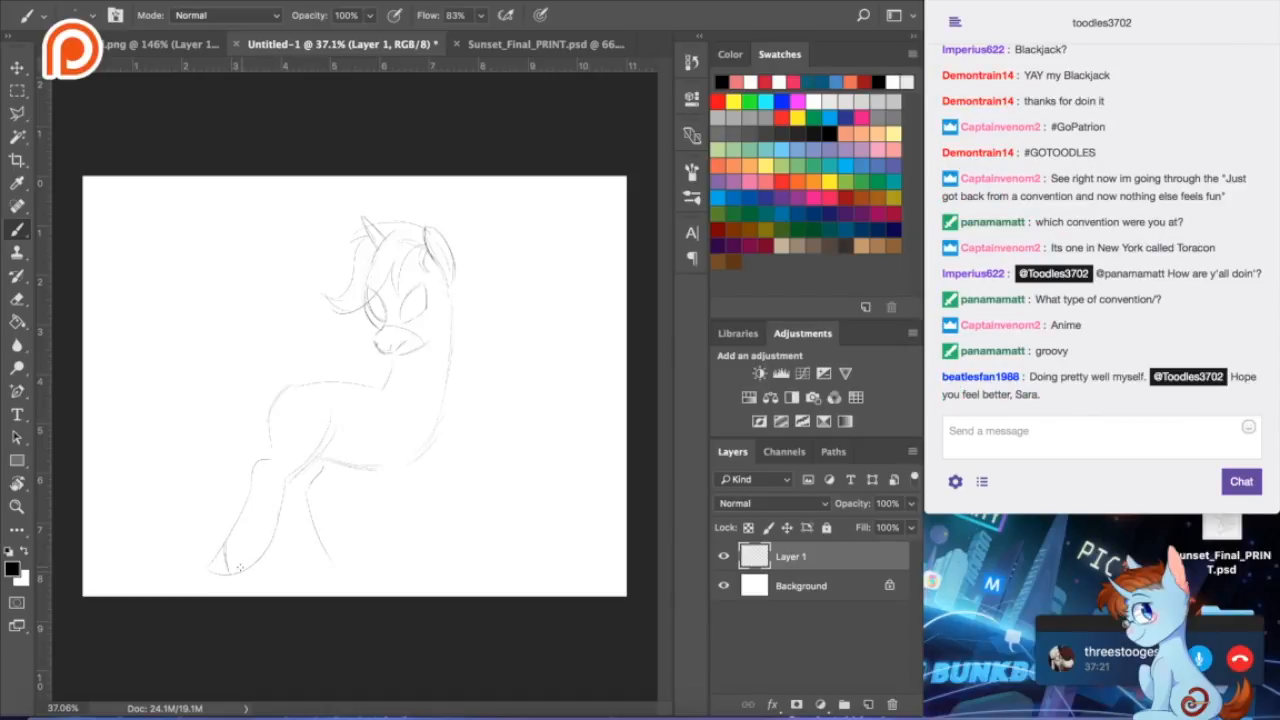
- Undo and restroke the right edge of the near hind leg, tapering it down to the hoof
{"action": "key", "text": "super+z"}
{"action": "left_click_drag", "start_coordinate": [283, 494], "coordinate": [254, 563]}
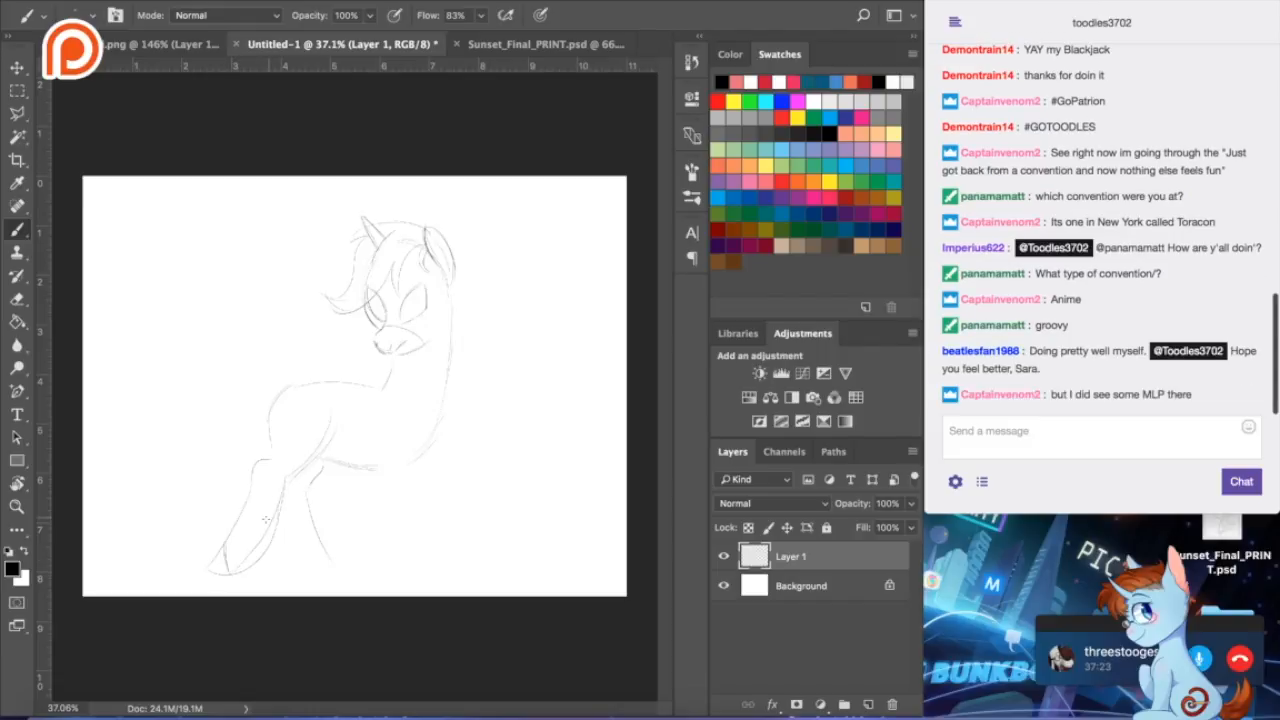
{"action": "key", "text": "super+z"}
{"action": "left_click_drag", "start_coordinate": [283, 493], "coordinate": [246, 562]}
- Erase the excess hoof tip and doubled lines along the near hind leg, then return to the Brush
{"action": "key", "text": "e"}
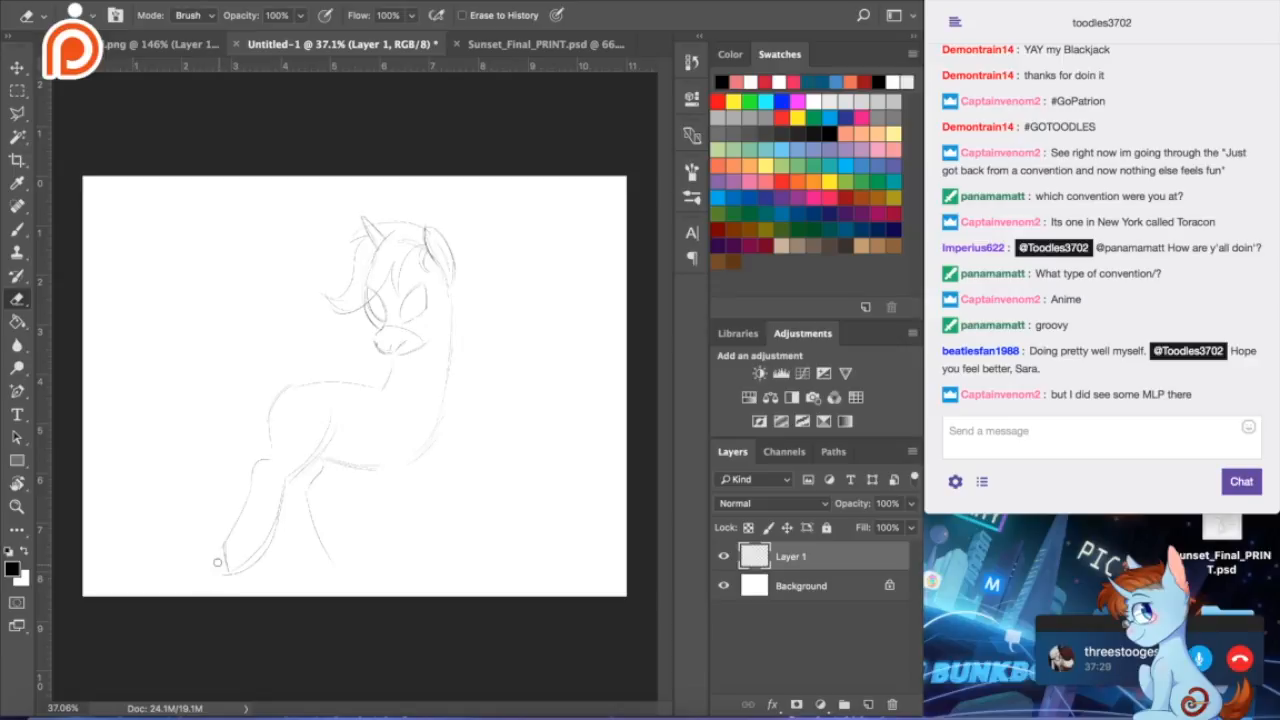
{"action": "mouse_move", "coordinate": [225, 574]}
{"action": "left_mouse_down"}
{"action": "mouse_move", "coordinate": [269, 555]}
{"action": "mouse_move", "coordinate": [283, 518]}
{"action": "left_mouse_up"}
{"action": "left_click", "coordinate": [22, 230]}
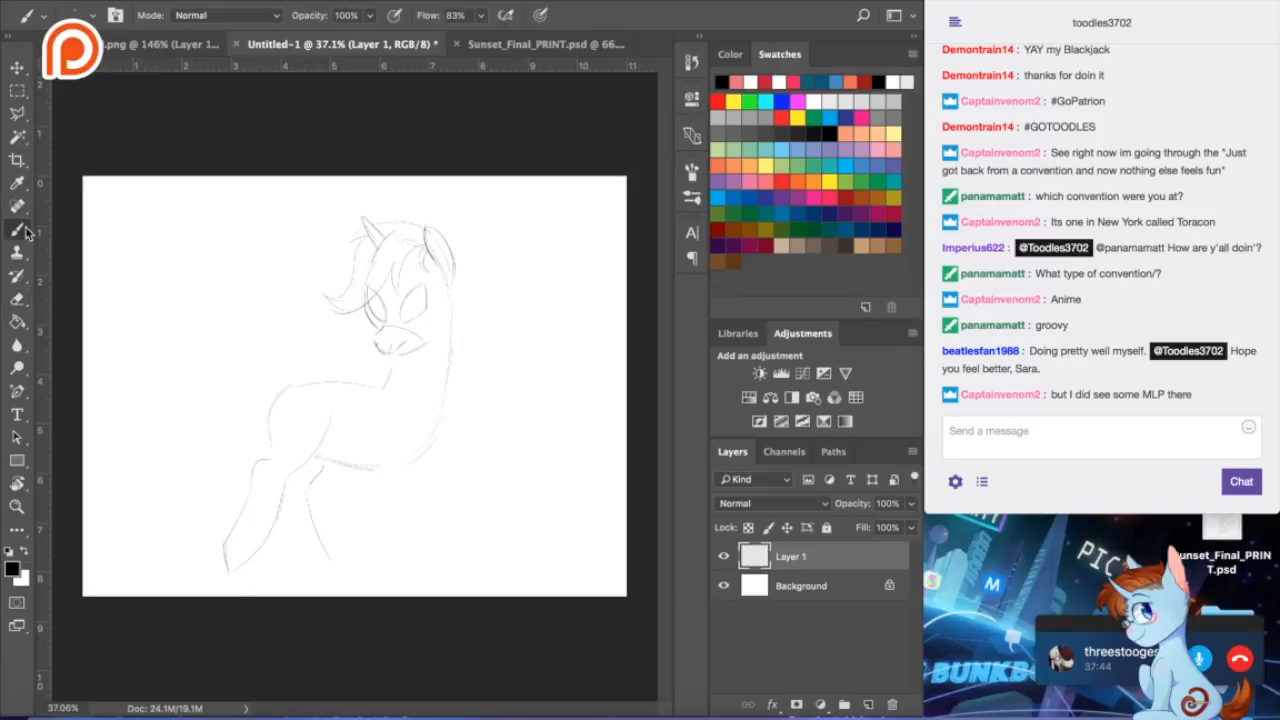
- Check the reference image, and shift the whole pony sketch left and slightly up on the canvas with the Move tool
{"action": "left_click", "coordinate": [188, 47]}
{"action": "left_click", "coordinate": [370, 44]}
{"action": "left_click", "coordinate": [17, 67]}
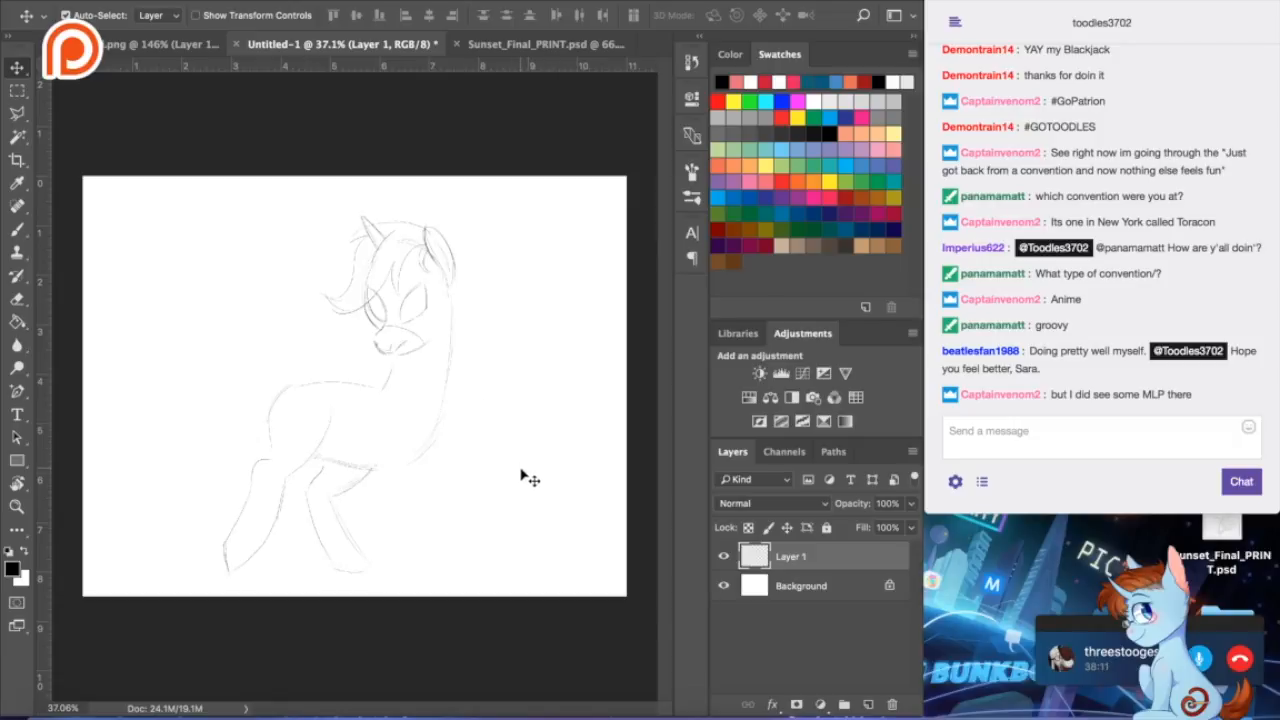
{"action": "left_click_drag", "start_coordinate": [517, 474], "coordinate": [513, 470]}
{"action": "key", "text": "shift+Left"}
{"action": "key", "text": "shift+Left"}
{"action": "key", "text": "shift+Left"}
{"action": "key", "text": "shift+Left"}
{"action": "key", "text": "shift+Left"}
{"action": "key", "text": "shift+Left"}
{"action": "key", "text": "shift+Left"}
{"action": "key", "text": "shift+Left"}
{"action": "key", "text": "shift+Left"}
{"action": "key", "text": "shift+Left"}
{"action": "key", "text": "shift+Left"}
{"action": "key", "text": "shift+Left"}
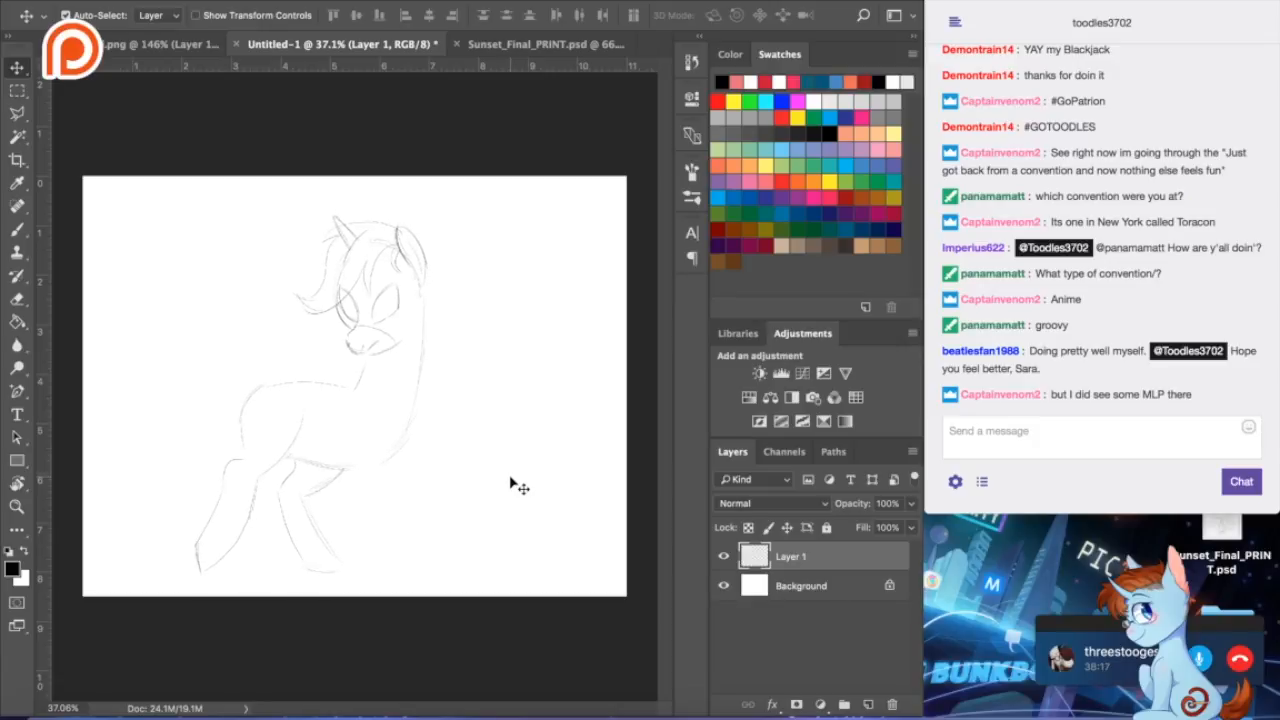
{"action": "key", "text": "shift+Up"}
{"action": "key", "text": "shift+Up"}
{"action": "key", "text": "shift+Up"}
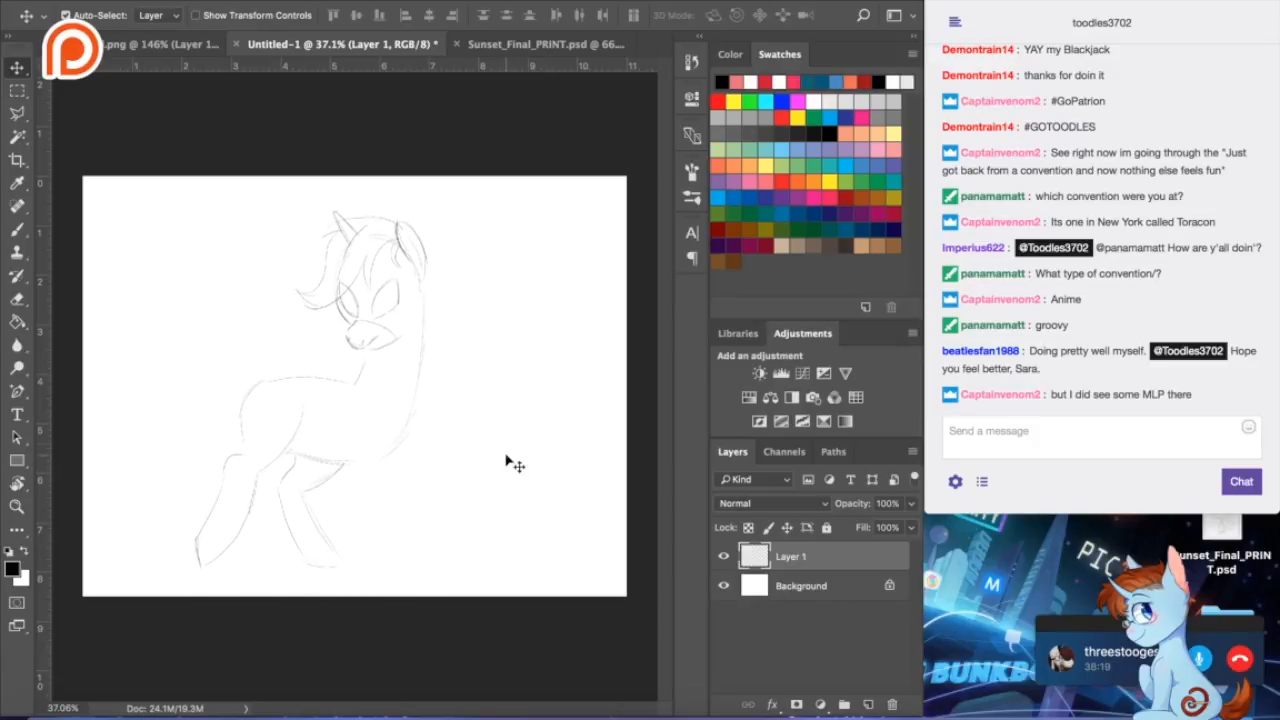
- Restroke the knee and both edges of the second hind leg with the Brush, and erase stray lines at its knee
{"action": "left_click", "coordinate": [17, 229]}
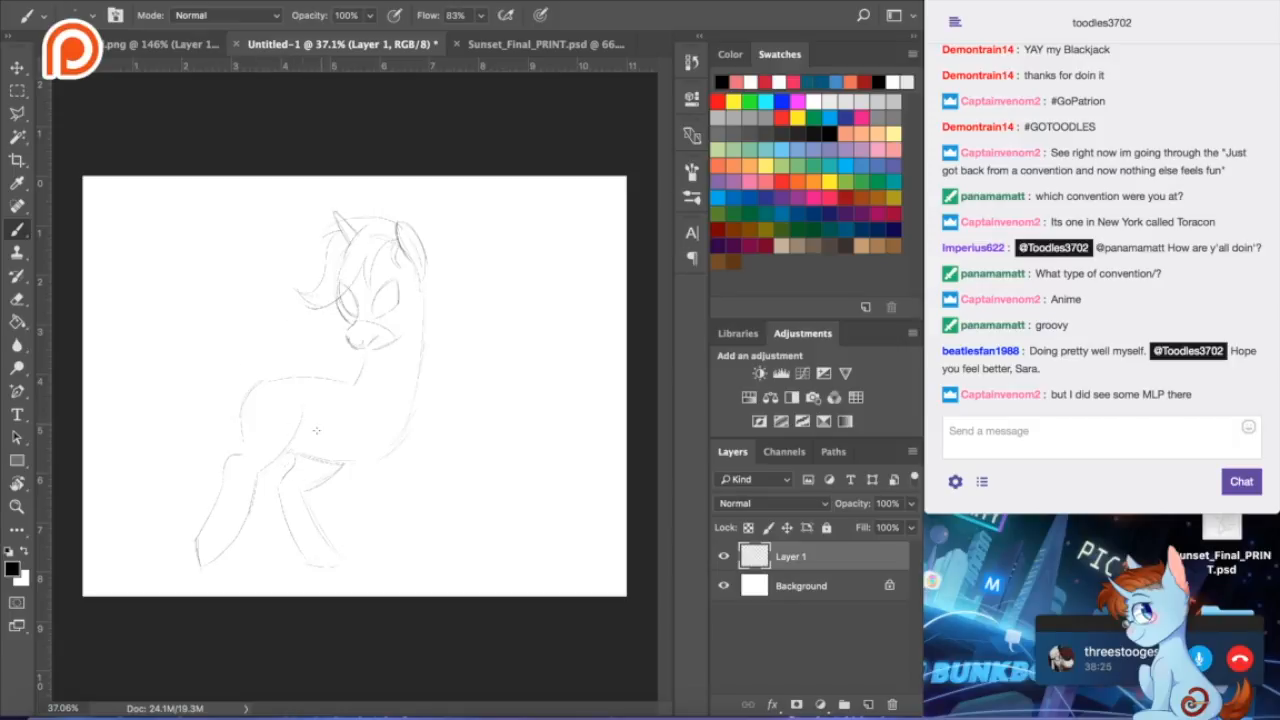
{"action": "scroll", "coordinate": [266, 474], "scroll_direction": "up", "scroll_amount": 5}
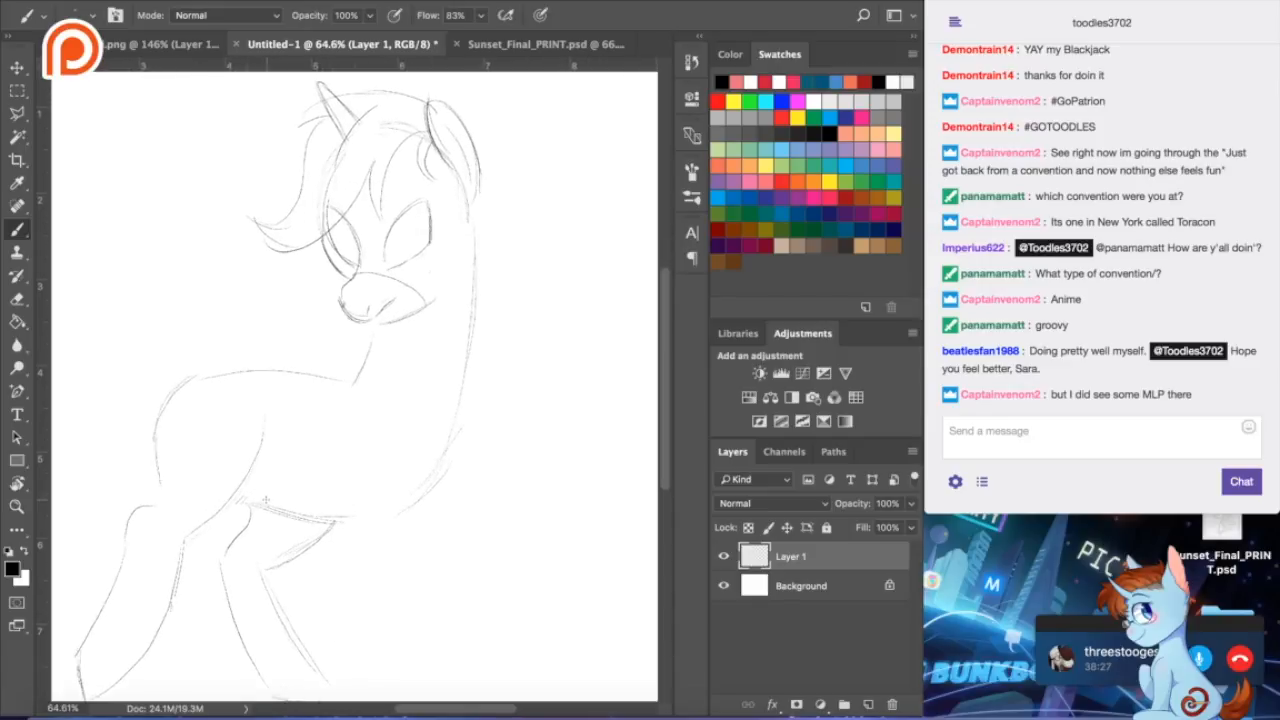
{"action": "scroll", "coordinate": [268, 491], "scroll_direction": "down", "scroll_amount": 2}
{"action": "left_click_drag", "start_coordinate": [305, 377], "coordinate": [277, 419]}
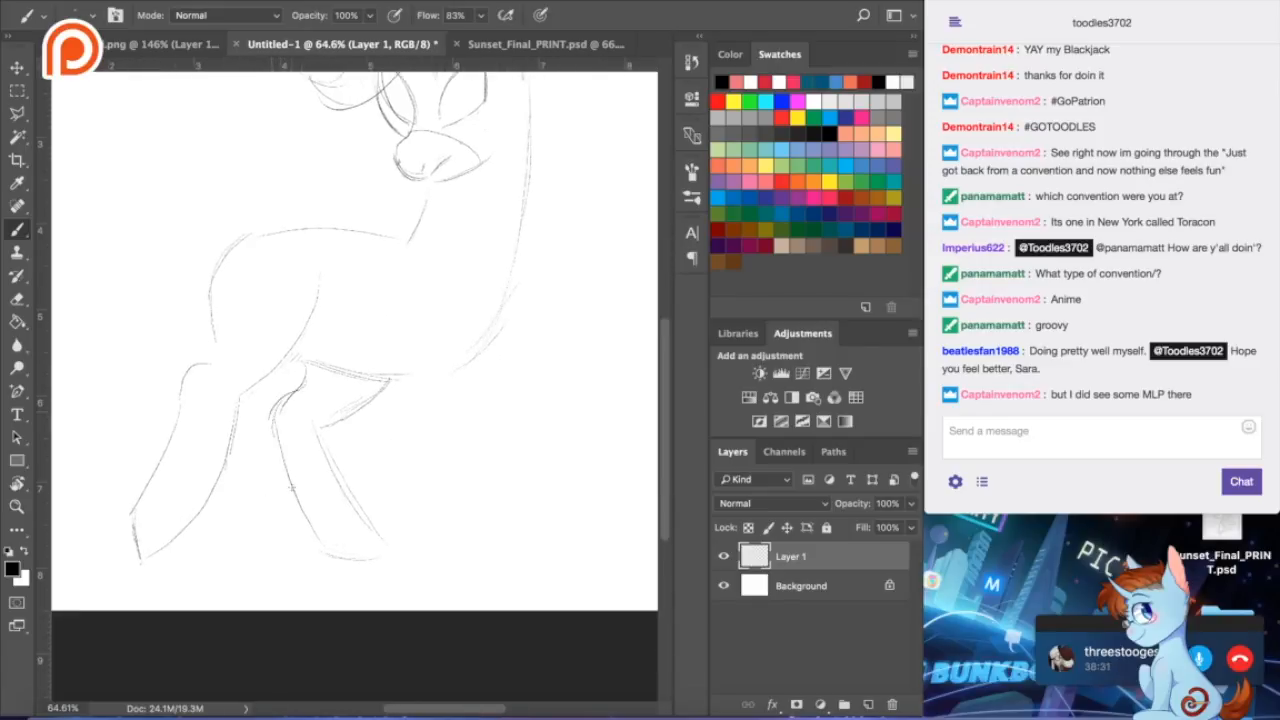
{"action": "left_click_drag", "start_coordinate": [321, 432], "coordinate": [389, 548]}
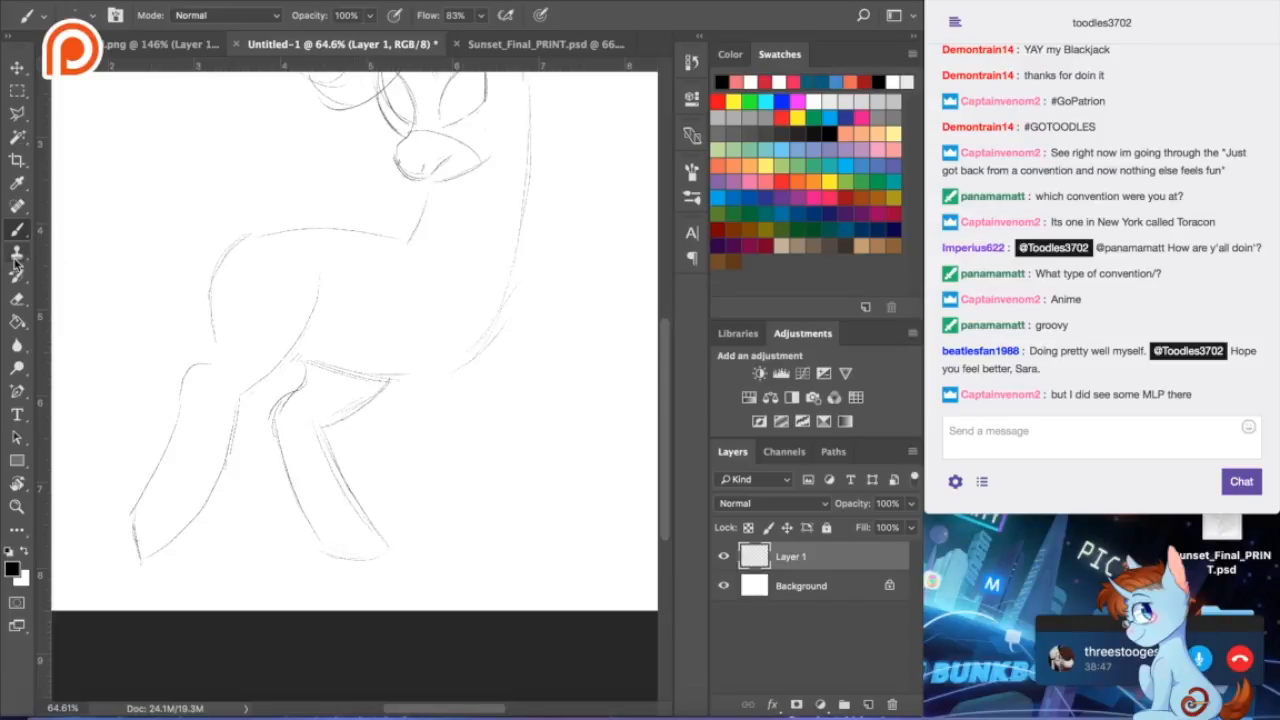
{"action": "left_click", "coordinate": [16, 298]}
{"action": "left_click_drag", "start_coordinate": [283, 410], "coordinate": [313, 383]}
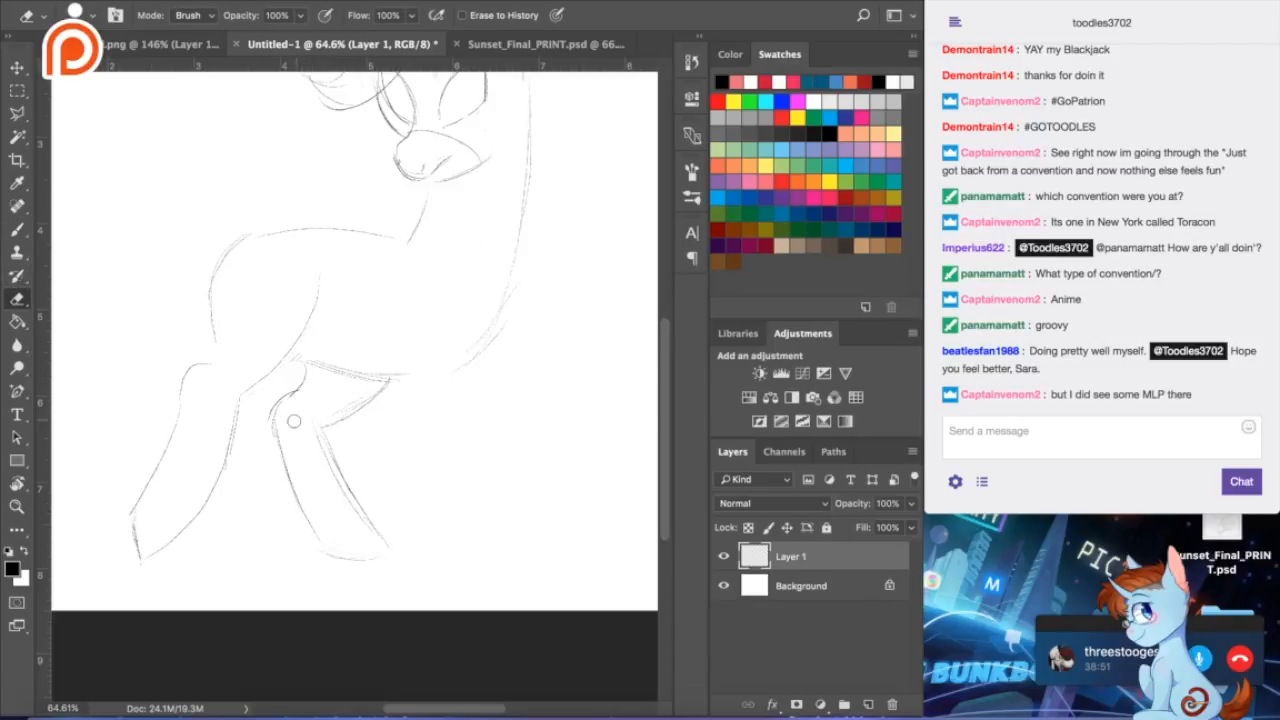
- Redraw the outer edge of the rearmost hind leg slightly inward and erase the old outer line
{"action": "left_click", "coordinate": [16, 230]}
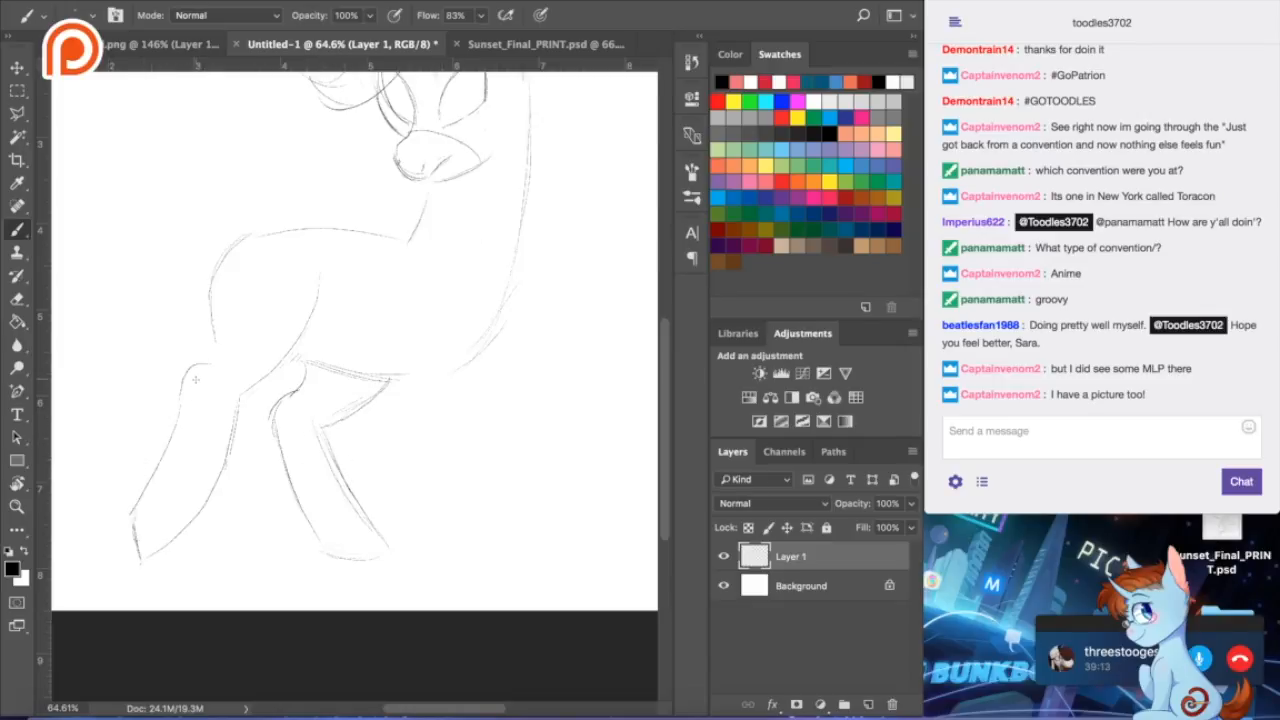
{"action": "left_click_drag", "start_coordinate": [194, 370], "coordinate": [140, 522]}
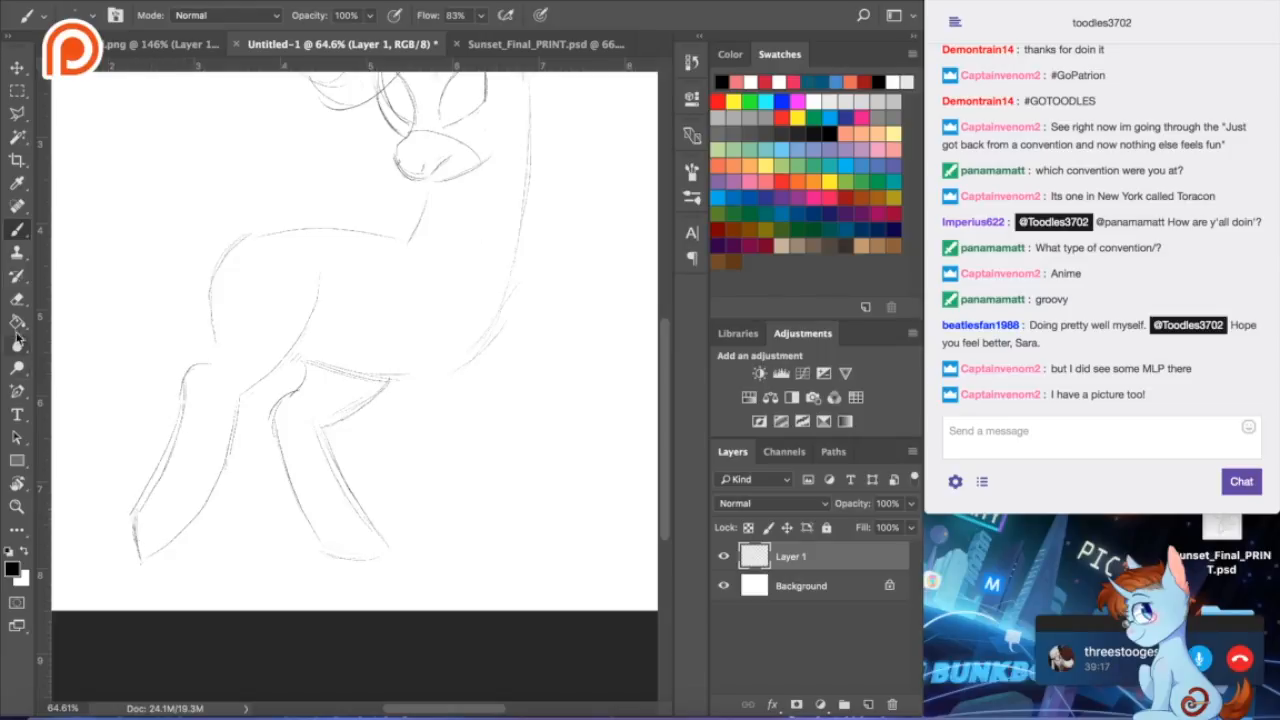
{"action": "left_click", "coordinate": [17, 299]}
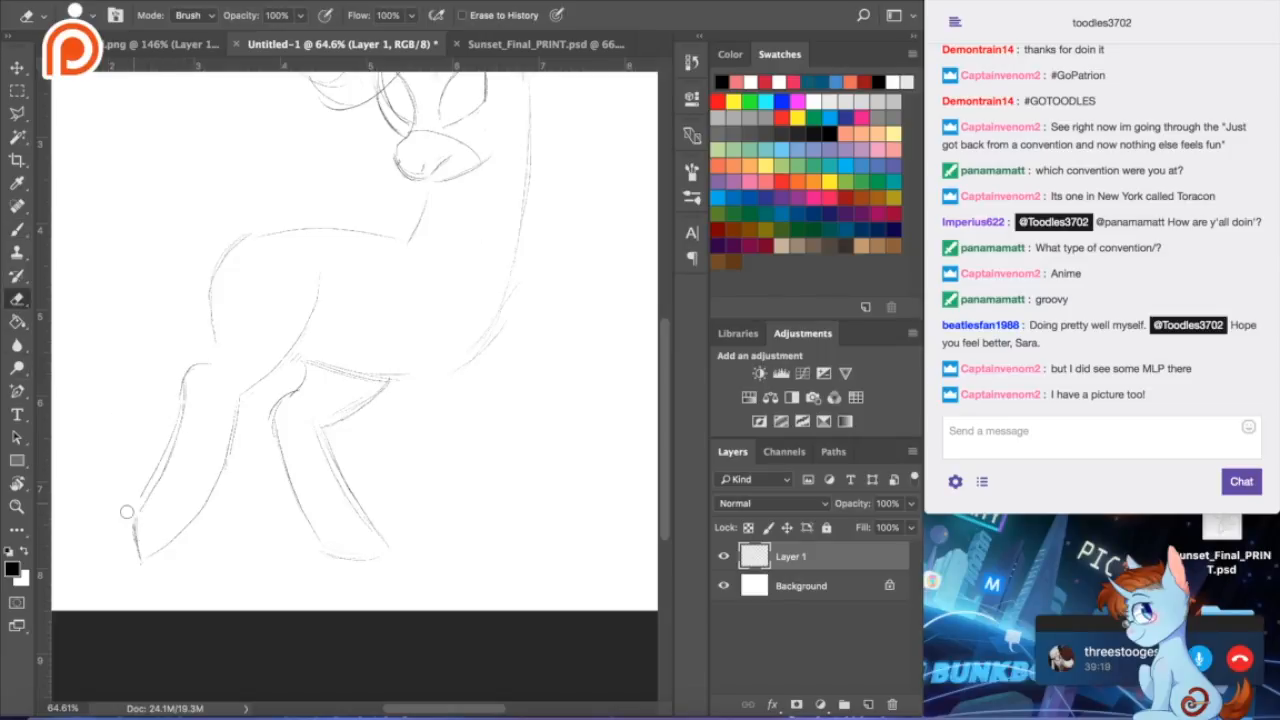
{"action": "left_click_drag", "start_coordinate": [144, 487], "coordinate": [174, 393]}
- Compare with the reference and sketch a long tail arching from the rump and sweeping down to a pointed tip behind the hind leg
{"action": "left_click", "coordinate": [17, 229]}
{"action": "scroll", "coordinate": [239, 340], "scroll_direction": "left", "scroll_amount": 3}
{"action": "scroll", "coordinate": [239, 340], "scroll_direction": "left", "scroll_amount": 5}
{"action": "scroll", "coordinate": [239, 340], "scroll_direction": "up", "scroll_amount": 2}
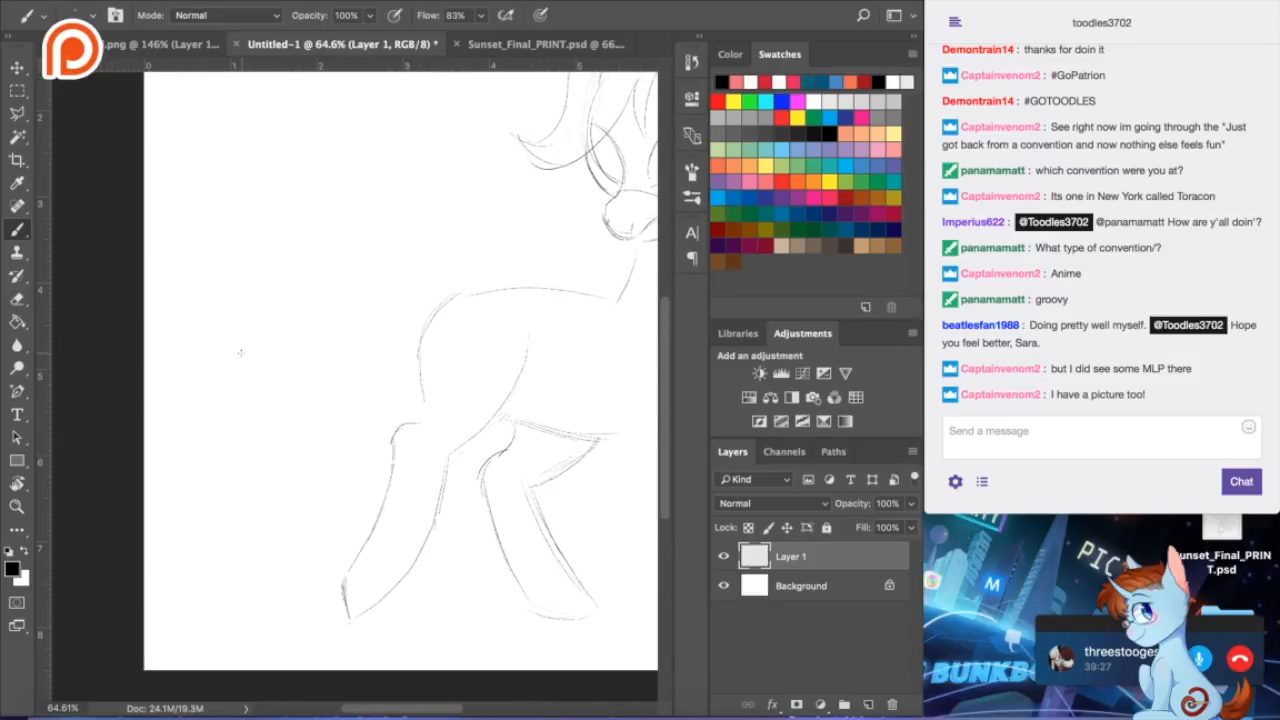
{"action": "left_click", "coordinate": [175, 44]}
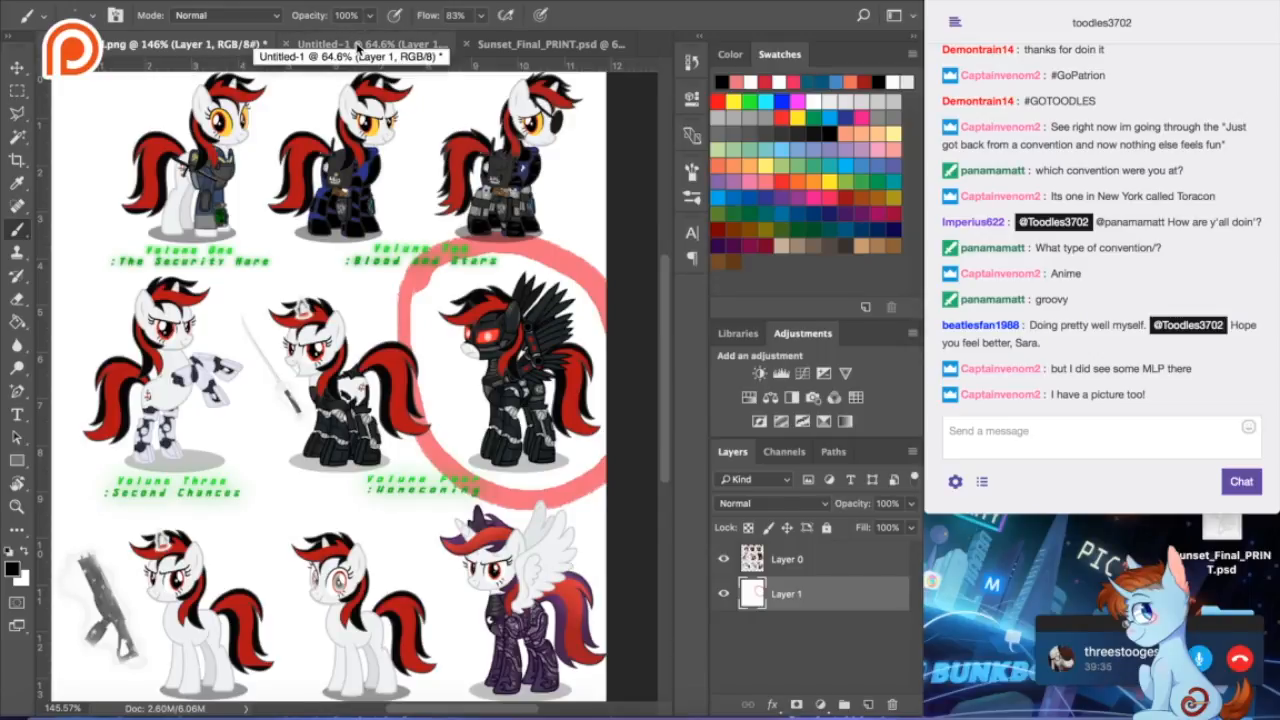
{"action": "left_click", "coordinate": [357, 47]}
{"action": "left_click", "coordinate": [172, 46]}
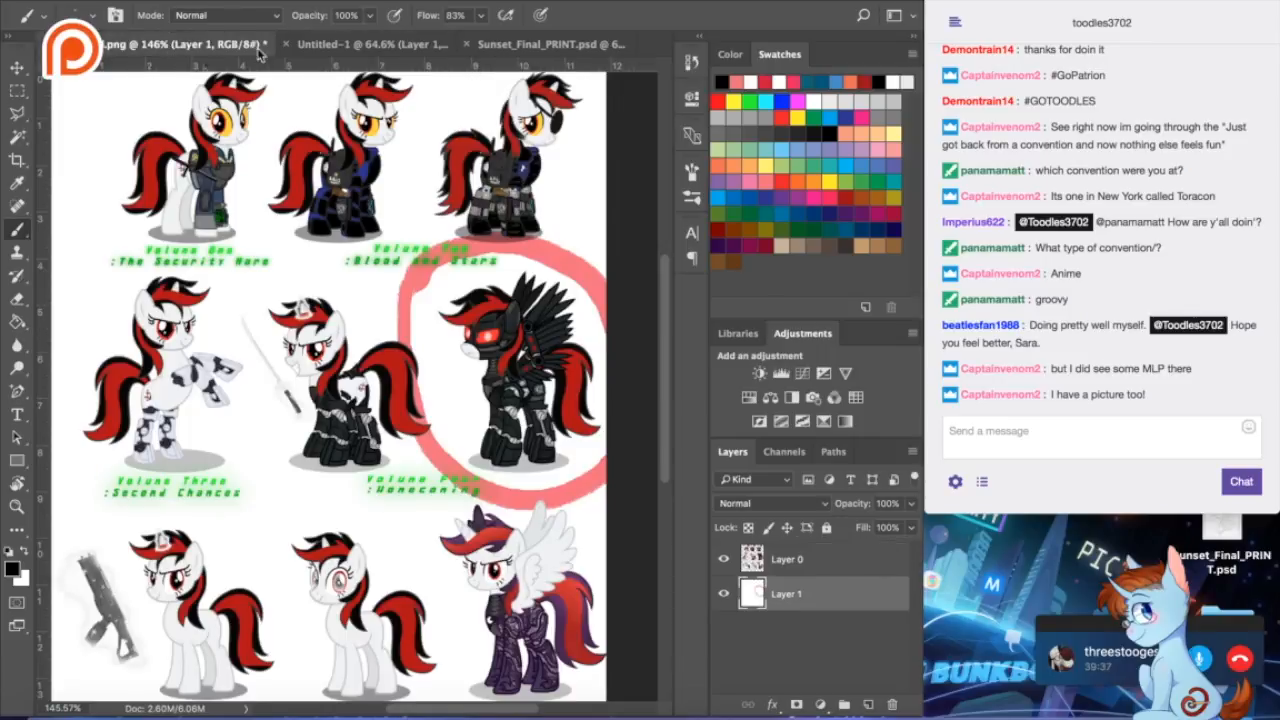
{"action": "left_click", "coordinate": [336, 46]}
{"action": "mouse_move", "coordinate": [368, 326]}
{"action": "left_mouse_down"}
{"action": "mouse_move", "coordinate": [268, 302]}
{"action": "mouse_move", "coordinate": [244, 366]}
{"action": "mouse_move", "coordinate": [236, 352]}
{"action": "mouse_move", "coordinate": [200, 530]}
{"action": "left_mouse_up"}
{"action": "key", "text": "ctrl+z"}
{"action": "mouse_move", "coordinate": [262, 326]}
{"action": "left_mouse_down"}
{"action": "mouse_move", "coordinate": [165, 524]}
{"action": "mouse_move", "coordinate": [268, 526]}
{"action": "left_mouse_up"}
{"action": "left_click_drag", "start_coordinate": [165, 548], "coordinate": [262, 553]}
{"action": "left_click_drag", "start_coordinate": [300, 478], "coordinate": [274, 530]}
- Sketch the tail's inner edge from its base down along the haunch to the hock, undoing strokes that miss
{"action": "left_click_drag", "start_coordinate": [342, 334], "coordinate": [308, 438]}
{"action": "key", "text": "ctrl+z"}
{"action": "left_click_drag", "start_coordinate": [344, 330], "coordinate": [318, 401]}
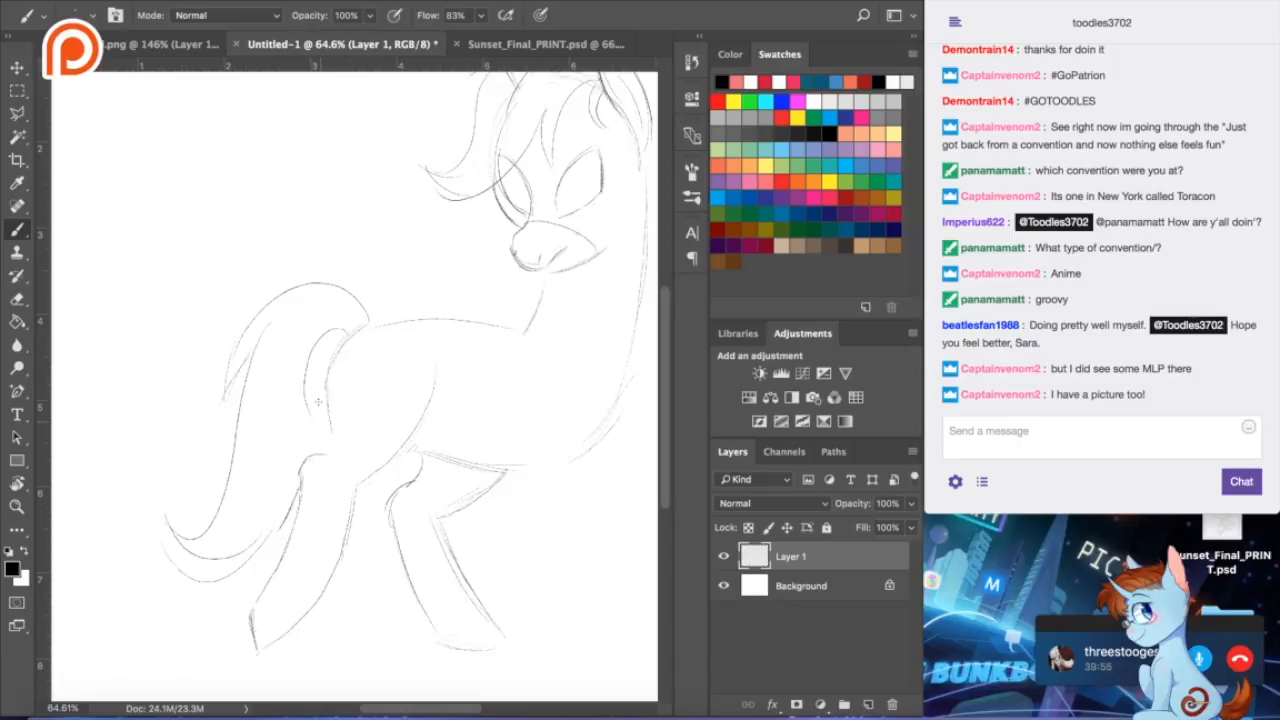
{"action": "key", "text": "ctrl+z"}
{"action": "mouse_move", "coordinate": [344, 326]}
{"action": "left_mouse_down"}
{"action": "mouse_move", "coordinate": [321, 370]}
{"action": "mouse_move", "coordinate": [322, 451]}
{"action": "left_mouse_up"}
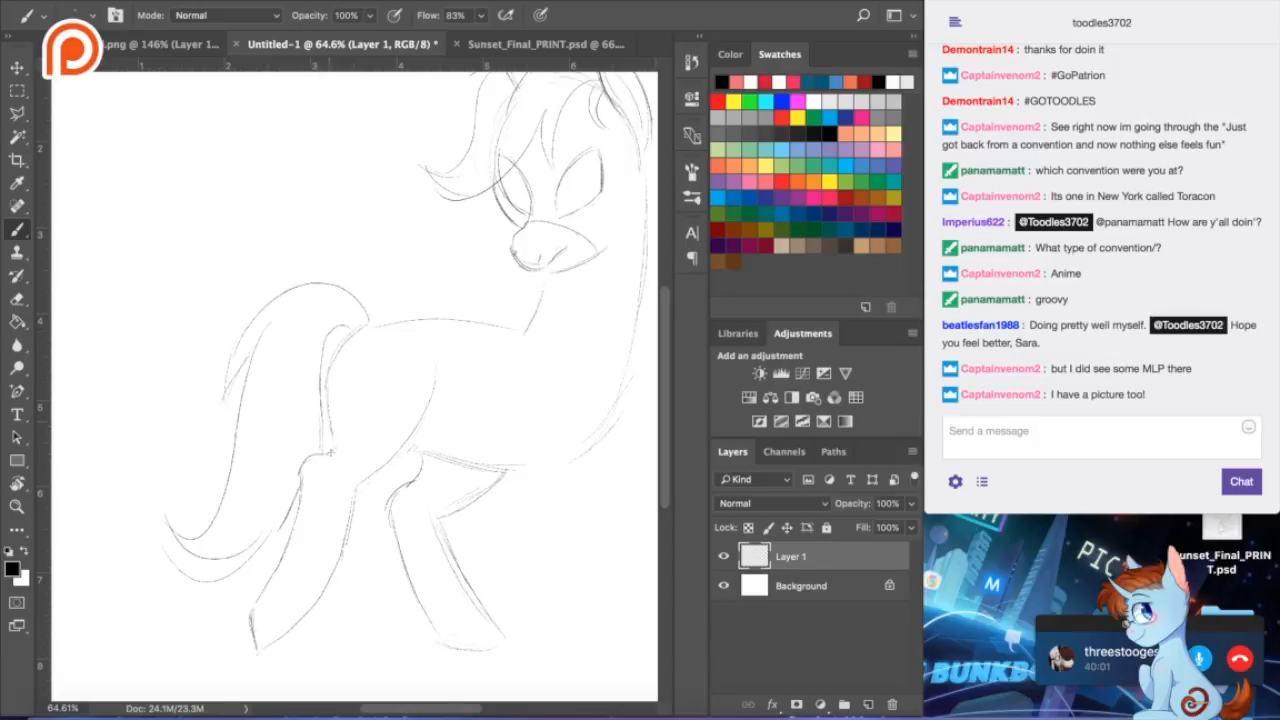
- Restroke the line joining the haunch to the hind leg, erase the excess at the hock, and add a curve at the tail base
{"action": "mouse_move", "coordinate": [325, 400]}
{"action": "left_mouse_down"}
{"action": "mouse_move", "coordinate": [329, 460]}
{"action": "mouse_move", "coordinate": [302, 504]}
{"action": "left_mouse_up"}
{"action": "key", "text": "e"}
{"action": "left_click_drag", "start_coordinate": [302, 458], "coordinate": [316, 452]}
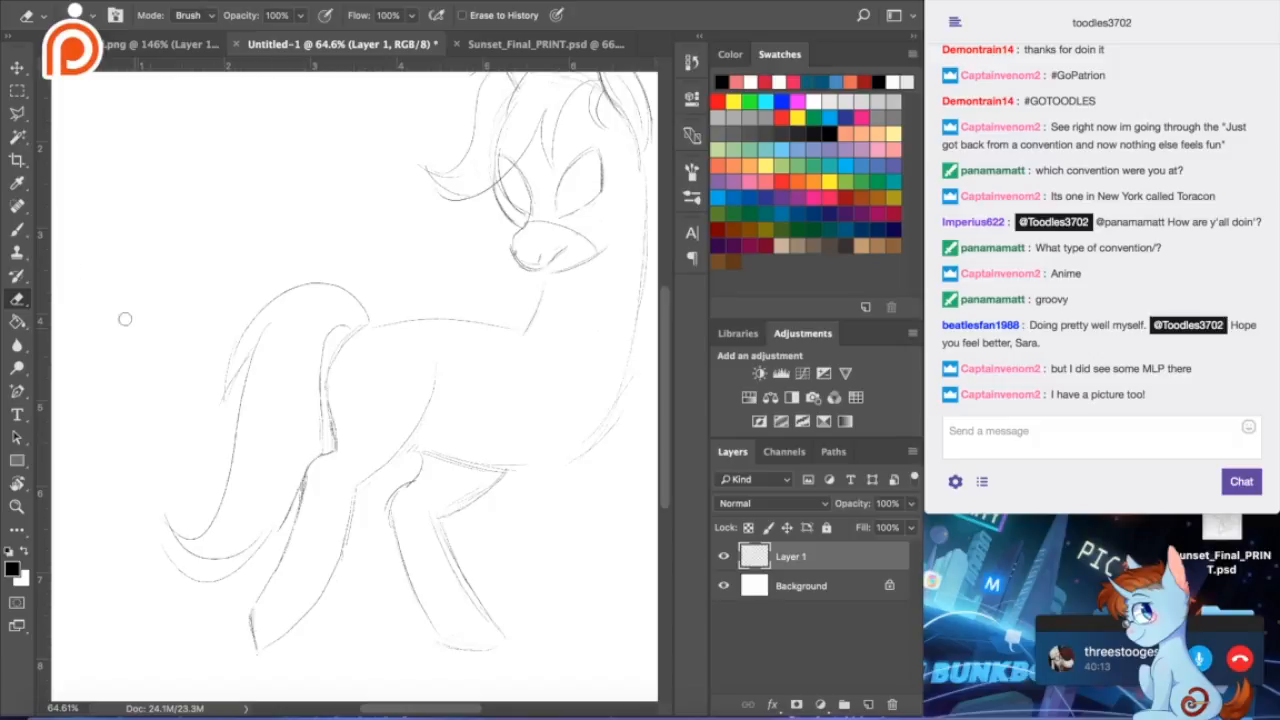
{"action": "left_click", "coordinate": [17, 229]}
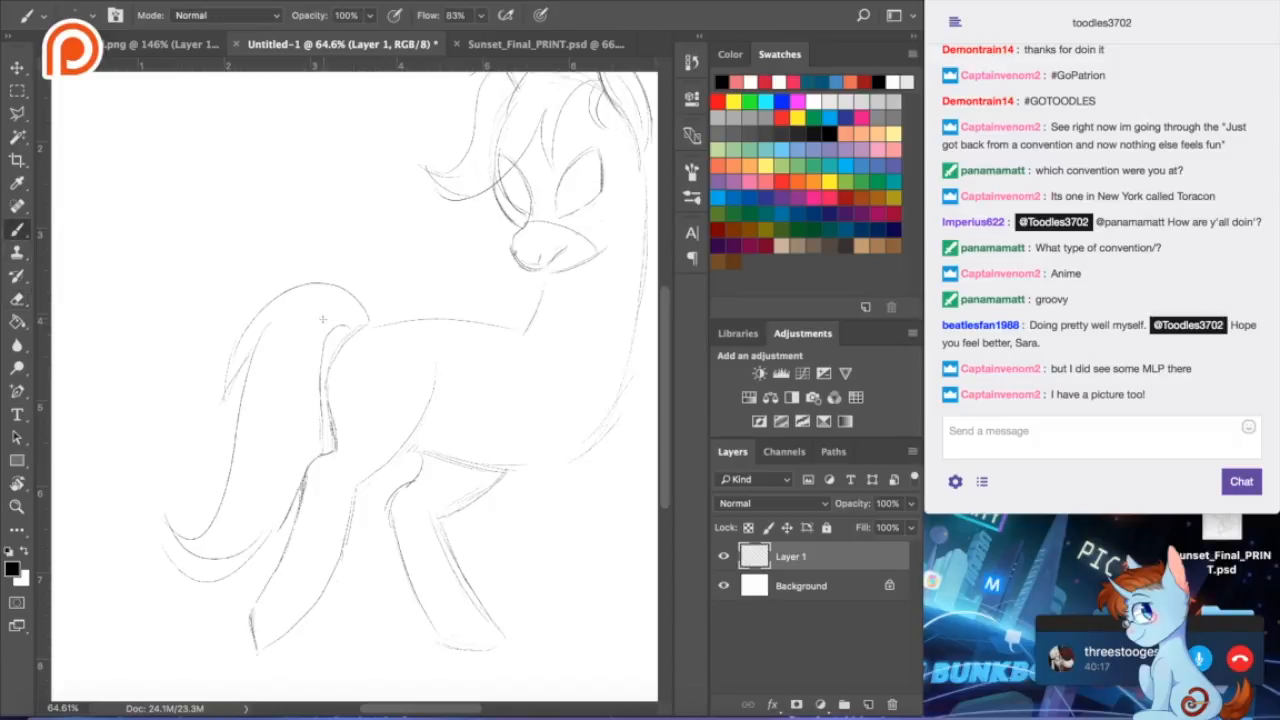
{"action": "left_click_drag", "start_coordinate": [328, 341], "coordinate": [353, 337]}
- Select the second hind leg with the Lasso, nudge it left toward the rearmost leg, and clear the selection
{"action": "left_click", "coordinate": [10, 120]}
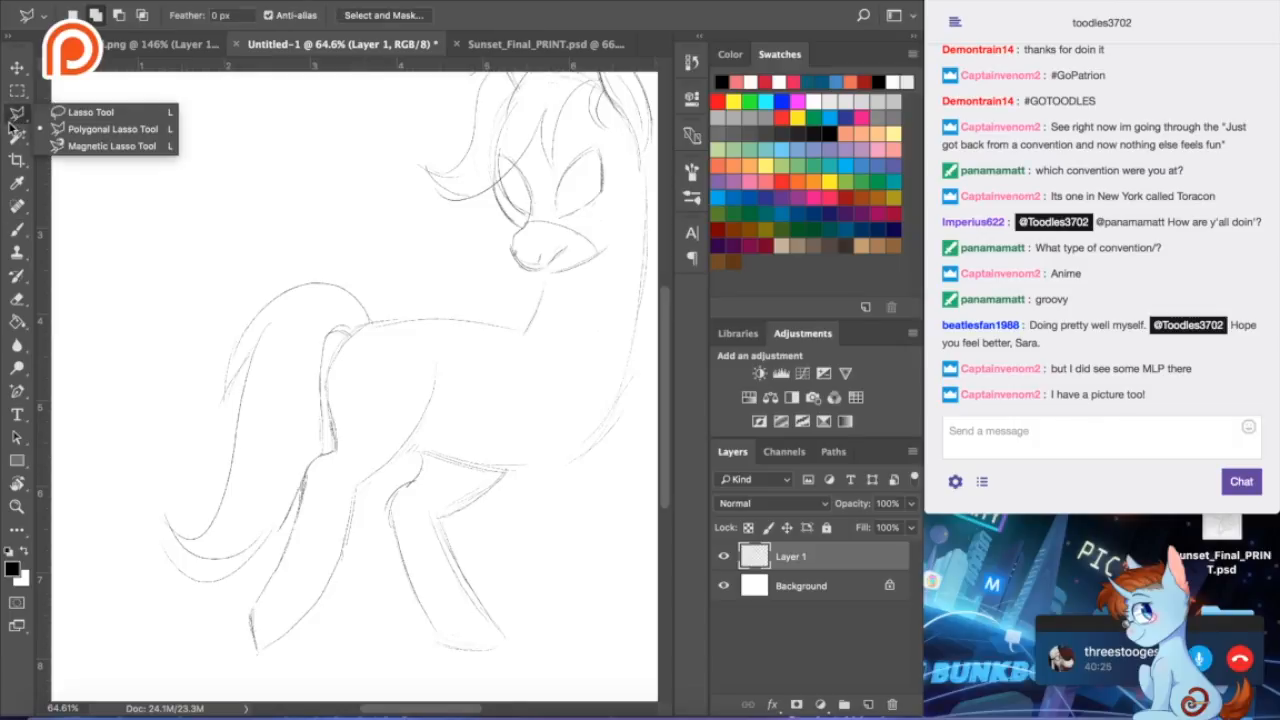
{"action": "left_click", "coordinate": [98, 112]}
{"action": "mouse_move", "coordinate": [408, 478]}
{"action": "left_mouse_down"}
{"action": "mouse_move", "coordinate": [375, 587]}
{"action": "mouse_move", "coordinate": [423, 658]}
{"action": "mouse_move", "coordinate": [510, 682]}
{"action": "mouse_move", "coordinate": [542, 597]}
{"action": "mouse_move", "coordinate": [510, 518]}
{"action": "mouse_move", "coordinate": [516, 479]}
{"action": "mouse_move", "coordinate": [443, 471]}
{"action": "mouse_move", "coordinate": [421, 453]}
{"action": "mouse_move", "coordinate": [354, 503]}
{"action": "left_mouse_up"}
{"action": "key", "text": "Delete"}
{"action": "key", "text": "ctrl+d"}
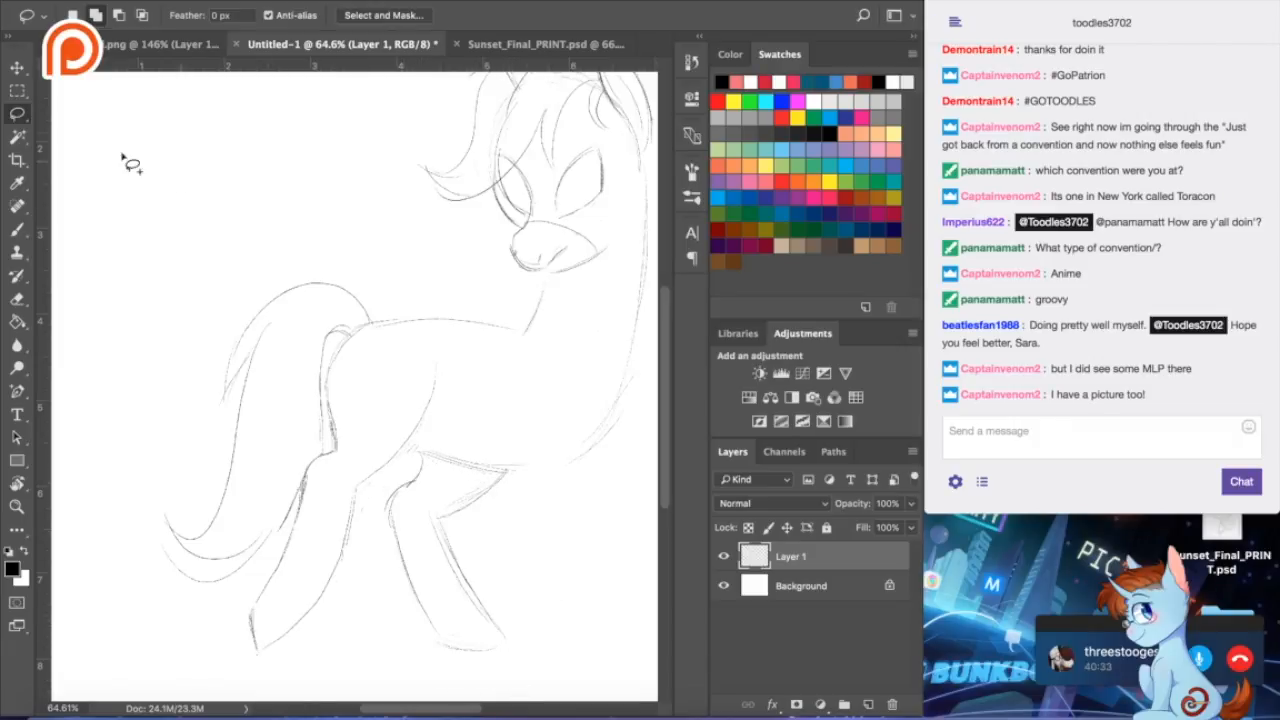
{"action": "left_click", "coordinate": [17, 67]}
{"action": "key", "text": "Left"}
{"action": "key", "text": "Left"}
{"action": "key", "text": "Left"}
{"action": "key", "text": "Left"}
{"action": "key", "text": "Left"}
{"action": "key", "text": "Left"}
{"action": "key", "text": "Left"}
{"action": "key", "text": "Left"}
{"action": "key", "text": "Left"}
{"action": "key", "text": "Left"}
{"action": "key", "text": "Left"}
{"action": "key", "text": "Left"}
{"action": "key", "text": "Left"}
{"action": "key", "text": "Left"}
{"action": "key", "text": "Left"}
{"action": "key", "text": "Left"}
{"action": "key", "text": "Left"}
{"action": "key", "text": "Left"}
{"action": "key", "text": "Left"}
{"action": "key", "text": "Left"}
{"action": "key", "text": "Left"}
{"action": "key", "text": "Left"}
{"action": "key", "text": "Left"}
{"action": "key", "text": "Left"}
{"action": "key", "text": "Left"}
{"action": "key", "text": "Left"}
{"action": "key", "text": "Left"}
{"action": "key", "text": "Left"}
{"action": "key", "text": "Left"}
{"action": "key", "text": "Left"}
{"action": "key", "text": "Left"}
{"action": "key", "text": "Left"}
{"action": "key", "text": "Left"}
{"action": "key", "text": "Left"}
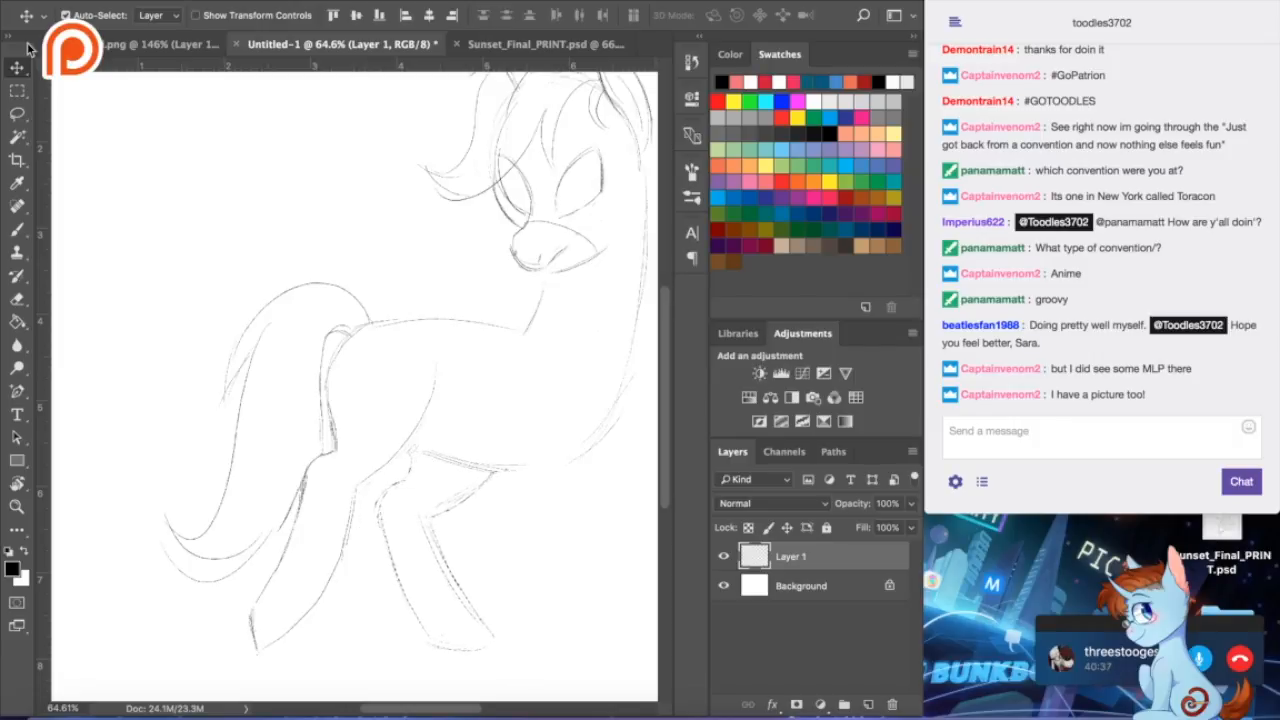
{"action": "left_click", "coordinate": [380, 2]}
{"action": "left_click", "coordinate": [387, 10]}
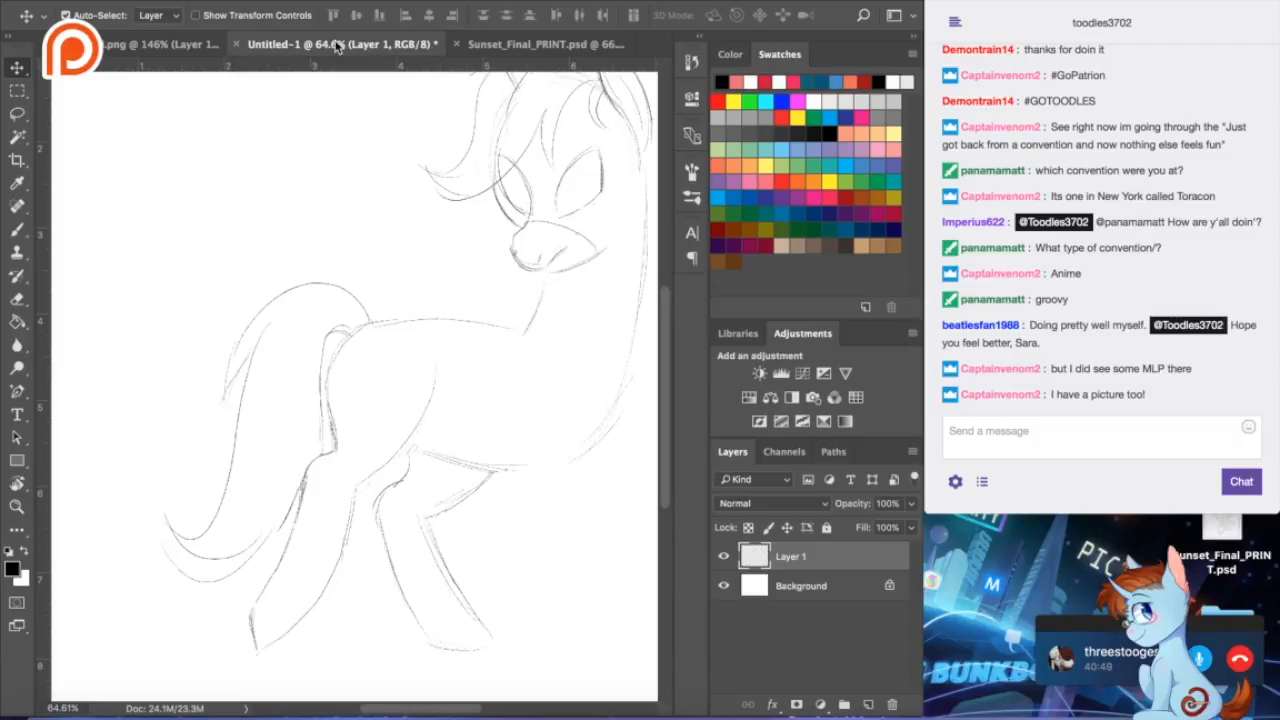
- Sketch the shoulder line and the rear edge of the planted front leg with the Brush, redoing the first leg stroke
{"action": "left_click", "coordinate": [17, 229]}
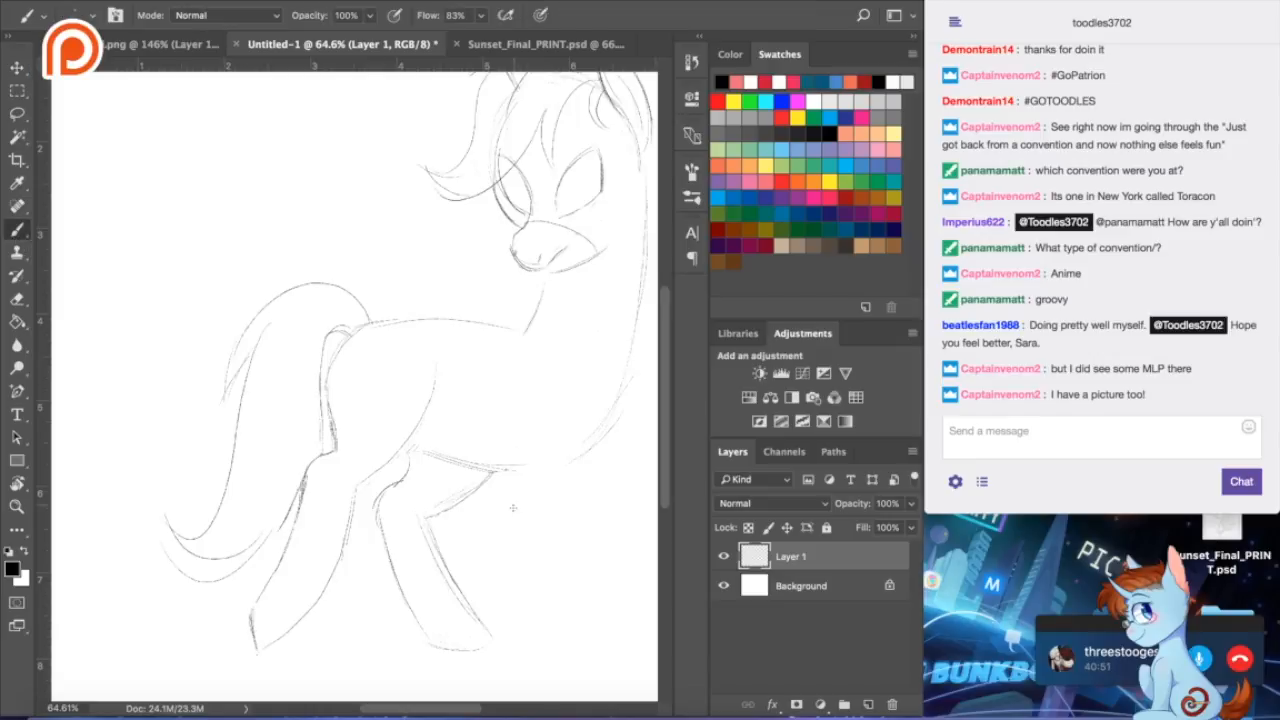
{"action": "scroll", "coordinate": [502, 519], "scroll_direction": "right", "scroll_amount": 6}
{"action": "scroll", "coordinate": [492, 524], "scroll_direction": "down", "scroll_amount": 1}
{"action": "scroll", "coordinate": [488, 526], "scroll_direction": "left", "scroll_amount": 3}
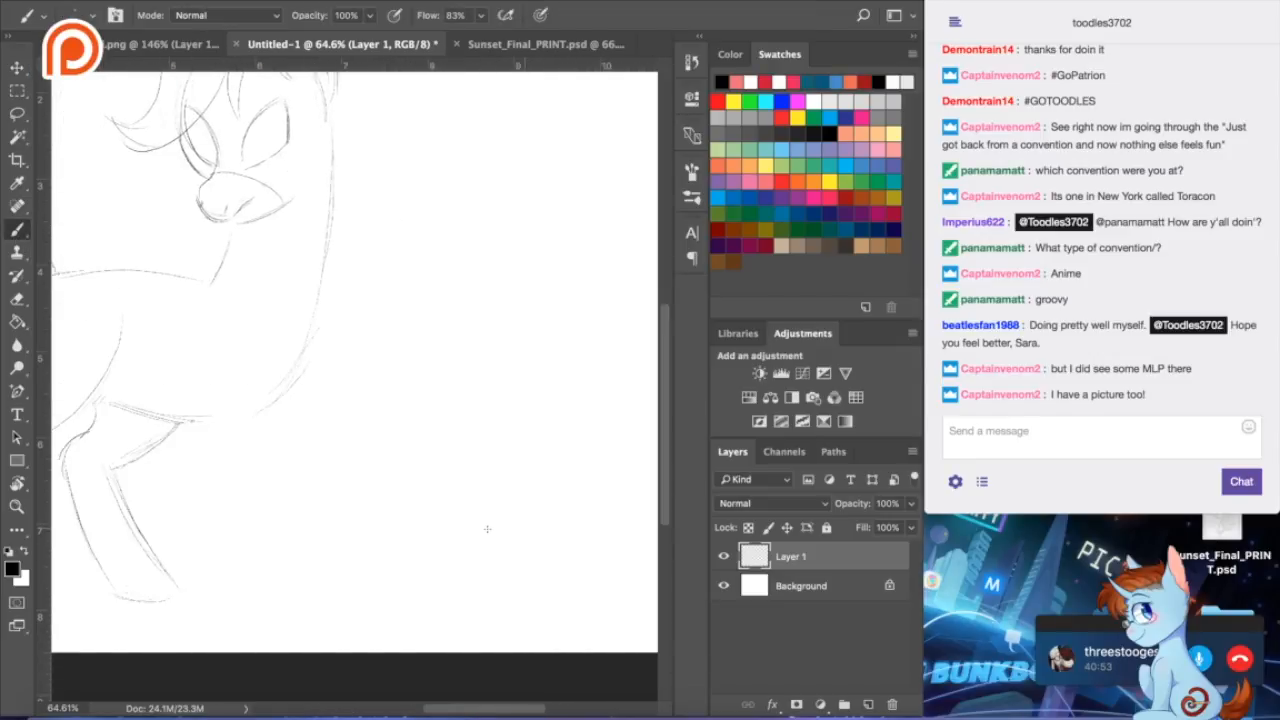
{"action": "scroll", "coordinate": [486, 527], "scroll_direction": "left", "scroll_amount": 3}
{"action": "scroll", "coordinate": [486, 527], "scroll_direction": "down", "scroll_amount": 1}
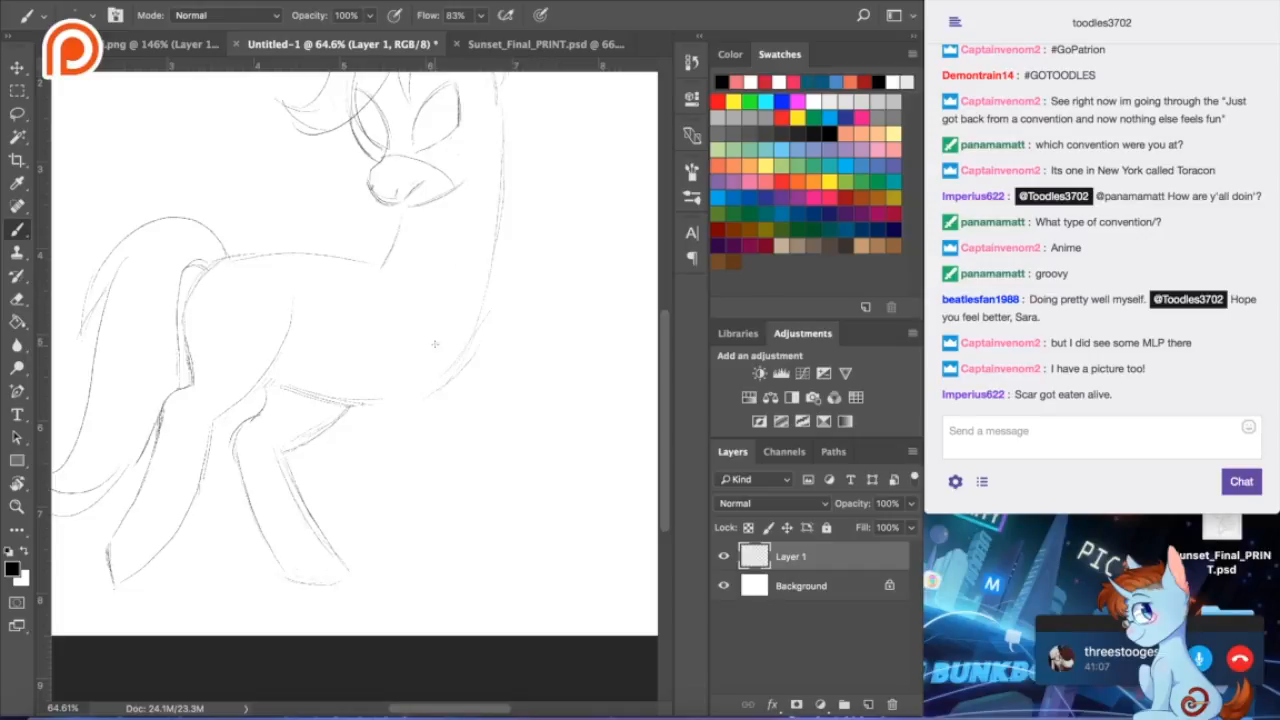
{"action": "left_click_drag", "start_coordinate": [437, 333], "coordinate": [440, 406]}
{"action": "left_click_drag", "start_coordinate": [378, 392], "coordinate": [391, 492]}
{"action": "key", "text": "ctrl+z"}
{"action": "mouse_move", "coordinate": [379, 393]}
{"action": "left_mouse_down"}
{"action": "mouse_move", "coordinate": [417, 523]}
{"action": "mouse_move", "coordinate": [379, 398]}
{"action": "mouse_move", "coordinate": [449, 555]}
{"action": "left_mouse_up"}
- Sketch the front edge and hoof base of the planted front leg, and erase the doubled line along that edge
{"action": "left_click_drag", "start_coordinate": [440, 411], "coordinate": [509, 553]}
{"action": "left_click_drag", "start_coordinate": [434, 408], "coordinate": [480, 516]}
{"action": "left_click_drag", "start_coordinate": [438, 426], "coordinate": [520, 556]}
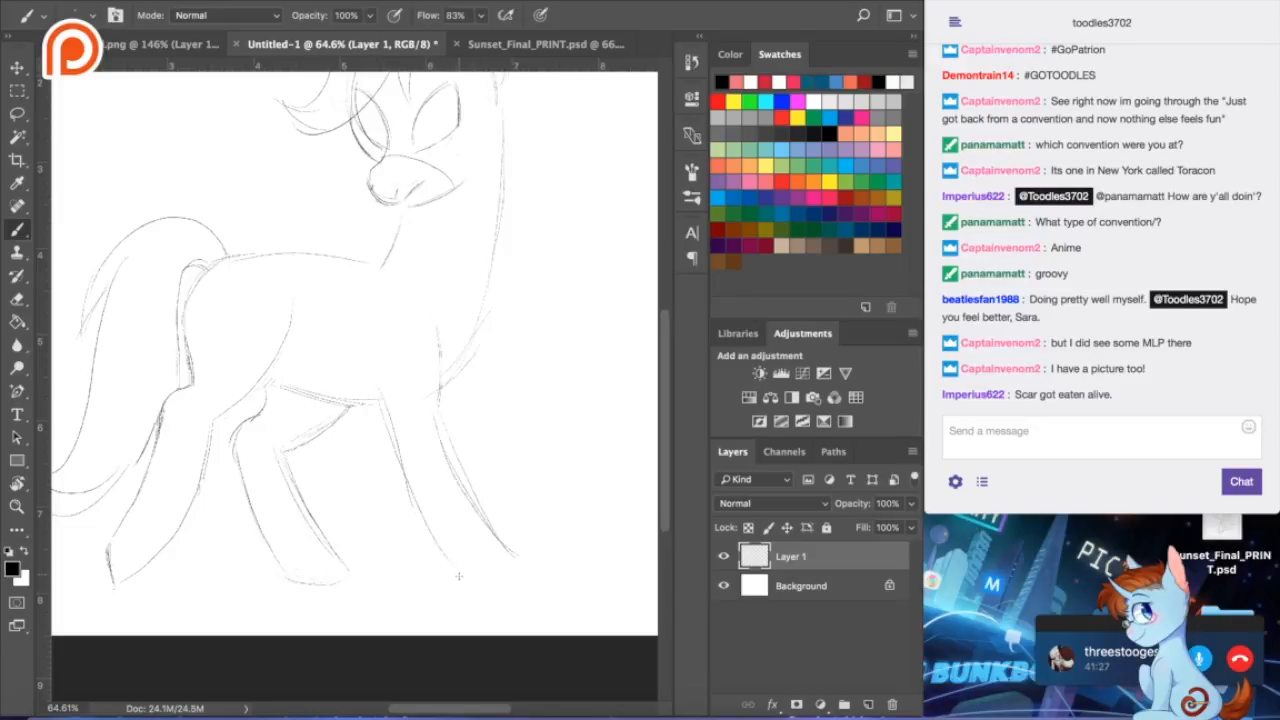
{"action": "left_click_drag", "start_coordinate": [460, 569], "coordinate": [506, 566]}
{"action": "key", "text": "e"}
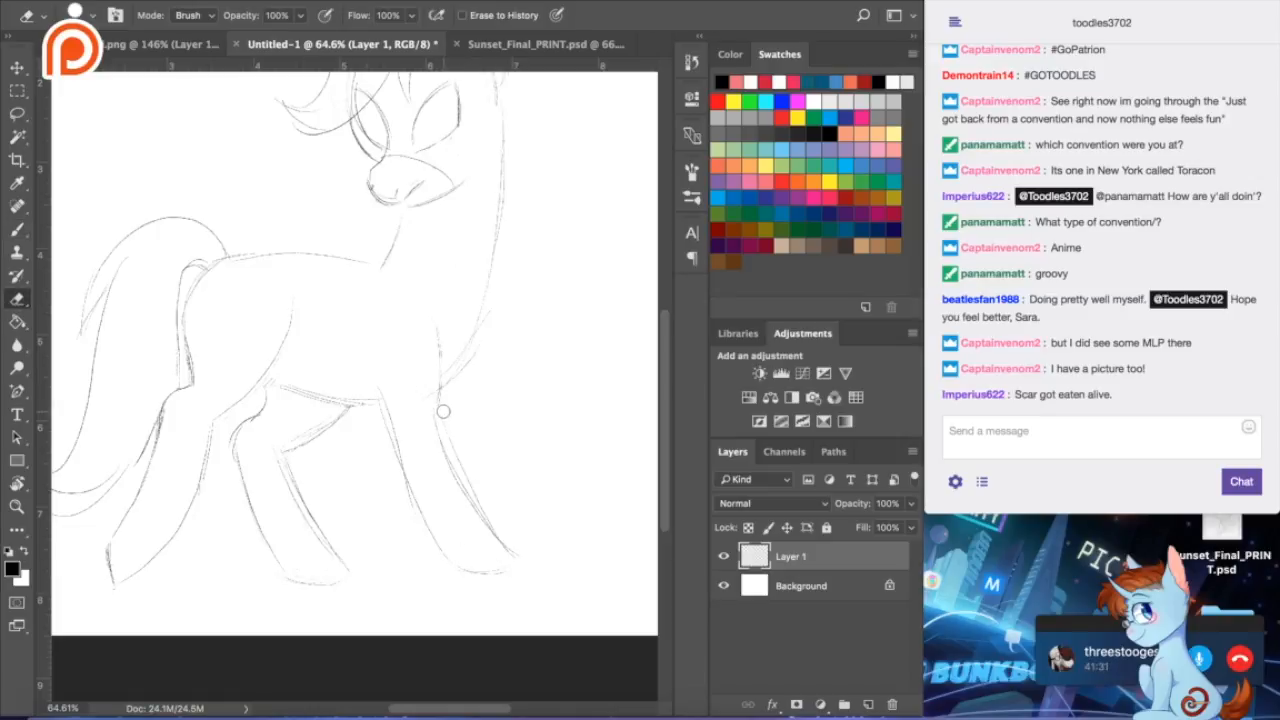
{"action": "left_click_drag", "start_coordinate": [462, 459], "coordinate": [528, 569]}
- Lasso the planted front leg, stretch it downward to 103.23% height with Free Transform, apply it, and deselect
{"action": "key", "text": "l"}
{"action": "mouse_move", "coordinate": [384, 368]}
{"action": "left_mouse_down"}
{"action": "mouse_move", "coordinate": [406, 518]}
{"action": "mouse_move", "coordinate": [446, 587]}
{"action": "mouse_move", "coordinate": [543, 592]}
{"action": "mouse_move", "coordinate": [518, 500]}
{"action": "mouse_move", "coordinate": [465, 447]}
{"action": "mouse_move", "coordinate": [447, 367]}
{"action": "mouse_move", "coordinate": [392, 345]}
{"action": "left_mouse_up"}
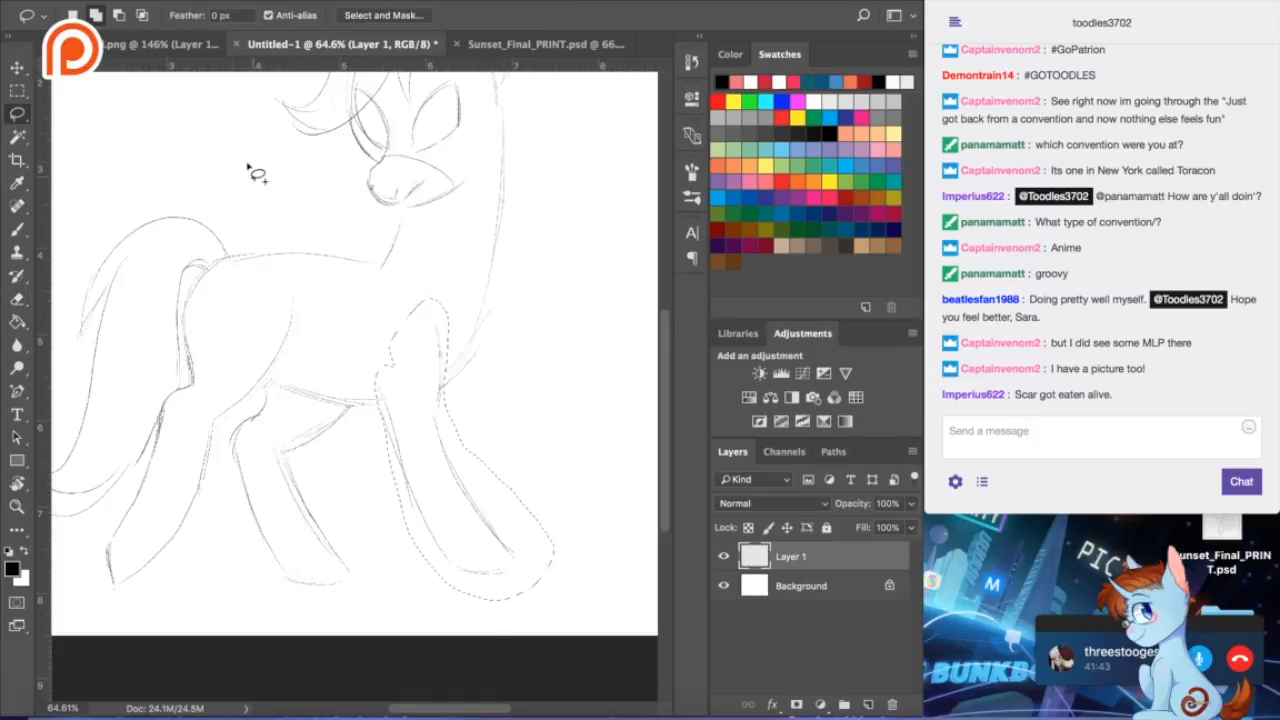
{"action": "left_click", "coordinate": [190, 2]}
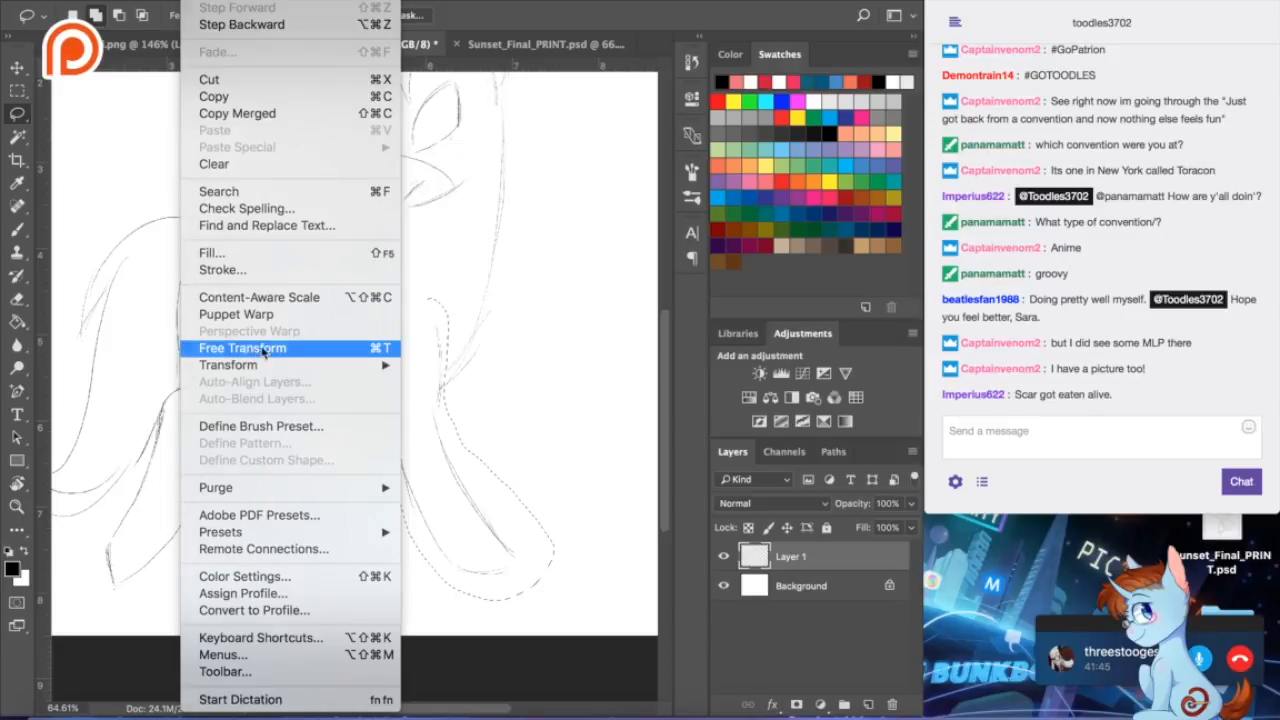
{"action": "left_click", "coordinate": [257, 350]}
{"action": "left_click_drag", "start_coordinate": [463, 600], "coordinate": [466, 610]}
{"action": "left_click", "coordinate": [17, 67]}
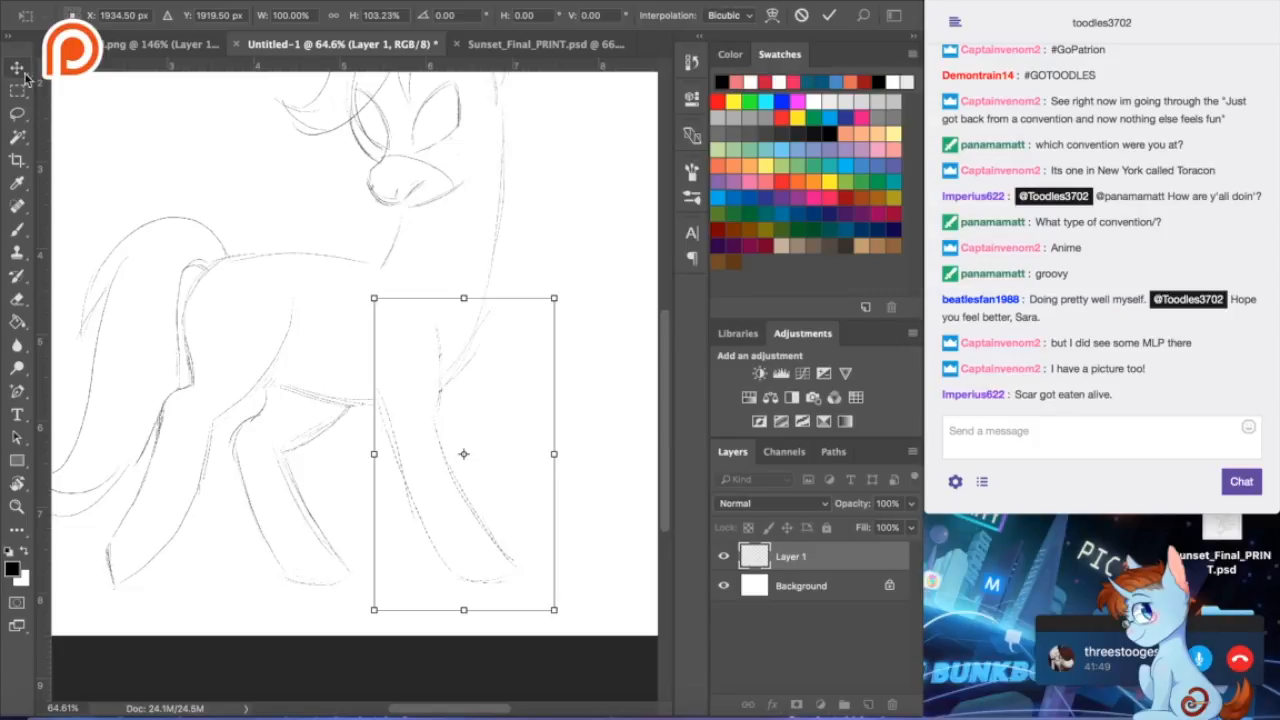
{"action": "left_click", "coordinate": [772, 242]}
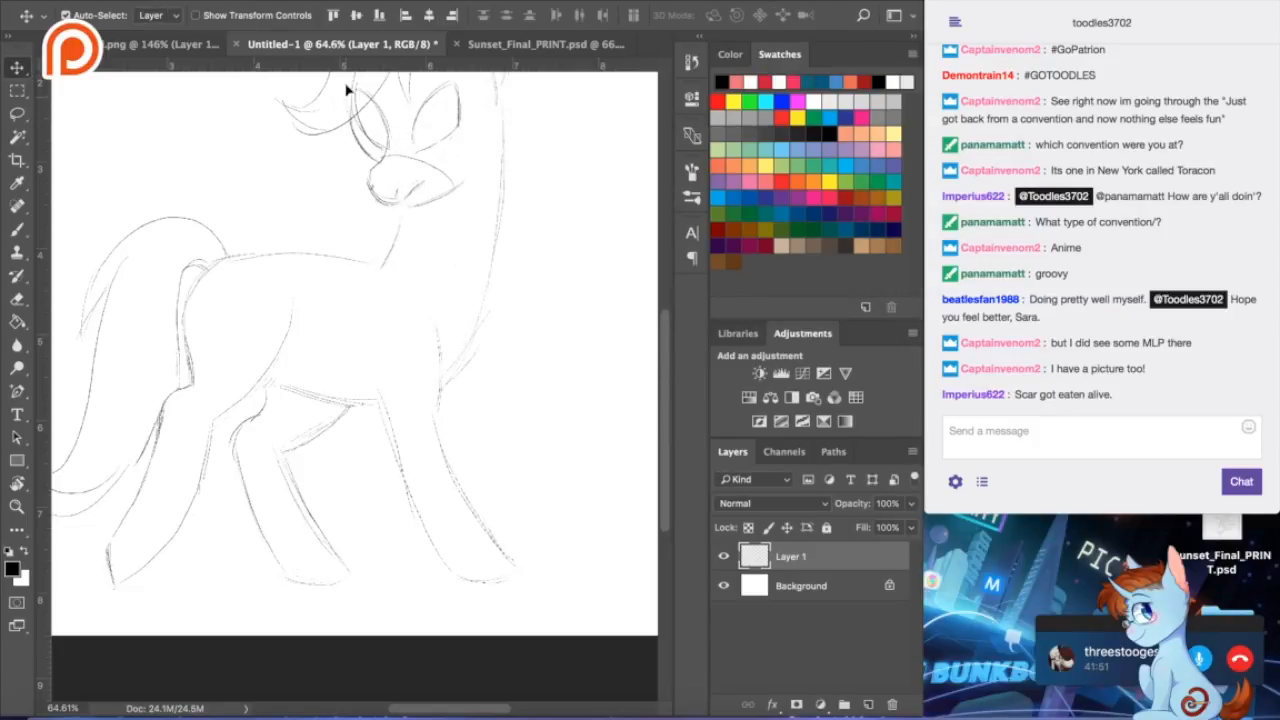
{"action": "left_click", "coordinate": [374, 0]}
{"action": "left_click", "coordinate": [390, 8]}
- Restroke the lower chest line above the planted front leg and erase its doubled outer line
{"action": "left_click", "coordinate": [17, 229]}
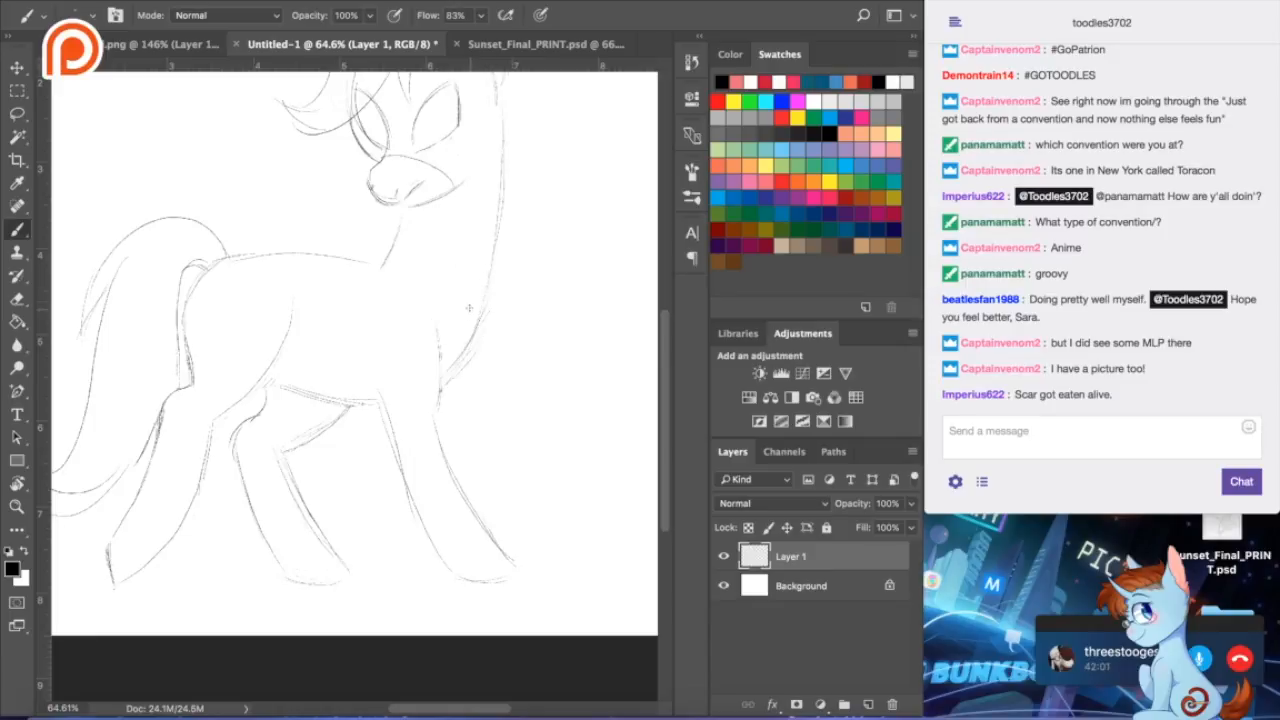
{"action": "left_click", "coordinate": [17, 298]}
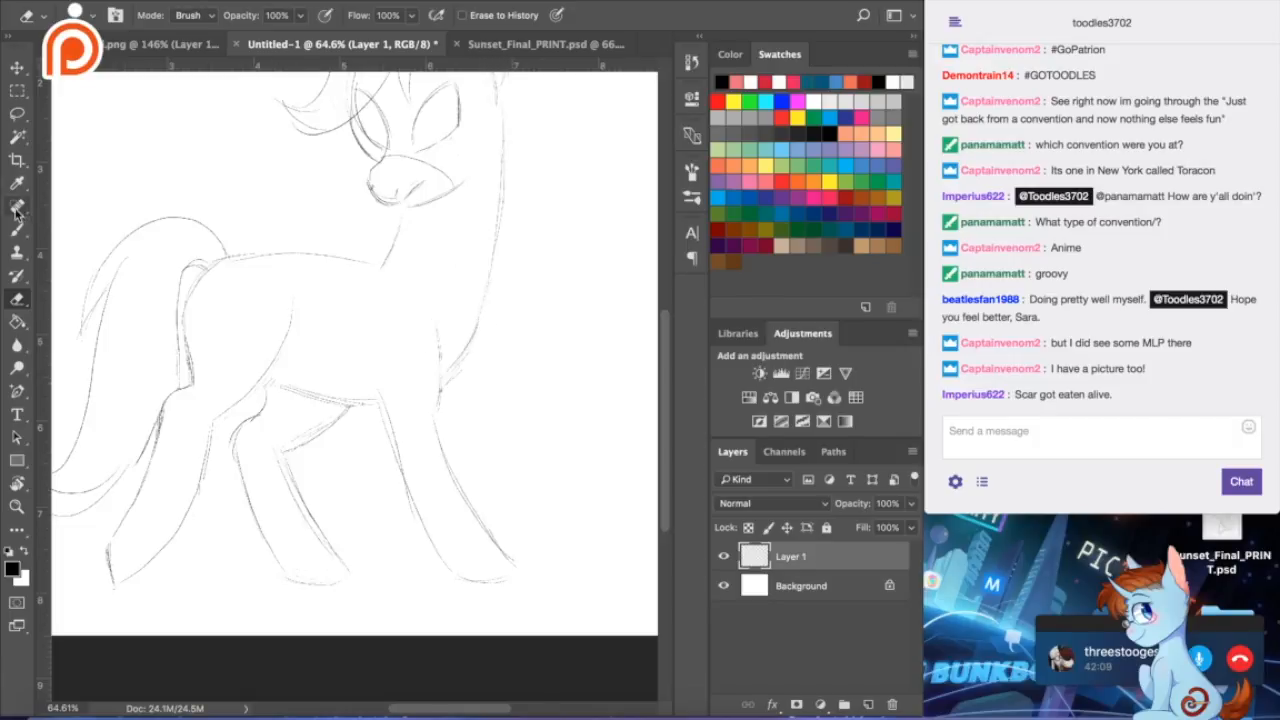
{"action": "left_click", "coordinate": [17, 229]}
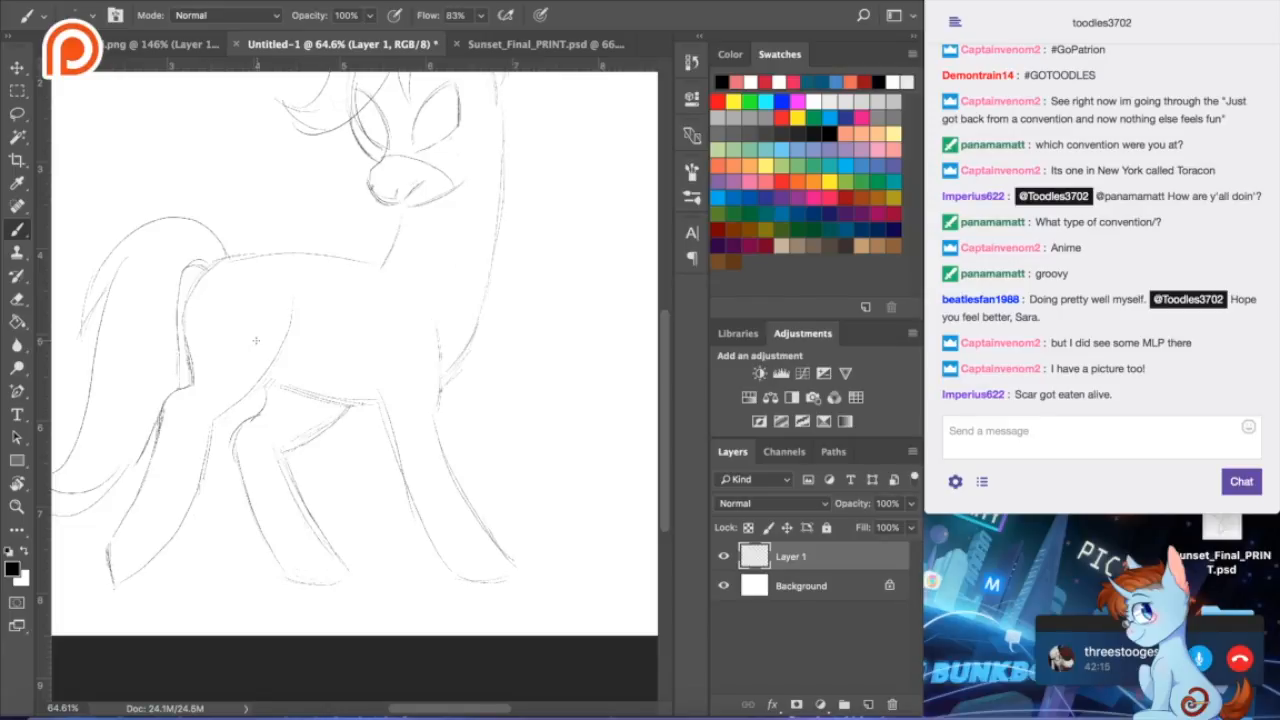
- Sketch the raised front leg extending forward from the chest, bent at the knee with the hoof hanging down
{"action": "mouse_move", "coordinate": [484, 338]}
{"action": "left_mouse_down"}
{"action": "mouse_move", "coordinate": [497, 387]}
{"action": "mouse_move", "coordinate": [480, 384]}
{"action": "mouse_move", "coordinate": [577, 383]}
{"action": "mouse_move", "coordinate": [545, 486]}
{"action": "left_mouse_up"}
{"action": "left_click_drag", "start_coordinate": [546, 398], "coordinate": [510, 476]}
{"action": "mouse_move", "coordinate": [534, 424]}
{"action": "left_mouse_down"}
{"action": "mouse_move", "coordinate": [508, 477]}
{"action": "mouse_move", "coordinate": [521, 461]}
{"action": "mouse_move", "coordinate": [528, 506]}
{"action": "mouse_move", "coordinate": [556, 474]}
{"action": "left_mouse_up"}
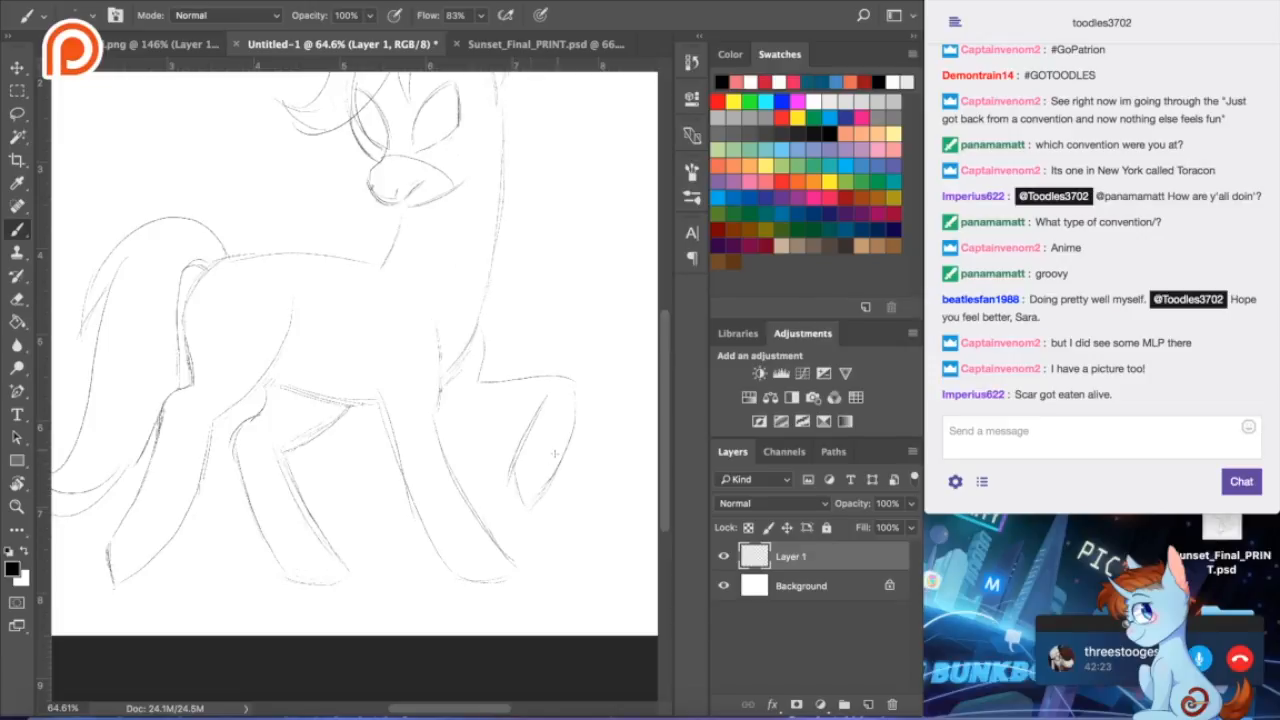
- Sketch the underside of the raised front leg and erase the line joining its top to the front of the chest
{"action": "left_click_drag", "start_coordinate": [446, 418], "coordinate": [518, 406]}
{"action": "key", "text": "e"}
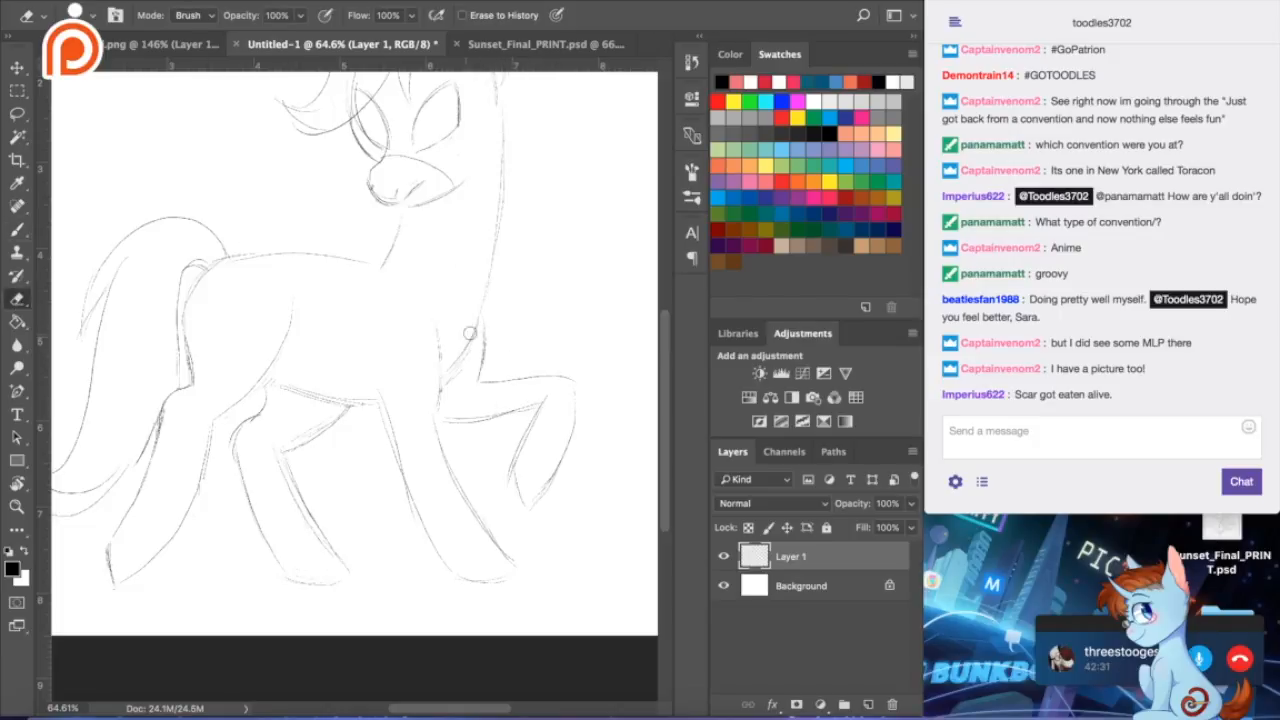
{"action": "left_click_drag", "start_coordinate": [488, 317], "coordinate": [482, 364]}
- Redraw the front chest line curving down into the top of the raised front leg, undoing strokes that miss
{"action": "left_click", "coordinate": [18, 231]}
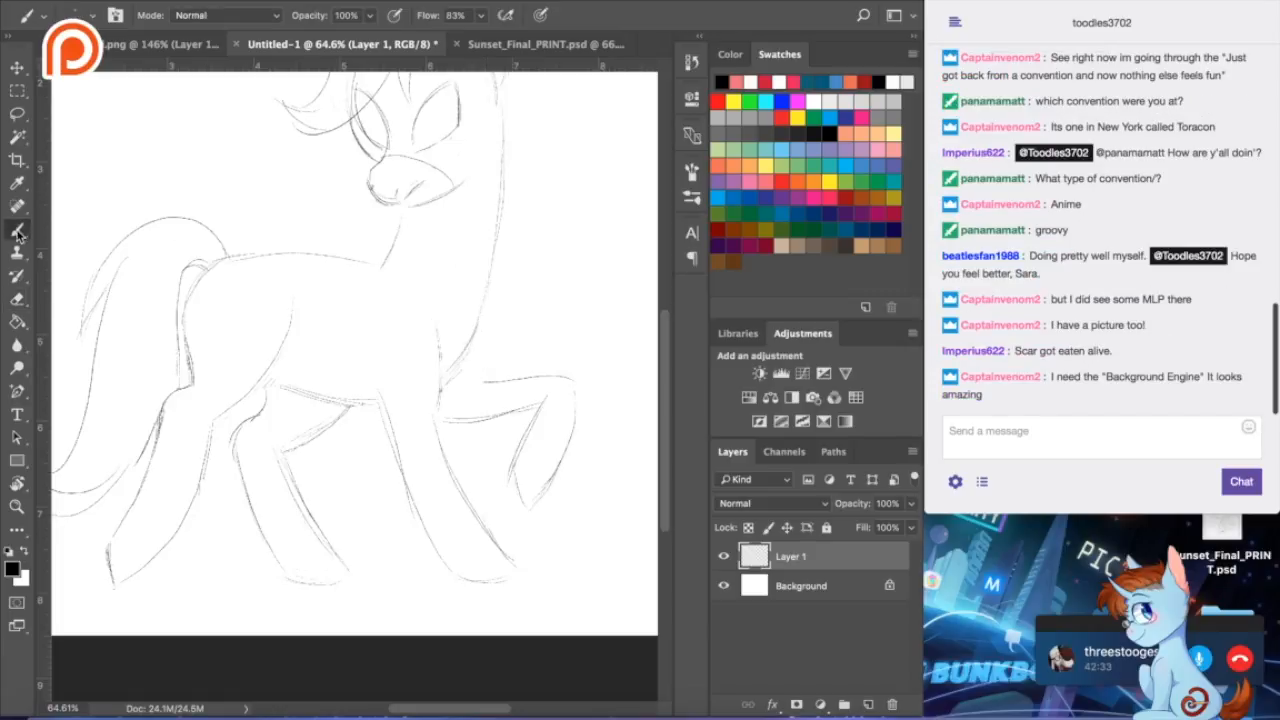
{"action": "left_click_drag", "start_coordinate": [482, 318], "coordinate": [476, 386]}
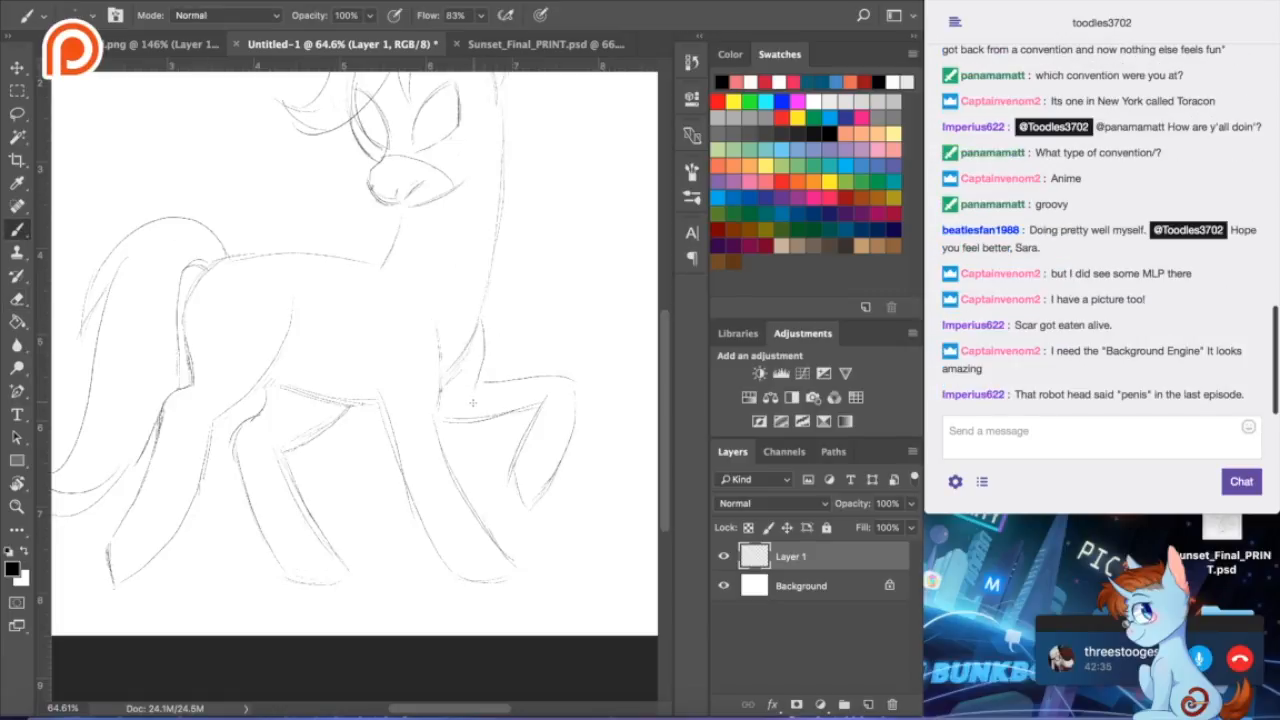
{"action": "key", "text": "ctrl+z"}
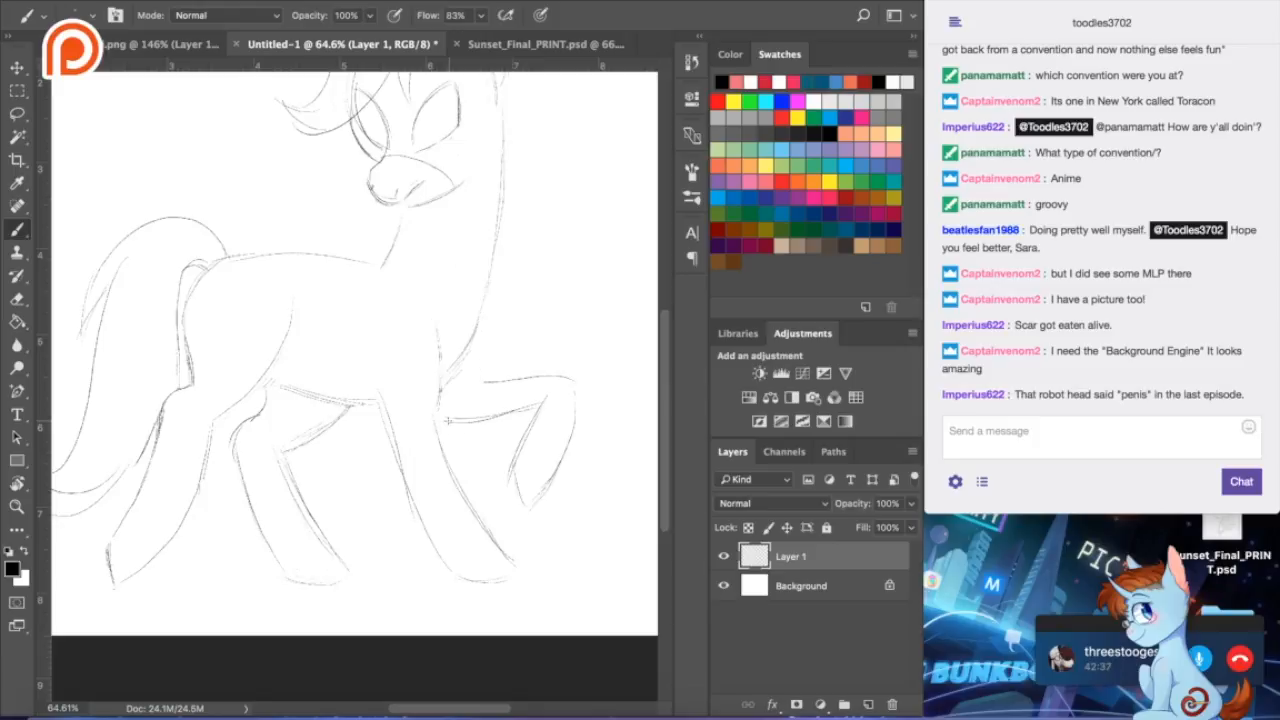
{"action": "left_click_drag", "start_coordinate": [485, 325], "coordinate": [484, 363]}
{"action": "key", "text": "ctrl+z"}
{"action": "left_click_drag", "start_coordinate": [482, 313], "coordinate": [474, 388]}
{"action": "key", "text": "e"}
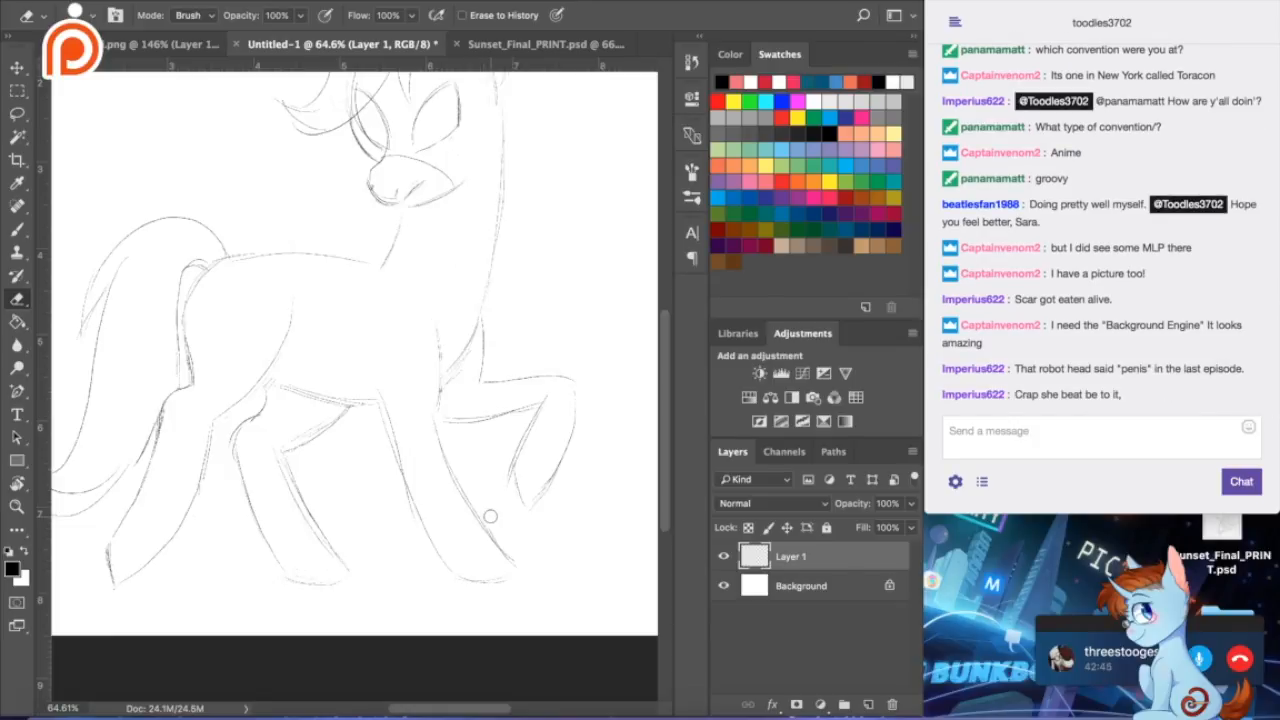
- Restroke the belly line from the hind leg's inner top toward the planted front leg
{"action": "left_click", "coordinate": [17, 228]}
{"action": "left_click", "coordinate": [265, 379]}
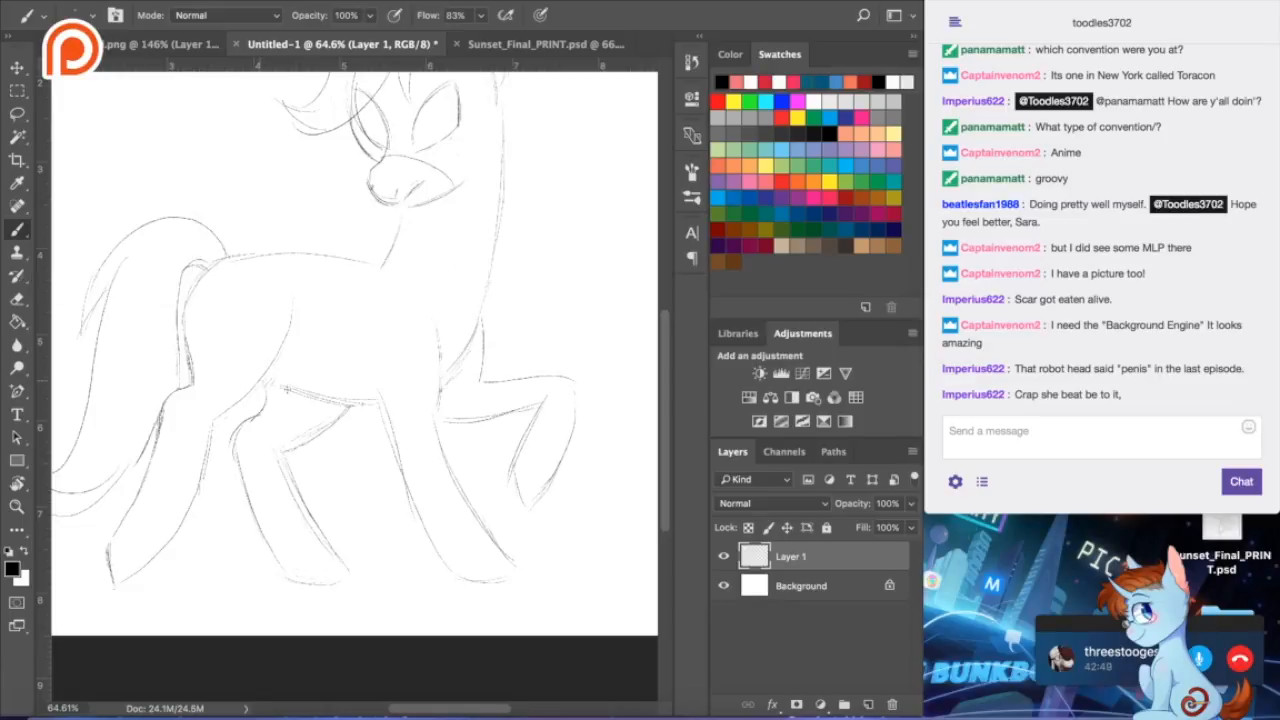
{"action": "left_click_drag", "start_coordinate": [265, 380], "coordinate": [368, 400]}
{"action": "left_click", "coordinate": [17, 298]}
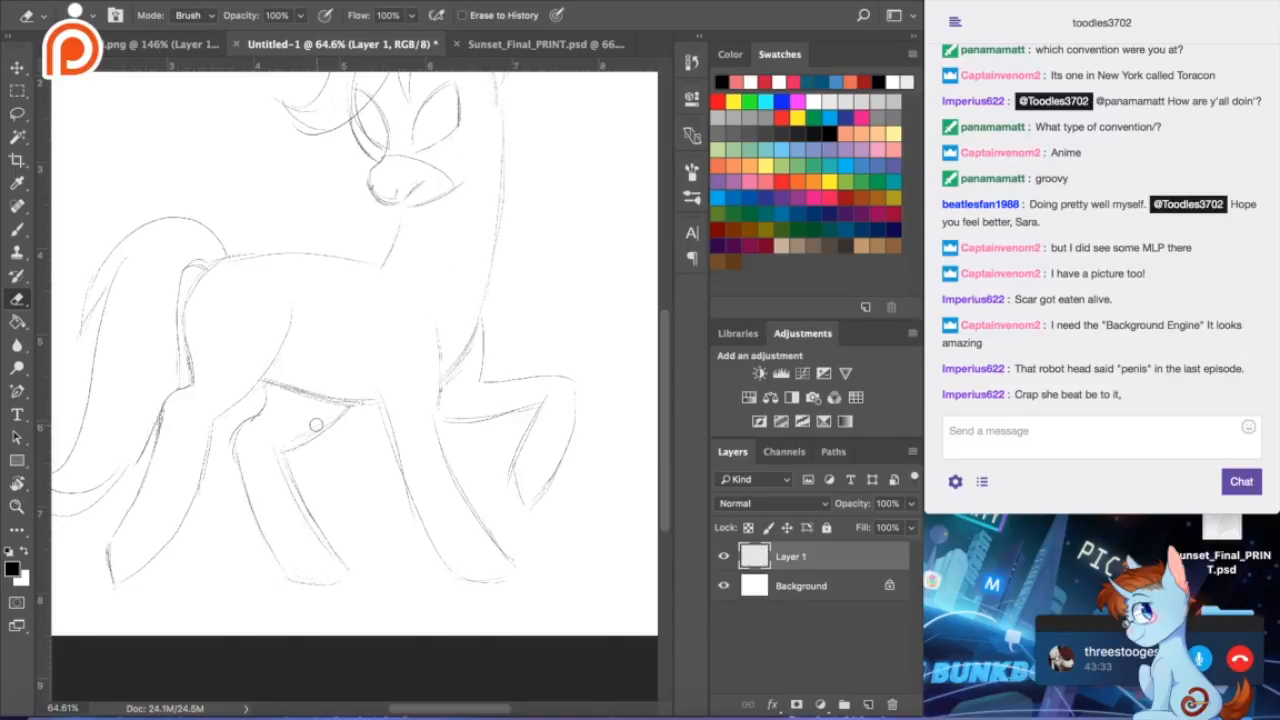
- Touch up the back edge of the raised front hoof and erase stray sketch lines around the front legs
{"action": "left_click", "coordinate": [17, 229]}
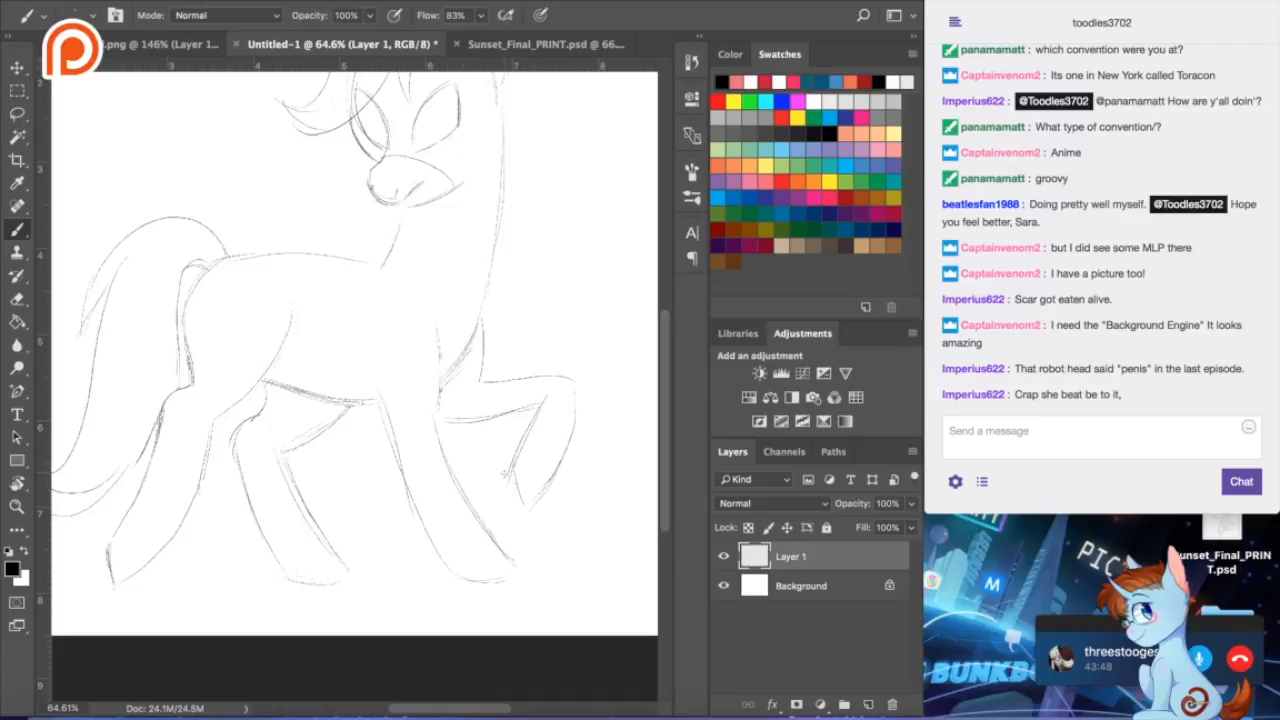
{"action": "key", "text": "e"}
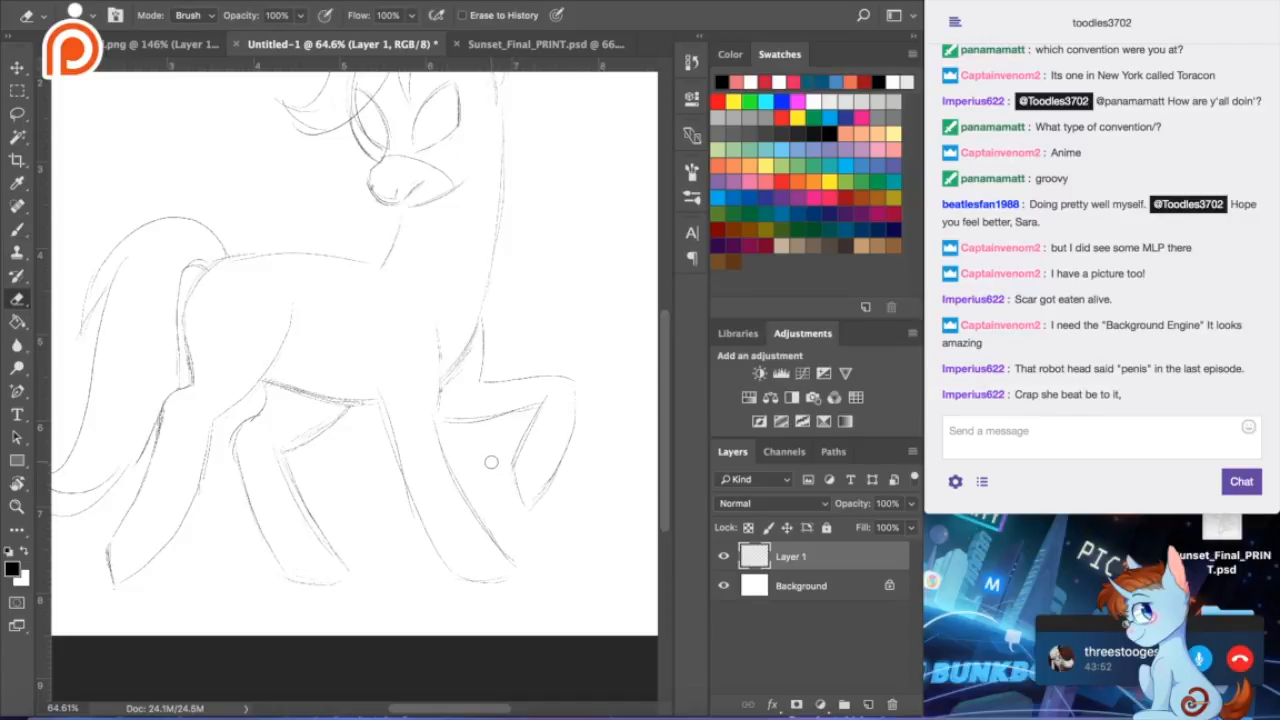
{"action": "left_click", "coordinate": [16, 229]}
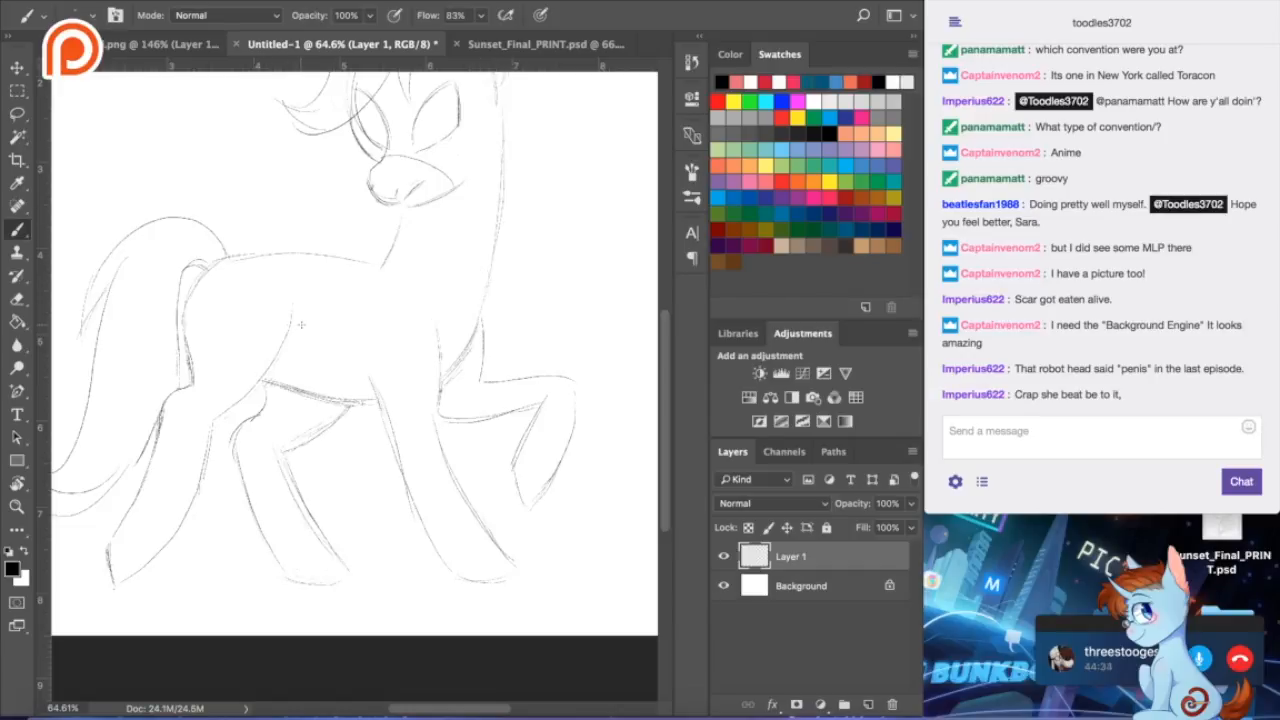
- Add a new layer above the body sketch and study the circled pony's wing in the reference image
{"action": "scroll", "coordinate": [382, 293], "scroll_direction": "down", "scroll_amount": 3}
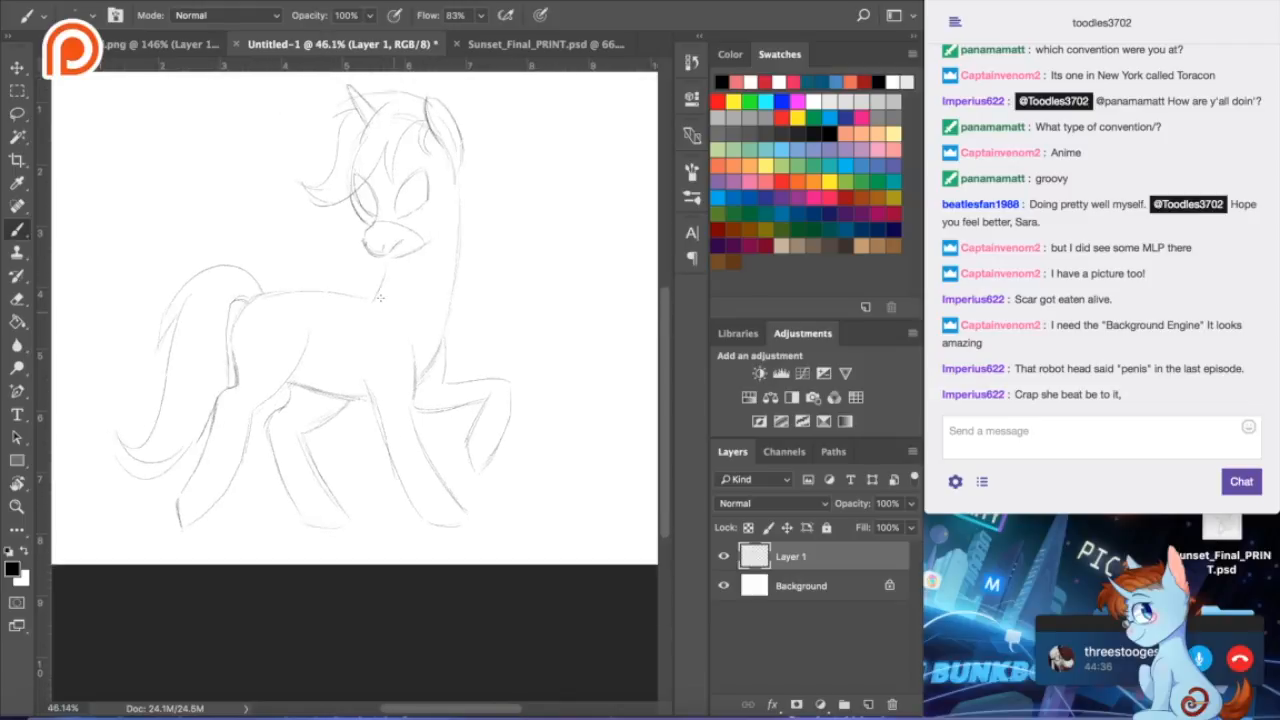
{"action": "scroll", "coordinate": [377, 300], "scroll_direction": "up", "scroll_amount": 2}
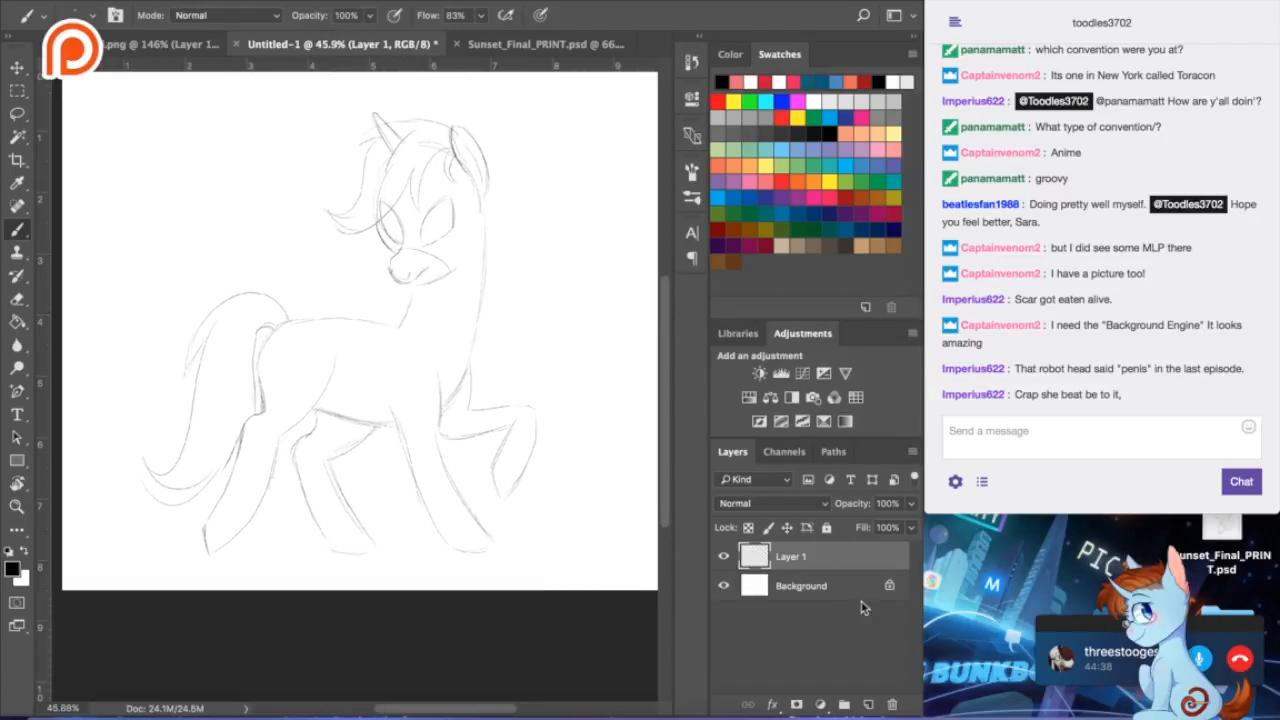
{"action": "left_click", "coordinate": [867, 705]}
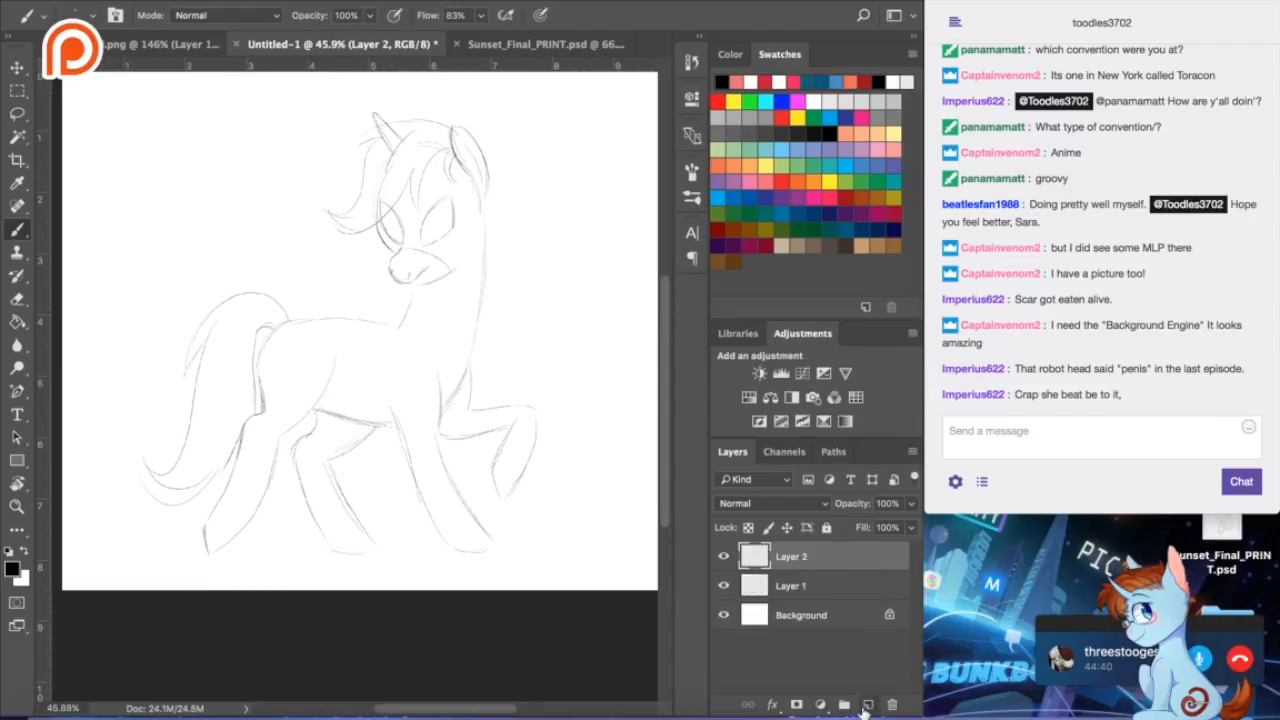
{"action": "left_click", "coordinate": [165, 44]}
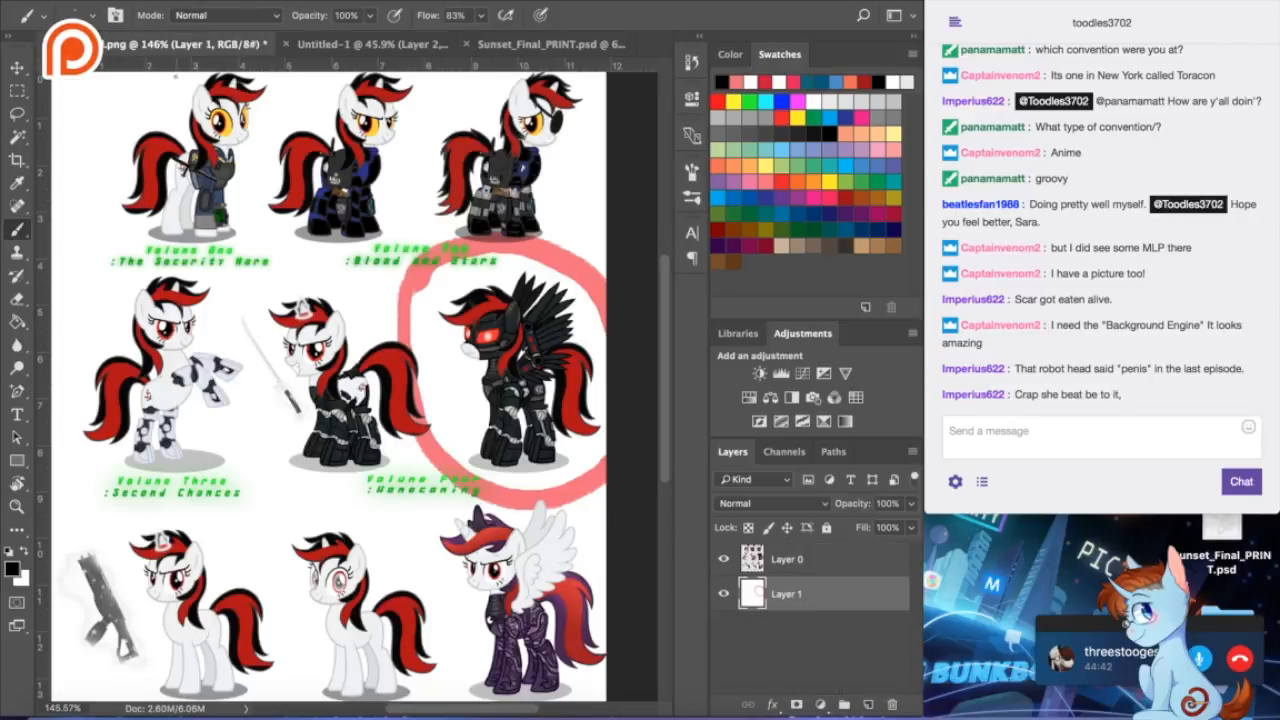
{"action": "left_click", "coordinate": [330, 46]}
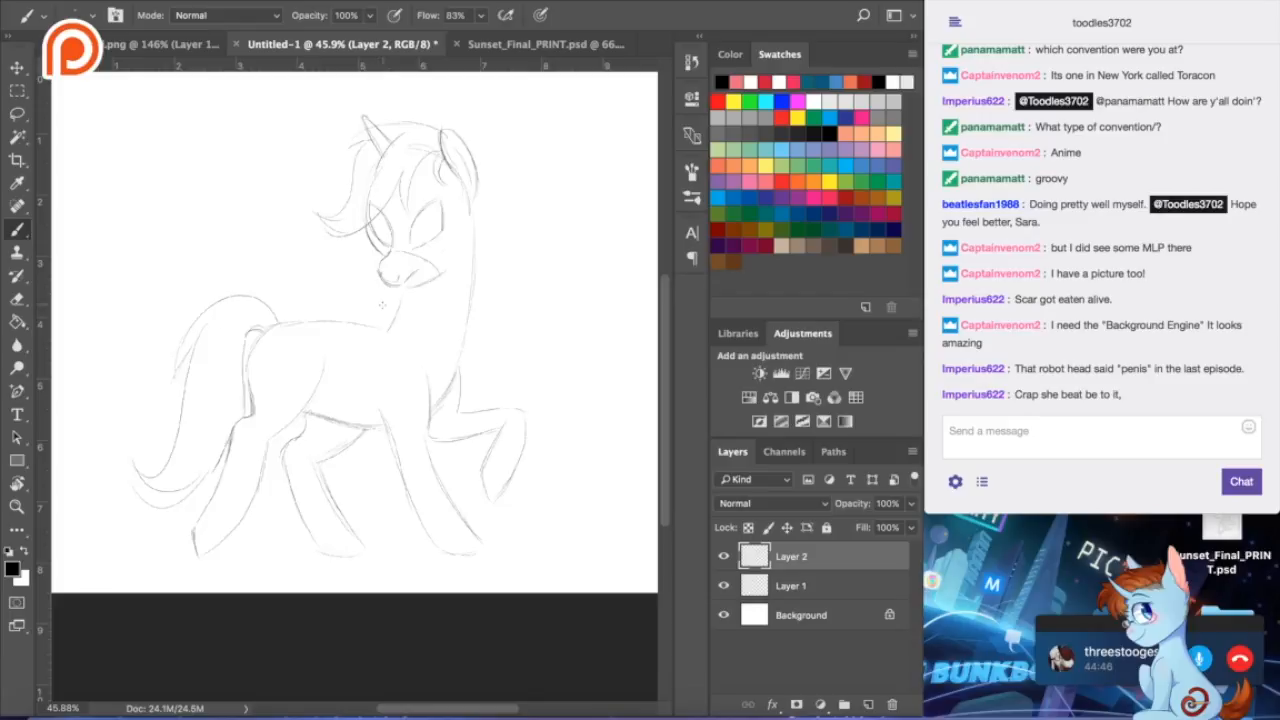
{"action": "left_click", "coordinate": [192, 50]}
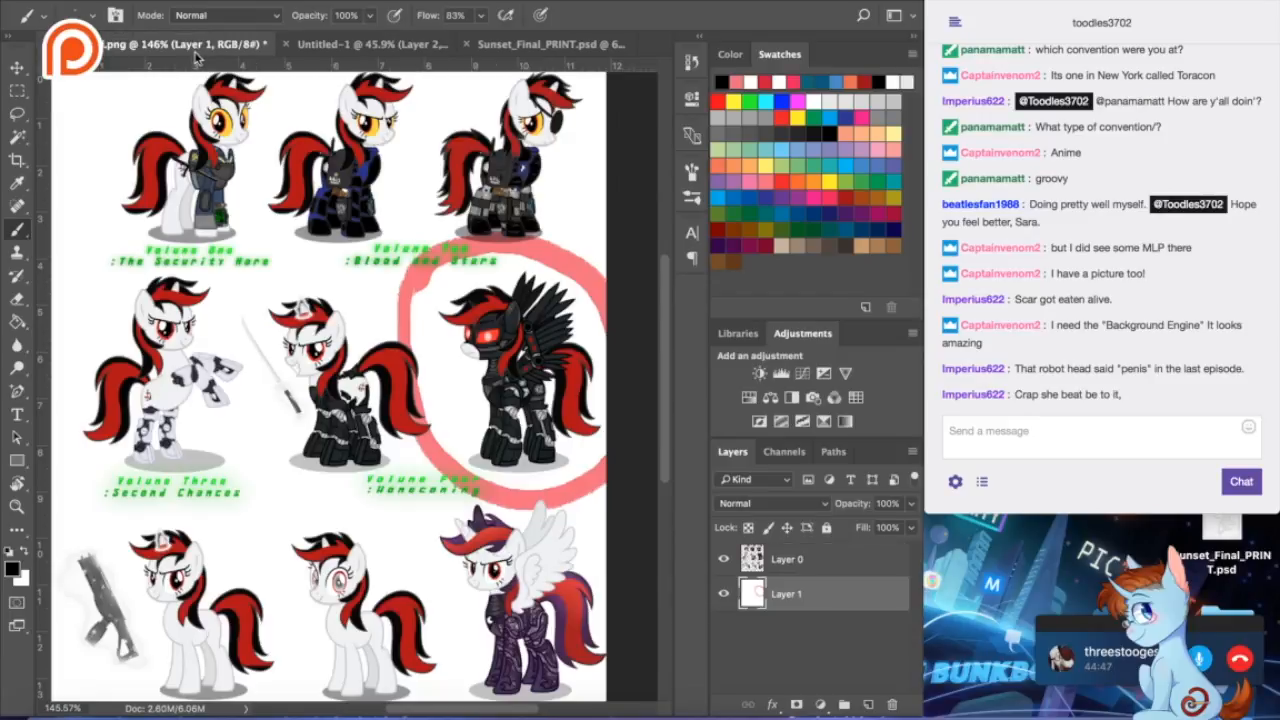
{"action": "left_click", "coordinate": [318, 44]}
- Sketch the wing frame rising from the shoulder: two jointed bars, round joints and a curved top feather edge, checking the reference
{"action": "left_click_drag", "start_coordinate": [343, 245], "coordinate": [376, 332]}
{"action": "left_click_drag", "start_coordinate": [362, 138], "coordinate": [218, 200]}
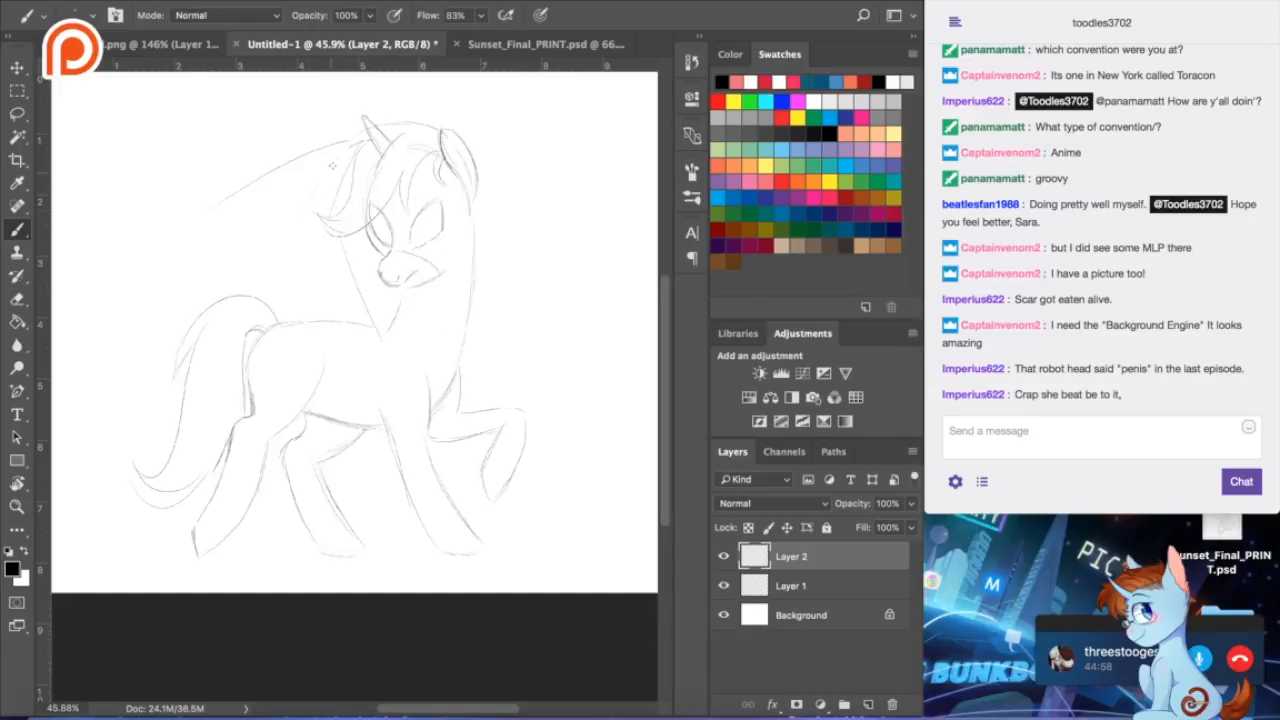
{"action": "mouse_move", "coordinate": [341, 143]}
{"action": "left_mouse_down"}
{"action": "mouse_move", "coordinate": [310, 217]}
{"action": "mouse_move", "coordinate": [337, 226]}
{"action": "mouse_move", "coordinate": [328, 214]}
{"action": "mouse_move", "coordinate": [340, 292]}
{"action": "mouse_move", "coordinate": [353, 323]}
{"action": "mouse_move", "coordinate": [377, 333]}
{"action": "left_mouse_up"}
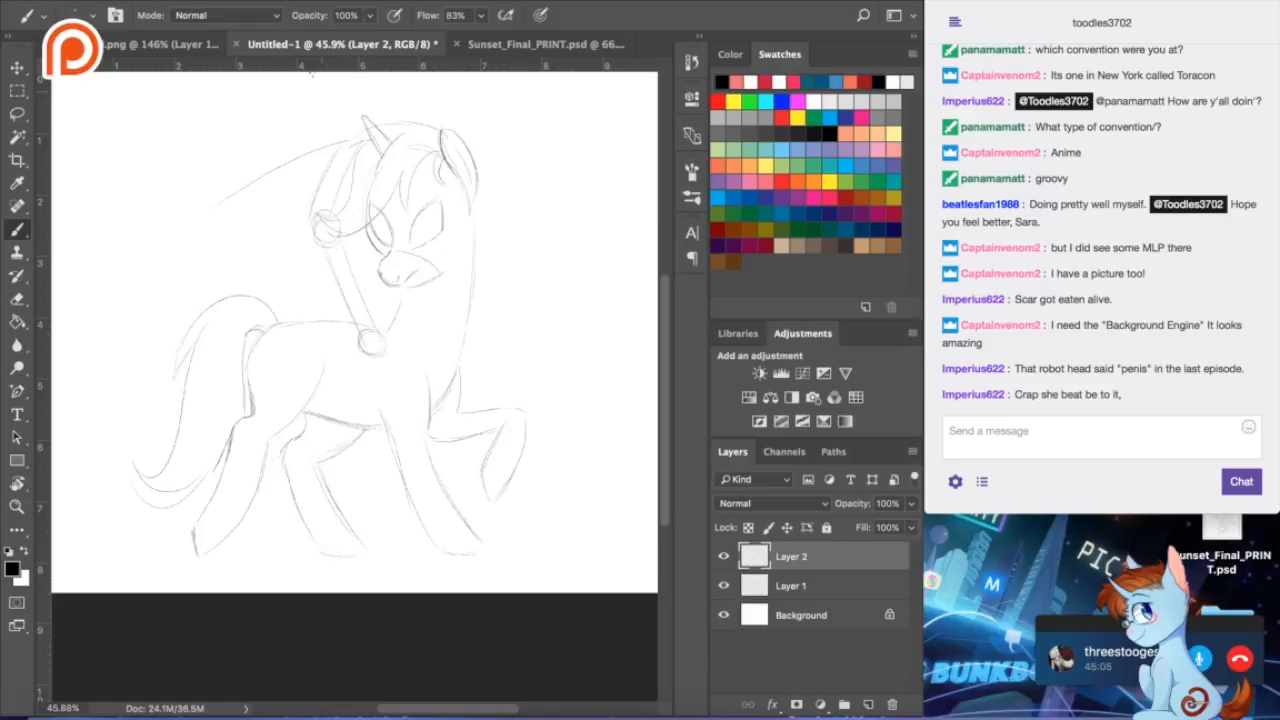
{"action": "left_click", "coordinate": [175, 44]}
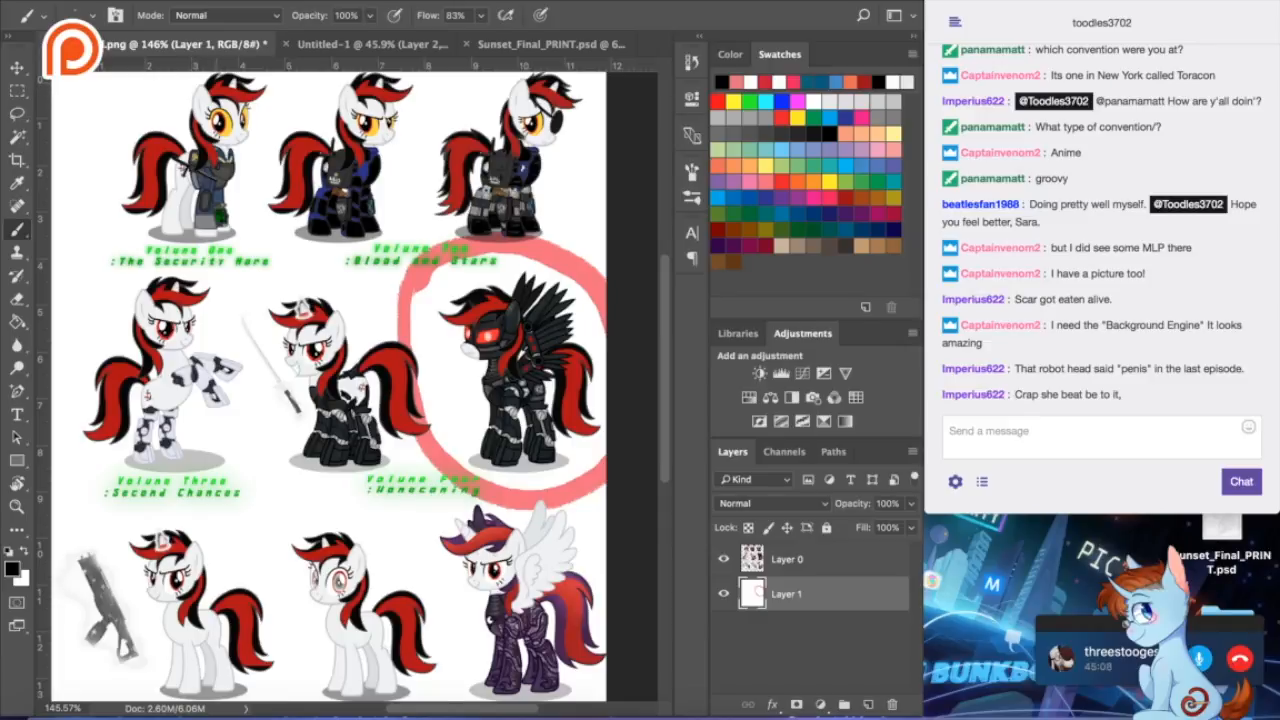
{"action": "left_click", "coordinate": [300, 44]}
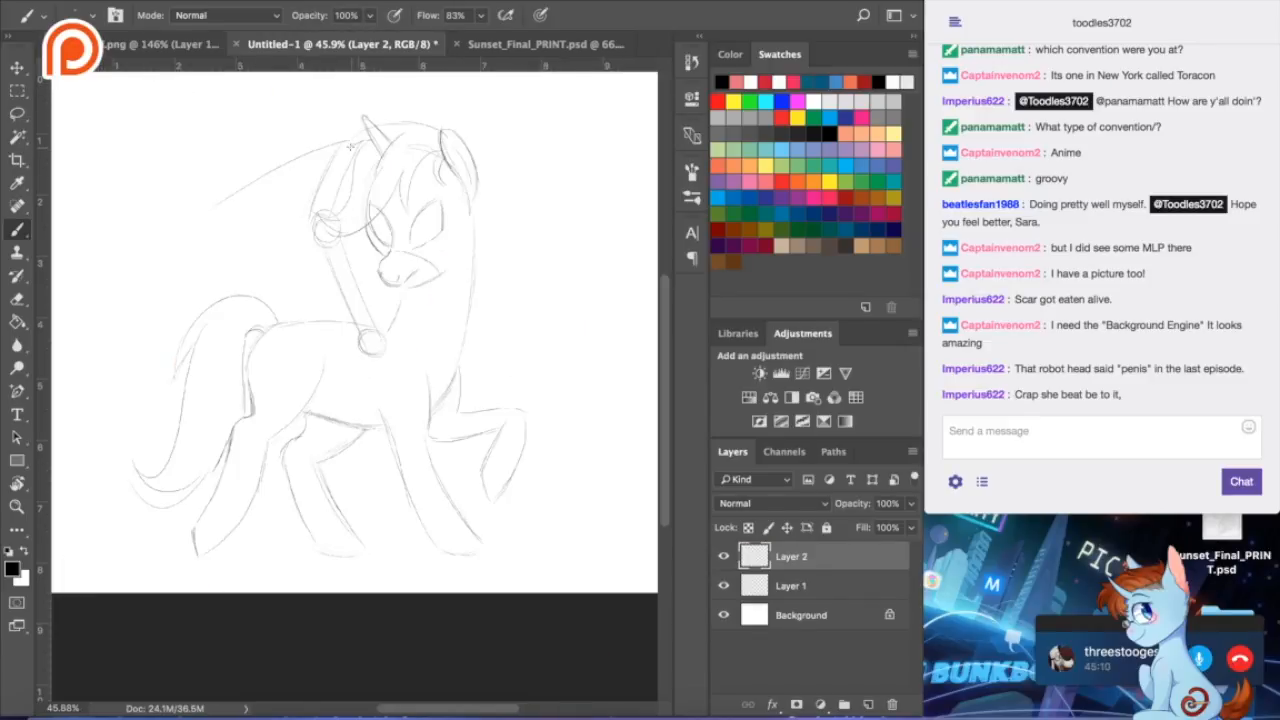
{"action": "mouse_move", "coordinate": [348, 140]}
{"action": "left_mouse_down"}
{"action": "mouse_move", "coordinate": [334, 148]}
{"action": "mouse_move", "coordinate": [350, 150]}
{"action": "left_mouse_up"}
- Erase the overlapping circle and bar lines around the wing's upper and middle joints
{"action": "left_click", "coordinate": [12, 302]}
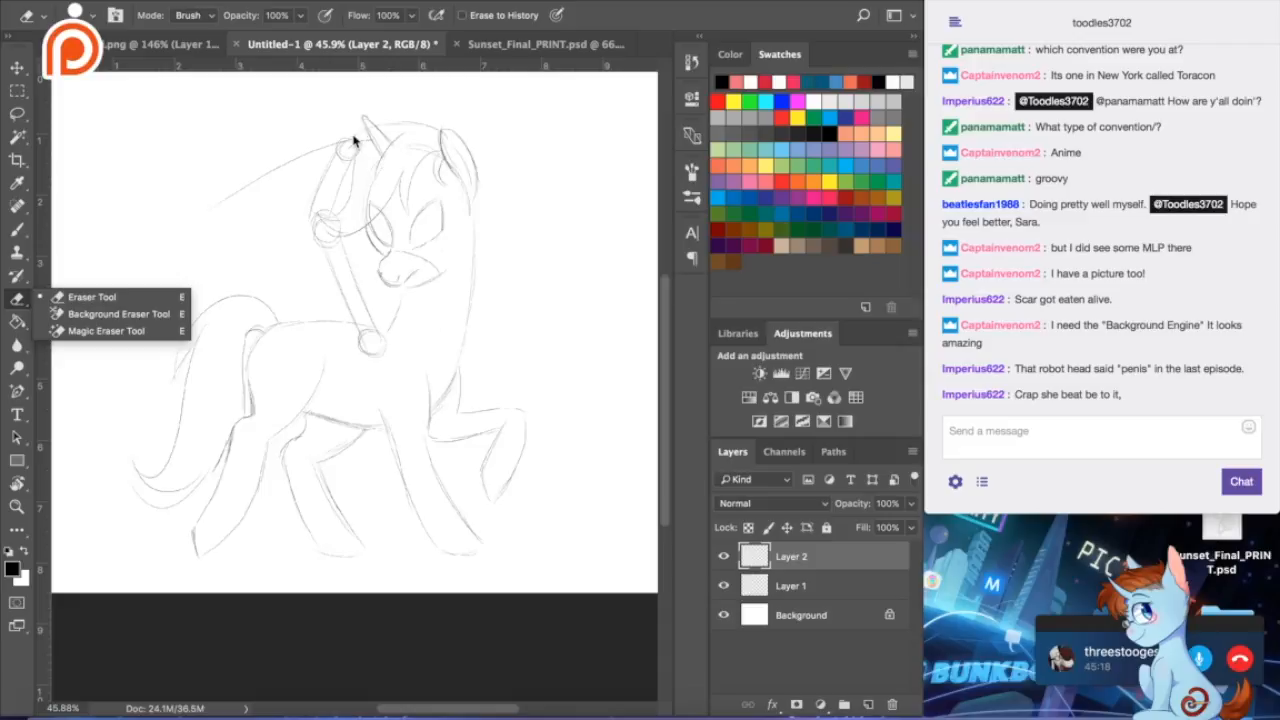
{"action": "left_click", "coordinate": [11, 302]}
{"action": "left_click_drag", "start_coordinate": [354, 142], "coordinate": [361, 136]}
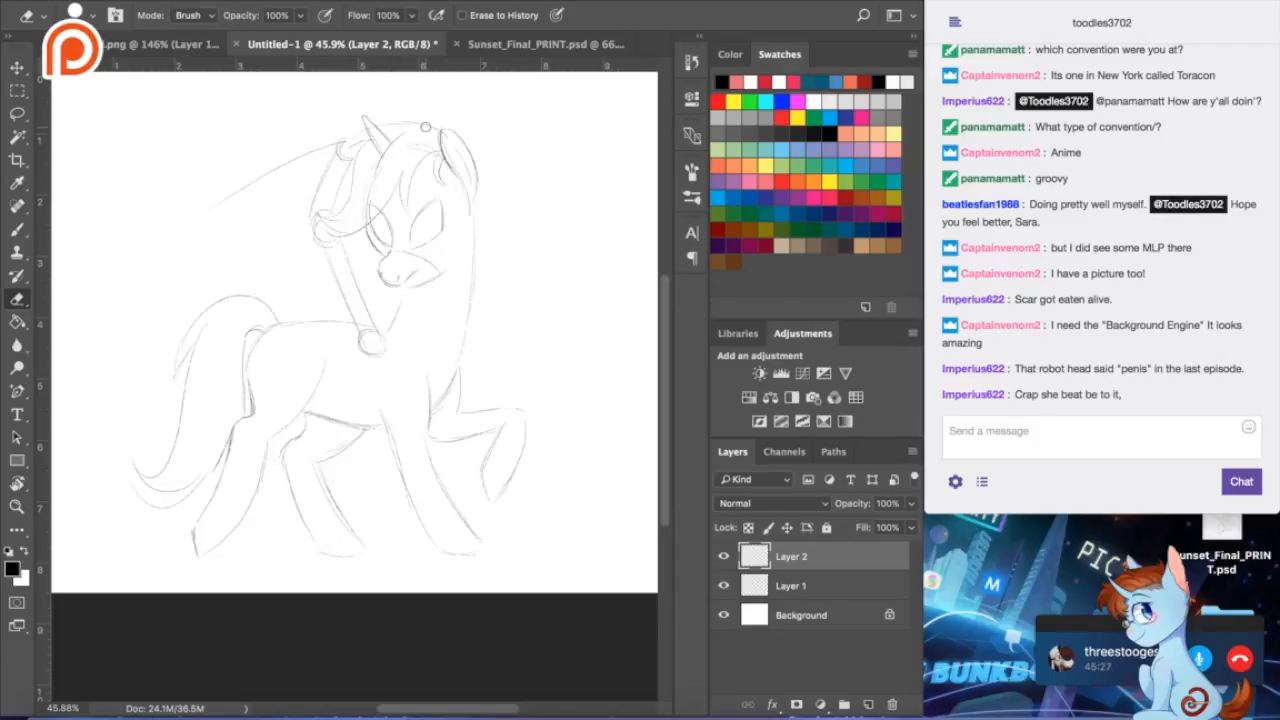
- Check the reference wing again and sketch the first pointed feathers fanning backward along the wing frame down to the shoulder
{"action": "left_click", "coordinate": [17, 229]}
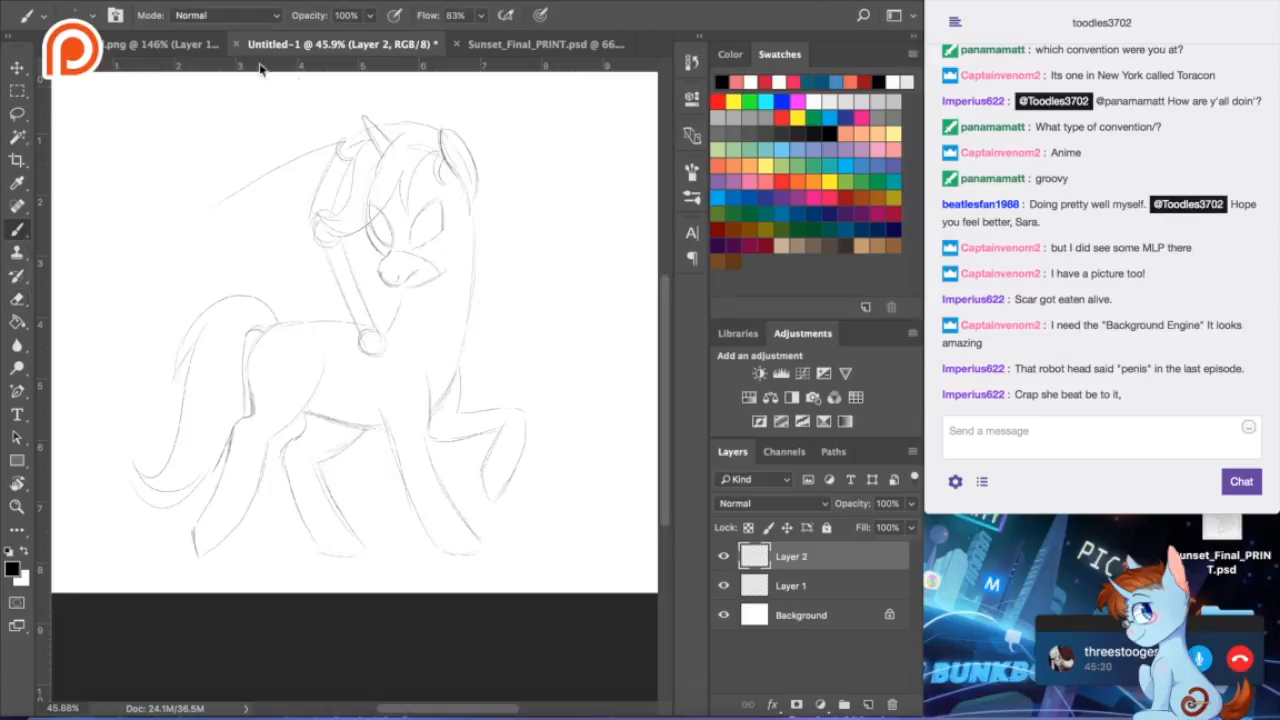
{"action": "left_click", "coordinate": [200, 44]}
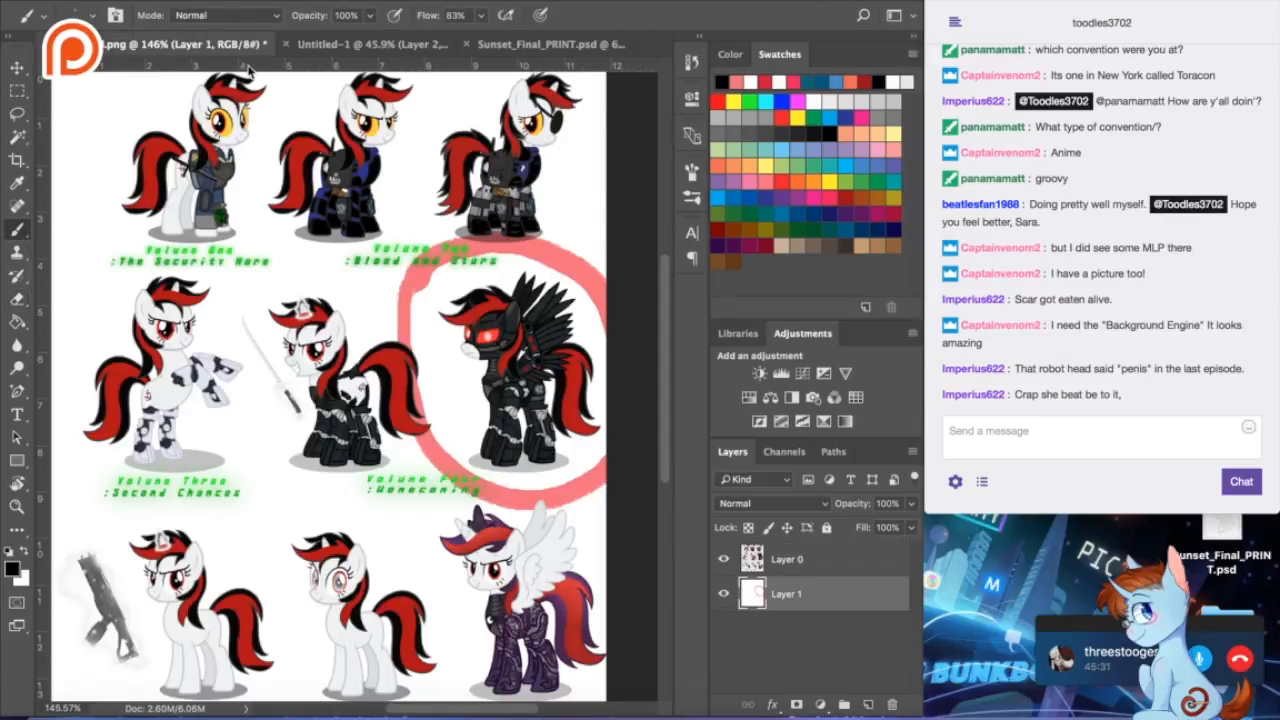
{"action": "left_click", "coordinate": [344, 44]}
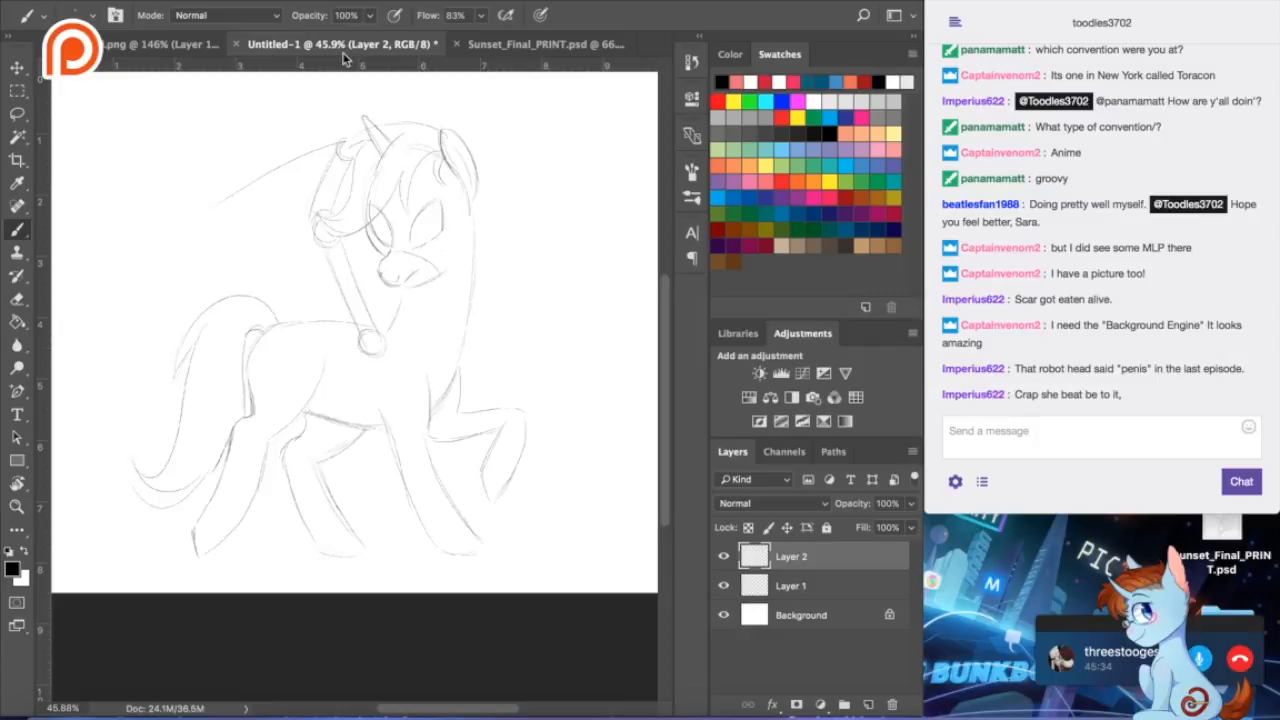
{"action": "left_click_drag", "start_coordinate": [209, 214], "coordinate": [272, 188]}
{"action": "mouse_move", "coordinate": [224, 224]}
{"action": "left_mouse_down"}
{"action": "mouse_move", "coordinate": [310, 204]}
{"action": "mouse_move", "coordinate": [311, 229]}
{"action": "mouse_move", "coordinate": [259, 282]}
{"action": "left_mouse_up"}
{"action": "mouse_move", "coordinate": [297, 258]}
{"action": "left_mouse_down"}
{"action": "mouse_move", "coordinate": [271, 277]}
{"action": "mouse_move", "coordinate": [276, 296]}
{"action": "mouse_move", "coordinate": [299, 291]}
{"action": "mouse_move", "coordinate": [285, 309]}
{"action": "left_mouse_up"}
{"action": "mouse_move", "coordinate": [350, 293]}
{"action": "left_mouse_down"}
{"action": "mouse_move", "coordinate": [288, 318]}
{"action": "mouse_move", "coordinate": [351, 322]}
{"action": "left_mouse_up"}
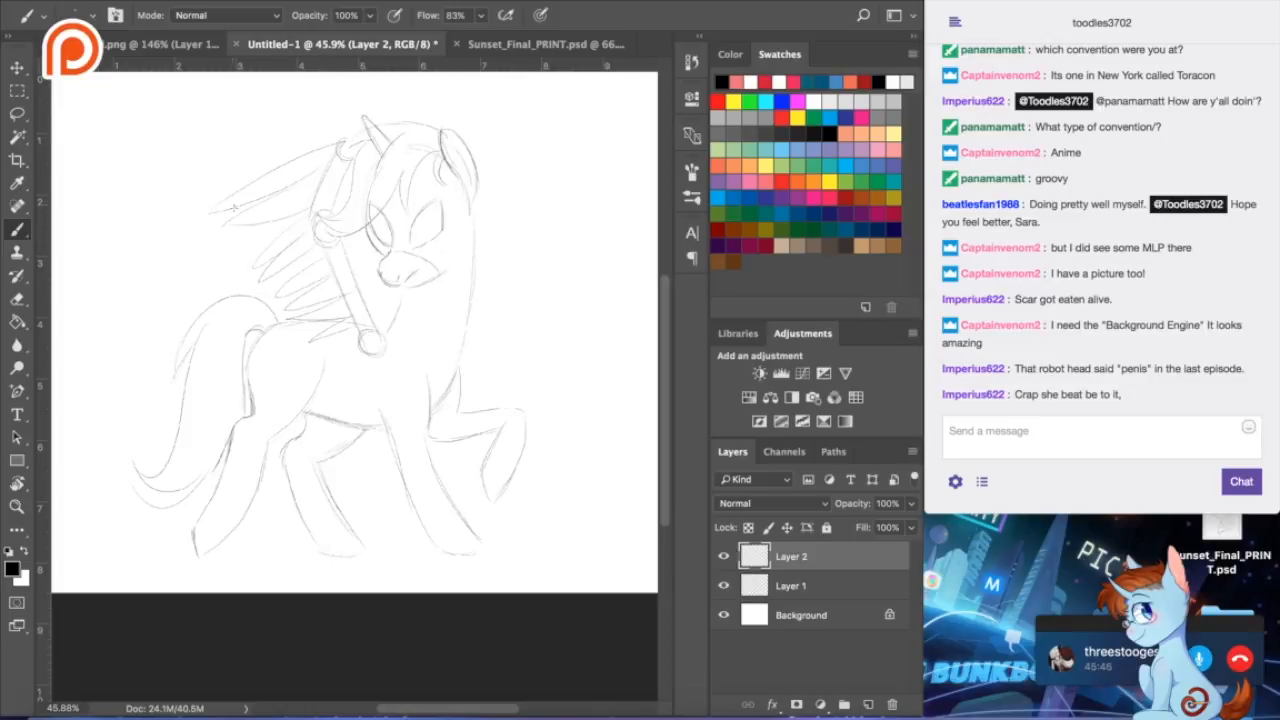
- Sketch the long outer feathers between the wing's top edge and the shorter lower feathers, and erase stray marks
{"action": "left_click_drag", "start_coordinate": [222, 216], "coordinate": [176, 256]}
{"action": "left_click_drag", "start_coordinate": [258, 240], "coordinate": [188, 272]}
{"action": "left_click", "coordinate": [17, 298]}
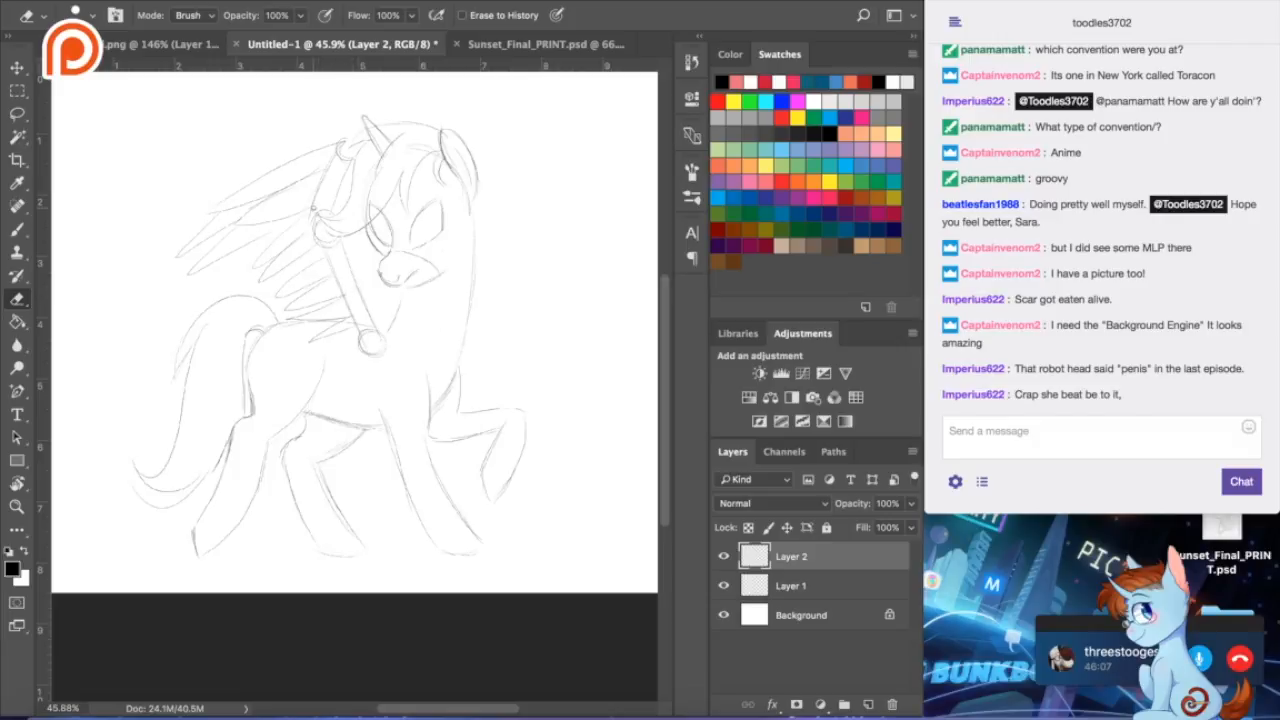
{"action": "key", "text": "b"}
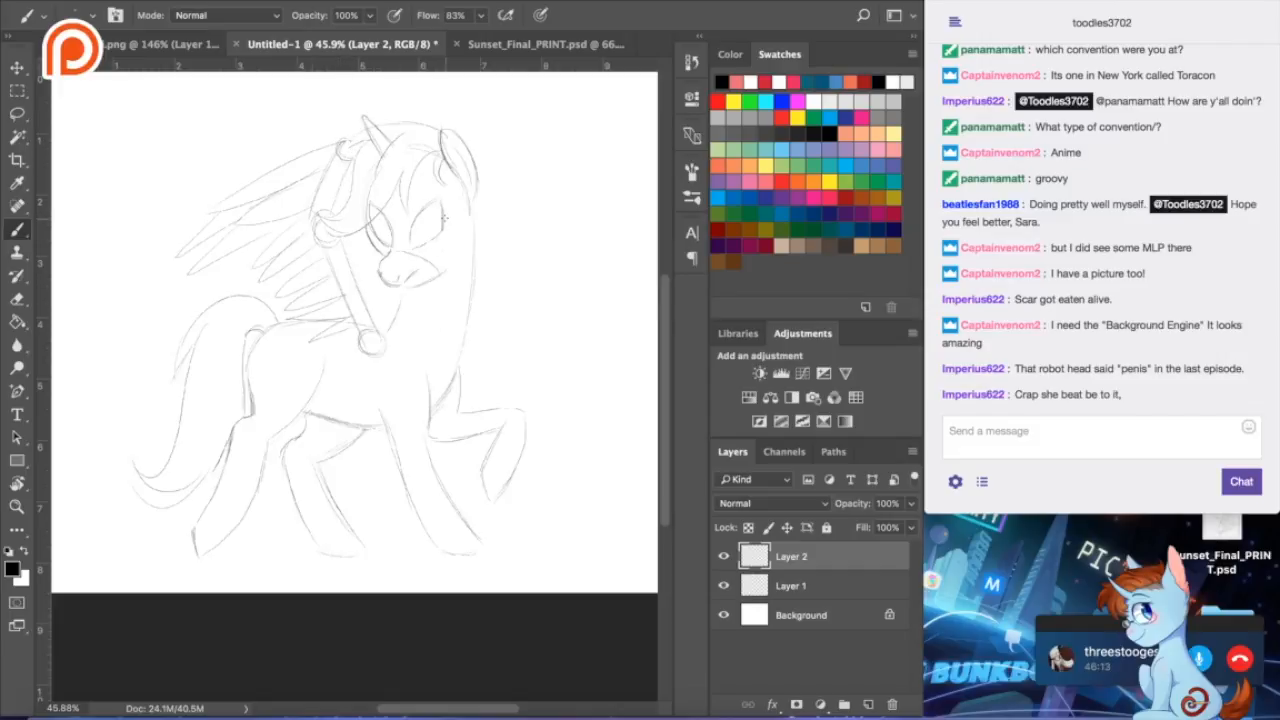
- Duplicate the wing layer within the same document as Layer 2 copy
{"action": "right_click", "coordinate": [812, 565]}
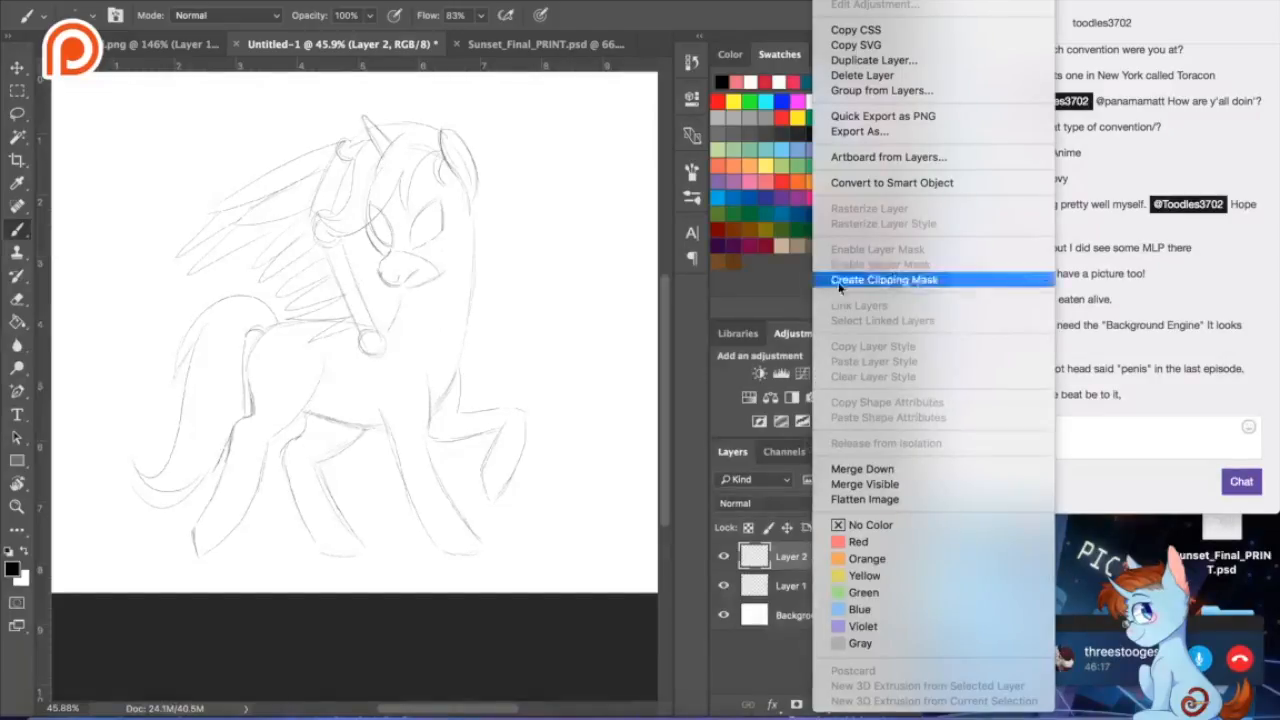
{"action": "left_click", "coordinate": [850, 55]}
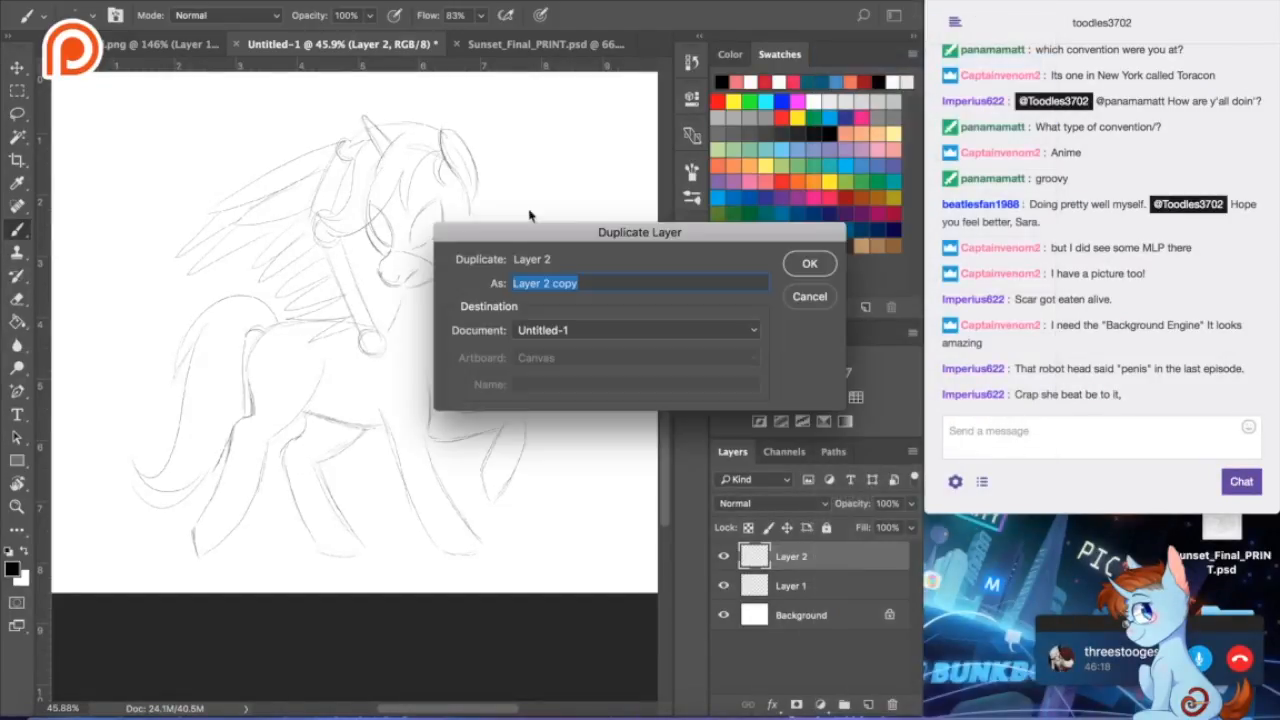
{"action": "left_click", "coordinate": [809, 263]}
- Nudge the duplicated wing horizontally toward the pony's head until its base sits clearly in front of the original wing's base
{"action": "left_click", "coordinate": [17, 67]}
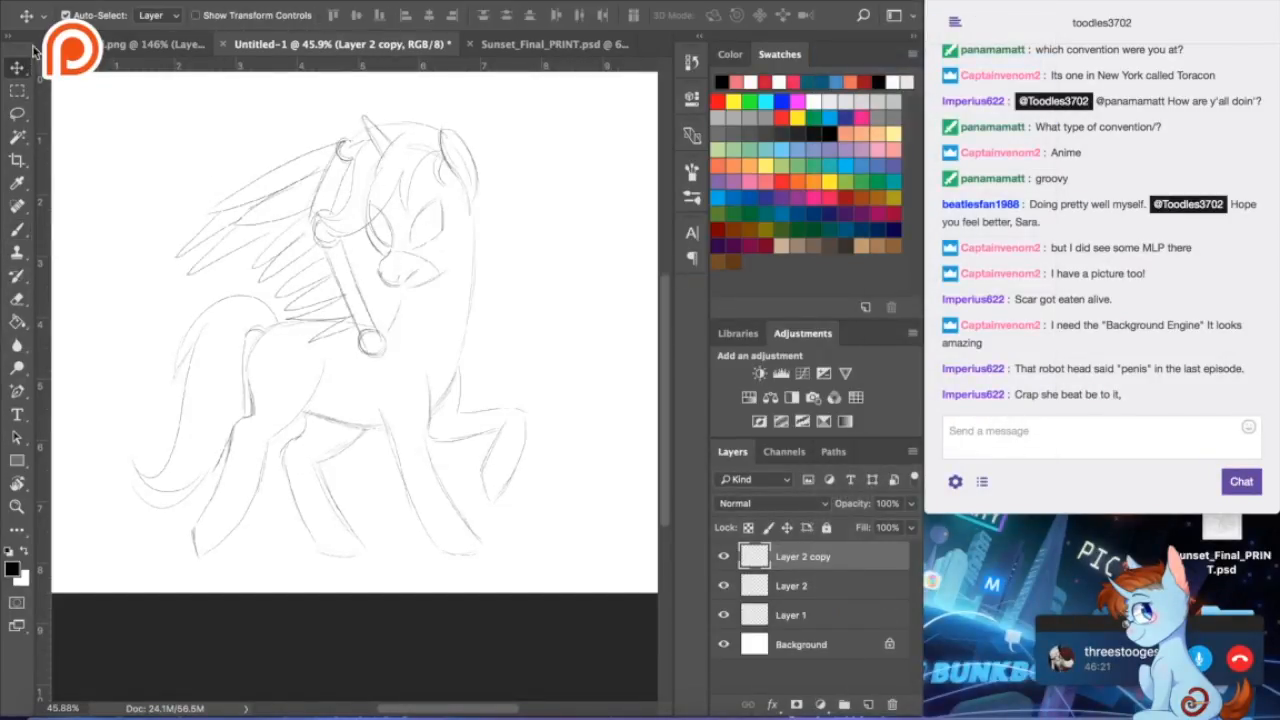
{"action": "key", "text": "shift+Right"}
{"action": "key", "text": "shift+Right"}
{"action": "key", "text": "shift+Right"}
{"action": "key", "text": "shift+Right"}
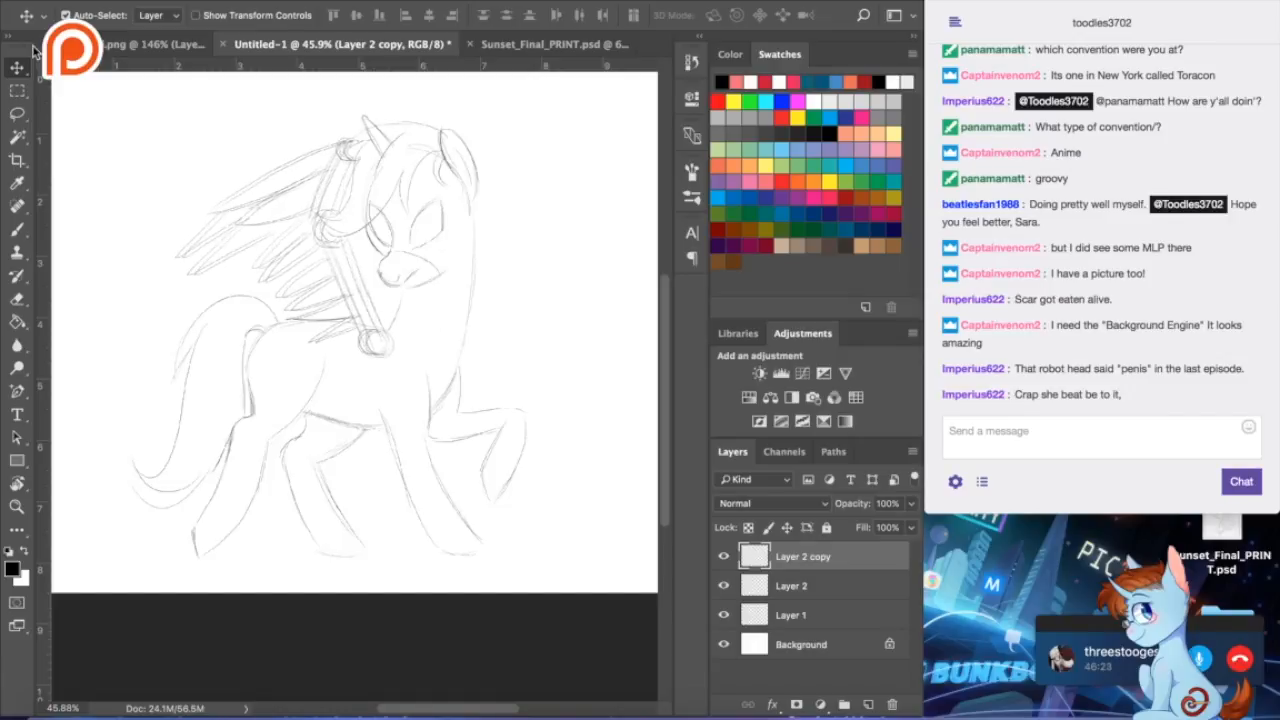
{"action": "key", "text": "shift+Right"}
{"action": "key", "text": "shift+Right"}
{"action": "key", "text": "shift+Right"}
{"action": "key", "text": "shift+Right"}
{"action": "key", "text": "shift+Right"}
{"action": "key", "text": "shift+Right"}
{"action": "key", "text": "shift+Right"}
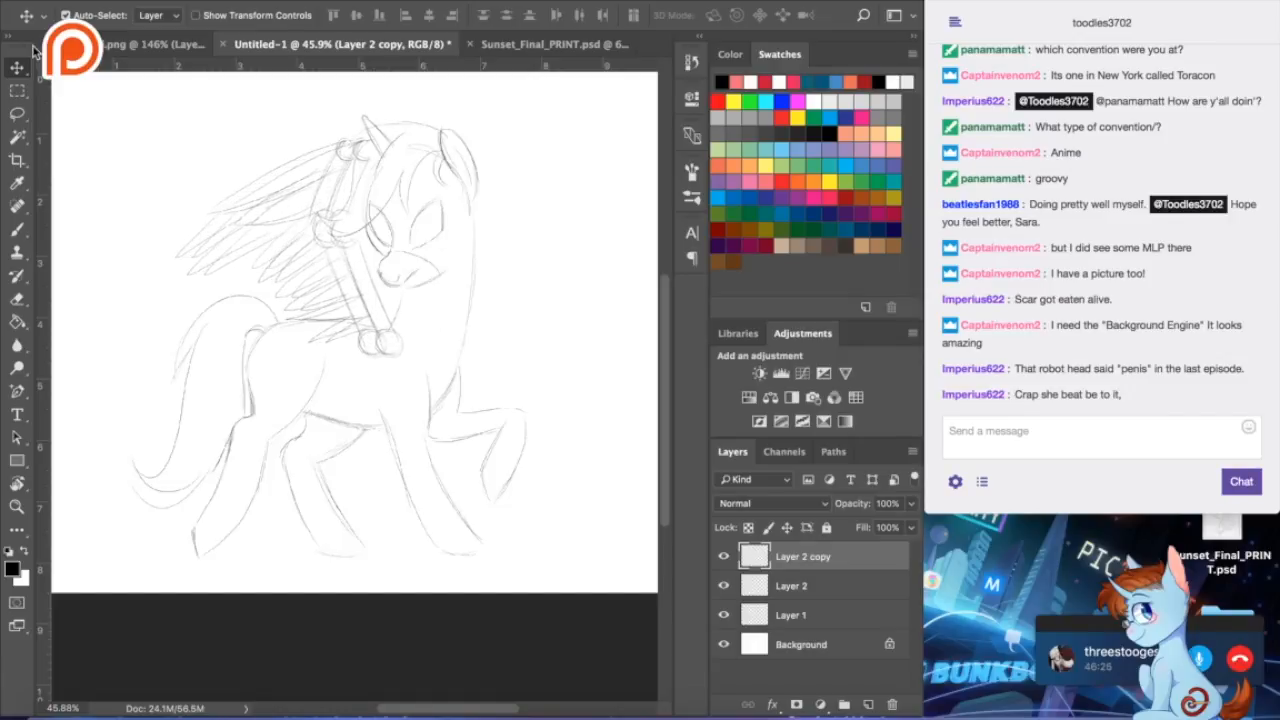
{"action": "key", "text": "shift+Right"}
{"action": "key", "text": "shift+Right"}
{"action": "key", "text": "shift+Right"}
{"action": "key", "text": "shift+Right"}
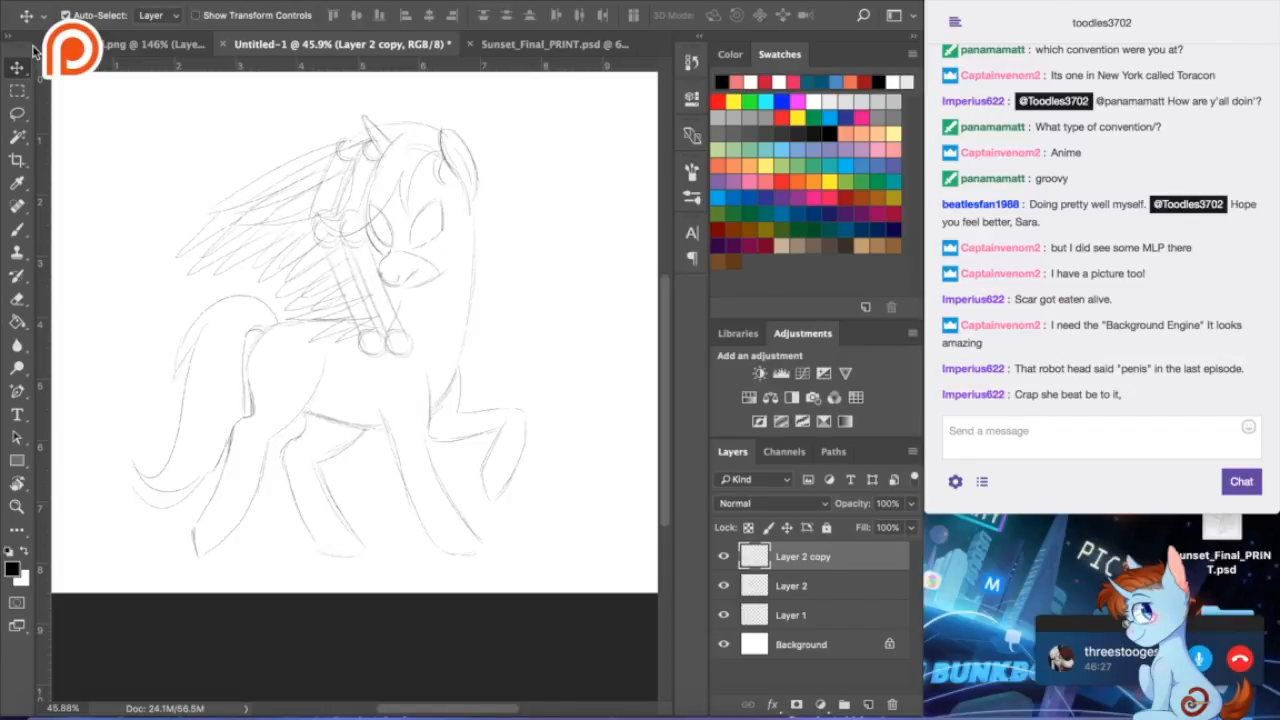
{"action": "key", "text": "shift+Right"}
{"action": "key", "text": "shift+Right"}
{"action": "key", "text": "shift+Right"}
{"action": "key", "text": "shift+Right"}
{"action": "key", "text": "shift+Right"}
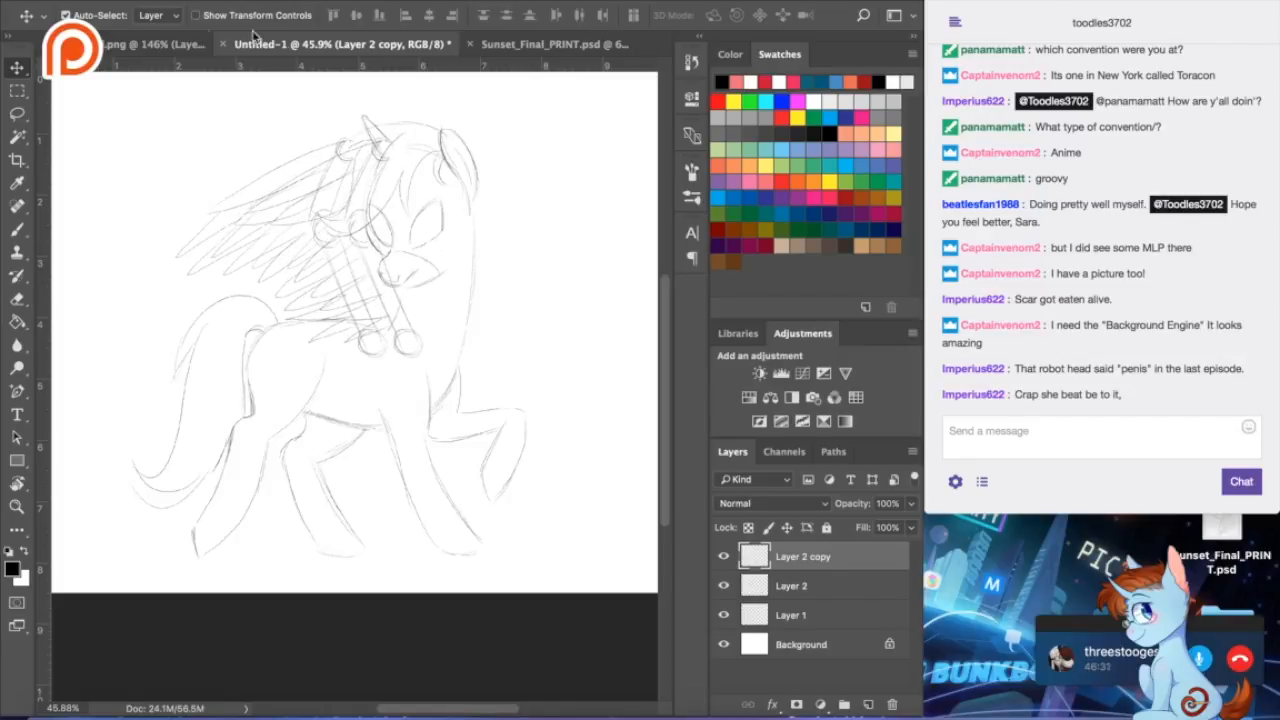
- Rotate the duplicated wing about 13 degrees clockwise around its shoulder joint with Free Transform and apply the rotation
{"action": "left_click", "coordinate": [192, 0]}
{"action": "left_click", "coordinate": [216, 349]}
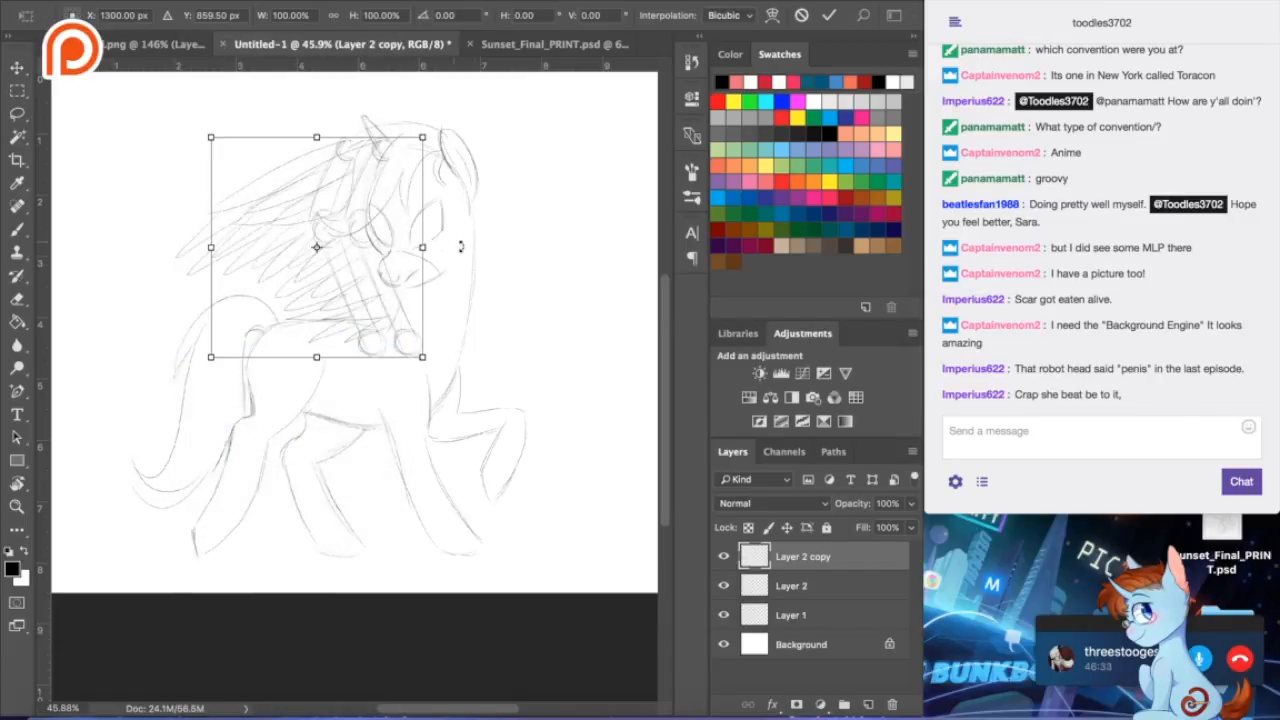
{"action": "left_click_drag", "start_coordinate": [317, 249], "coordinate": [406, 345]}
{"action": "left_click_drag", "start_coordinate": [567, 293], "coordinate": [563, 319]}
{"action": "left_click", "coordinate": [17, 67]}
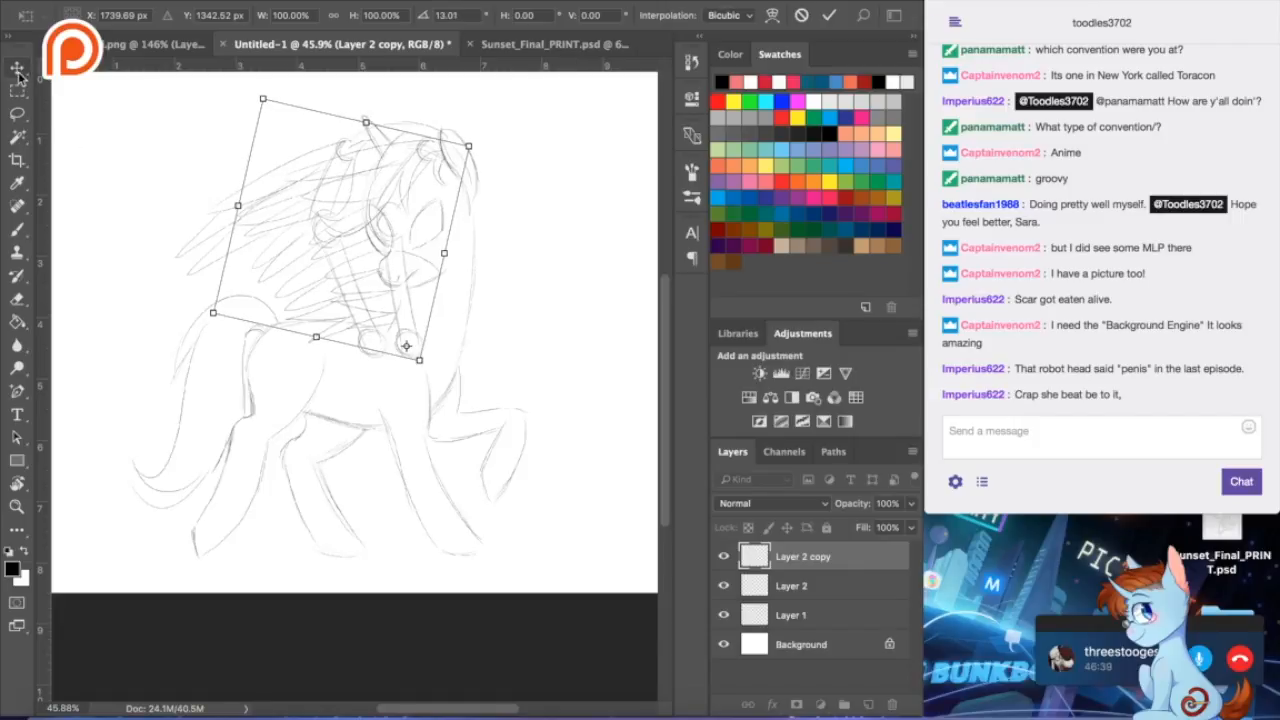
{"action": "left_click", "coordinate": [786, 241]}
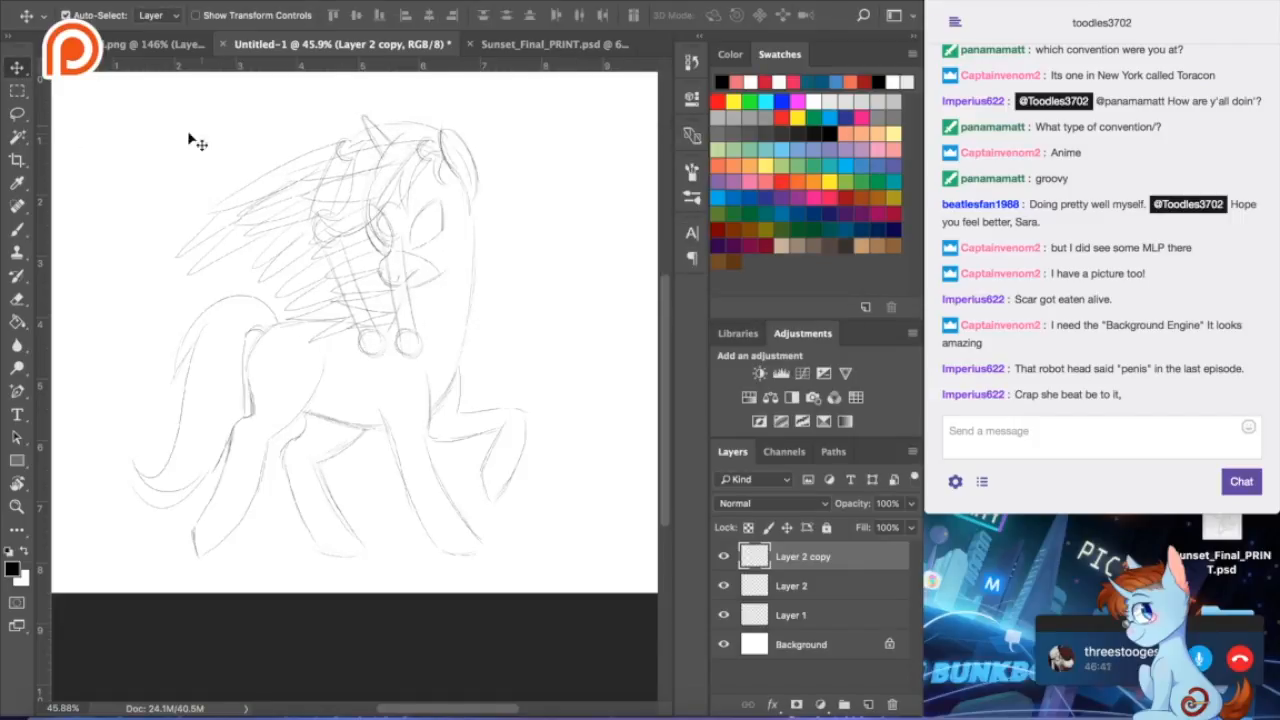
- Erase the parts of the duplicated wing that cross the original wing and the face, including its lower arm and round joint
{"action": "left_click", "coordinate": [17, 300]}
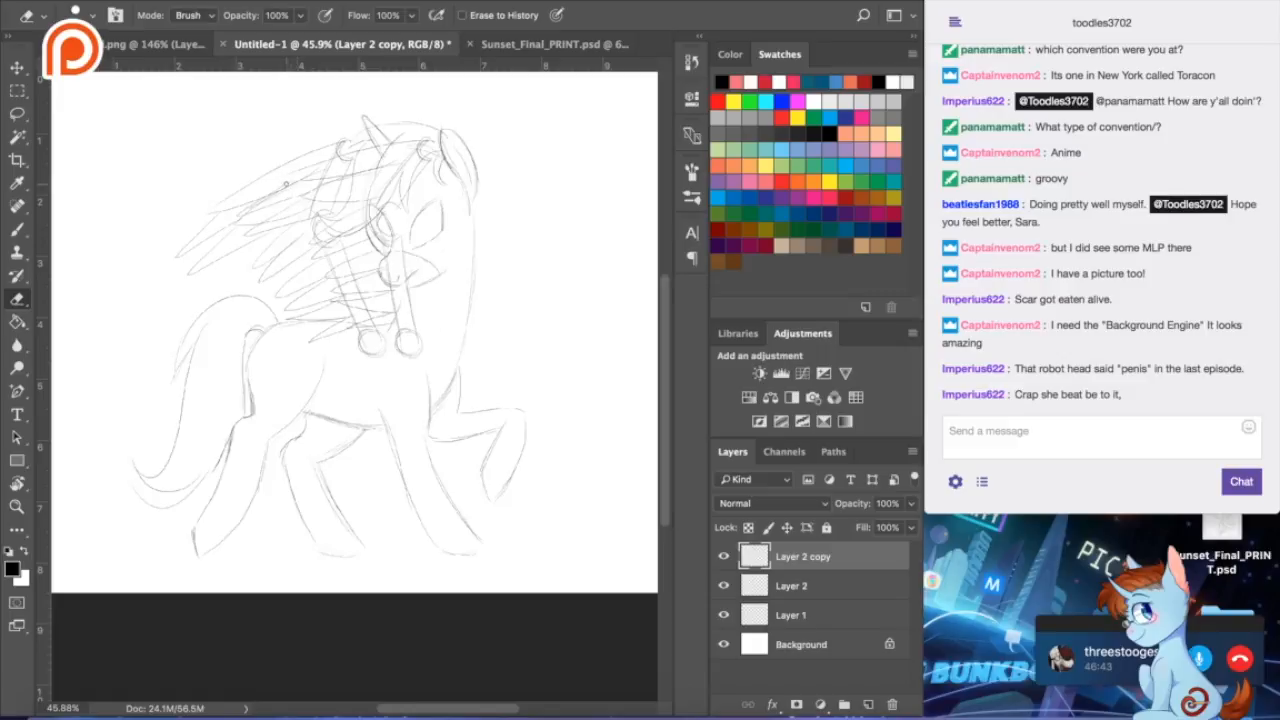
{"action": "mouse_move", "coordinate": [237, 212]}
{"action": "left_mouse_down"}
{"action": "mouse_move", "coordinate": [259, 234]}
{"action": "mouse_move", "coordinate": [320, 172]}
{"action": "mouse_move", "coordinate": [315, 237]}
{"action": "mouse_move", "coordinate": [343, 319]}
{"action": "mouse_move", "coordinate": [313, 334]}
{"action": "mouse_move", "coordinate": [317, 360]}
{"action": "mouse_move", "coordinate": [369, 348]}
{"action": "mouse_move", "coordinate": [325, 262]}
{"action": "mouse_move", "coordinate": [341, 292]}
{"action": "mouse_move", "coordinate": [409, 240]}
{"action": "mouse_move", "coordinate": [401, 191]}
{"action": "mouse_move", "coordinate": [388, 243]}
{"action": "mouse_move", "coordinate": [380, 225]}
{"action": "mouse_move", "coordinate": [386, 146]}
{"action": "mouse_move", "coordinate": [360, 178]}
{"action": "mouse_move", "coordinate": [368, 158]}
{"action": "mouse_move", "coordinate": [426, 150]}
{"action": "left_mouse_up"}
{"action": "mouse_move", "coordinate": [402, 234]}
{"action": "left_mouse_down"}
{"action": "mouse_move", "coordinate": [392, 272]}
{"action": "mouse_move", "coordinate": [411, 282]}
{"action": "mouse_move", "coordinate": [405, 367]}
{"action": "left_mouse_up"}
{"action": "key", "text": "alt+super+z"}
{"action": "key", "text": "alt+super+z"}
{"action": "key", "text": "alt+super+z"}
{"action": "key", "text": "alt+super+z"}
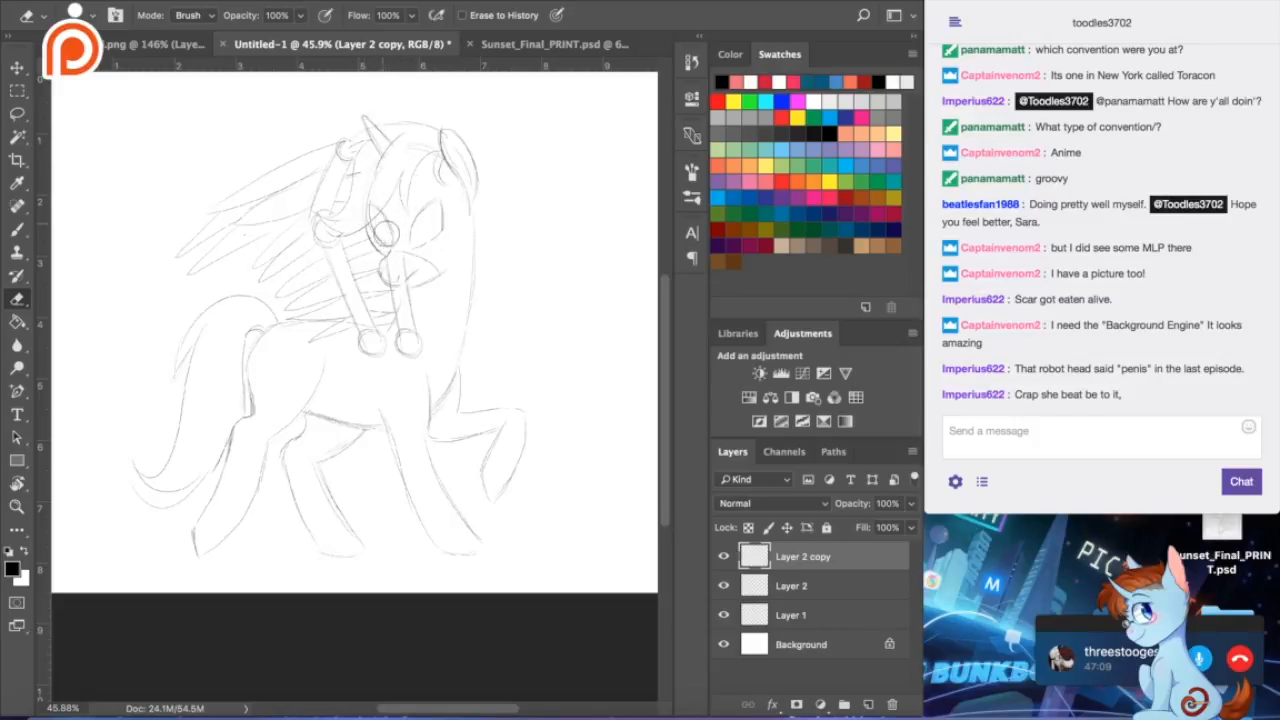
{"action": "mouse_move", "coordinate": [398, 257]}
{"action": "left_mouse_down"}
{"action": "mouse_move", "coordinate": [420, 340]}
{"action": "mouse_move", "coordinate": [402, 356]}
{"action": "mouse_move", "coordinate": [413, 310]}
{"action": "mouse_move", "coordinate": [412, 350]}
{"action": "left_mouse_up"}
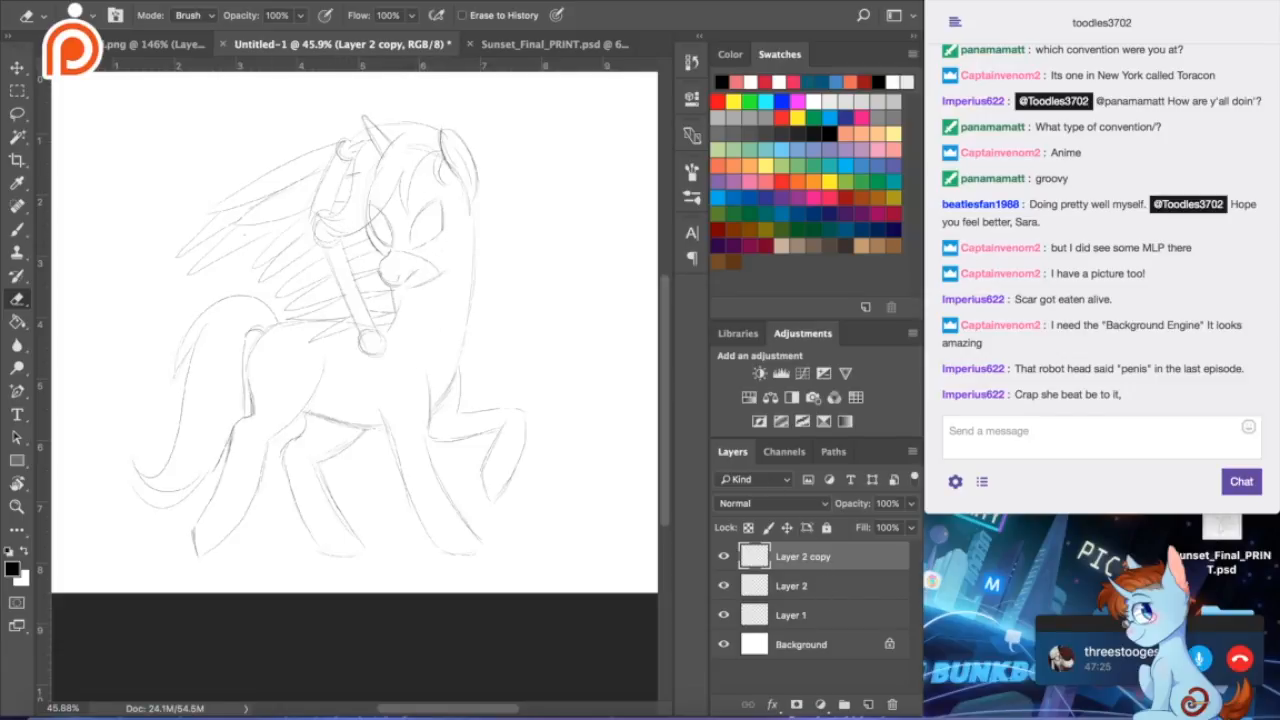
- Merge the duplicated wing layer into the original wing layer and rename the merged layer "wings"
{"action": "left_click", "coordinate": [274, 2]}
{"action": "left_click", "coordinate": [318, 624]}
{"action": "left_click", "coordinate": [274, 2]}
{"action": "left_click", "coordinate": [320, 622]}
{"action": "double_click", "coordinate": [792, 557]}
{"action": "type", "text": "wings"}
{"action": "key", "text": "Return"}
{"action": "double_click", "coordinate": [790, 586]}
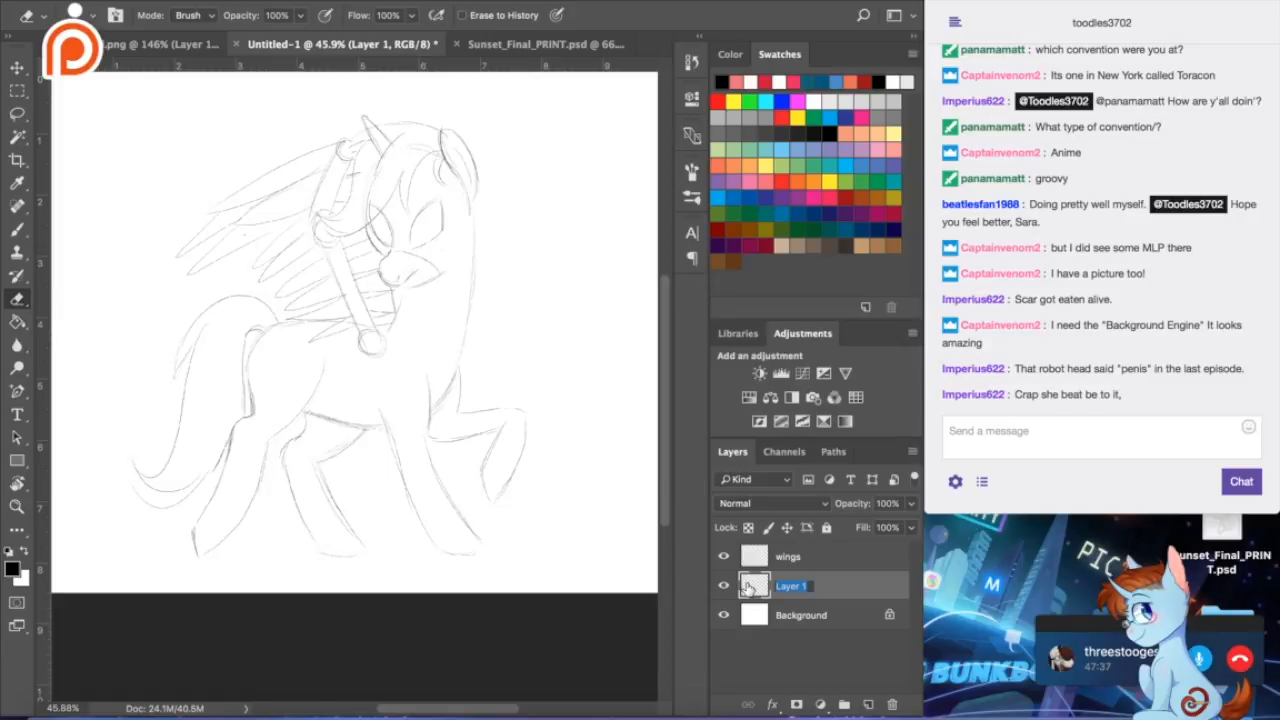
{"action": "left_click", "coordinate": [834, 598]}
- Touch up the sketch lines of the pony's head around the ear on Layer 1 with the brush and eraser
{"action": "left_click", "coordinate": [17, 229]}
{"action": "scroll", "coordinate": [428, 404], "scroll_direction": "up", "scroll_amount": 3}
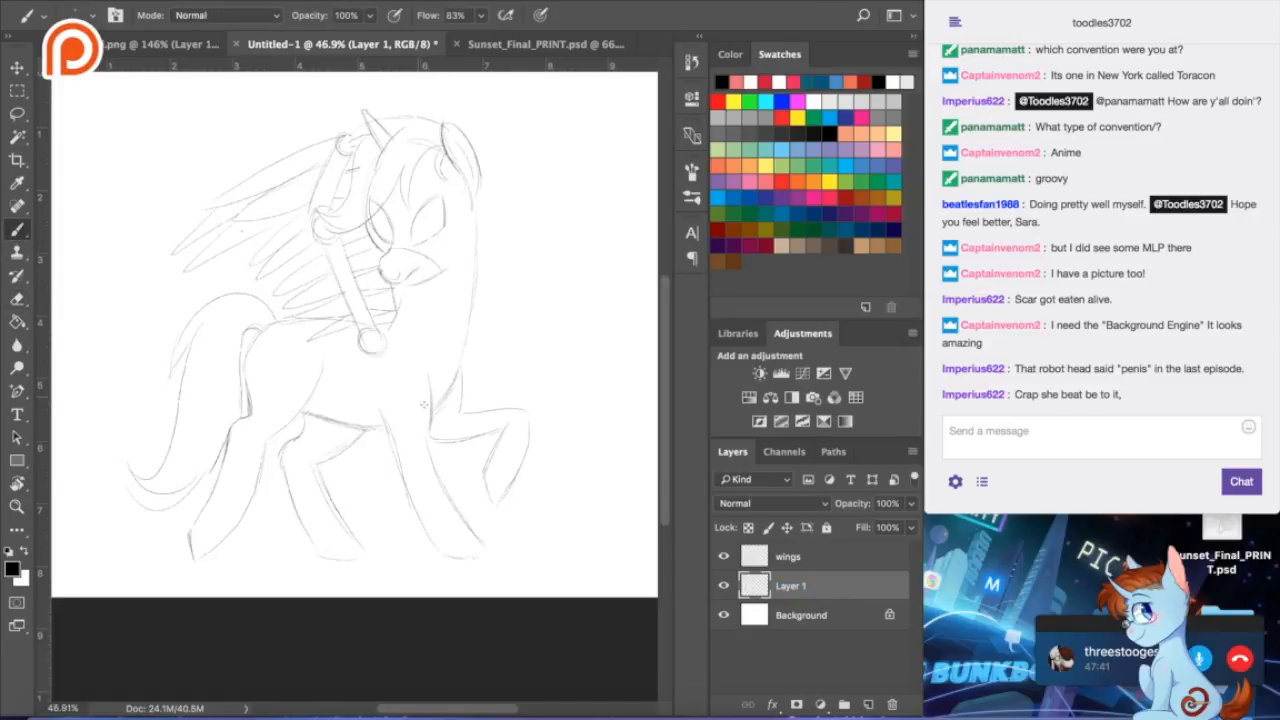
{"action": "scroll", "coordinate": [412, 415], "scroll_direction": "up", "scroll_amount": 2}
{"action": "scroll", "coordinate": [409, 415], "scroll_direction": "up", "scroll_amount": 3}
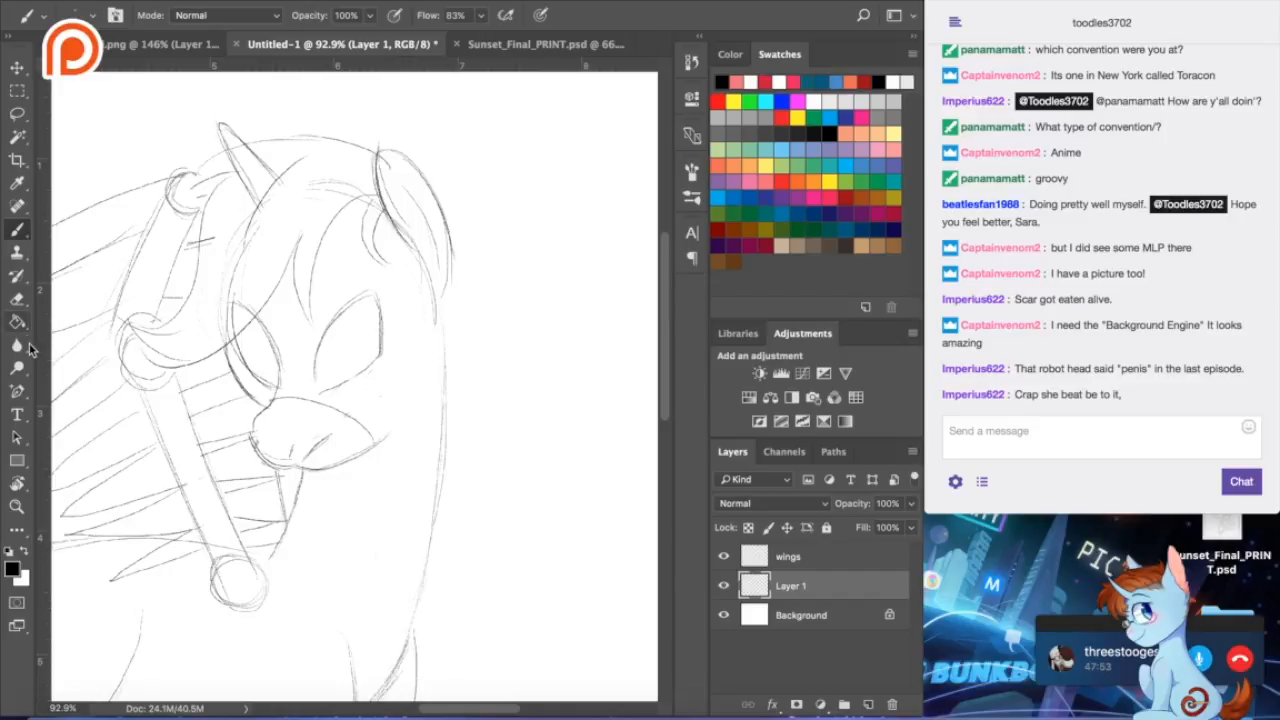
{"action": "key", "text": "e"}
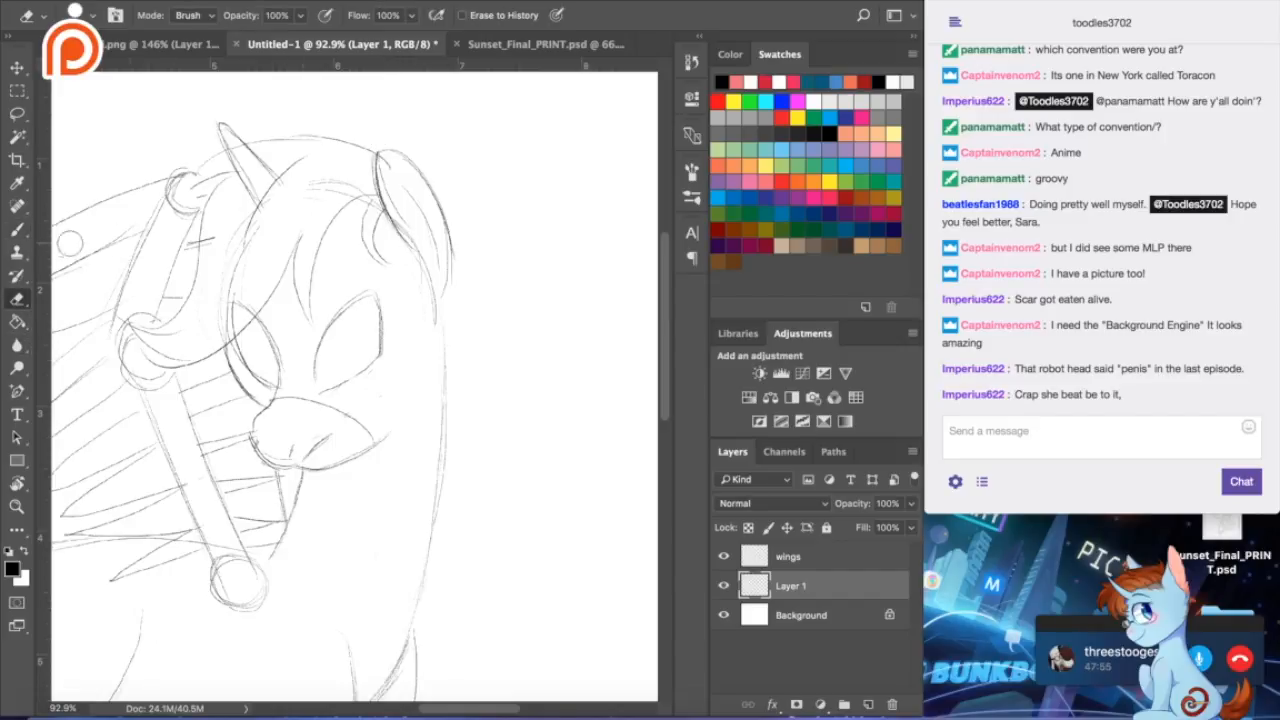
{"action": "left_click", "coordinate": [13, 231]}
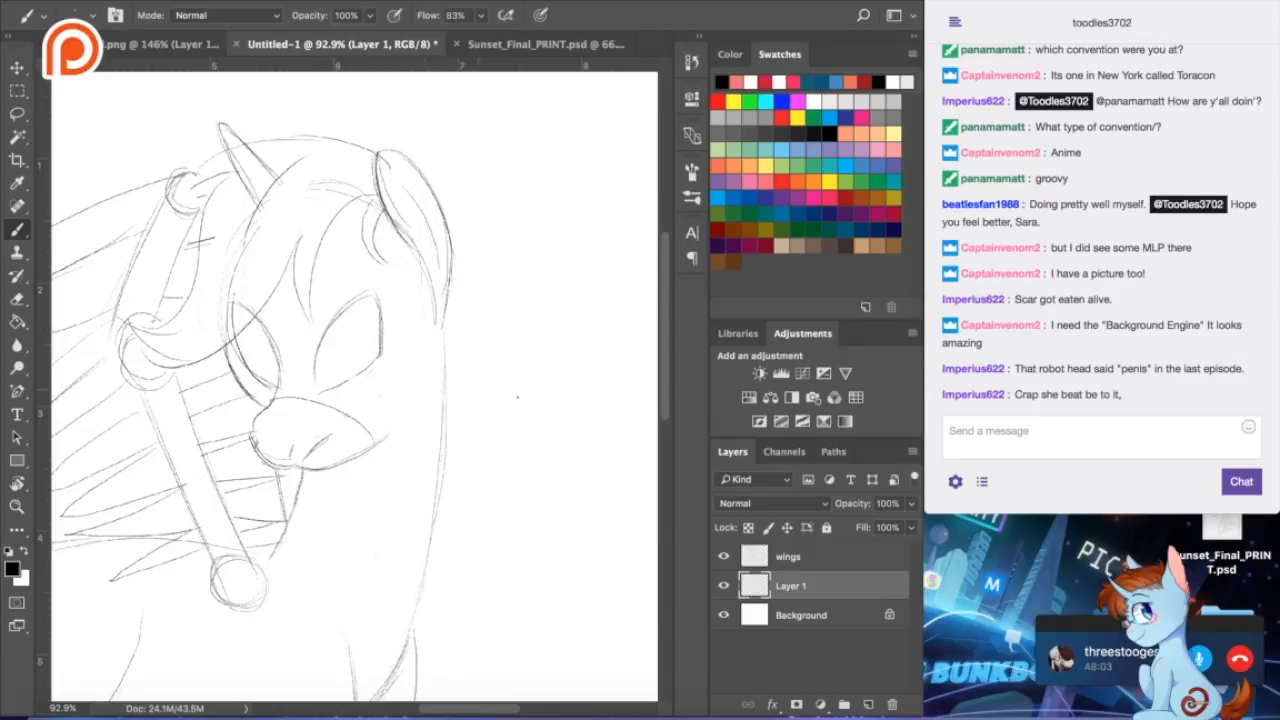
- Add a new layer above the wings layer, check the reference images, and sketch an oval pupil in the eye
{"action": "left_click", "coordinate": [850, 557]}
{"action": "left_click", "coordinate": [868, 704]}
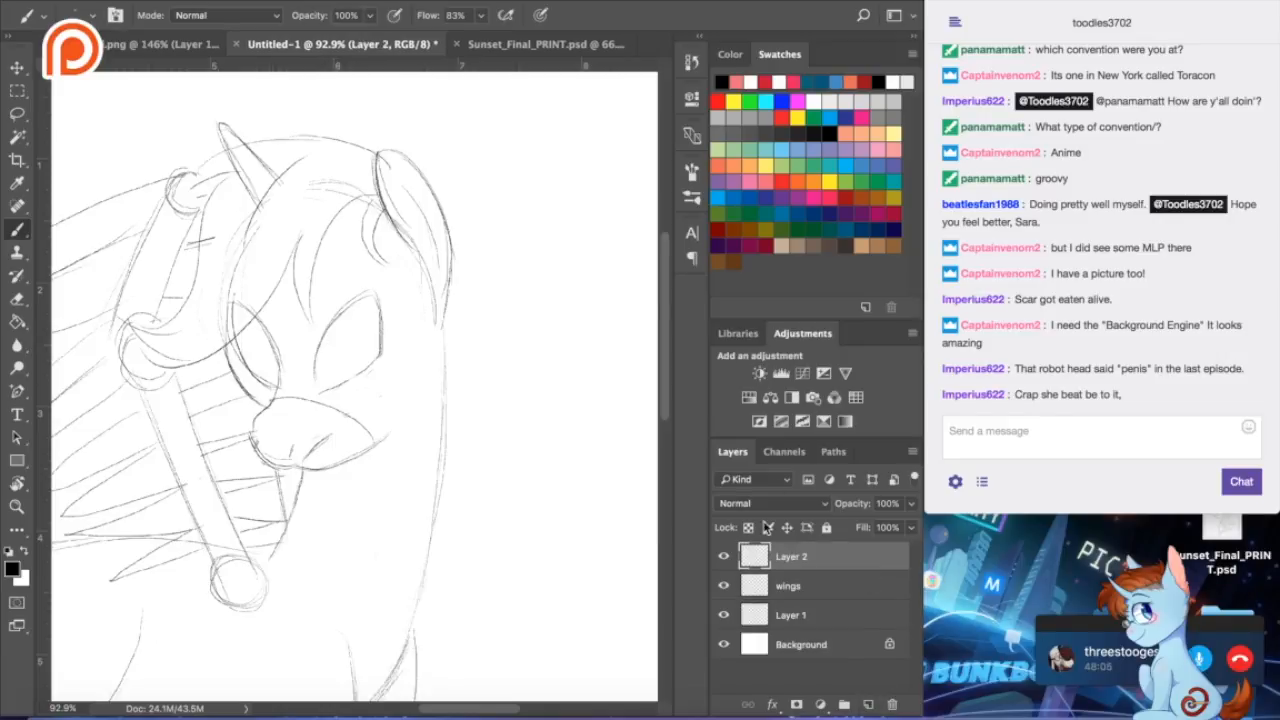
{"action": "left_click", "coordinate": [256, 336]}
{"action": "left_click", "coordinate": [498, 46]}
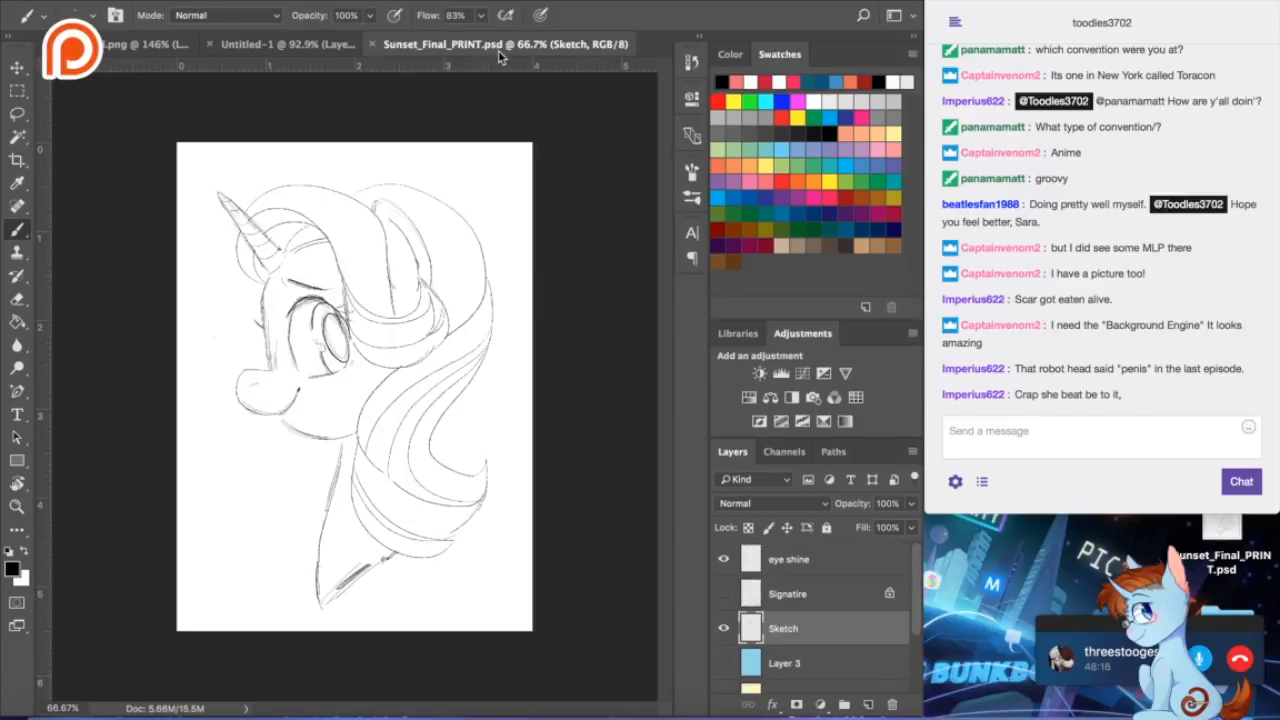
{"action": "left_click", "coordinate": [148, 44]}
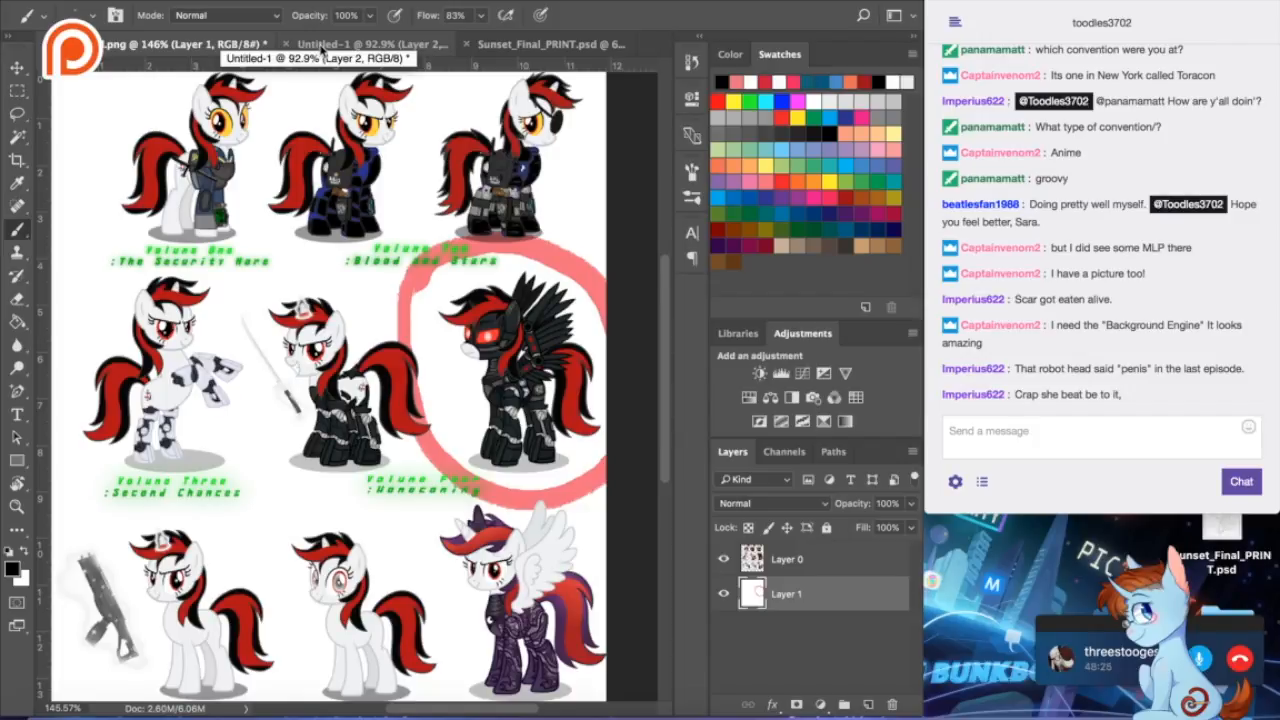
{"action": "left_click", "coordinate": [322, 45]}
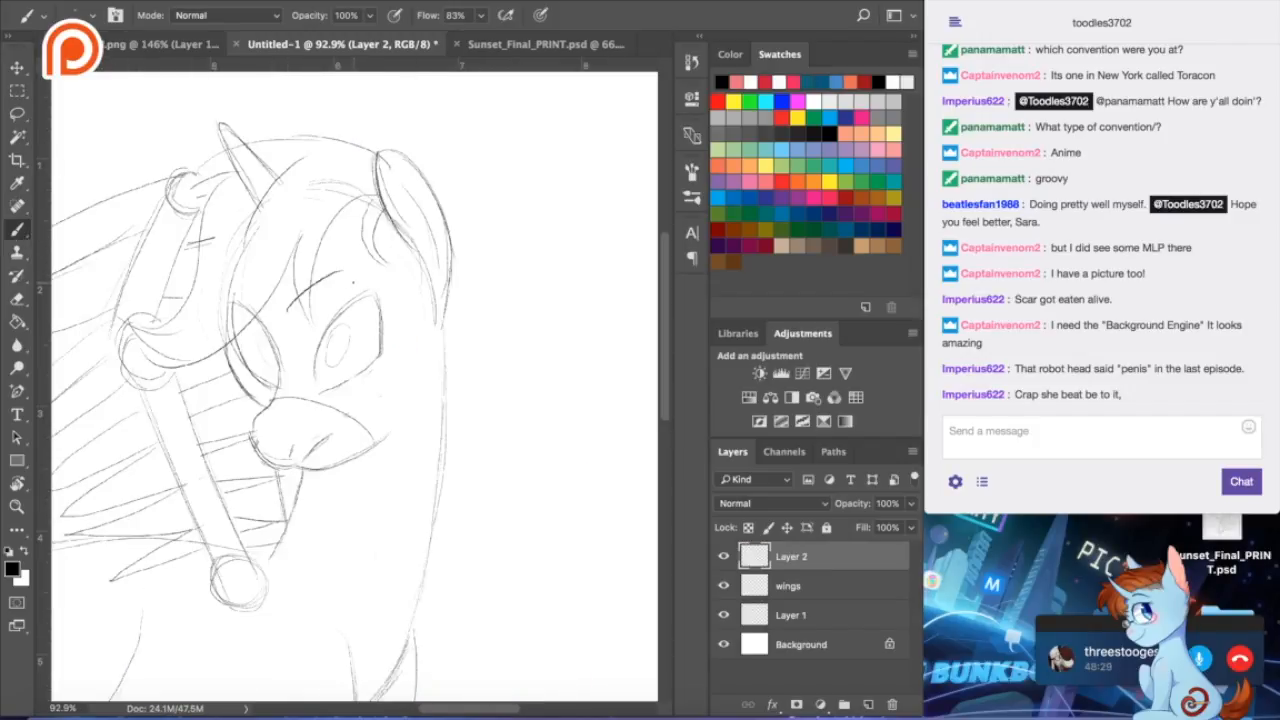
- Undo the brow stroke, redraw it above the eye, and trim it with a smaller eraser
{"action": "key", "text": "ctrl+z"}
{"action": "left_click_drag", "start_coordinate": [294, 311], "coordinate": [368, 260]}
{"action": "left_click", "coordinate": [17, 298]}
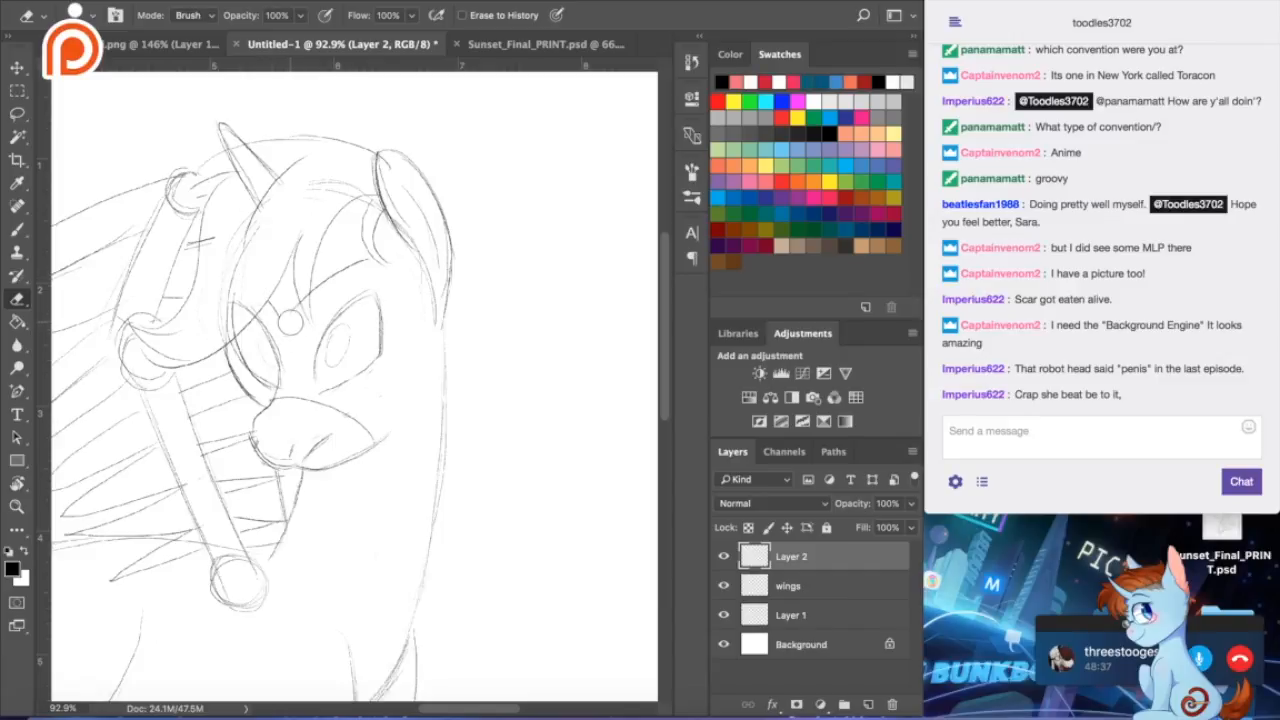
{"action": "key", "text": "bracketleft"}
{"action": "key", "text": "bracketleft"}
{"action": "key", "text": "bracketleft"}
{"action": "left_click", "coordinate": [17, 229]}
- Compare with the circled reference pony and sketch a small curved shape at the base of the ear on Layer 2
{"action": "left_click", "coordinate": [150, 48]}
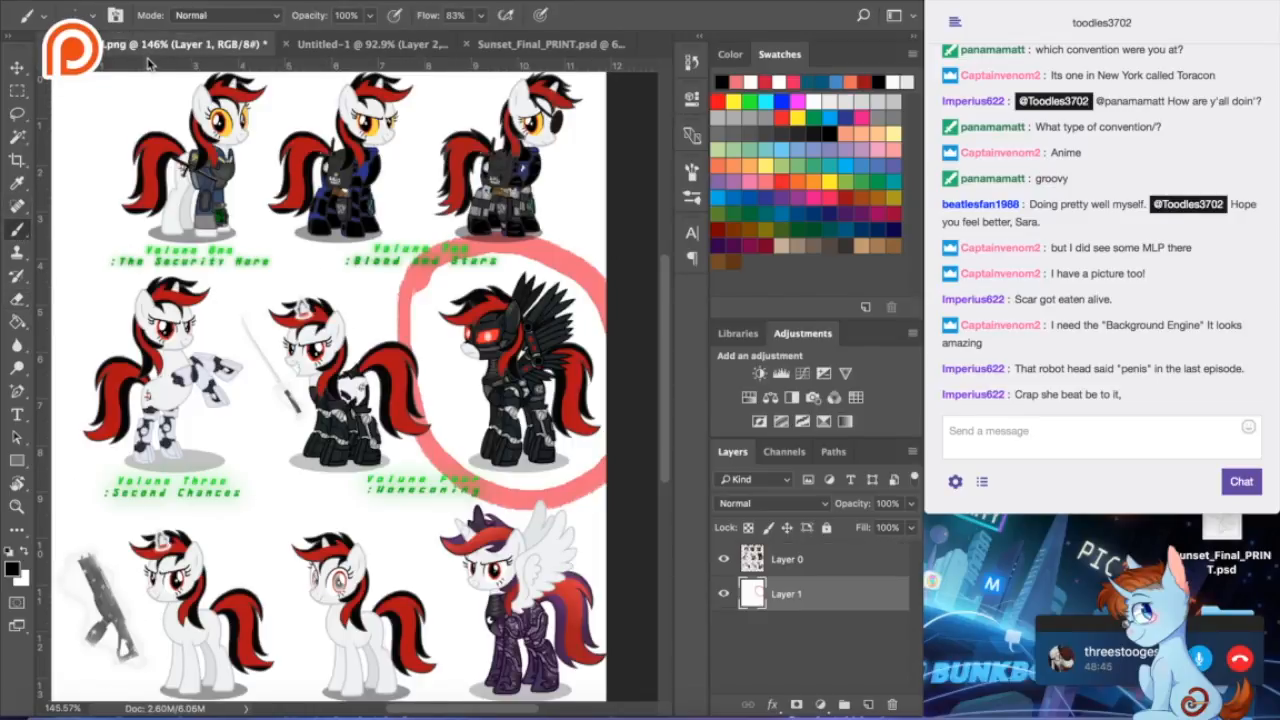
{"action": "left_click", "coordinate": [343, 46]}
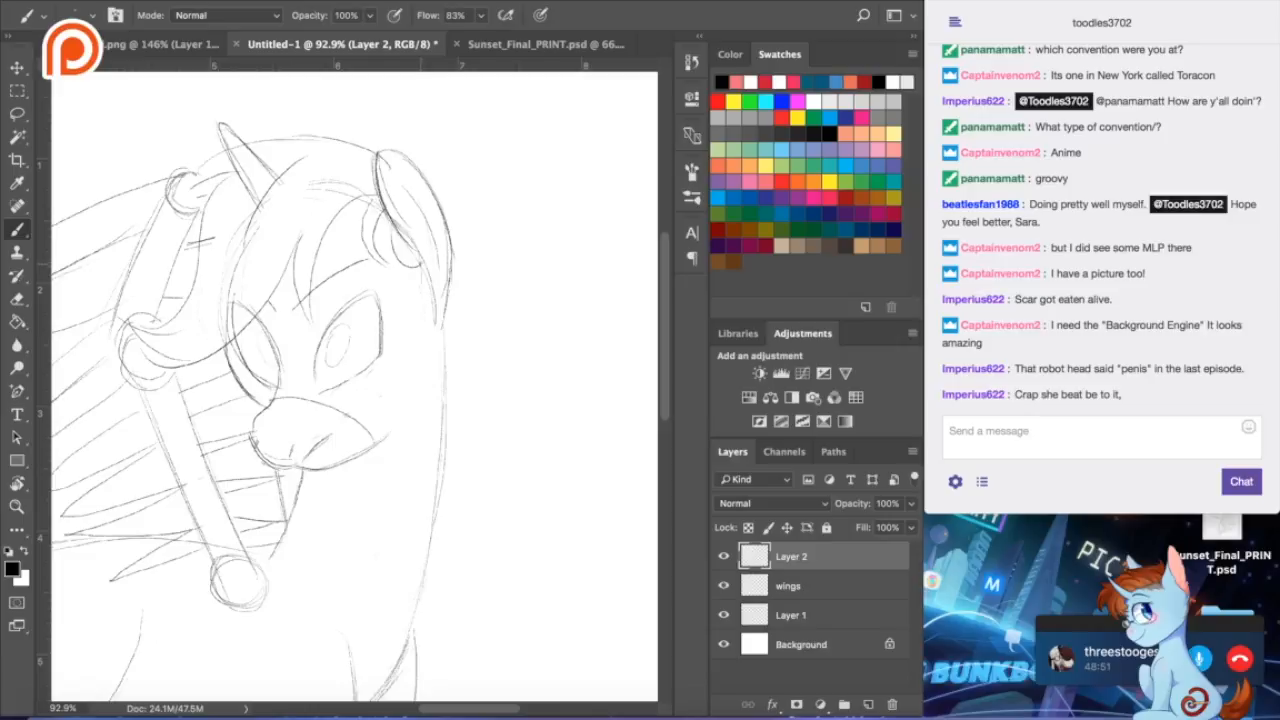
{"action": "left_click", "coordinate": [147, 56]}
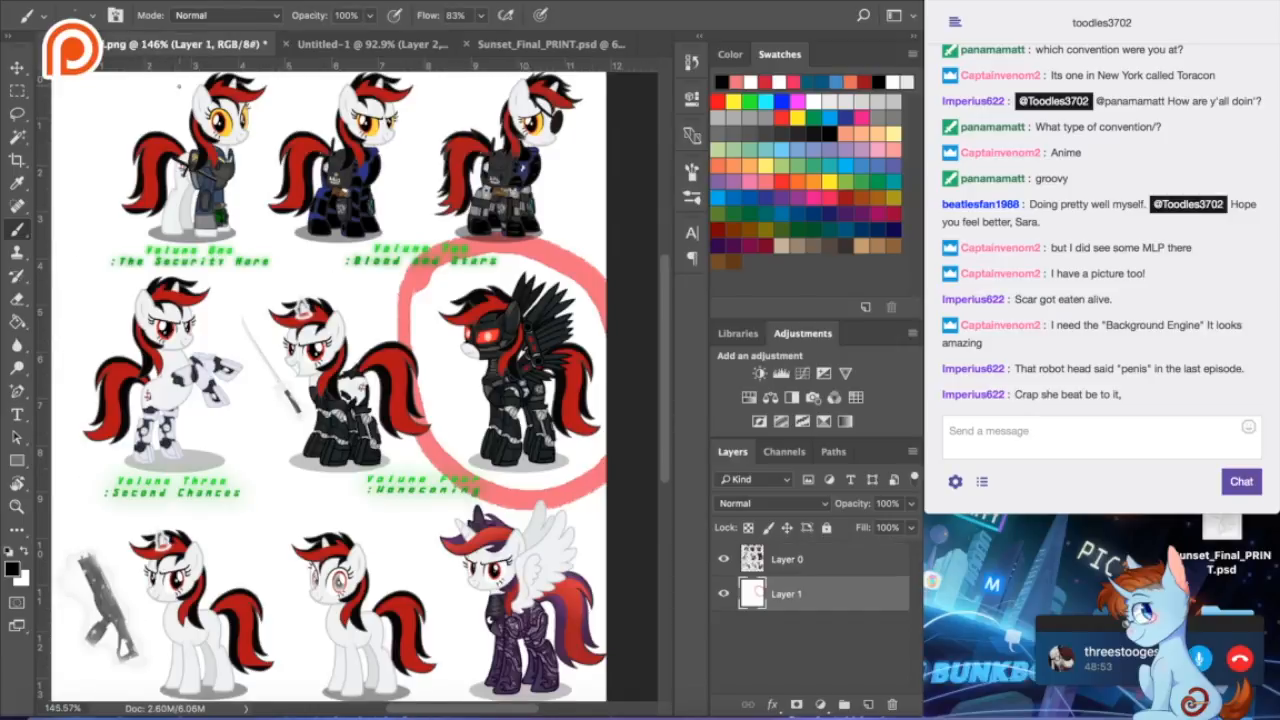
{"action": "left_click", "coordinate": [340, 47]}
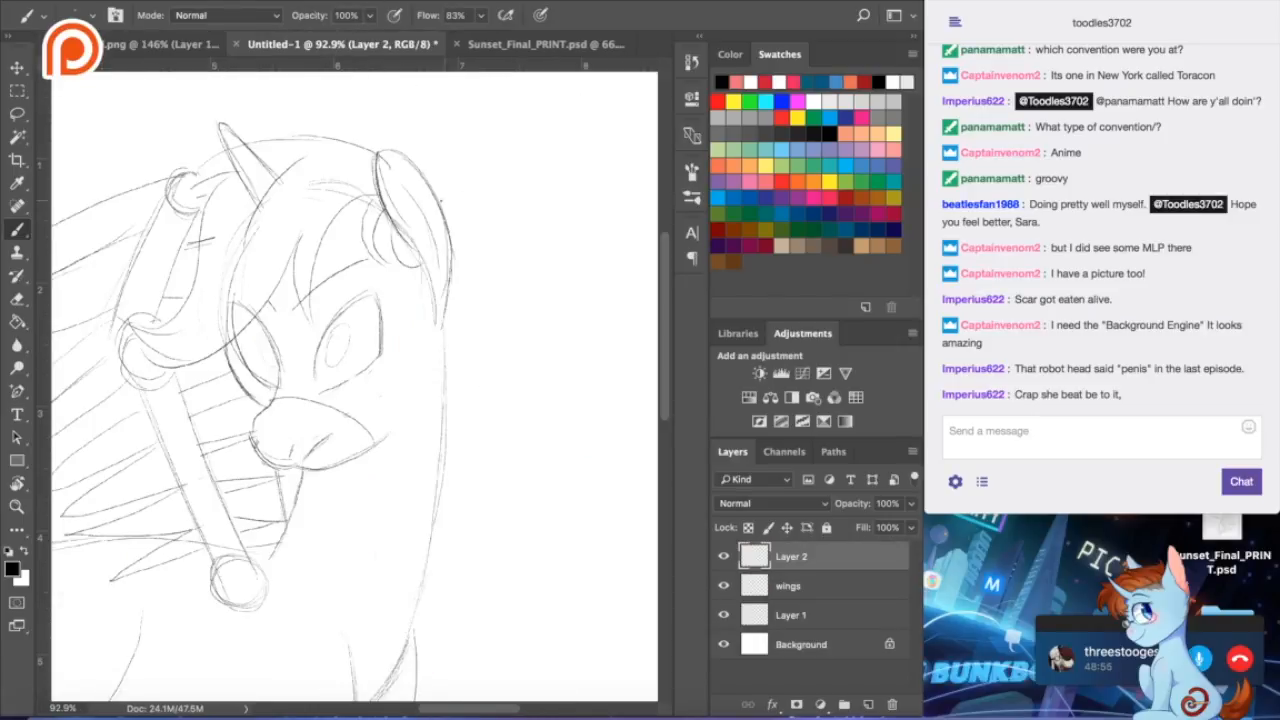
- Erase the extra inner ear lines on Layer 1, and return to brushing on Layer 2
{"action": "left_click", "coordinate": [18, 298]}
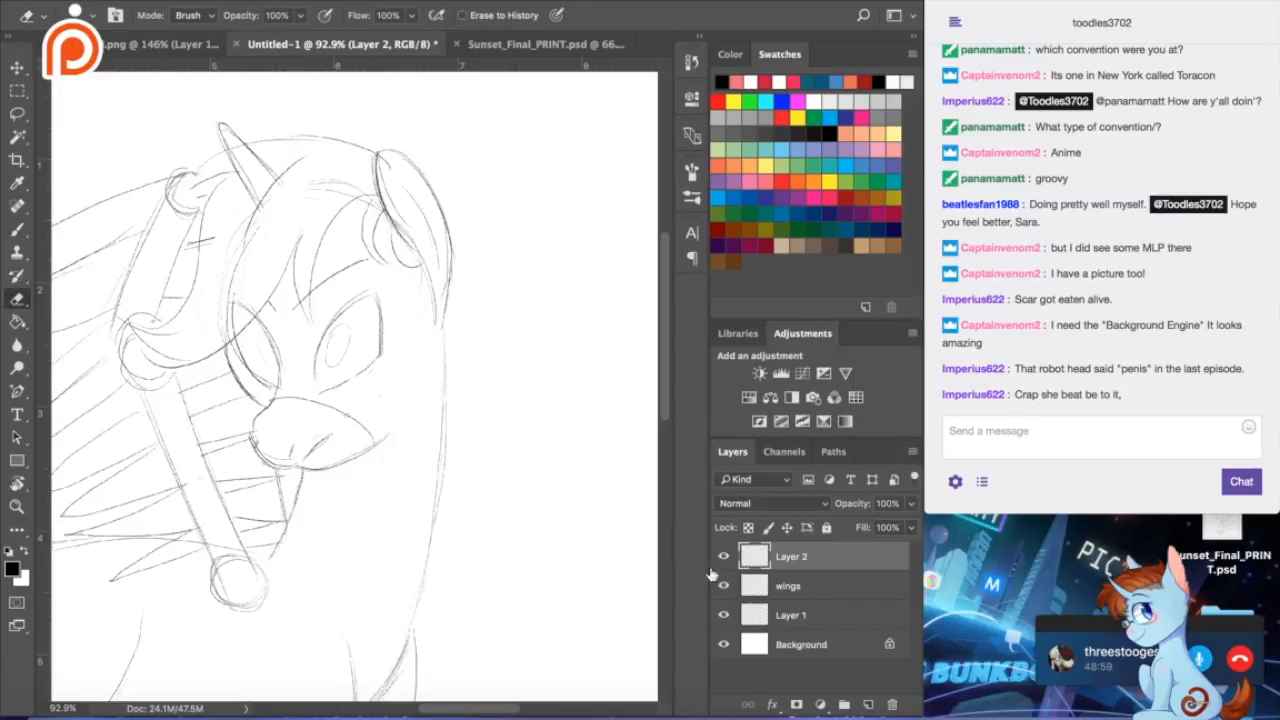
{"action": "left_click", "coordinate": [800, 616]}
{"action": "mouse_move", "coordinate": [390, 165]}
{"action": "left_mouse_down"}
{"action": "mouse_move", "coordinate": [413, 234]}
{"action": "mouse_move", "coordinate": [401, 218]}
{"action": "mouse_move", "coordinate": [431, 259]}
{"action": "left_mouse_up"}
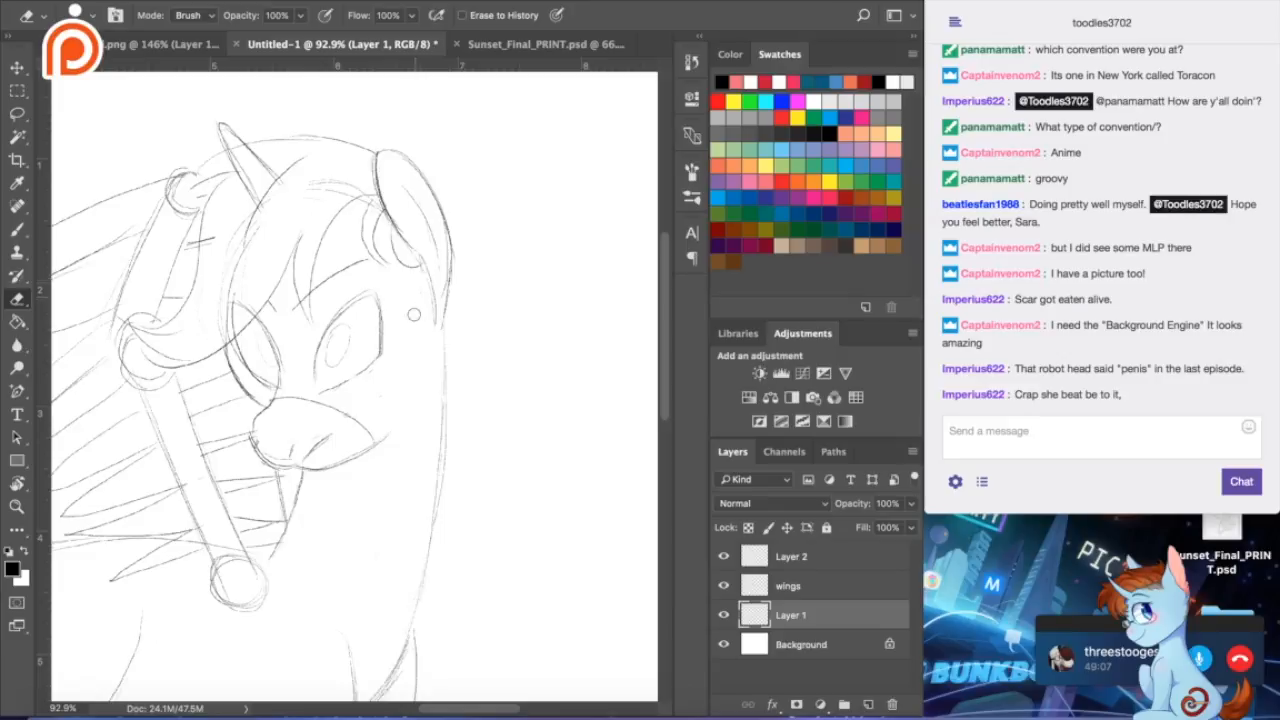
{"action": "left_click", "coordinate": [833, 563]}
{"action": "key", "text": "b"}
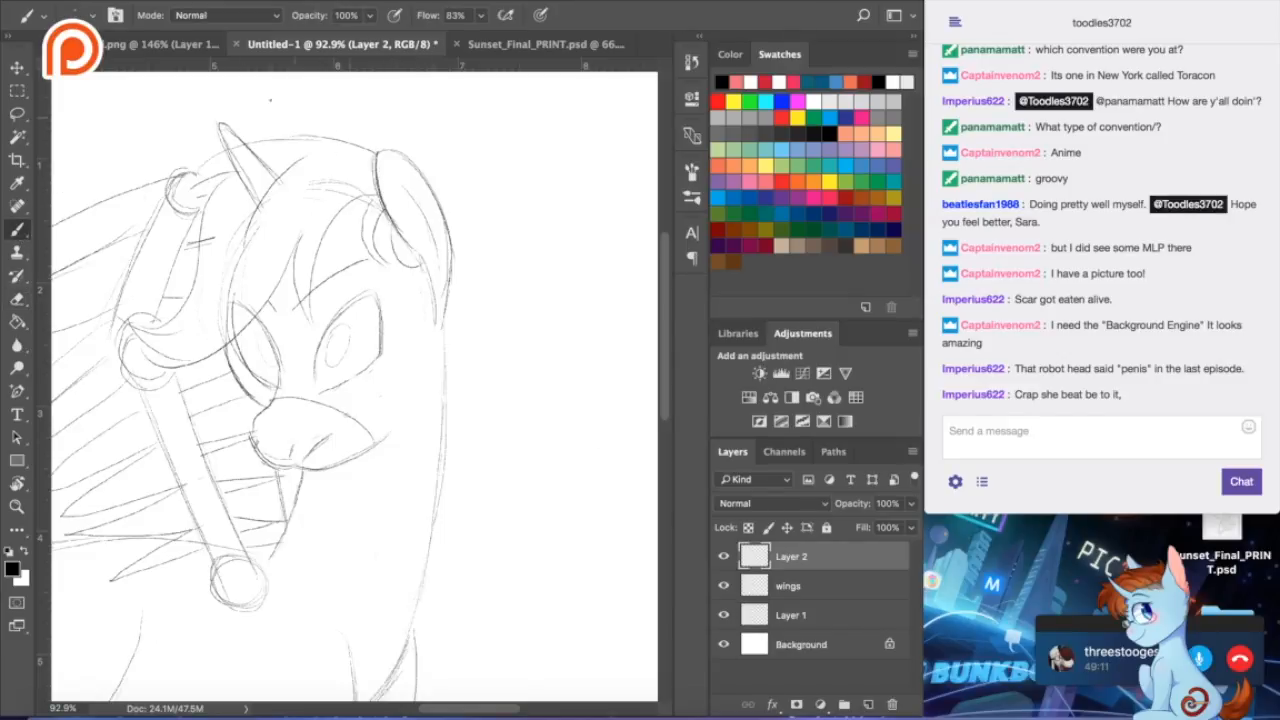
- Examine the circled reference pony's head and ear, and glance at the Pandora music player
{"action": "left_click", "coordinate": [175, 44]}
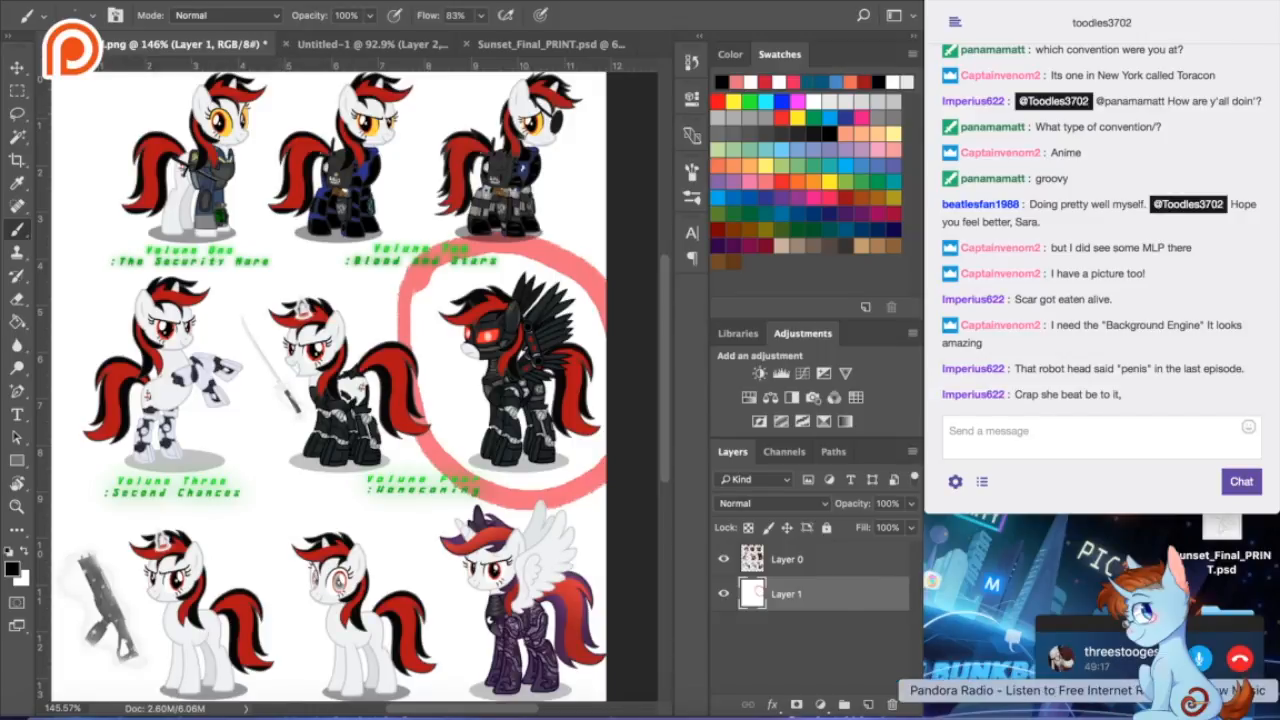
{"action": "left_click", "coordinate": [1095, 716]}
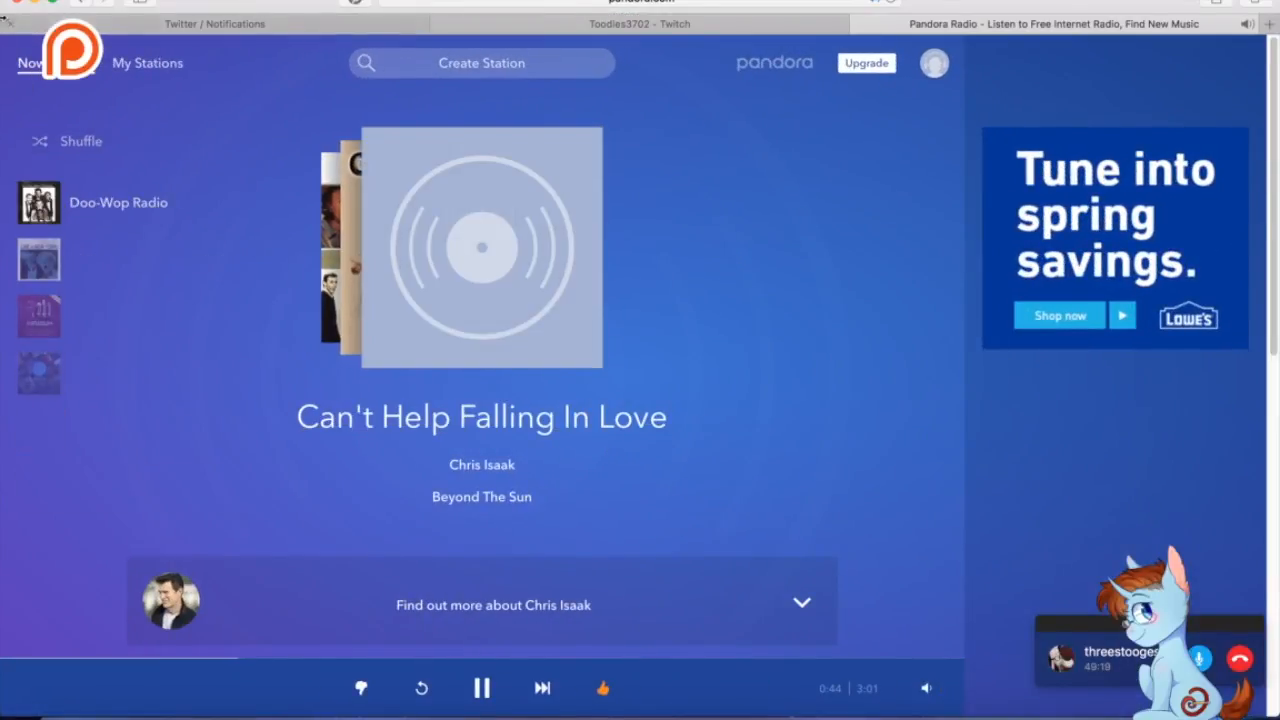
{"action": "left_click", "coordinate": [31, 3]}
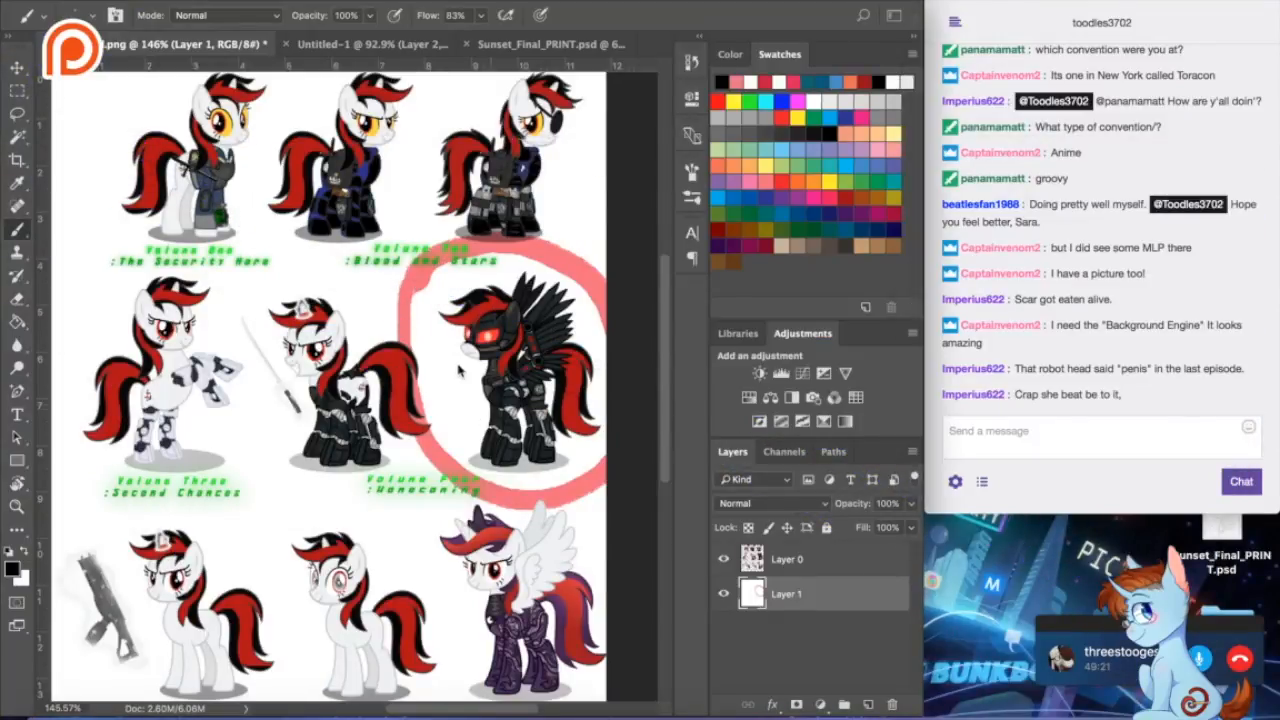
{"action": "left_click", "coordinate": [340, 44]}
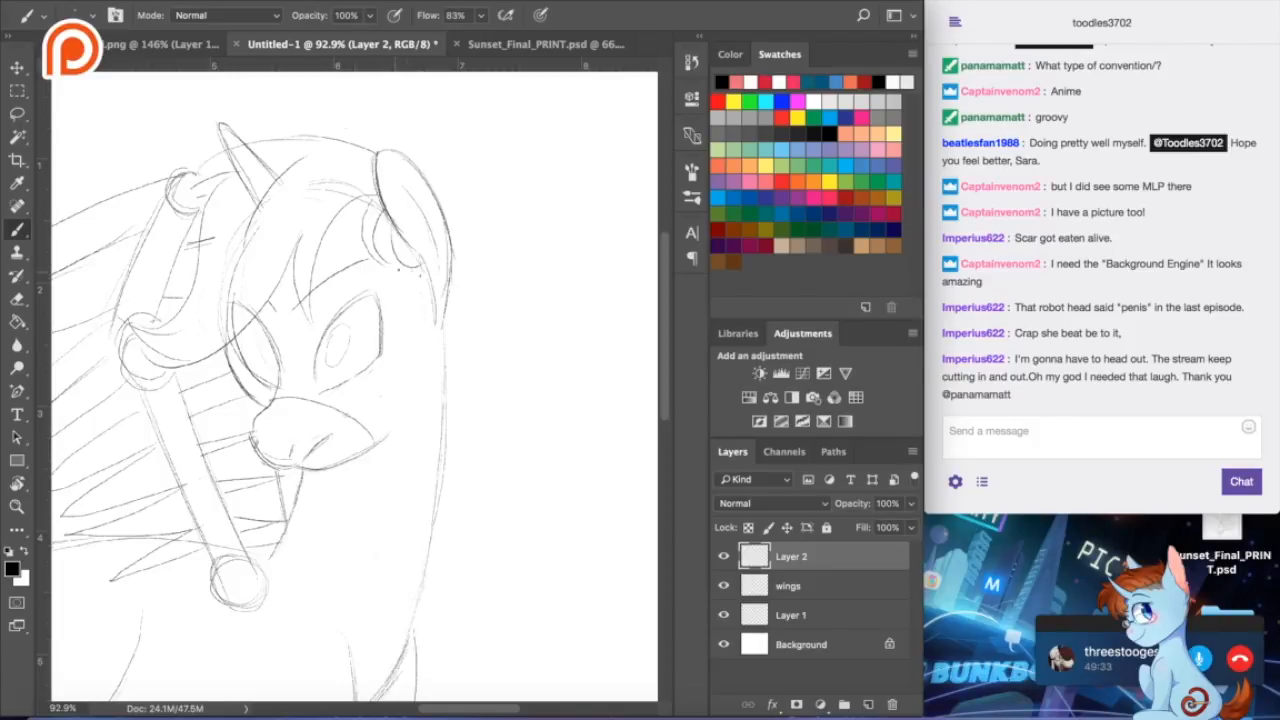
- Close the Sunset_Final_PRINT.psd document and check the reference pony's ear again
{"action": "left_click", "coordinate": [475, 50]}
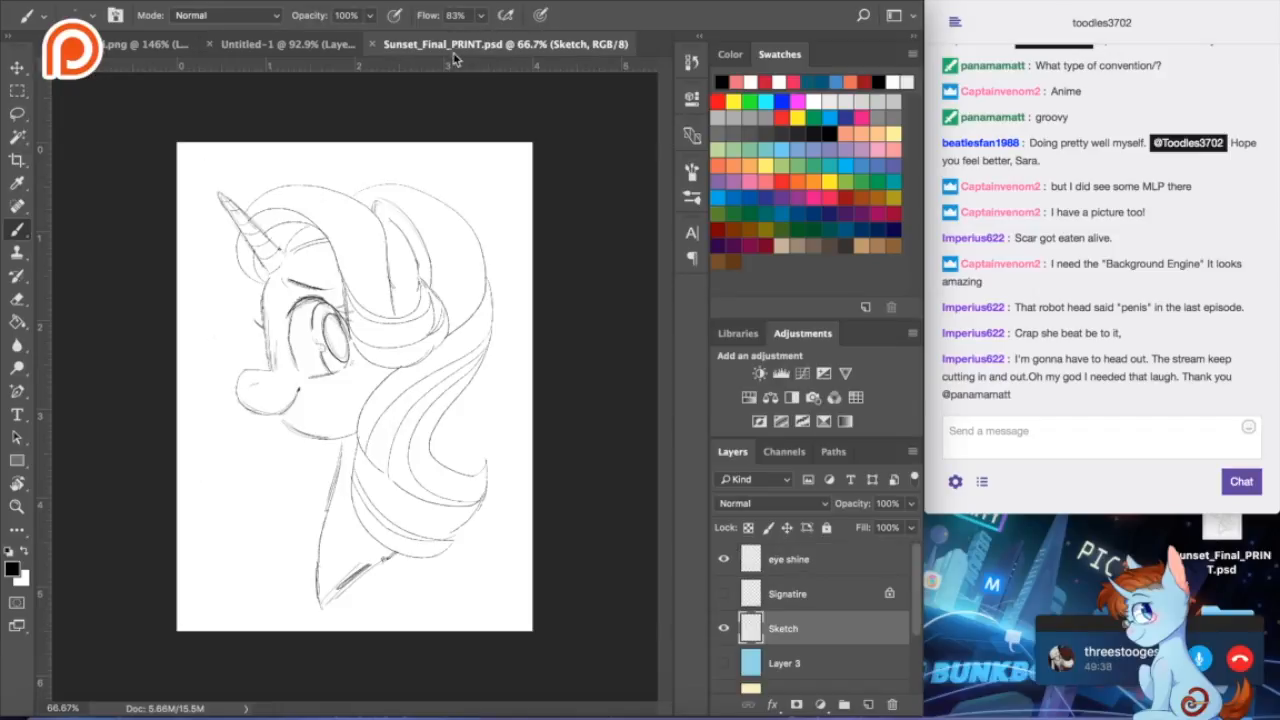
{"action": "left_click", "coordinate": [373, 44]}
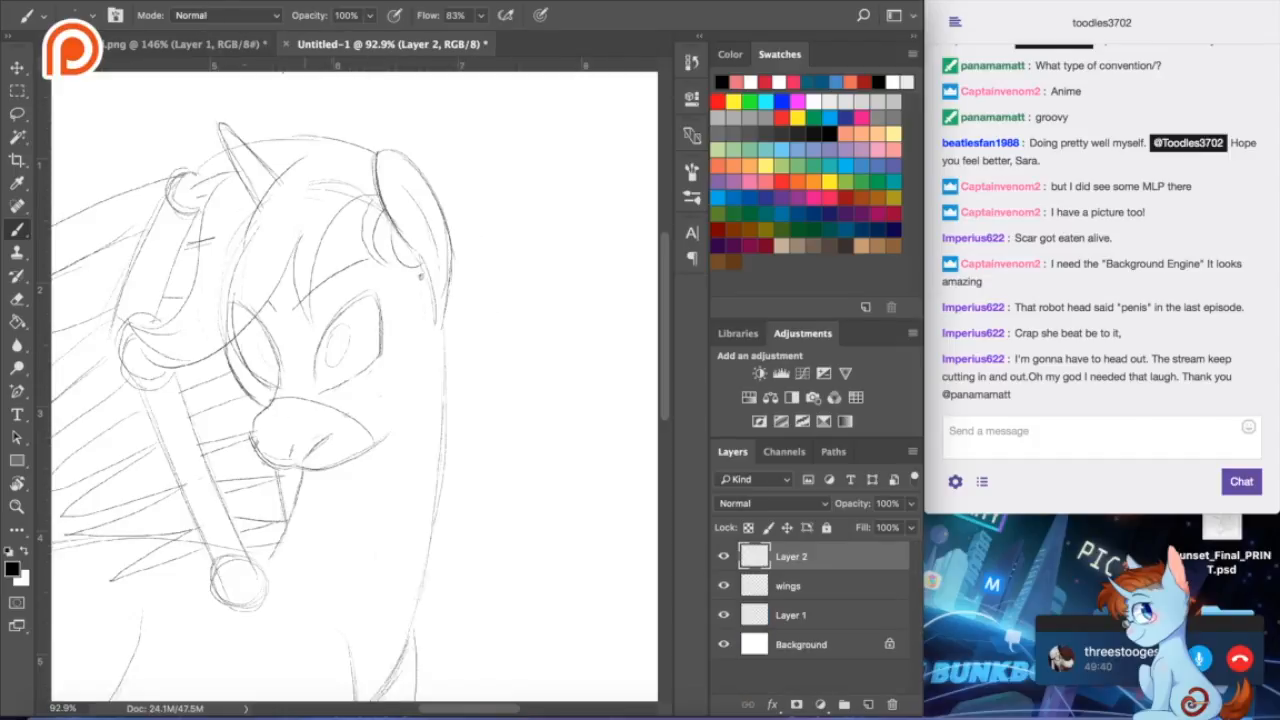
{"action": "left_click", "coordinate": [226, 48]}
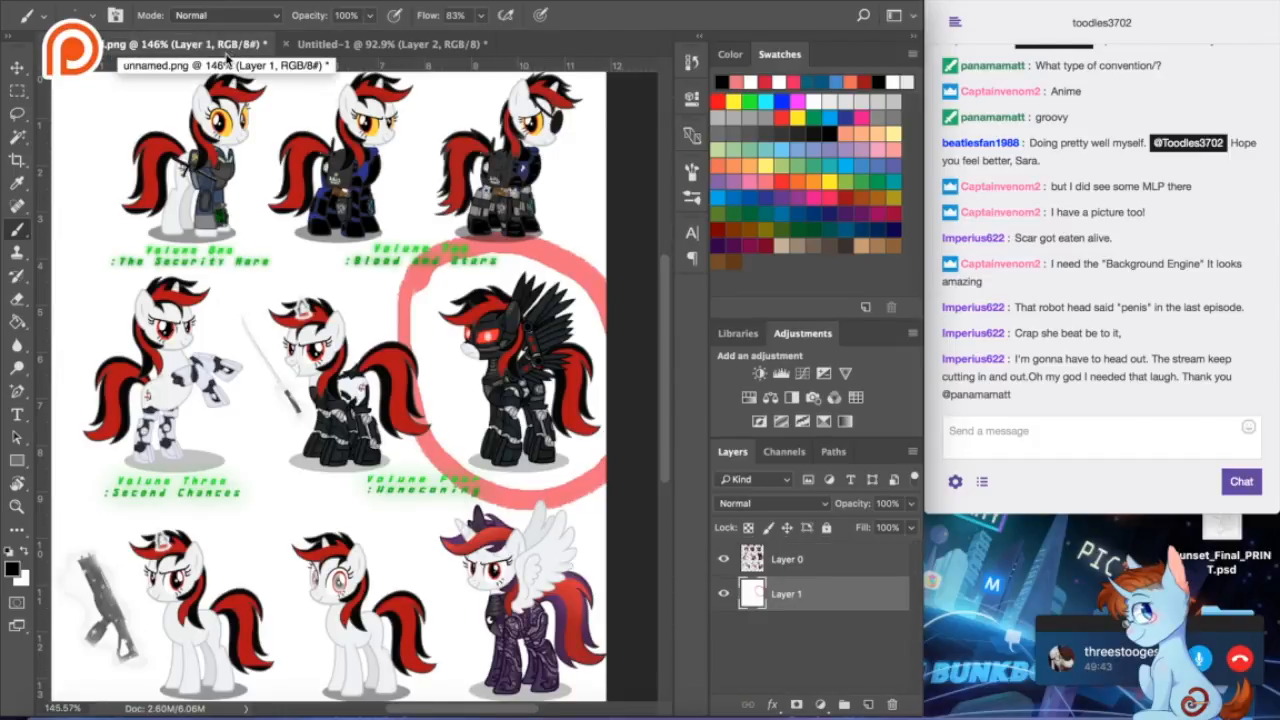
{"action": "left_click", "coordinate": [325, 44]}
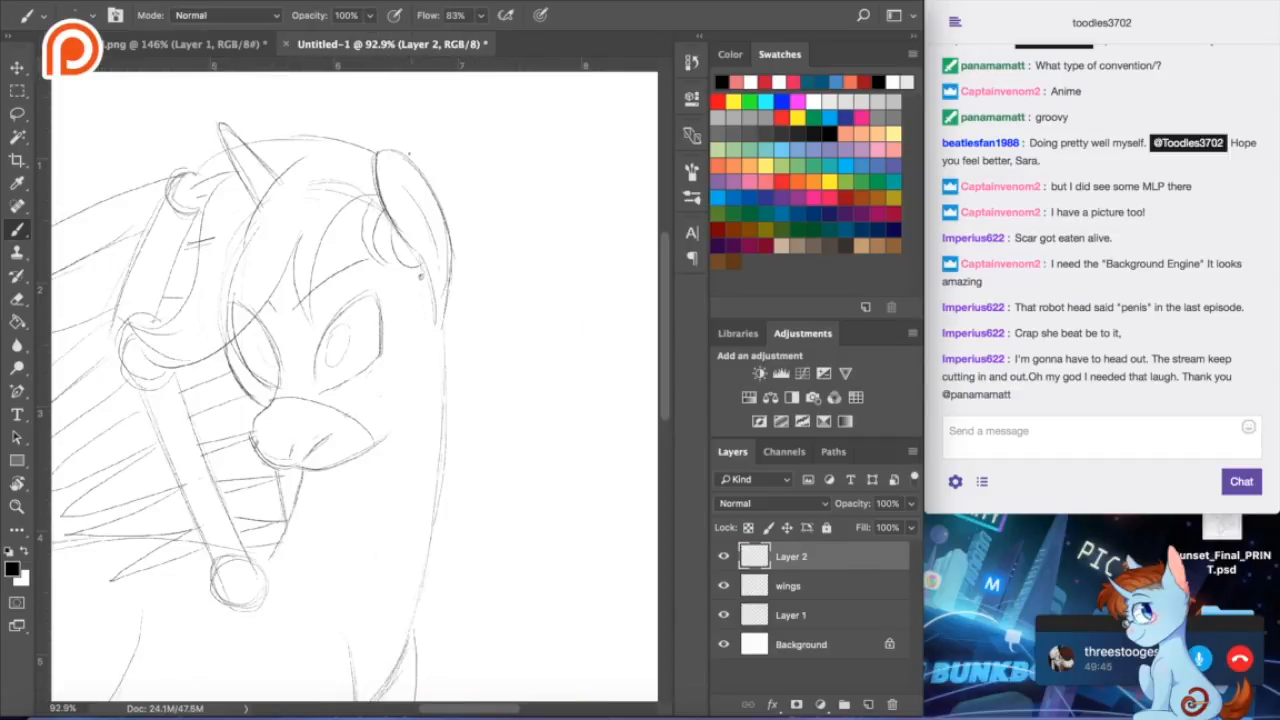
- Sketch a segmented armour strip along the ear's inner edge on Layer 2 and erase the overlapping strokes
{"action": "left_click_drag", "start_coordinate": [386, 155], "coordinate": [410, 220]}
{"action": "key", "text": "e"}
{"action": "left_click_drag", "start_coordinate": [397, 167], "coordinate": [415, 216]}
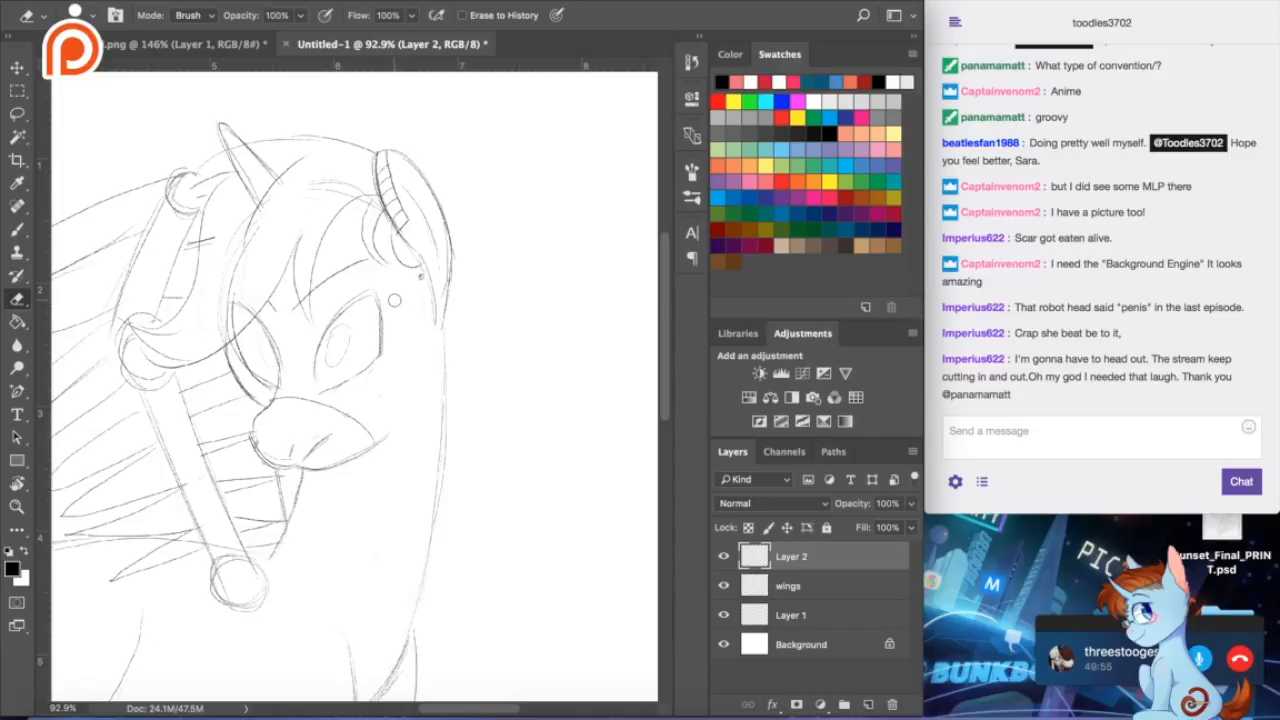
{"action": "left_click", "coordinate": [17, 229]}
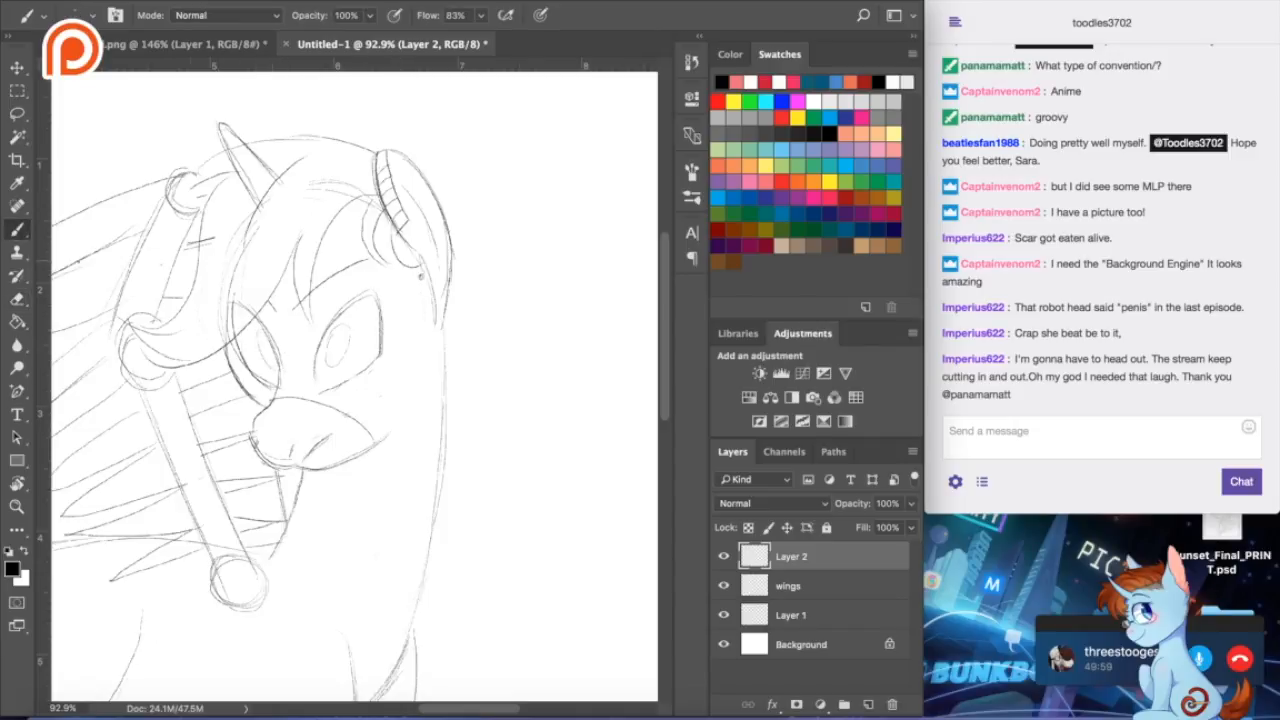
{"action": "left_click", "coordinate": [17, 298]}
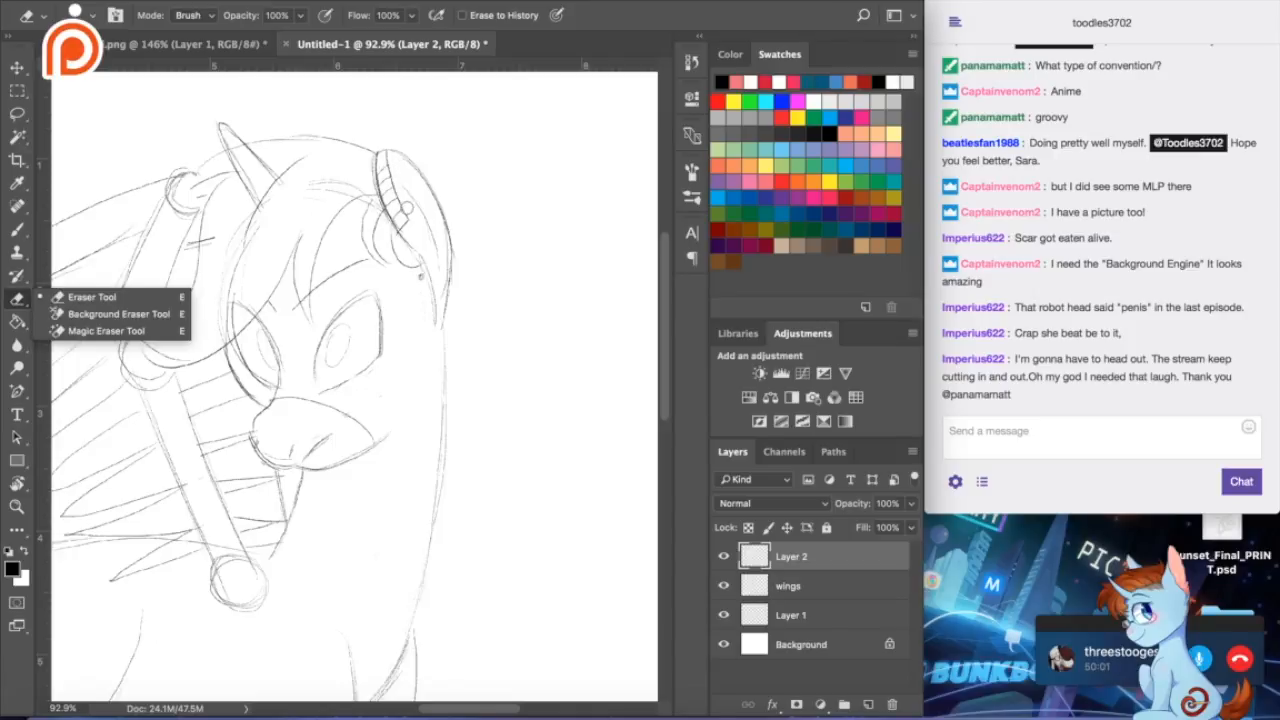
{"action": "left_click", "coordinate": [405, 207]}
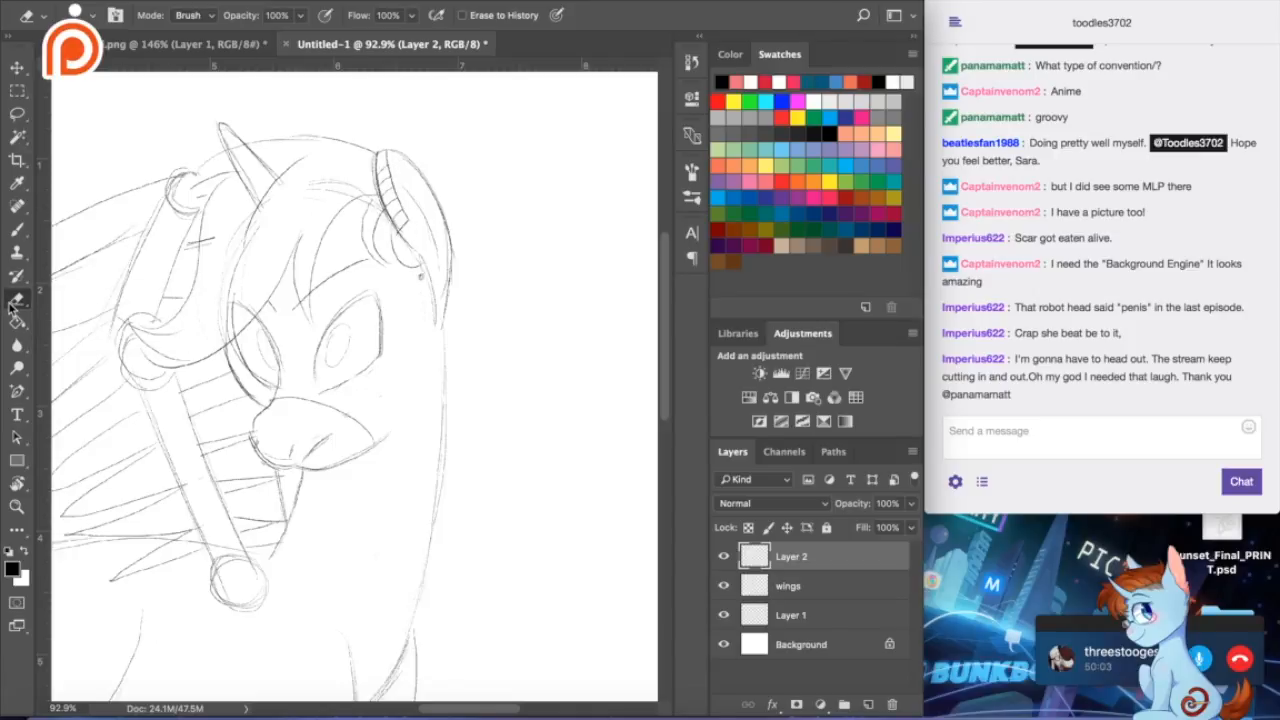
- Erase the segmented strip inside the ear on Layer 2 and sketch a plain curved line along the ear's inner edge
{"action": "mouse_move", "coordinate": [399, 193]}
{"action": "left_mouse_down"}
{"action": "mouse_move", "coordinate": [406, 225]}
{"action": "mouse_move", "coordinate": [386, 155]}
{"action": "left_mouse_up"}
{"action": "left_click", "coordinate": [17, 229]}
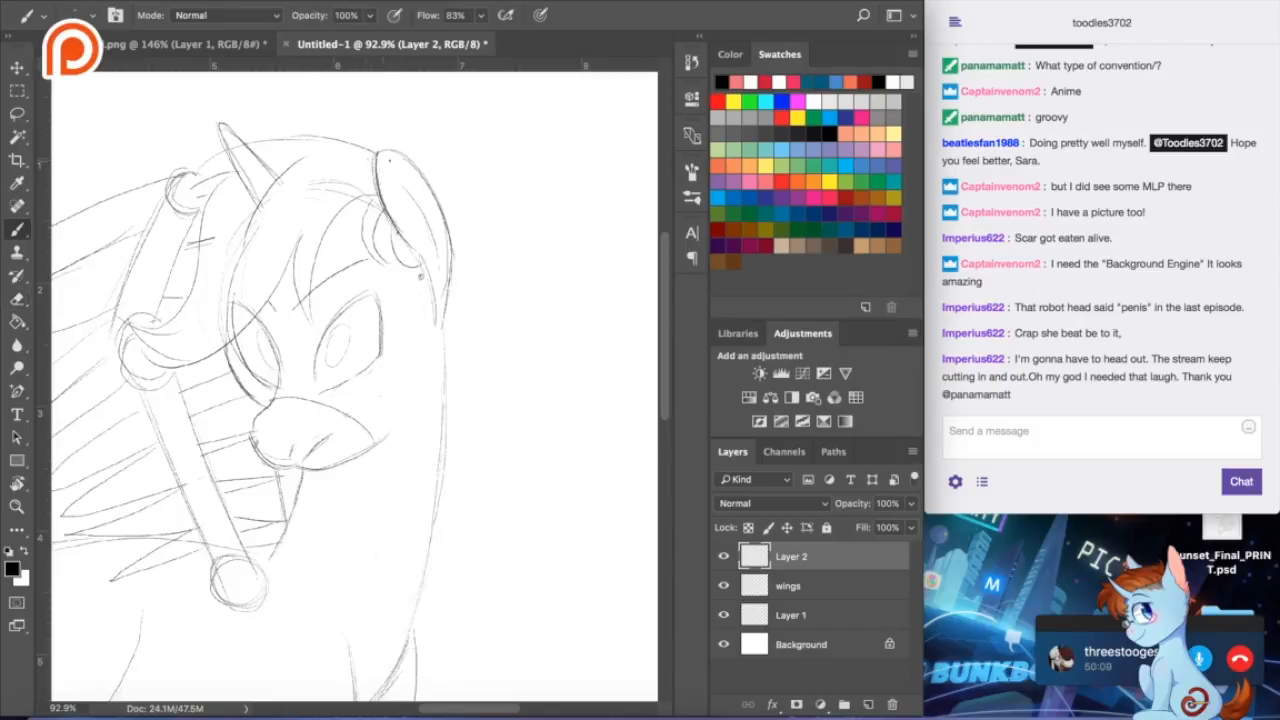
{"action": "left_click_drag", "start_coordinate": [384, 176], "coordinate": [412, 227]}
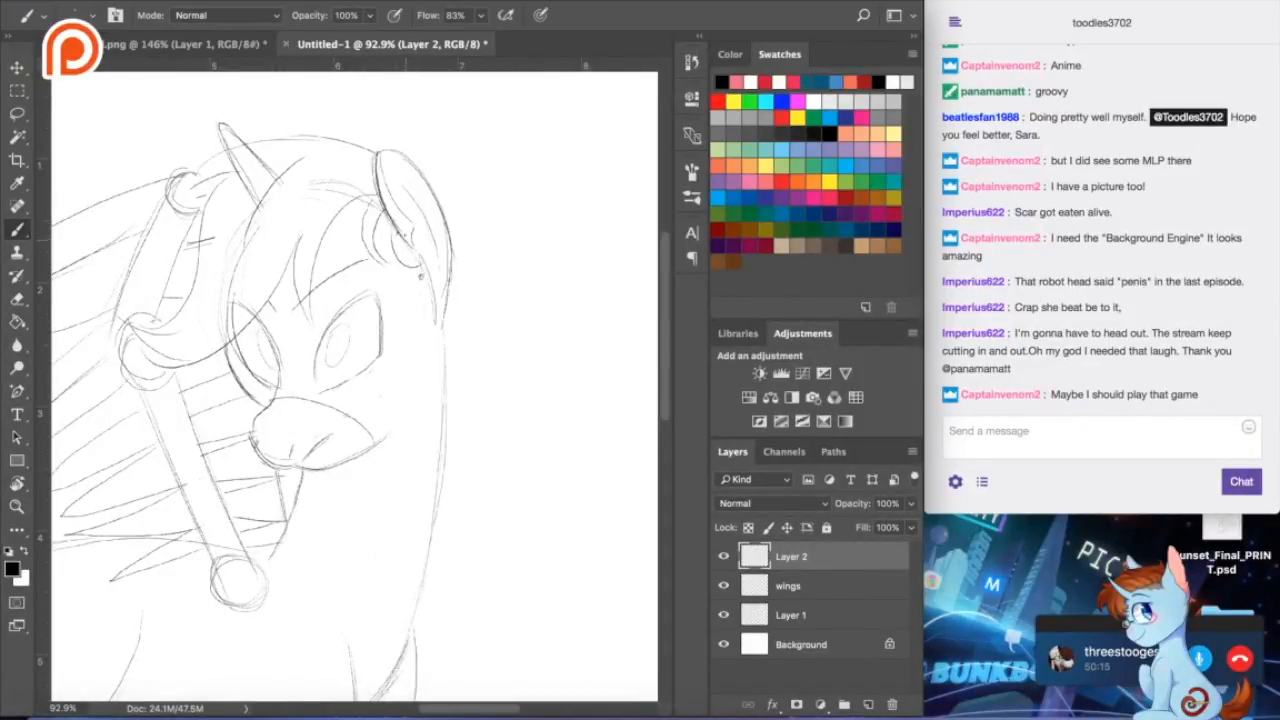
{"action": "left_click_drag", "start_coordinate": [412, 226], "coordinate": [416, 258]}
- Check the circled reference pony's helmet, and sketch two ridge lines running between the eyes from forehead to muzzle on Layer 2
{"action": "left_click", "coordinate": [255, 44]}
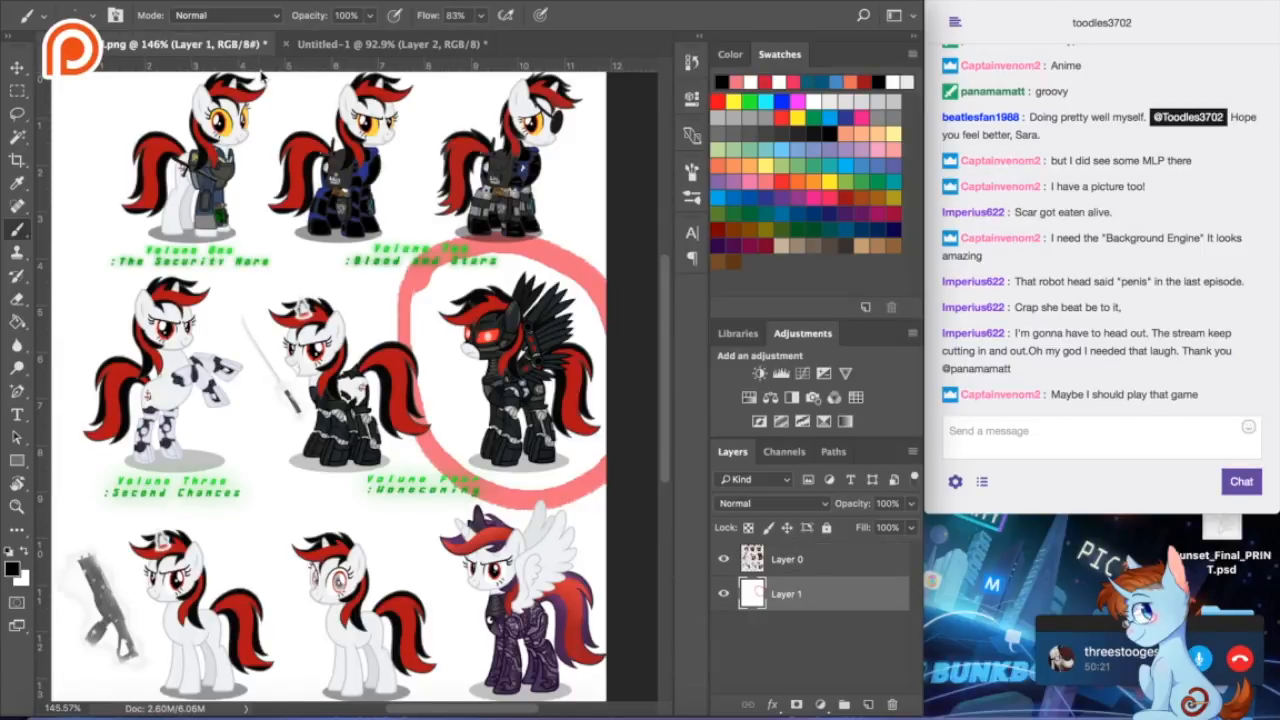
{"action": "scroll", "coordinate": [441, 325], "scroll_direction": "up", "scroll_amount": 5}
{"action": "scroll", "coordinate": [424, 320], "scroll_direction": "right", "scroll_amount": 6}
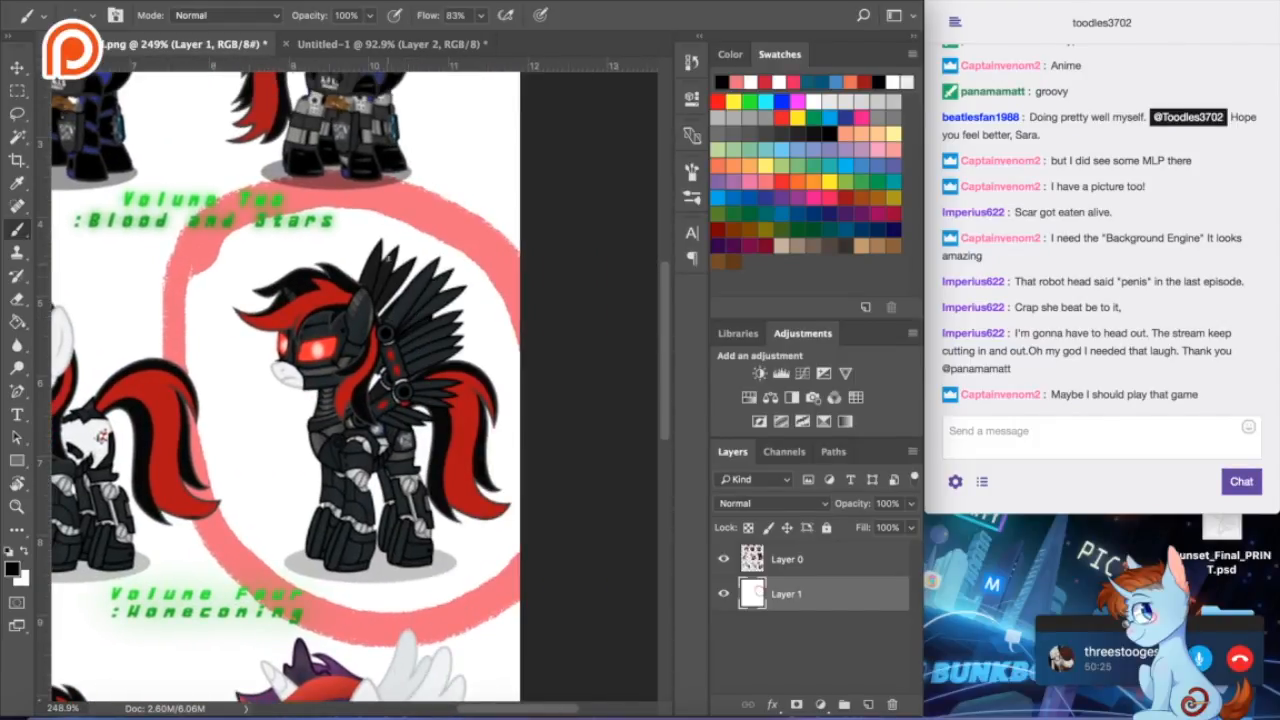
{"action": "left_click", "coordinate": [311, 47]}
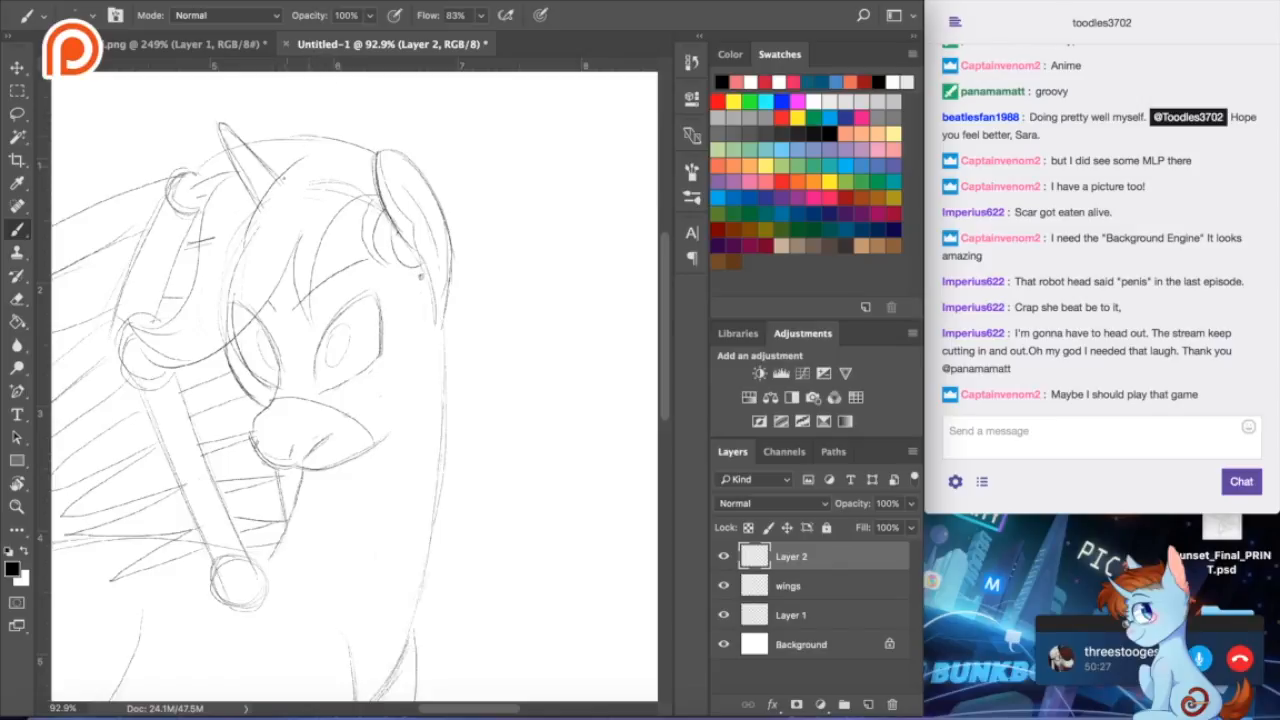
{"action": "left_click_drag", "start_coordinate": [303, 378], "coordinate": [296, 284]}
{"action": "left_click_drag", "start_coordinate": [268, 285], "coordinate": [277, 389]}
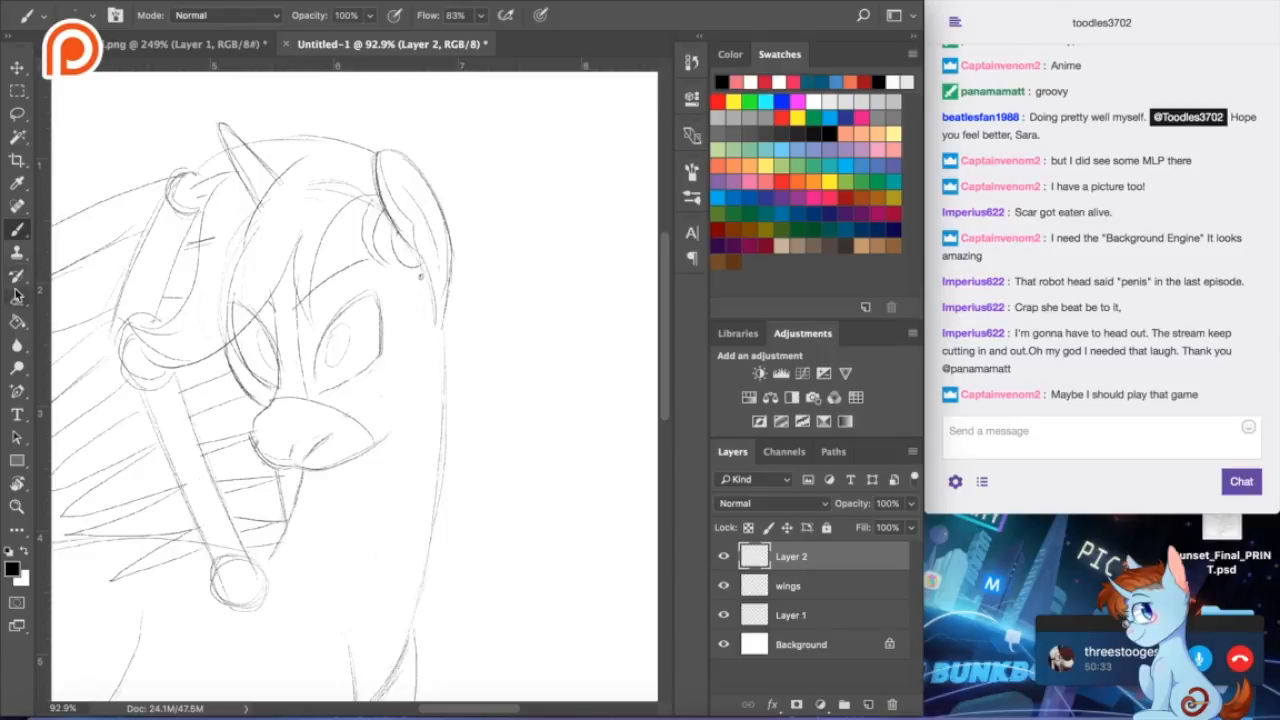
{"action": "key", "text": "e"}
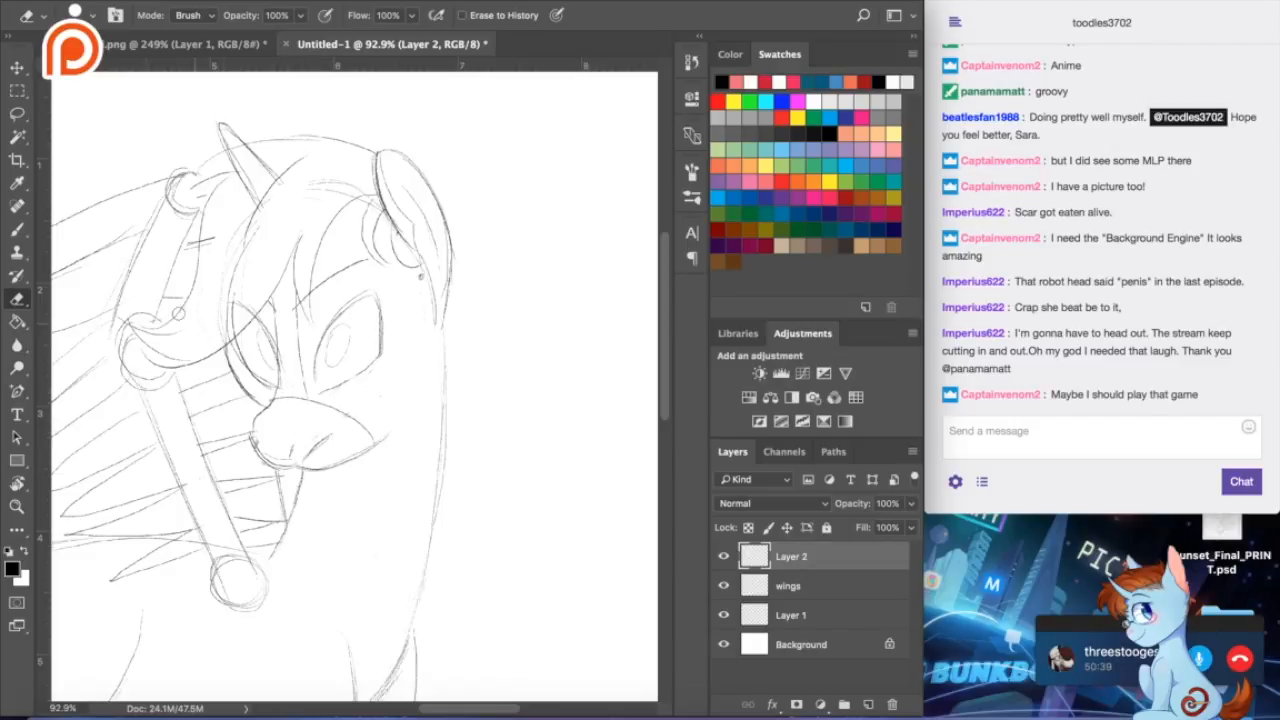
{"action": "left_click", "coordinate": [17, 229]}
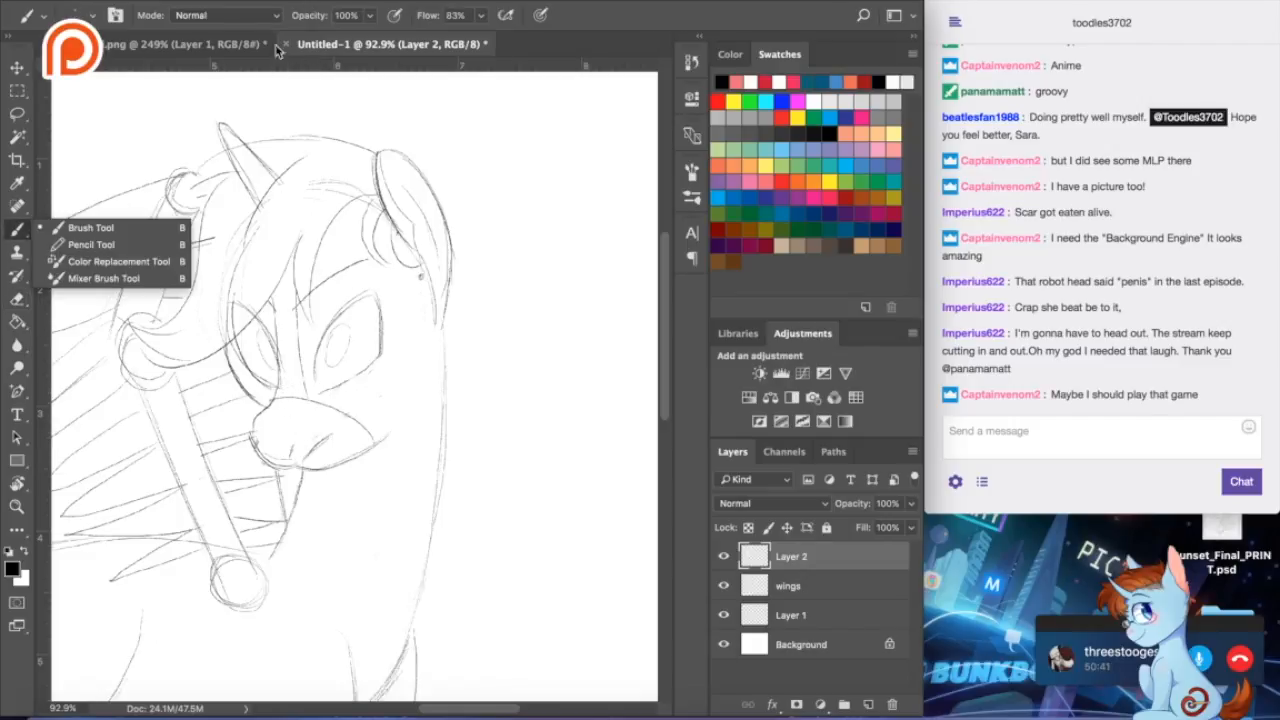
- Close the base of the ear with a curved line matching the reference, and erase the overshooting end
{"action": "left_click", "coordinate": [234, 50]}
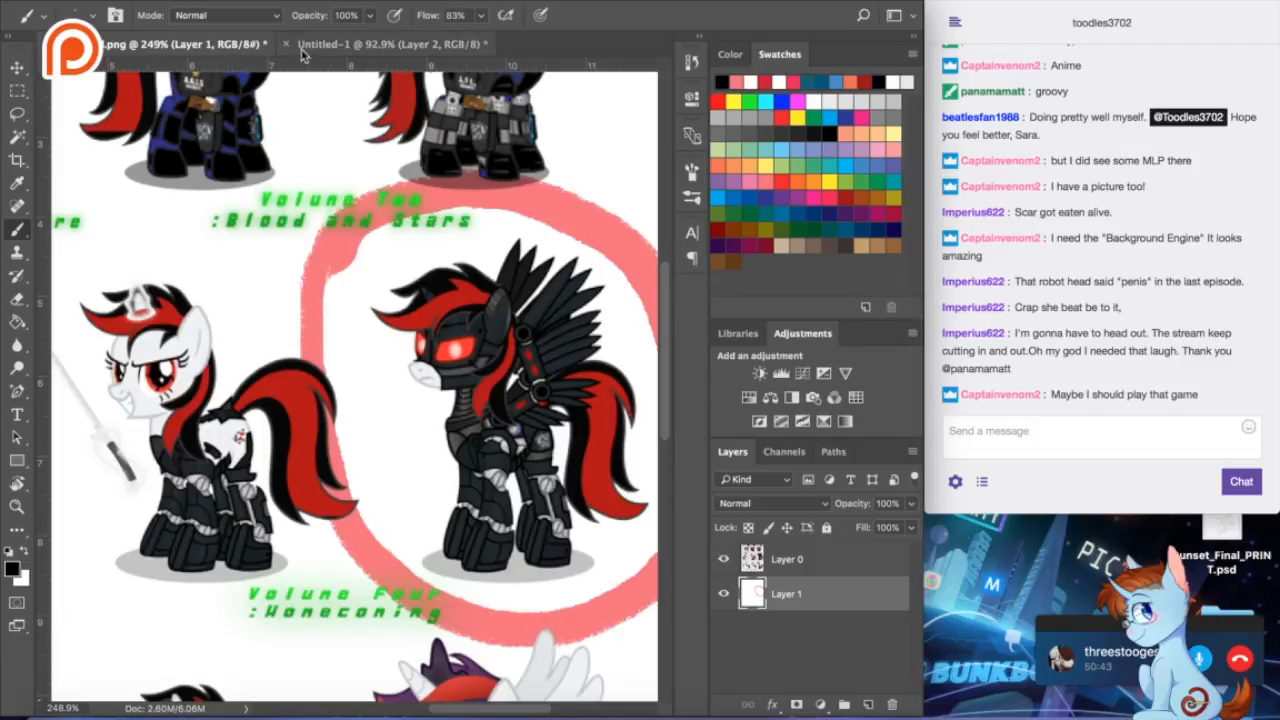
{"action": "left_click", "coordinate": [407, 47]}
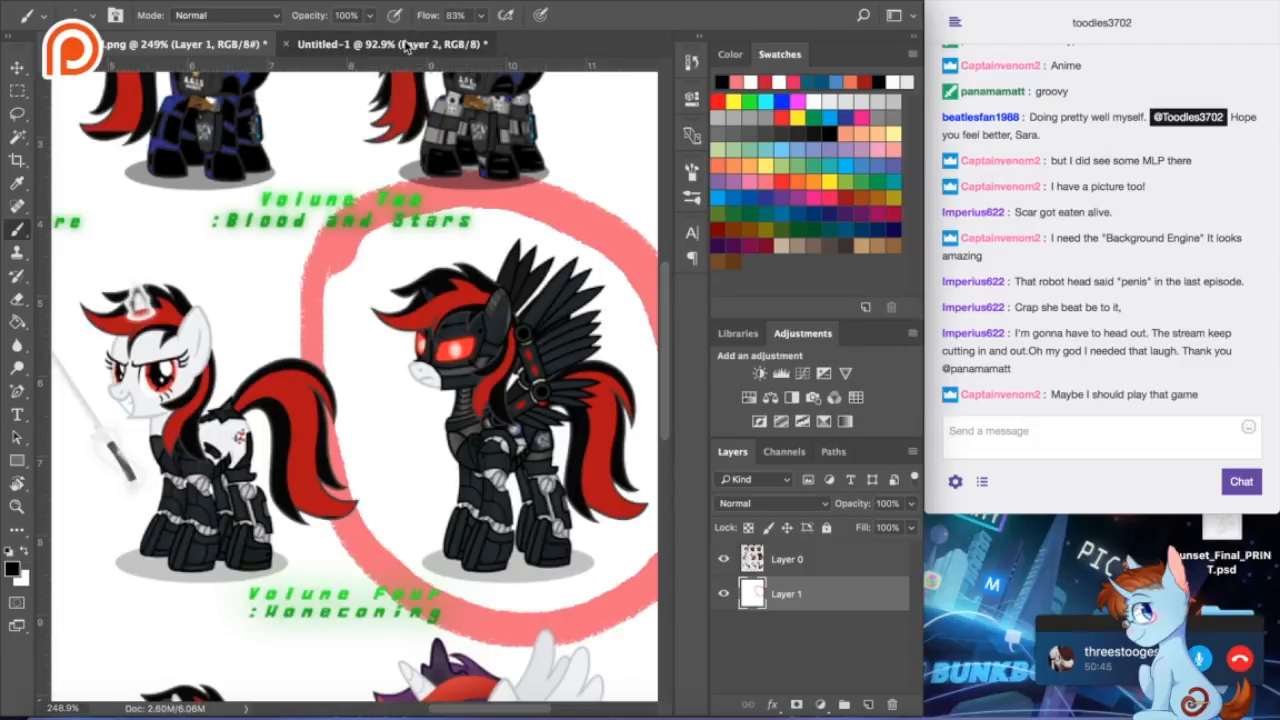
{"action": "left_click_drag", "start_coordinate": [422, 280], "coordinate": [455, 262]}
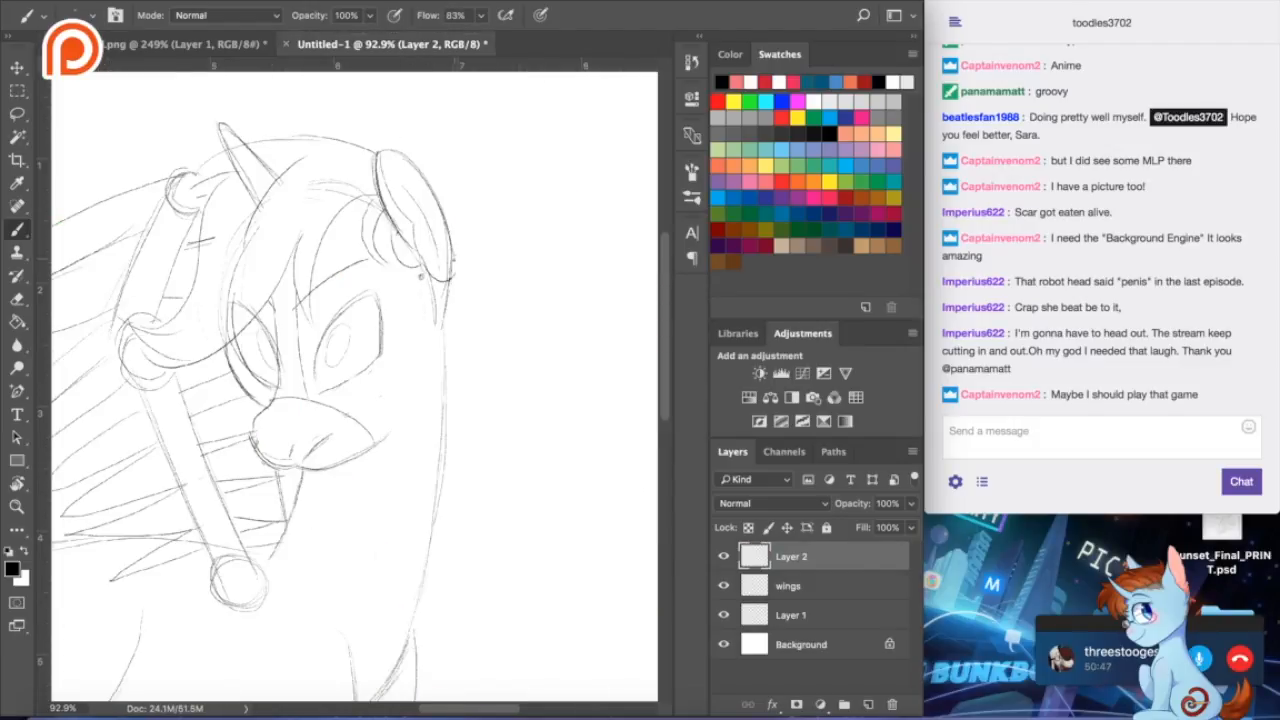
{"action": "key", "text": "e"}
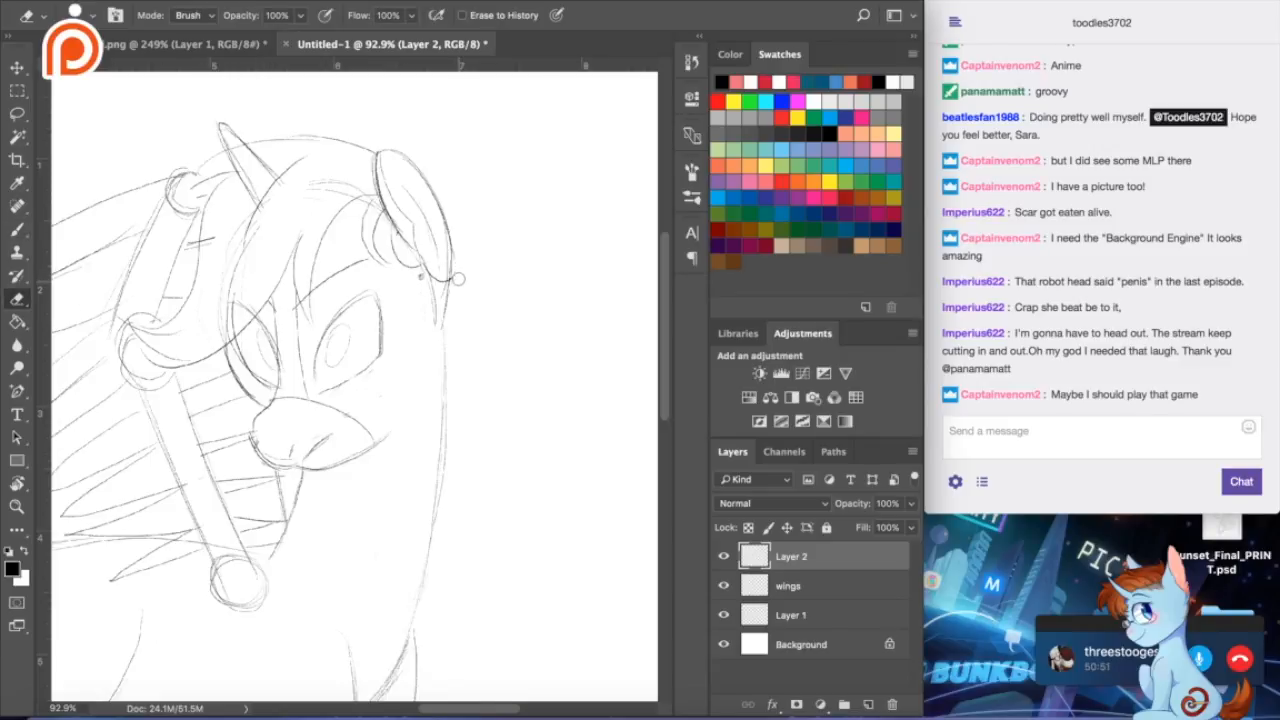
{"action": "left_click", "coordinate": [17, 229]}
- Sketch the angular helmet edge along the cheek and jaw, from below the ear to the muzzle
{"action": "left_click", "coordinate": [185, 44]}
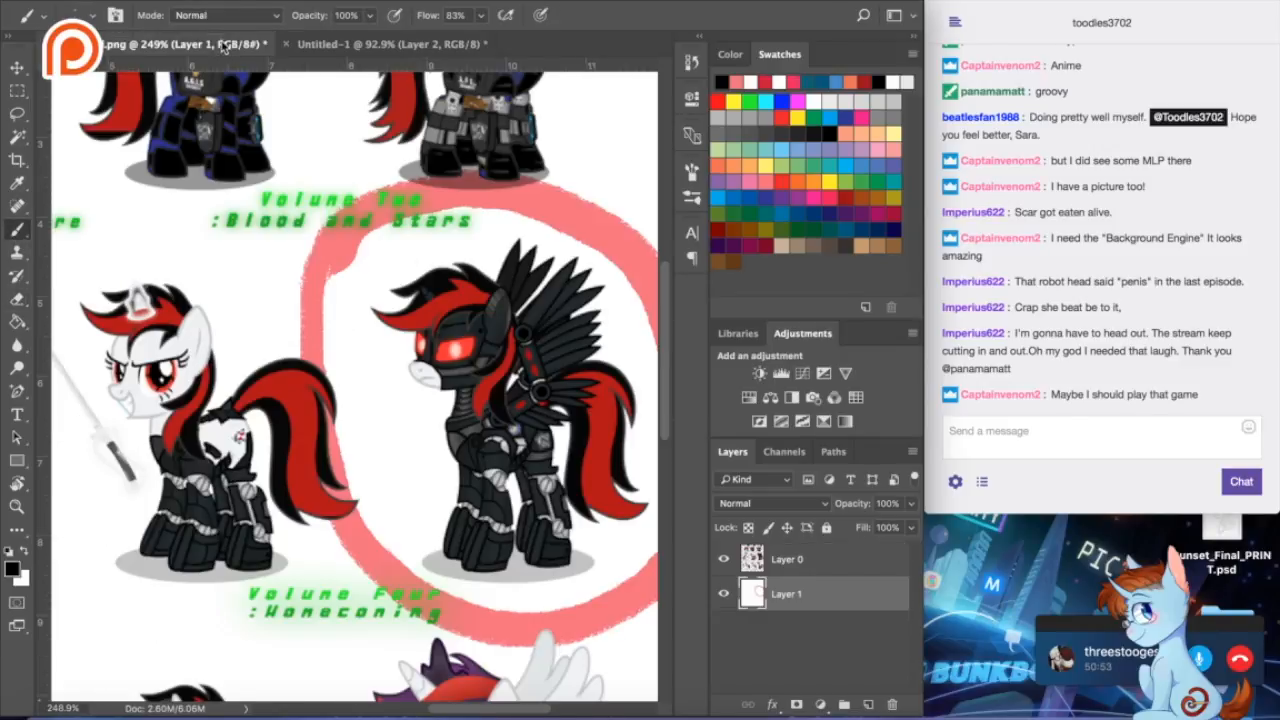
{"action": "left_click", "coordinate": [363, 46]}
{"action": "left_click_drag", "start_coordinate": [410, 370], "coordinate": [430, 313]}
{"action": "mouse_move", "coordinate": [370, 425]}
{"action": "left_mouse_down"}
{"action": "mouse_move", "coordinate": [427, 378]}
{"action": "mouse_move", "coordinate": [443, 325]}
{"action": "left_mouse_up"}
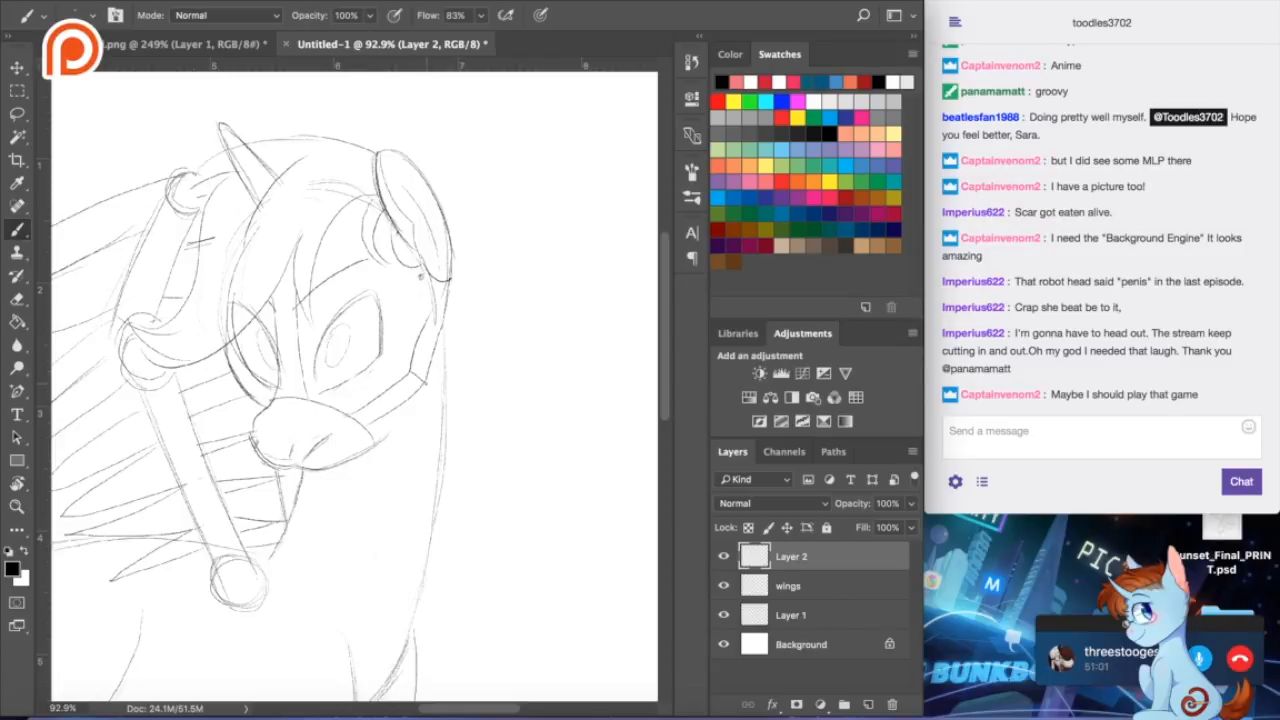
- Sketch a banded armour strip down the neck on Layer 2 following the reference, and erase the band ends outside the outline
{"action": "left_click", "coordinate": [235, 44]}
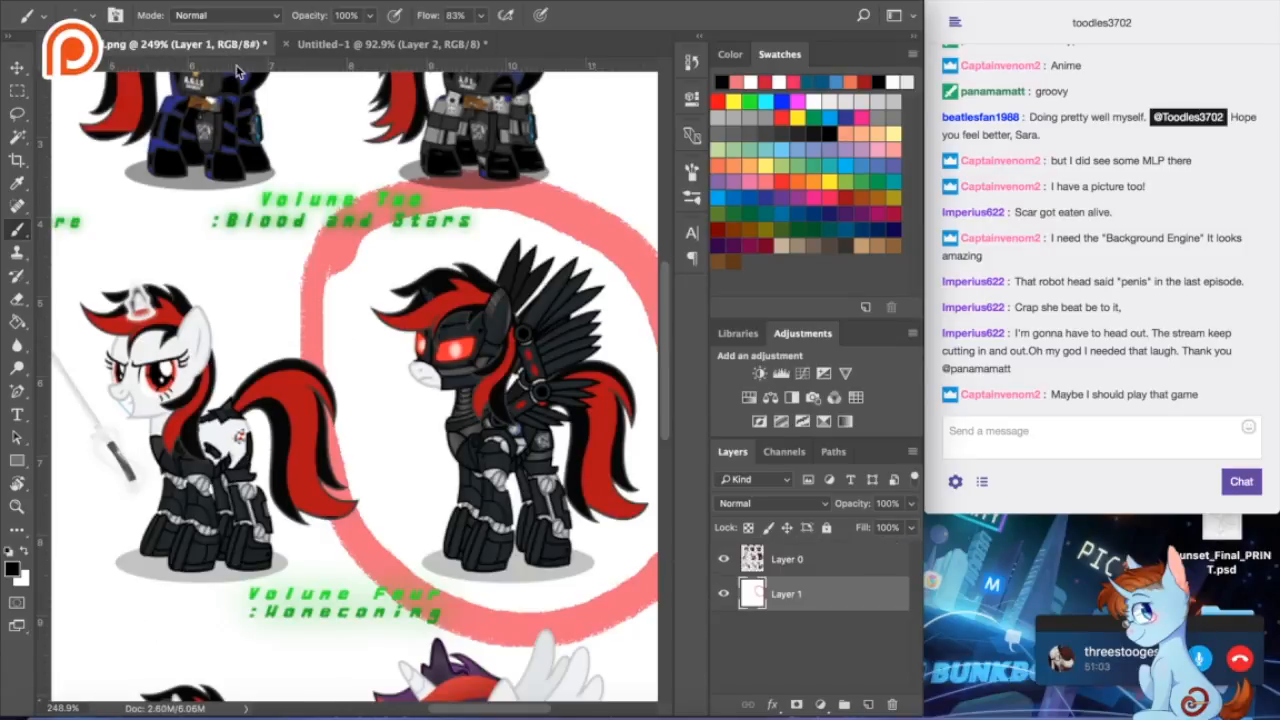
{"action": "left_click", "coordinate": [337, 45]}
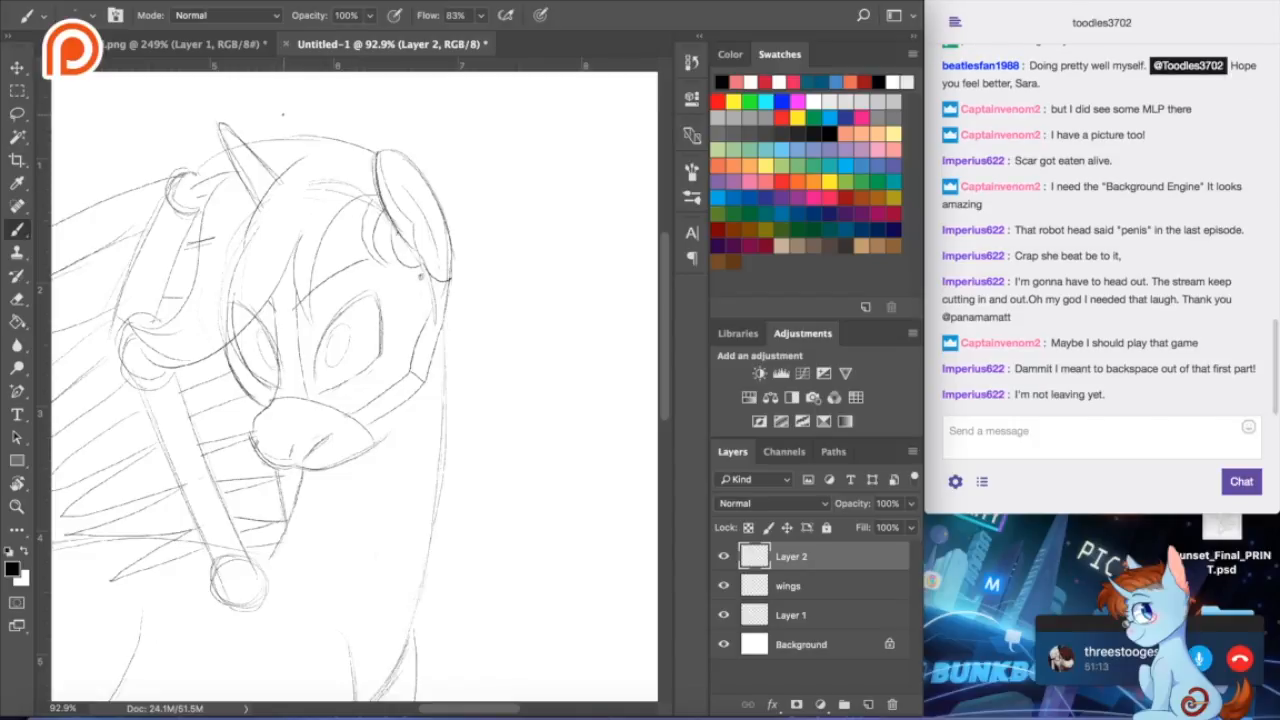
{"action": "left_click", "coordinate": [210, 43]}
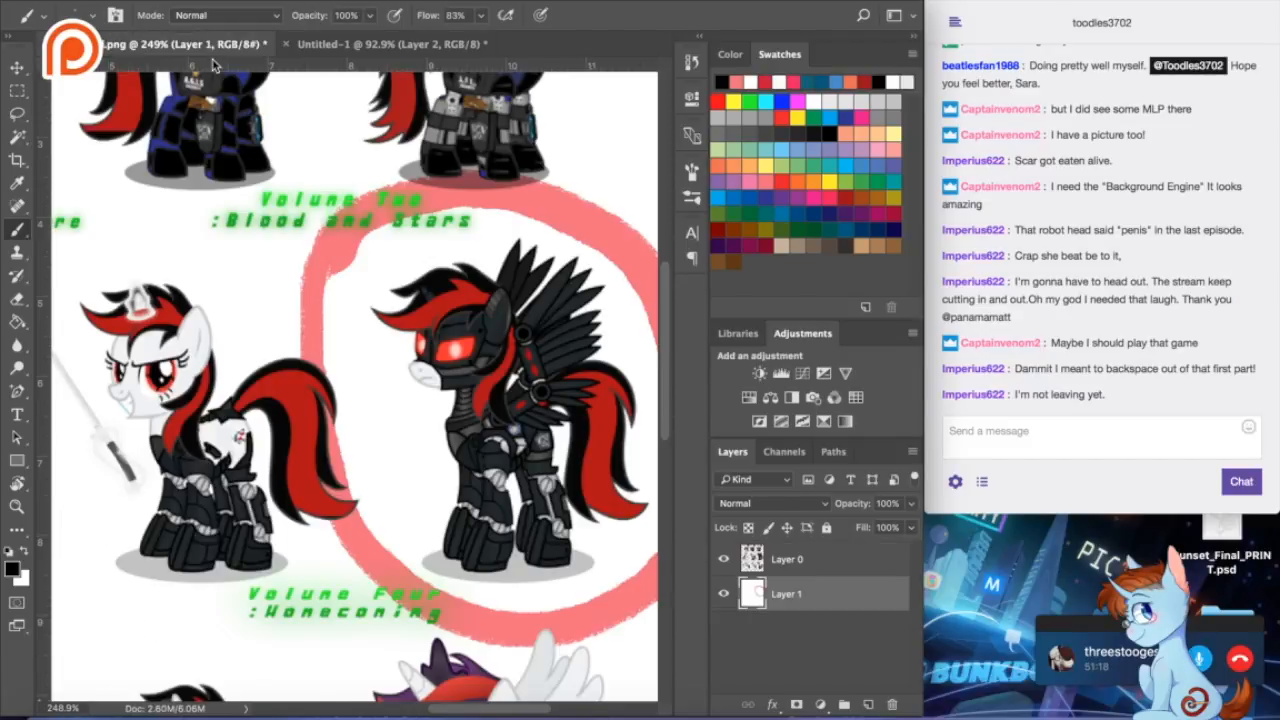
{"action": "left_click", "coordinate": [356, 45]}
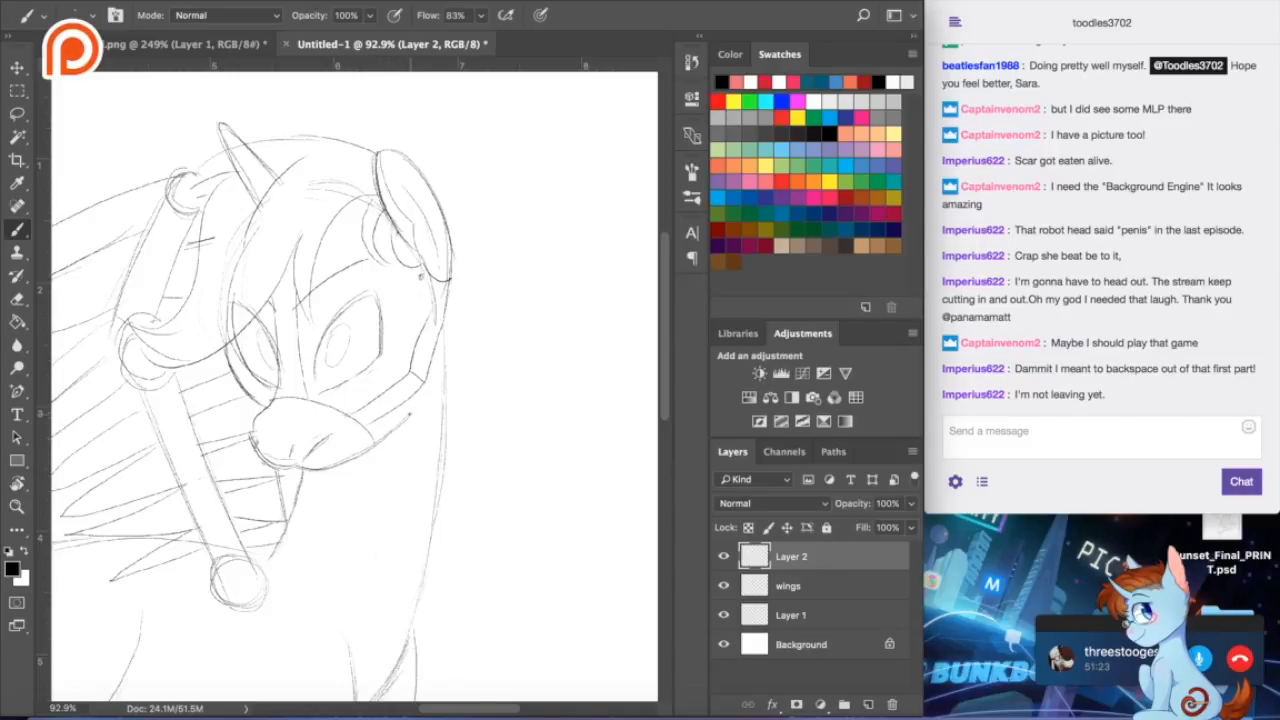
{"action": "left_click_drag", "start_coordinate": [444, 380], "coordinate": [400, 426]}
{"action": "left_click_drag", "start_coordinate": [381, 452], "coordinate": [369, 645]}
{"action": "left_click_drag", "start_coordinate": [389, 455], "coordinate": [449, 425]}
{"action": "mouse_move", "coordinate": [389, 485]}
{"action": "left_mouse_down"}
{"action": "mouse_move", "coordinate": [449, 459]}
{"action": "mouse_move", "coordinate": [384, 514]}
{"action": "mouse_move", "coordinate": [379, 620]}
{"action": "mouse_move", "coordinate": [356, 696]}
{"action": "left_mouse_up"}
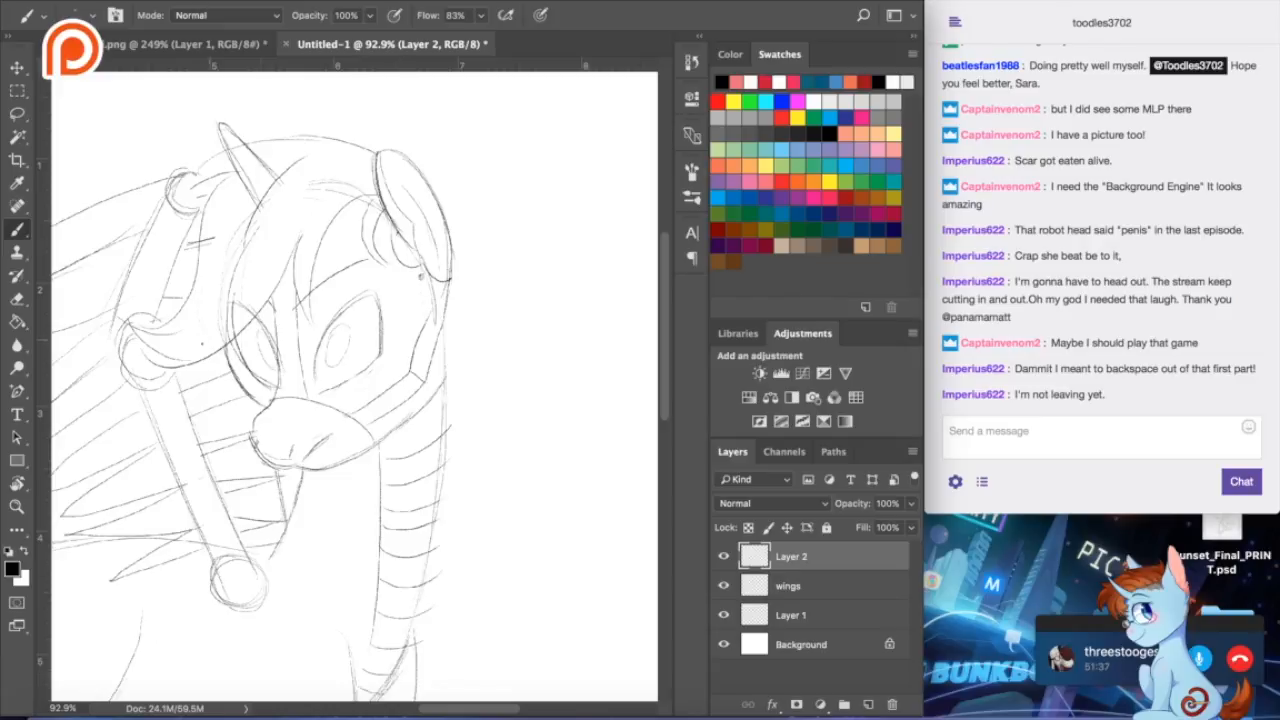
{"action": "key", "text": "e"}
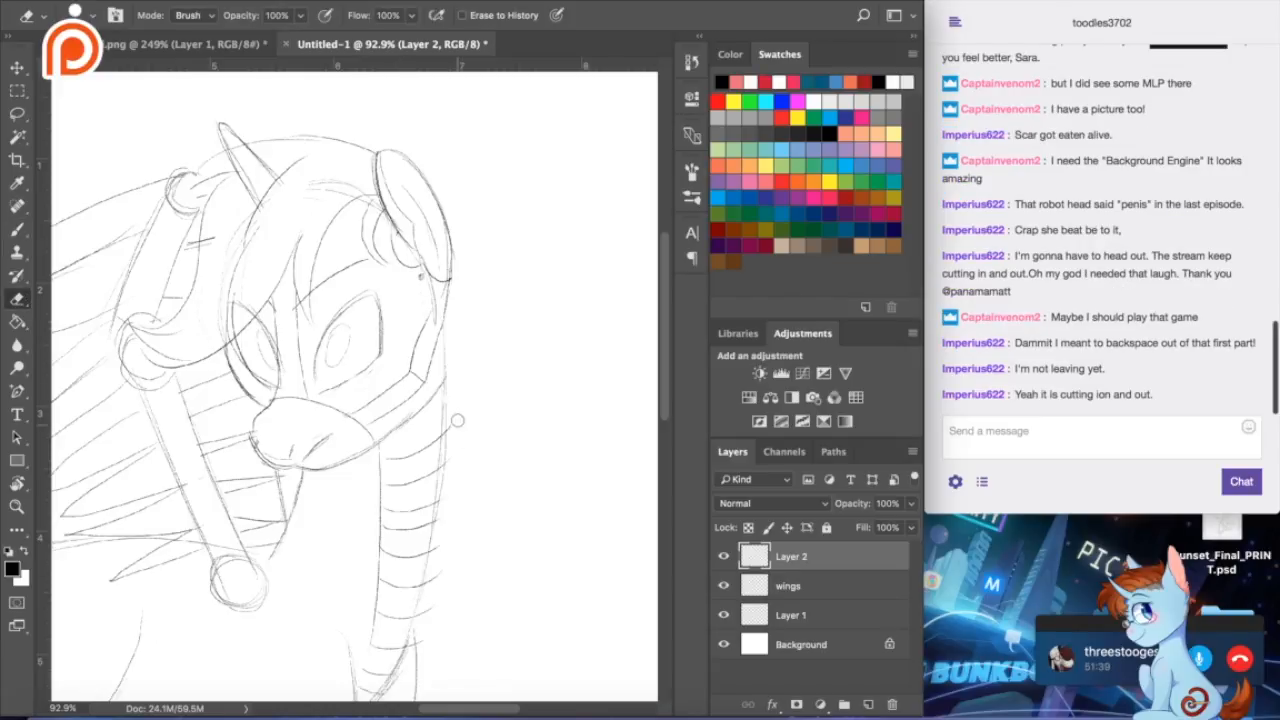
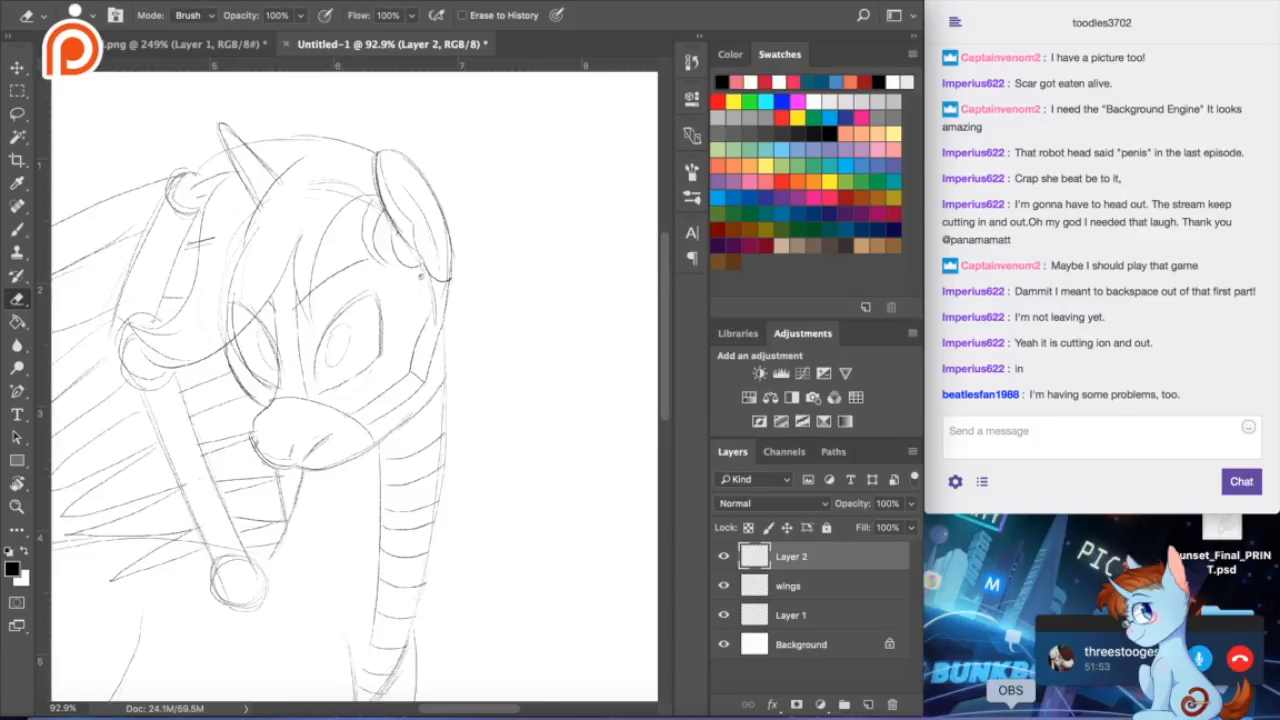
- Check the stream status in OBS, and return to brushing on Layer 2 in Photoshop
{"action": "left_click", "coordinate": [1010, 712]}
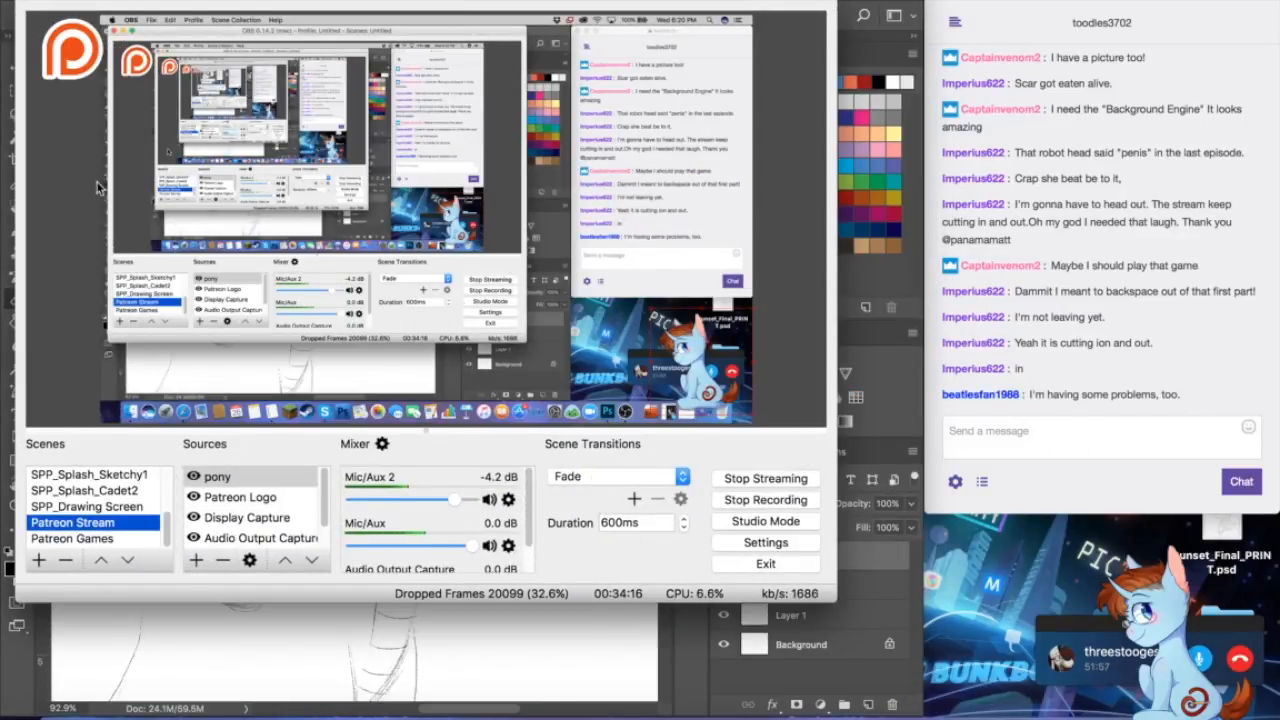
{"action": "key", "text": "super+m"}
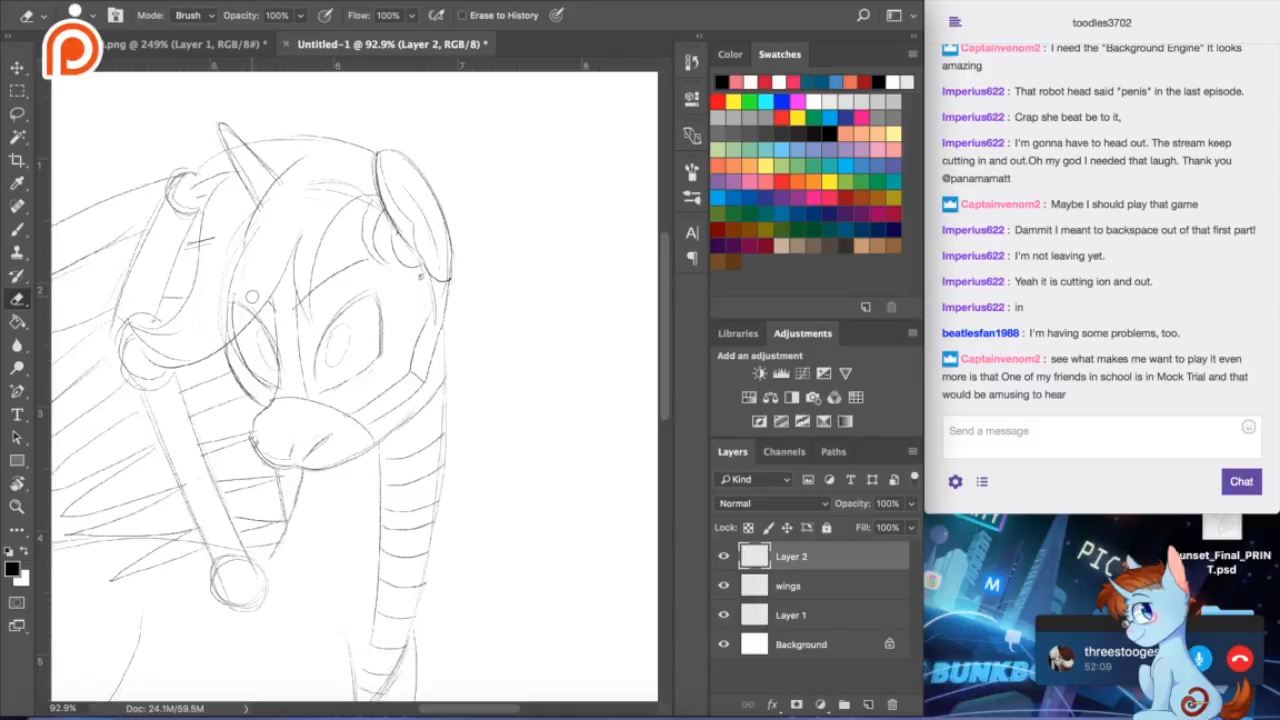
{"action": "key", "text": "b"}
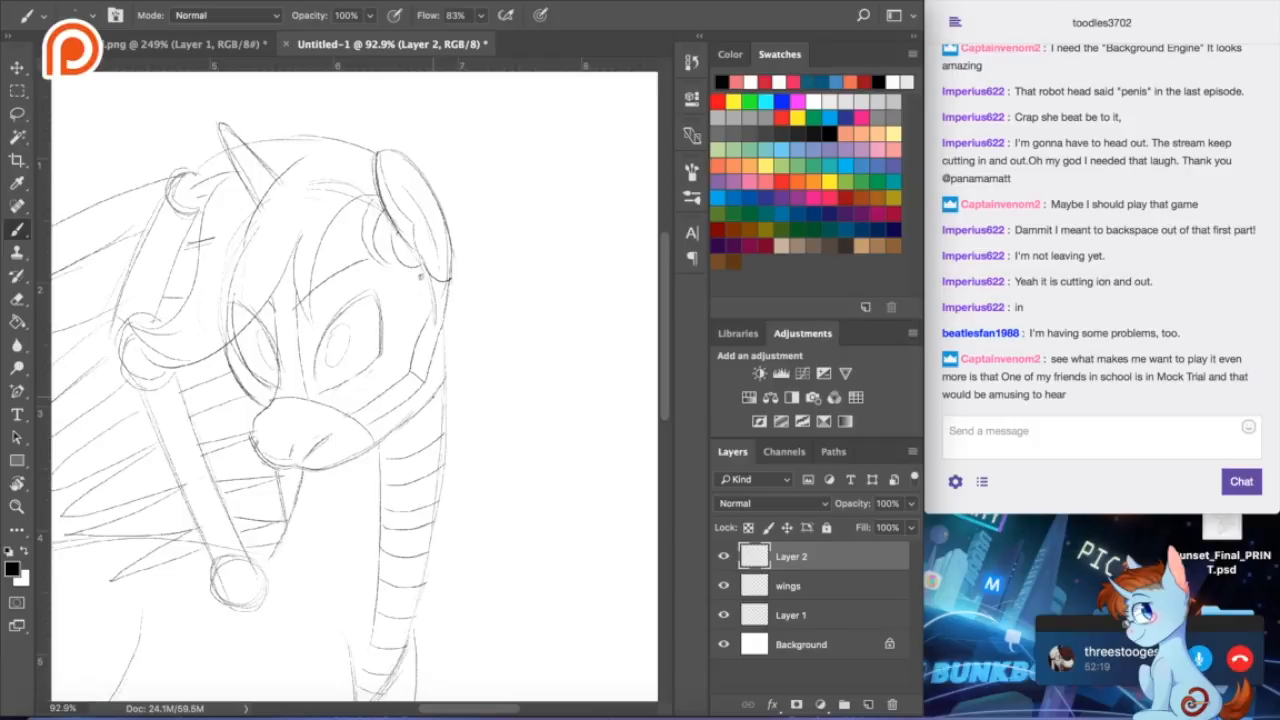
- Compare with the reference pony's mane, and sketch a curved, pointed mane lock hanging below the muzzle in front of the neck
{"action": "scroll", "coordinate": [433, 396], "scroll_direction": "right", "scroll_amount": 3}
{"action": "scroll", "coordinate": [433, 396], "scroll_direction": "left", "scroll_amount": 9}
{"action": "scroll", "coordinate": [433, 396], "scroll_direction": "down", "scroll_amount": 5}
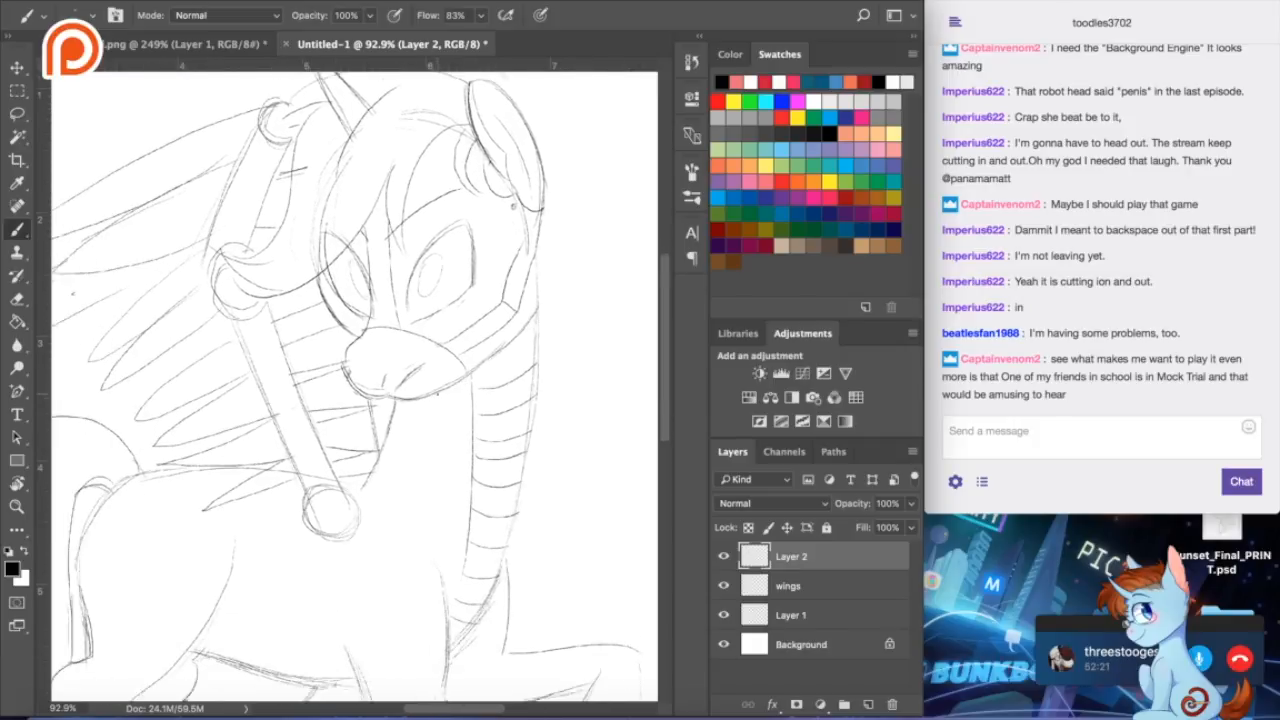
{"action": "scroll", "coordinate": [433, 396], "scroll_direction": "down", "scroll_amount": 5}
{"action": "scroll", "coordinate": [433, 396], "scroll_direction": "left", "scroll_amount": 1}
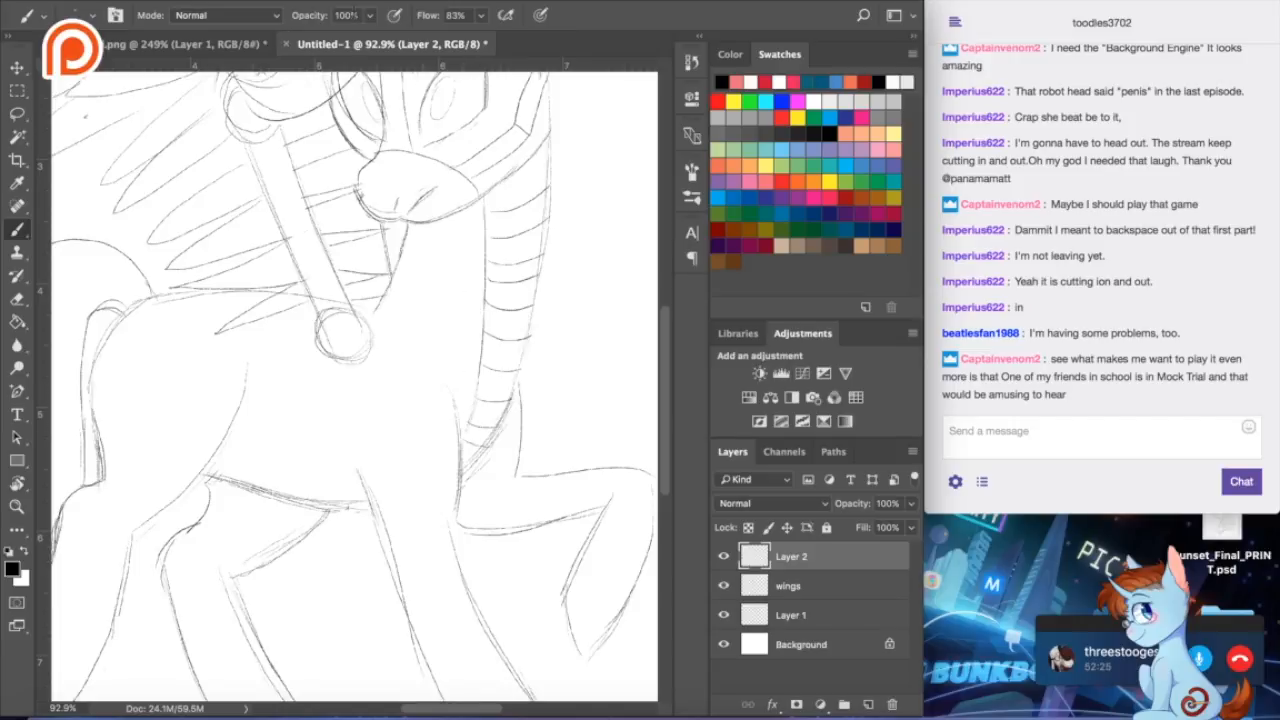
{"action": "left_click", "coordinate": [185, 44]}
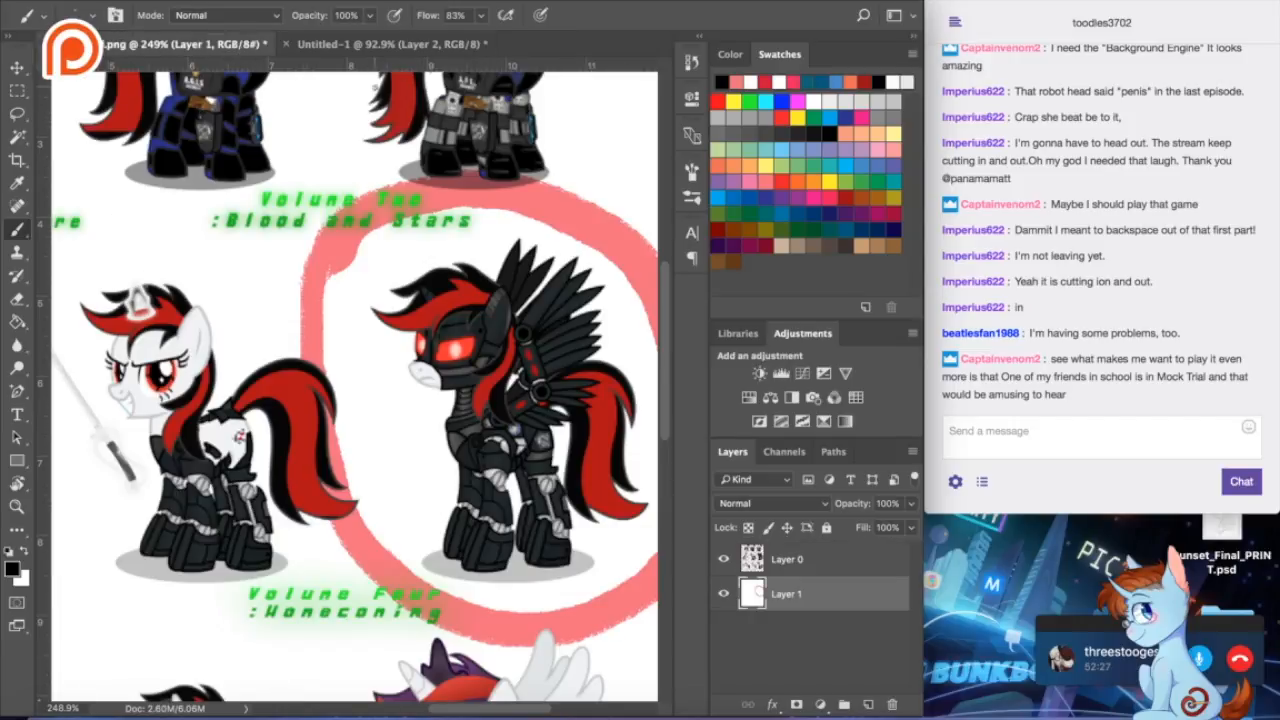
{"action": "left_click", "coordinate": [325, 46]}
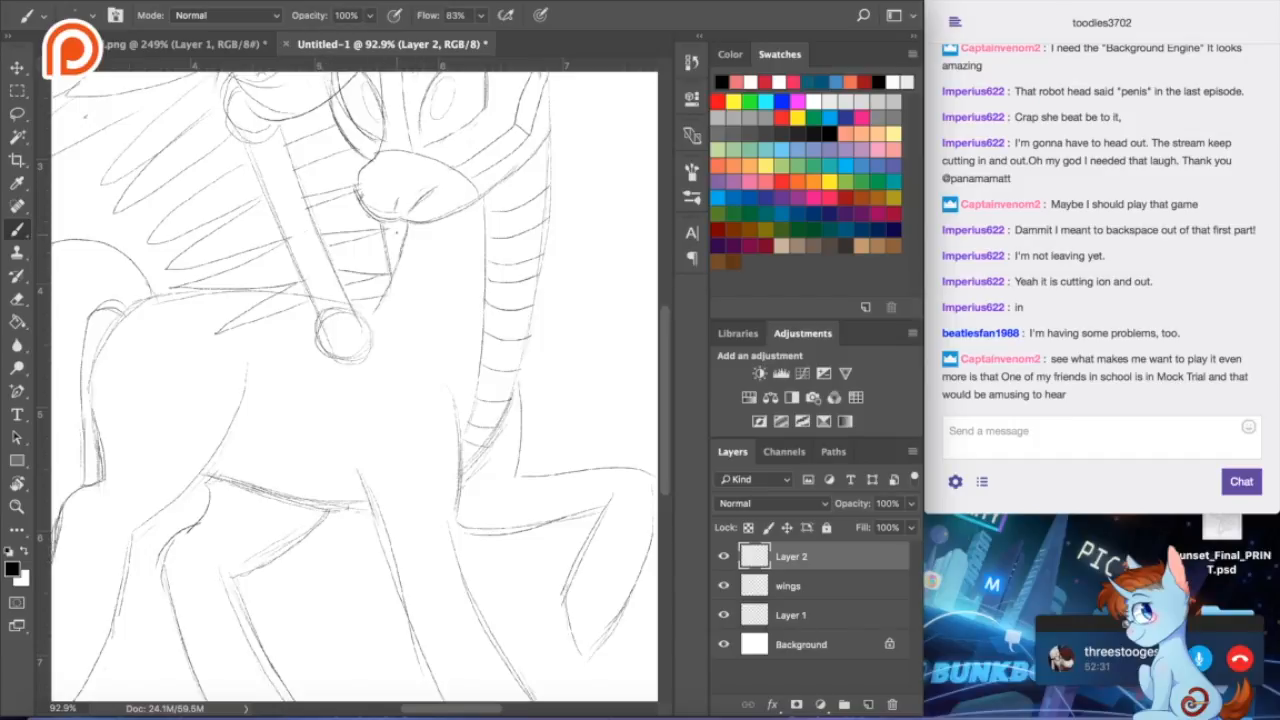
{"action": "left_click", "coordinate": [230, 45]}
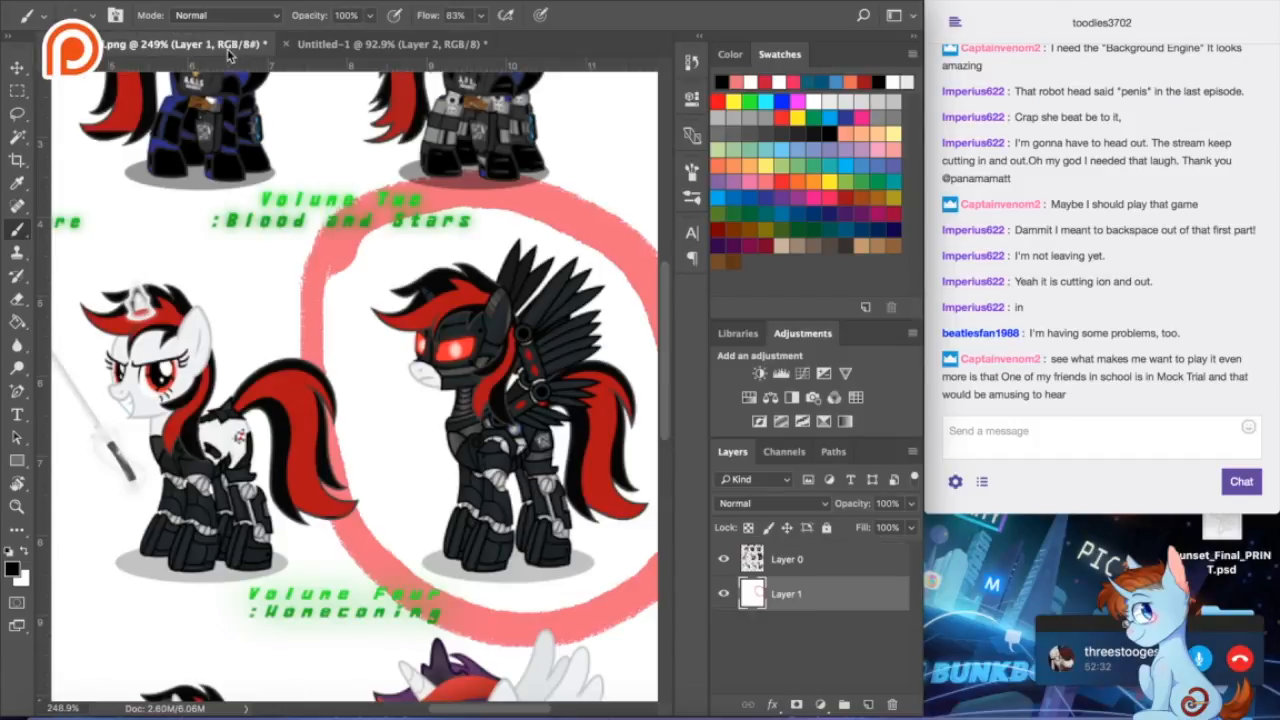
{"action": "left_click", "coordinate": [319, 46]}
{"action": "mouse_move", "coordinate": [413, 227]}
{"action": "left_mouse_down"}
{"action": "mouse_move", "coordinate": [440, 236]}
{"action": "mouse_move", "coordinate": [446, 353]}
{"action": "left_mouse_up"}
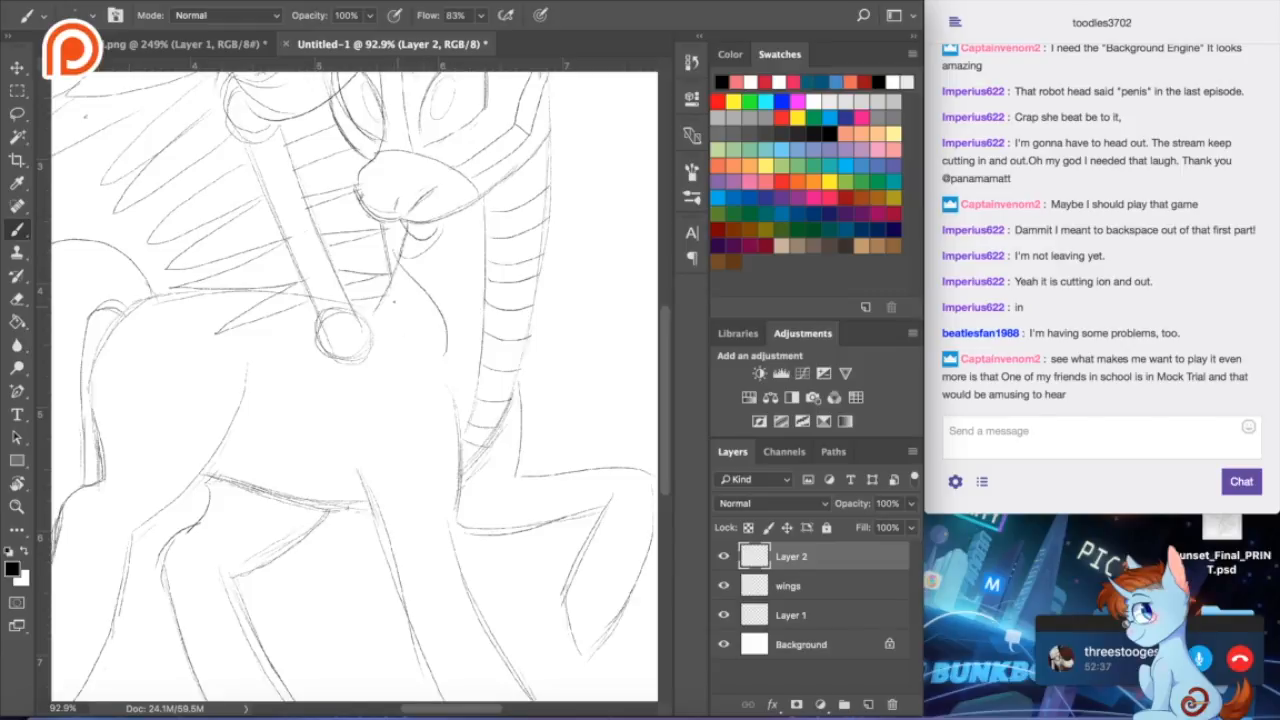
{"action": "left_click_drag", "start_coordinate": [358, 210], "coordinate": [434, 356]}
{"action": "left_click_drag", "start_coordinate": [390, 304], "coordinate": [425, 372]}
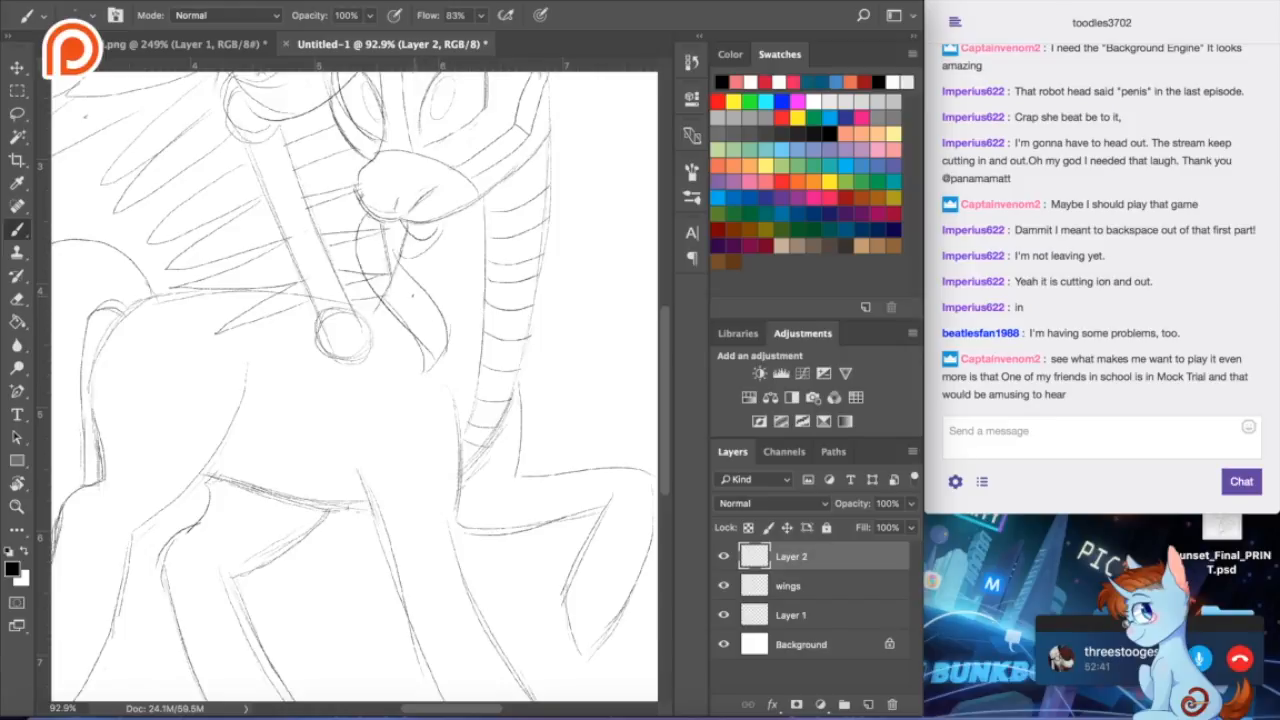
- Check the reference mane again, and add shorter pointed strands beside the hanging mane lock on Layer 2
{"action": "left_click", "coordinate": [240, 46]}
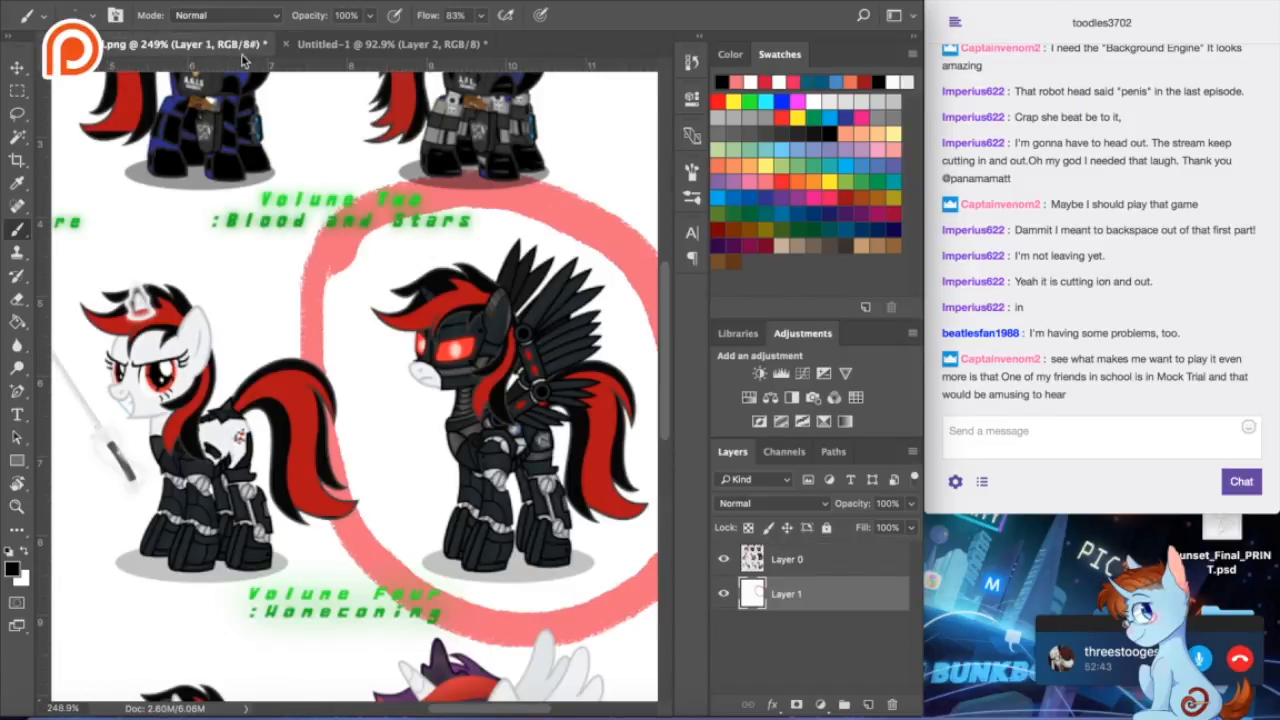
{"action": "left_click", "coordinate": [316, 44]}
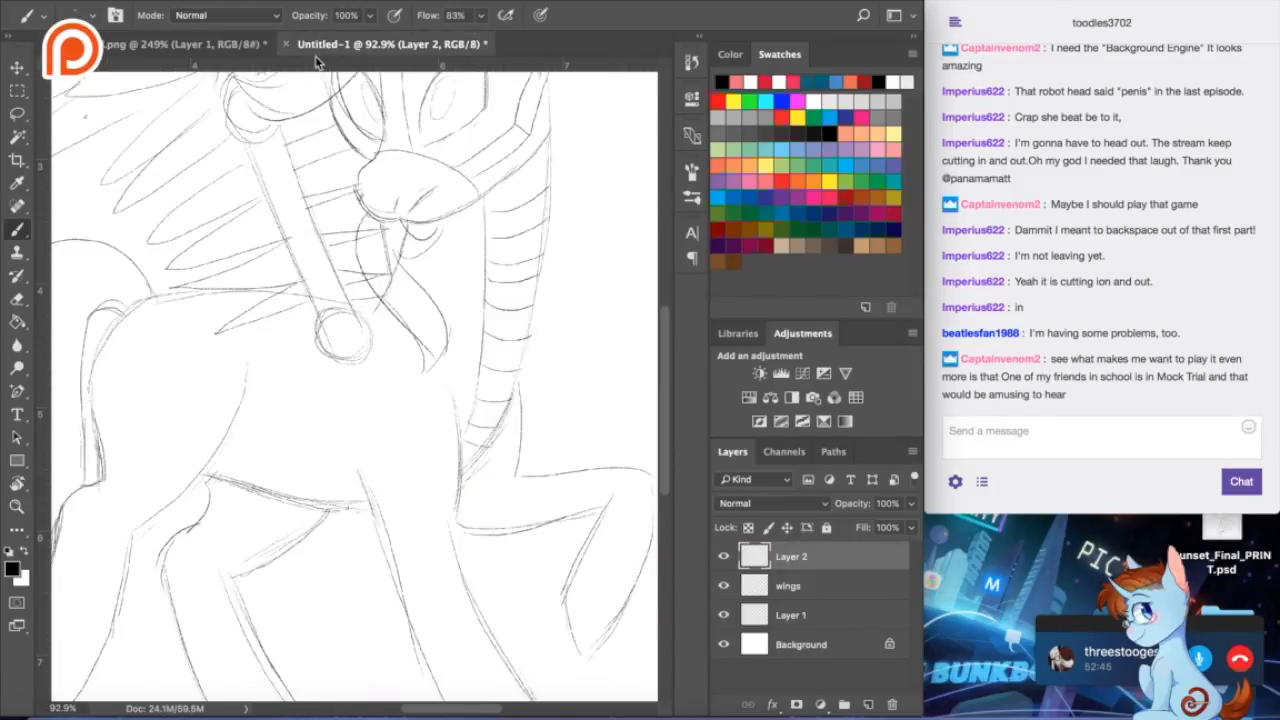
{"action": "left_click_drag", "start_coordinate": [383, 289], "coordinate": [378, 388]}
{"action": "left_click_drag", "start_coordinate": [402, 322], "coordinate": [389, 398]}
- Erase the feather lines on the wings layer and the neck line on Layer 1 that run through the mane lock
{"action": "left_click", "coordinate": [800, 588]}
{"action": "left_click", "coordinate": [10, 299]}
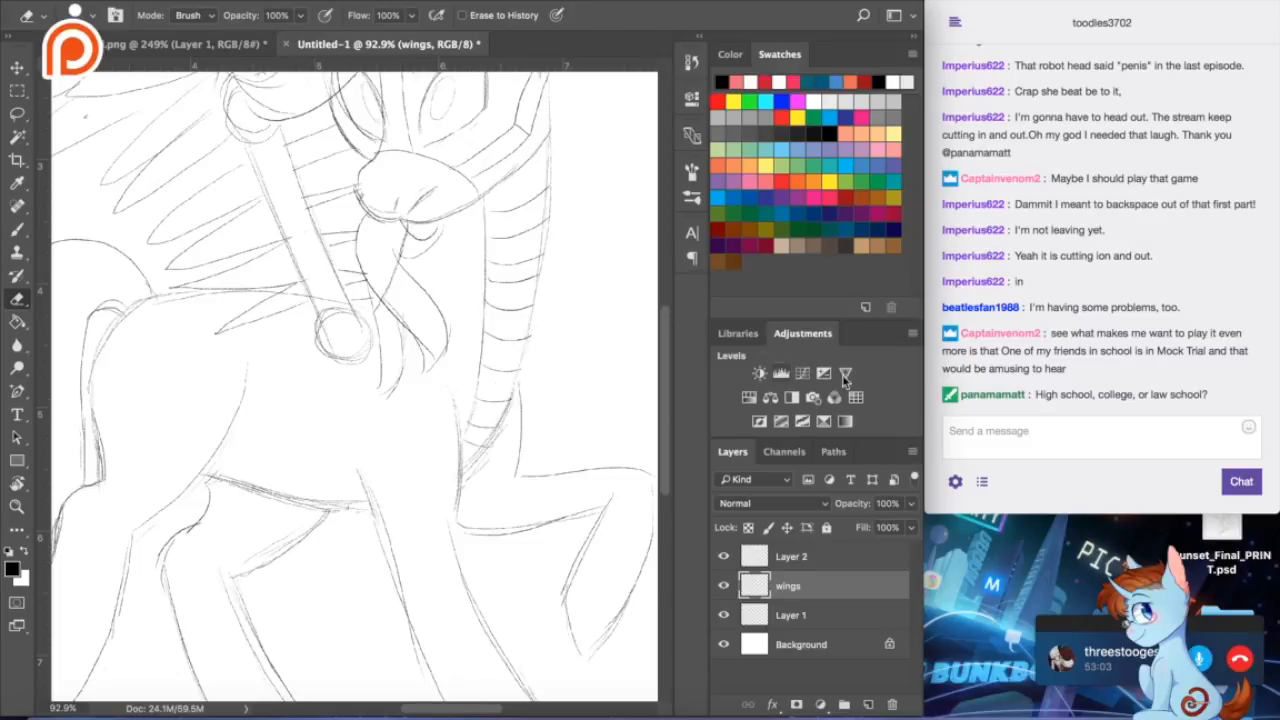
{"action": "left_click", "coordinate": [791, 615]}
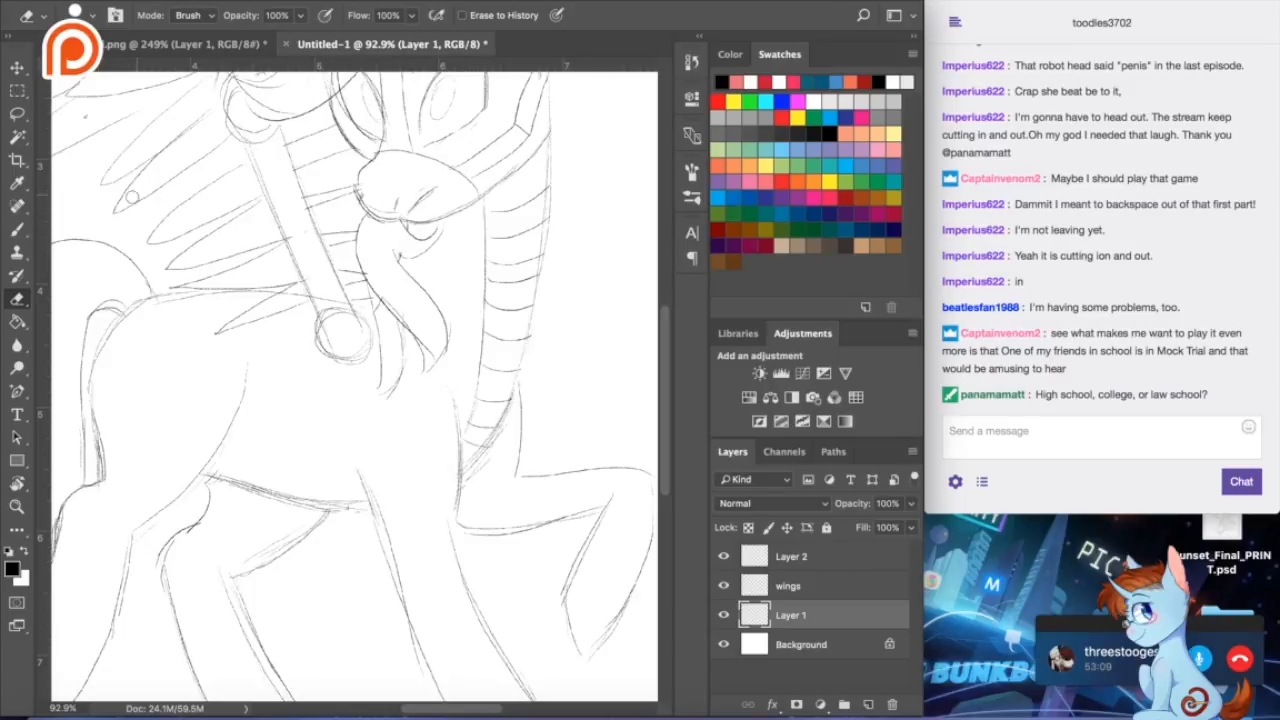
- Add more thin pointed mane strands beside the hanging mane lock below the muzzle on Layer 2
{"action": "left_click", "coordinate": [17, 229]}
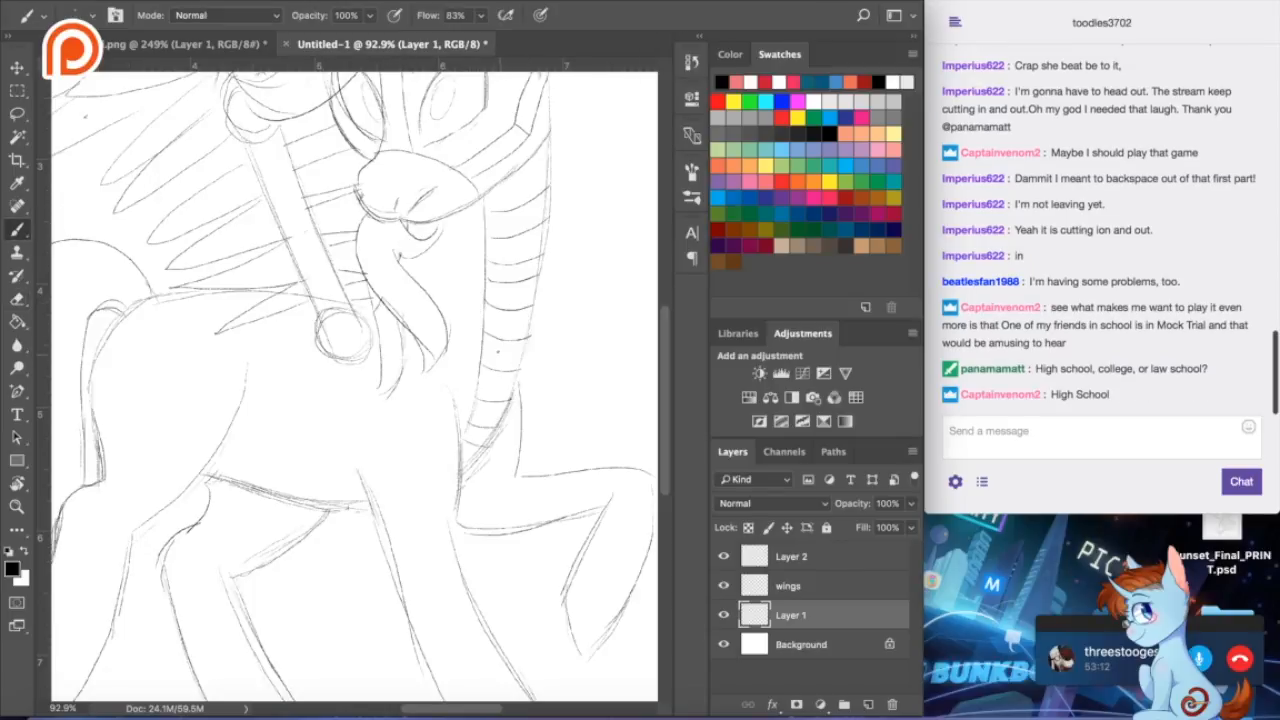
{"action": "left_click", "coordinate": [770, 562]}
{"action": "left_click_drag", "start_coordinate": [360, 256], "coordinate": [382, 388]}
{"action": "left_click_drag", "start_coordinate": [410, 336], "coordinate": [394, 380]}
{"action": "left_click_drag", "start_coordinate": [410, 336], "coordinate": [390, 412]}
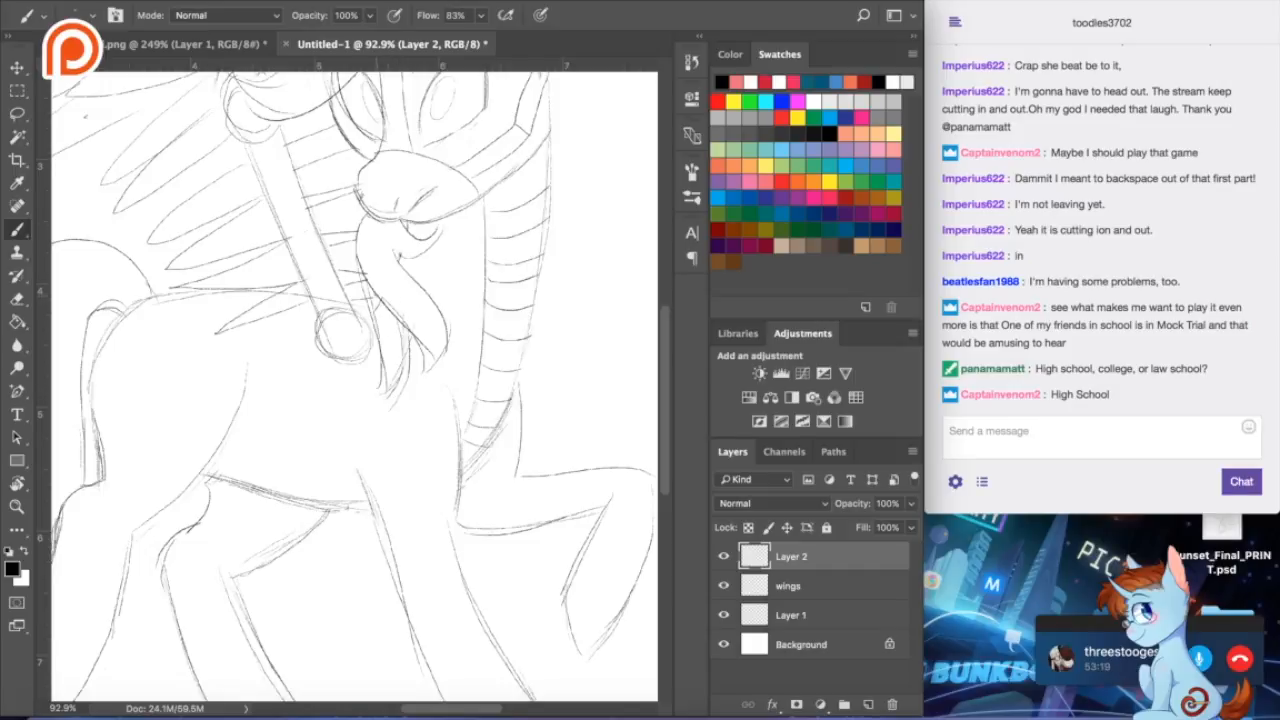
- Sketch the mane lock behind the head on Layer 2, sweeping from the horn down to the curled tip over the wing joint
{"action": "scroll", "coordinate": [353, 385], "scroll_direction": "up", "scroll_amount": 5}
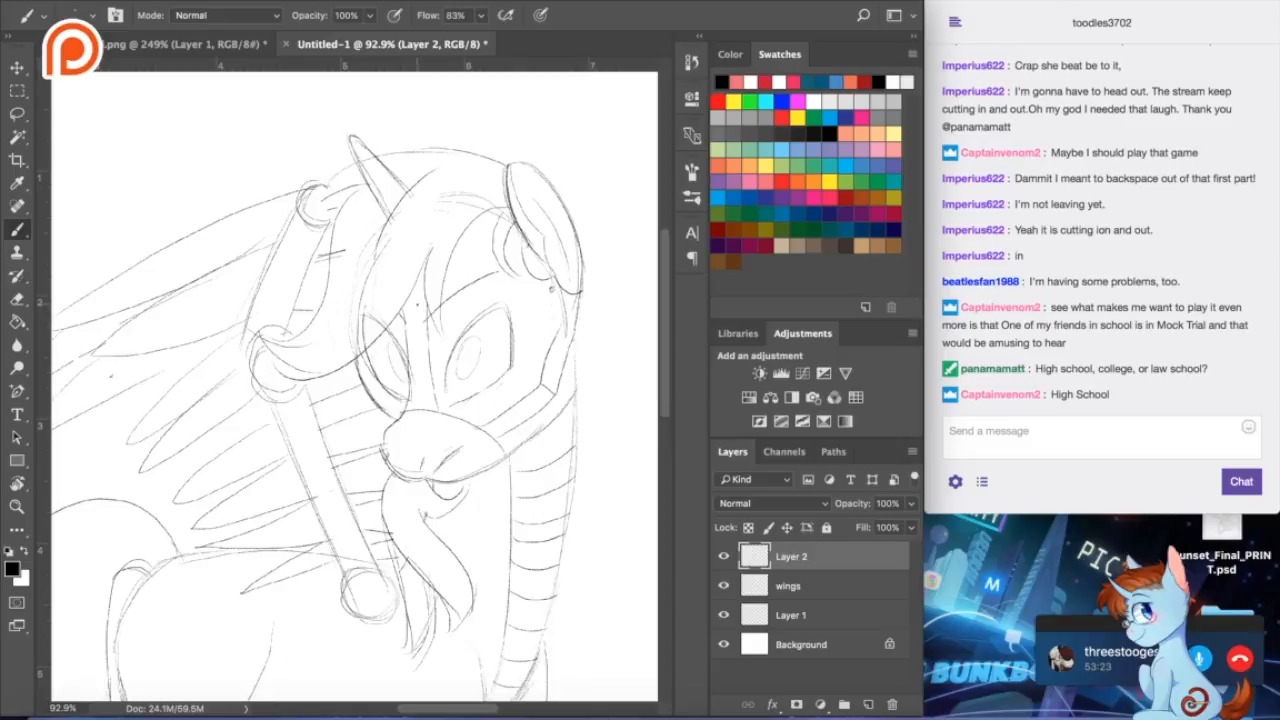
{"action": "left_click_drag", "start_coordinate": [262, 332], "coordinate": [316, 384]}
{"action": "left_click_drag", "start_coordinate": [340, 276], "coordinate": [266, 338]}
{"action": "left_click_drag", "start_coordinate": [362, 190], "coordinate": [322, 292]}
{"action": "mouse_move", "coordinate": [318, 208]}
{"action": "left_mouse_down"}
{"action": "mouse_move", "coordinate": [350, 168]}
{"action": "mouse_move", "coordinate": [398, 204]}
{"action": "left_mouse_up"}
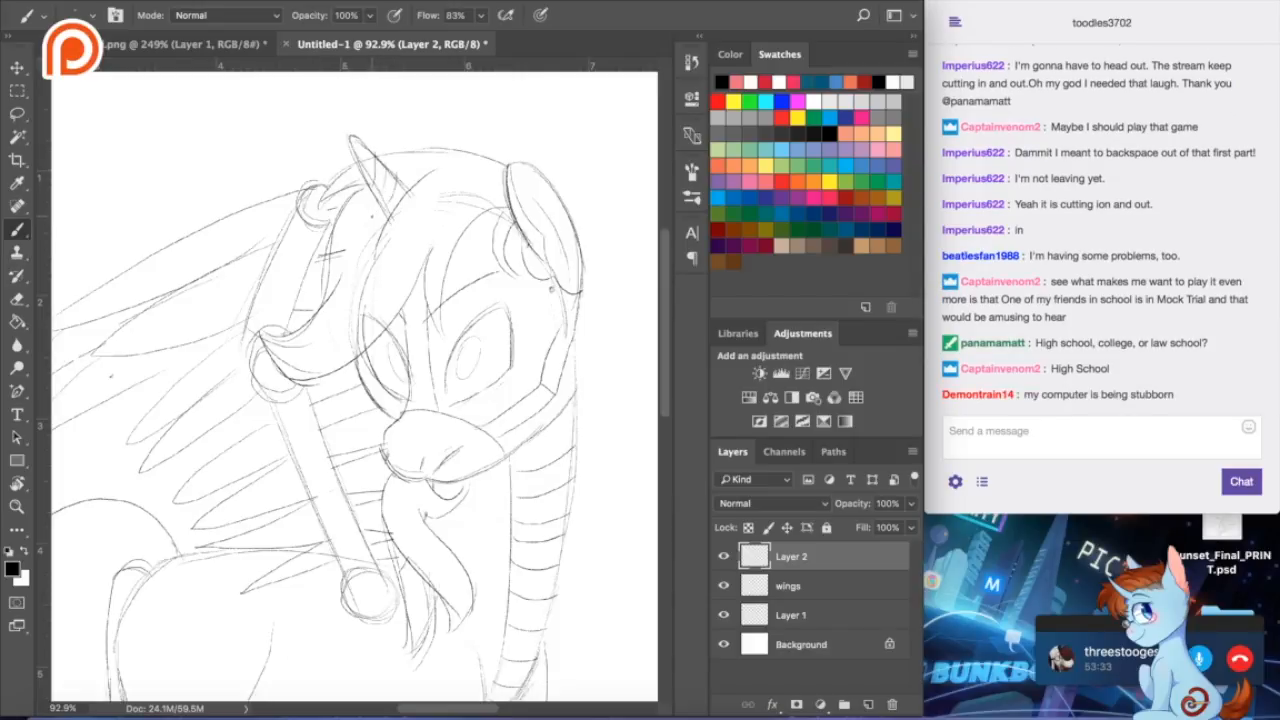
- Undo the last strokes near the horn, and draw short lines across the horn's base on Layer 2
{"action": "key", "text": "alt+super+z"}
{"action": "key", "text": "alt+super+z"}
{"action": "left_click_drag", "start_coordinate": [378, 166], "coordinate": [396, 218]}
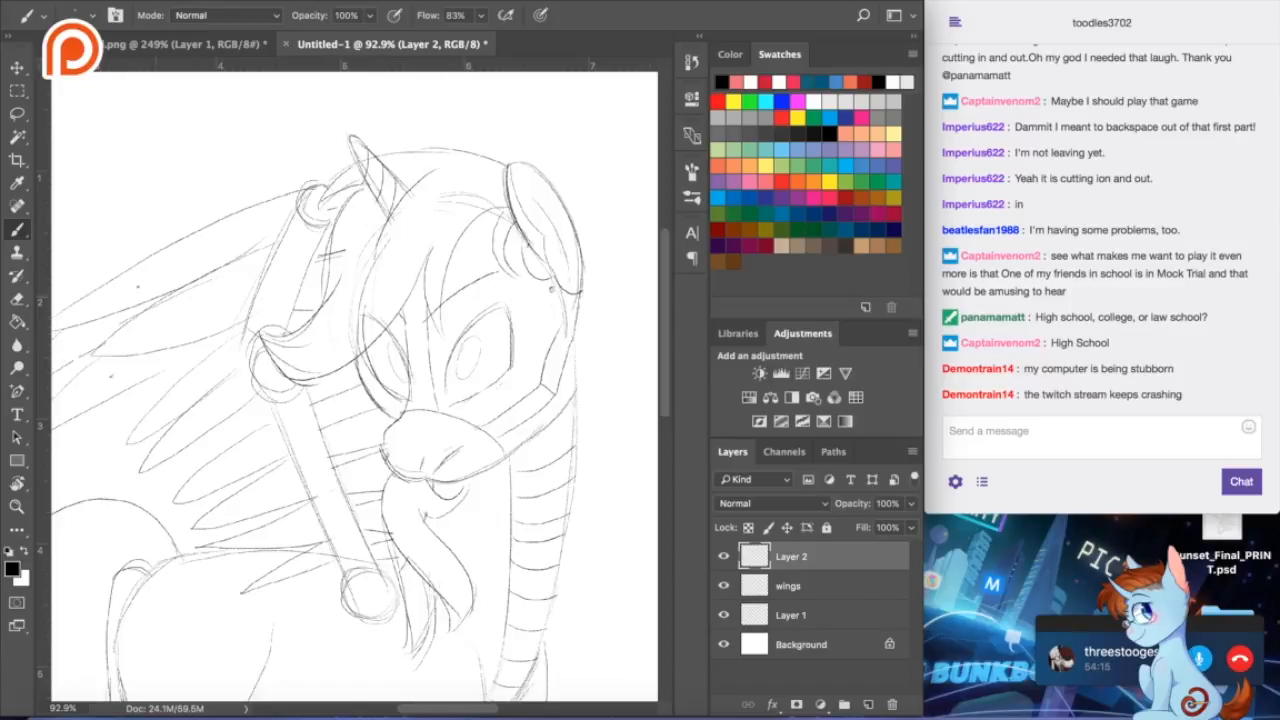
- Inspect the overall proportions of the pony sketch from the head down to the hooves
{"action": "right_click", "coordinate": [17, 232]}
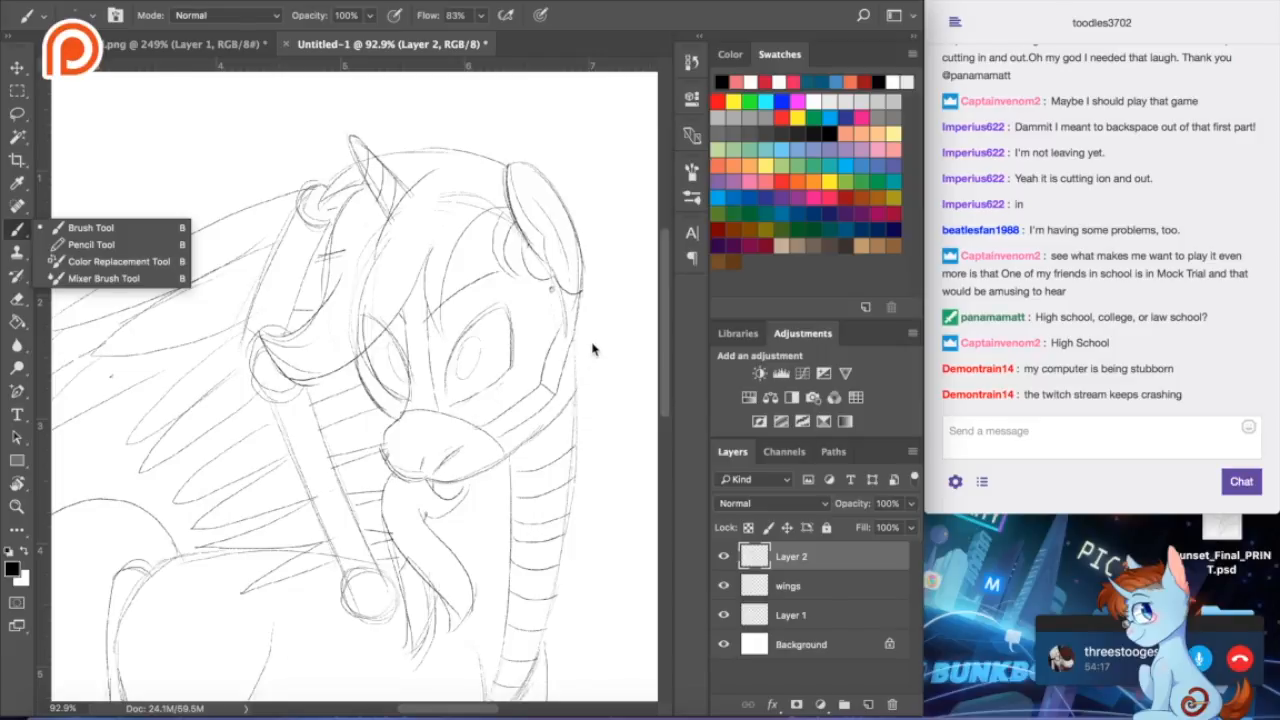
{"action": "left_click_drag", "start_coordinate": [672, 330], "coordinate": [665, 435]}
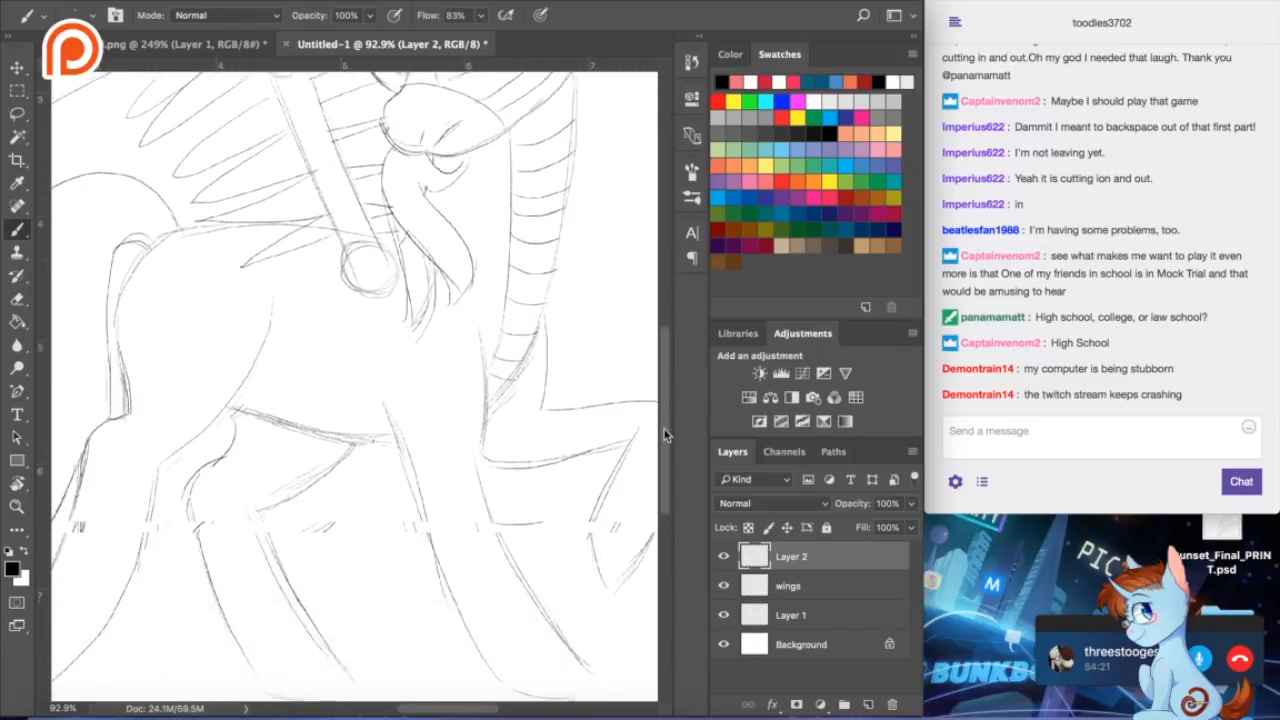
{"action": "scroll", "coordinate": [494, 446], "scroll_direction": "down", "scroll_amount": 5}
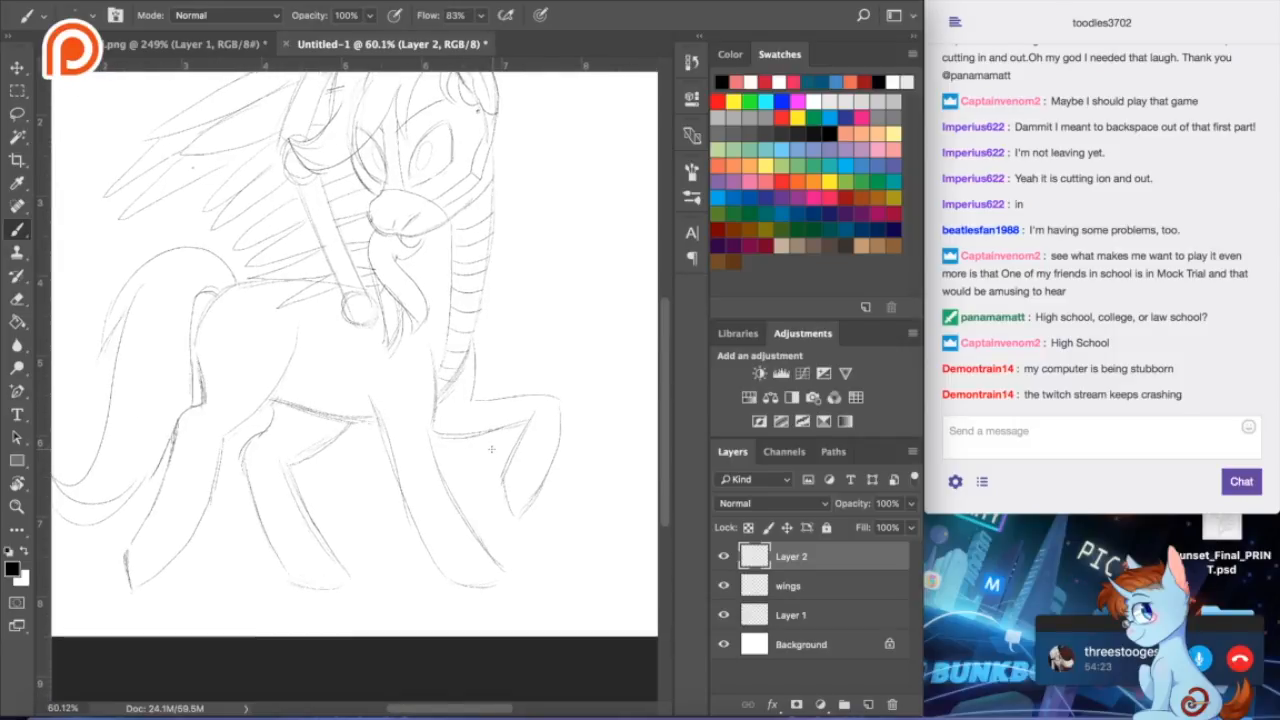
{"action": "scroll", "coordinate": [502, 434], "scroll_direction": "down", "scroll_amount": 5}
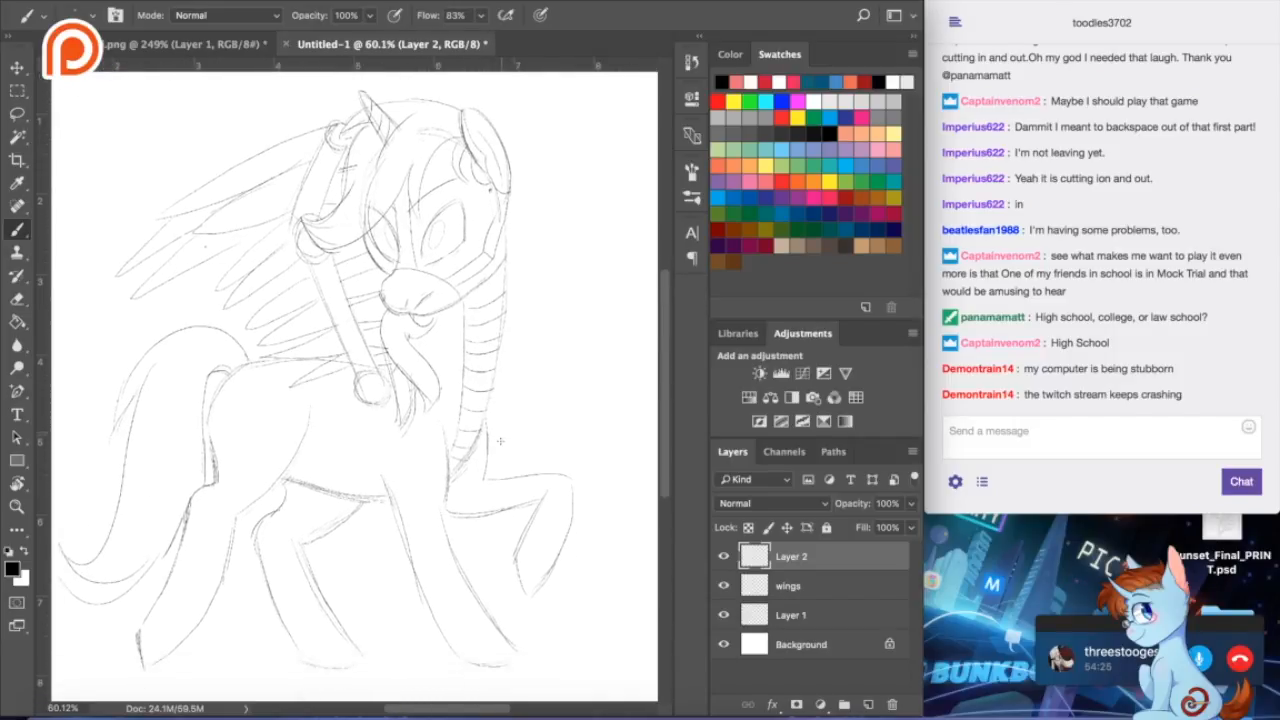
{"action": "scroll", "coordinate": [500, 440], "scroll_direction": "up", "scroll_amount": 4}
{"action": "scroll", "coordinate": [498, 441], "scroll_direction": "up", "scroll_amount": 3}
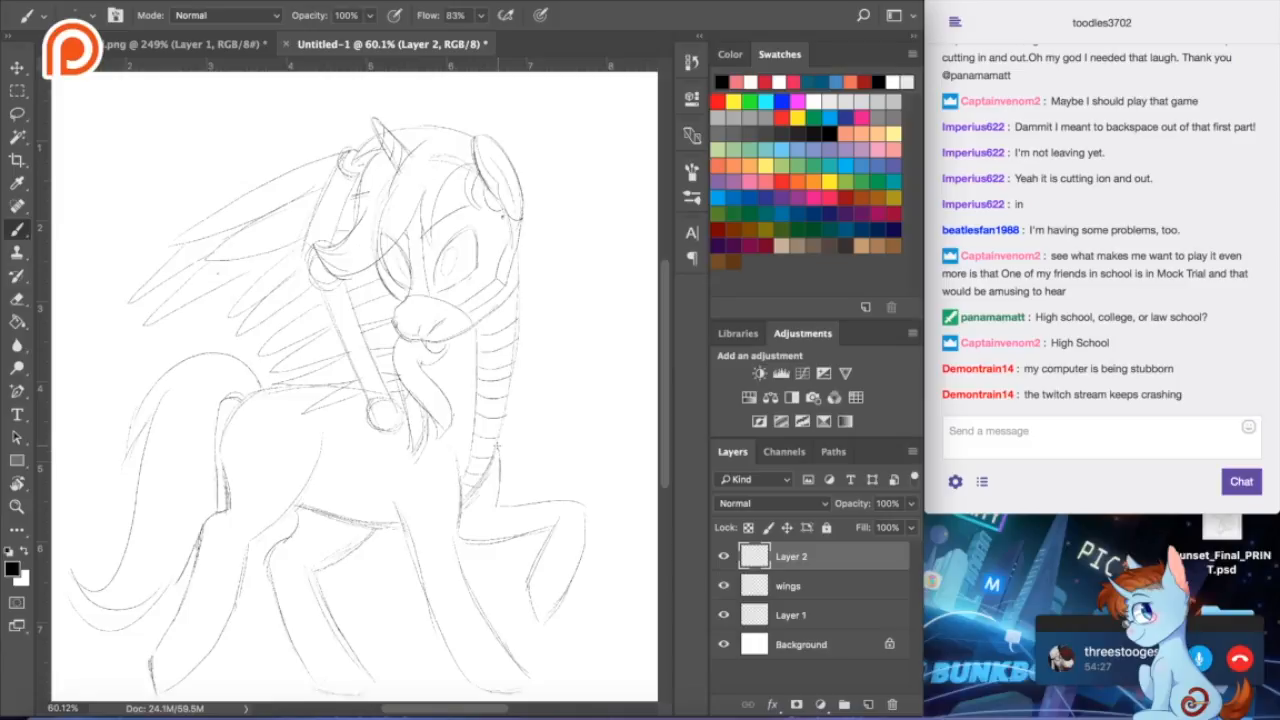
- Erase one nostril line on the muzzle on Layer 1, and redraw it as a short curved stroke
{"action": "scroll", "coordinate": [397, 425], "scroll_direction": "up", "scroll_amount": 4}
{"action": "scroll", "coordinate": [395, 425], "scroll_direction": "up", "scroll_amount": 5}
{"action": "scroll", "coordinate": [391, 423], "scroll_direction": "down", "scroll_amount": 8}
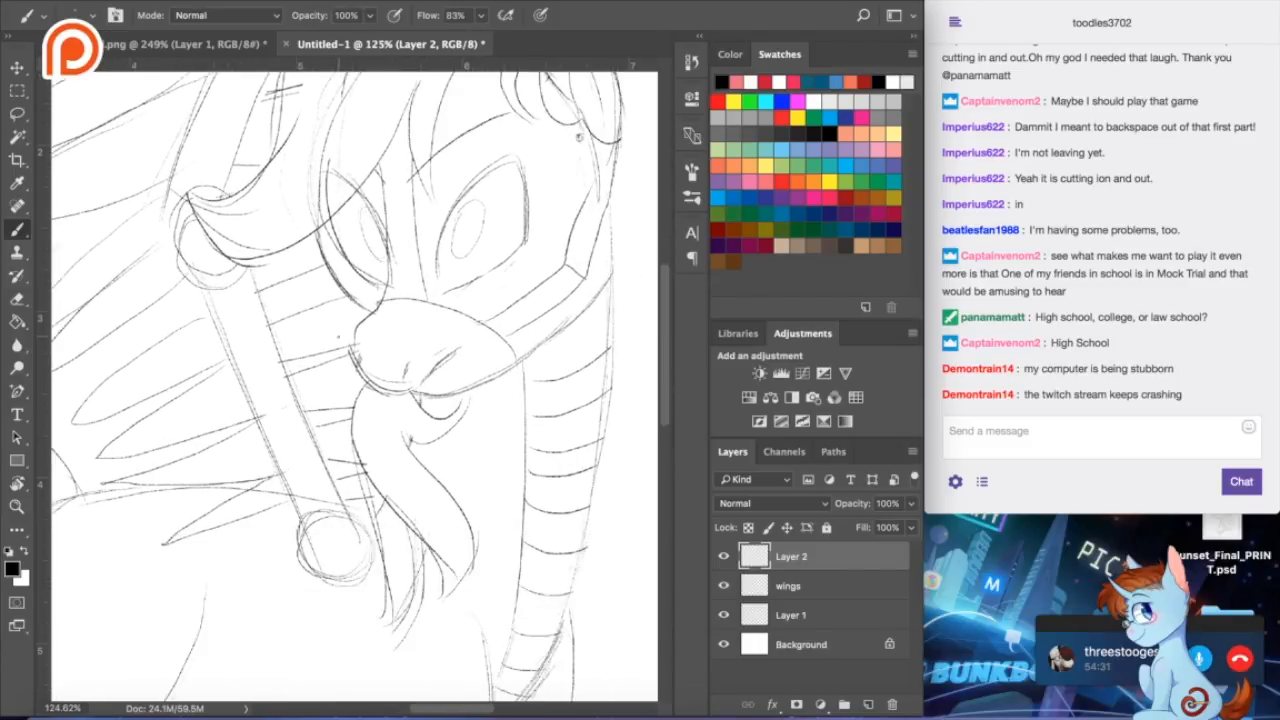
{"action": "left_click", "coordinate": [17, 298]}
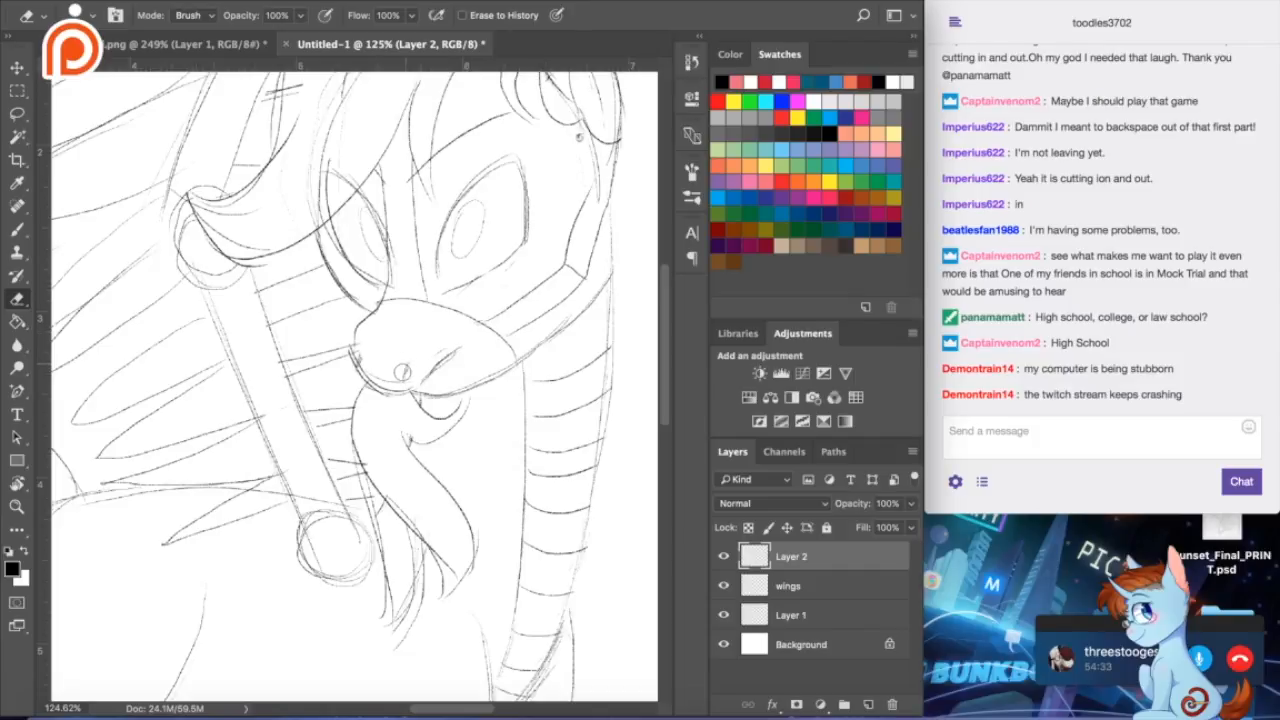
{"action": "left_click", "coordinate": [790, 615]}
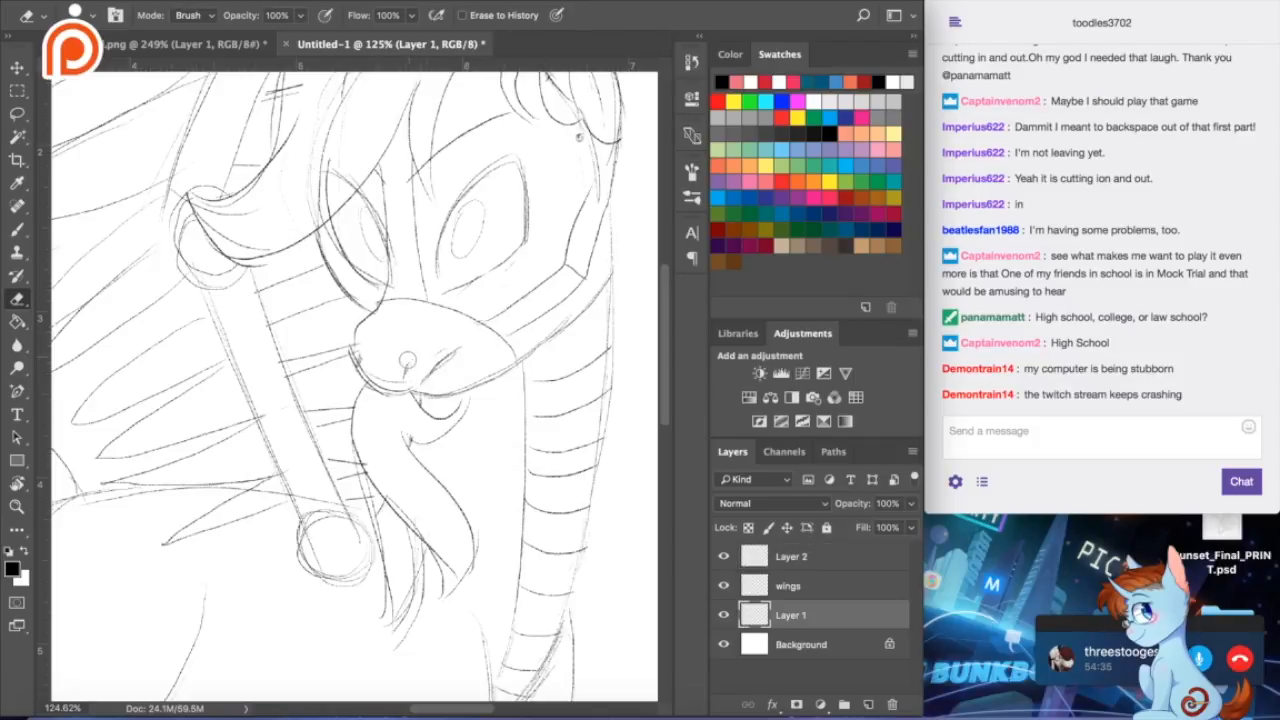
{"action": "mouse_move", "coordinate": [407, 360]}
{"action": "left_mouse_down"}
{"action": "mouse_move", "coordinate": [405, 375]}
{"action": "mouse_move", "coordinate": [378, 372]}
{"action": "mouse_move", "coordinate": [368, 355]}
{"action": "mouse_move", "coordinate": [388, 358]}
{"action": "left_mouse_up"}
{"action": "left_click", "coordinate": [17, 232]}
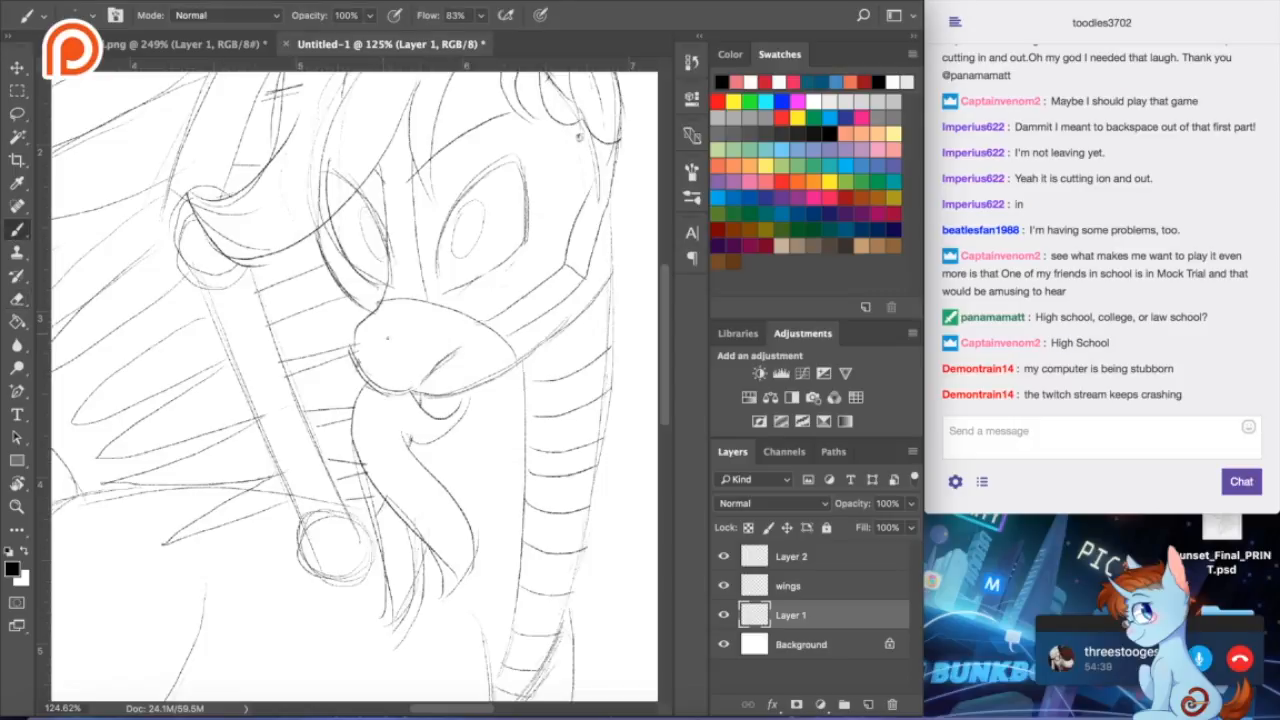
{"action": "left_click_drag", "start_coordinate": [408, 349], "coordinate": [402, 364]}
- Check the reference pony's armour, and sketch a curved collar band across the base of the neck armour on Layer 2
{"action": "left_click", "coordinate": [828, 558]}
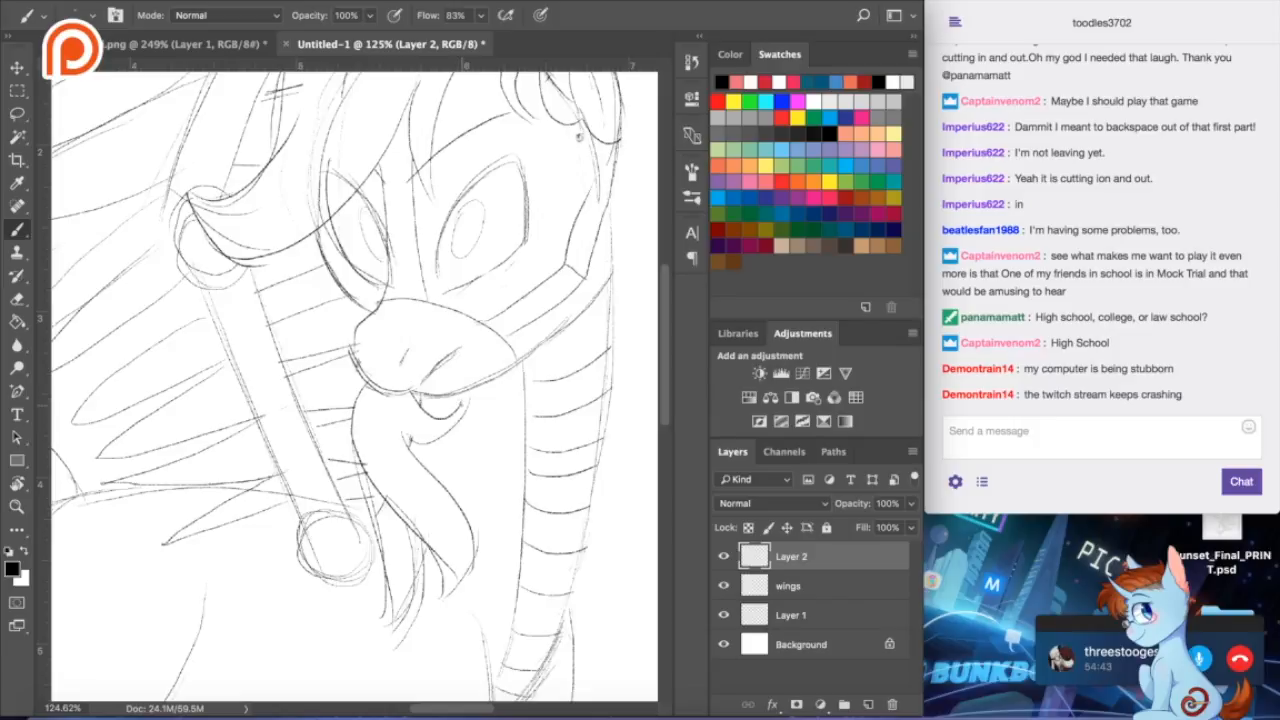
{"action": "scroll", "coordinate": [460, 418], "scroll_direction": "down", "scroll_amount": 4}
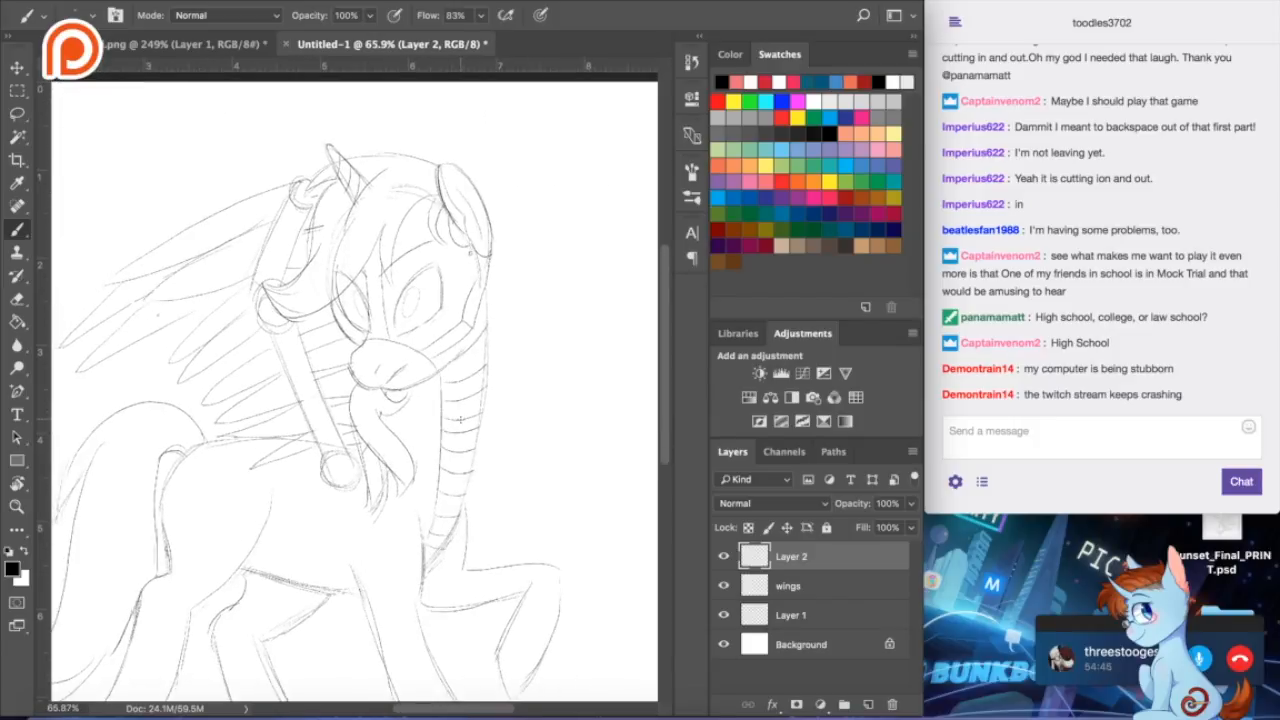
{"action": "scroll", "coordinate": [460, 419], "scroll_direction": "left", "scroll_amount": 1}
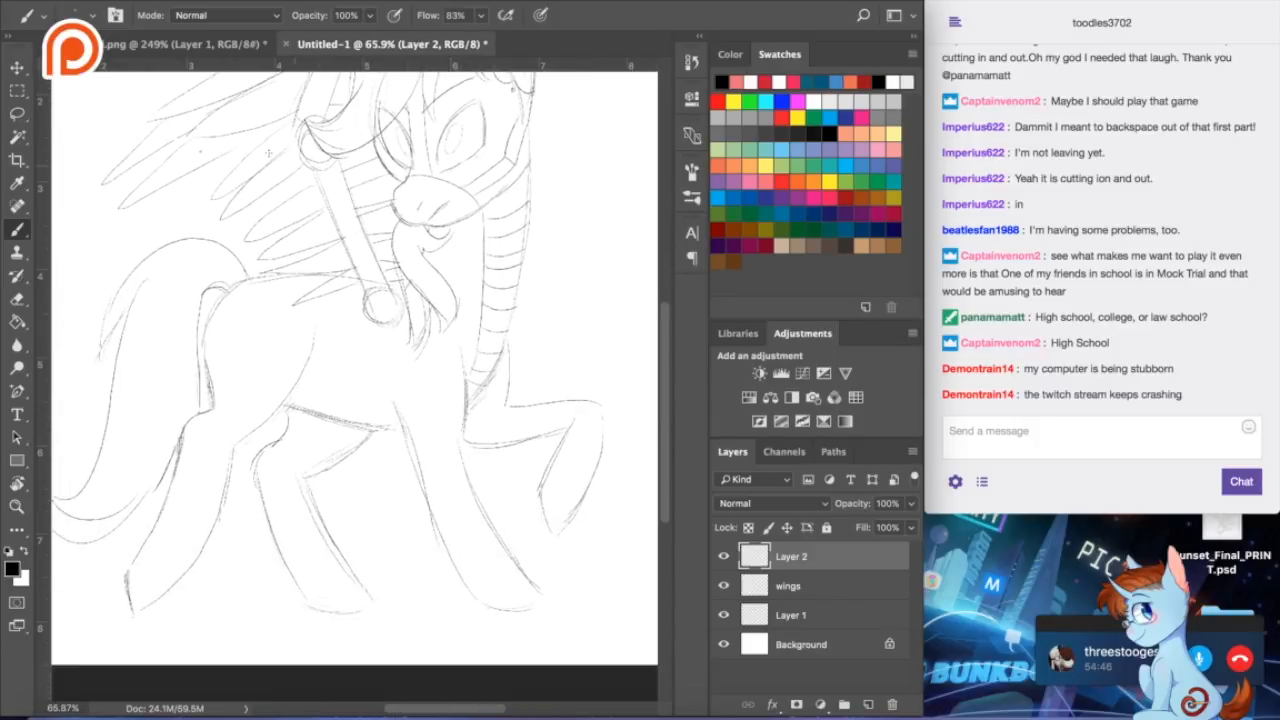
{"action": "left_click", "coordinate": [190, 44]}
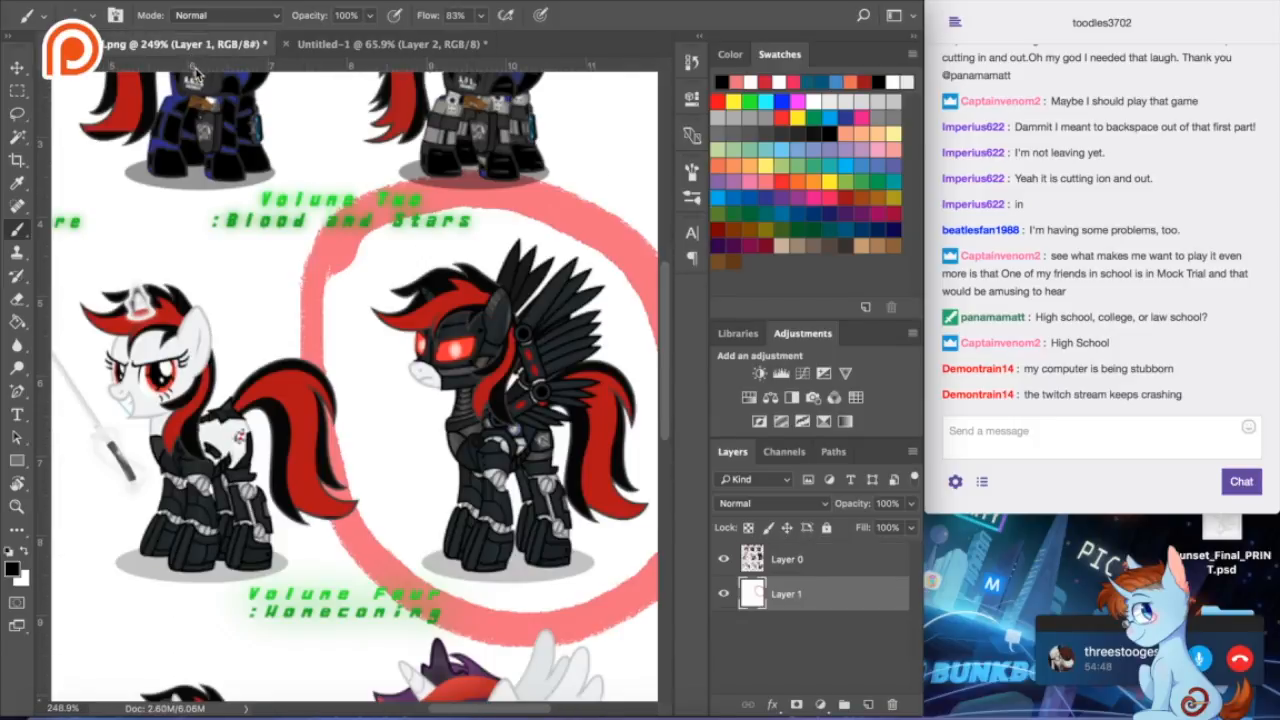
{"action": "left_click", "coordinate": [305, 46]}
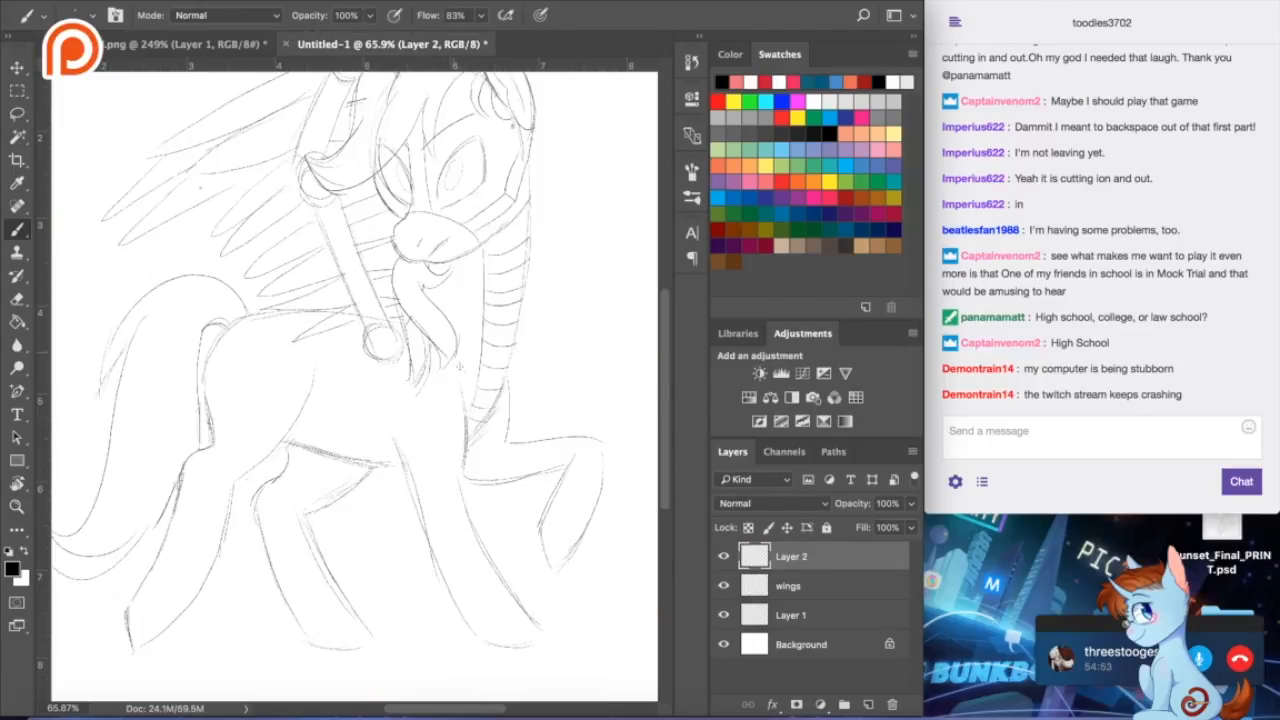
{"action": "left_click_drag", "start_coordinate": [450, 367], "coordinate": [487, 408]}
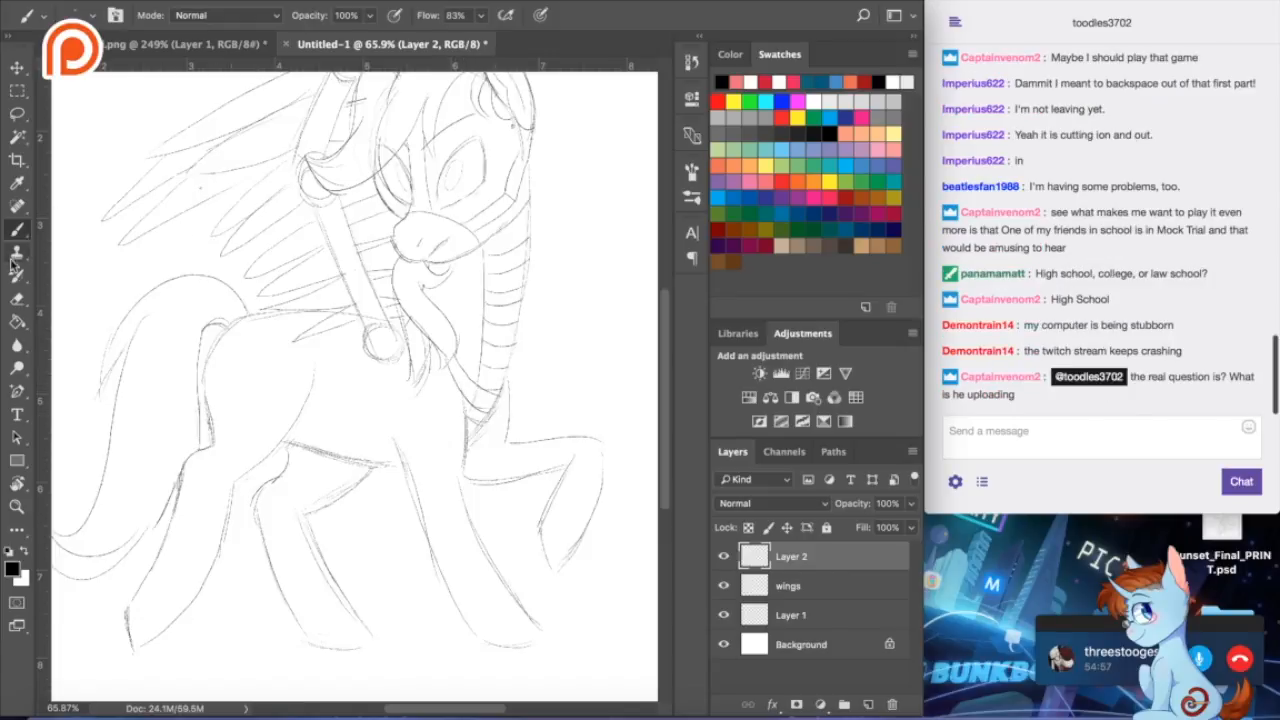
{"action": "left_click", "coordinate": [18, 298]}
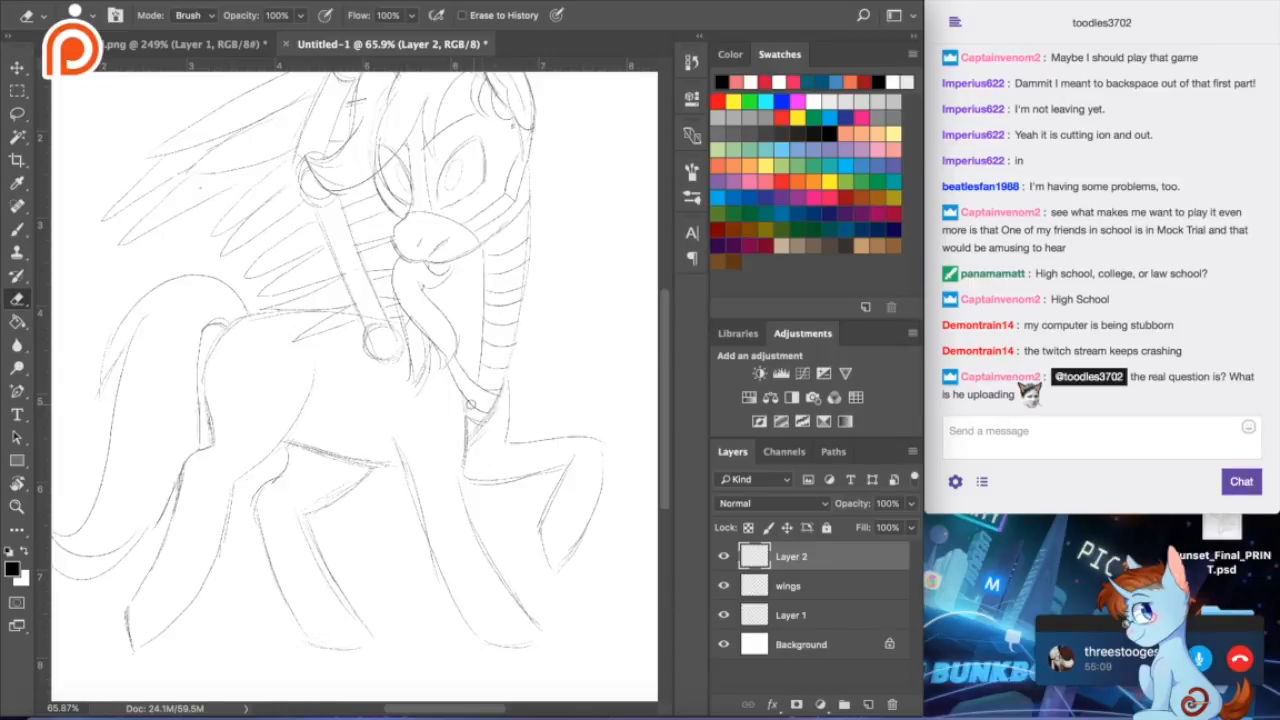
{"action": "left_click", "coordinate": [17, 229]}
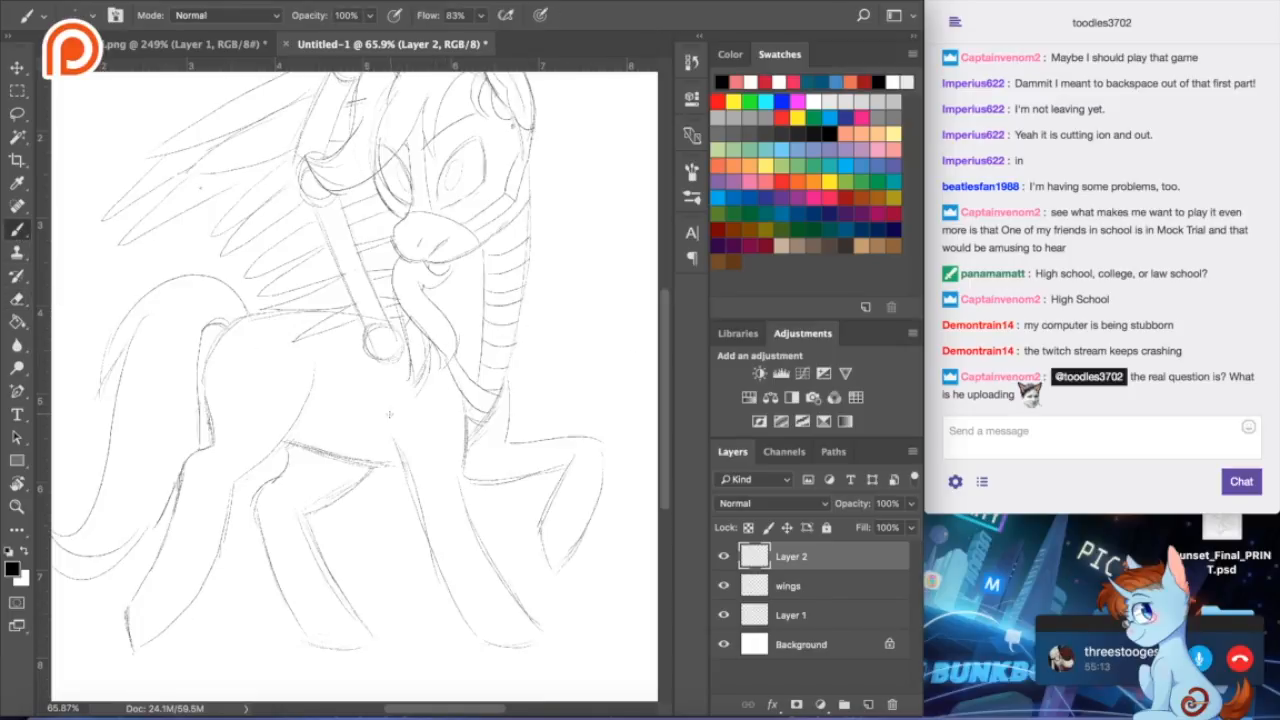
- Compare with the reference chest armour, and sketch a line down the chest and a small oval at the collar on Layer 2
{"action": "left_click", "coordinate": [190, 44]}
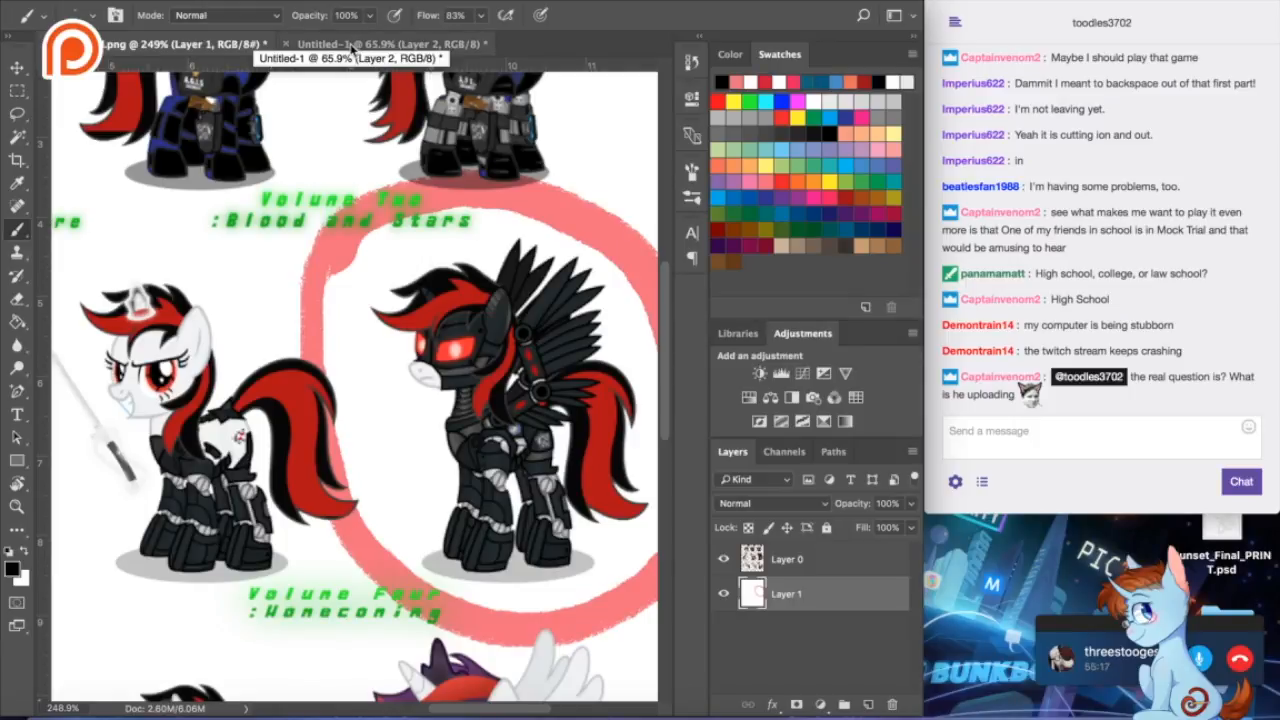
{"action": "left_click", "coordinate": [350, 45]}
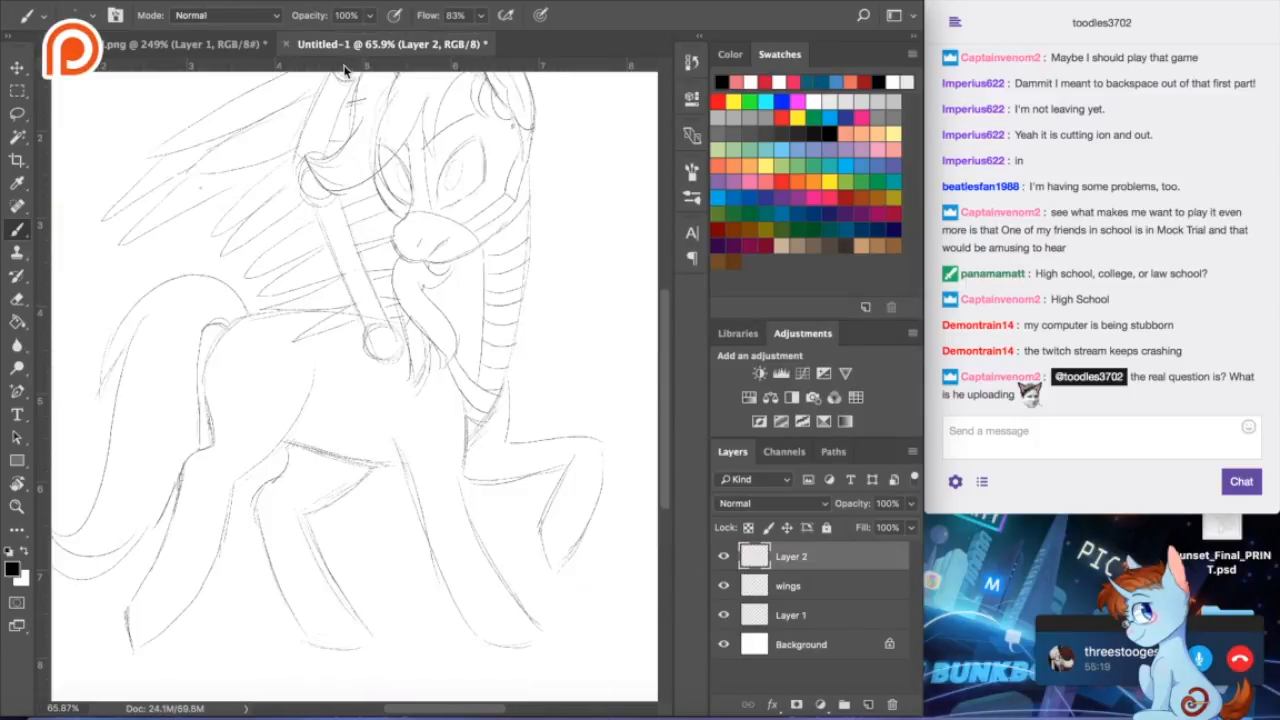
{"action": "left_click", "coordinate": [233, 46]}
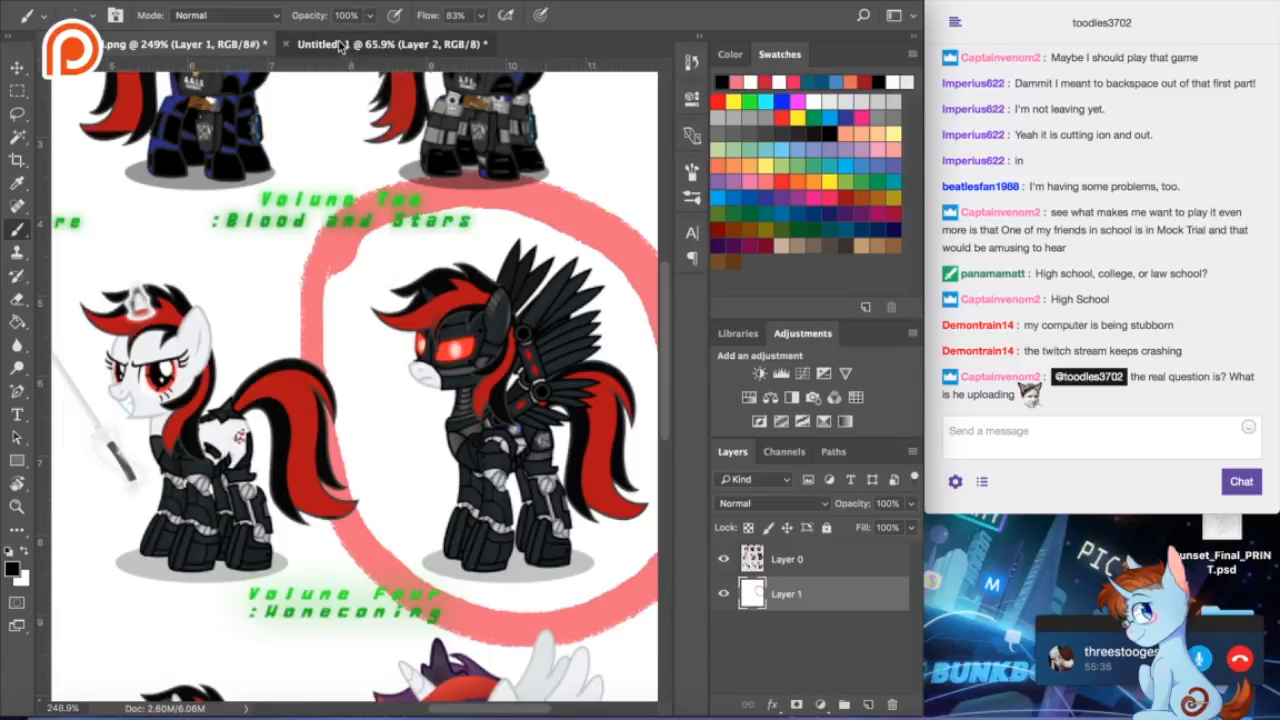
{"action": "left_click", "coordinate": [336, 48]}
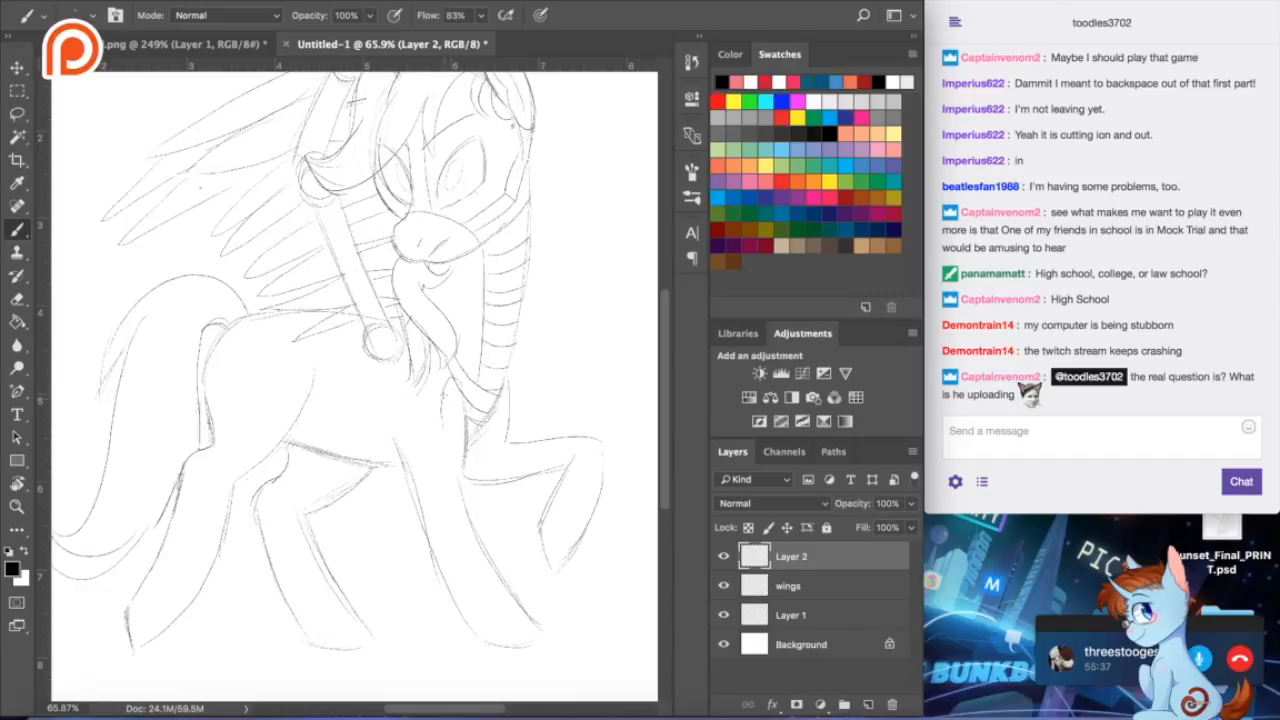
{"action": "left_click", "coordinate": [245, 42]}
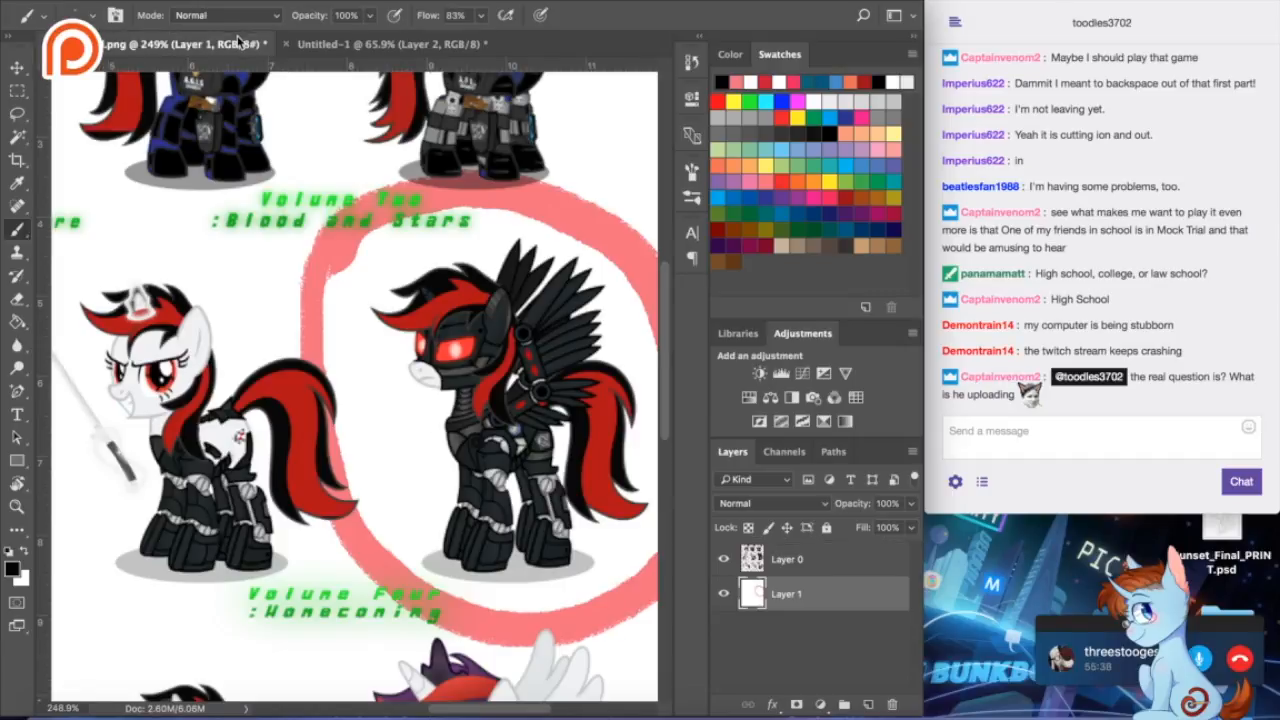
{"action": "left_click", "coordinate": [318, 45]}
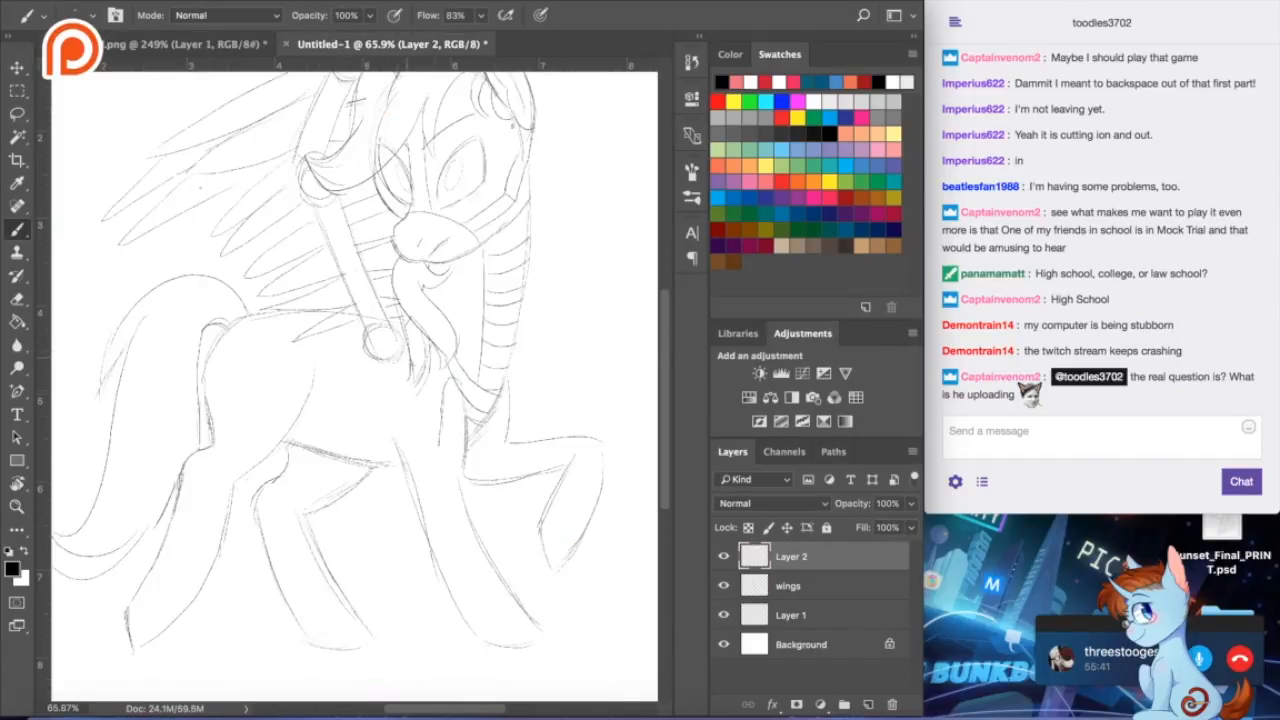
{"action": "left_click_drag", "start_coordinate": [457, 392], "coordinate": [452, 403]}
- Compare with the reference leg armour, and sketch an oval knee piece with curved bands above it on the near front leg
{"action": "left_click", "coordinate": [240, 44]}
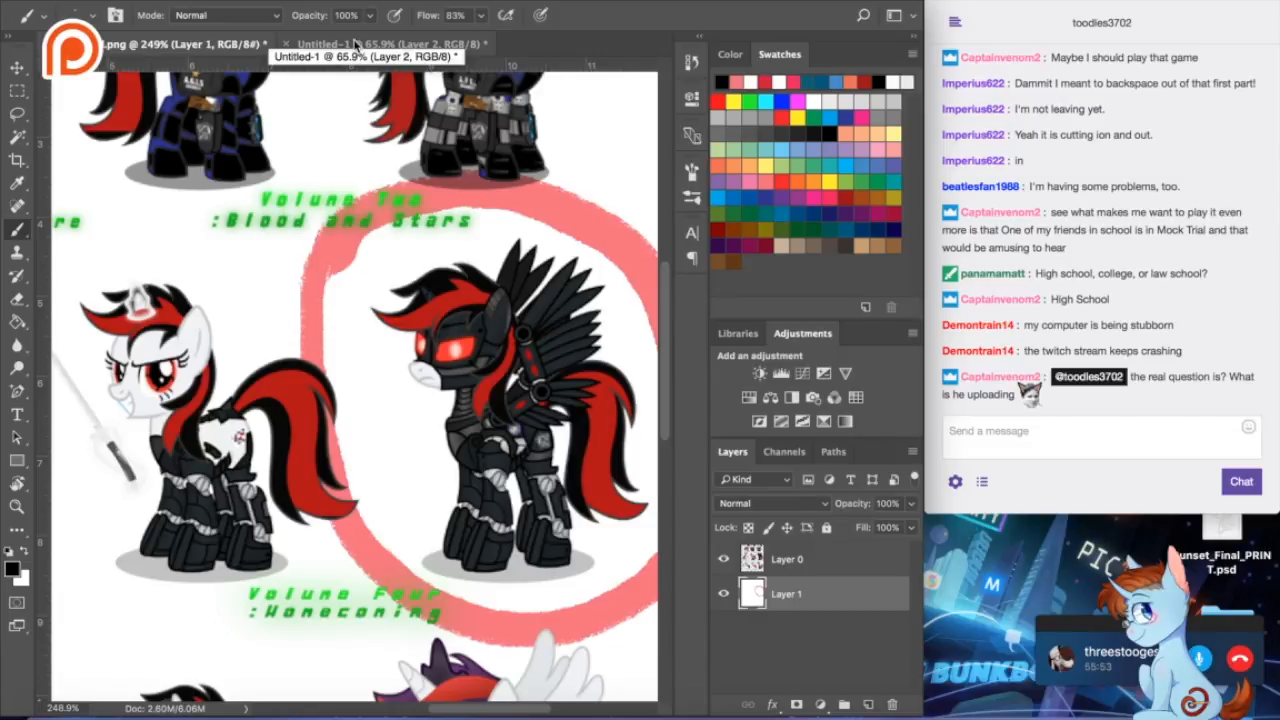
{"action": "left_click", "coordinate": [357, 50]}
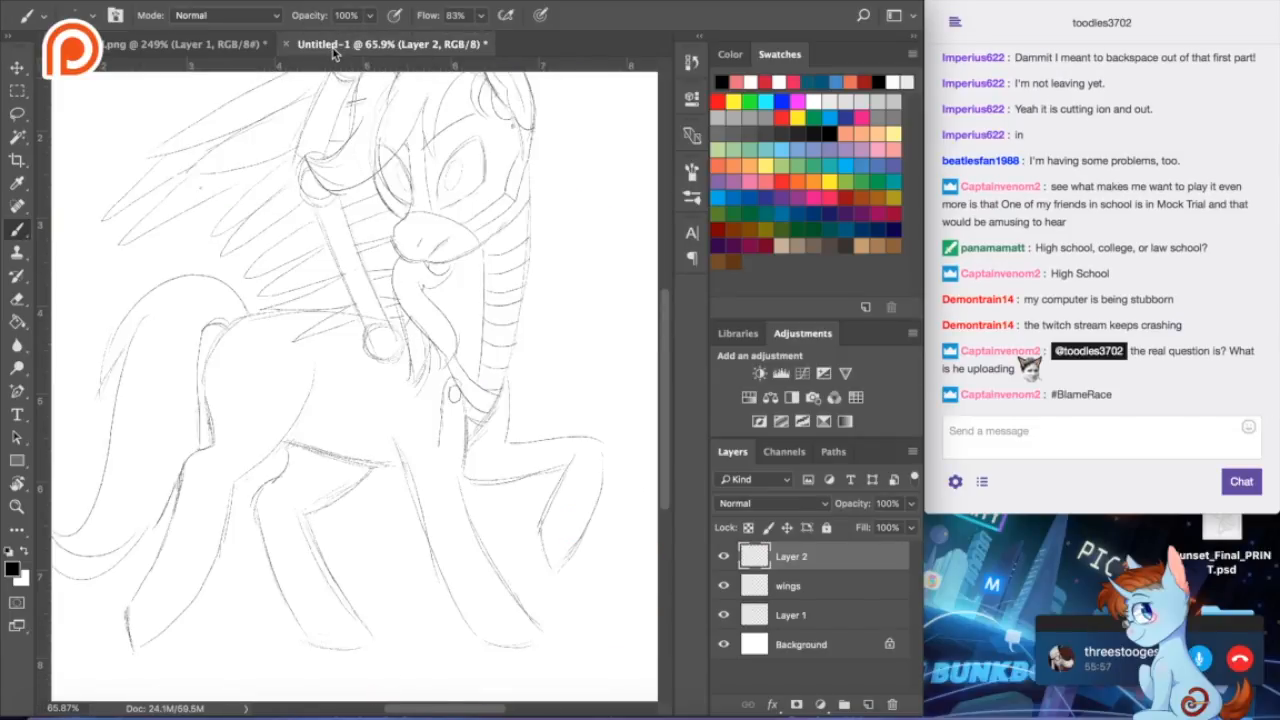
{"action": "left_click", "coordinate": [215, 46]}
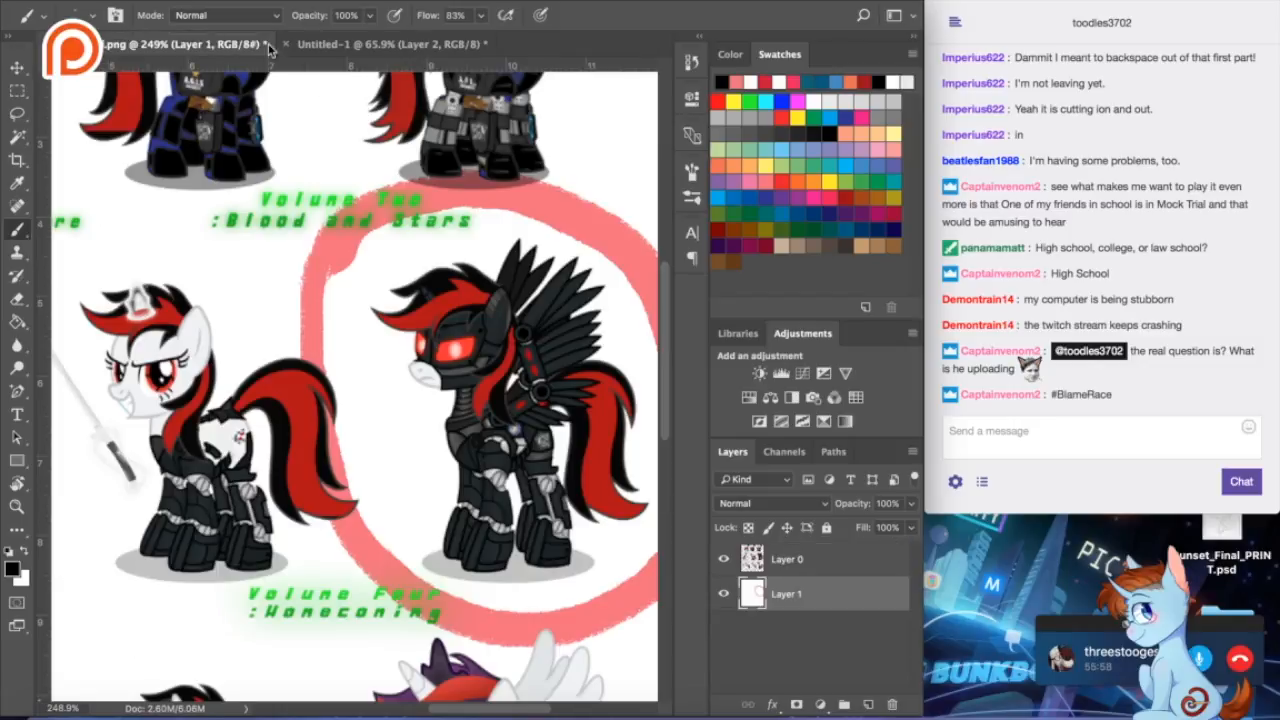
{"action": "left_click", "coordinate": [327, 45]}
{"action": "left_click_drag", "start_coordinate": [432, 515], "coordinate": [436, 550]}
{"action": "mouse_move", "coordinate": [407, 466]}
{"action": "left_mouse_down"}
{"action": "mouse_move", "coordinate": [466, 454]}
{"action": "mouse_move", "coordinate": [467, 503]}
{"action": "left_mouse_up"}
{"action": "left_click_drag", "start_coordinate": [407, 474], "coordinate": [460, 513]}
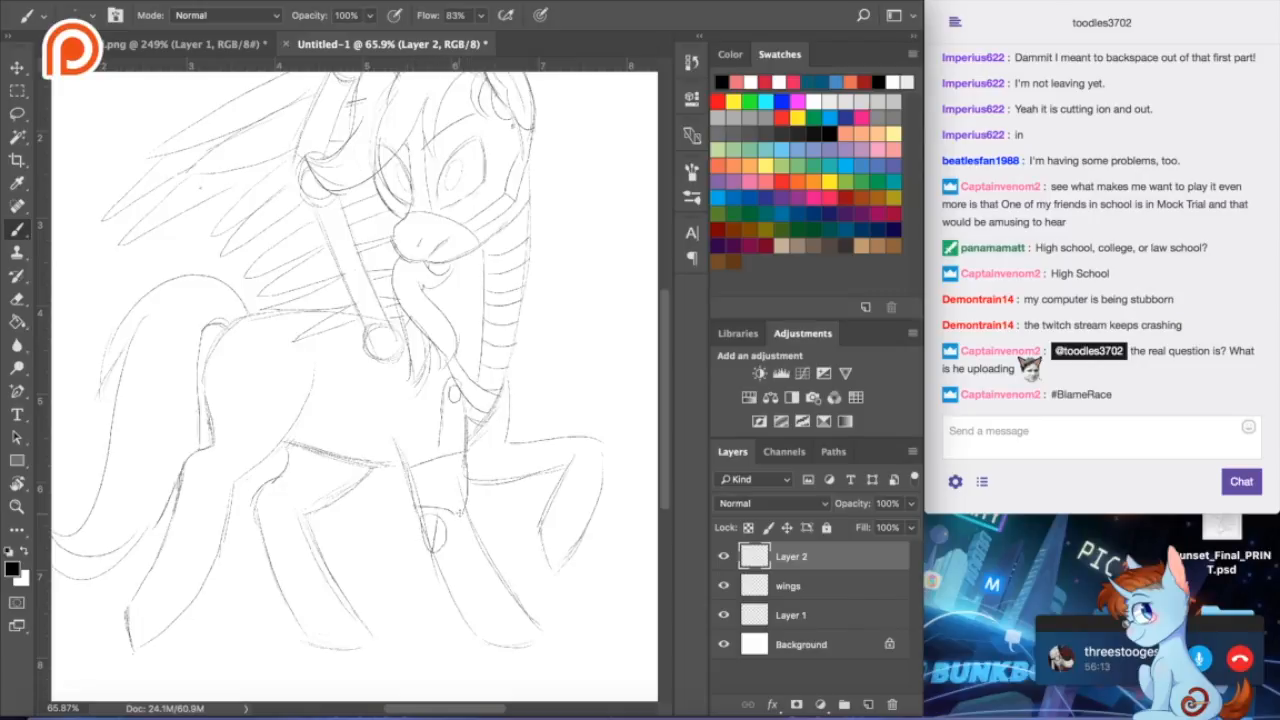
- Compare with the reference leg armour, and sketch the shin line, ankle circle, cuff band and hoof lines on the near front leg
{"action": "left_click", "coordinate": [240, 45]}
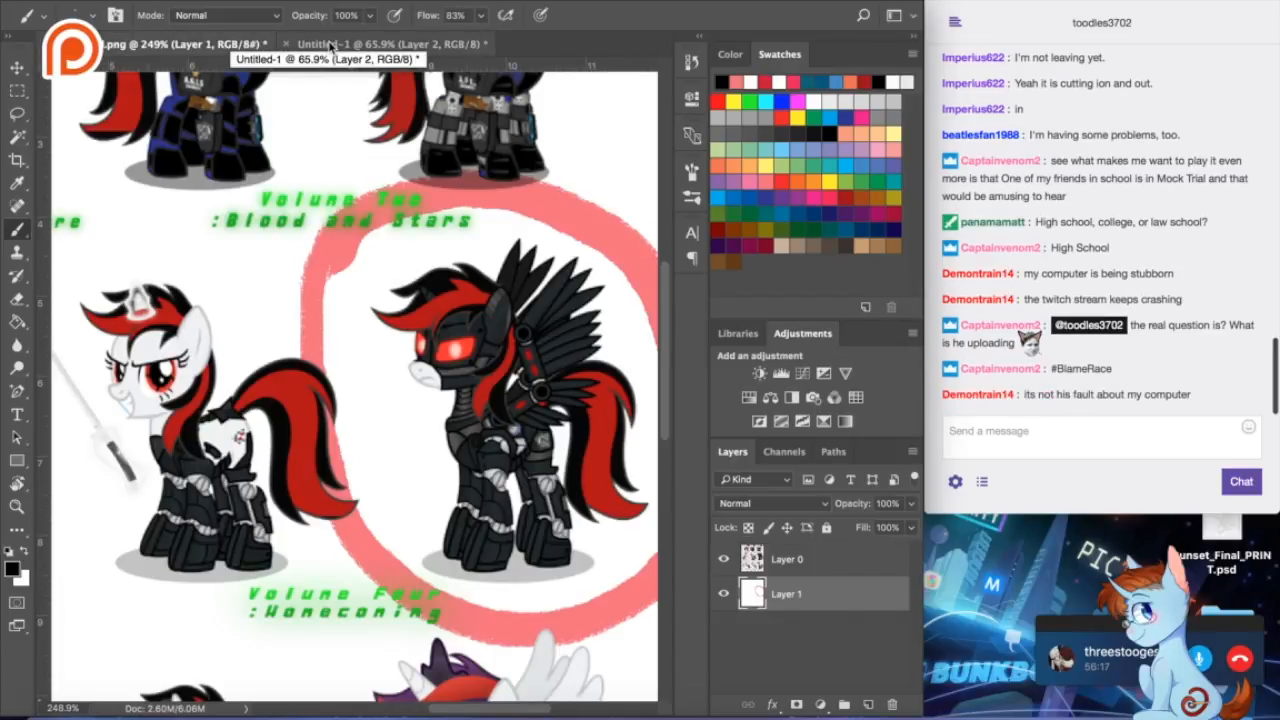
{"action": "left_click", "coordinate": [329, 44]}
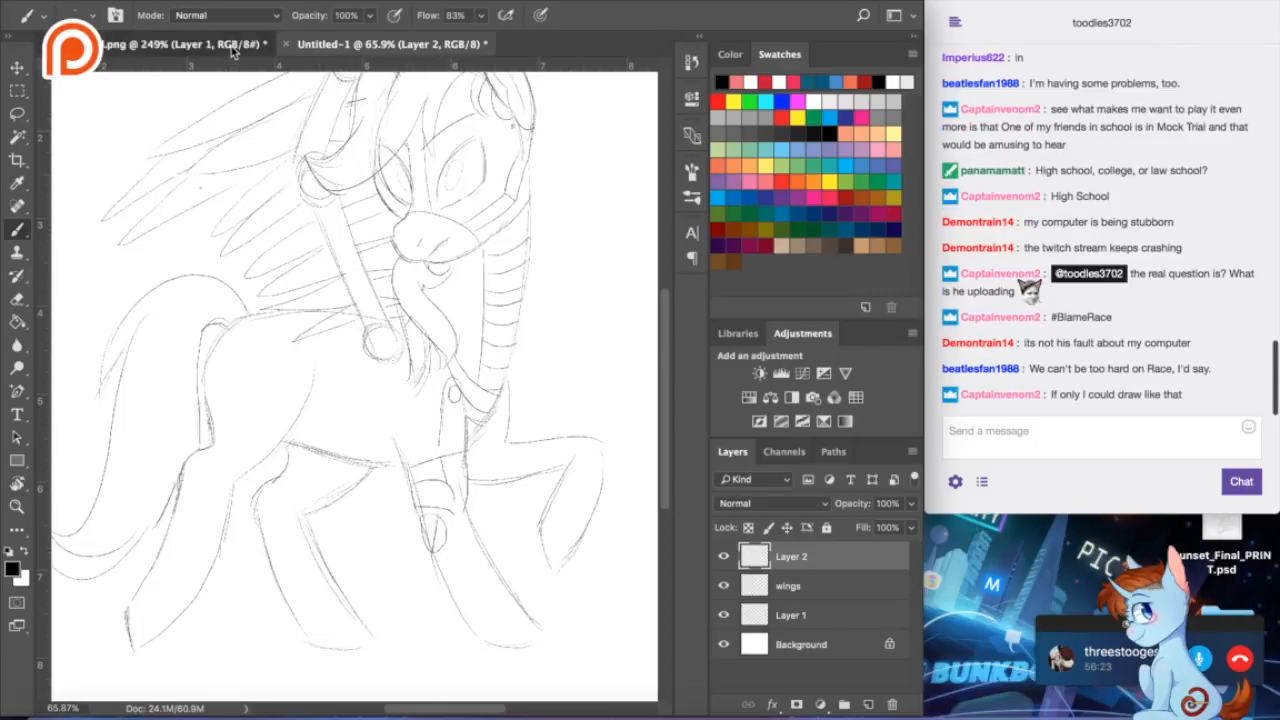
{"action": "left_click", "coordinate": [188, 44]}
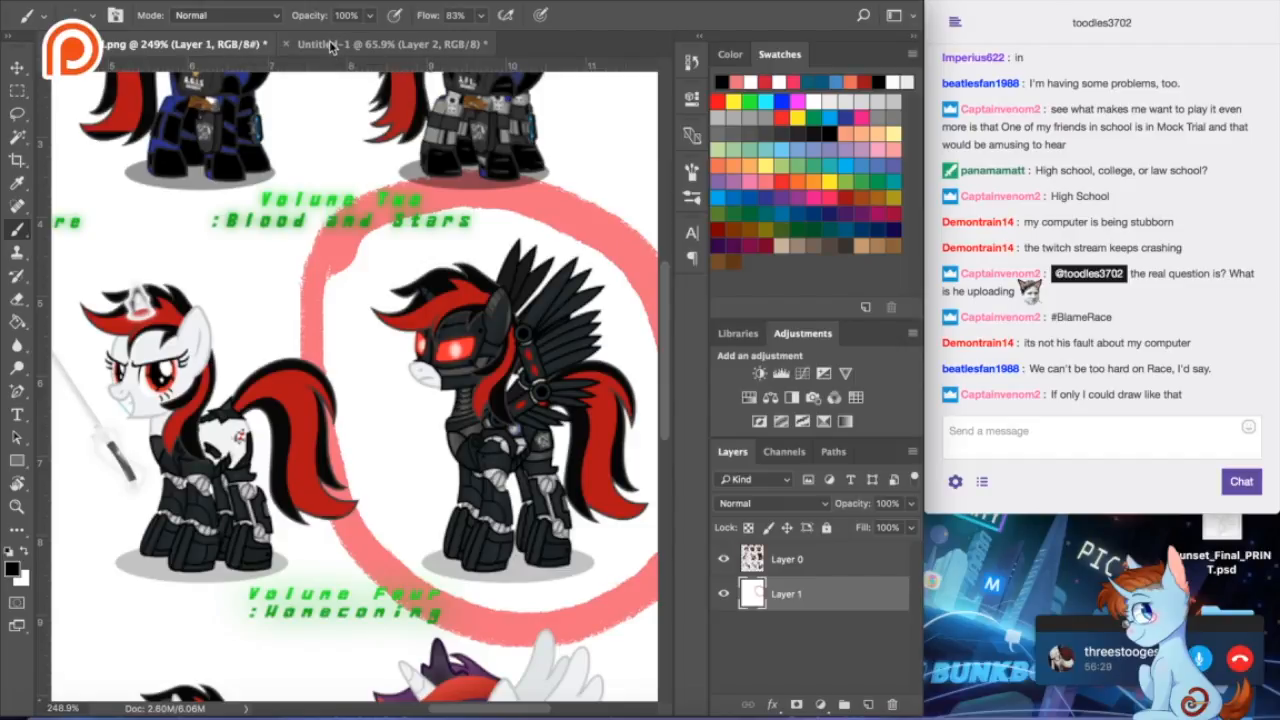
{"action": "left_click", "coordinate": [330, 46]}
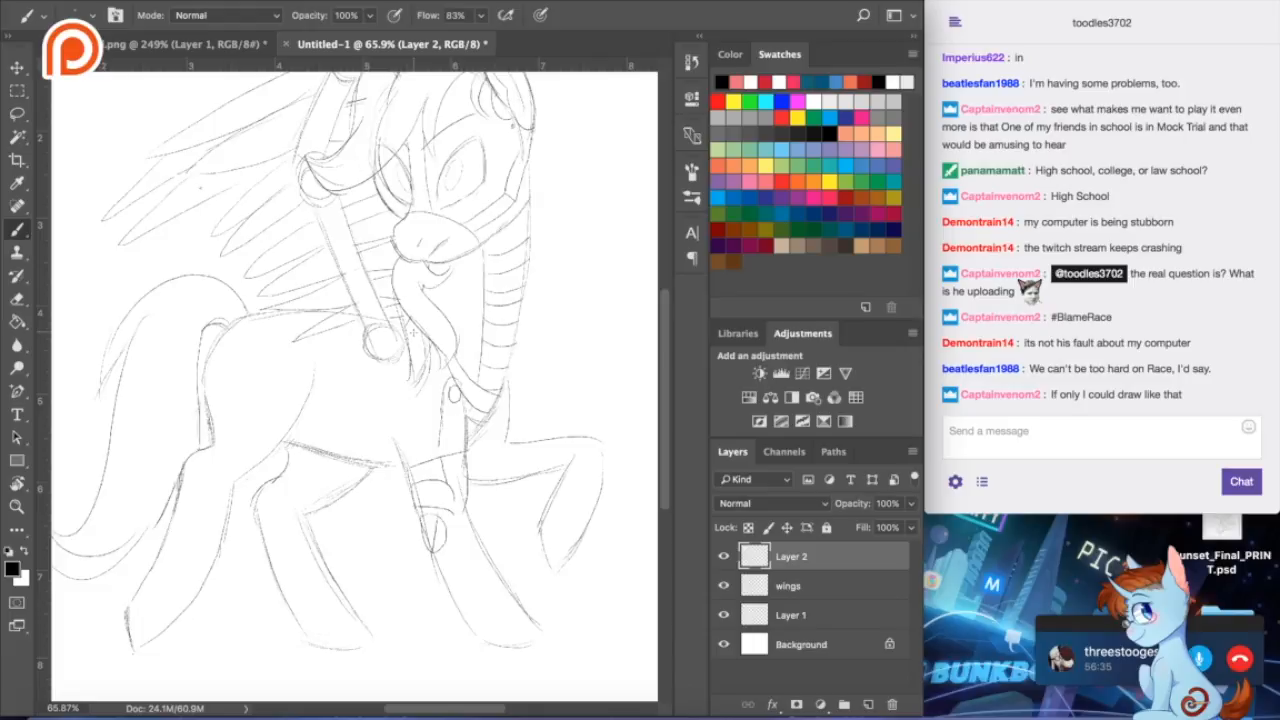
{"action": "left_click_drag", "start_coordinate": [466, 524], "coordinate": [442, 558]}
{"action": "left_click_drag", "start_coordinate": [457, 595], "coordinate": [506, 572]}
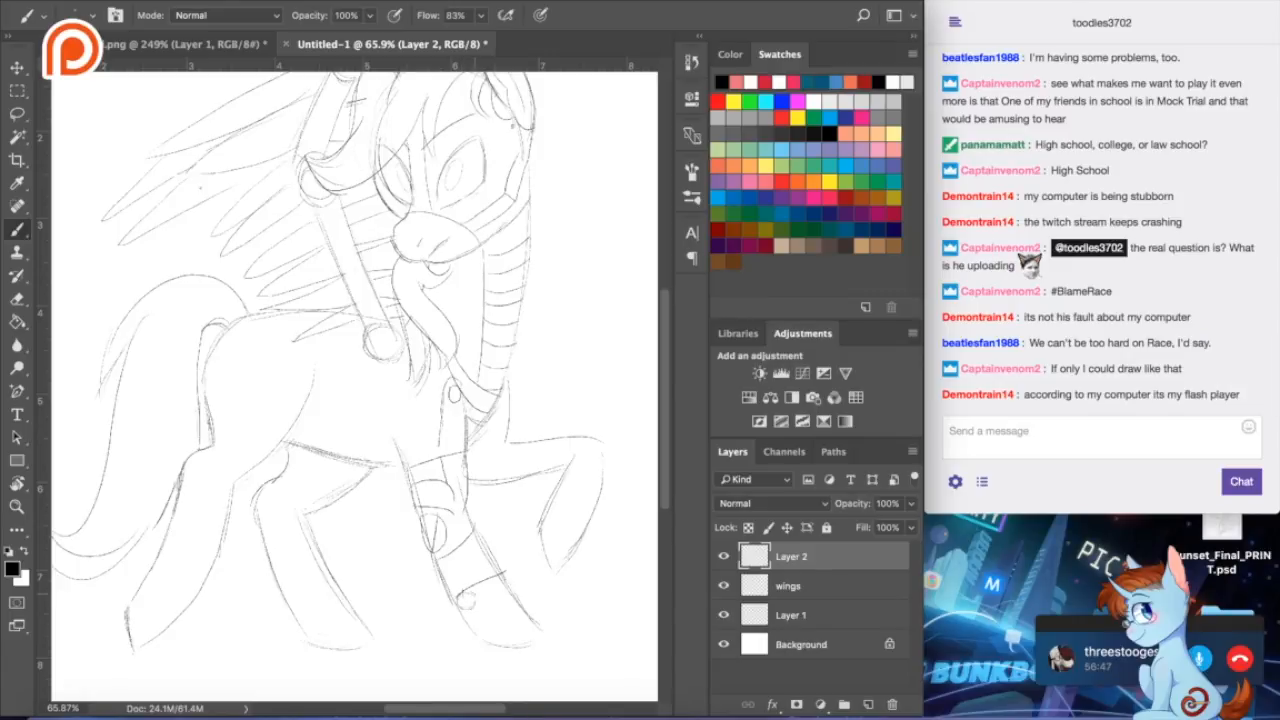
{"action": "mouse_move", "coordinate": [464, 612]}
{"action": "left_mouse_down"}
{"action": "mouse_move", "coordinate": [515, 592]}
{"action": "mouse_move", "coordinate": [556, 638]}
{"action": "left_mouse_up"}
{"action": "left_click_drag", "start_coordinate": [466, 612], "coordinate": [542, 645]}
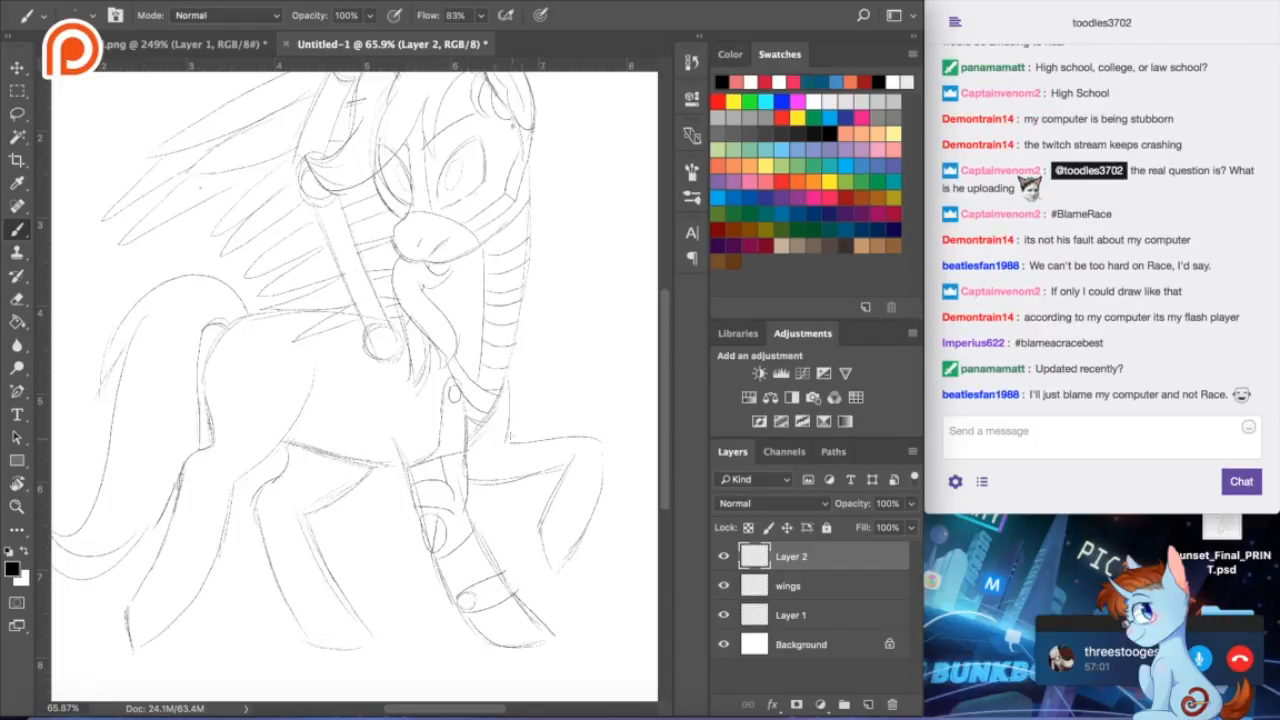
- Sketch an oval plate, a knee circle and curved armour bands along the raised front leg on Layer 2
{"action": "left_click_drag", "start_coordinate": [480, 462], "coordinate": [484, 462]}
{"action": "left_click_drag", "start_coordinate": [504, 407], "coordinate": [508, 438]}
{"action": "mouse_move", "coordinate": [521, 440]}
{"action": "left_mouse_down"}
{"action": "mouse_move", "coordinate": [519, 483]}
{"action": "mouse_move", "coordinate": [559, 437]}
{"action": "mouse_move", "coordinate": [567, 472]}
{"action": "mouse_move", "coordinate": [550, 465]}
{"action": "left_mouse_up"}
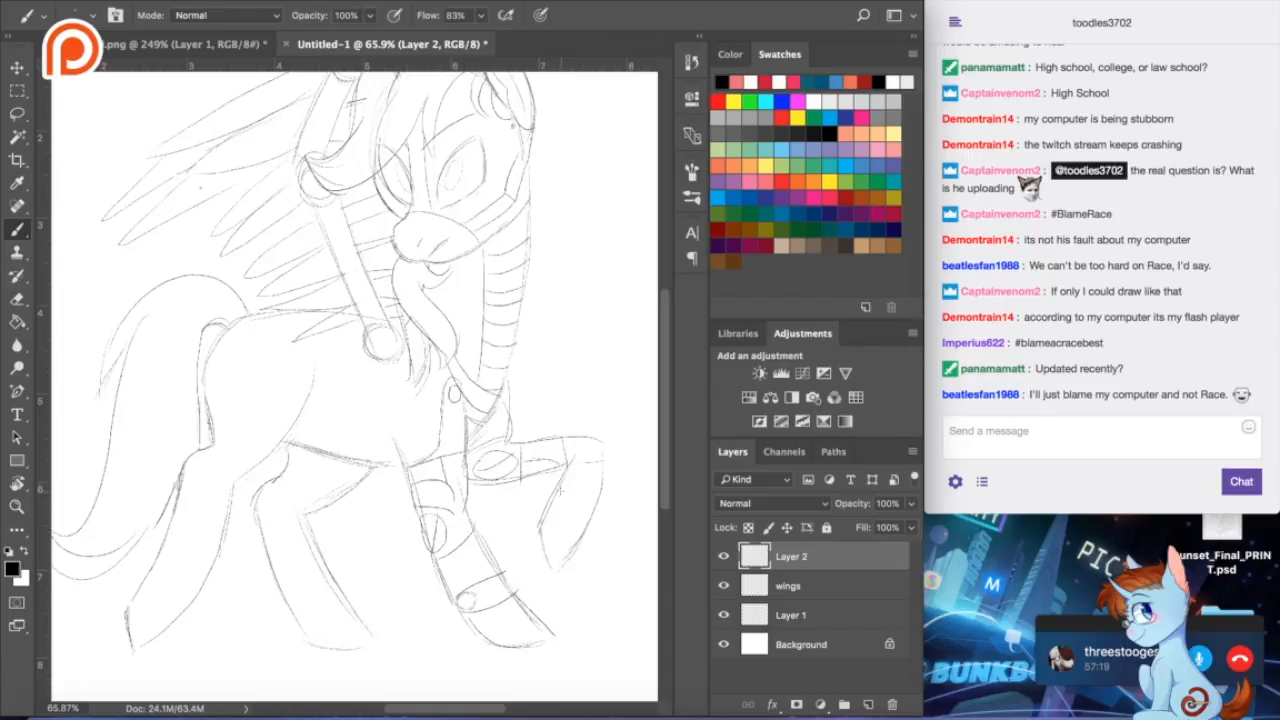
{"action": "mouse_move", "coordinate": [548, 495]}
{"action": "left_mouse_down"}
{"action": "mouse_move", "coordinate": [587, 504]}
{"action": "mouse_move", "coordinate": [557, 497]}
{"action": "mouse_move", "coordinate": [538, 540]}
{"action": "mouse_move", "coordinate": [551, 569]}
{"action": "mouse_move", "coordinate": [573, 558]}
{"action": "left_mouse_up"}
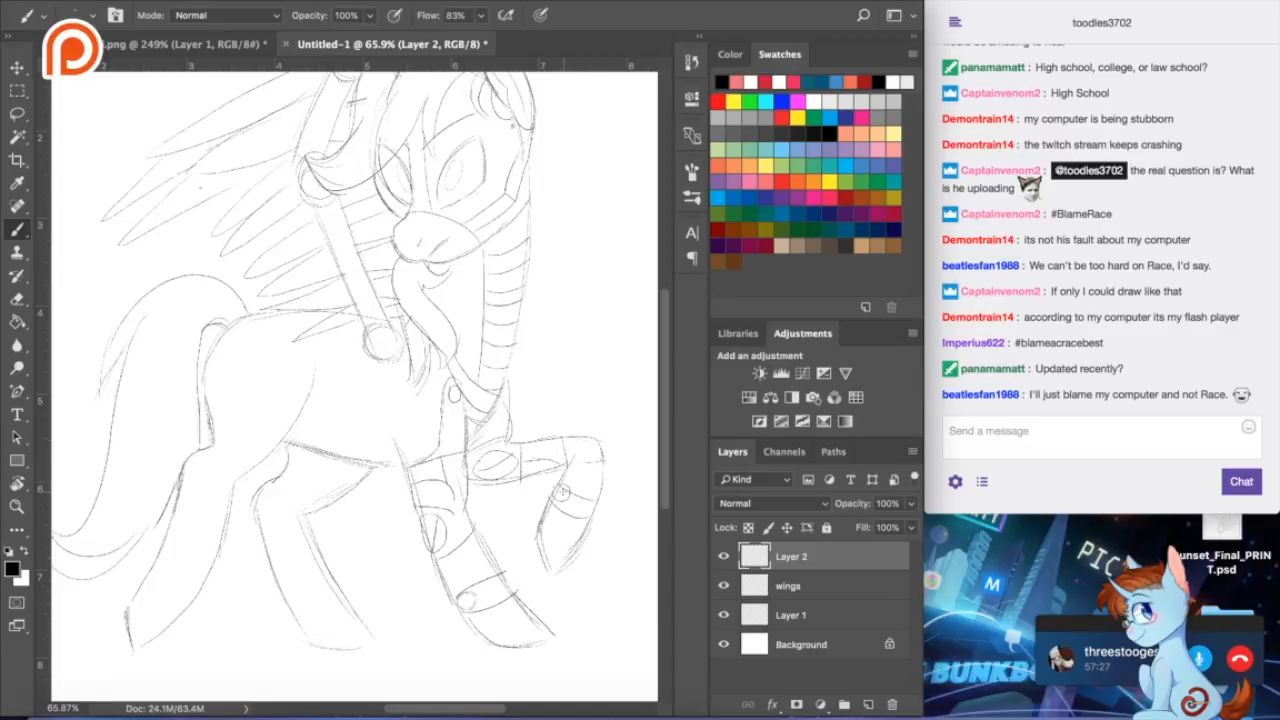
- Check the reference shoulder armour, and sketch a curved shoulder plate with a segmented rim above the near front leg
{"action": "left_click", "coordinate": [218, 44]}
{"action": "left_click", "coordinate": [326, 44]}
{"action": "left_click_drag", "start_coordinate": [407, 456], "coordinate": [441, 375]}
{"action": "left_click_drag", "start_coordinate": [391, 422], "coordinate": [404, 409]}
{"action": "left_click_drag", "start_coordinate": [405, 392], "coordinate": [436, 388]}
{"action": "left_click_drag", "start_coordinate": [386, 437], "coordinate": [402, 444]}
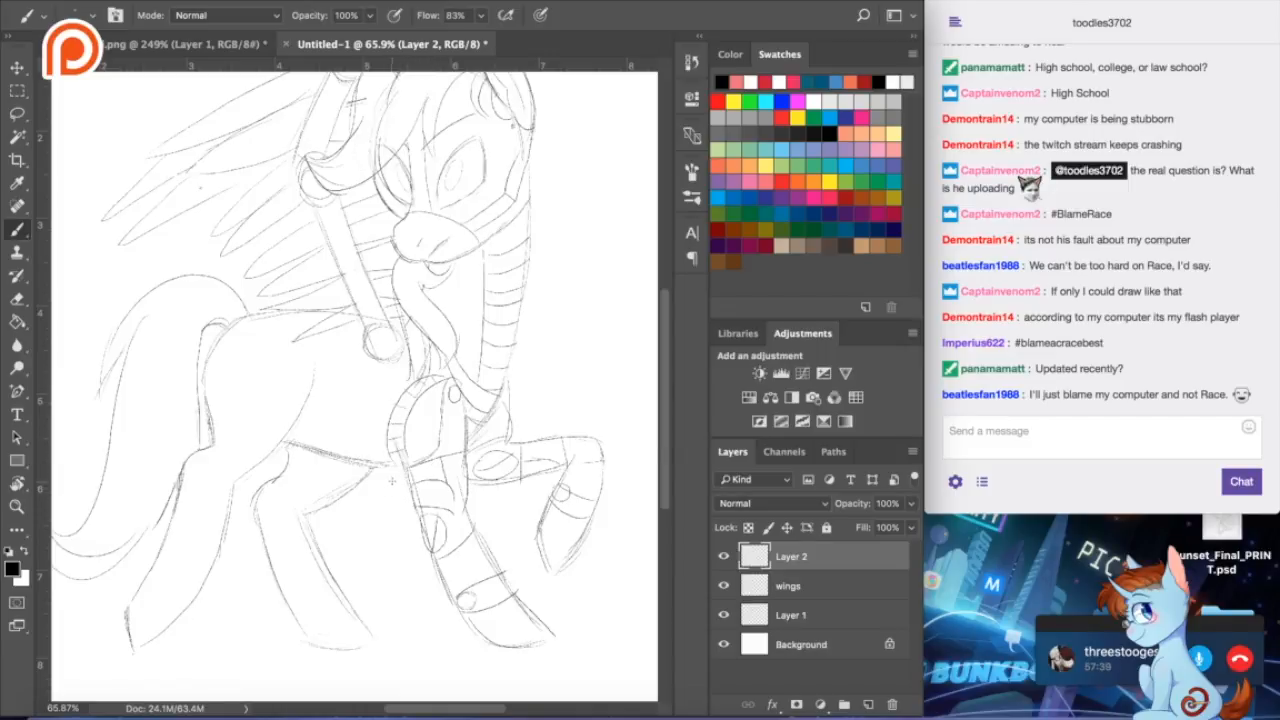
- Redraw the circular joint at the wing's base, and add diamond shapes down the lower wing arm and inner circles in the joints
{"action": "left_click_drag", "start_coordinate": [373, 325], "coordinate": [401, 354]}
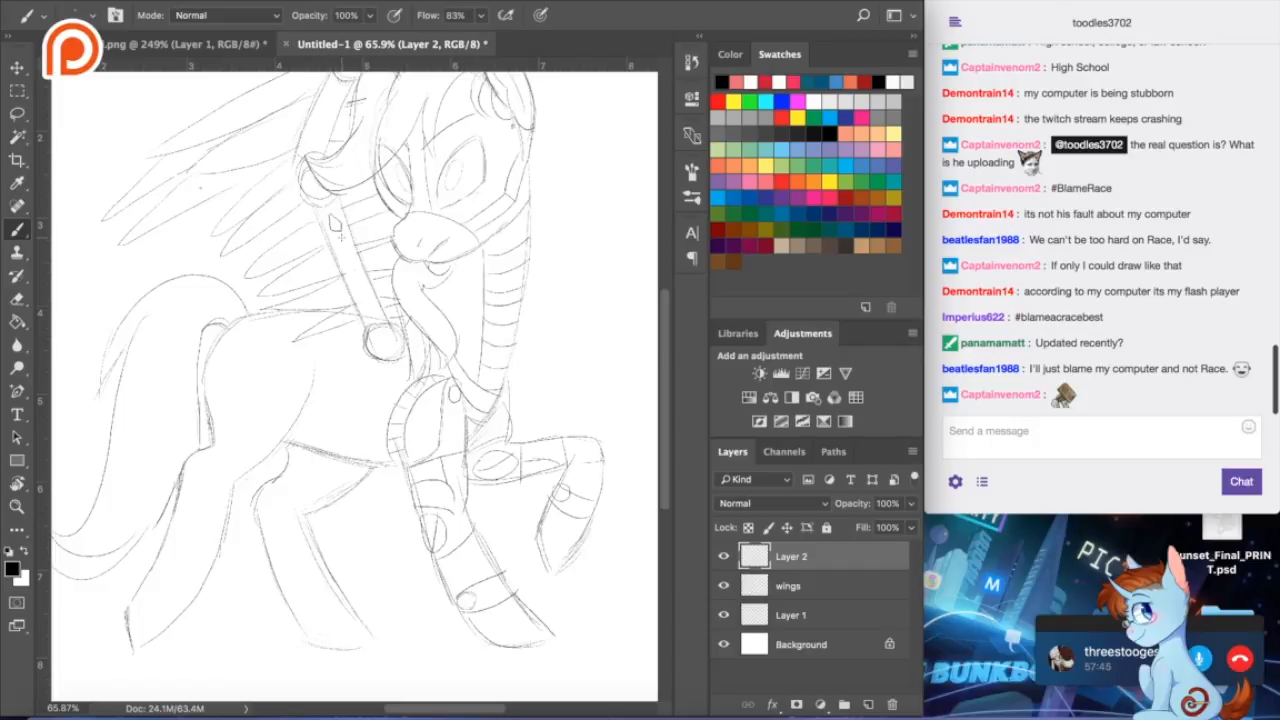
{"action": "left_click_drag", "start_coordinate": [339, 243], "coordinate": [340, 257]}
{"action": "left_click_drag", "start_coordinate": [343, 247], "coordinate": [355, 270]}
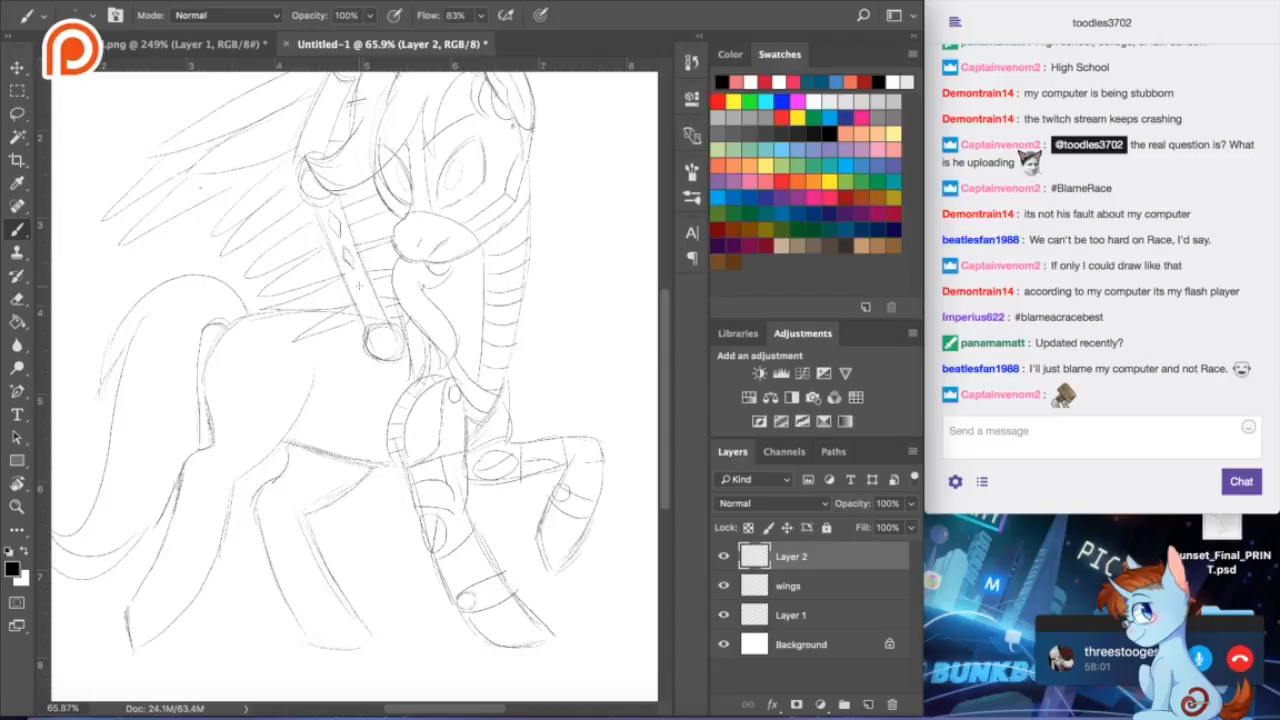
{"action": "mouse_move", "coordinate": [366, 288]}
{"action": "left_mouse_down"}
{"action": "mouse_move", "coordinate": [359, 279]}
{"action": "mouse_move", "coordinate": [368, 304]}
{"action": "left_mouse_up"}
{"action": "mouse_move", "coordinate": [384, 338]}
{"action": "left_mouse_down"}
{"action": "mouse_move", "coordinate": [394, 345]}
{"action": "mouse_move", "coordinate": [380, 352]}
{"action": "mouse_move", "coordinate": [388, 330]}
{"action": "left_mouse_up"}
{"action": "left_click_drag", "start_coordinate": [311, 171], "coordinate": [309, 180]}
- Sketch the diamond-shaped details and edge line along the upper wing arm on Layer 2
{"action": "scroll", "coordinate": [321, 157], "scroll_direction": "up", "scroll_amount": 5}
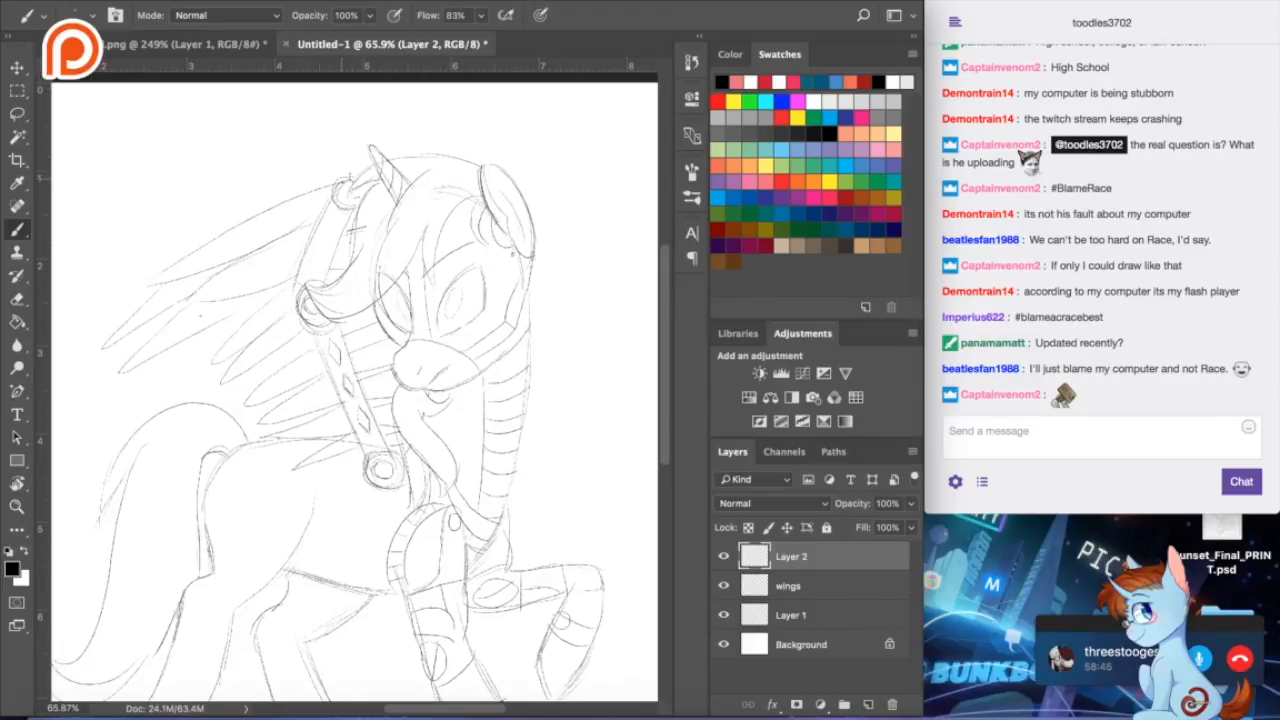
{"action": "mouse_move", "coordinate": [342, 182]}
{"action": "left_mouse_down"}
{"action": "mouse_move", "coordinate": [352, 196]}
{"action": "mouse_move", "coordinate": [302, 285]}
{"action": "left_mouse_up"}
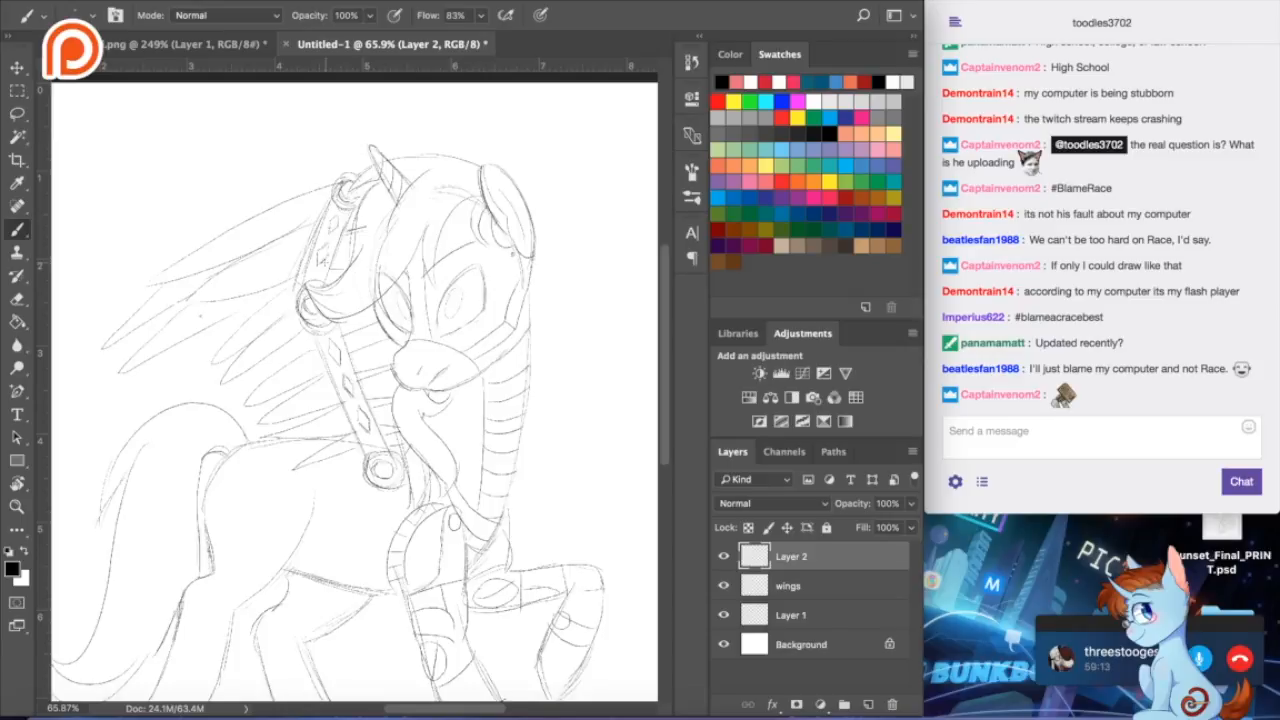
{"action": "left_click_drag", "start_coordinate": [325, 246], "coordinate": [330, 244]}
{"action": "left_click", "coordinate": [17, 300]}
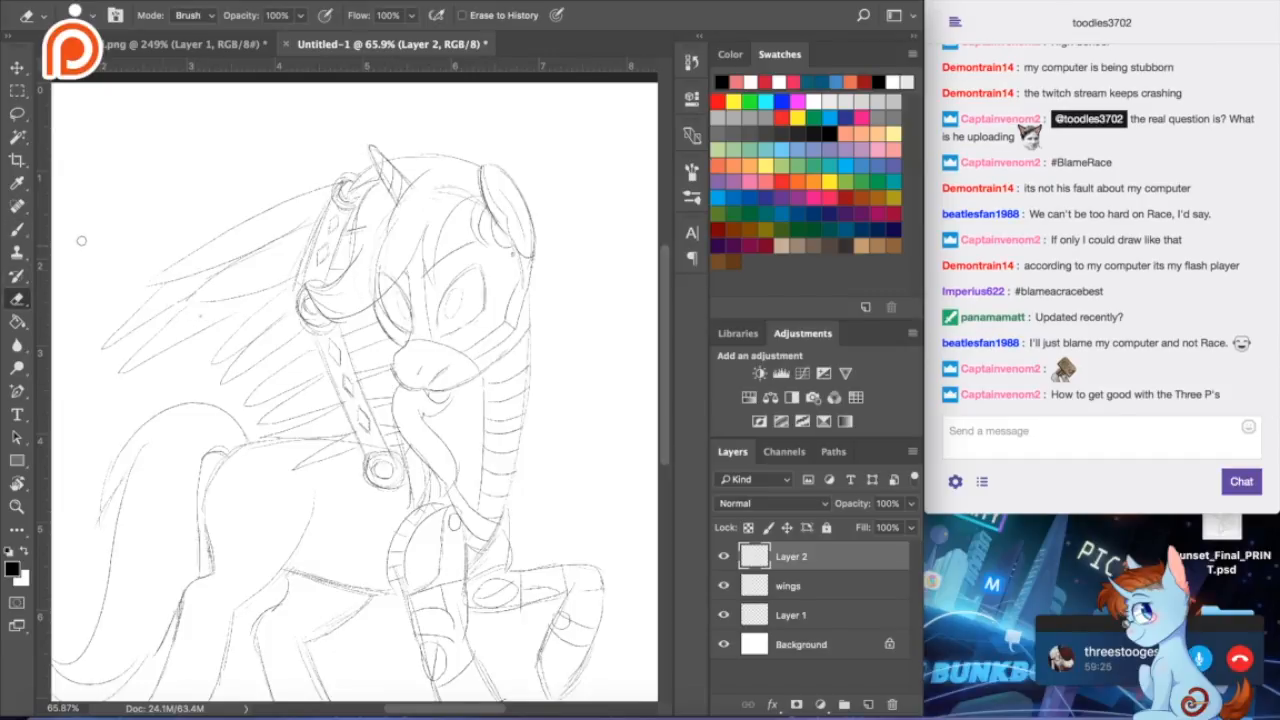
{"action": "left_click", "coordinate": [17, 228]}
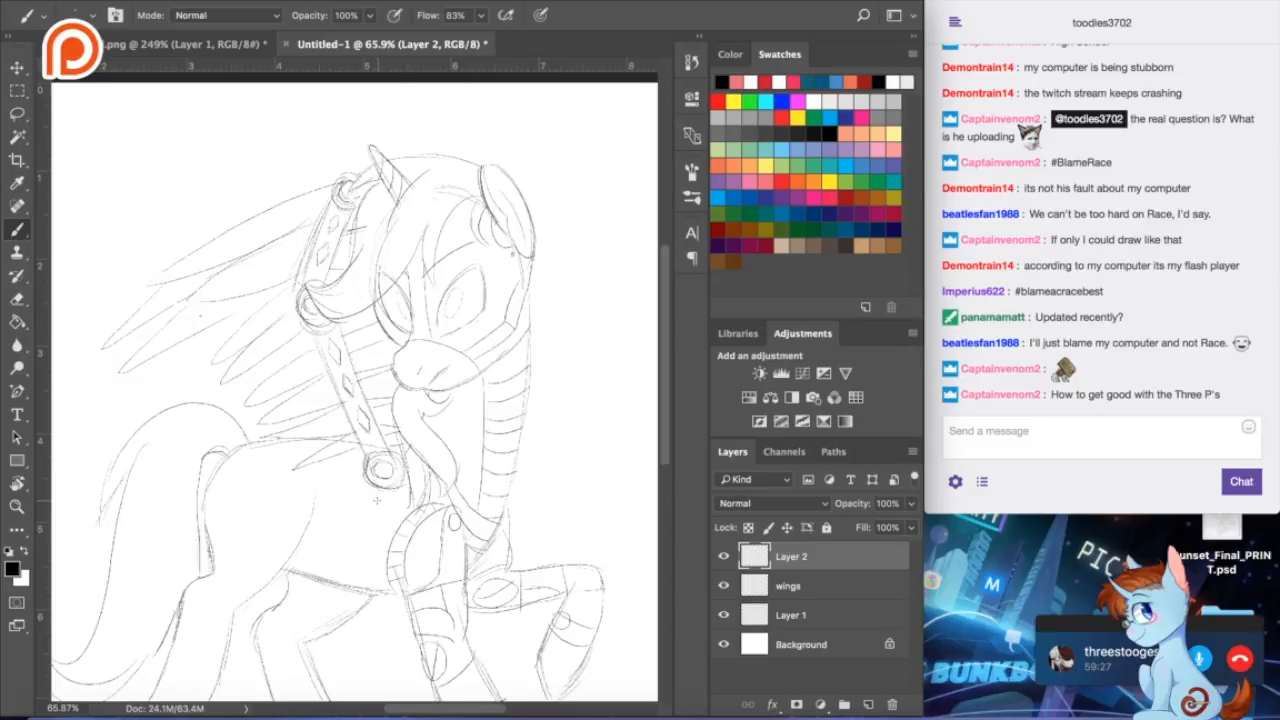
- Compare with the reference body armour, and sketch an angled plate edge behind the shoulder and a line along the belly
{"action": "scroll", "coordinate": [377, 500], "scroll_direction": "down", "scroll_amount": 5}
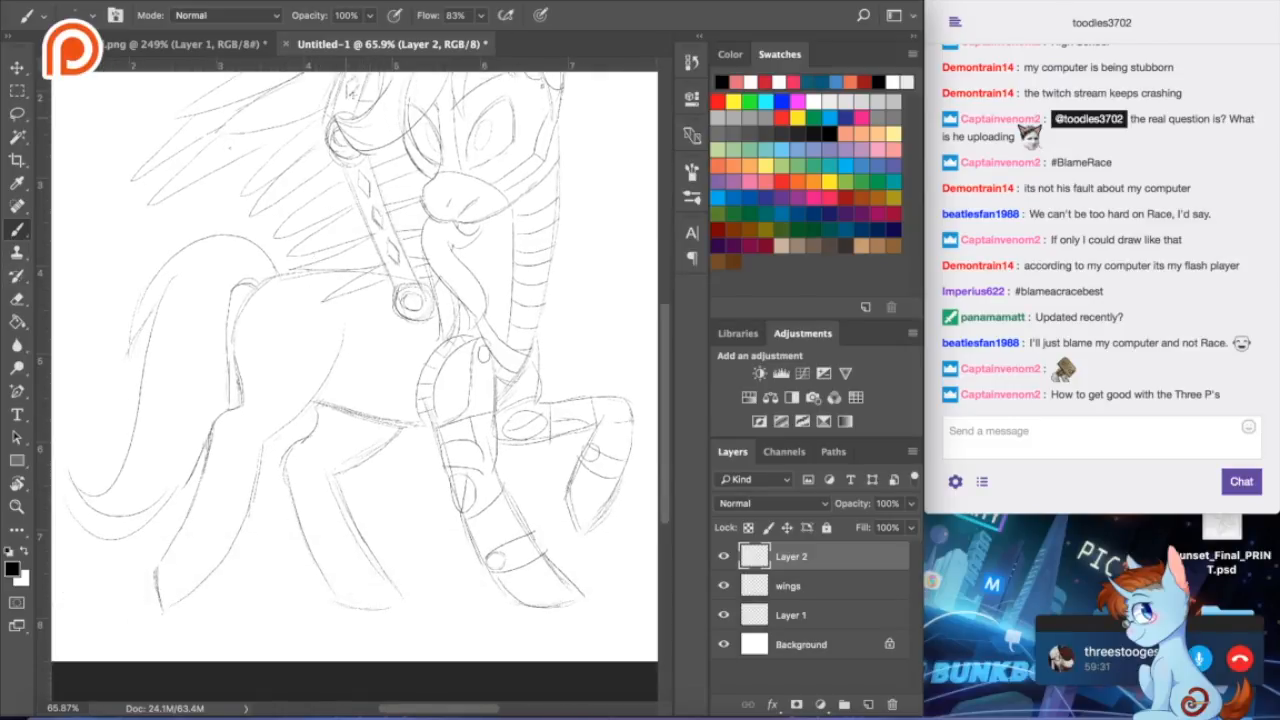
{"action": "left_click", "coordinate": [226, 46]}
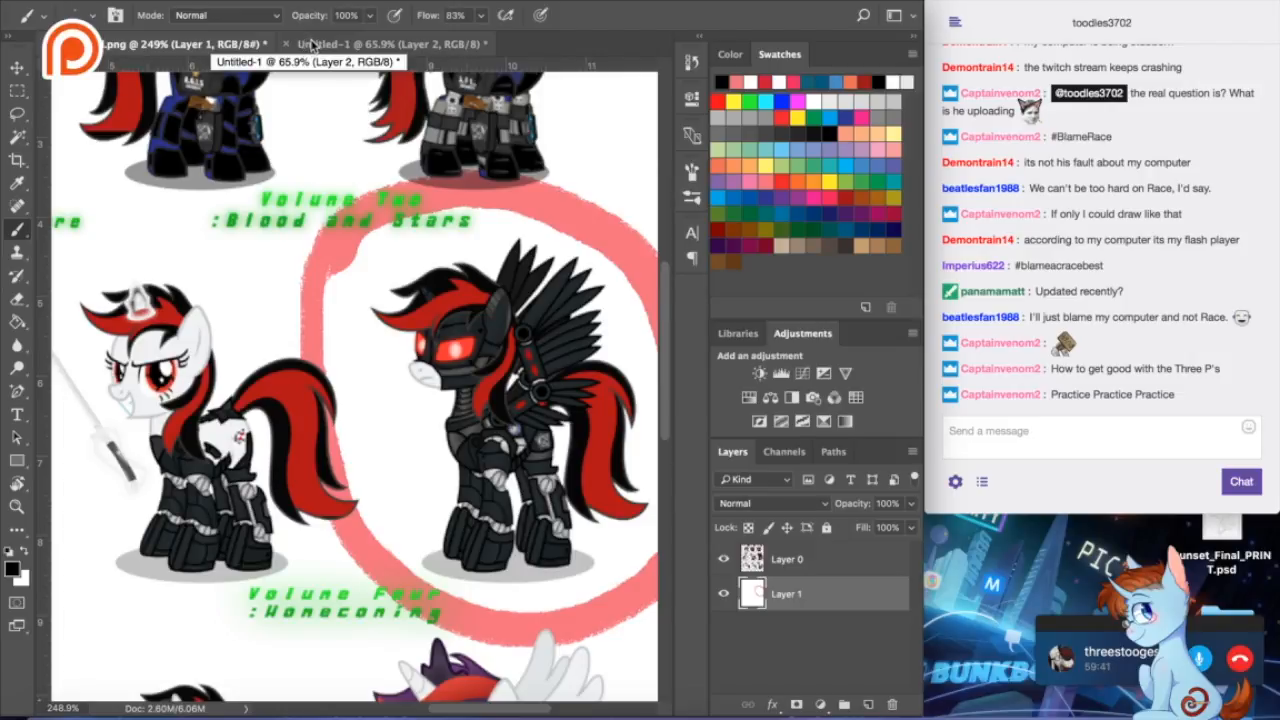
{"action": "left_click", "coordinate": [312, 45]}
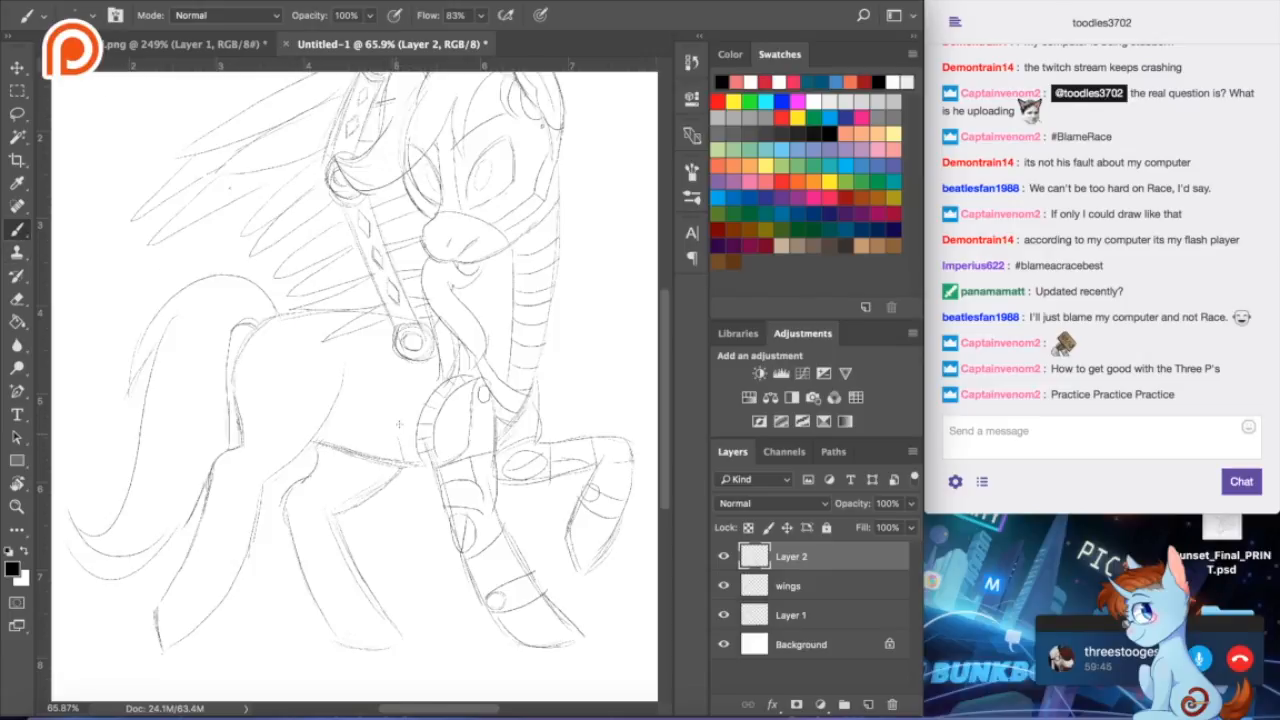
{"action": "left_click_drag", "start_coordinate": [446, 369], "coordinate": [491, 360]}
{"action": "left_click", "coordinate": [238, 44]}
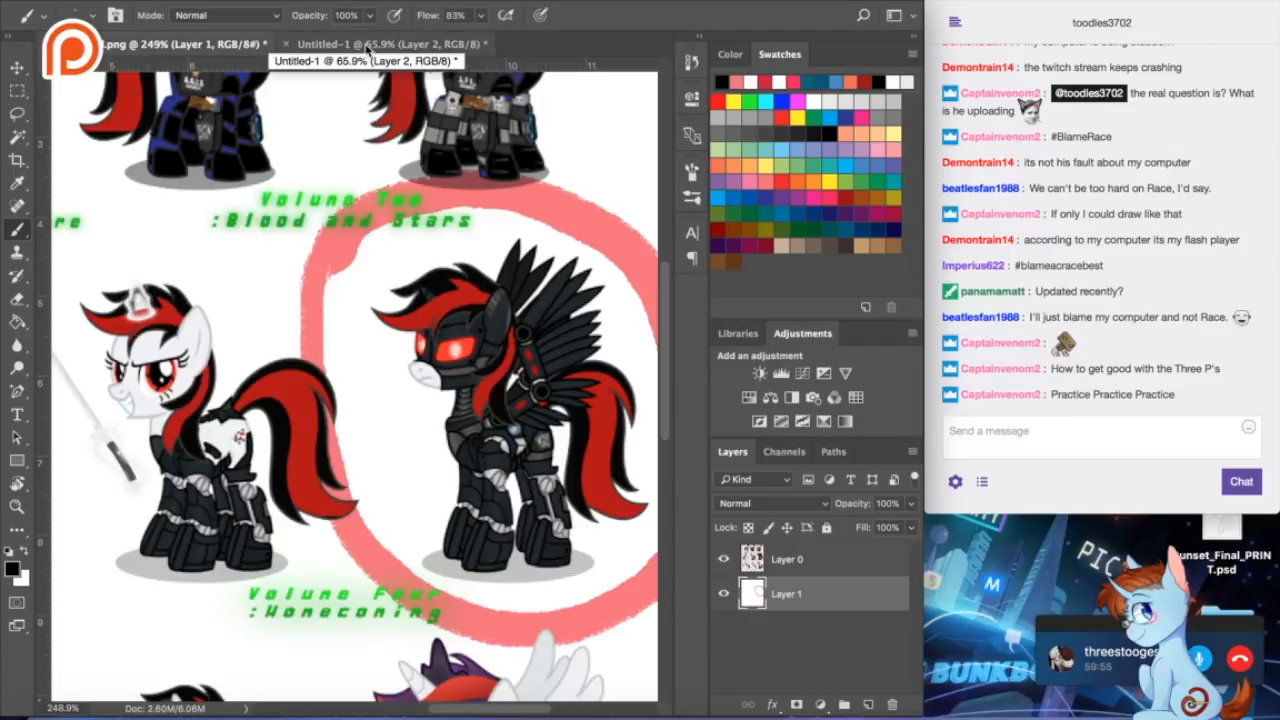
{"action": "left_click", "coordinate": [368, 44]}
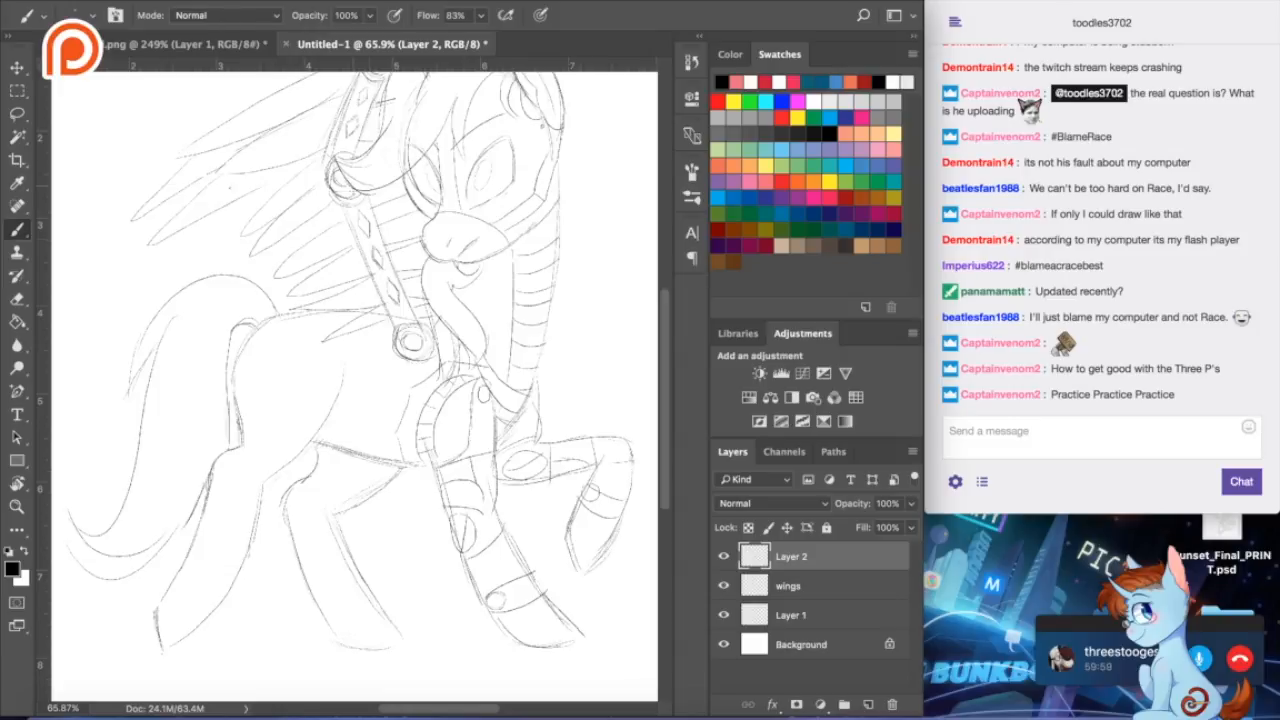
{"action": "left_click", "coordinate": [215, 44]}
{"action": "left_click", "coordinate": [400, 44]}
{"action": "left_click_drag", "start_coordinate": [327, 441], "coordinate": [404, 466]}
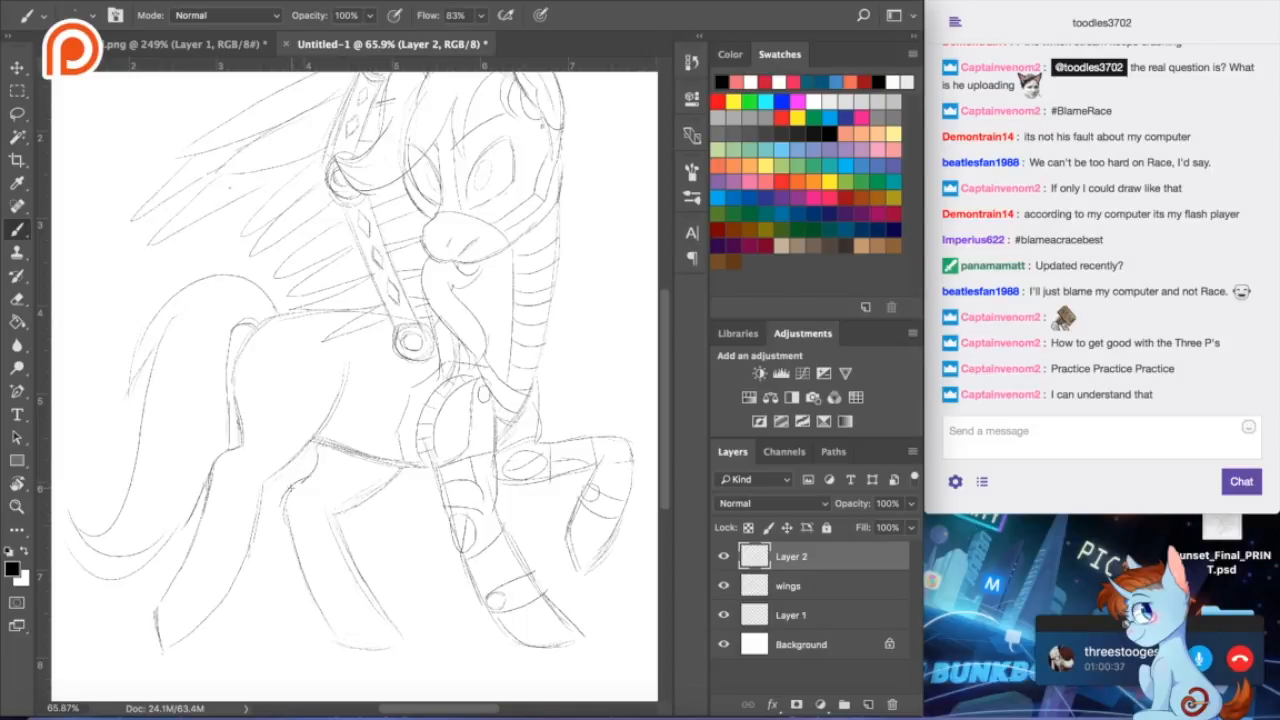
- Erase the body and wing lines that overlap the mane on Layer 1 and the wings layer
{"action": "scroll", "coordinate": [380, 455], "scroll_direction": "up", "scroll_amount": 5}
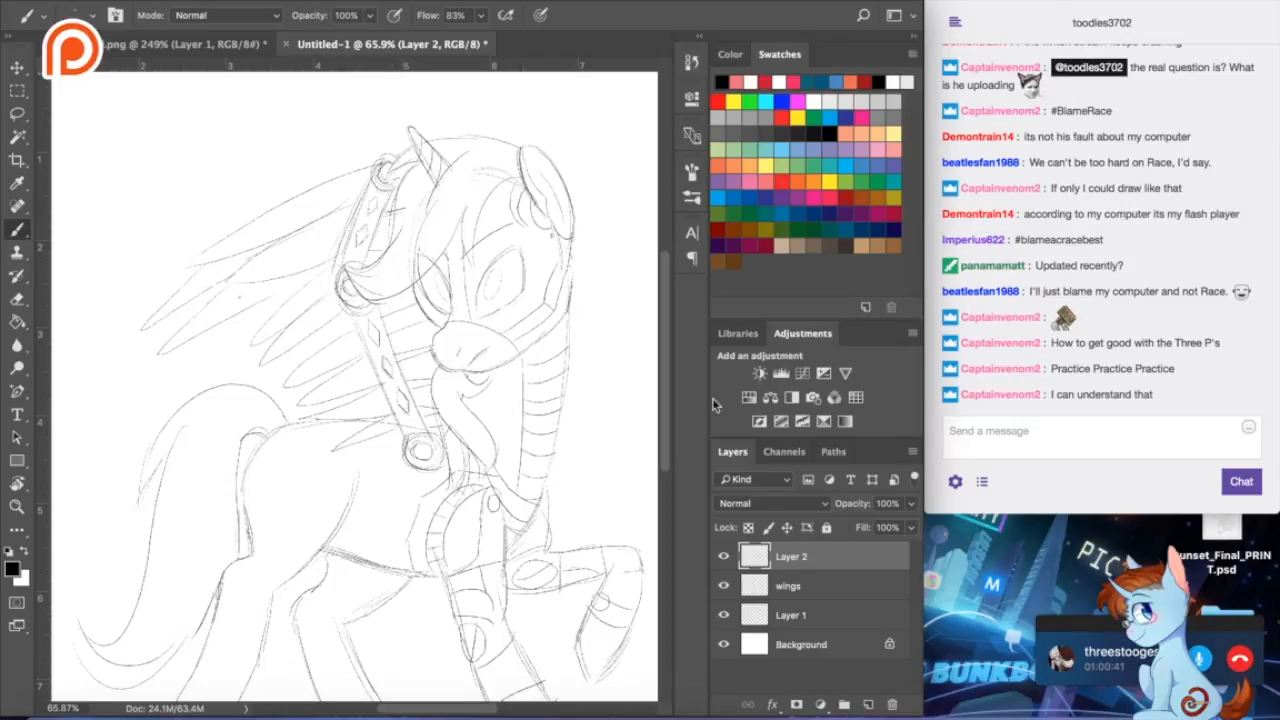
{"action": "left_click", "coordinate": [795, 620]}
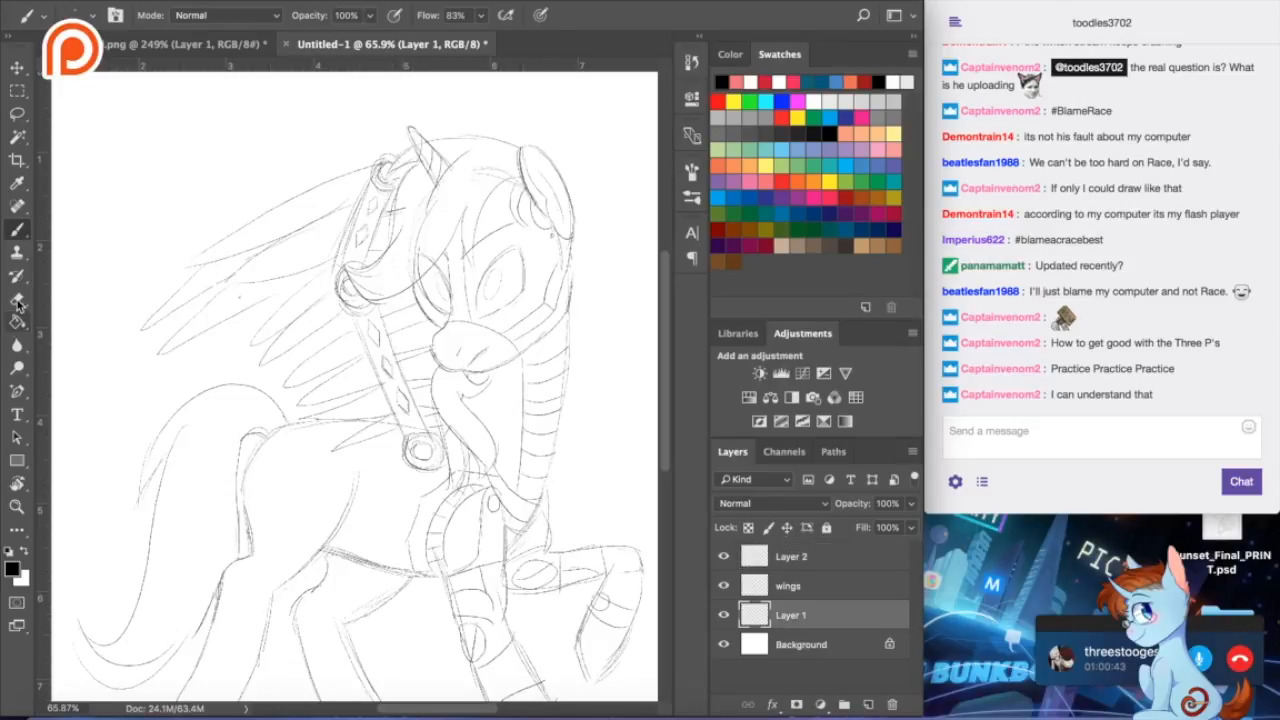
{"action": "left_click", "coordinate": [17, 298]}
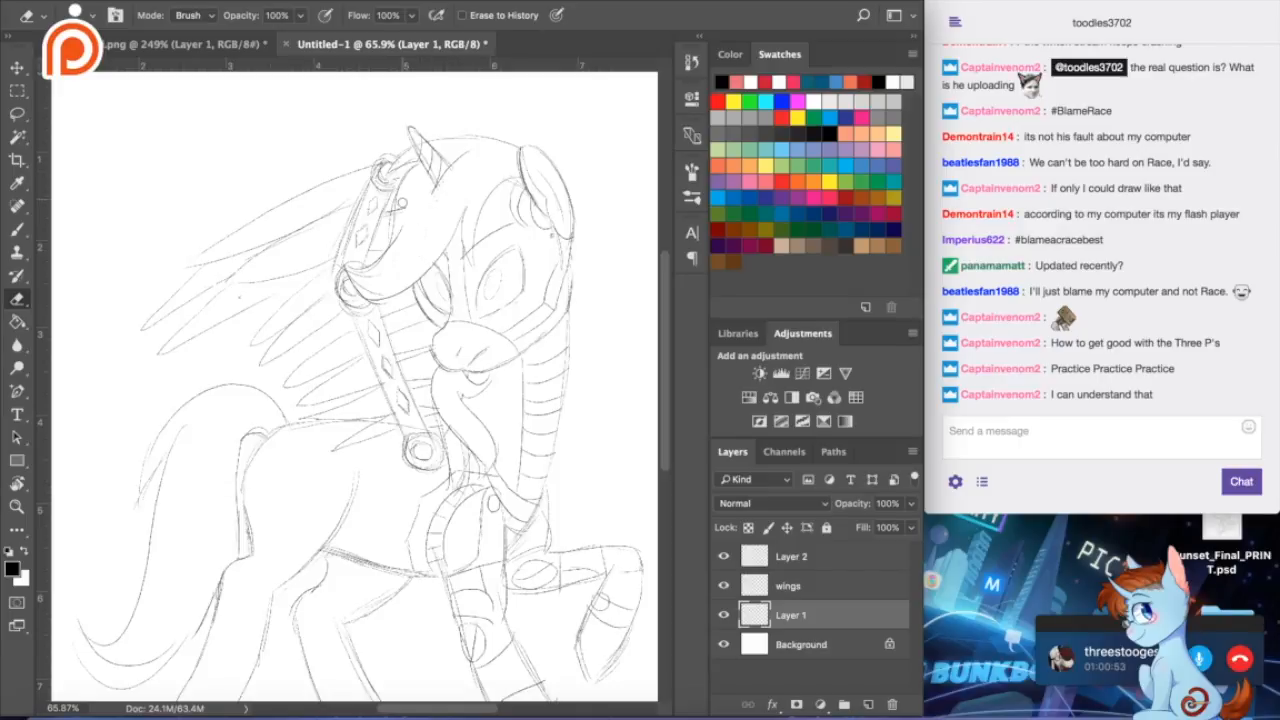
{"action": "left_click", "coordinate": [812, 586]}
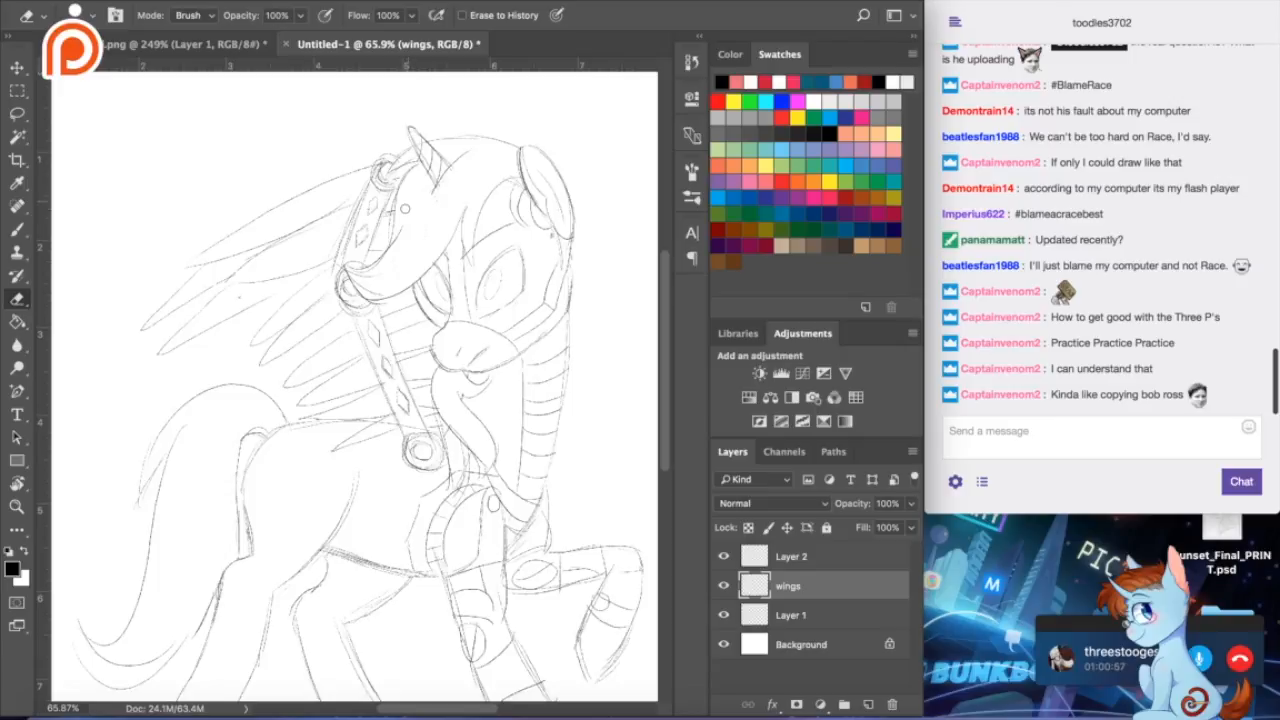
{"action": "left_click", "coordinate": [17, 229]}
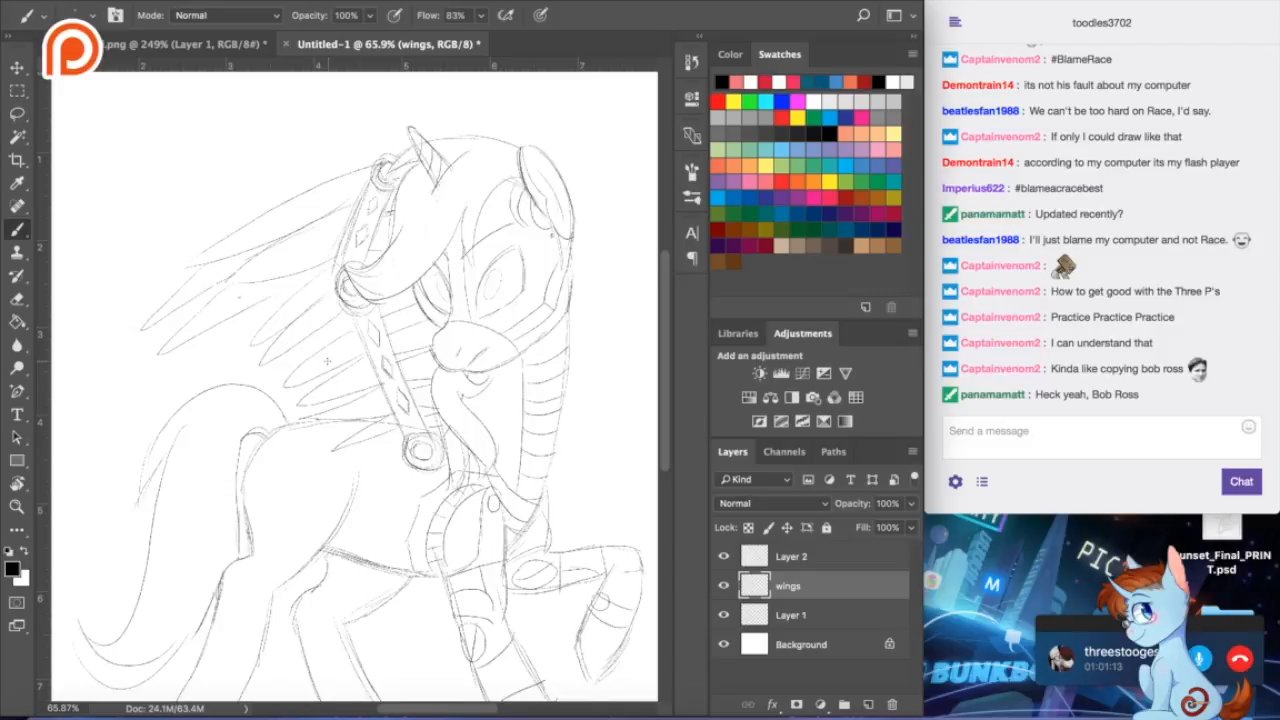
{"action": "scroll", "coordinate": [327, 361], "scroll_direction": "up", "scroll_amount": 5}
{"action": "scroll", "coordinate": [327, 361], "scroll_direction": "right", "scroll_amount": 5}
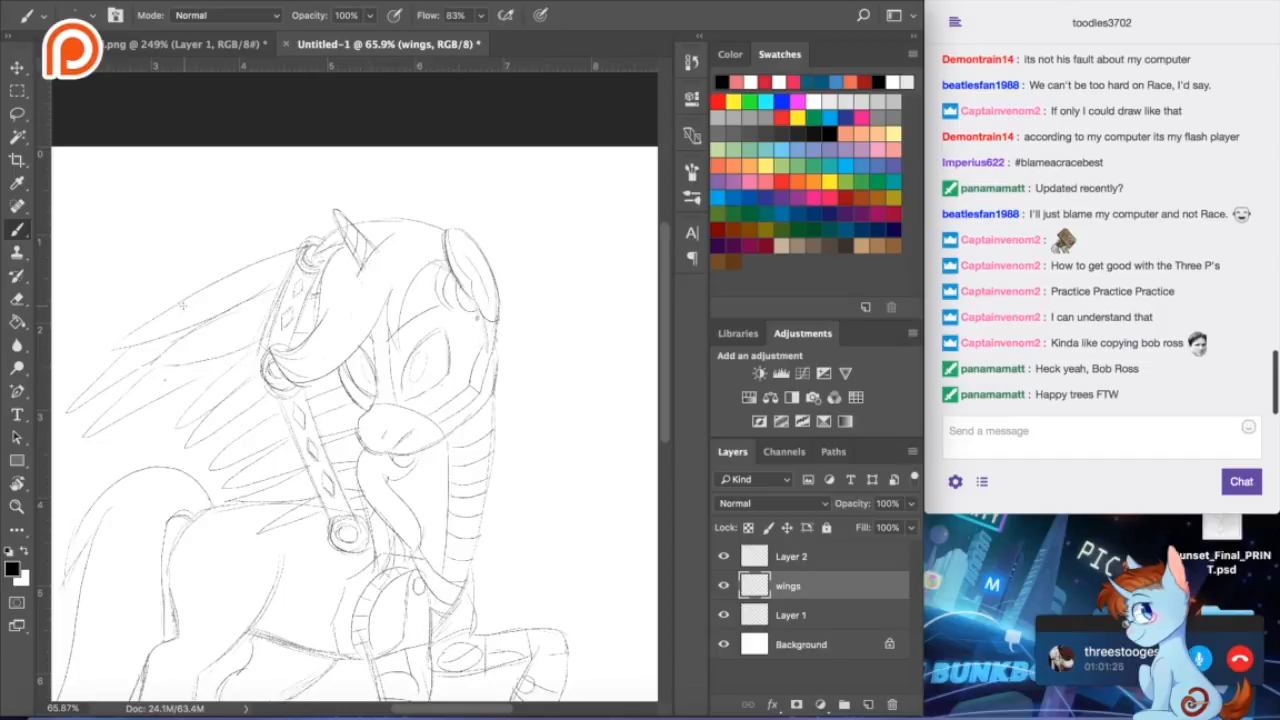
{"action": "right_click", "coordinate": [20, 230]}
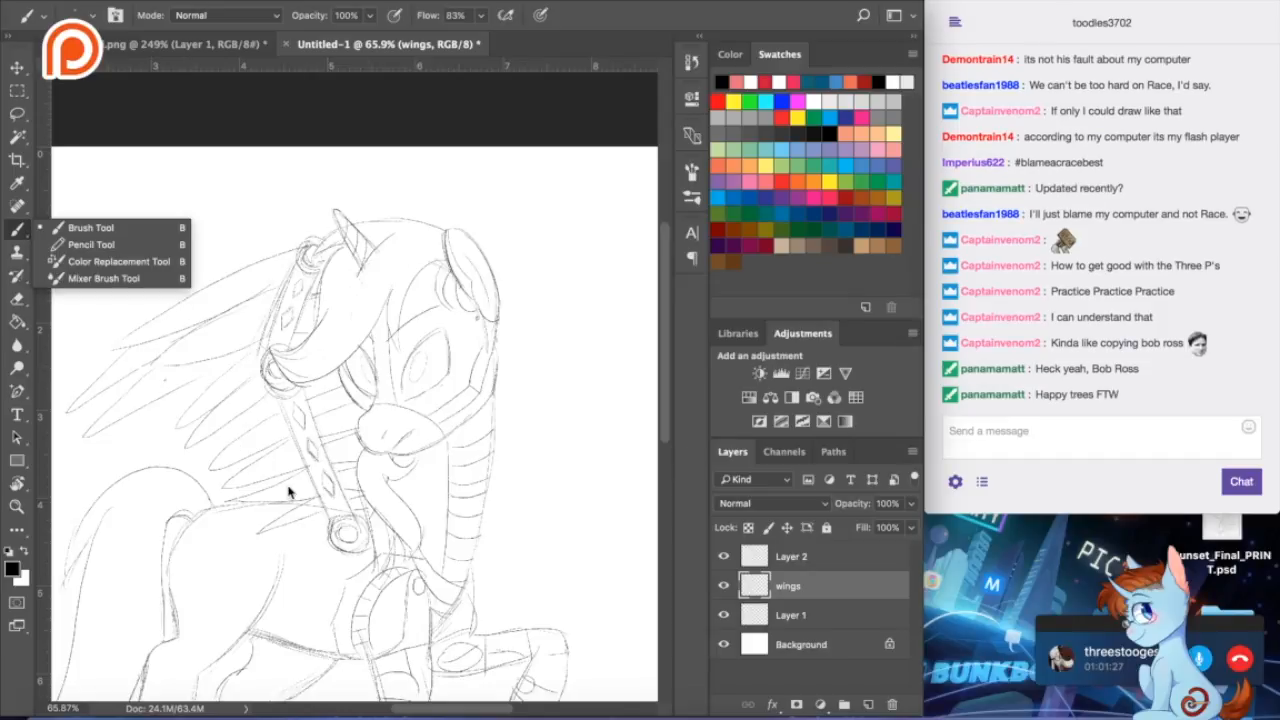
{"action": "left_click", "coordinate": [535, 109]}
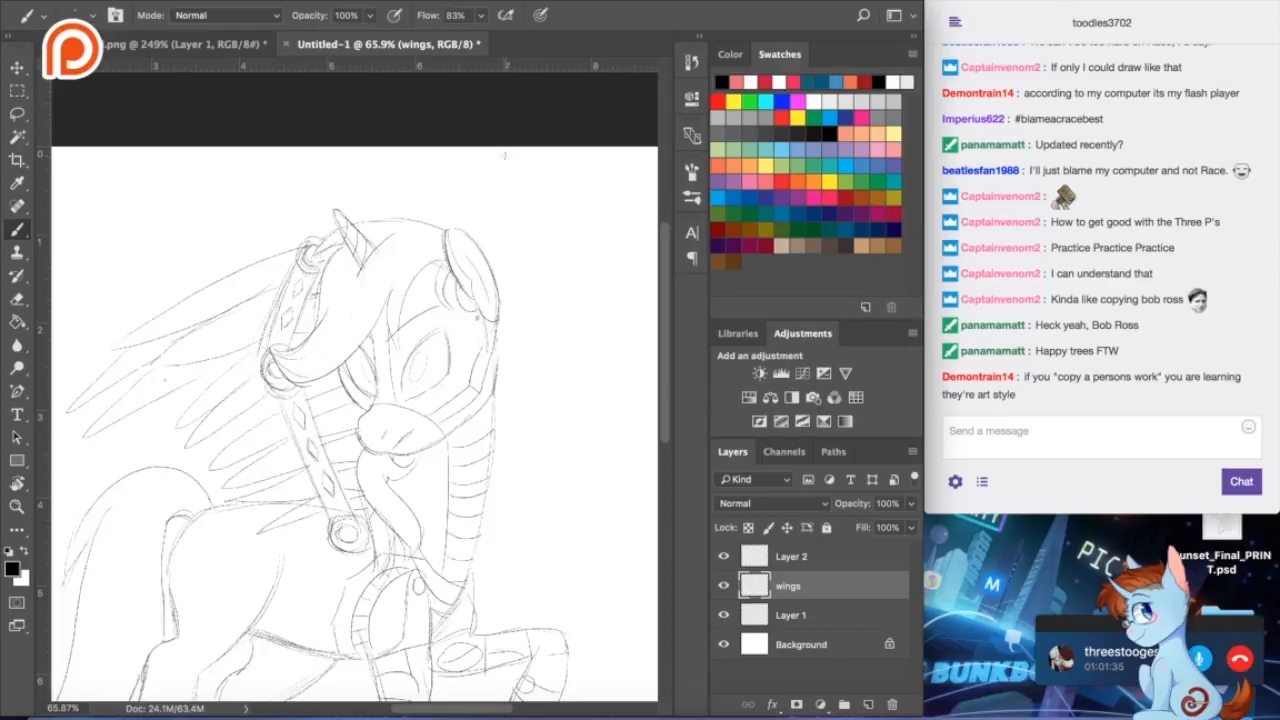
{"action": "scroll", "coordinate": [423, 227], "scroll_direction": "down", "scroll_amount": 10}
{"action": "scroll", "coordinate": [423, 227], "scroll_direction": "left", "scroll_amount": 4}
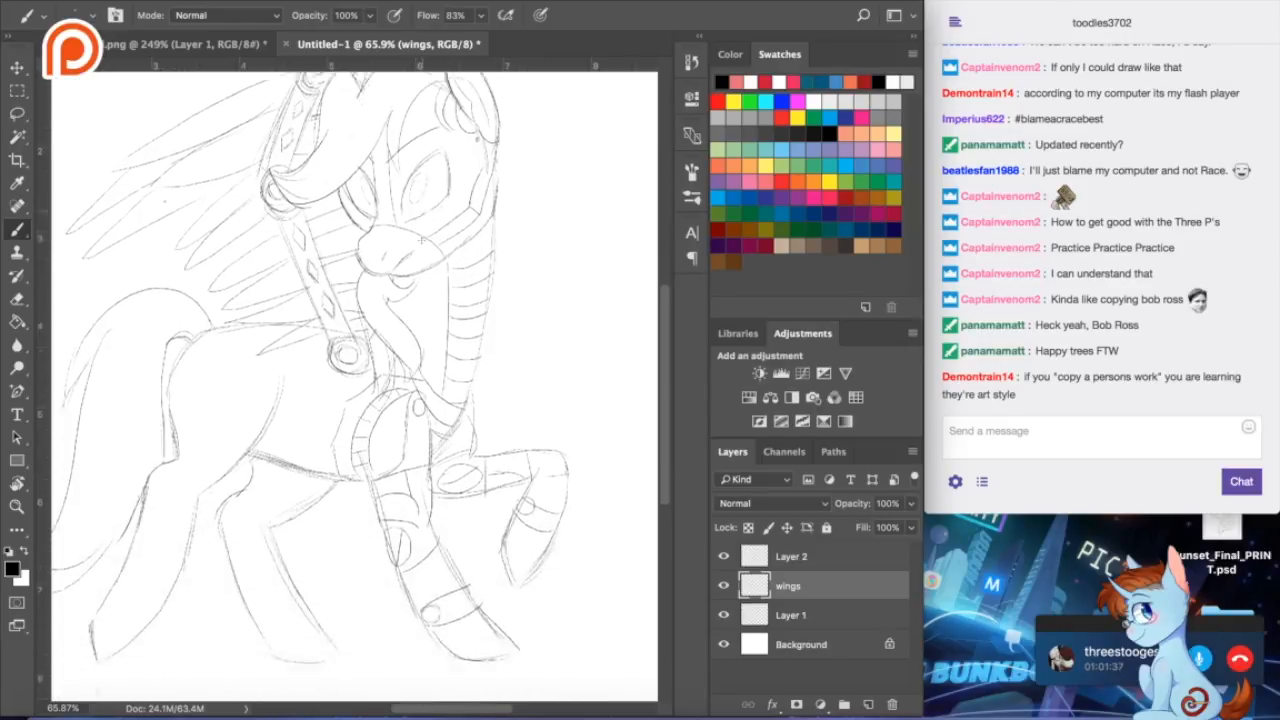
{"action": "scroll", "coordinate": [421, 250], "scroll_direction": "left", "scroll_amount": 1}
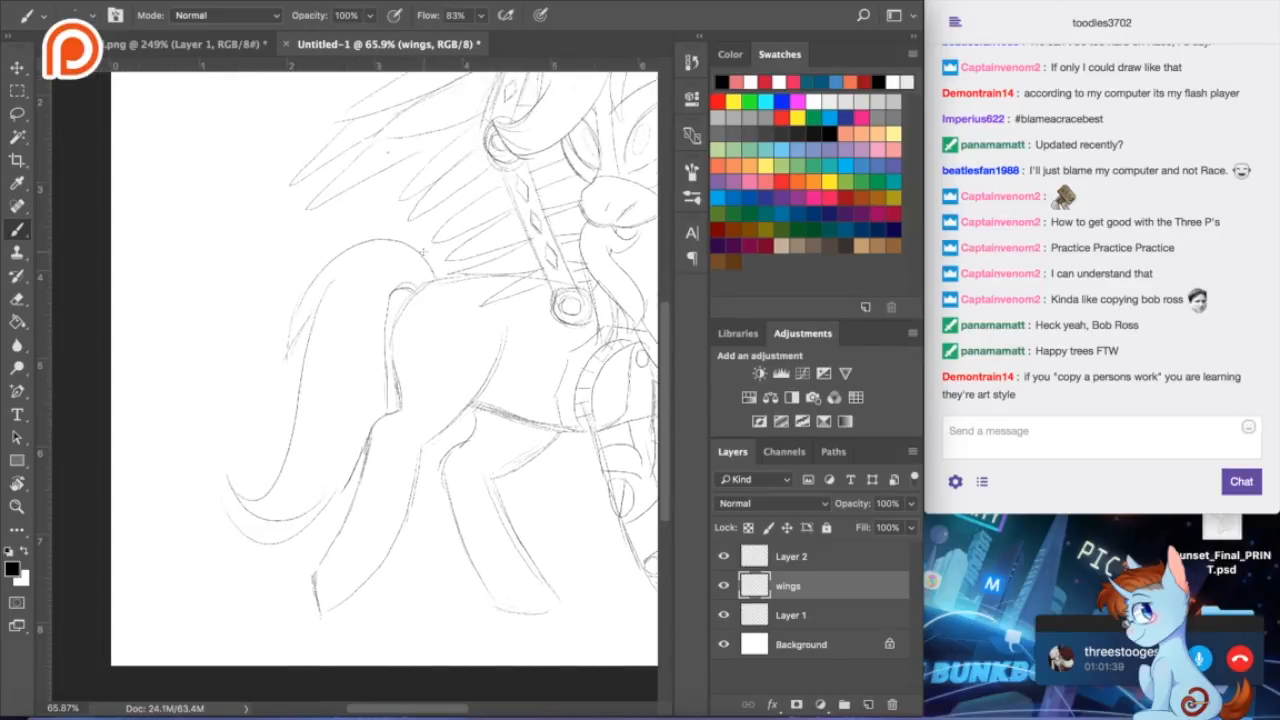
{"action": "scroll", "coordinate": [421, 250], "scroll_direction": "up", "scroll_amount": 7}
{"action": "scroll", "coordinate": [355, 385], "scroll_direction": "down", "scroll_amount": 5}
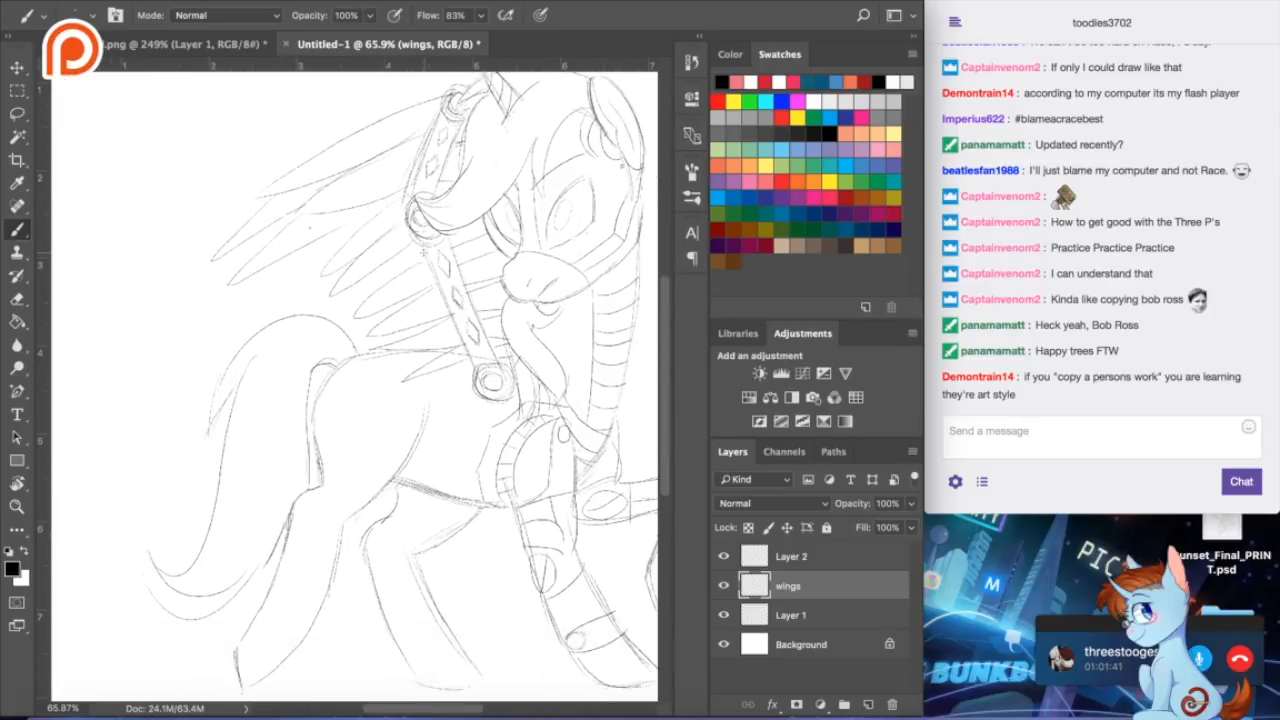
{"action": "scroll", "coordinate": [355, 385], "scroll_direction": "up", "scroll_amount": 4}
{"action": "scroll", "coordinate": [355, 385], "scroll_direction": "left", "scroll_amount": 1}
{"action": "scroll", "coordinate": [421, 259], "scroll_direction": "down", "scroll_amount": 3}
{"action": "scroll", "coordinate": [421, 259], "scroll_direction": "right", "scroll_amount": 1}
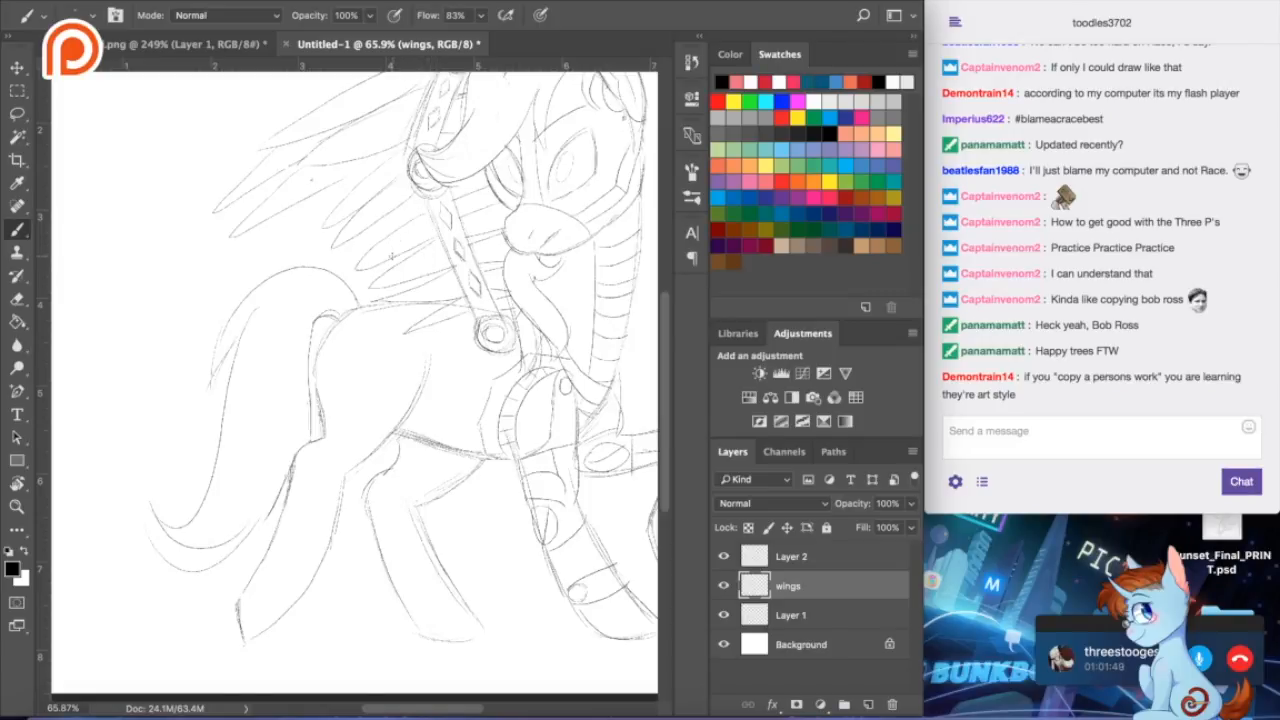
- Sketch round mechanical joints on the knees of both hind legs, using the circled reference pony as a guide
{"action": "left_click", "coordinate": [205, 44]}
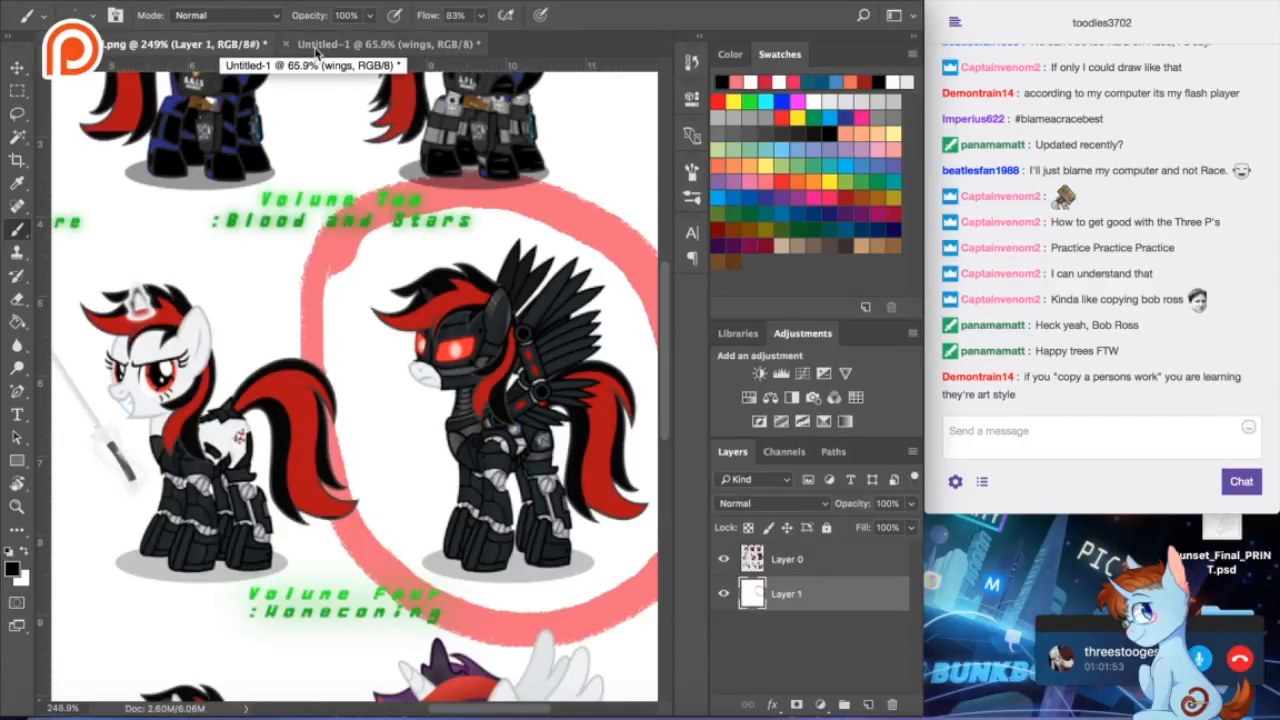
{"action": "left_click", "coordinate": [317, 46]}
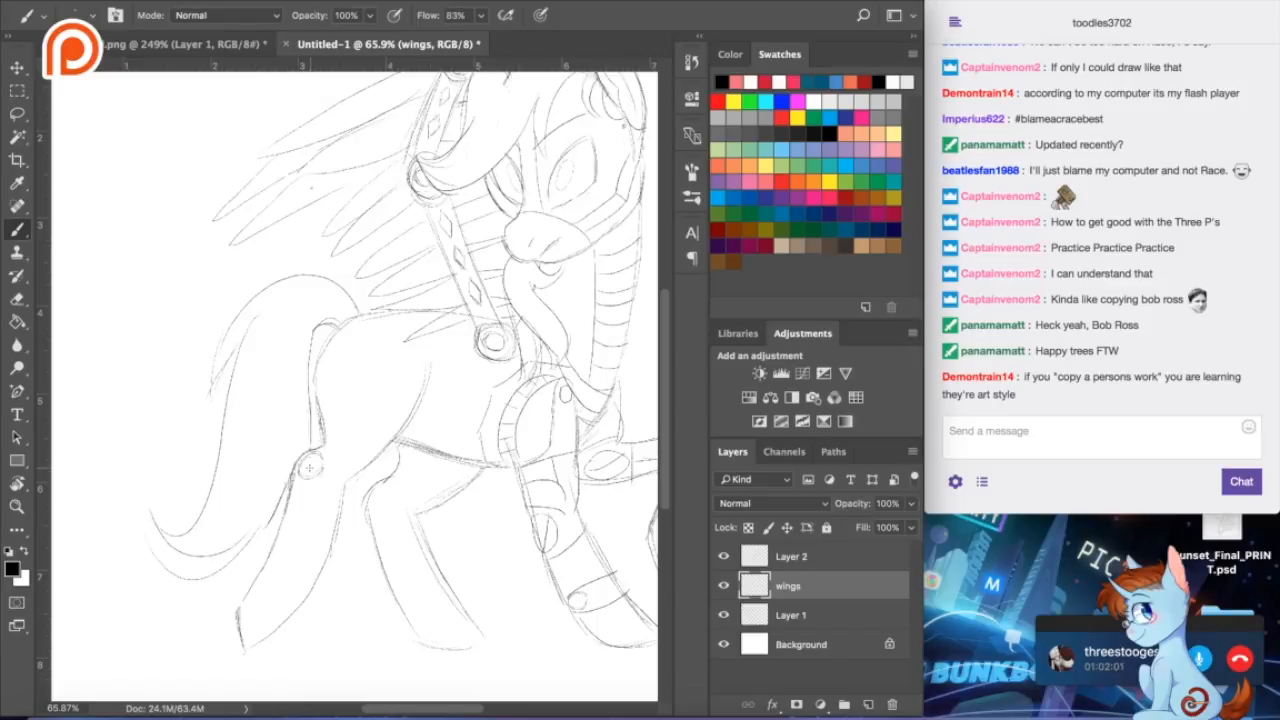
{"action": "left_click_drag", "start_coordinate": [310, 467], "coordinate": [379, 500]}
{"action": "left_click_drag", "start_coordinate": [314, 463], "coordinate": [316, 476]}
{"action": "left_click_drag", "start_coordinate": [151, 220], "coordinate": [90, 340]}
{"action": "left_click_drag", "start_coordinate": [118, 232], "coordinate": [140, 343]}
{"action": "mouse_move", "coordinate": [84, 310]}
{"action": "left_mouse_down"}
{"action": "mouse_move", "coordinate": [170, 257]}
{"action": "mouse_move", "coordinate": [88, 296]}
{"action": "mouse_move", "coordinate": [127, 332]}
{"action": "mouse_move", "coordinate": [118, 292]}
{"action": "mouse_move", "coordinate": [106, 312]}
{"action": "mouse_move", "coordinate": [65, 267]}
{"action": "mouse_move", "coordinate": [103, 223]}
{"action": "mouse_move", "coordinate": [122, 241]}
{"action": "mouse_move", "coordinate": [137, 348]}
{"action": "mouse_move", "coordinate": [163, 321]}
{"action": "mouse_move", "coordinate": [147, 274]}
{"action": "mouse_move", "coordinate": [168, 307]}
{"action": "mouse_move", "coordinate": [166, 256]}
{"action": "mouse_move", "coordinate": [124, 217]}
{"action": "mouse_move", "coordinate": [74, 266]}
{"action": "mouse_move", "coordinate": [91, 239]}
{"action": "mouse_move", "coordinate": [94, 356]}
{"action": "mouse_move", "coordinate": [151, 329]}
{"action": "left_mouse_up"}
{"action": "left_click", "coordinate": [18, 299]}
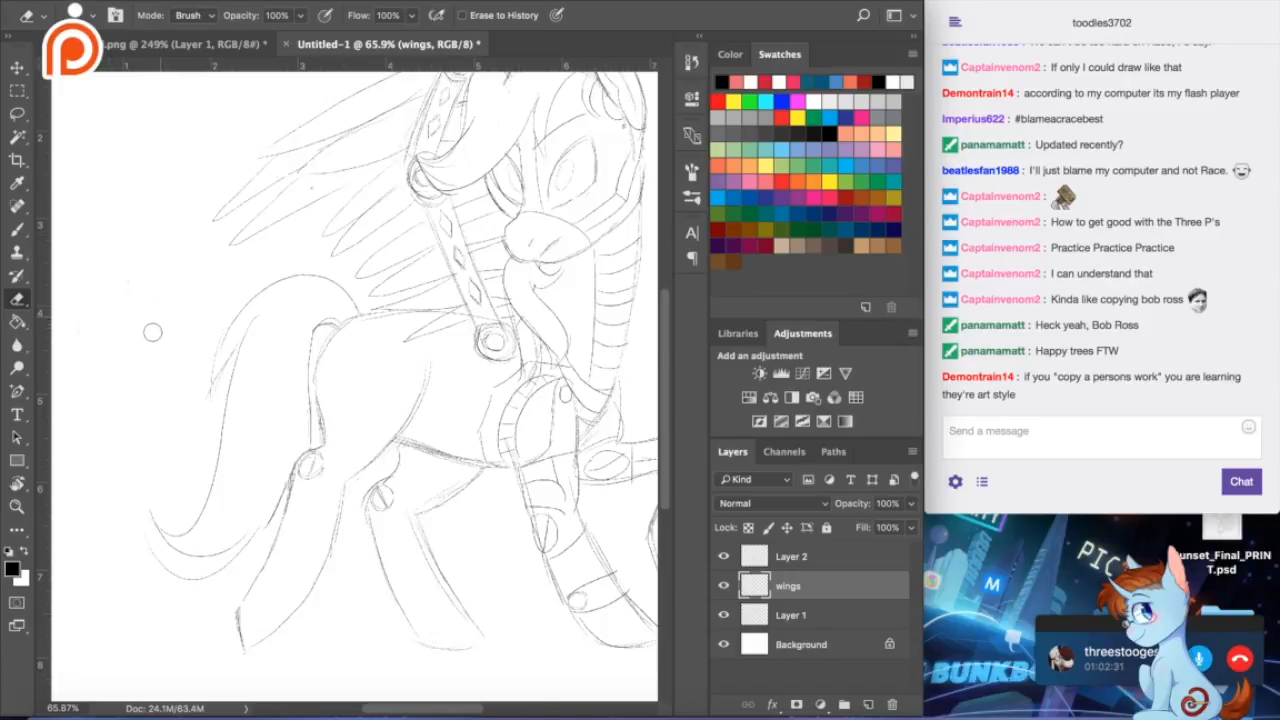
{"action": "left_click", "coordinate": [17, 209]}
{"action": "left_click", "coordinate": [18, 230]}
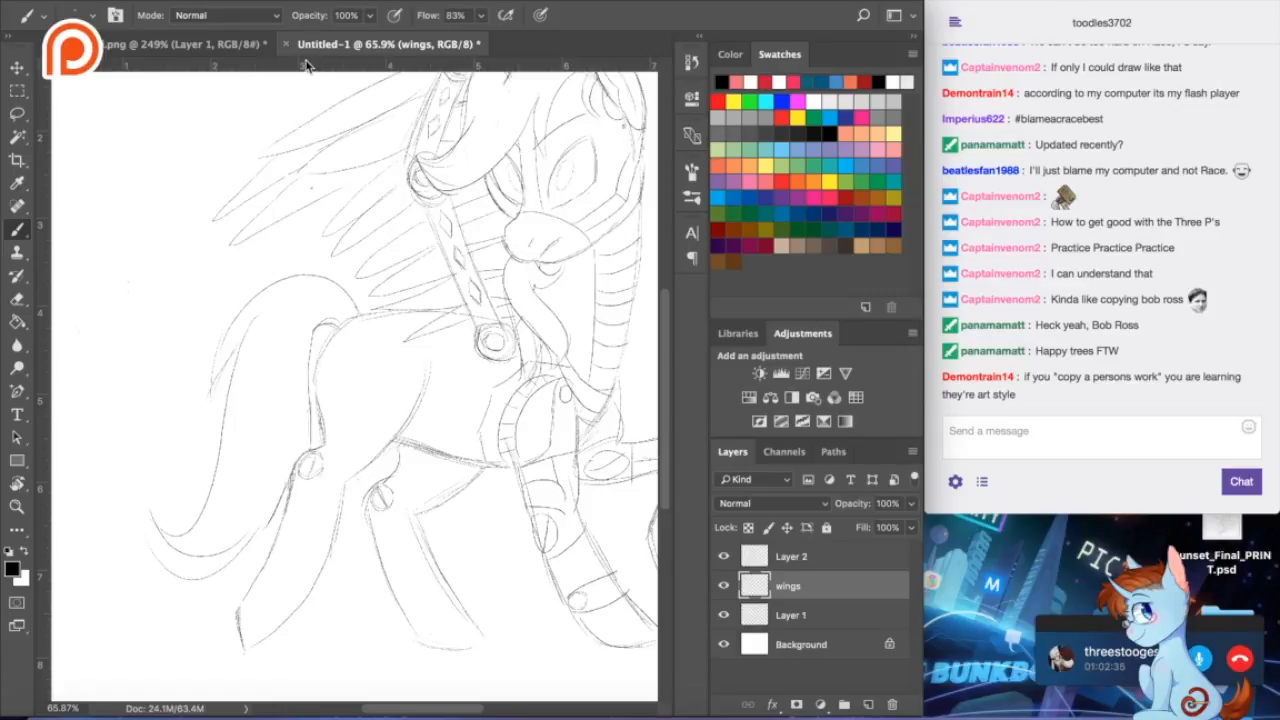
- Following the reference, sketch curved lower edges for the thigh armor plates on both hind legs
{"action": "left_click", "coordinate": [237, 47]}
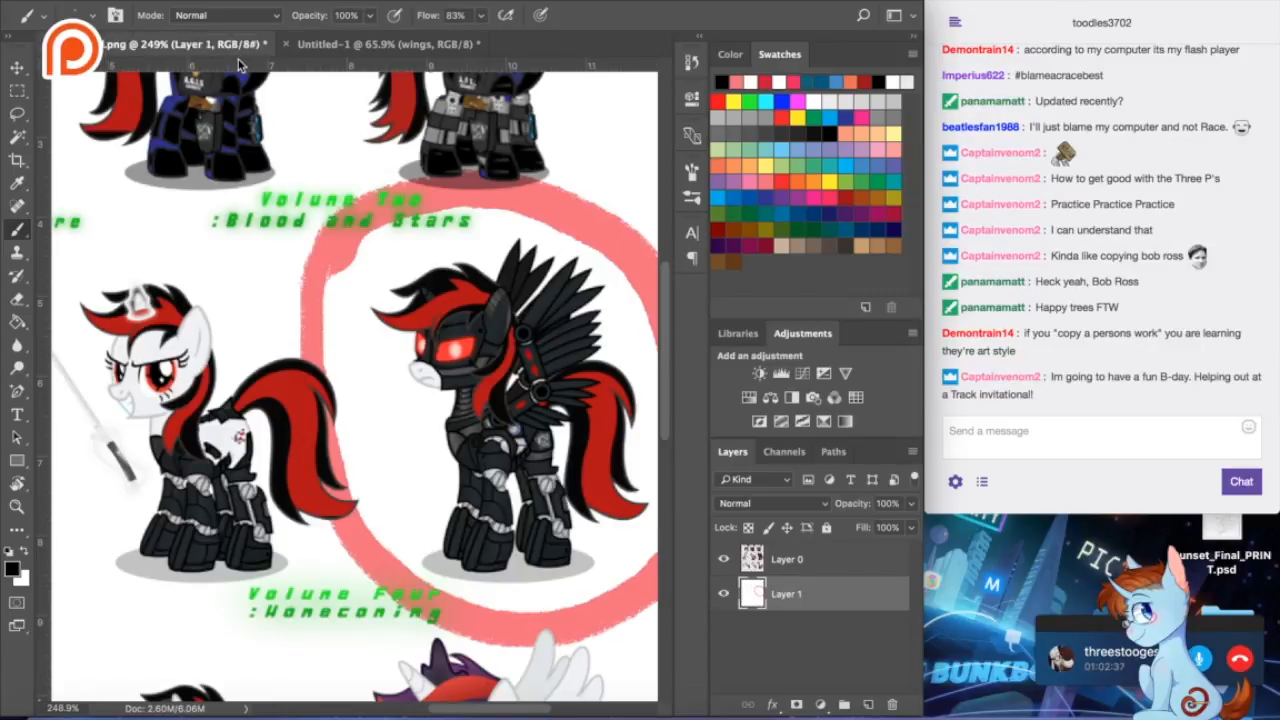
{"action": "left_click", "coordinate": [355, 47]}
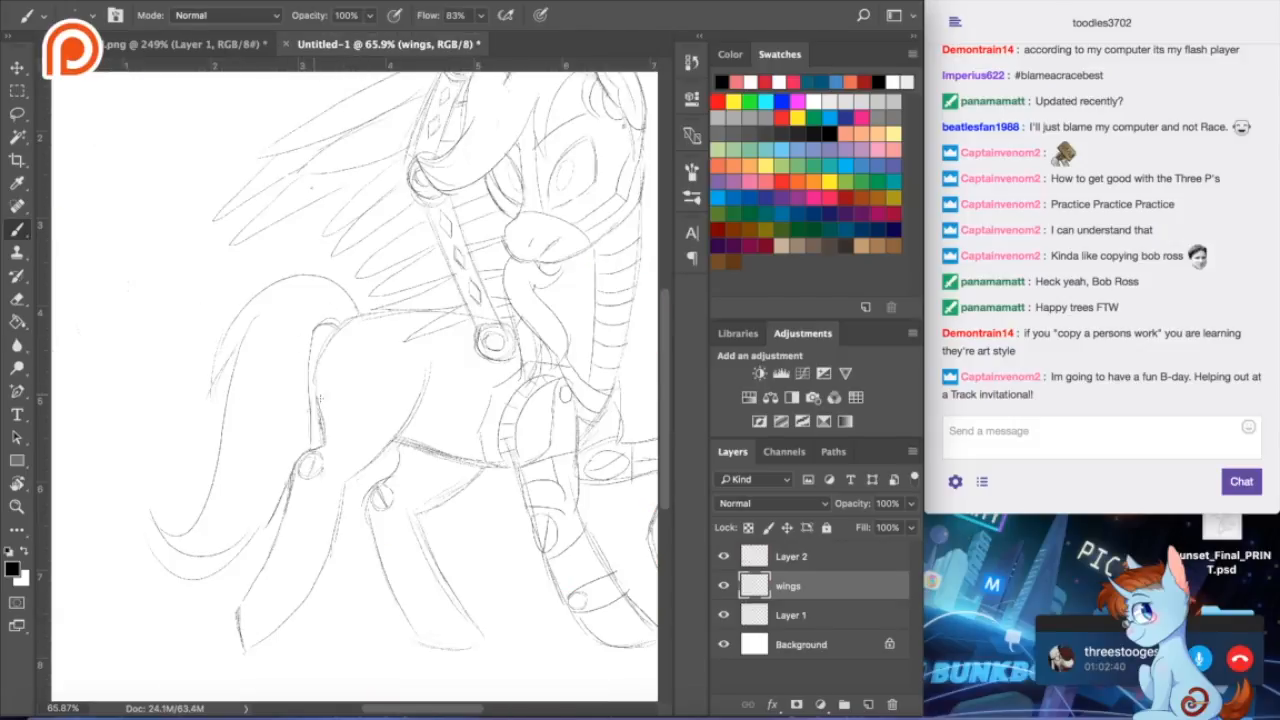
{"action": "mouse_move", "coordinate": [325, 405]}
{"action": "left_mouse_down"}
{"action": "mouse_move", "coordinate": [372, 452]}
{"action": "mouse_move", "coordinate": [340, 466]}
{"action": "left_mouse_up"}
{"action": "mouse_move", "coordinate": [396, 459]}
{"action": "left_mouse_down"}
{"action": "mouse_move", "coordinate": [447, 501]}
{"action": "mouse_move", "coordinate": [420, 513]}
{"action": "mouse_move", "coordinate": [437, 513]}
{"action": "left_mouse_up"}
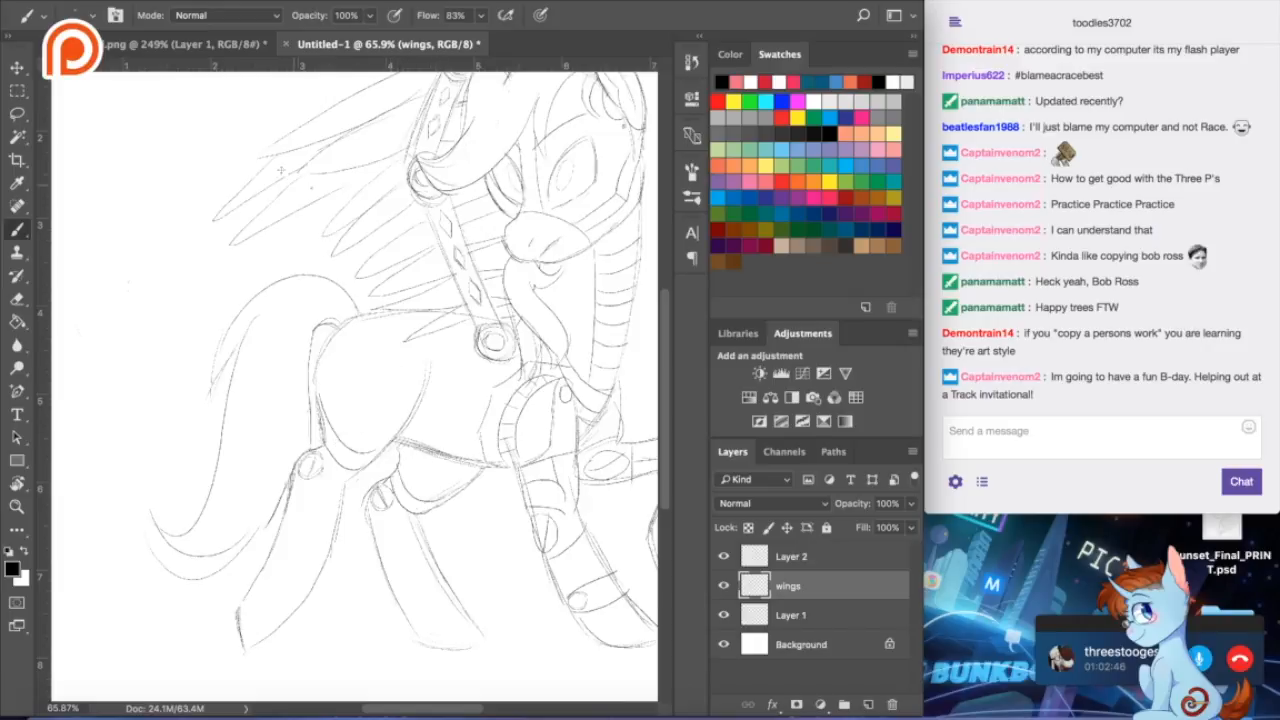
- Look at the circled reference pony, and briefly view the Pandora page in the browser before returning to the sketch
{"action": "left_click", "coordinate": [222, 45]}
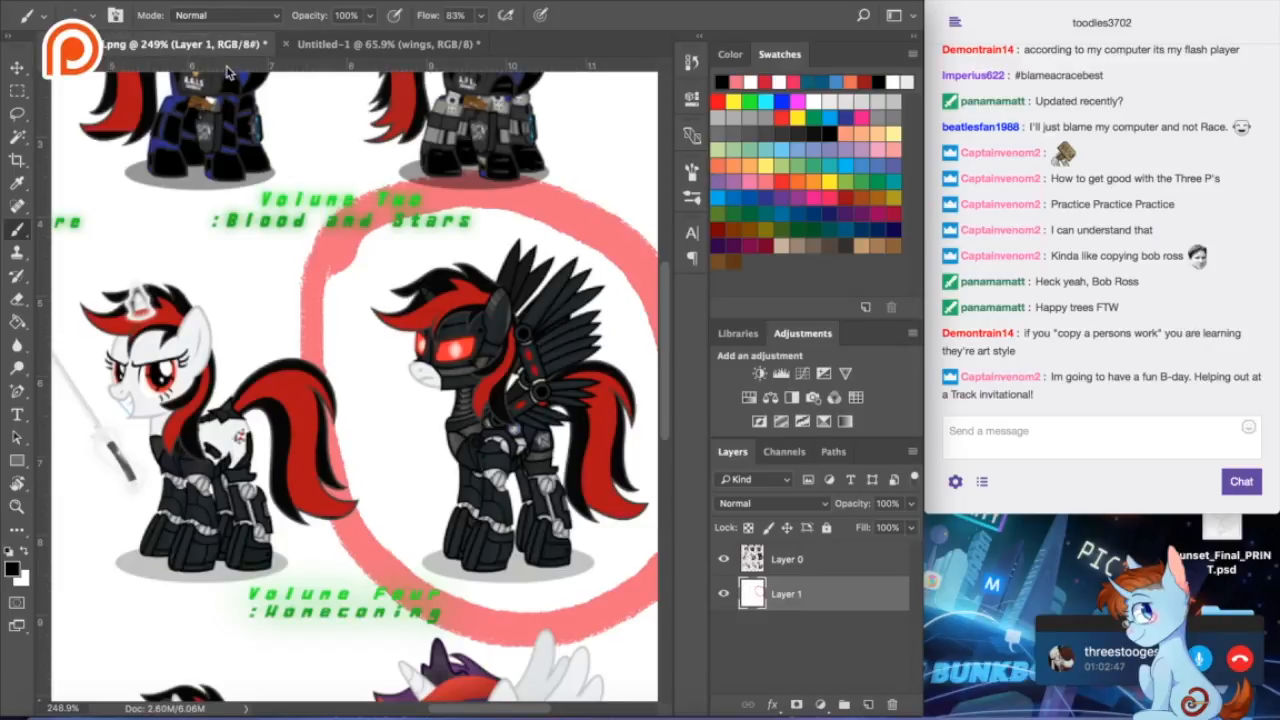
{"action": "left_click", "coordinate": [312, 46]}
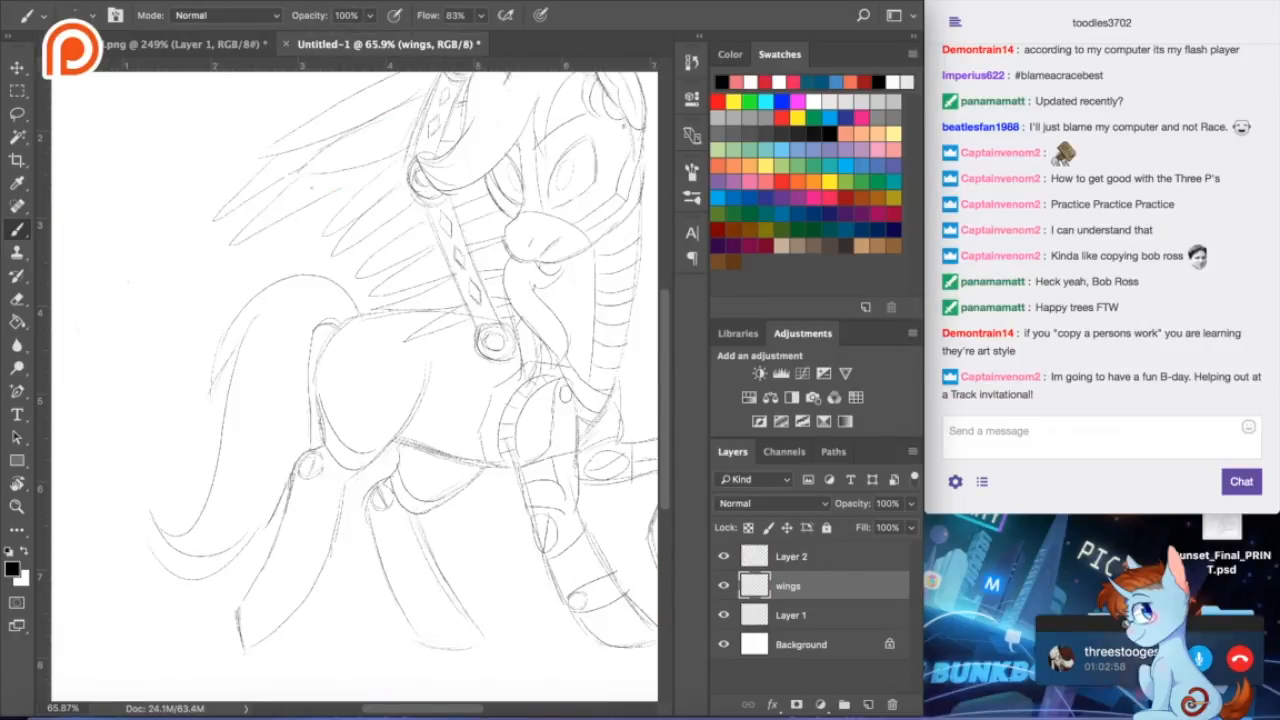
{"action": "key", "text": "super+Tab"}
{"action": "left_click", "coordinate": [637, 446]}
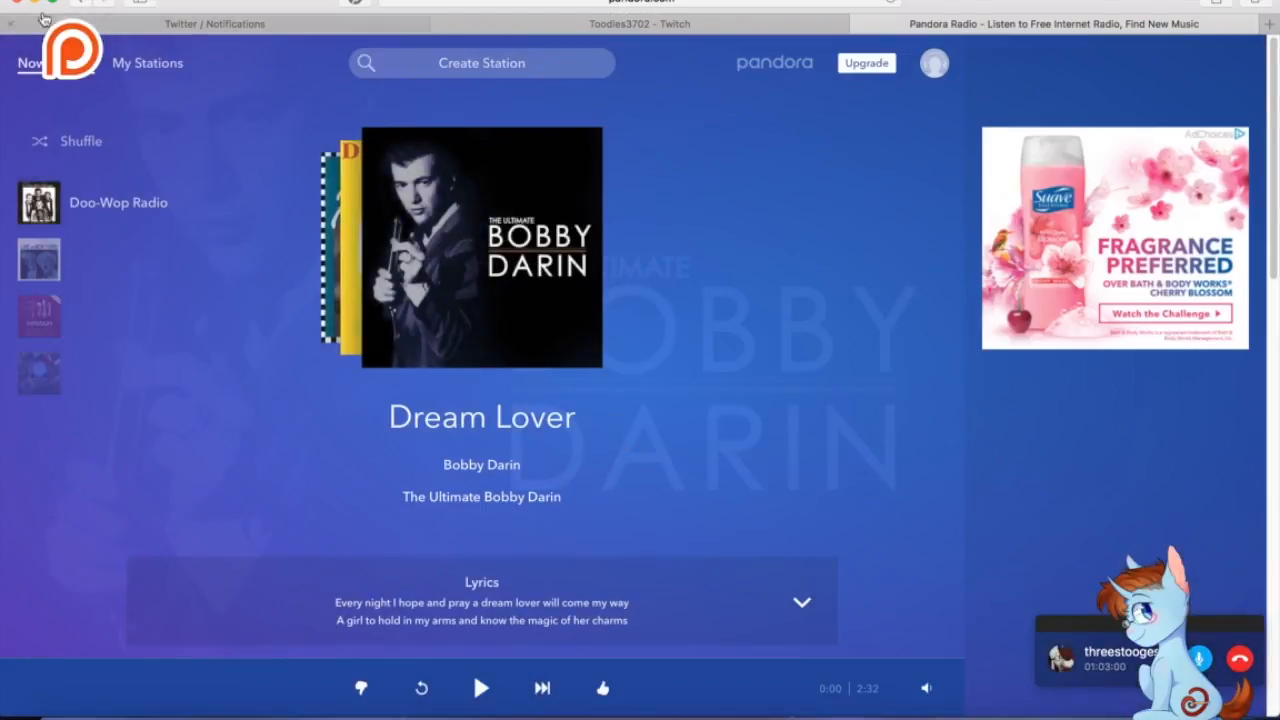
{"action": "key", "text": "super+Tab"}
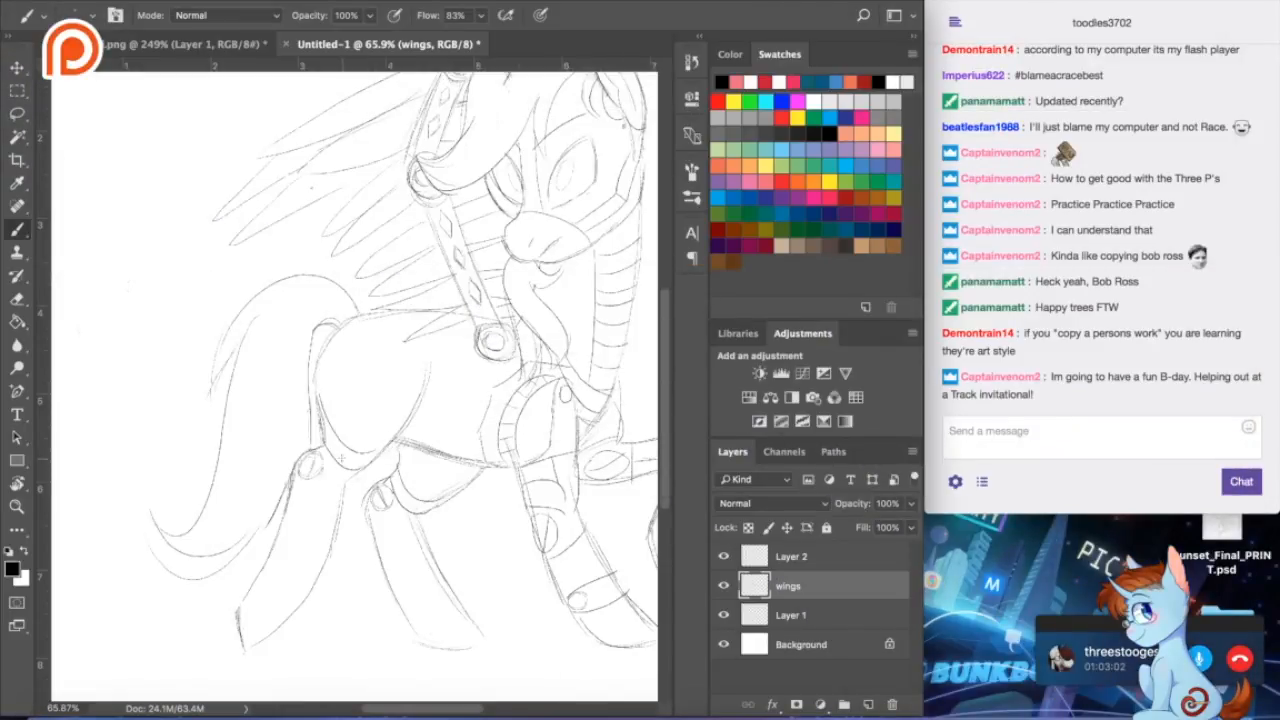
- Sketch a long curved seam down the haunch and a curved armor band along the belly, guided by the reference
{"action": "left_click", "coordinate": [240, 48]}
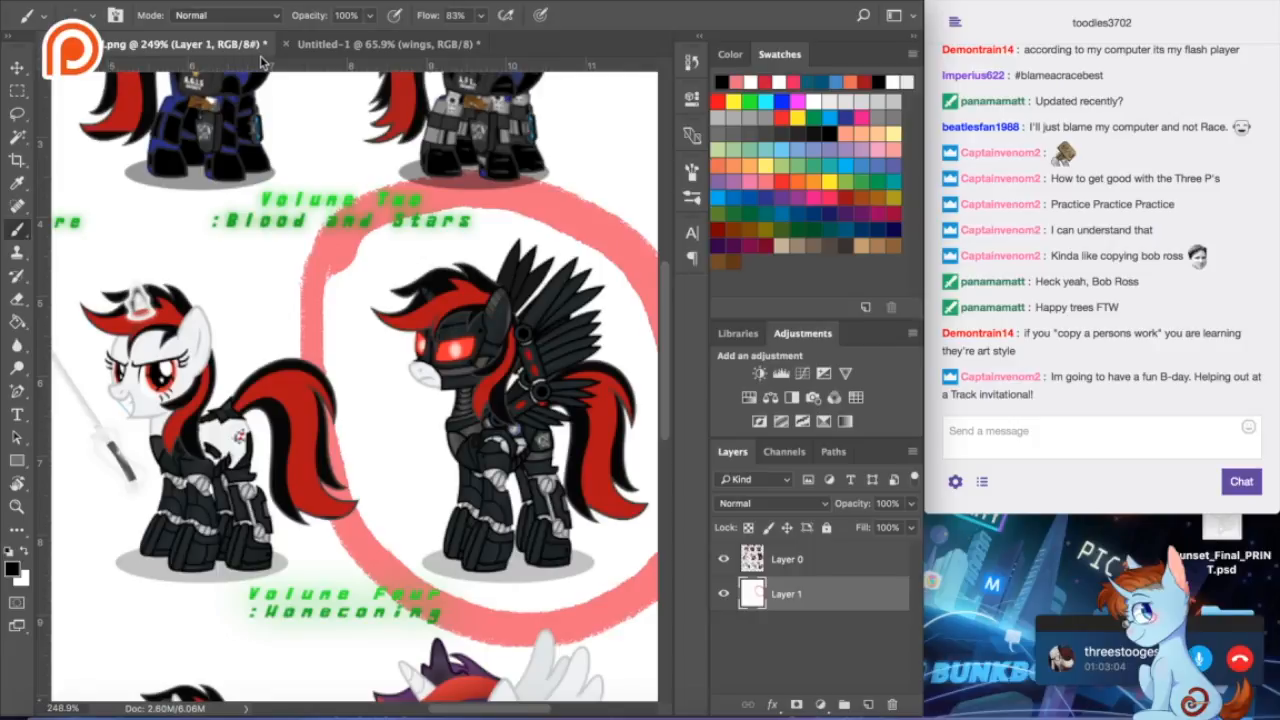
{"action": "left_click", "coordinate": [344, 46]}
{"action": "left_click_drag", "start_coordinate": [356, 324], "coordinate": [366, 450]}
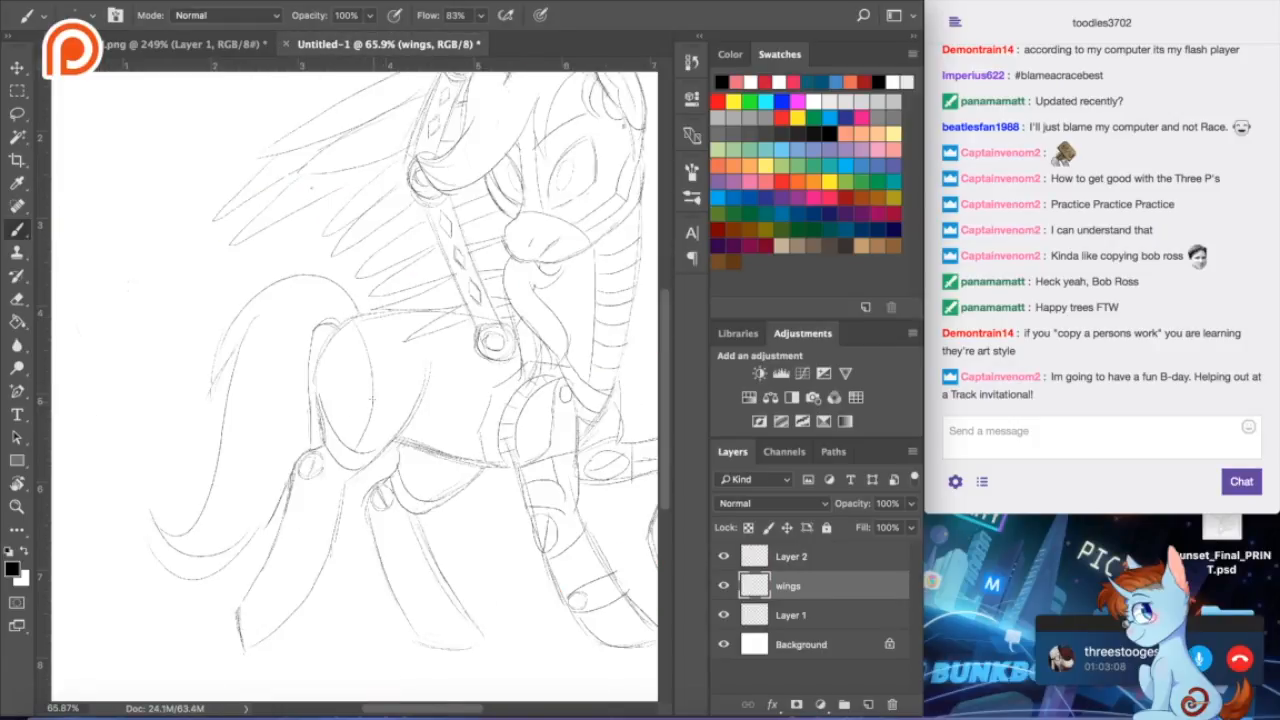
{"action": "left_click", "coordinate": [240, 44]}
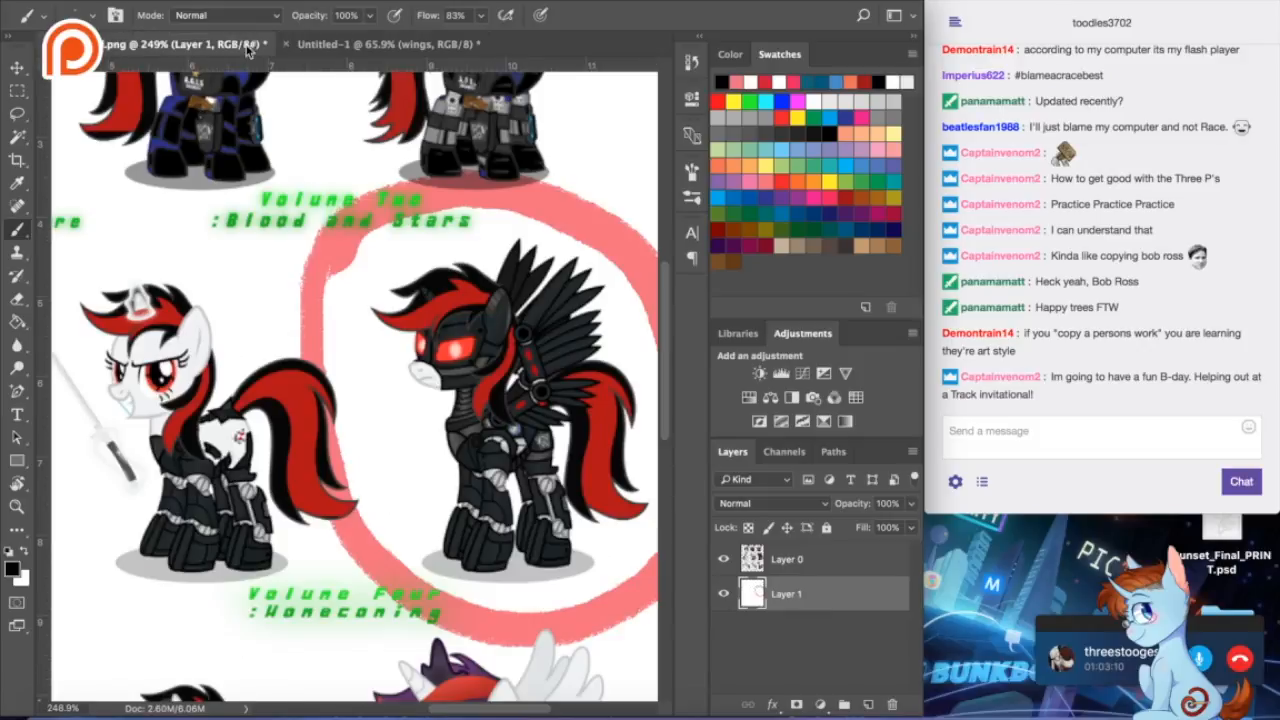
{"action": "left_click", "coordinate": [313, 44]}
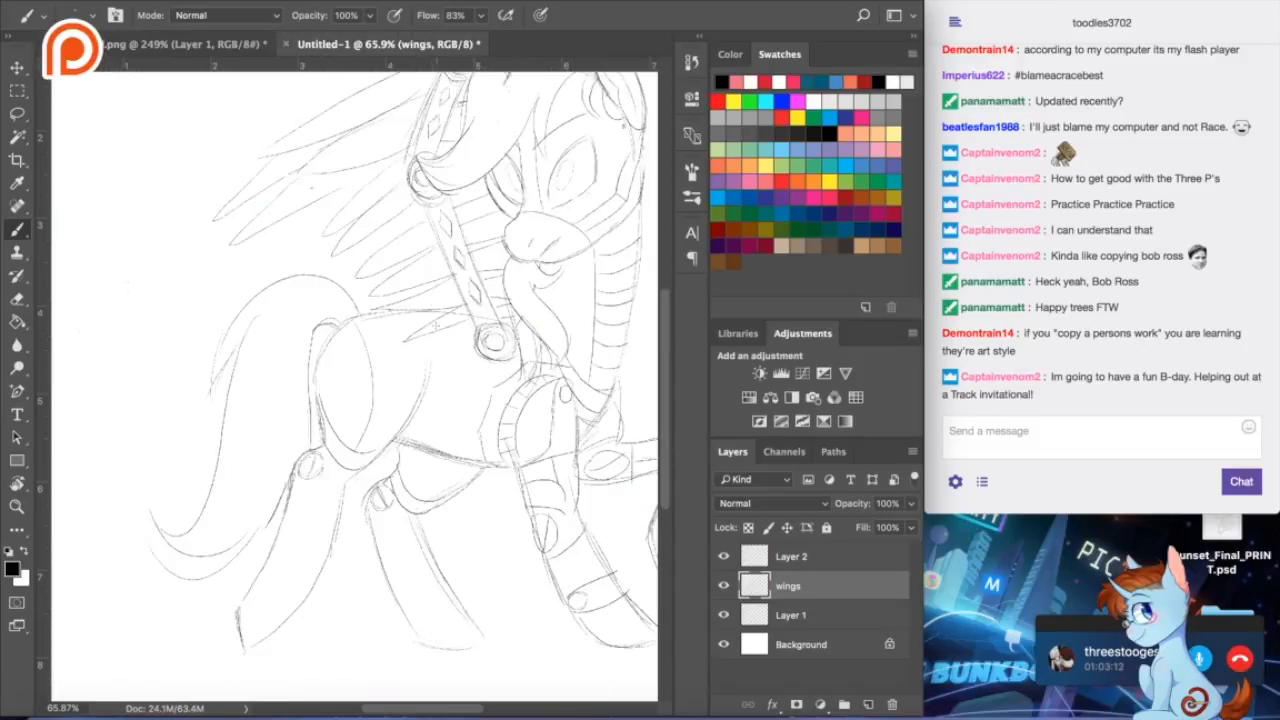
{"action": "mouse_move", "coordinate": [419, 397]}
{"action": "left_mouse_down"}
{"action": "mouse_move", "coordinate": [443, 417]}
{"action": "mouse_move", "coordinate": [464, 399]}
{"action": "mouse_move", "coordinate": [422, 418]}
{"action": "mouse_move", "coordinate": [482, 438]}
{"action": "left_mouse_up"}
- Sketch armor panel lines and a hoof band on the lower part of the rearmost hind leg, following the reference
{"action": "left_click", "coordinate": [229, 46]}
{"action": "left_click", "coordinate": [350, 44]}
{"action": "mouse_move", "coordinate": [256, 574]}
{"action": "left_mouse_down"}
{"action": "mouse_move", "coordinate": [330, 496]}
{"action": "mouse_move", "coordinate": [341, 499]}
{"action": "mouse_move", "coordinate": [320, 506]}
{"action": "mouse_move", "coordinate": [286, 611]}
{"action": "mouse_move", "coordinate": [268, 615]}
{"action": "mouse_move", "coordinate": [260, 578]}
{"action": "mouse_move", "coordinate": [280, 630]}
{"action": "left_mouse_up"}
{"action": "mouse_move", "coordinate": [252, 587]}
{"action": "left_mouse_down"}
{"action": "mouse_move", "coordinate": [237, 614]}
{"action": "mouse_move", "coordinate": [271, 640]}
{"action": "left_mouse_up"}
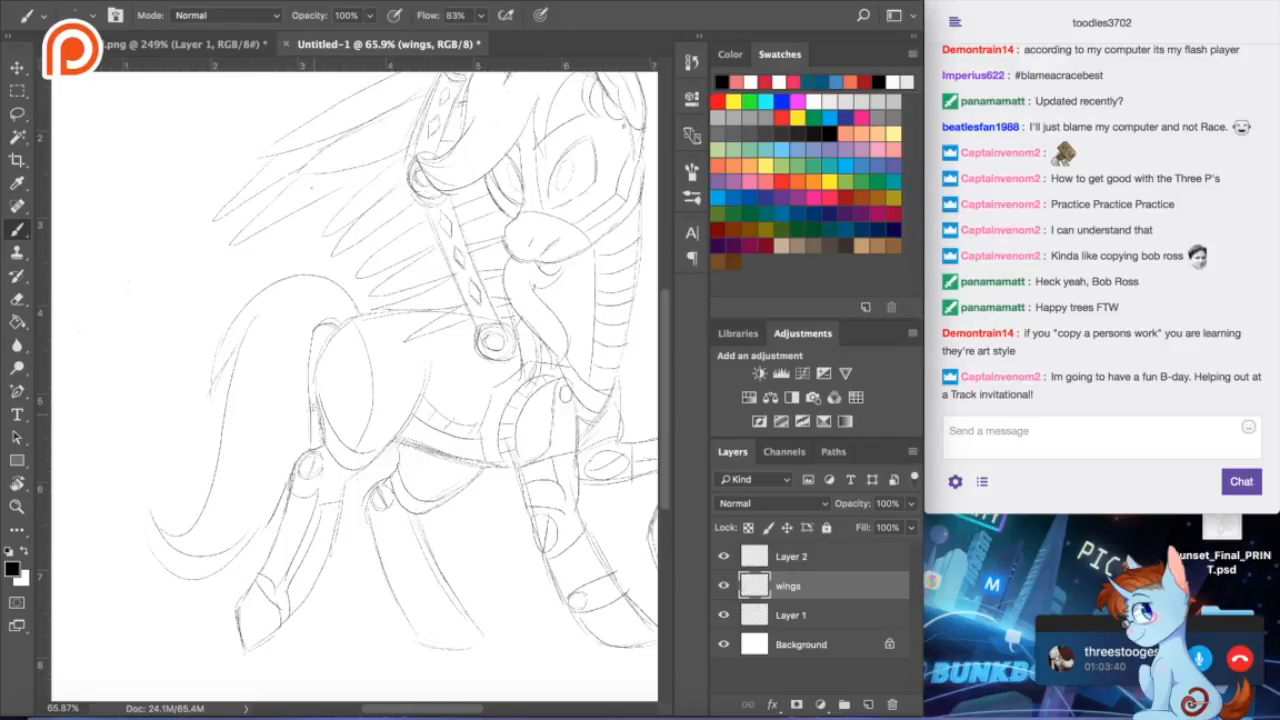
{"action": "left_click", "coordinate": [236, 45]}
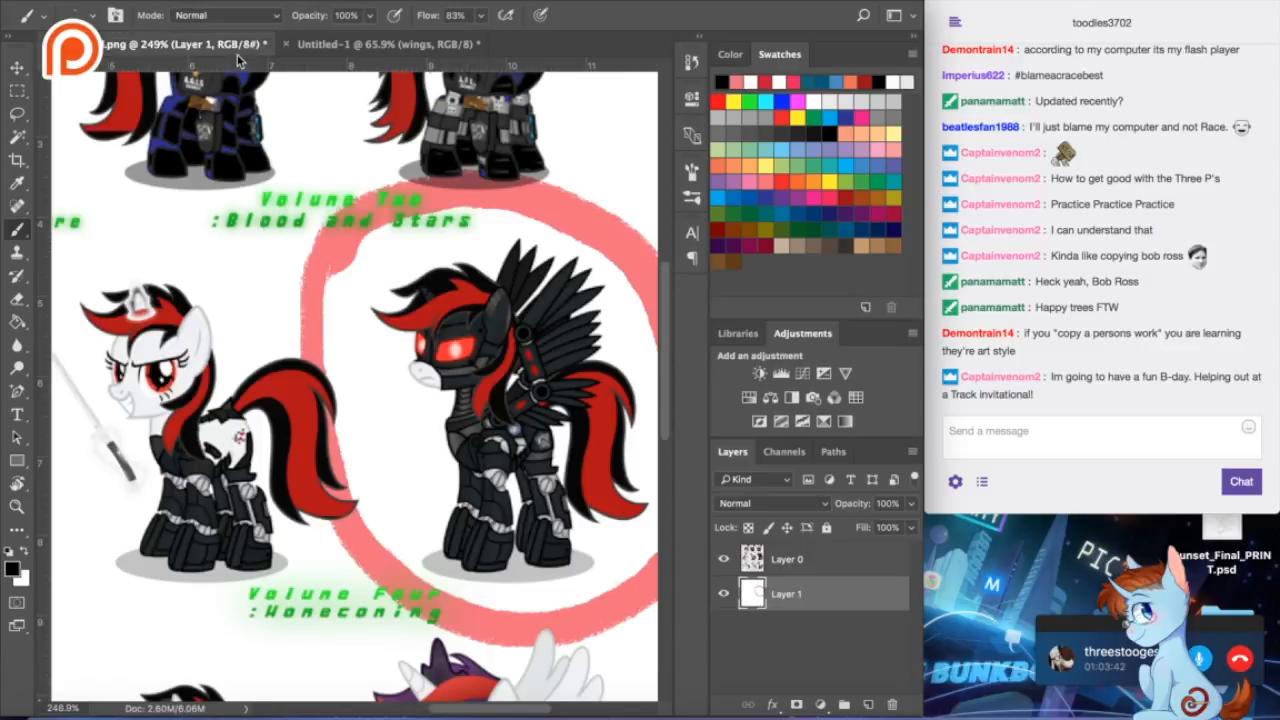
{"action": "left_click", "coordinate": [319, 44]}
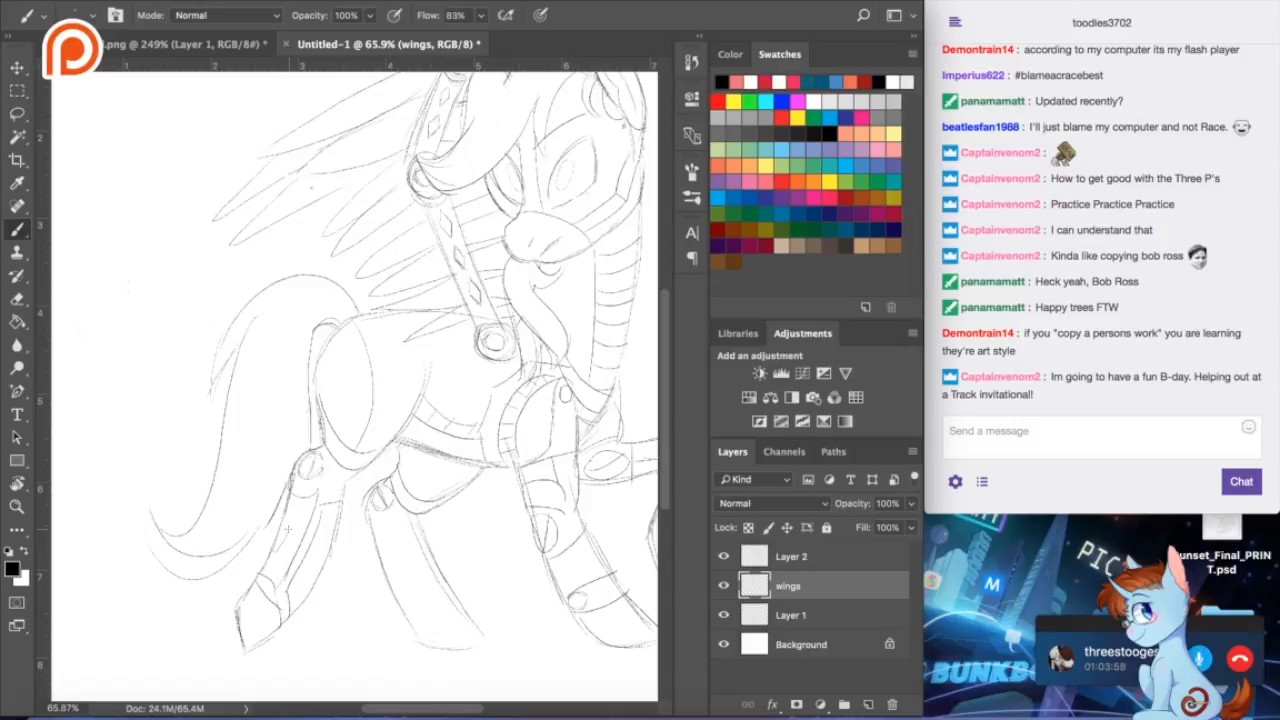
{"action": "left_click_drag", "start_coordinate": [288, 528], "coordinate": [288, 514]}
- Sketch matching armor panel lines and a hoof band on the lower part of the other hind leg
{"action": "mouse_move", "coordinate": [393, 530]}
{"action": "left_mouse_down"}
{"action": "mouse_move", "coordinate": [406, 610]}
{"action": "mouse_move", "coordinate": [397, 537]}
{"action": "left_mouse_up"}
{"action": "key", "text": "ctrl+z"}
{"action": "left_click_drag", "start_coordinate": [395, 520], "coordinate": [414, 621]}
{"action": "mouse_move", "coordinate": [404, 526]}
{"action": "left_mouse_down"}
{"action": "mouse_move", "coordinate": [446, 609]}
{"action": "mouse_move", "coordinate": [414, 596]}
{"action": "mouse_move", "coordinate": [411, 629]}
{"action": "mouse_move", "coordinate": [444, 615]}
{"action": "mouse_move", "coordinate": [415, 642]}
{"action": "mouse_move", "coordinate": [476, 647]}
{"action": "left_mouse_up"}
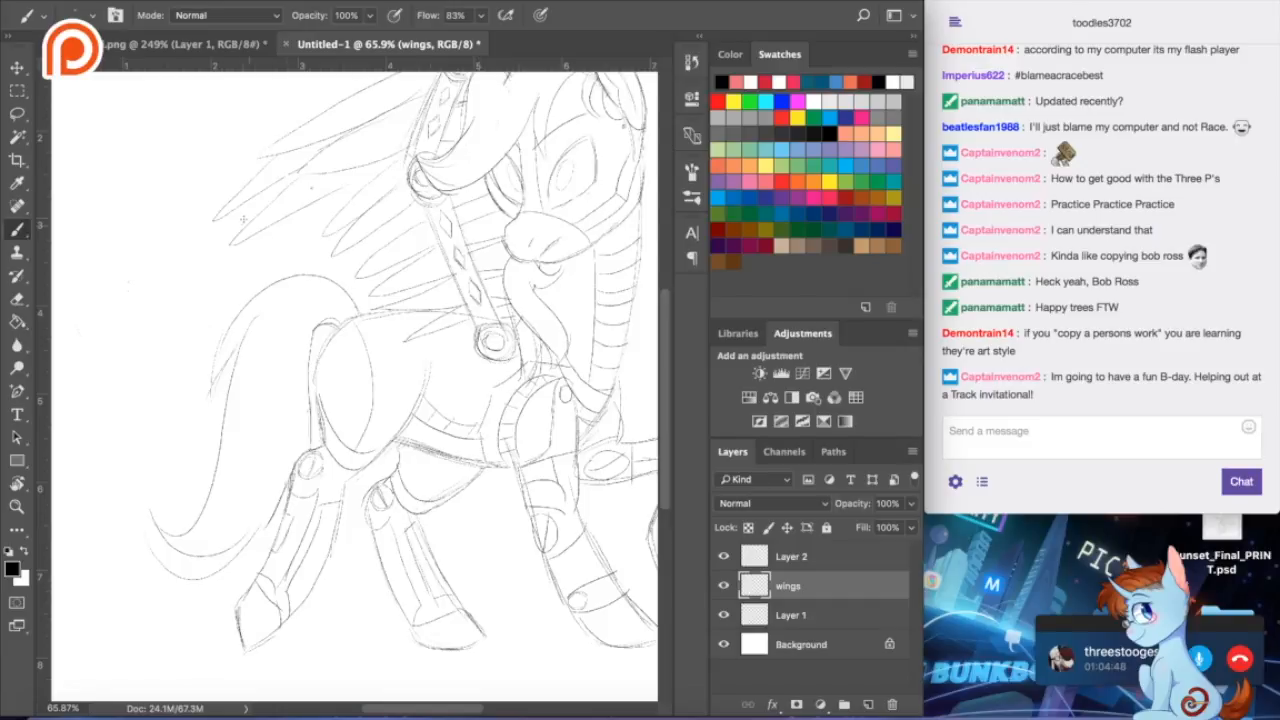
- Add darker strokes where the tail meets the rump and extra hair strokes along the tail's tip and upper curve
{"action": "mouse_move", "coordinate": [333, 333]}
{"action": "left_mouse_down"}
{"action": "mouse_move", "coordinate": [310, 357]}
{"action": "mouse_move", "coordinate": [304, 435]}
{"action": "left_mouse_up"}
{"action": "left_click_drag", "start_coordinate": [309, 387], "coordinate": [307, 426]}
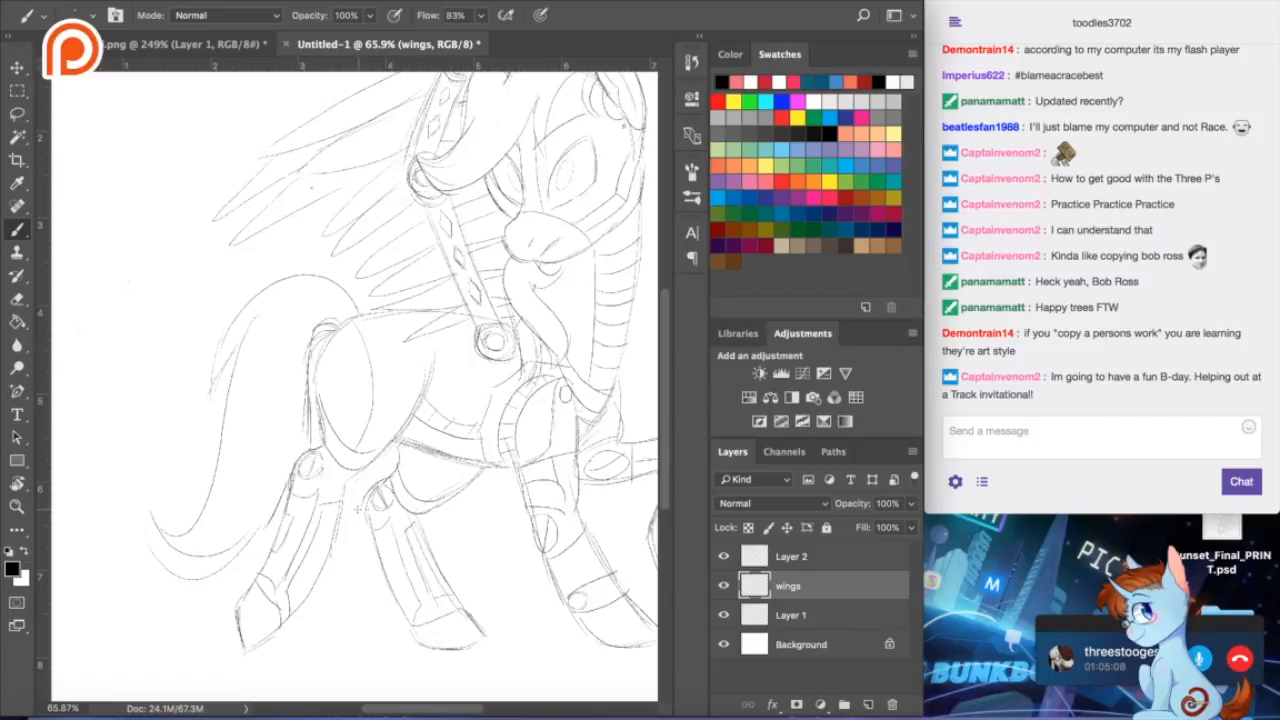
{"action": "mouse_move", "coordinate": [160, 552]}
{"action": "left_mouse_down"}
{"action": "mouse_move", "coordinate": [195, 563]}
{"action": "mouse_move", "coordinate": [210, 531]}
{"action": "mouse_move", "coordinate": [225, 569]}
{"action": "mouse_move", "coordinate": [208, 534]}
{"action": "mouse_move", "coordinate": [250, 538]}
{"action": "left_mouse_up"}
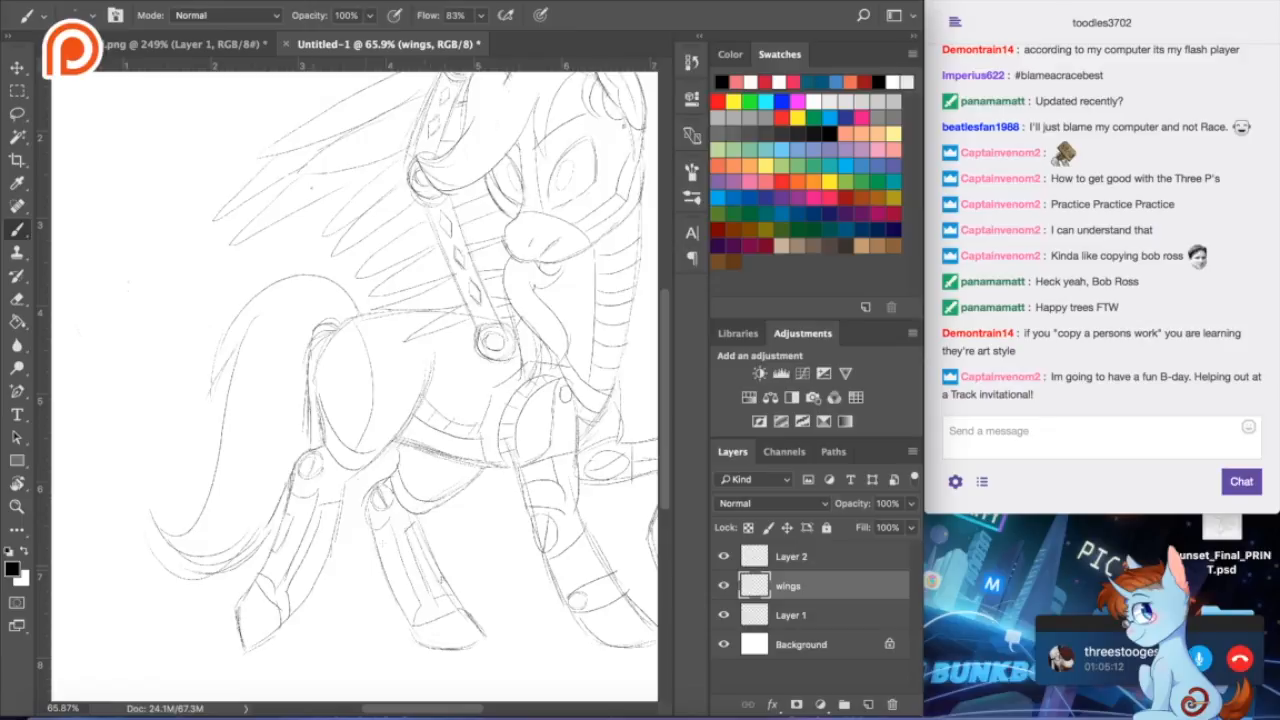
{"action": "mouse_move", "coordinate": [315, 275]}
{"action": "left_mouse_down"}
{"action": "mouse_move", "coordinate": [365, 309]}
{"action": "mouse_move", "coordinate": [320, 275]}
{"action": "left_mouse_up"}
{"action": "scroll", "coordinate": [458, 422], "scroll_direction": "down", "scroll_amount": 3}
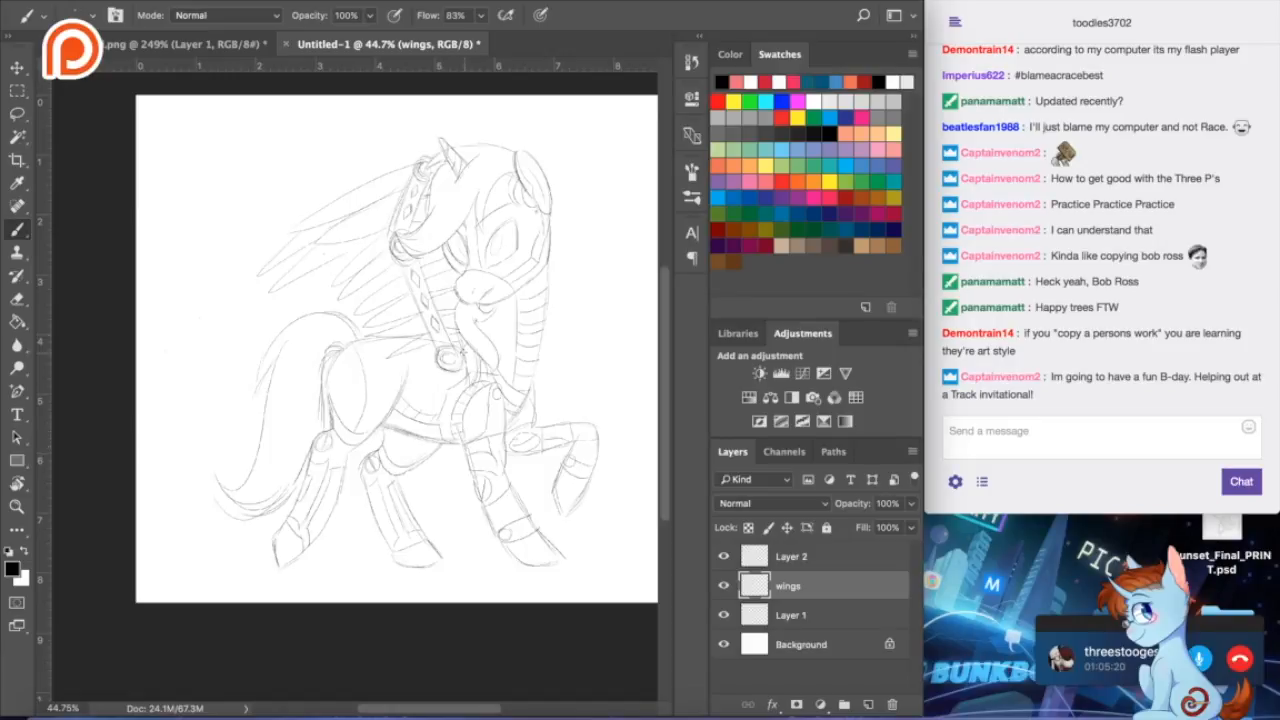
{"action": "left_click", "coordinate": [797, 618]}
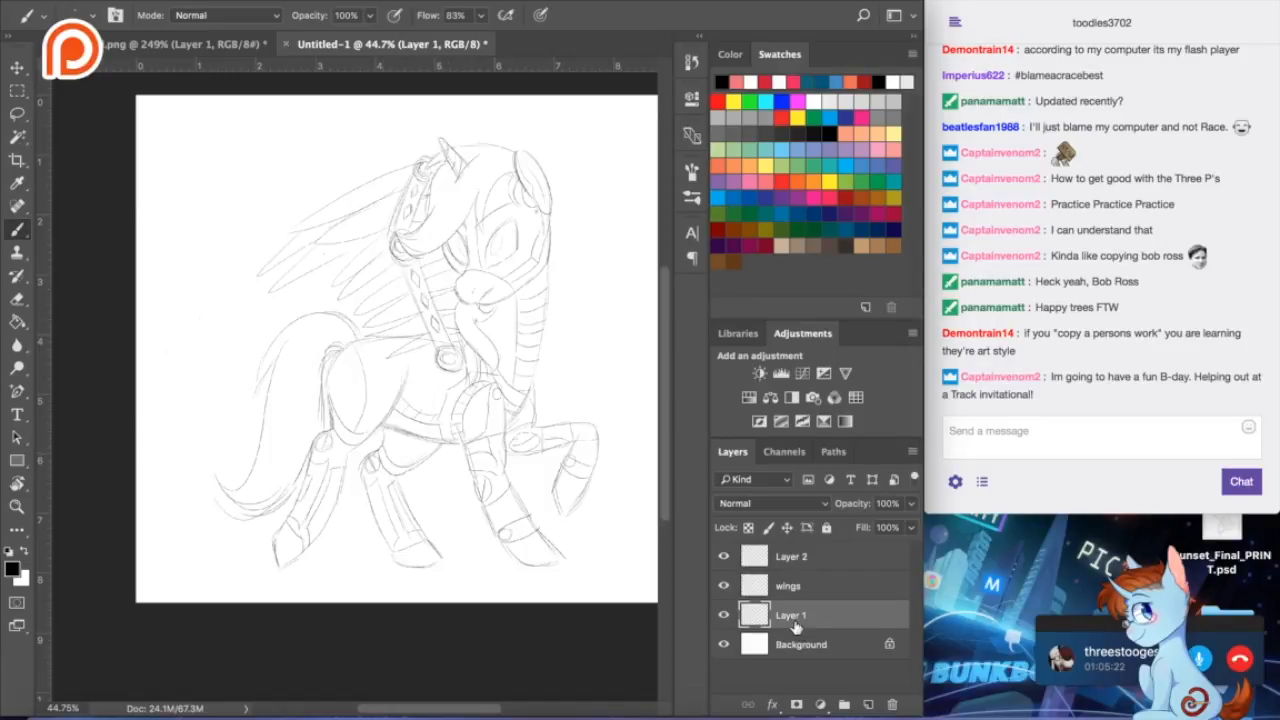
{"action": "key", "text": "e"}
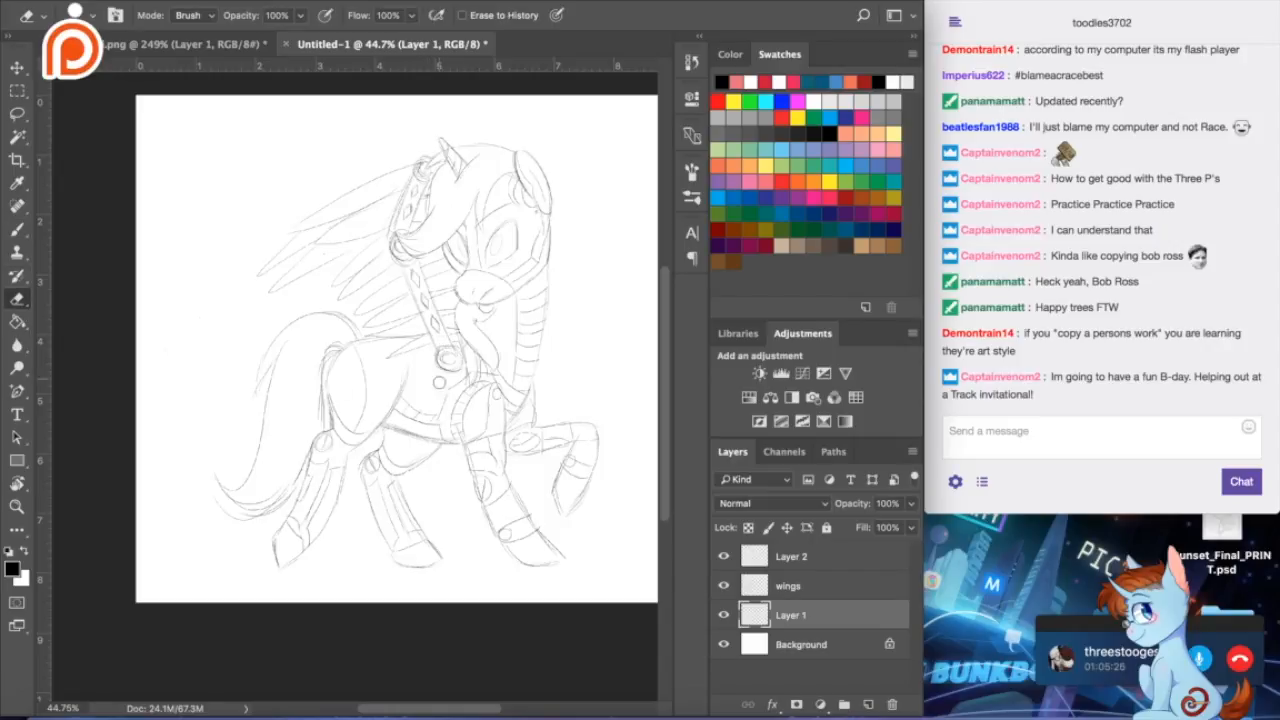
{"action": "key", "text": "b"}
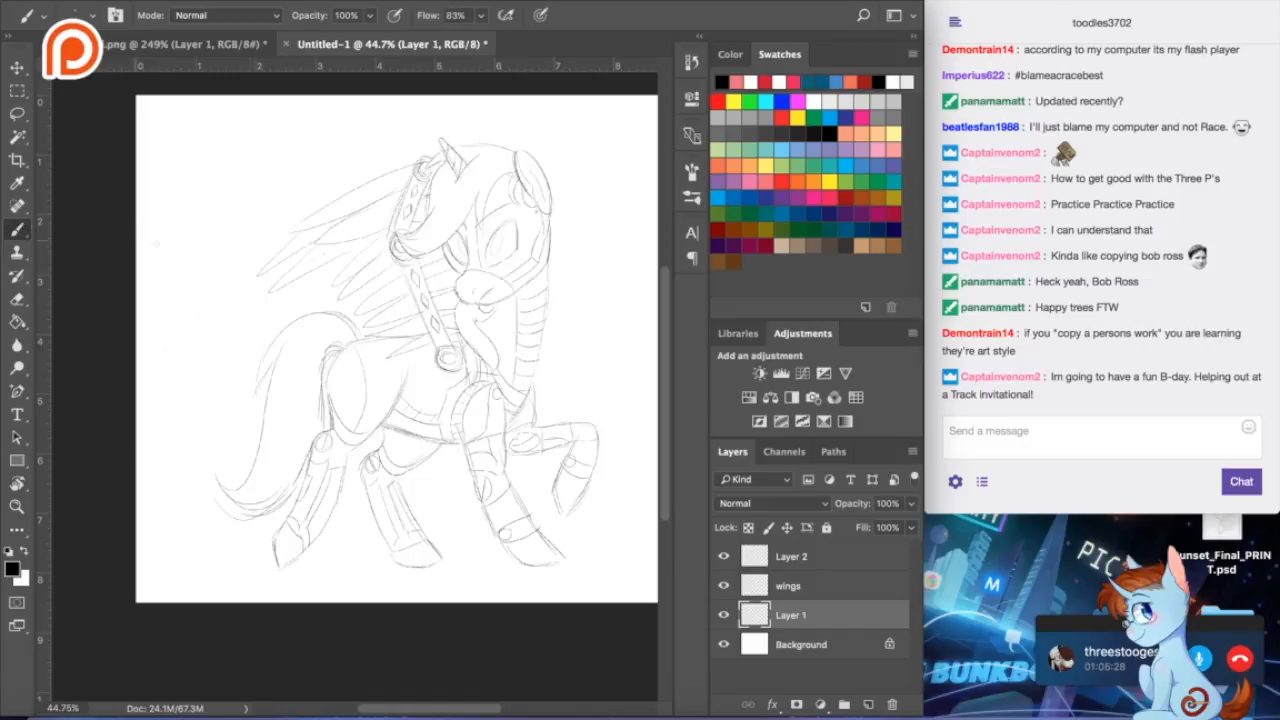
- On Layer 2, sketch a curved line across the haunch plate, using the reference pony as a guide
{"action": "left_click", "coordinate": [806, 556]}
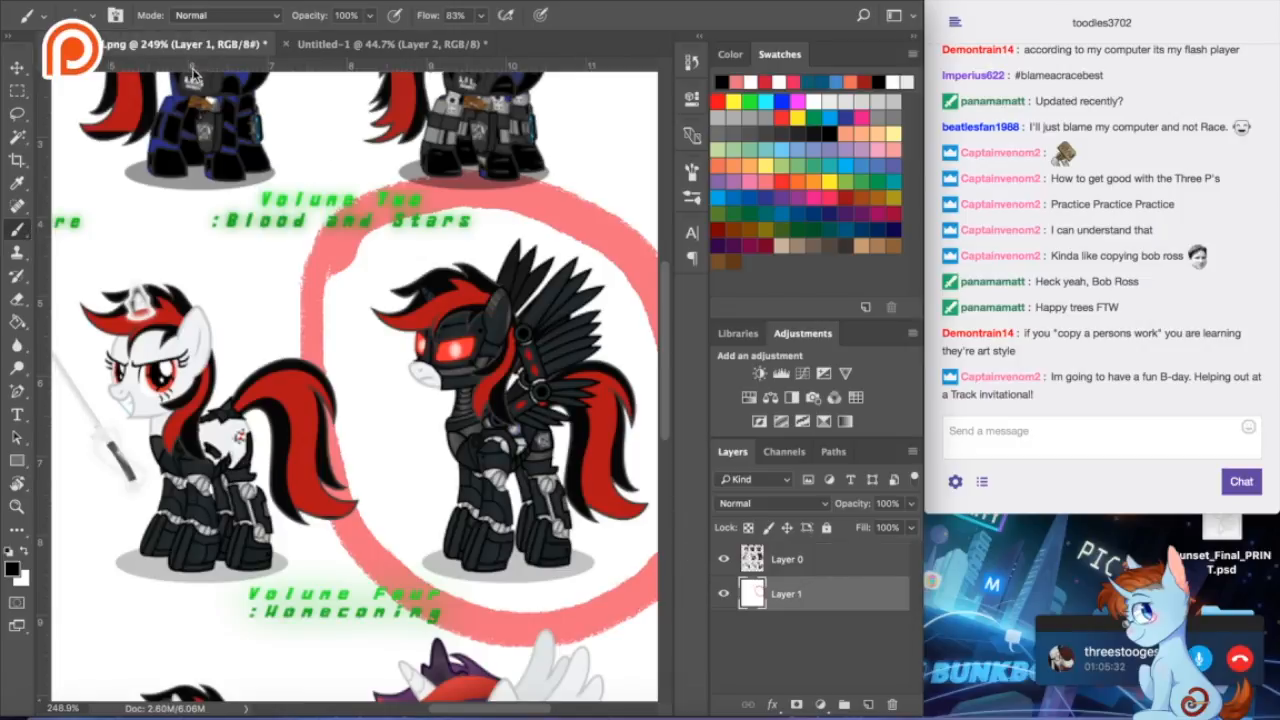
{"action": "left_click", "coordinate": [190, 44]}
{"action": "left_click", "coordinate": [316, 46]}
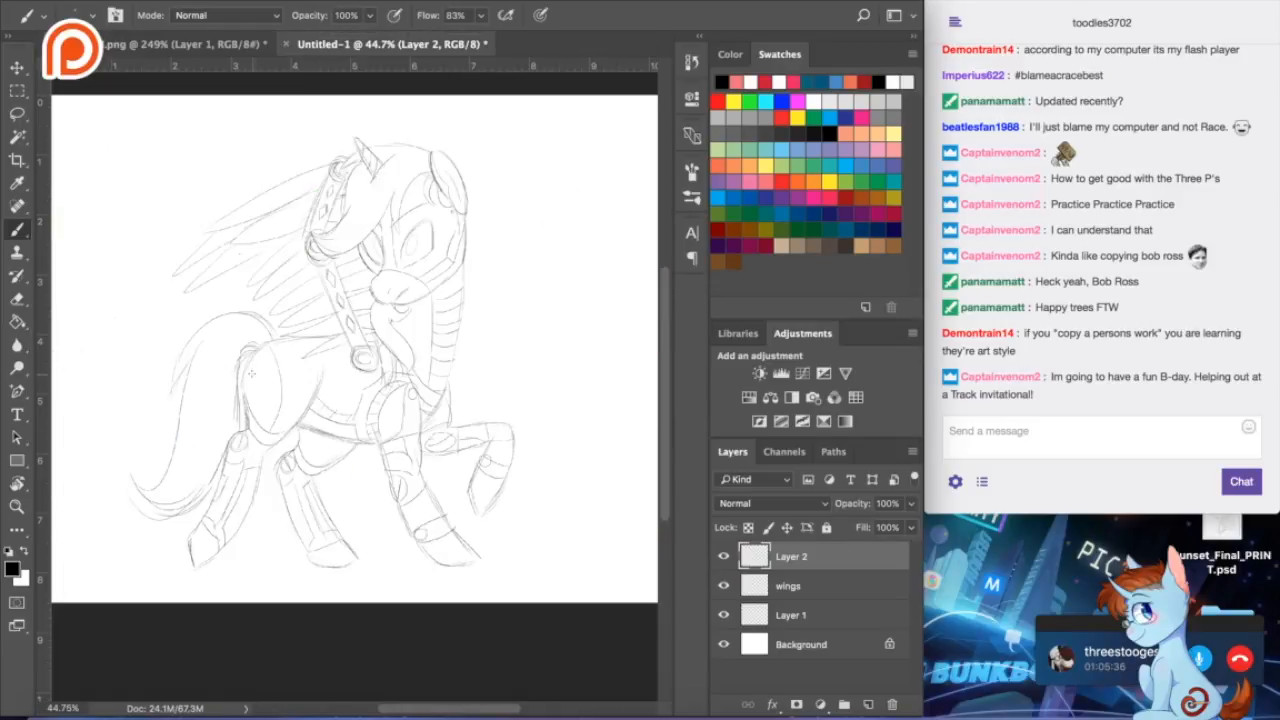
{"action": "mouse_move", "coordinate": [245, 368]}
{"action": "left_mouse_down"}
{"action": "mouse_move", "coordinate": [280, 405]}
{"action": "mouse_move", "coordinate": [301, 397]}
{"action": "left_mouse_up"}
- Examine the circled reference pony up close, including its wings, mane, tail and body armor, and compare with the sketch
{"action": "left_click", "coordinate": [225, 44]}
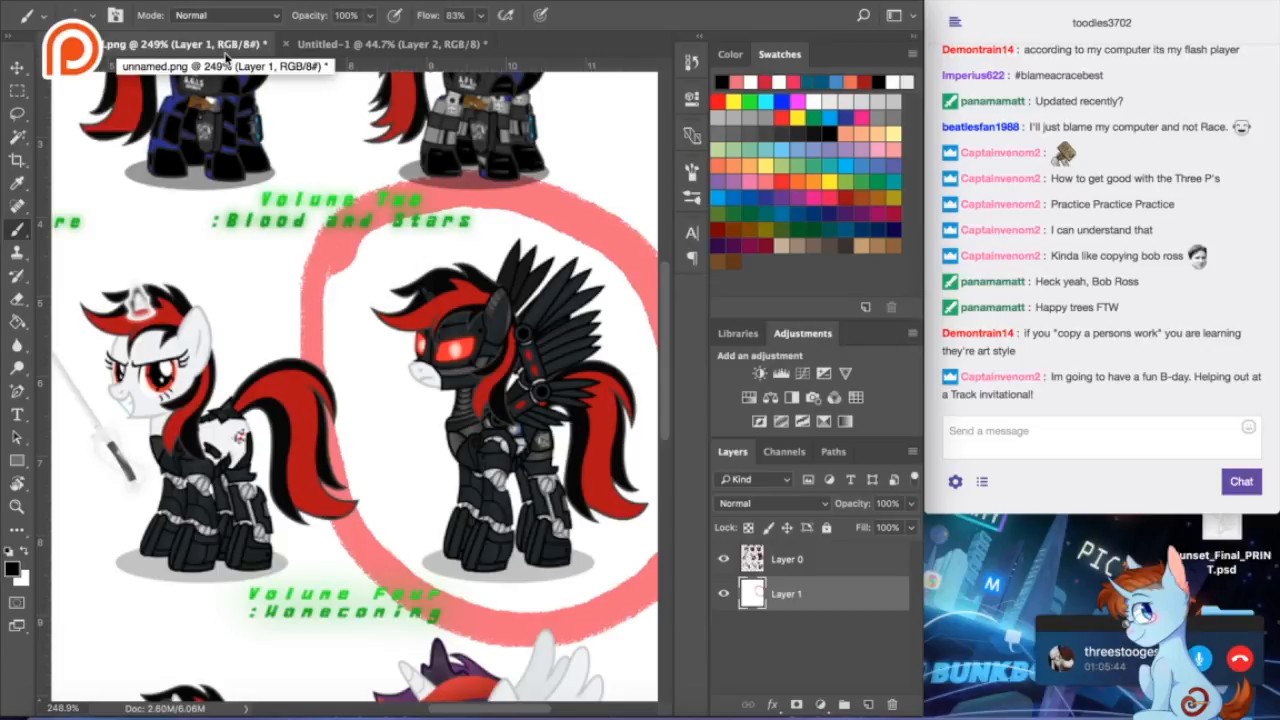
{"action": "left_click", "coordinate": [330, 46]}
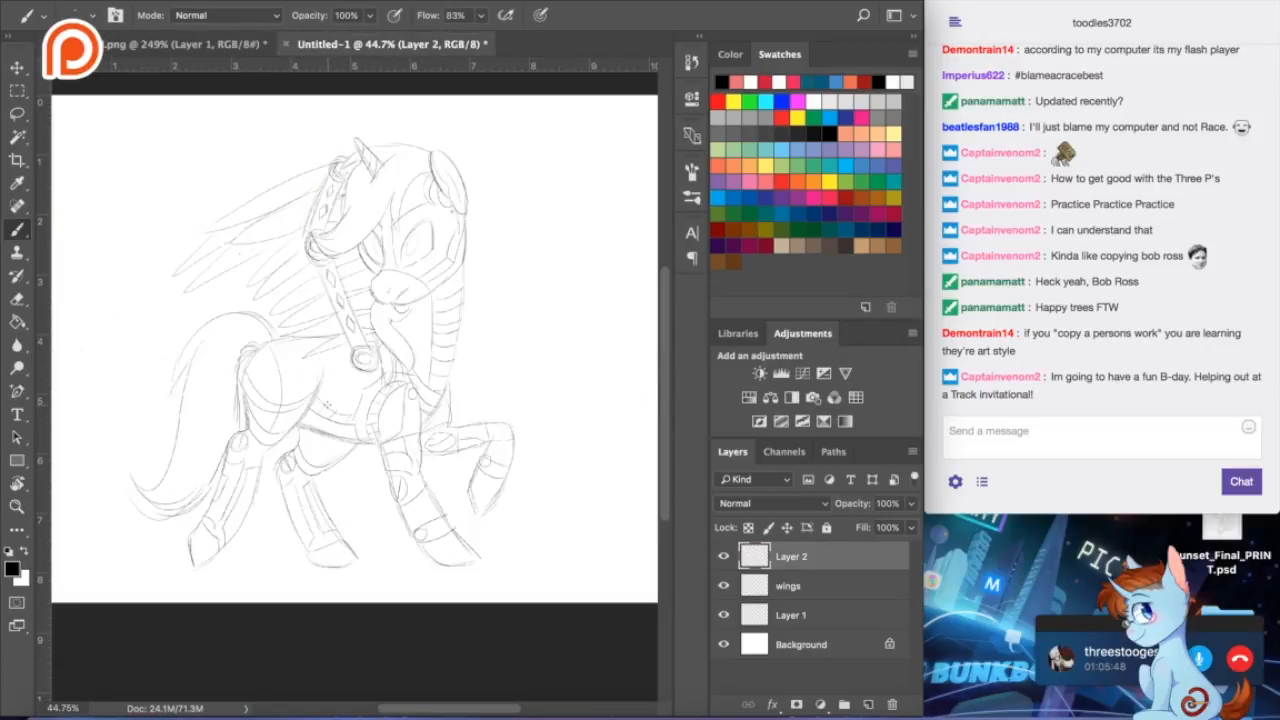
{"action": "left_click", "coordinate": [190, 44]}
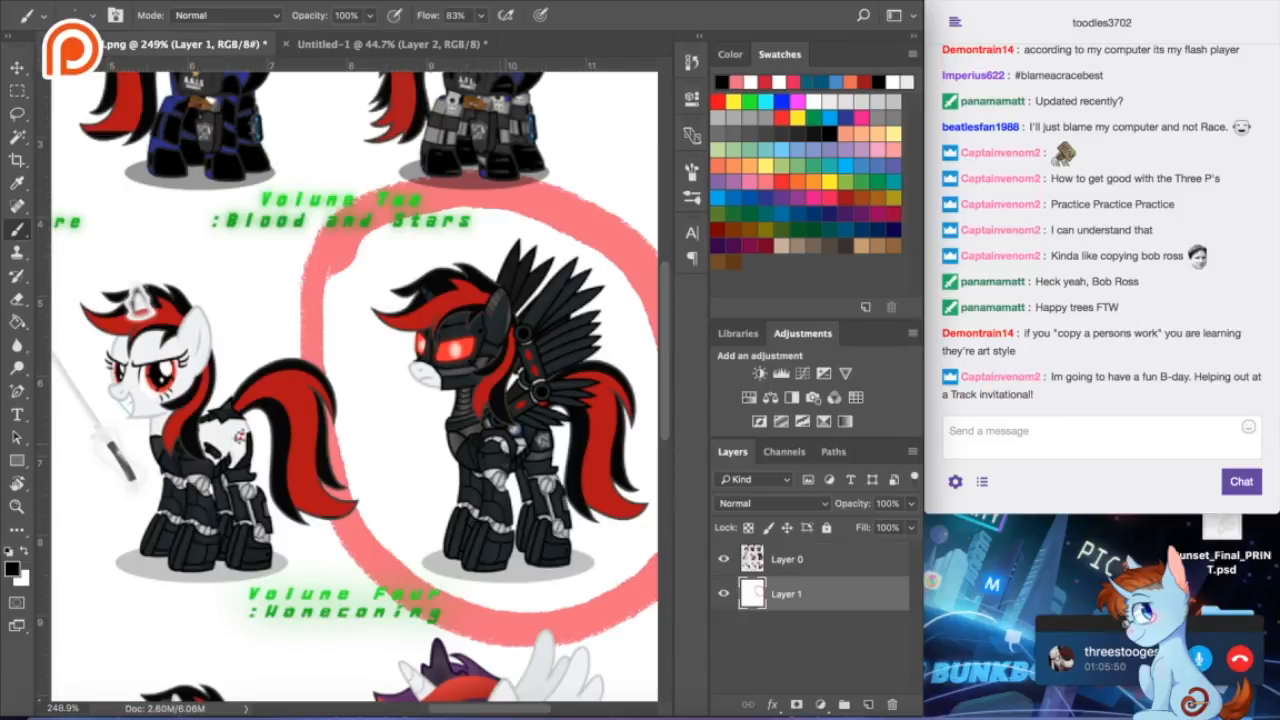
{"action": "mouse_move", "coordinate": [508, 462]}
{"action": "left_mouse_down"}
{"action": "mouse_move", "coordinate": [592, 459]}
{"action": "mouse_move", "coordinate": [490, 438]}
{"action": "mouse_move", "coordinate": [490, 452]}
{"action": "left_mouse_up"}
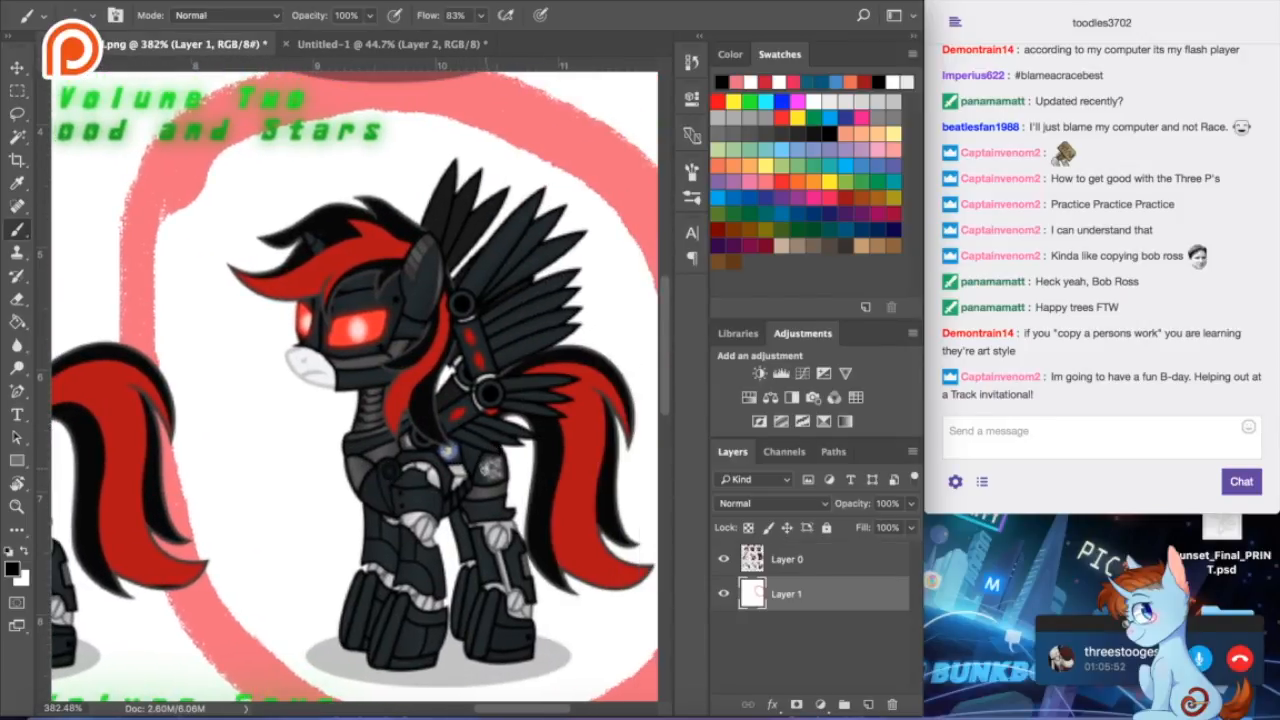
{"action": "scroll", "coordinate": [502, 471], "scroll_direction": "left", "scroll_amount": 5}
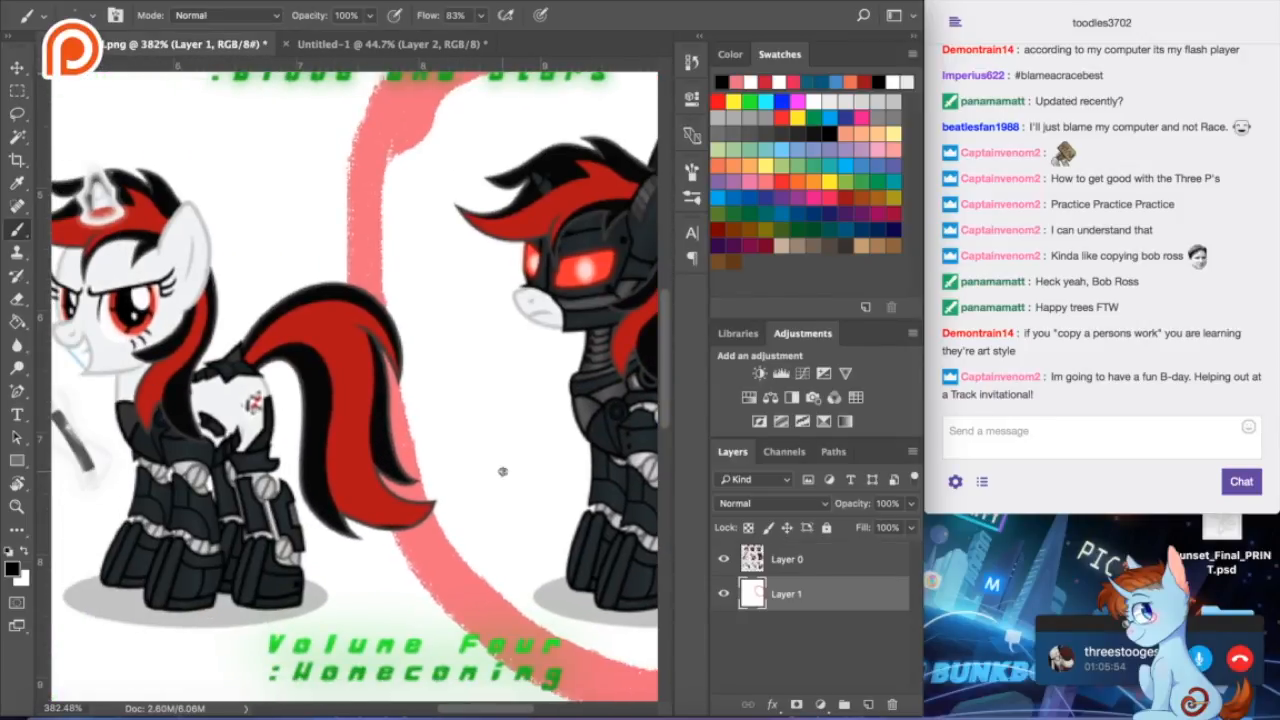
{"action": "scroll", "coordinate": [502, 471], "scroll_direction": "right", "scroll_amount": 8}
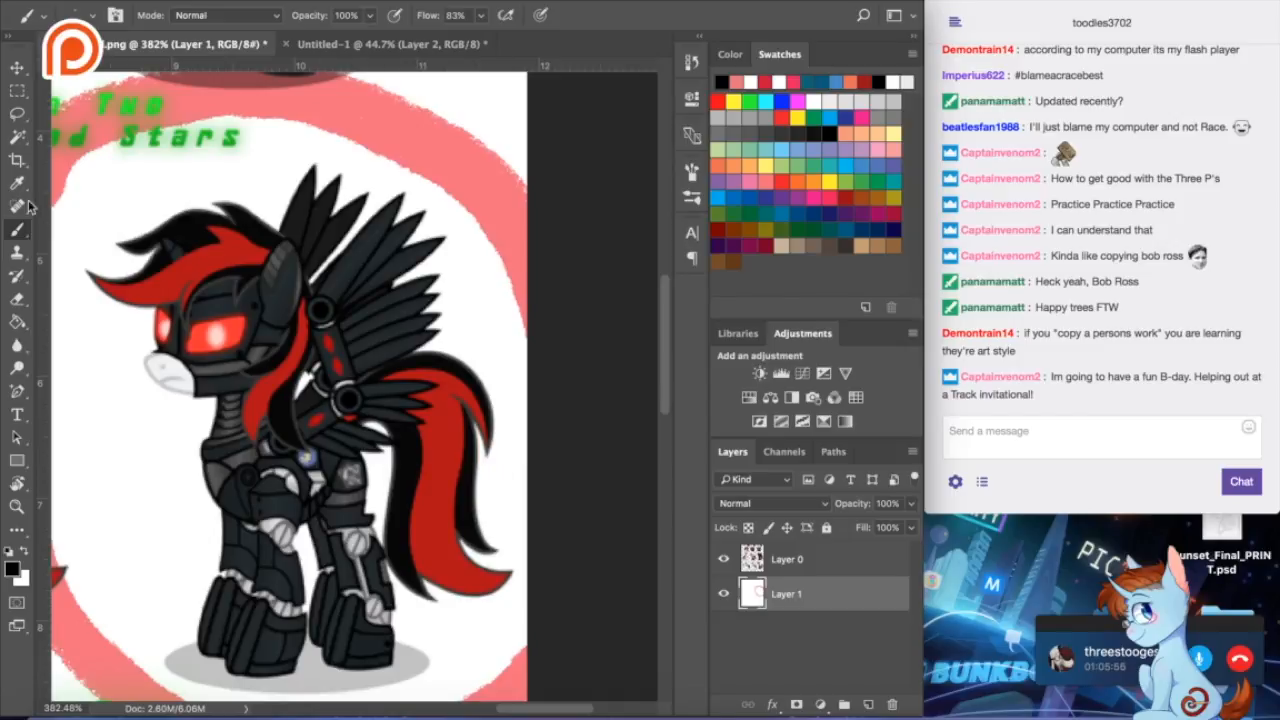
{"action": "scroll", "coordinate": [183, 360], "scroll_direction": "up", "scroll_amount": 6}
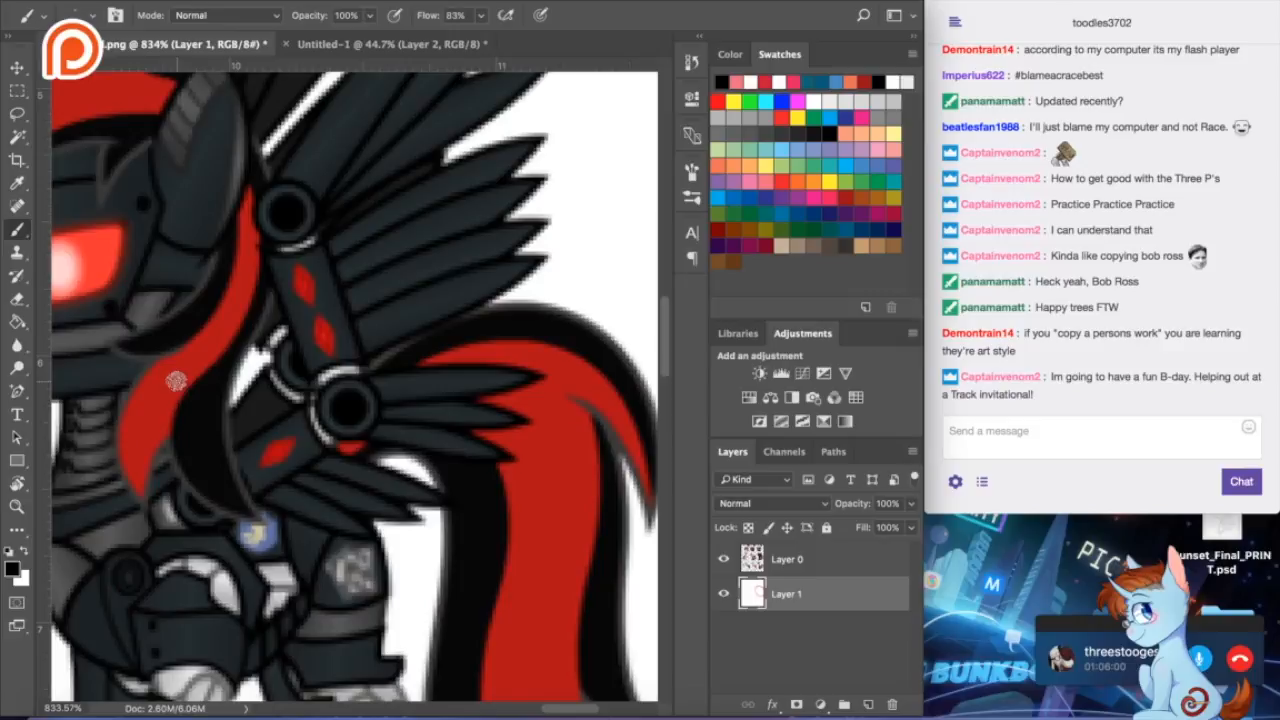
{"action": "scroll", "coordinate": [175, 390], "scroll_direction": "down", "scroll_amount": 8}
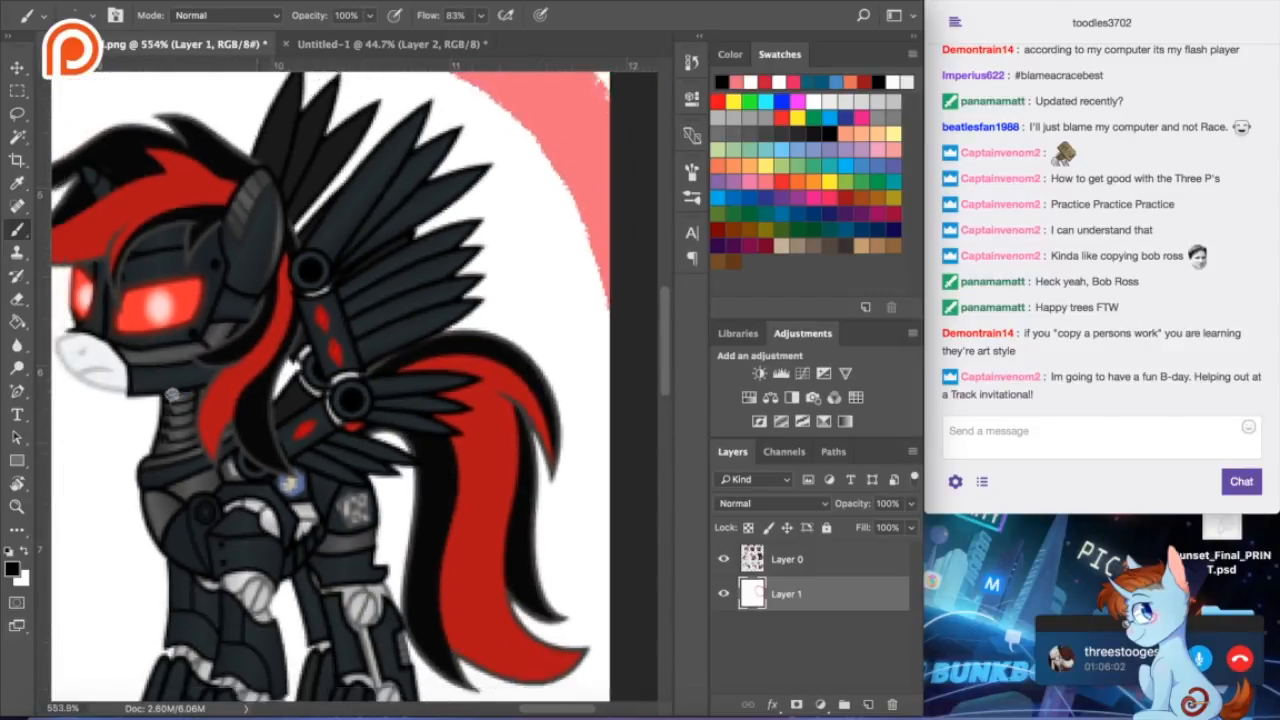
- Examine the circled reference pony alongside the neighbouring armored and winged ponies on the reference sheet
{"action": "scroll", "coordinate": [170, 400], "scroll_direction": "left", "scroll_amount": 3}
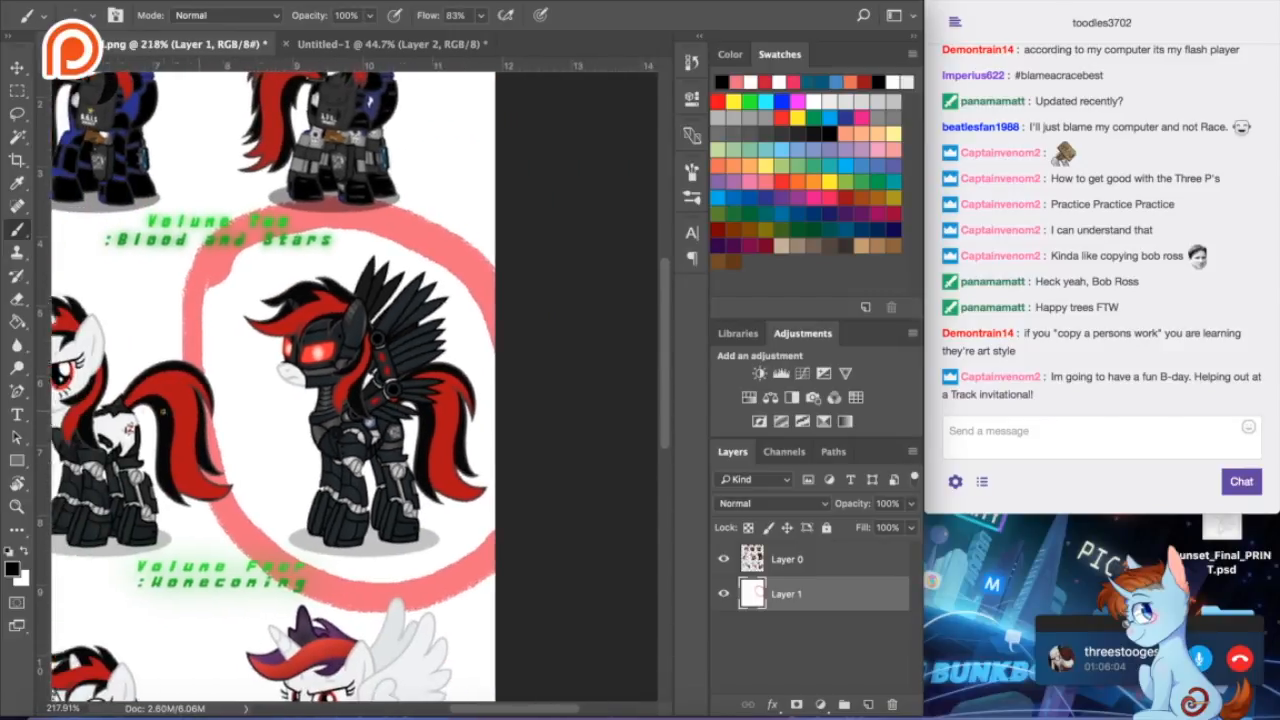
{"action": "scroll", "coordinate": [175, 400], "scroll_direction": "left", "scroll_amount": 3}
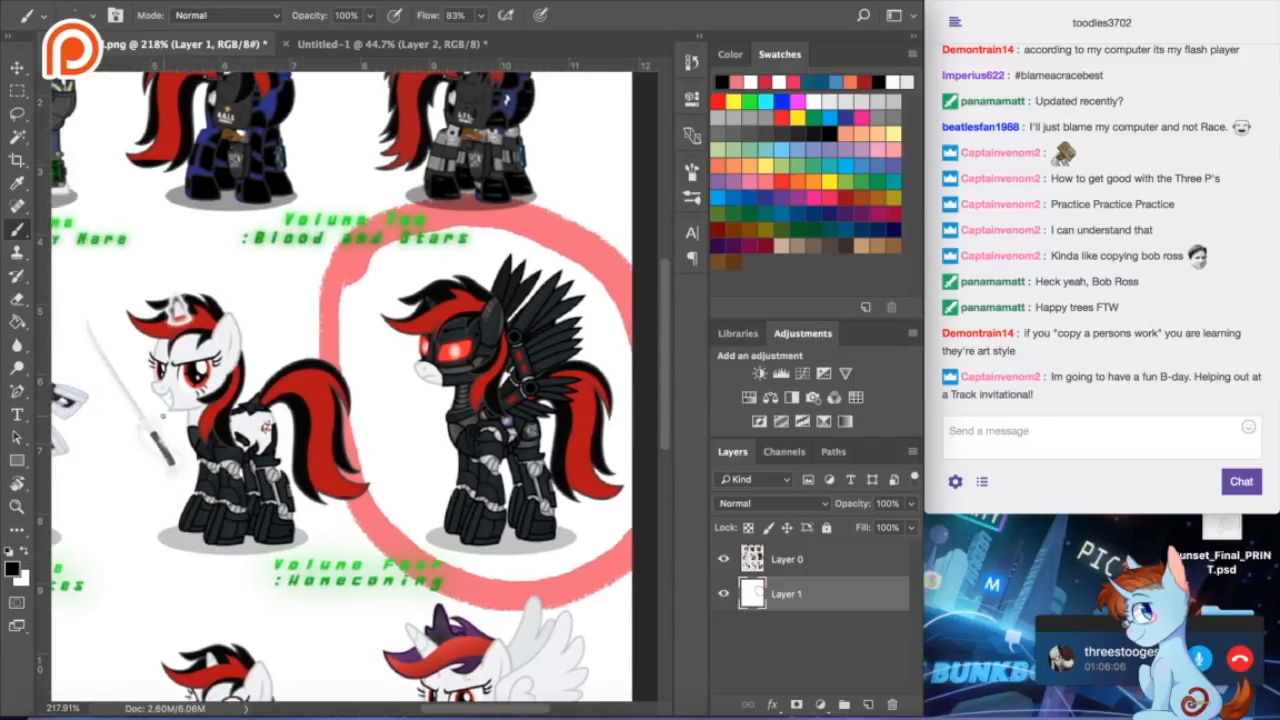
{"action": "scroll", "coordinate": [175, 400], "scroll_direction": "up", "scroll_amount": 3}
{"action": "scroll", "coordinate": [175, 400], "scroll_direction": "down", "scroll_amount": 4}
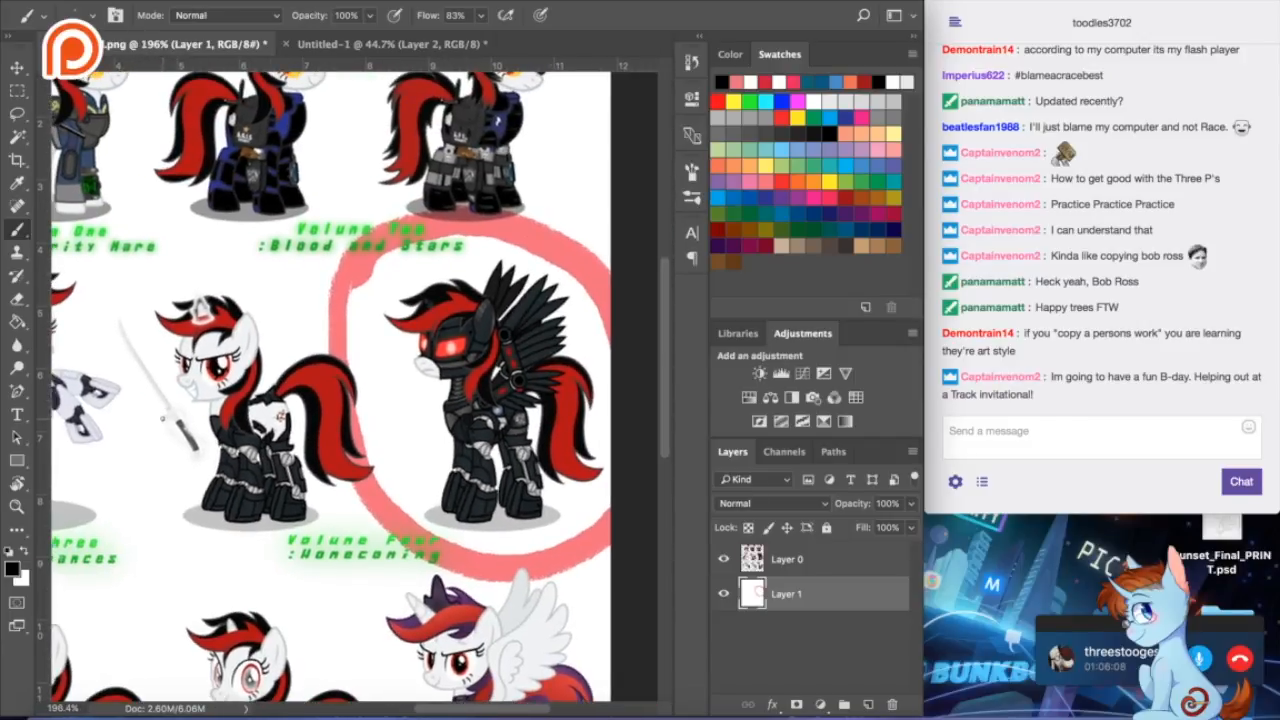
{"action": "scroll", "coordinate": [164, 422], "scroll_direction": "down", "scroll_amount": 3}
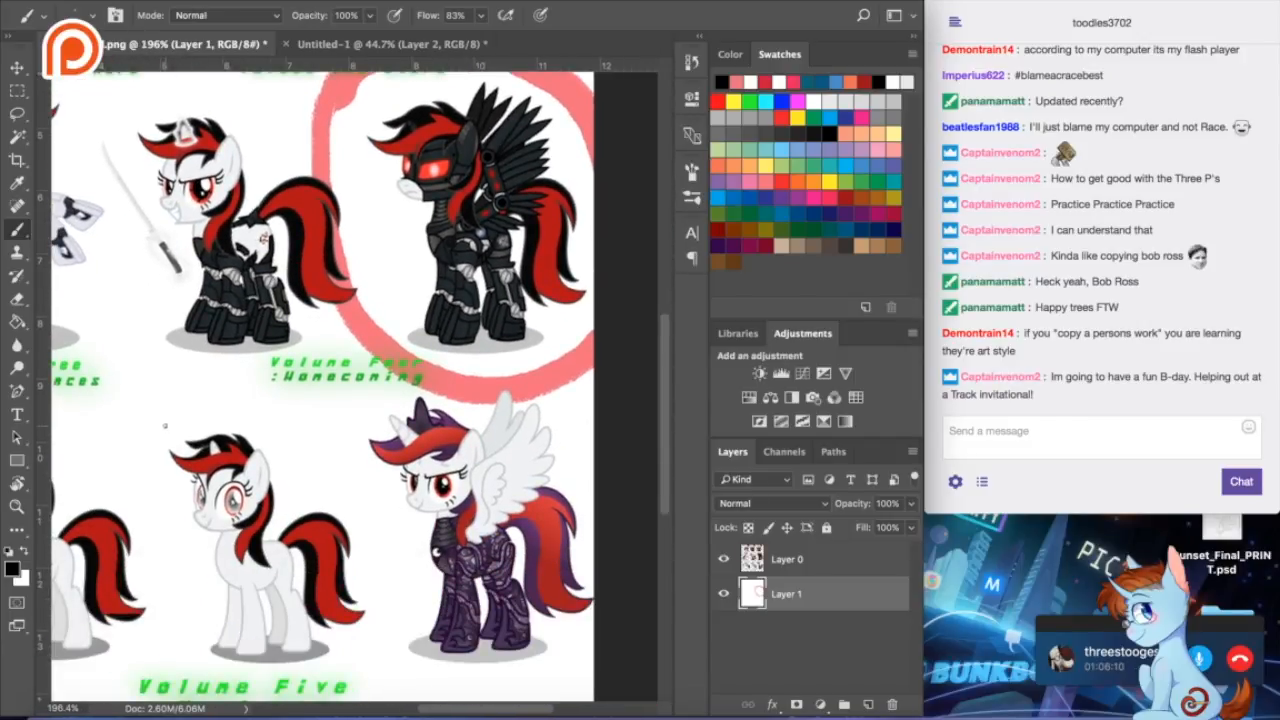
{"action": "scroll", "coordinate": [165, 425], "scroll_direction": "up", "scroll_amount": 8}
{"action": "scroll", "coordinate": [165, 425], "scroll_direction": "down", "scroll_amount": 3}
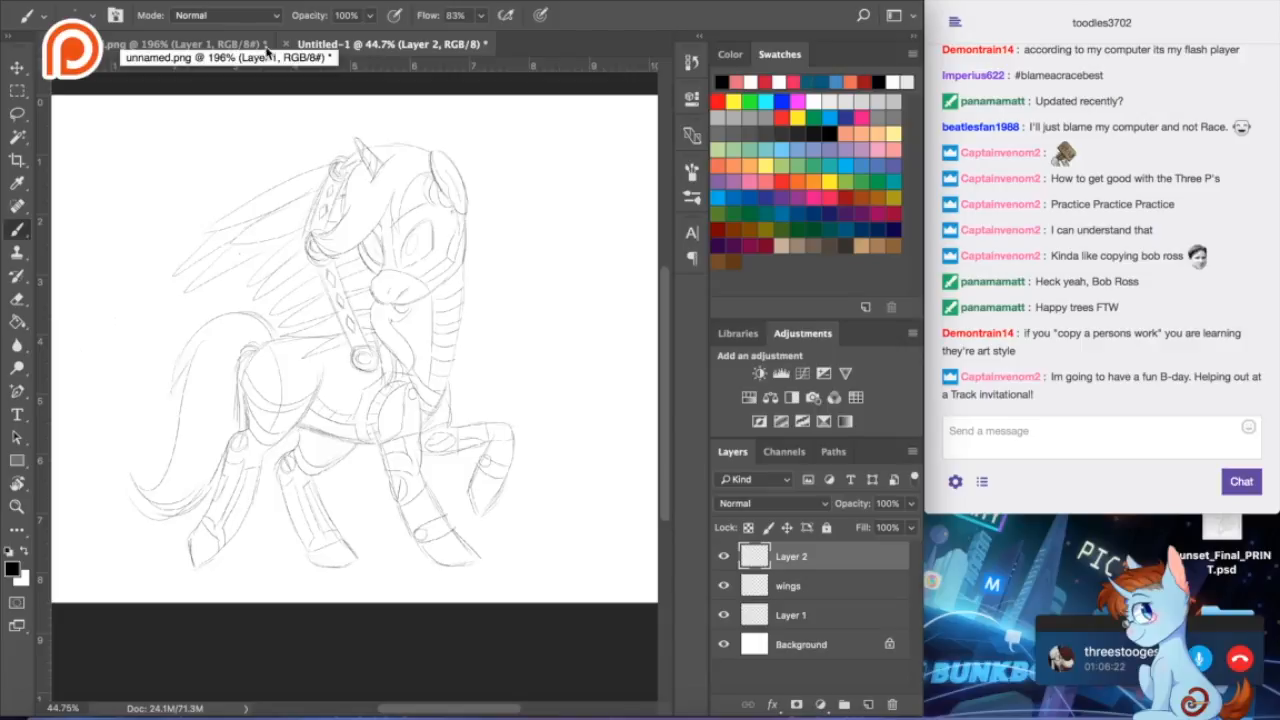
- Back in the sketch, draw two overlapping rectangular marks on the haunch plate on Layer 2
{"action": "scroll", "coordinate": [246, 399], "scroll_direction": "up", "scroll_amount": 5}
{"action": "scroll", "coordinate": [246, 399], "scroll_direction": "left", "scroll_amount": 4}
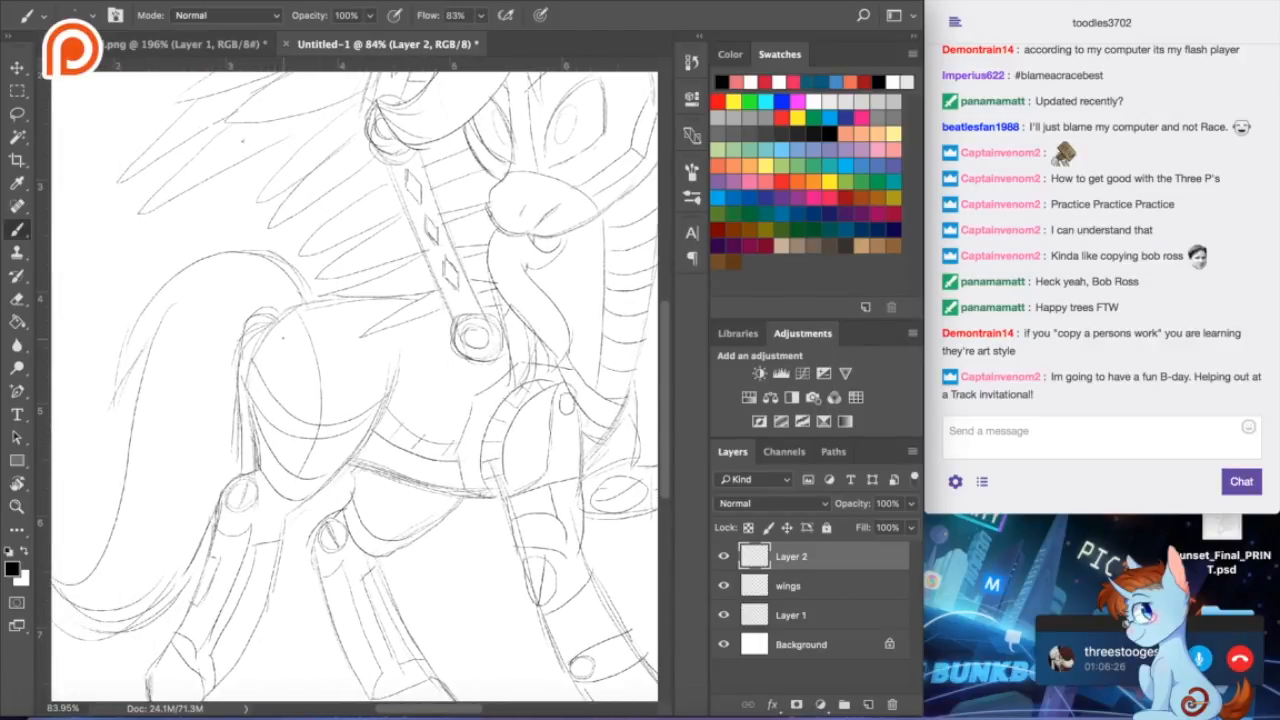
{"action": "left_click_drag", "start_coordinate": [286, 336], "coordinate": [280, 392]}
{"action": "mouse_move", "coordinate": [300, 333]}
{"action": "left_mouse_down"}
{"action": "mouse_move", "coordinate": [315, 336]}
{"action": "mouse_move", "coordinate": [312, 394]}
{"action": "left_mouse_up"}
{"action": "left_click_drag", "start_coordinate": [340, 357], "coordinate": [329, 398]}
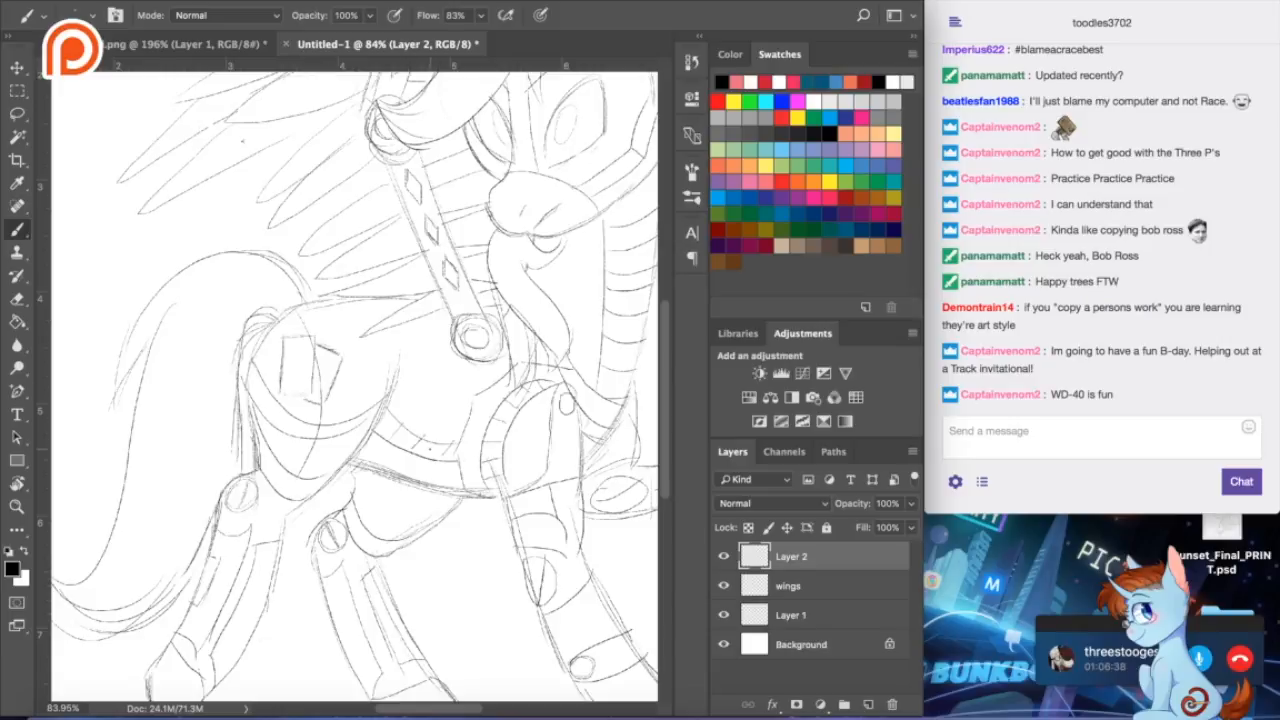
- Merge Layer 2 and the wings layer down into Layer 1, and erase the haunch line crossing the rectangular marks
{"action": "left_click", "coordinate": [806, 622]}
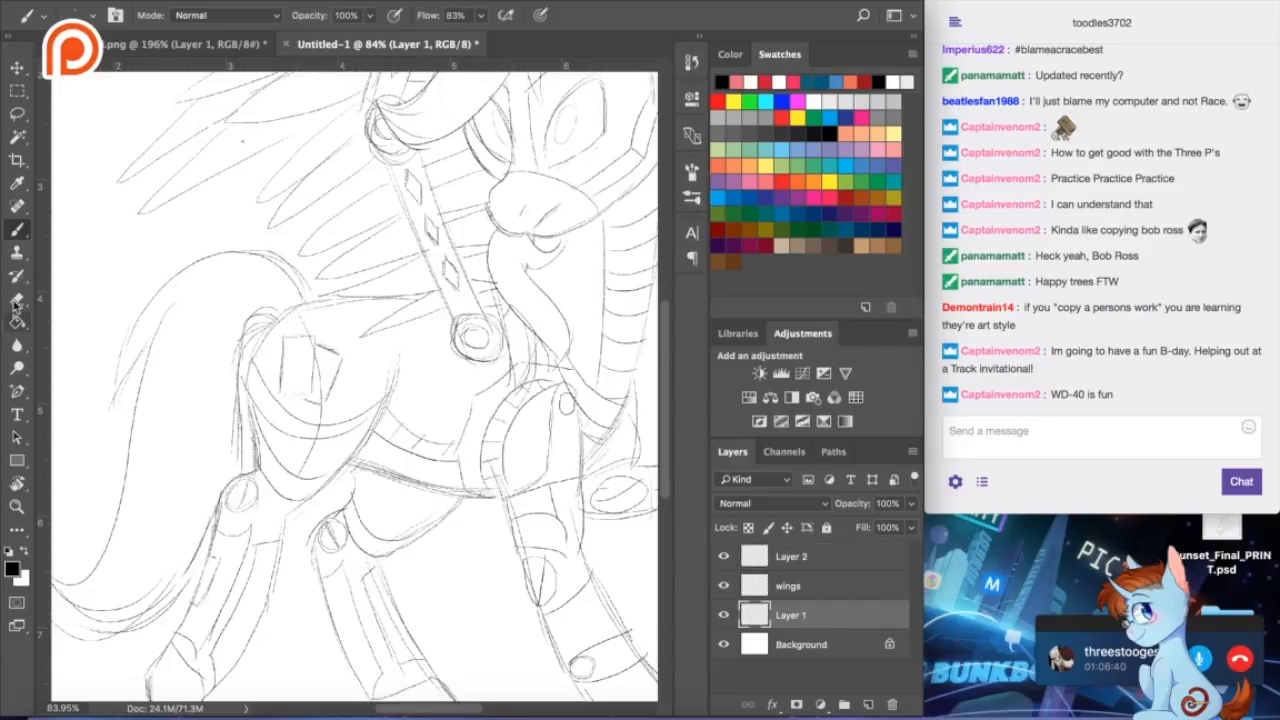
{"action": "left_click", "coordinate": [795, 558]}
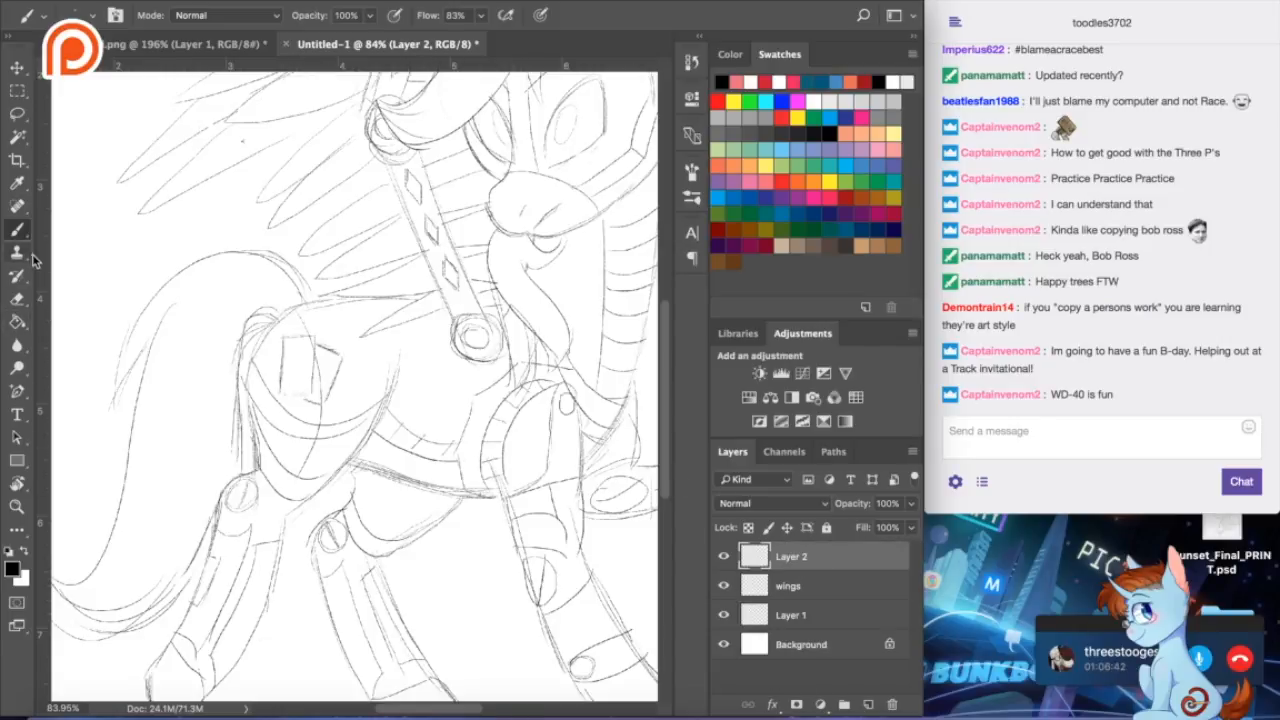
{"action": "left_click", "coordinate": [17, 298]}
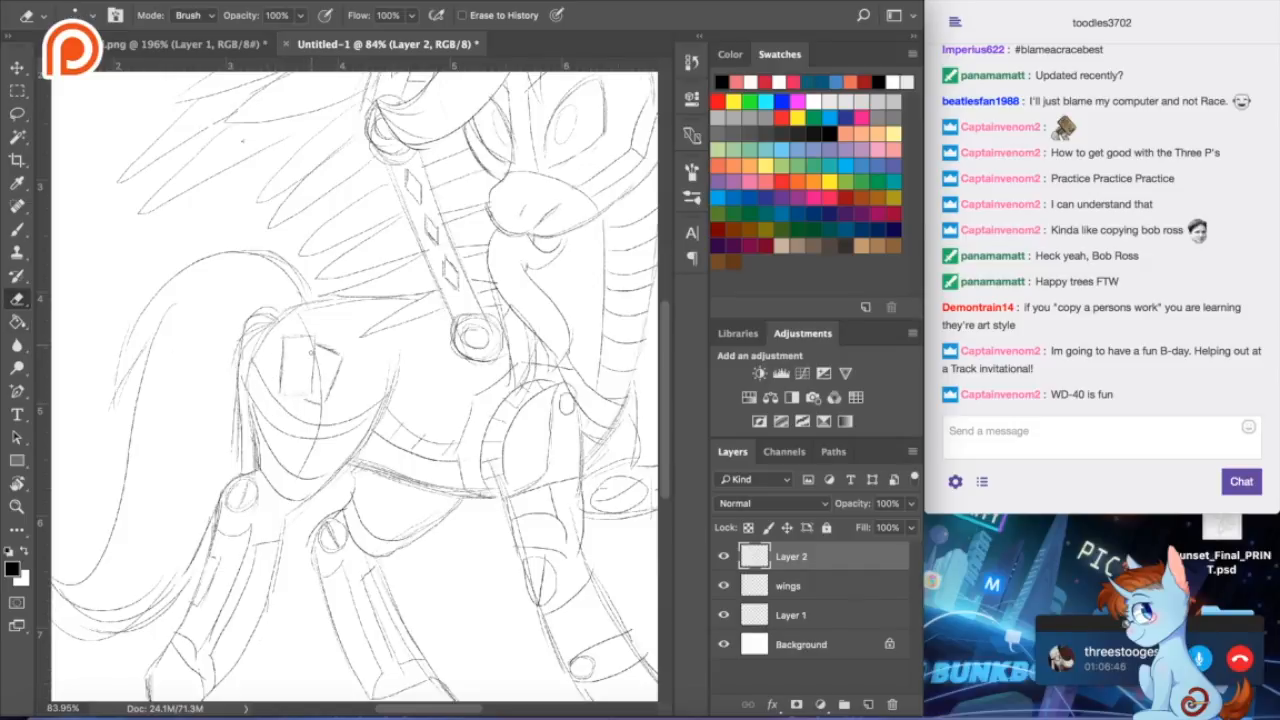
{"action": "left_click", "coordinate": [870, 586]}
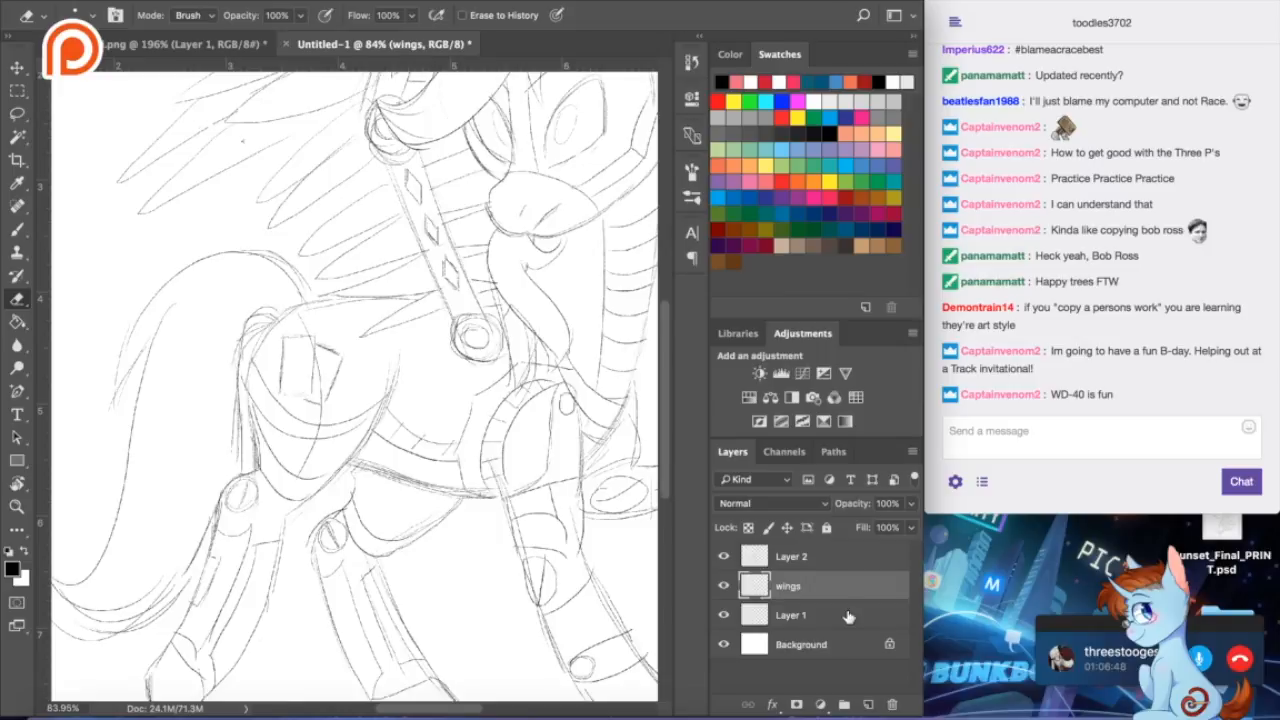
{"action": "left_click", "coordinate": [849, 615]}
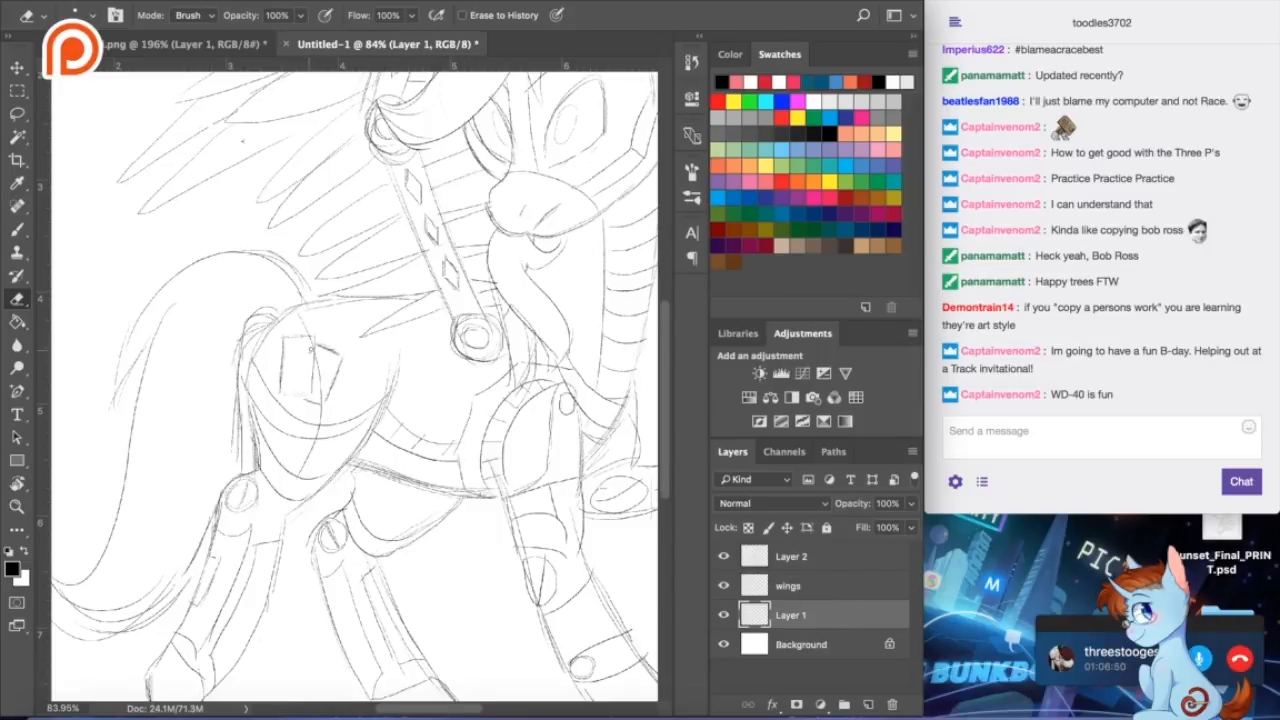
{"action": "left_click", "coordinate": [796, 566]}
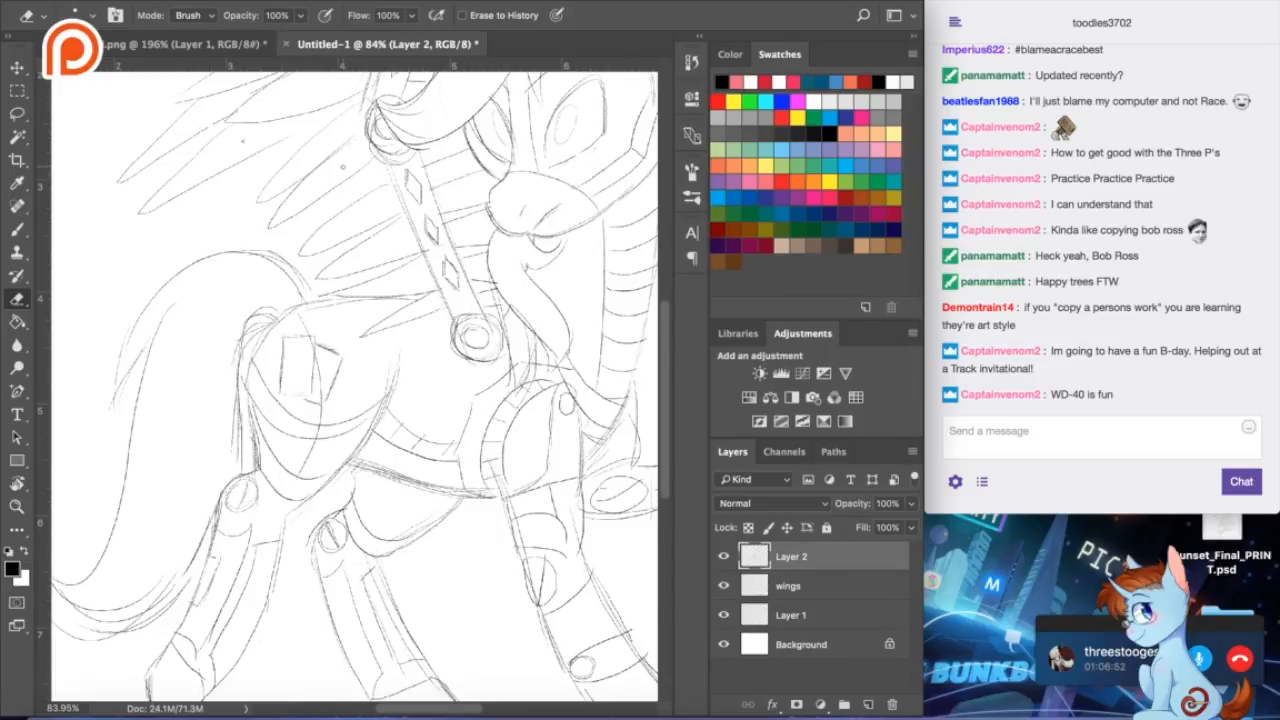
{"action": "left_click", "coordinate": [290, 2]}
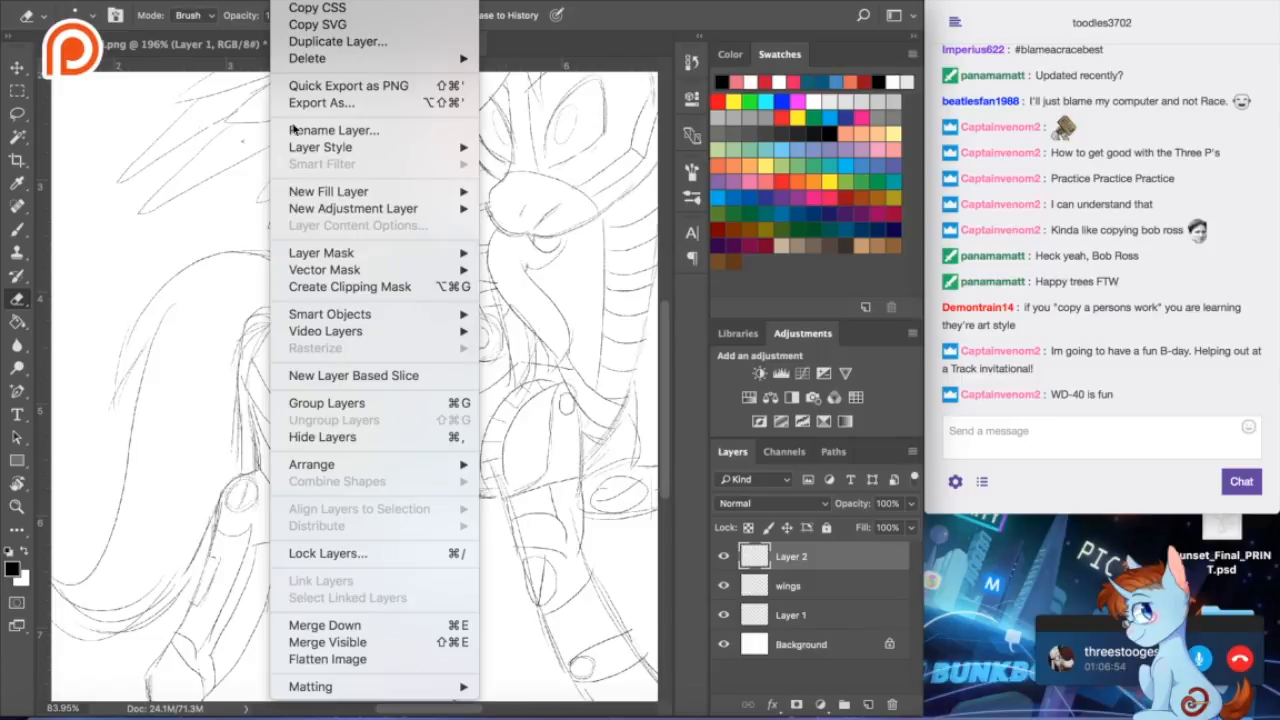
{"action": "left_click", "coordinate": [296, 624]}
{"action": "left_click", "coordinate": [290, 2]}
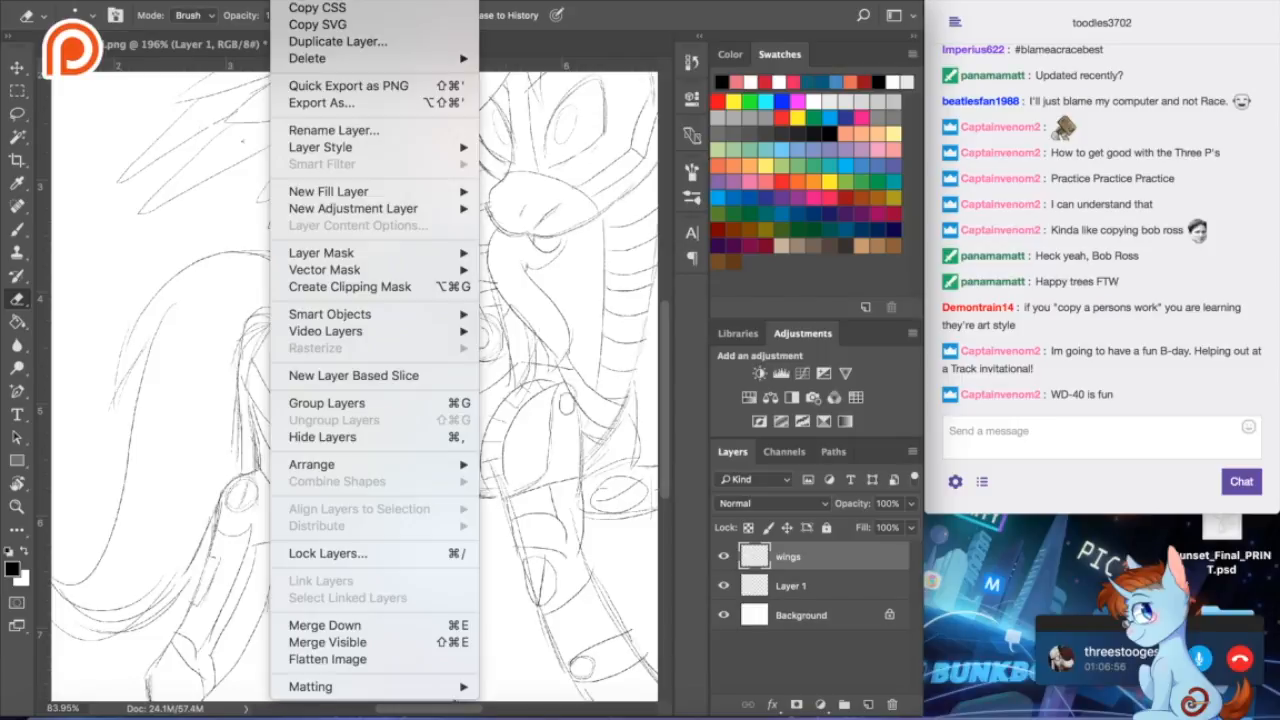
{"action": "left_click", "coordinate": [310, 627]}
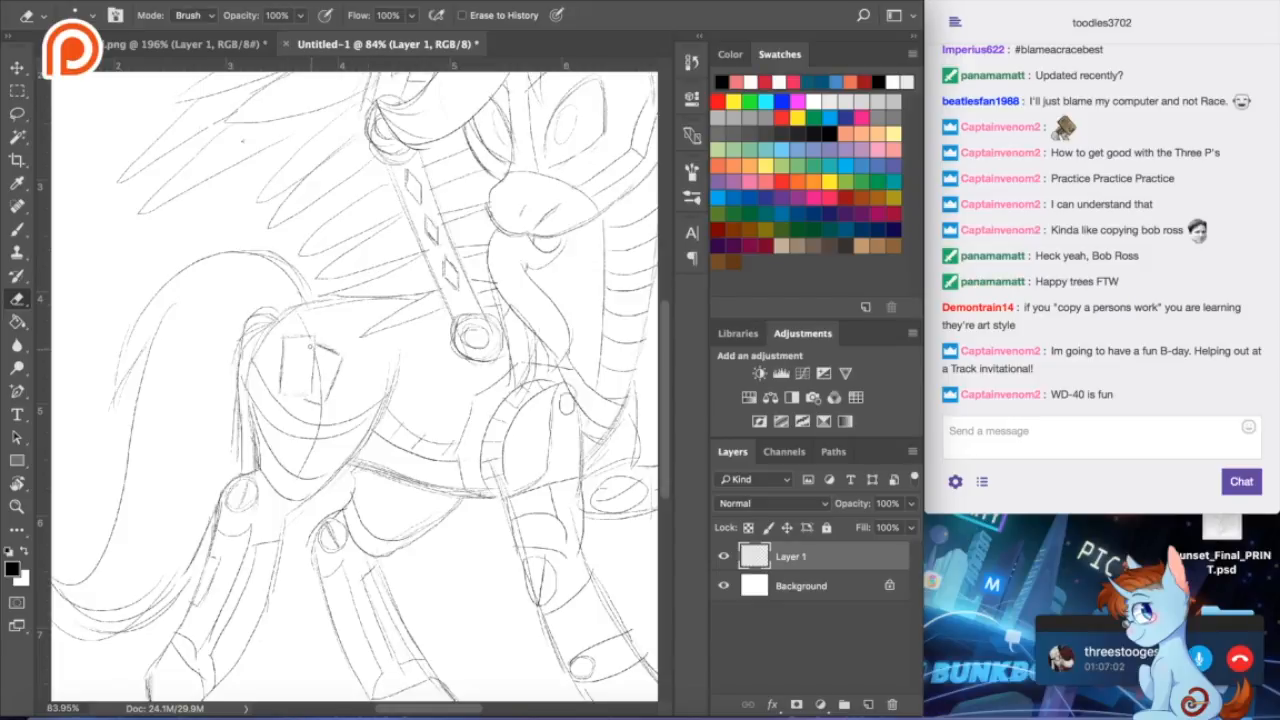
{"action": "left_click_drag", "start_coordinate": [318, 353], "coordinate": [322, 398]}
{"action": "scroll", "coordinate": [348, 388], "scroll_direction": "down", "scroll_amount": 5}
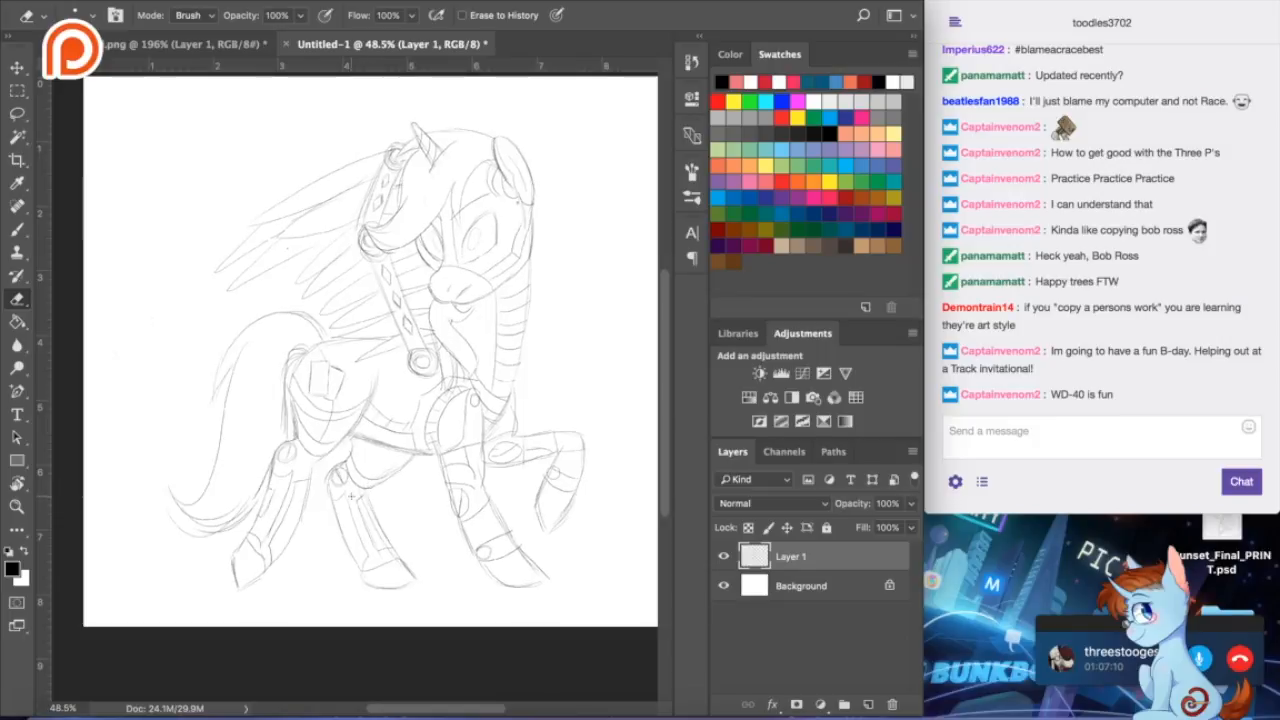
- With the reference pony as a guide, brush curved stripe lines into the mane on the forehead and behind the horn
{"action": "key", "text": "b"}
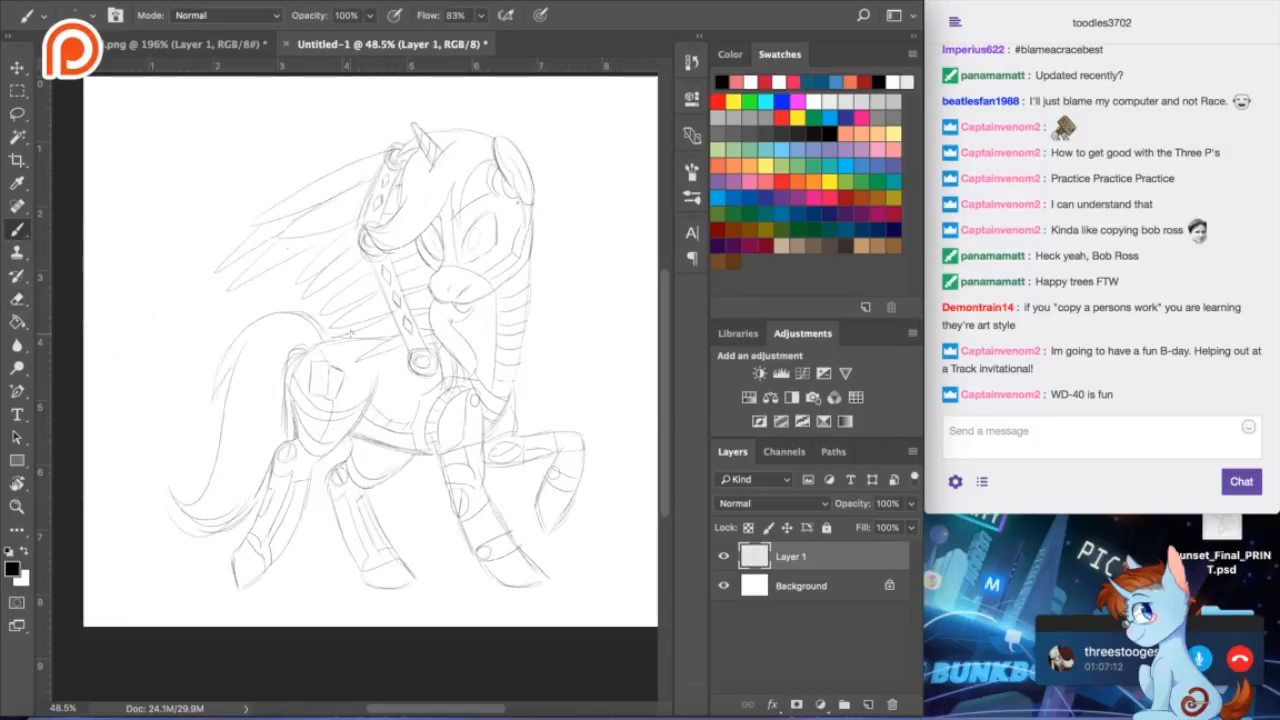
{"action": "scroll", "coordinate": [350, 333], "scroll_direction": "up", "scroll_amount": 5}
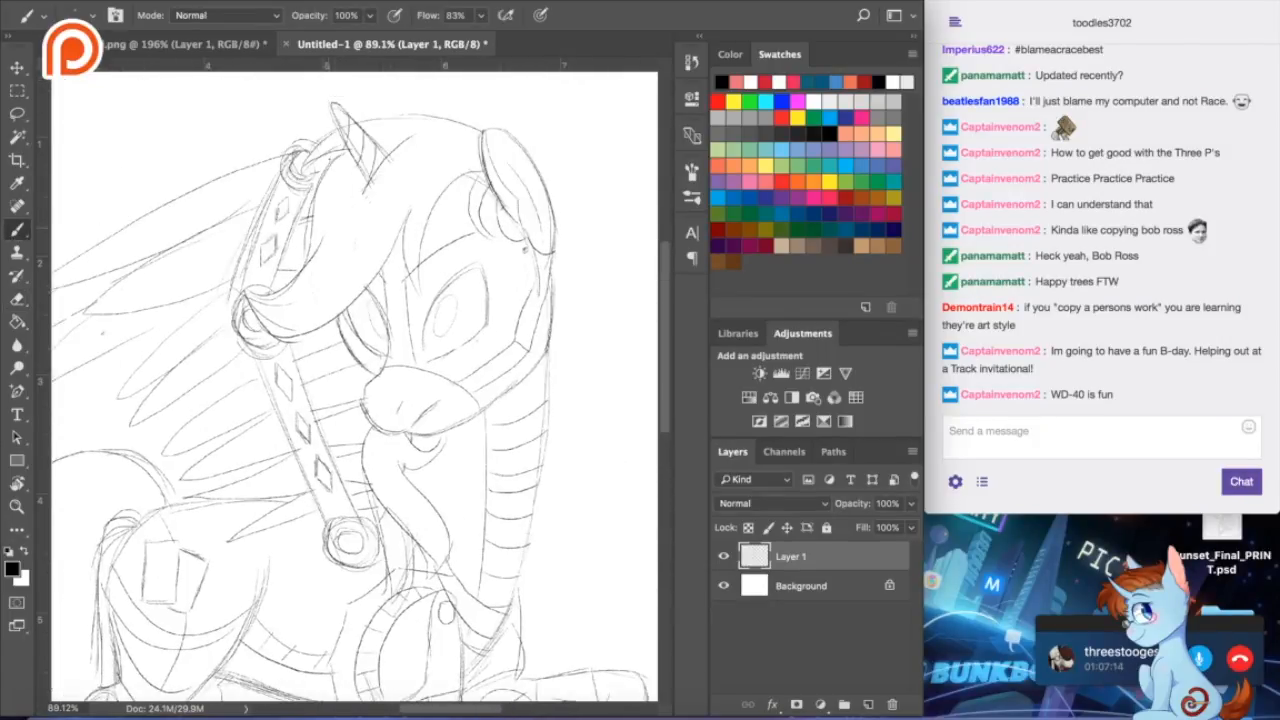
{"action": "left_click", "coordinate": [185, 44]}
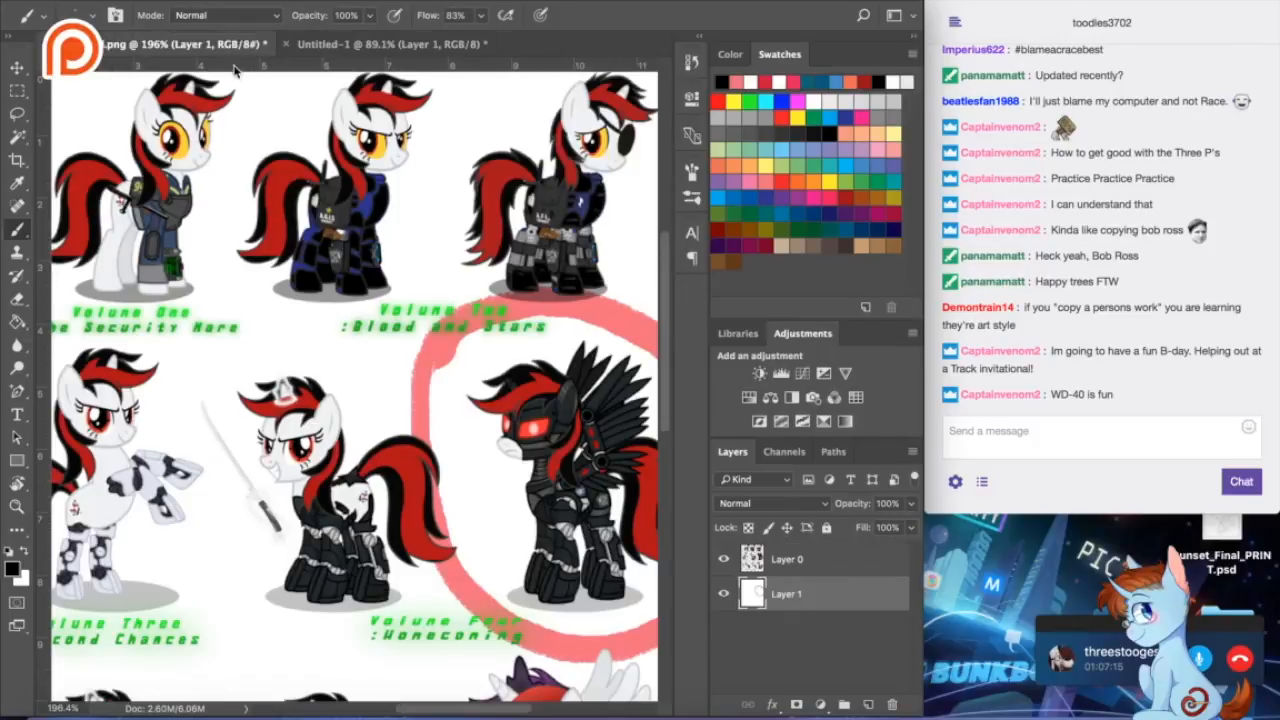
{"action": "left_click", "coordinate": [362, 44]}
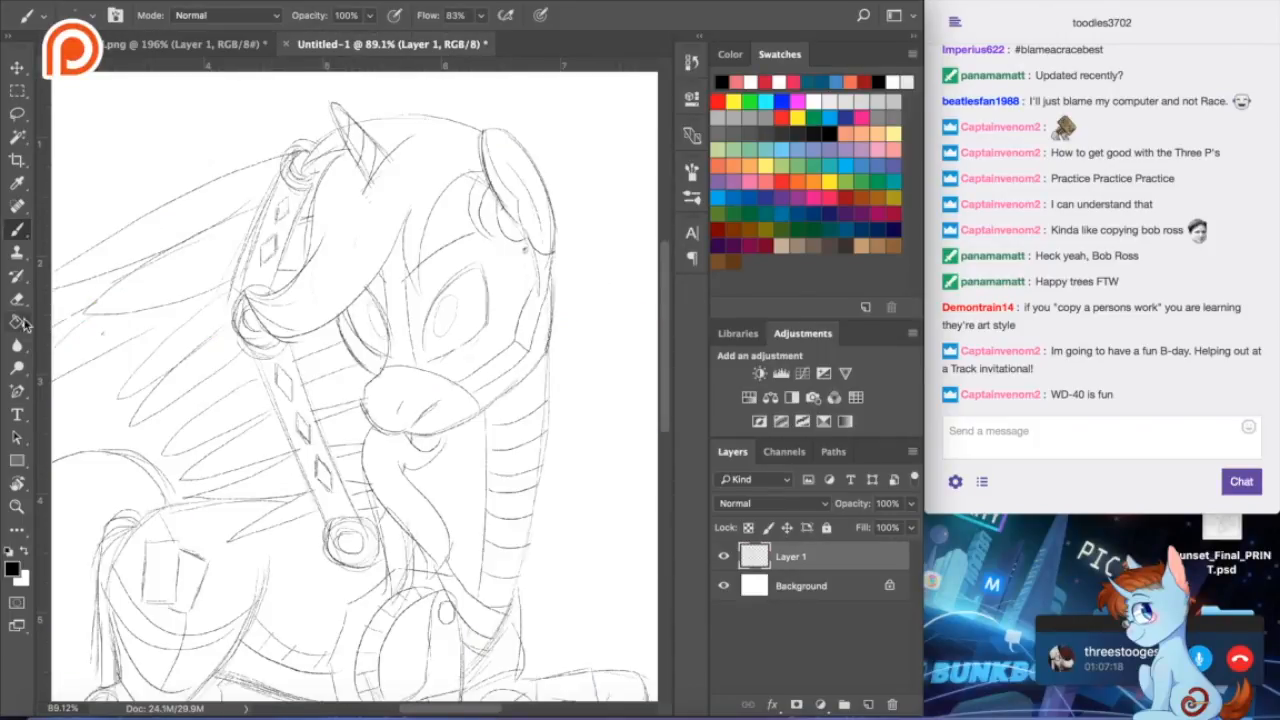
{"action": "left_click", "coordinate": [17, 299]}
{"action": "left_click", "coordinate": [17, 229]}
{"action": "left_click_drag", "start_coordinate": [405, 227], "coordinate": [471, 144]}
{"action": "left_click_drag", "start_coordinate": [310, 264], "coordinate": [416, 131]}
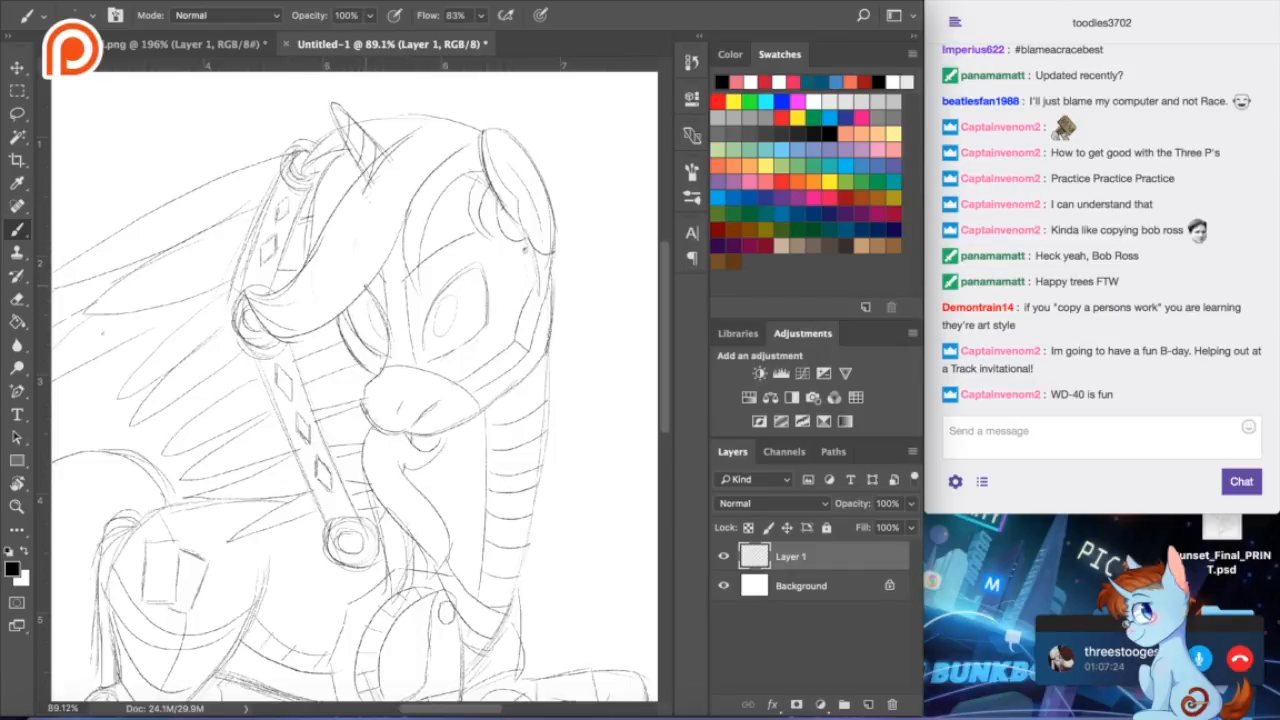
- Add hair strokes to the mane lock hanging below the muzzle and down toward the chest
{"action": "left_click_drag", "start_coordinate": [397, 440], "coordinate": [406, 474]}
{"action": "mouse_move", "coordinate": [408, 532]}
{"action": "left_mouse_down"}
{"action": "mouse_move", "coordinate": [420, 558]}
{"action": "mouse_move", "coordinate": [384, 598]}
{"action": "mouse_move", "coordinate": [387, 578]}
{"action": "left_mouse_up"}
{"action": "left_click_drag", "start_coordinate": [402, 570], "coordinate": [412, 596]}
{"action": "mouse_move", "coordinate": [408, 536]}
{"action": "left_mouse_down"}
{"action": "mouse_move", "coordinate": [407, 600]}
{"action": "mouse_move", "coordinate": [456, 428]}
{"action": "mouse_move", "coordinate": [394, 306]}
{"action": "left_mouse_up"}
{"action": "left_click_drag", "start_coordinate": [458, 606], "coordinate": [398, 604]}
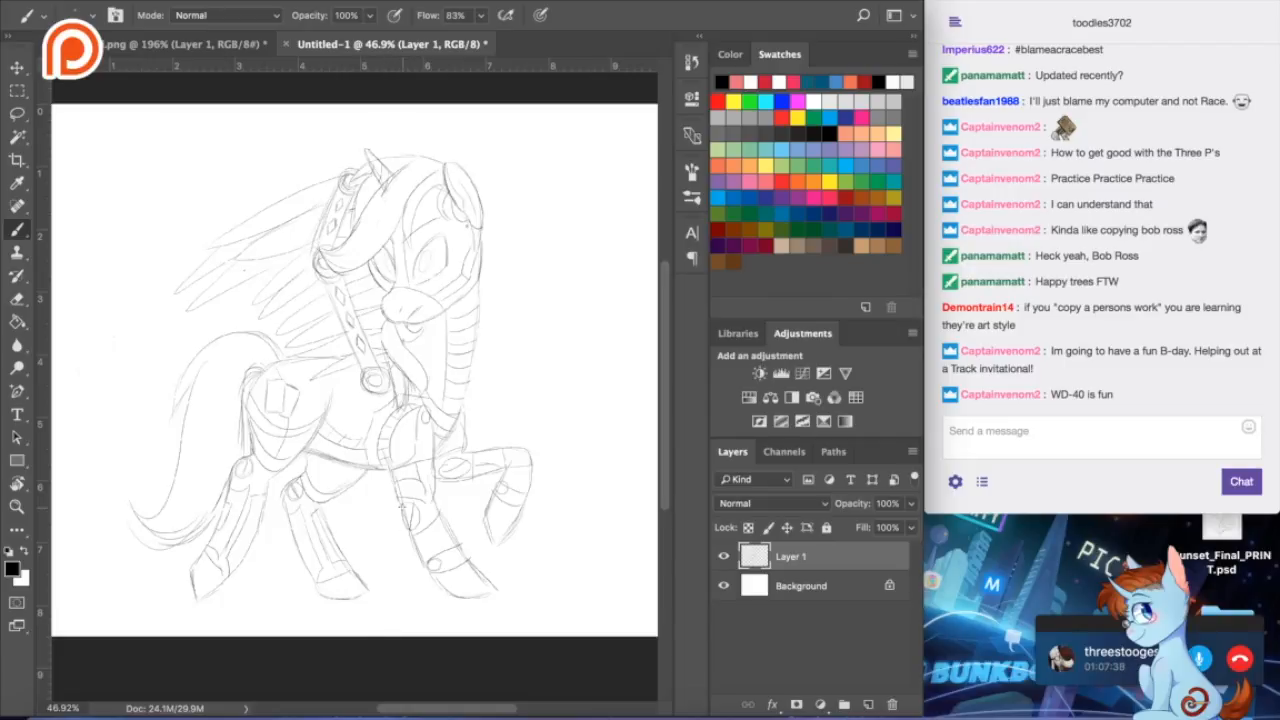
- Duplicate Layer 1 and merge the copy down into it to darken the sketch lines
{"action": "right_click", "coordinate": [850, 566]}
{"action": "left_click", "coordinate": [913, 62]}
{"action": "left_click", "coordinate": [810, 266]}
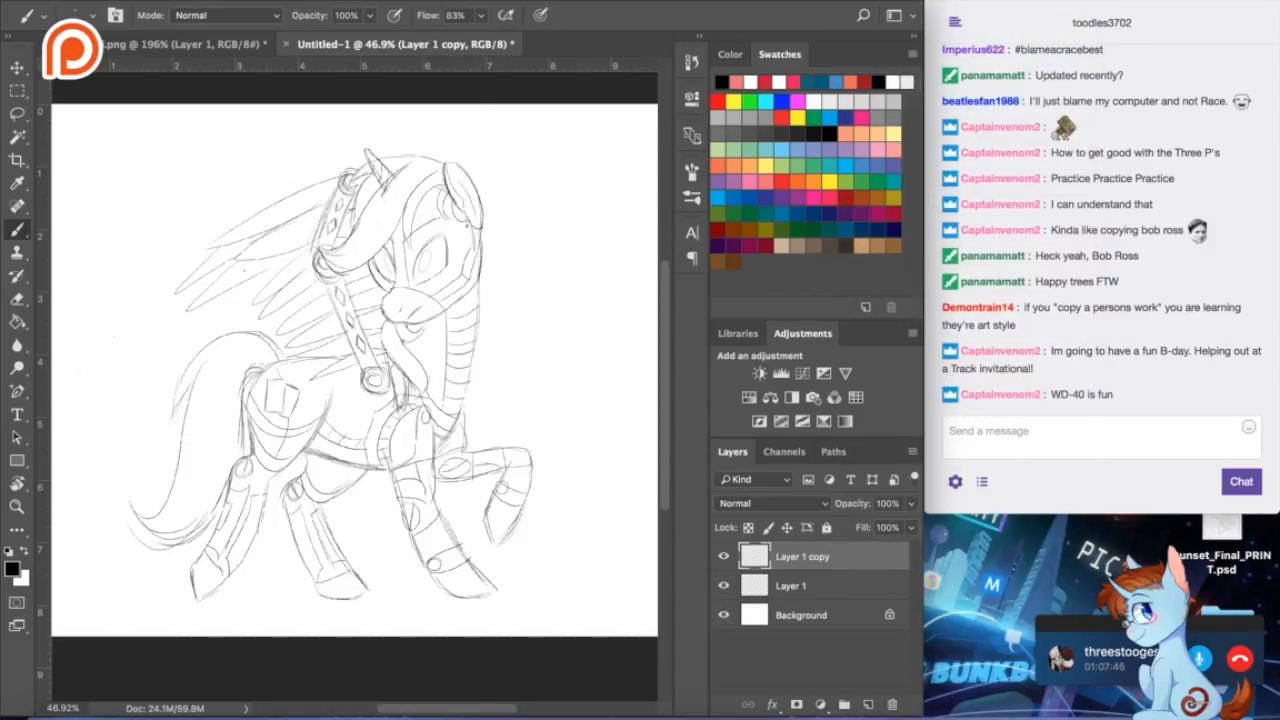
{"action": "right_click", "coordinate": [263, 283]}
{"action": "left_click", "coordinate": [318, 620]}
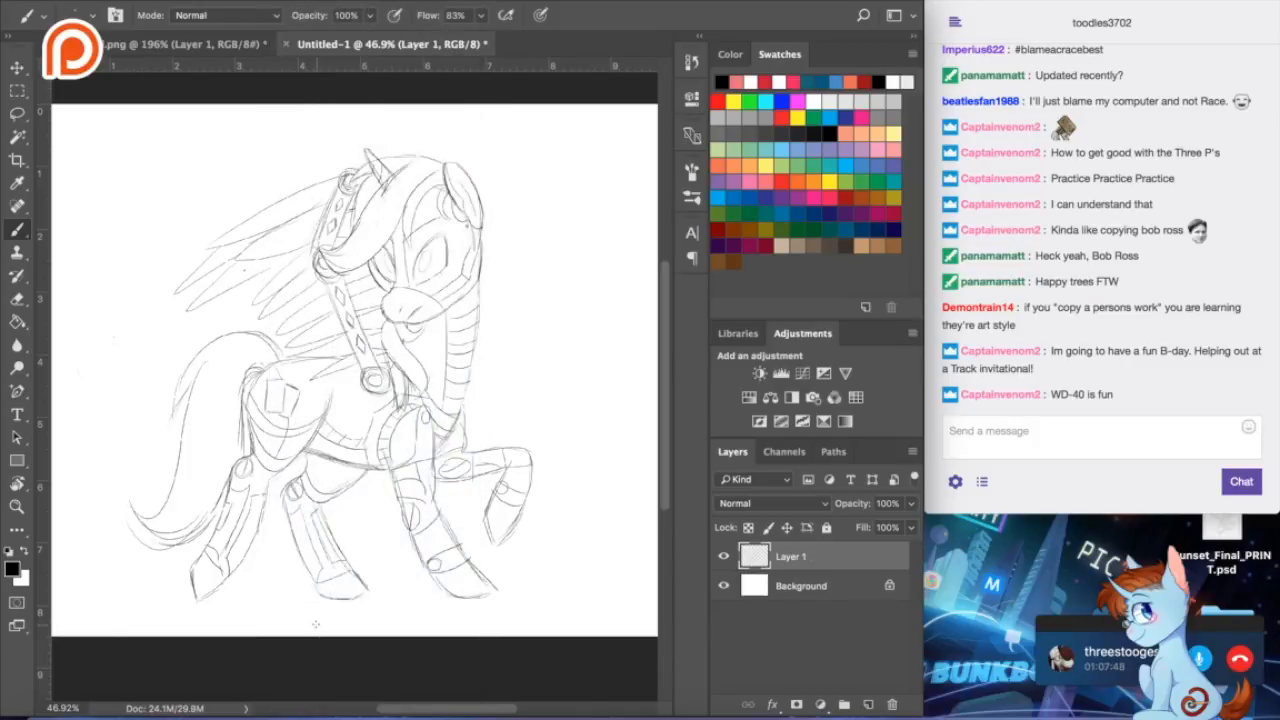
- Sketch a long curved stripe line inside the tail from the rump to the tip, using the reference and redrawing the stroke as needed
{"action": "left_click", "coordinate": [18, 299]}
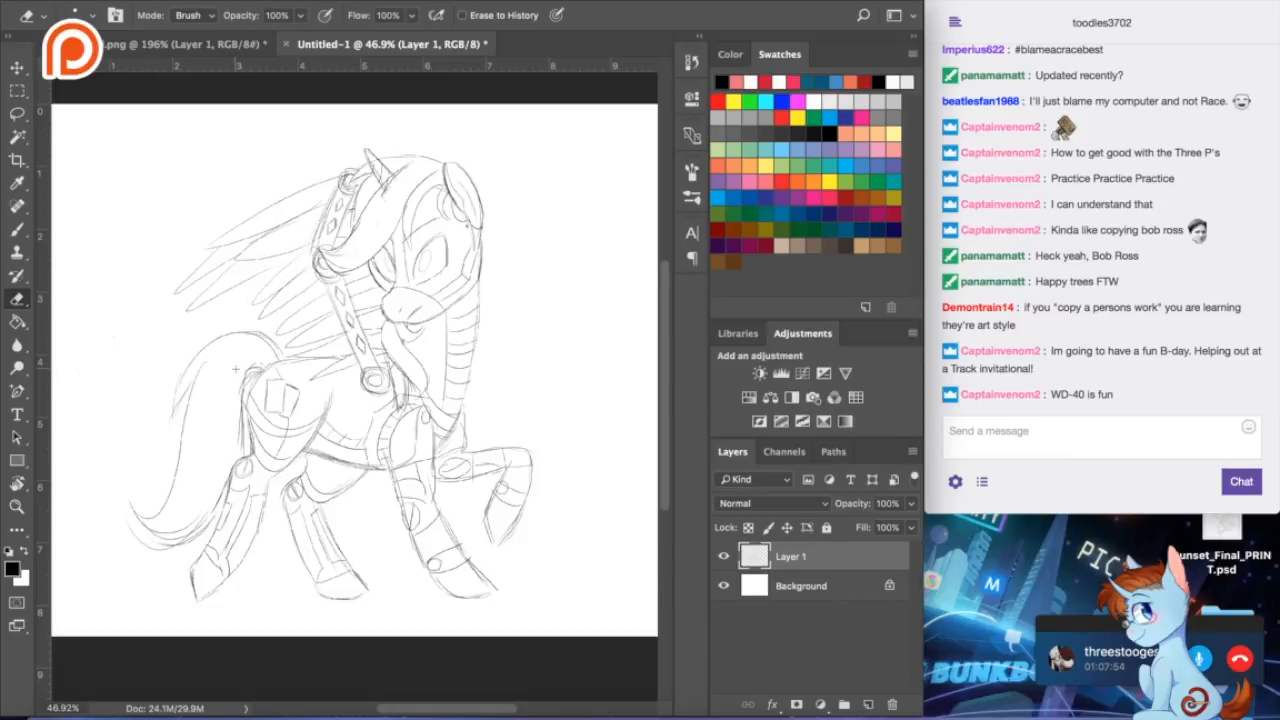
{"action": "left_click", "coordinate": [17, 229]}
{"action": "left_click", "coordinate": [230, 45]}
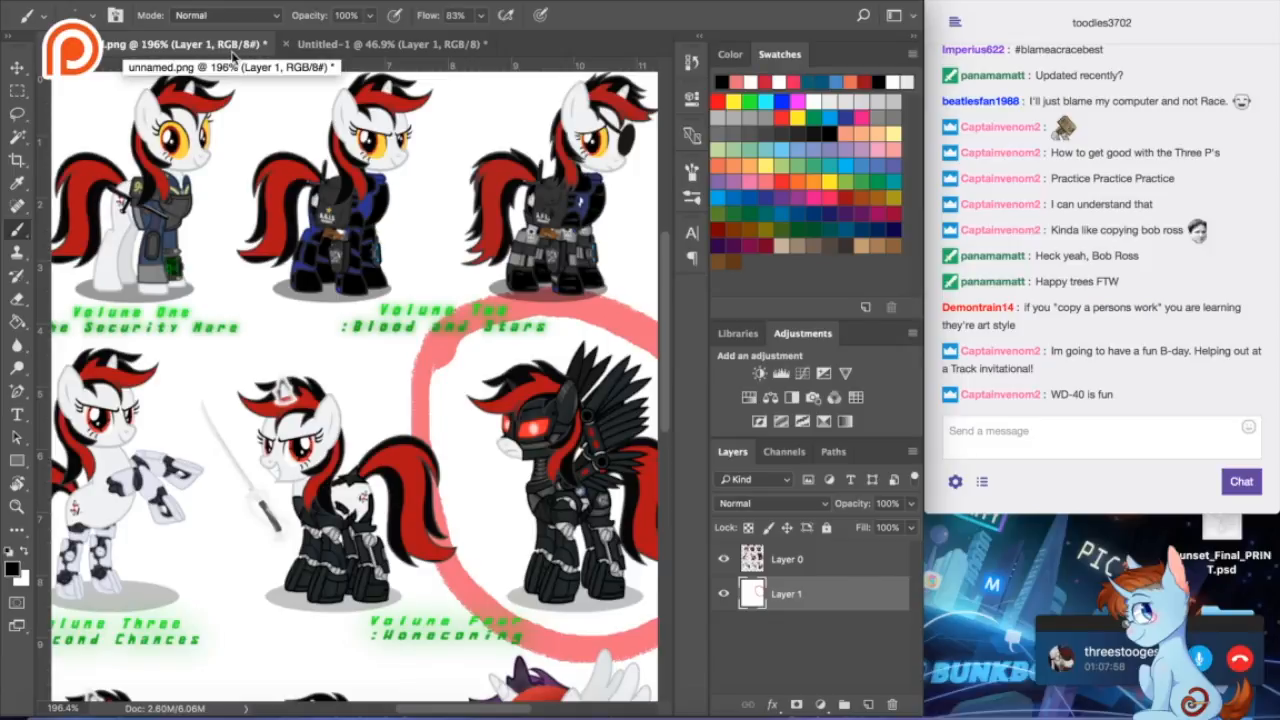
{"action": "left_click", "coordinate": [314, 46]}
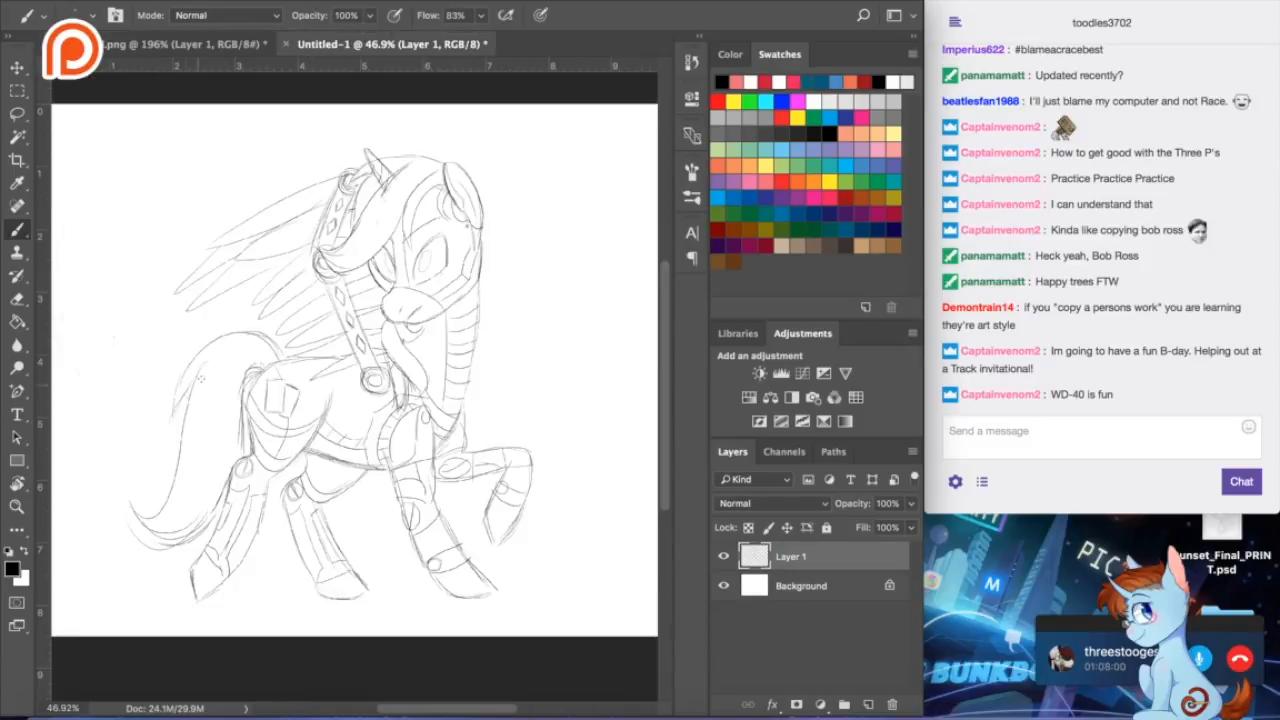
{"action": "left_click_drag", "start_coordinate": [267, 361], "coordinate": [156, 526]}
{"action": "key", "text": "super+z"}
{"action": "left_click_drag", "start_coordinate": [263, 367], "coordinate": [193, 543]}
{"action": "key", "text": "super+z"}
{"action": "mouse_move", "coordinate": [257, 366]}
{"action": "left_mouse_down"}
{"action": "mouse_move", "coordinate": [226, 396]}
{"action": "mouse_move", "coordinate": [176, 544]}
{"action": "left_mouse_up"}
{"action": "scroll", "coordinate": [545, 284], "scroll_direction": "down", "scroll_amount": 1}
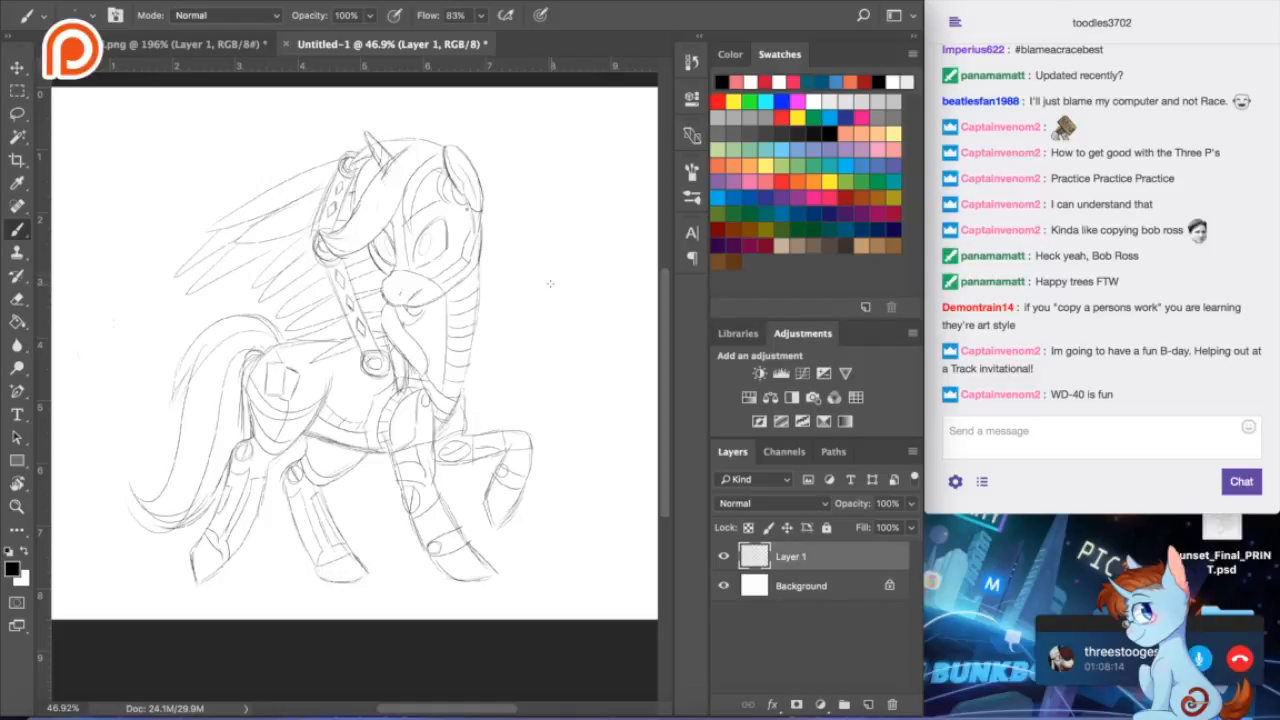
- Draw a small round bolt on the head armor just below the ear
{"action": "scroll", "coordinate": [550, 284], "scroll_direction": "up", "scroll_amount": 3}
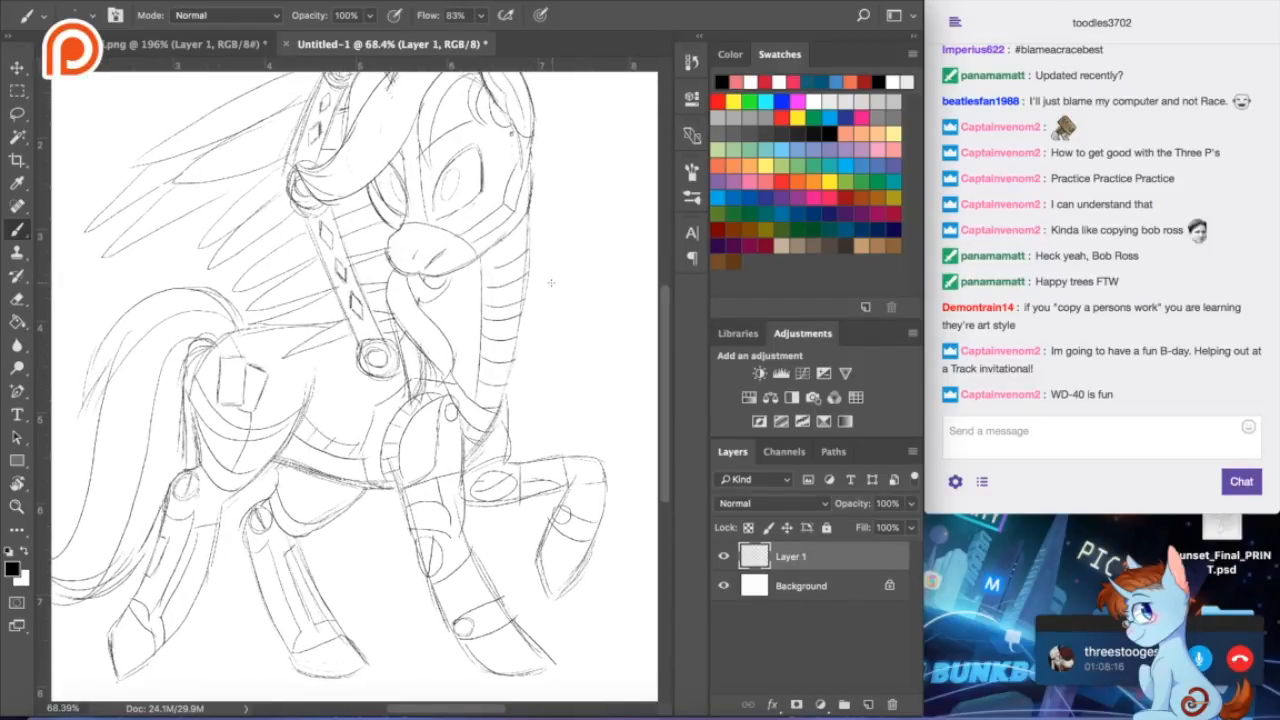
{"action": "left_click", "coordinate": [17, 298]}
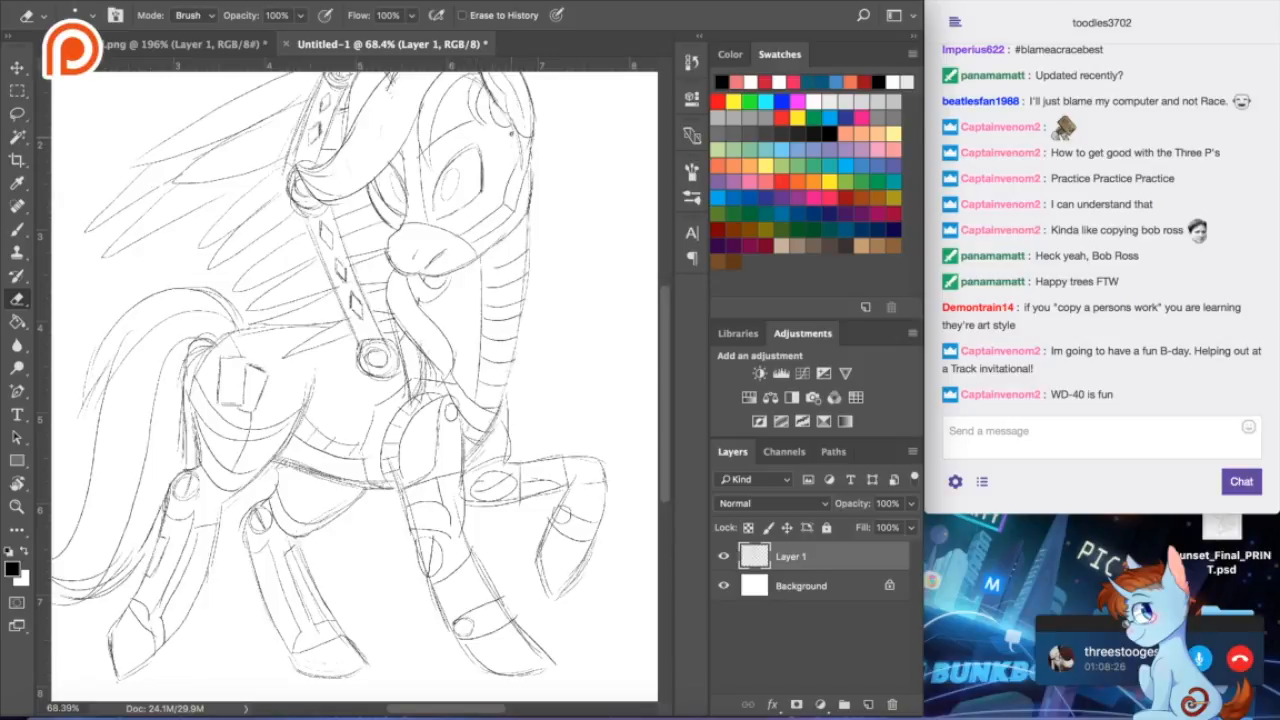
{"action": "key", "text": "b"}
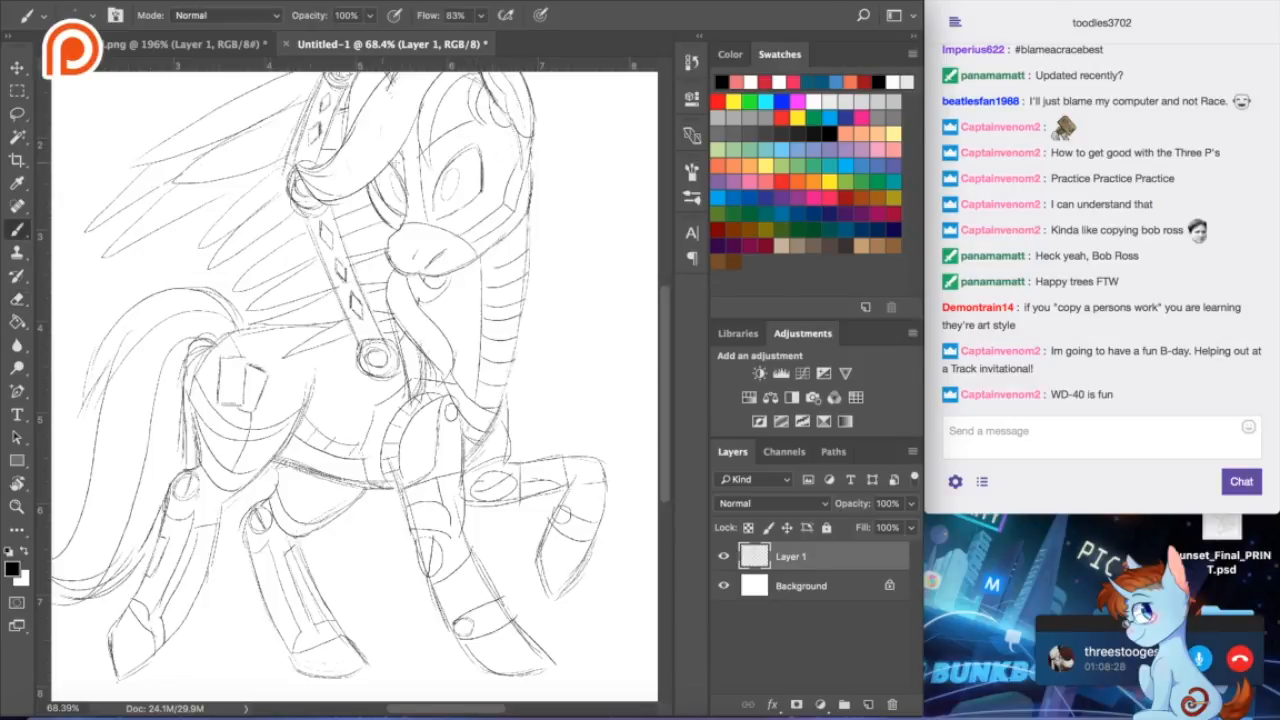
{"action": "left_click_drag", "start_coordinate": [508, 128], "coordinate": [512, 137]}
{"action": "scroll", "coordinate": [402, 240], "scroll_direction": "up", "scroll_amount": 4}
{"action": "key", "text": "e"}
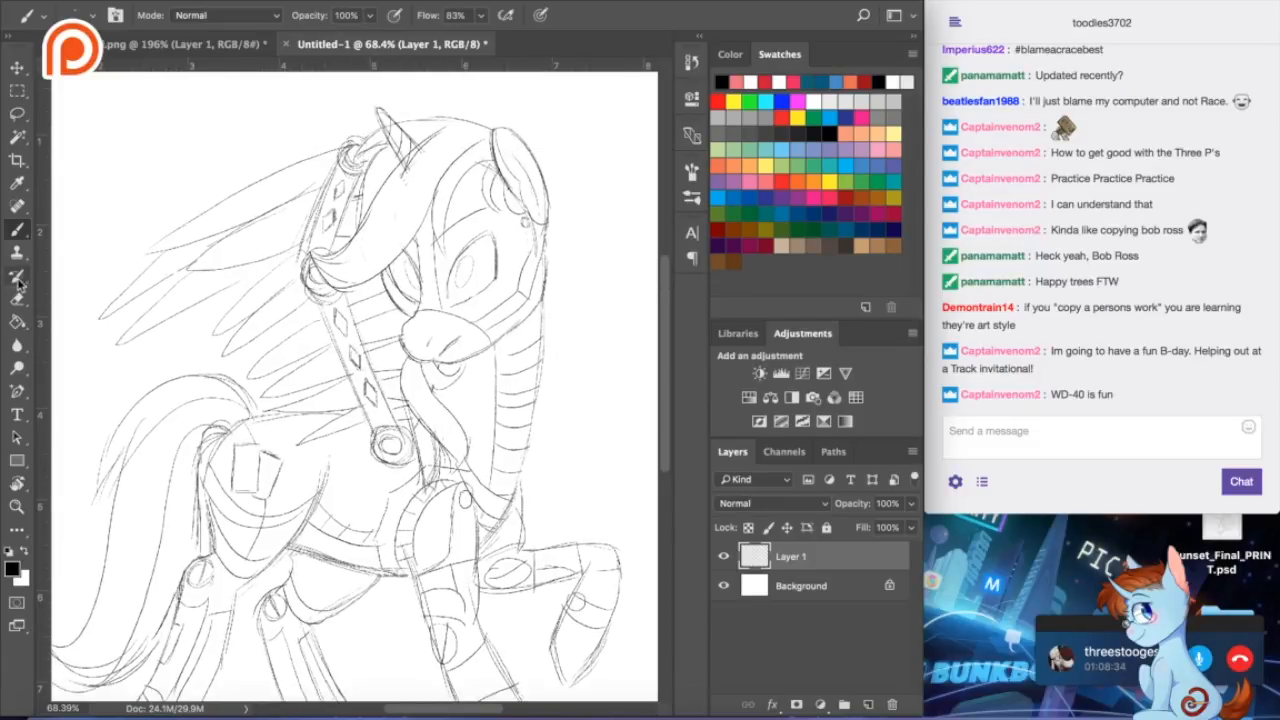
{"action": "scroll", "coordinate": [360, 386], "scroll_direction": "up", "scroll_amount": 5}
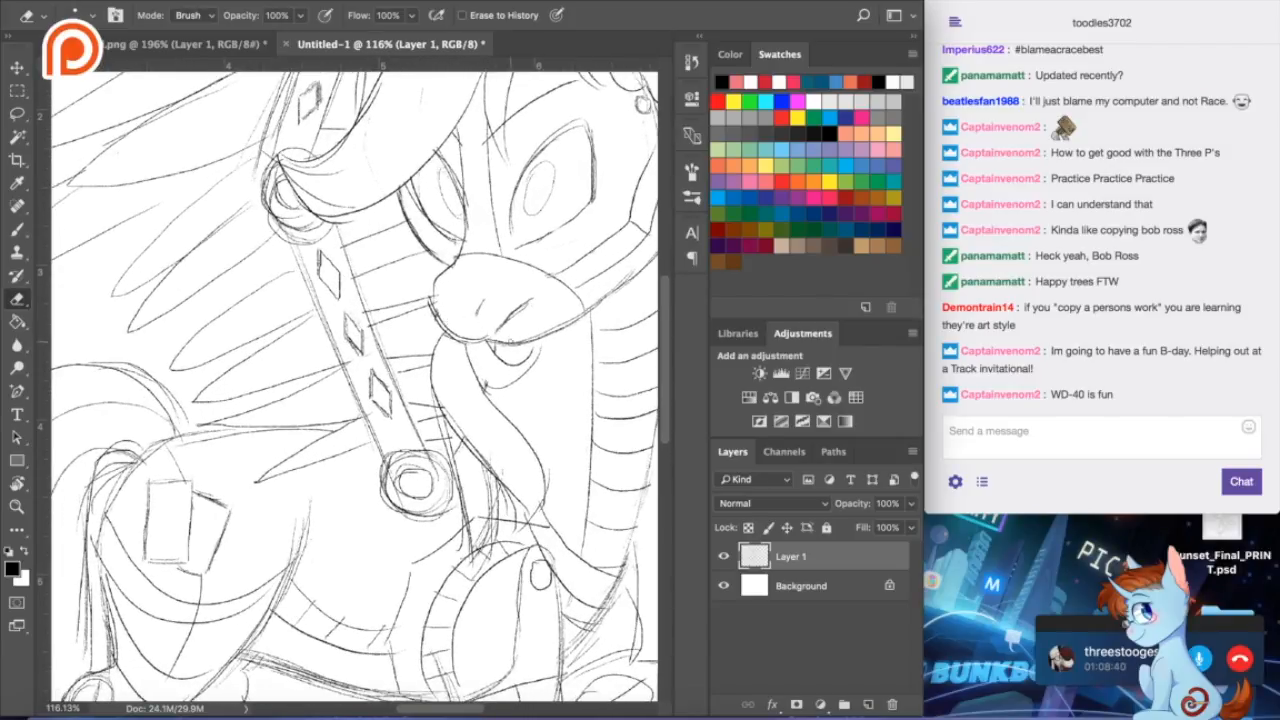
{"action": "left_click", "coordinate": [17, 229]}
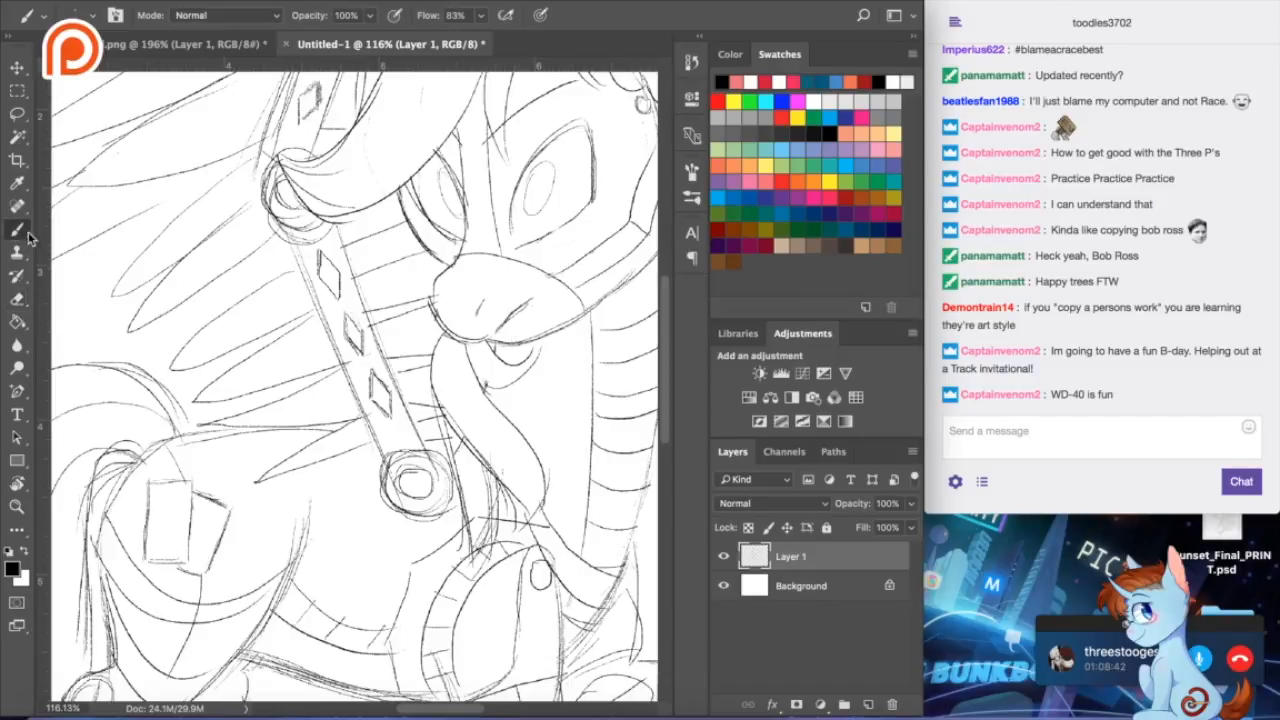
- Touch up the front outline of the muzzle and erase the stray horn lines overlapping the mane at the horn's base
{"action": "left_click_drag", "start_coordinate": [433, 285], "coordinate": [437, 317]}
{"action": "left_click", "coordinate": [18, 297]}
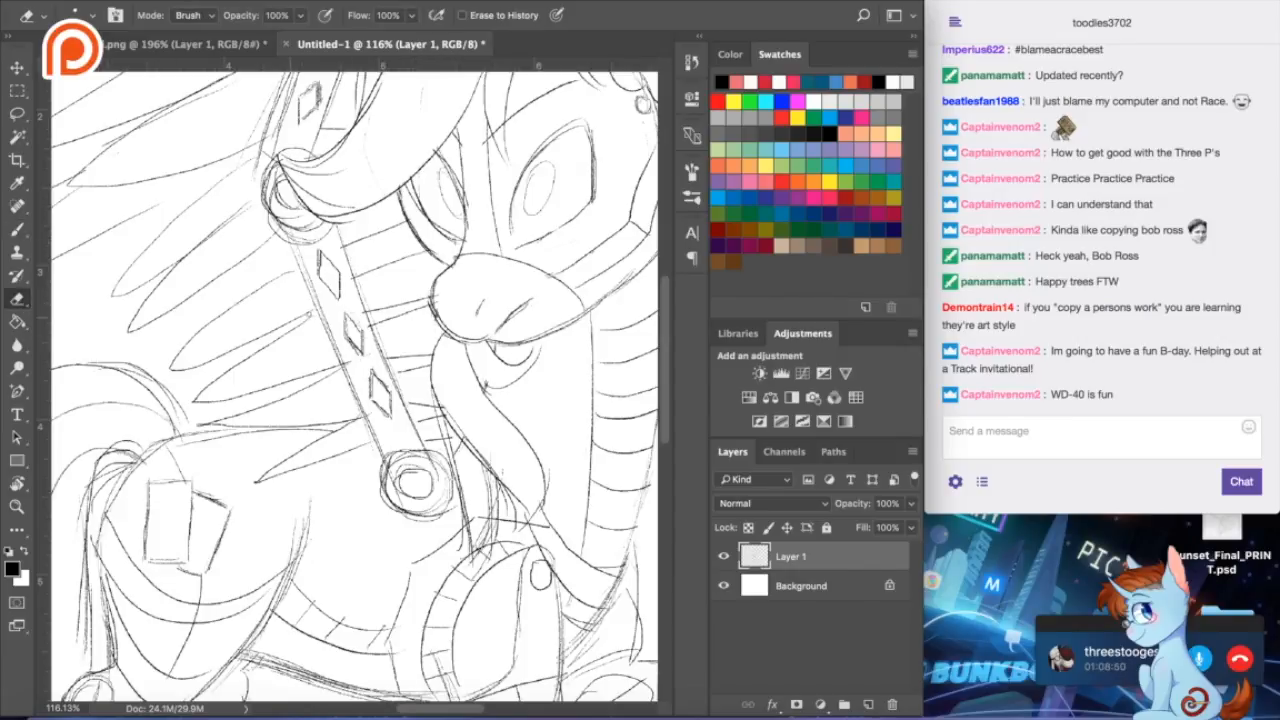
{"action": "scroll", "coordinate": [536, 392], "scroll_direction": "down", "scroll_amount": 5}
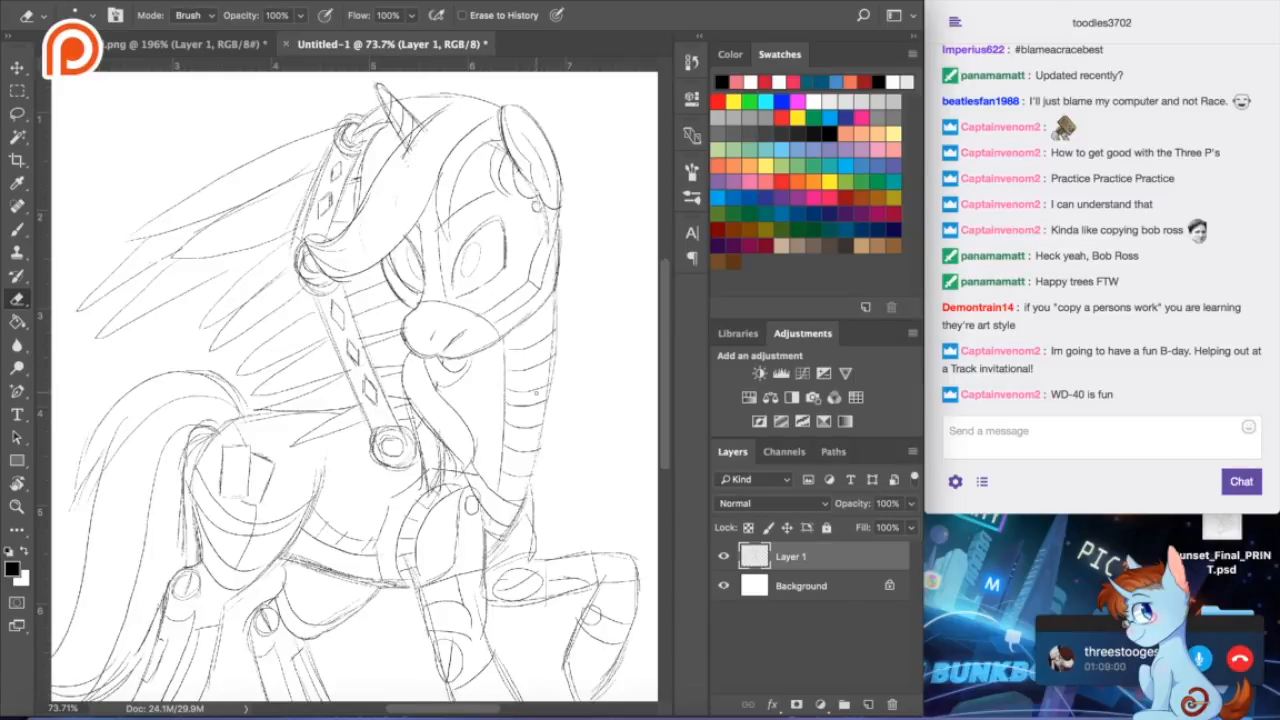
{"action": "scroll", "coordinate": [372, 402], "scroll_direction": "up", "scroll_amount": 3}
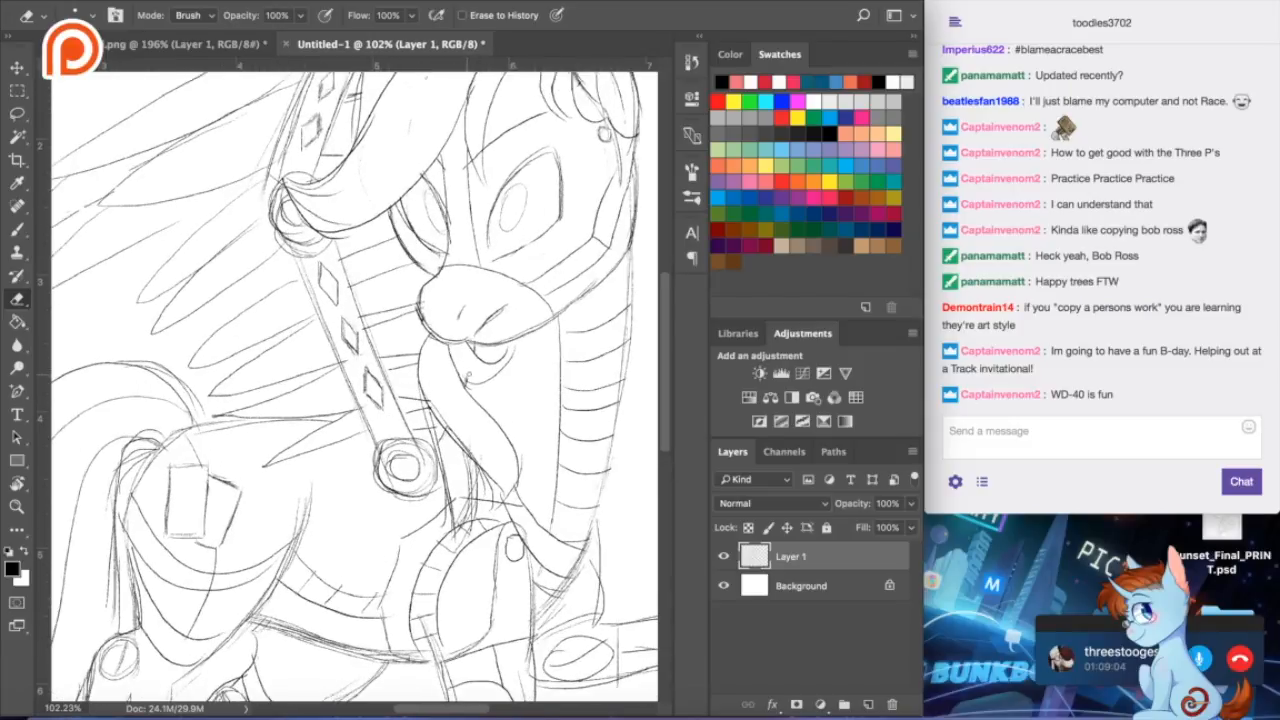
{"action": "left_click_drag", "start_coordinate": [487, 350], "coordinate": [473, 404]}
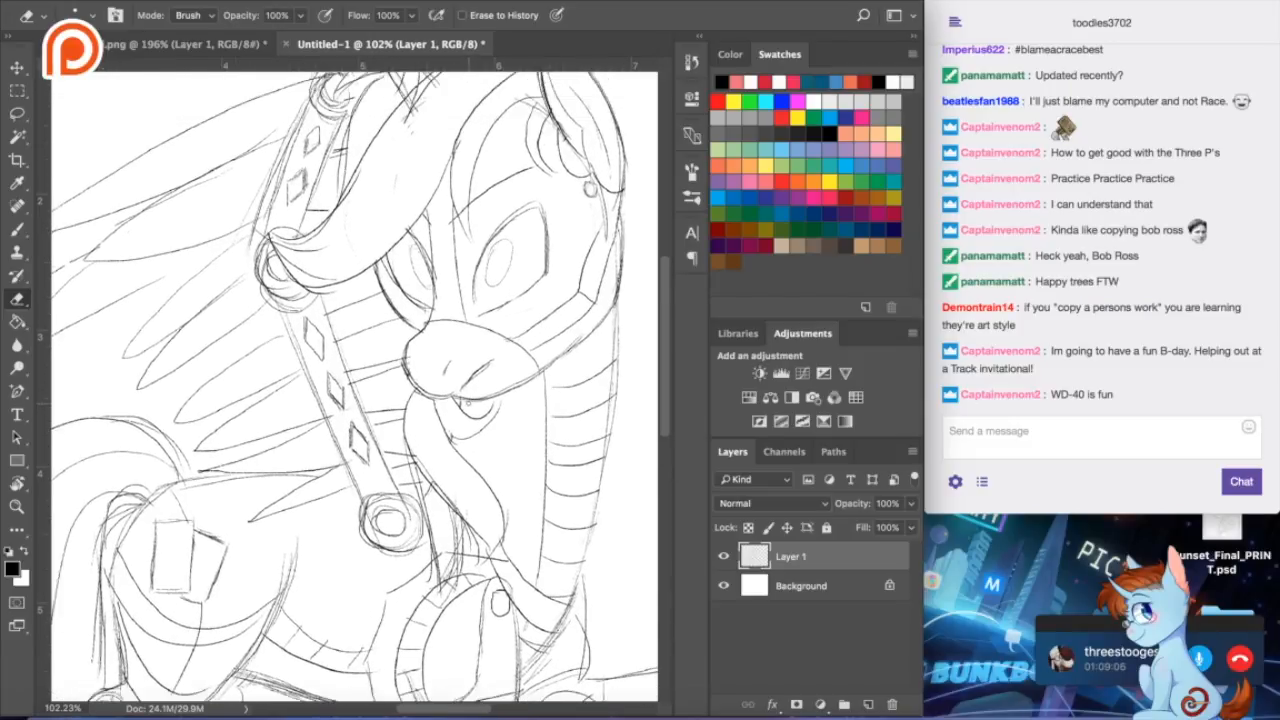
{"action": "scroll", "coordinate": [466, 400], "scroll_direction": "up", "scroll_amount": 4}
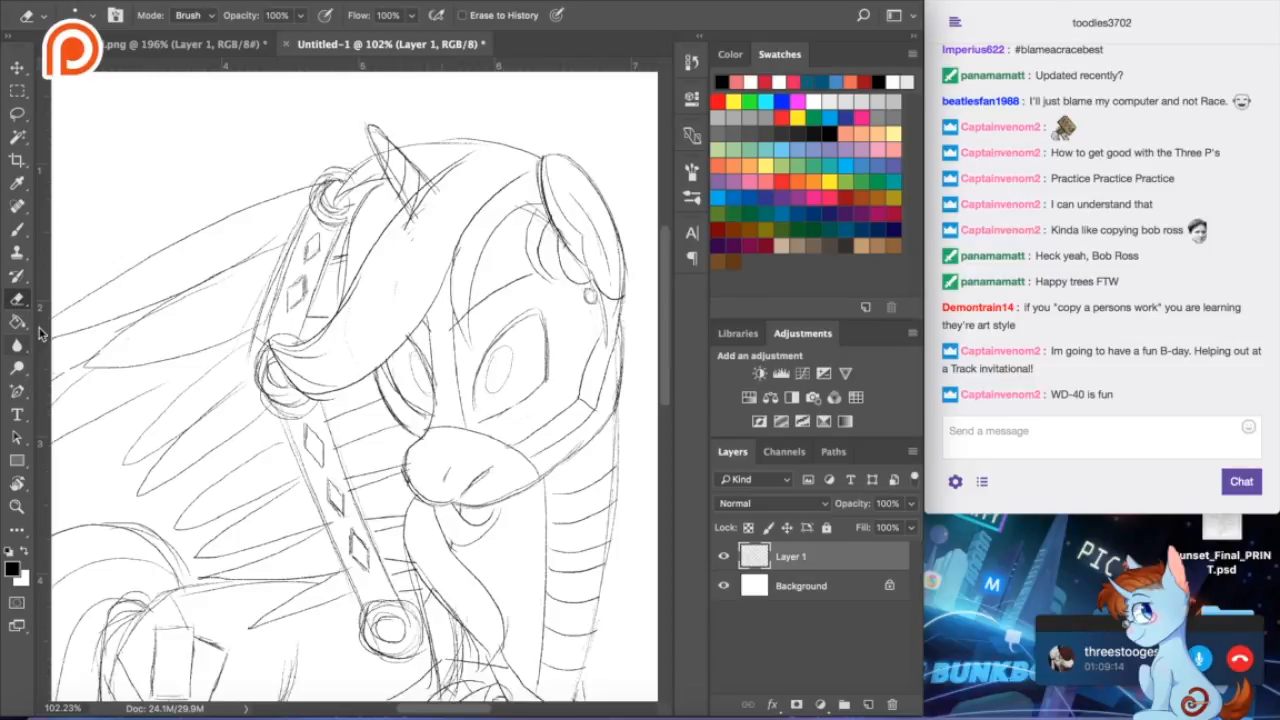
{"action": "key", "text": "bracketright"}
{"action": "key", "text": "bracketright"}
{"action": "key", "text": "bracketright"}
{"action": "key", "text": "bracketright"}
{"action": "mouse_move", "coordinate": [410, 243]}
{"action": "left_mouse_down"}
{"action": "mouse_move", "coordinate": [400, 231]}
{"action": "mouse_move", "coordinate": [445, 182]}
{"action": "left_mouse_up"}
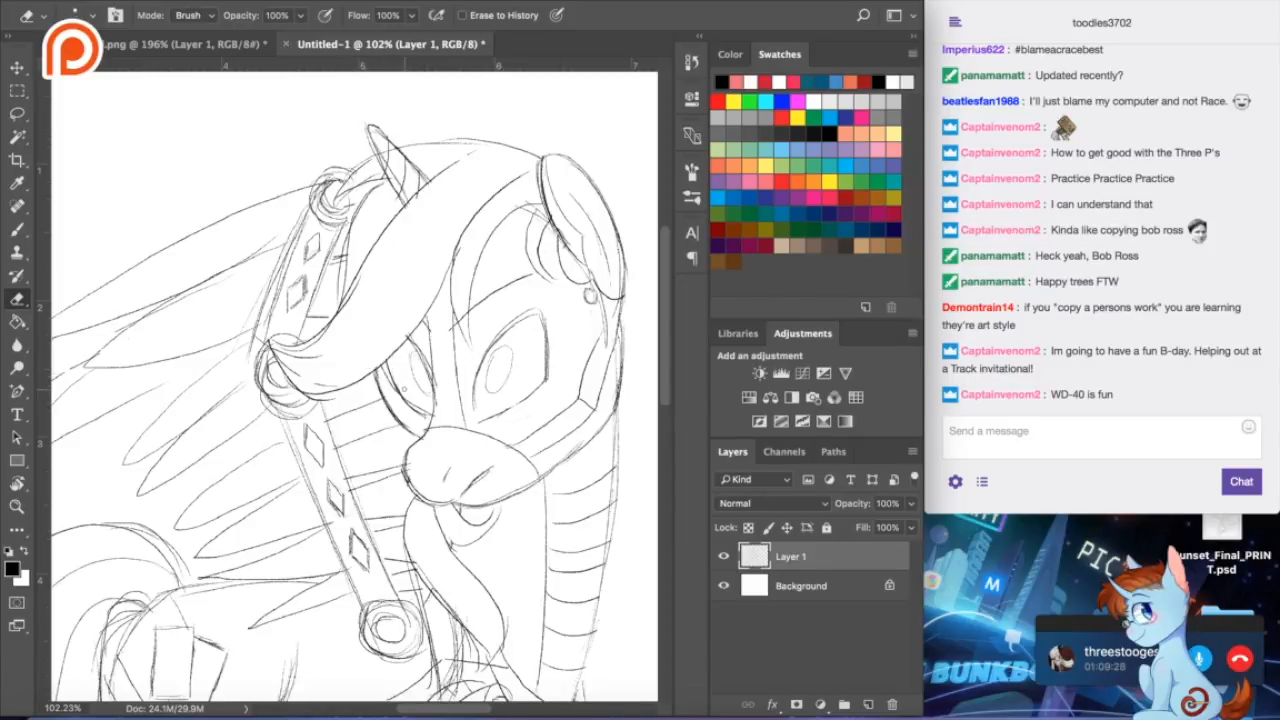
- Create a new layer between Layer 1 and the Background, with dark gray as the foreground color
{"action": "scroll", "coordinate": [393, 364], "scroll_direction": "down", "scroll_amount": 2}
{"action": "scroll", "coordinate": [405, 390], "scroll_direction": "down", "scroll_amount": 2}
{"action": "scroll", "coordinate": [405, 390], "scroll_direction": "down", "scroll_amount": 5}
{"action": "scroll", "coordinate": [405, 457], "scroll_direction": "up", "scroll_amount": 1}
{"action": "scroll", "coordinate": [355, 360], "scroll_direction": "up", "scroll_amount": 4}
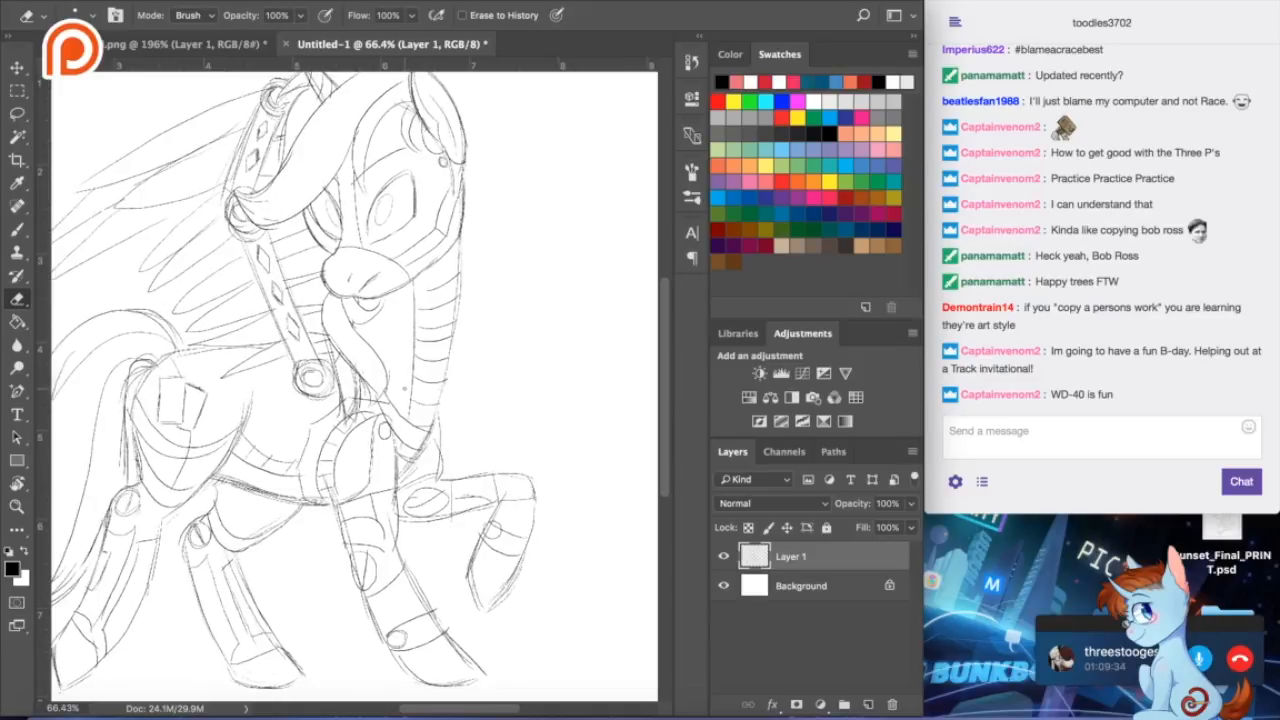
{"action": "scroll", "coordinate": [404, 388], "scroll_direction": "left", "scroll_amount": 5}
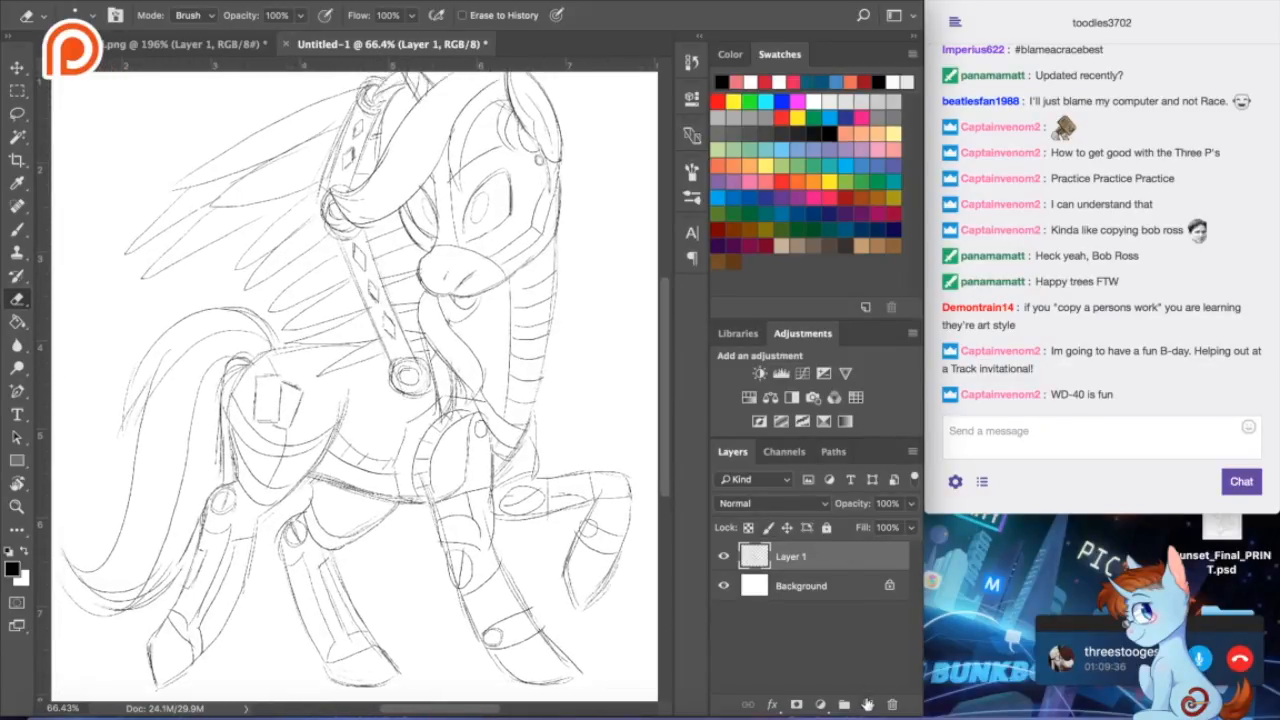
{"action": "left_click", "coordinate": [868, 703]}
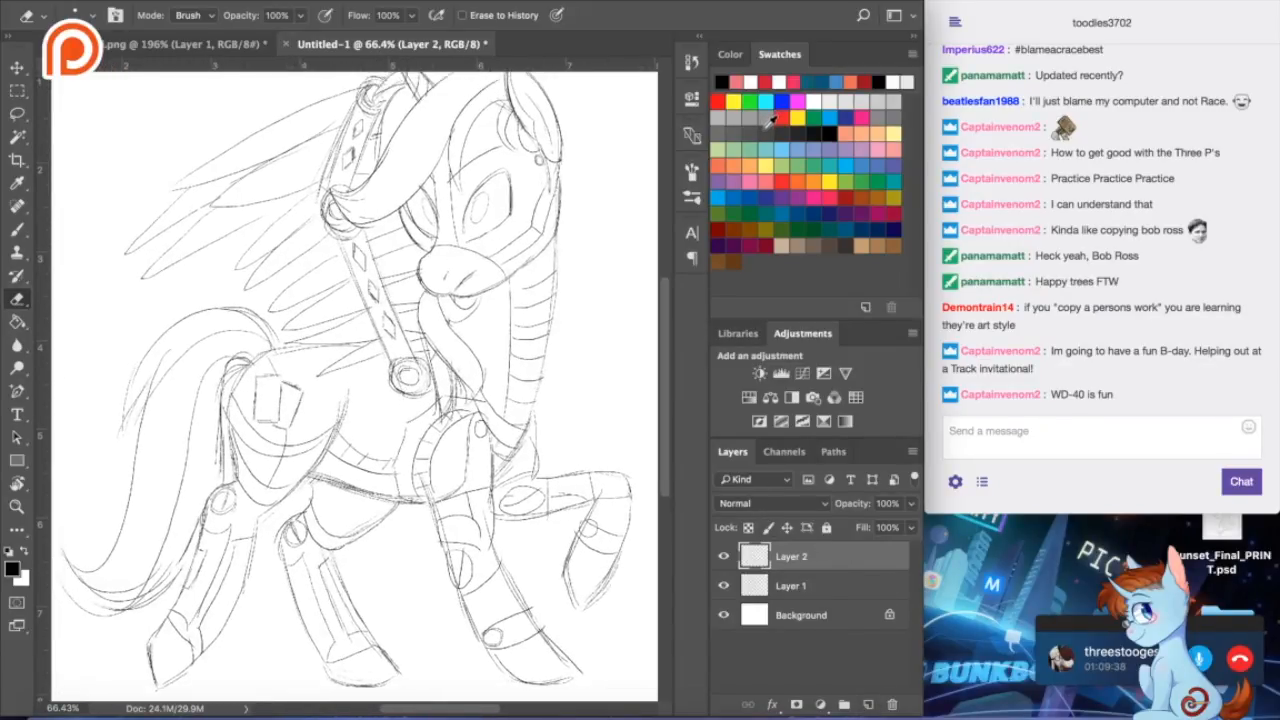
{"action": "left_click_drag", "start_coordinate": [846, 568], "coordinate": [843, 612]}
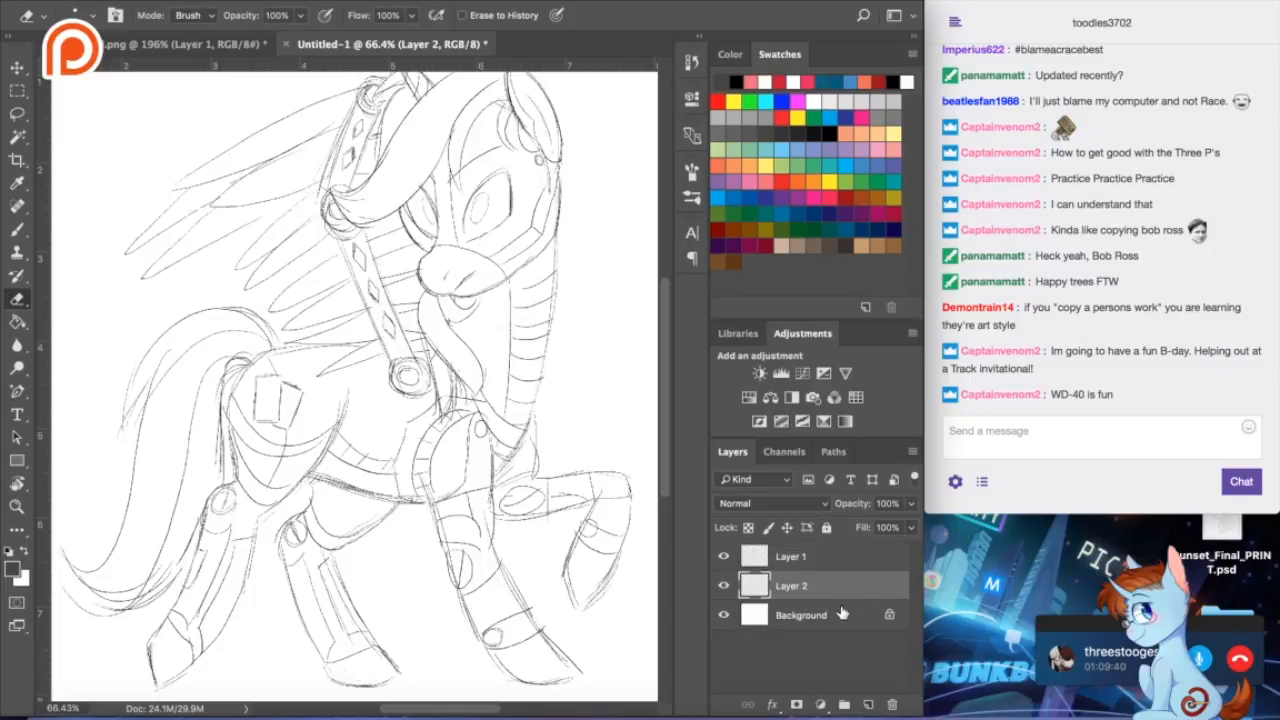
- Try dark gray brush shading beside the horn on Layer 2 with the layer opacity at 36%, and undo it
{"action": "left_click", "coordinate": [18, 230]}
{"action": "left_click_drag", "start_coordinate": [328, 115], "coordinate": [360, 197]}
{"action": "scroll", "coordinate": [357, 206], "scroll_direction": "up", "scroll_amount": 2}
{"action": "scroll", "coordinate": [355, 207], "scroll_direction": "up", "scroll_amount": 2}
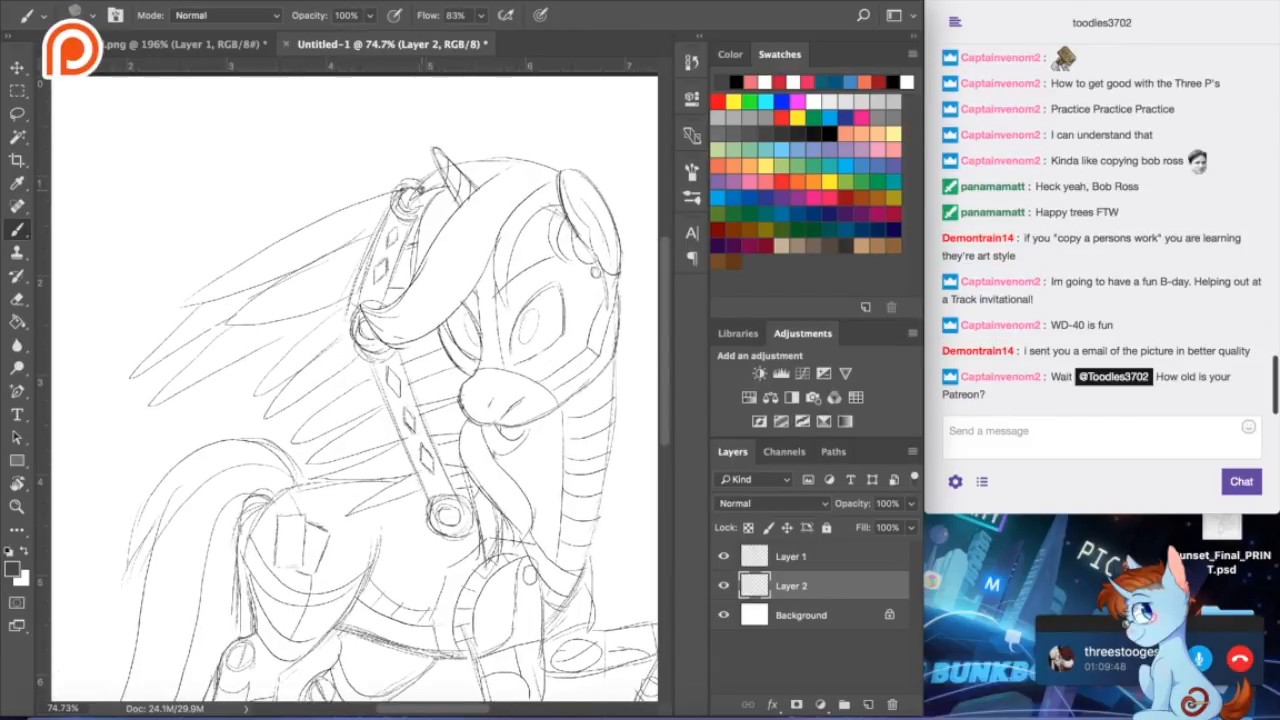
{"action": "left_click_drag", "start_coordinate": [407, 197], "coordinate": [445, 178]}
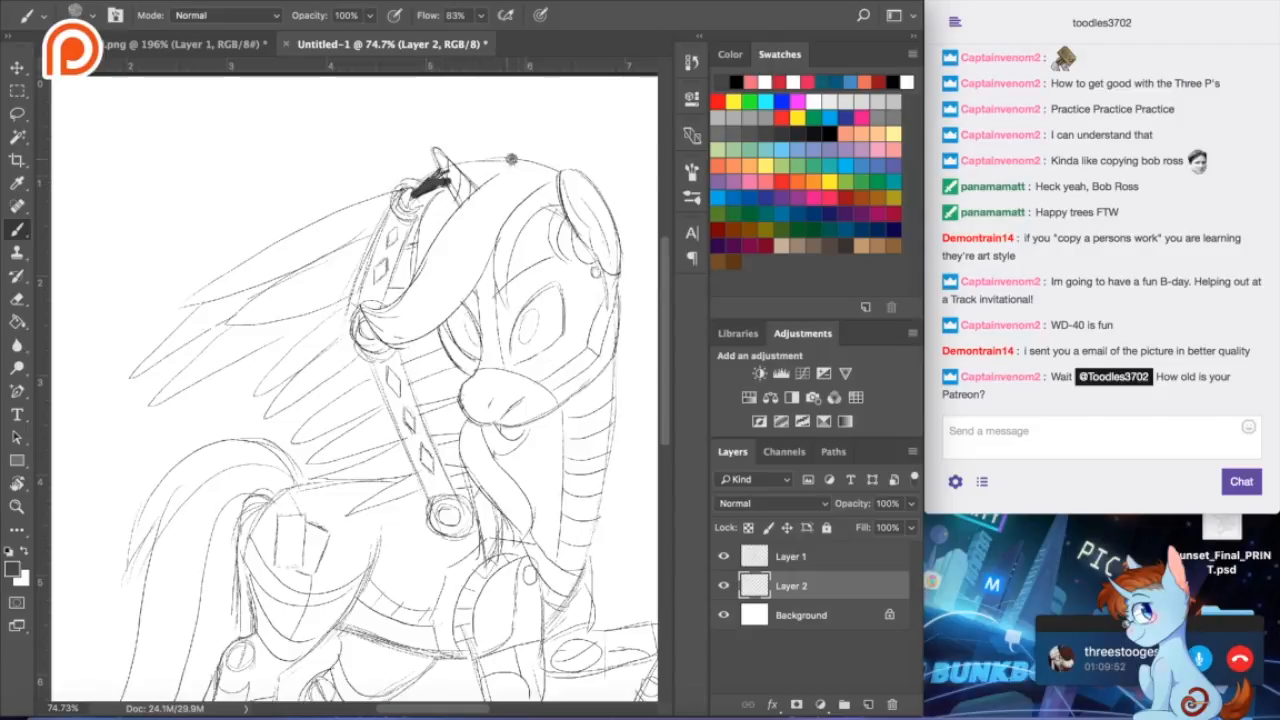
{"action": "left_click_drag", "start_coordinate": [911, 503], "coordinate": [857, 526]}
{"action": "left_click", "coordinate": [411, 197]}
{"action": "left_click_drag", "start_coordinate": [424, 181], "coordinate": [445, 178]}
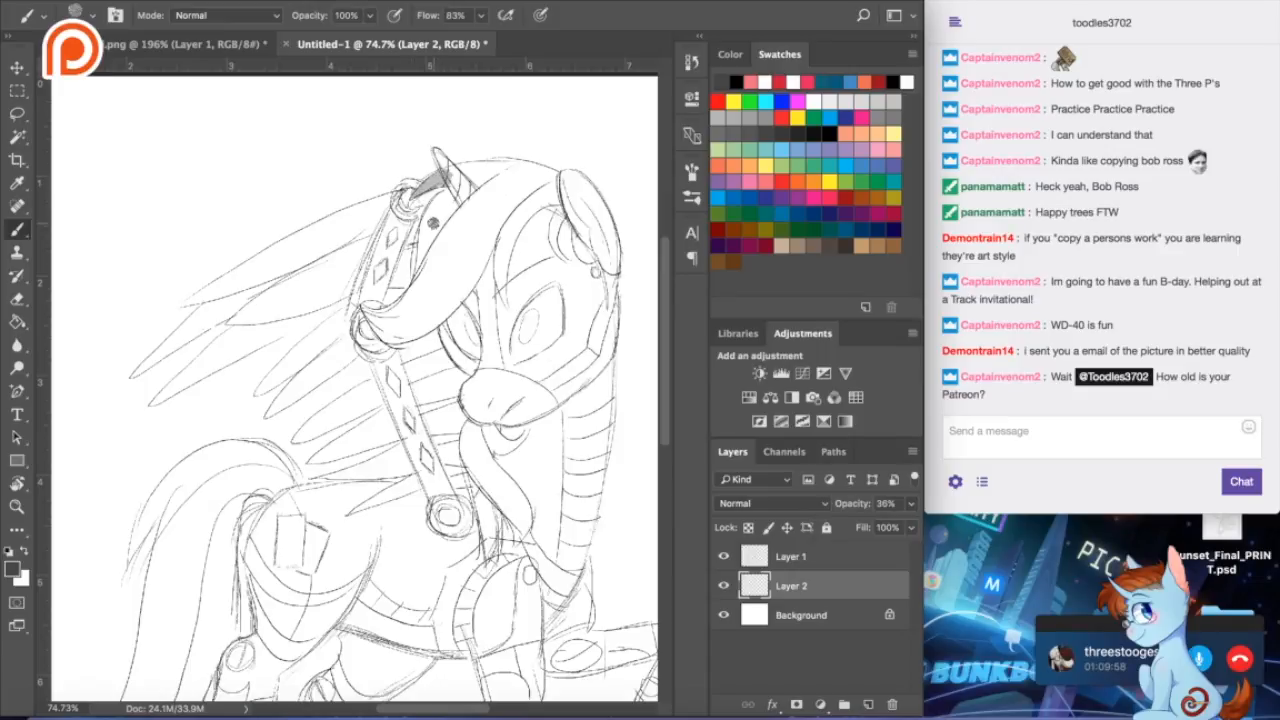
{"action": "key", "text": "alt+super+z"}
{"action": "key", "text": "alt+super+z"}
{"action": "key", "text": "alt+super+z"}
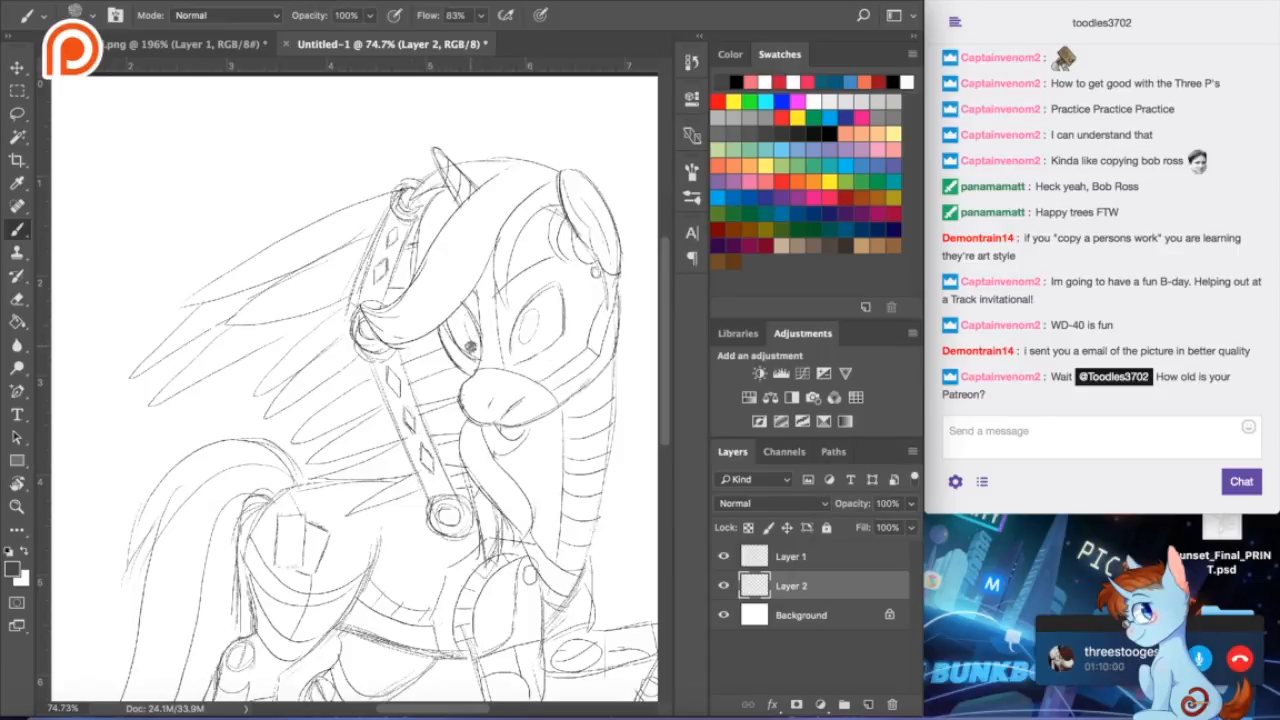
- Make a wide, flat elliptical selection around the ground area beneath the pony's standing hooves
{"action": "scroll", "coordinate": [472, 347], "scroll_direction": "down", "scroll_amount": 1}
{"action": "scroll", "coordinate": [472, 347], "scroll_direction": "down", "scroll_amount": 5}
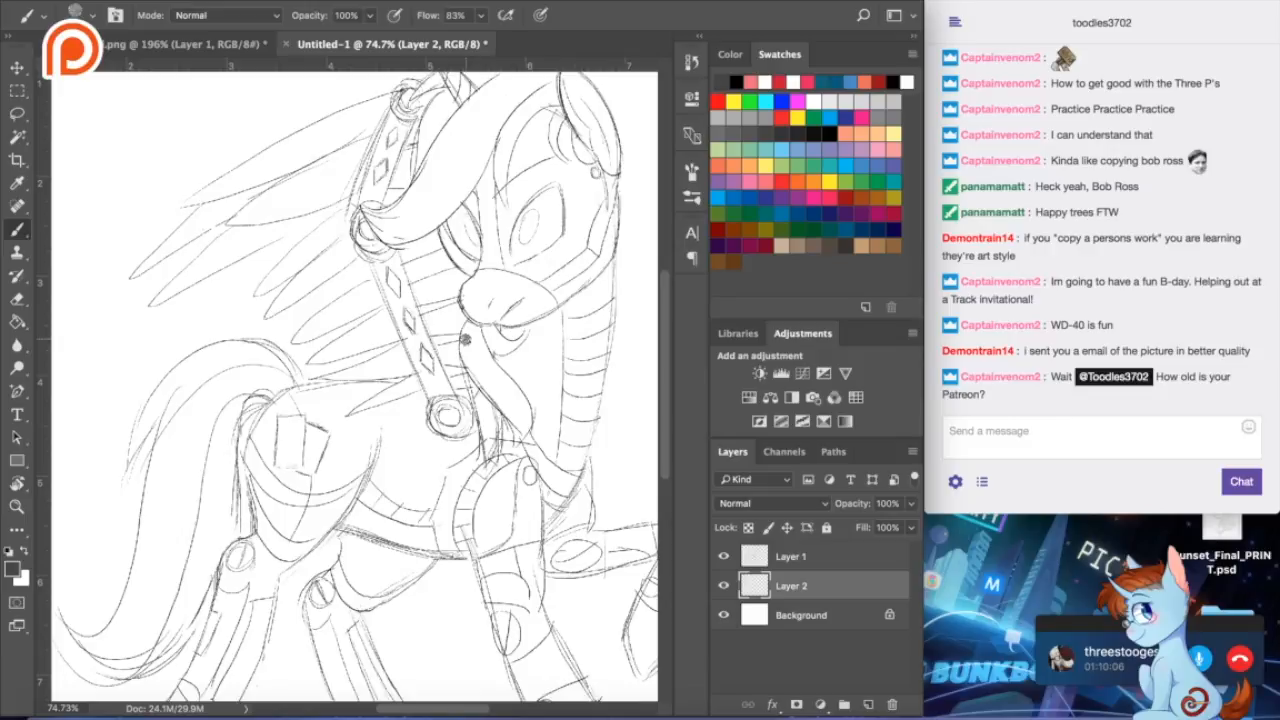
{"action": "scroll", "coordinate": [465, 340], "scroll_direction": "down", "scroll_amount": 3}
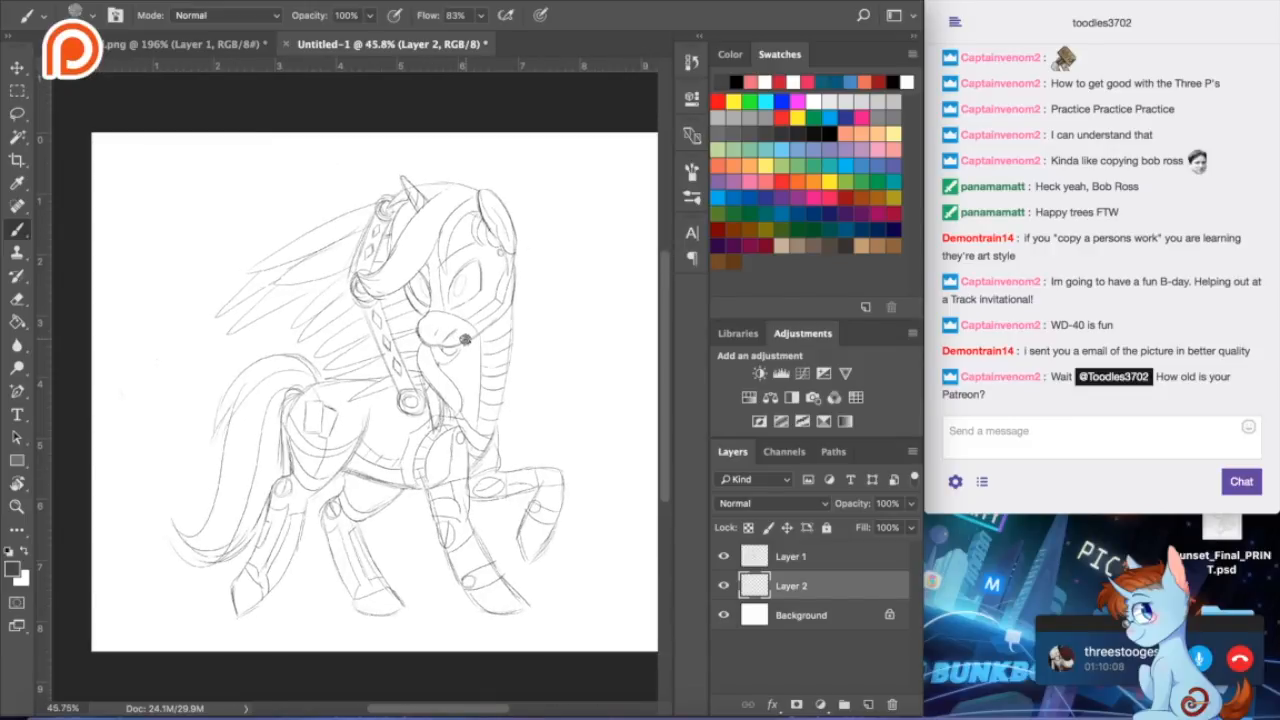
{"action": "scroll", "coordinate": [465, 340], "scroll_direction": "right", "scroll_amount": 2}
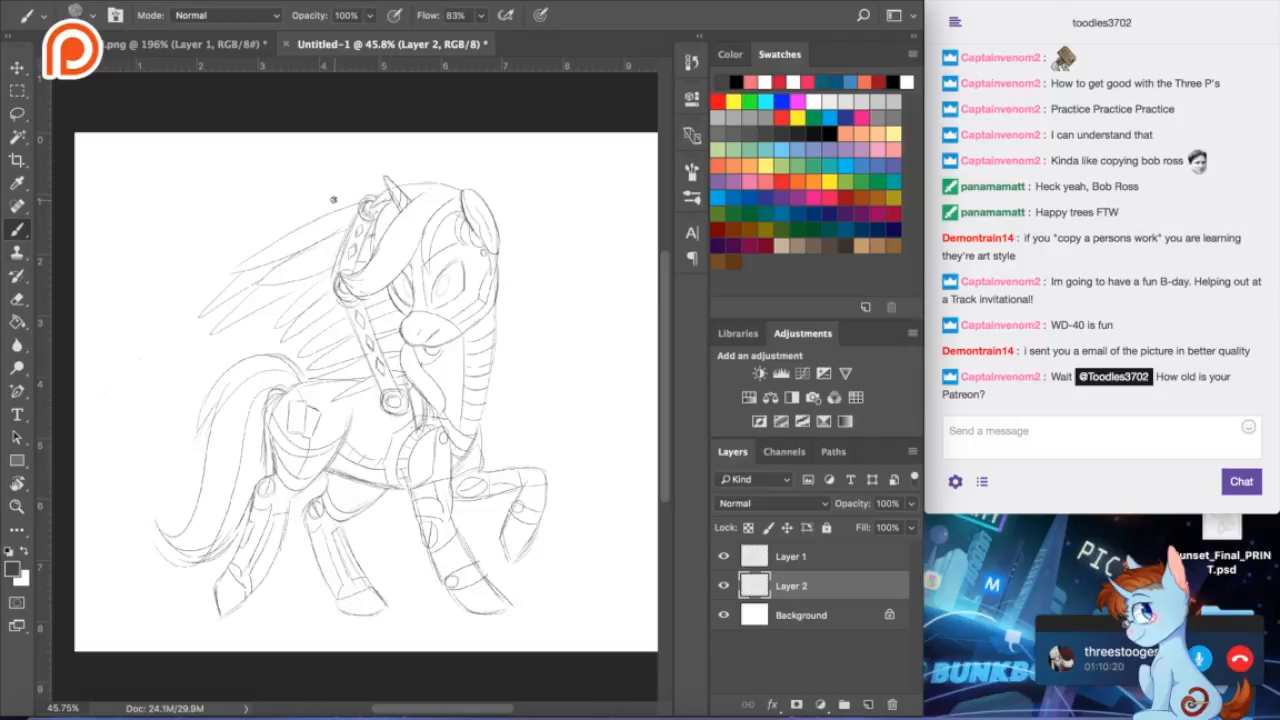
{"action": "scroll", "coordinate": [270, 112], "scroll_direction": "up", "scroll_amount": 2}
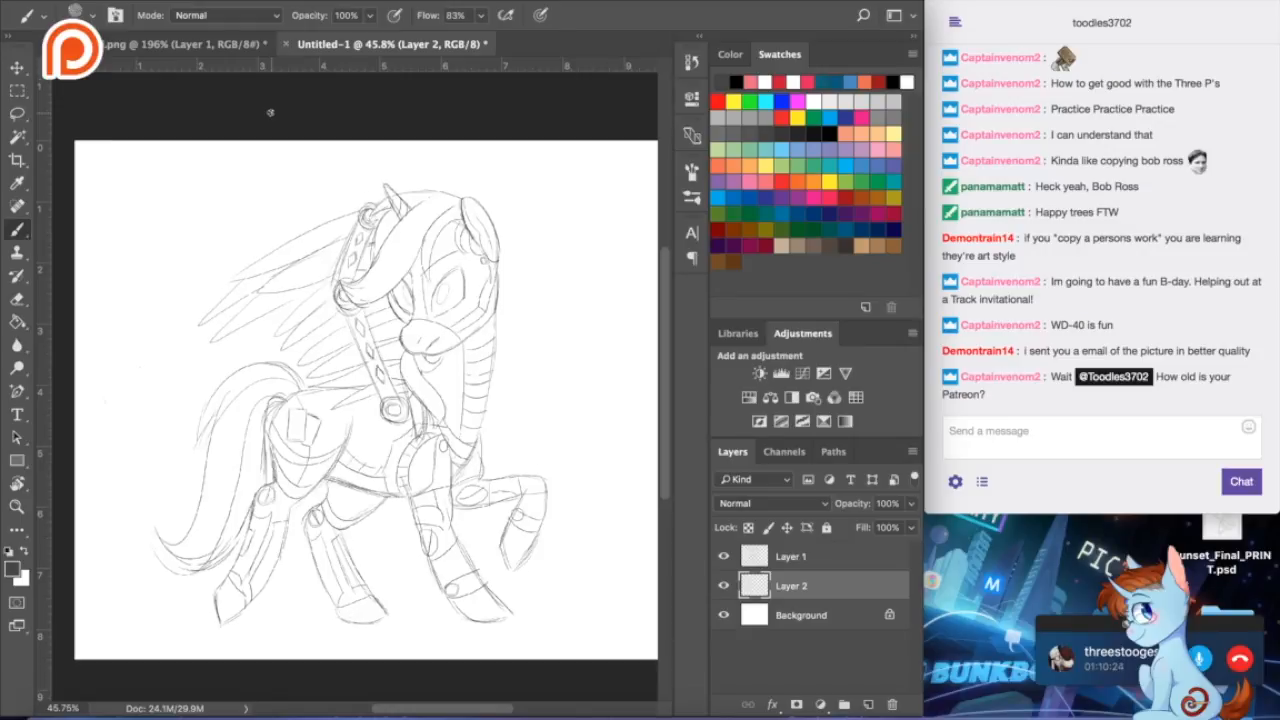
{"action": "left_click", "coordinate": [822, 562]}
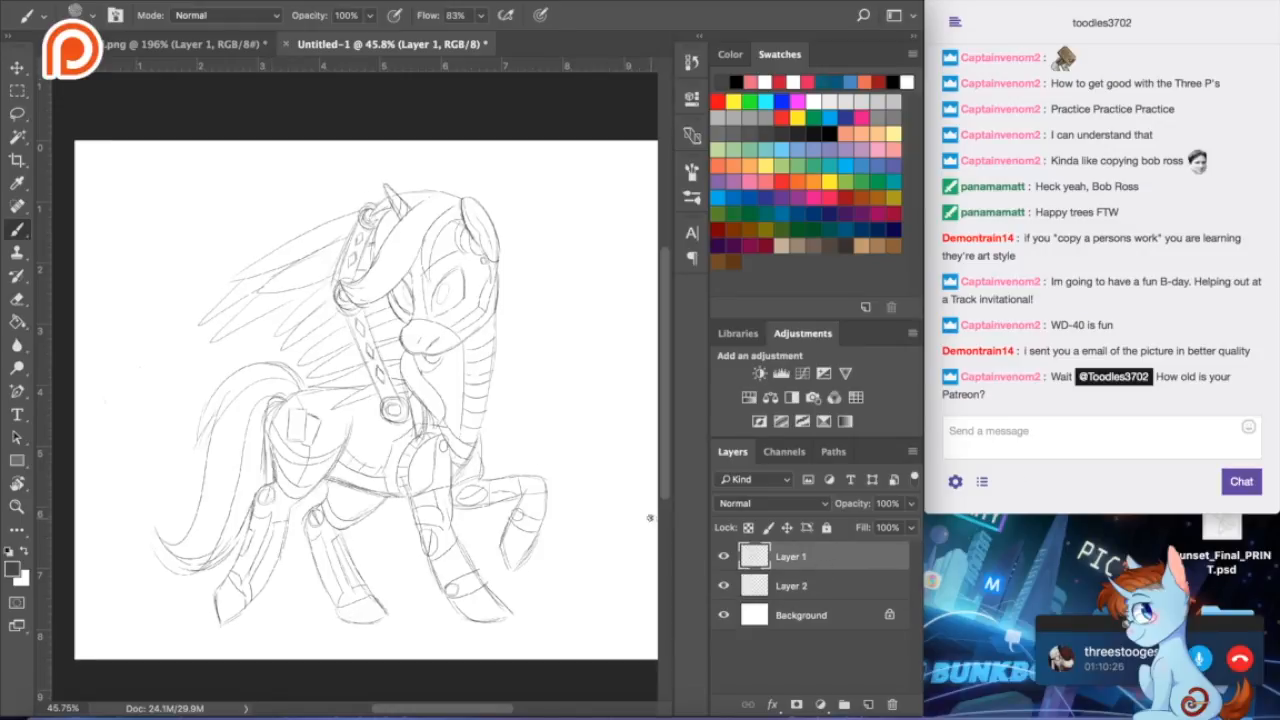
{"action": "left_click_drag", "start_coordinate": [17, 90], "coordinate": [56, 106]}
{"action": "left_click_drag", "start_coordinate": [150, 588], "coordinate": [497, 633]}
- Fill the elliptical selection with dark gray on Layer 2 as a ground shadow, undoing any fill made on Layer 1
{"action": "left_click", "coordinate": [17, 322]}
{"action": "left_click", "coordinate": [224, 612]}
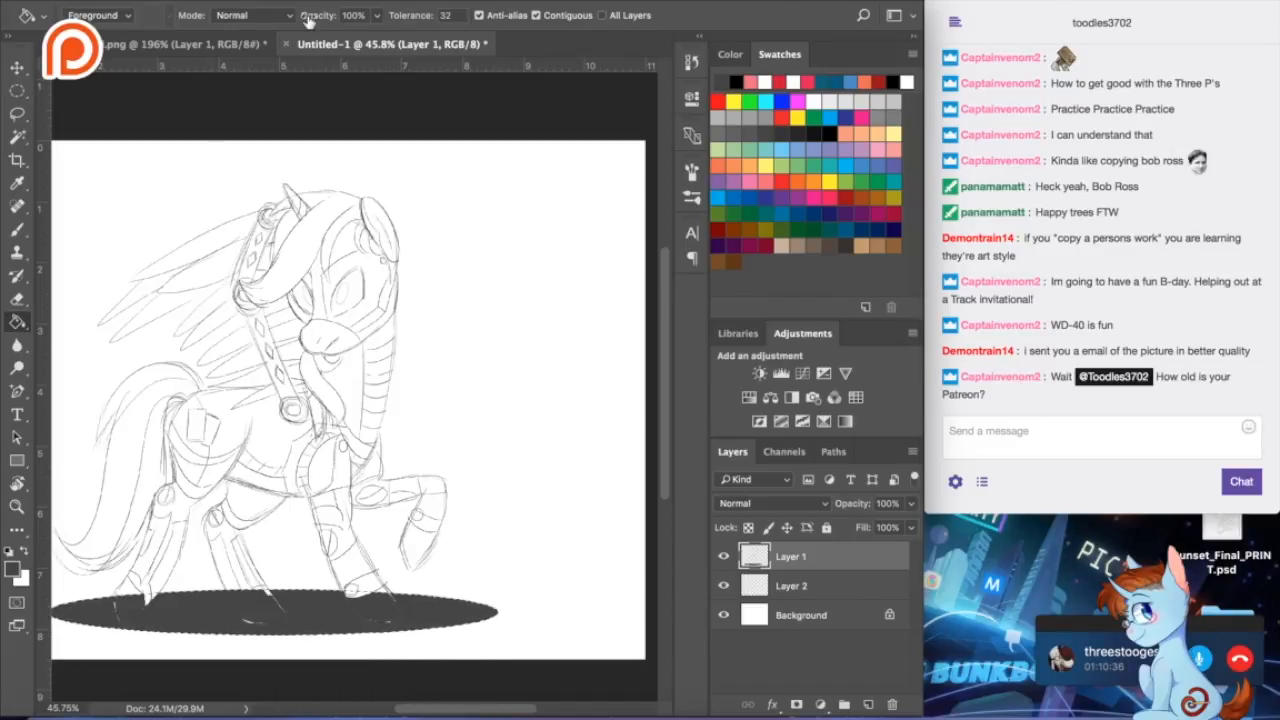
{"action": "key", "text": "ctrl+z"}
{"action": "left_click", "coordinate": [840, 587]}
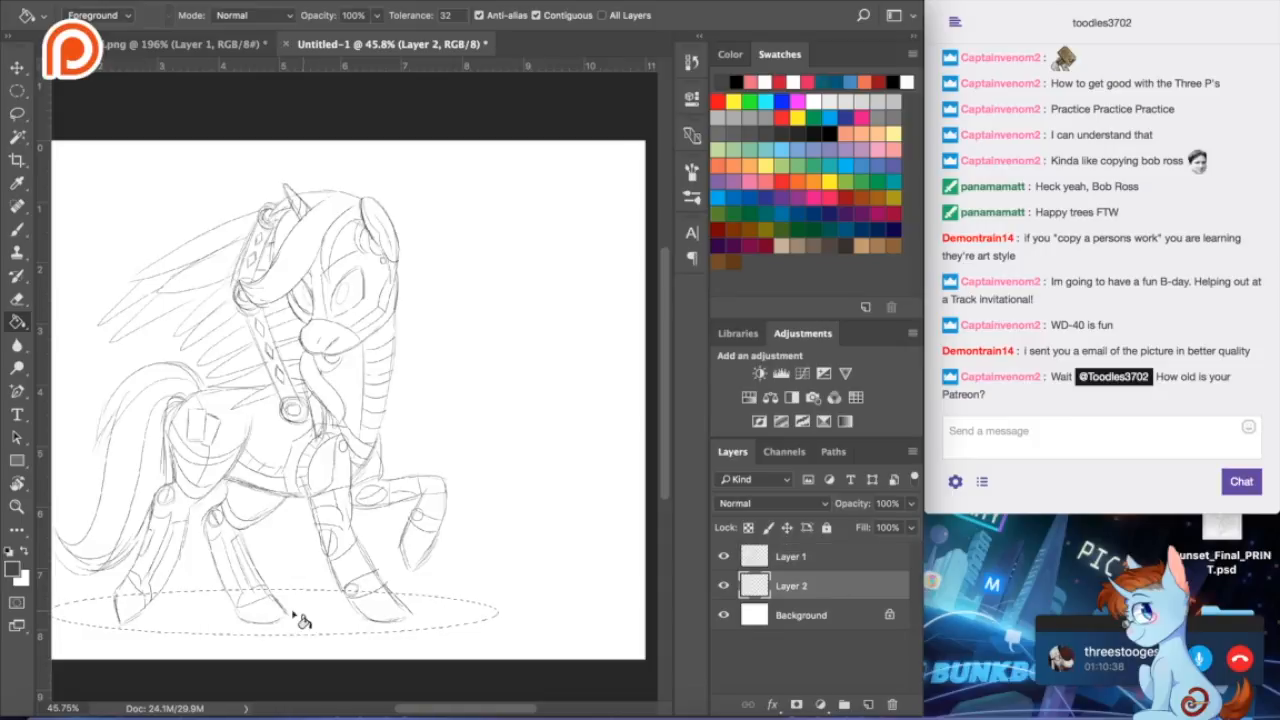
{"action": "left_click", "coordinate": [312, 622]}
- Deselect the ellipse and set Layer 2's opacity to 42%
{"action": "left_click", "coordinate": [390, 2]}
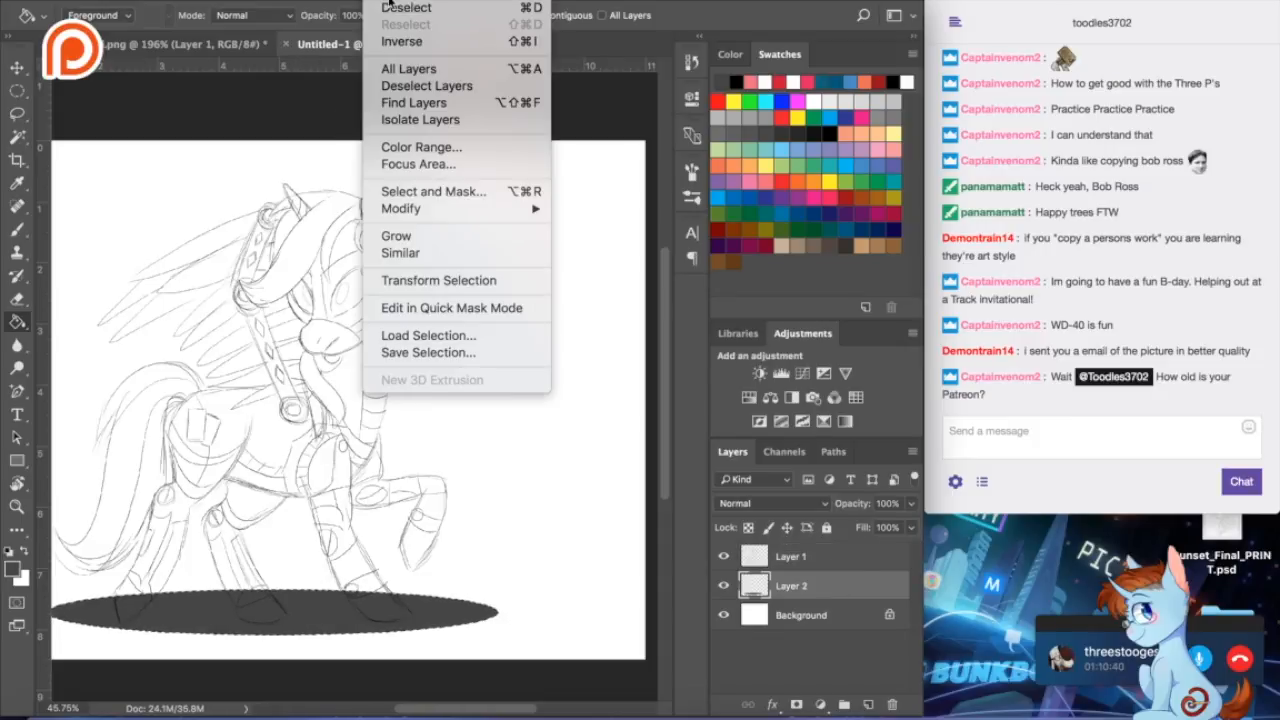
{"action": "left_click", "coordinate": [392, 9]}
{"action": "left_click", "coordinate": [909, 504]}
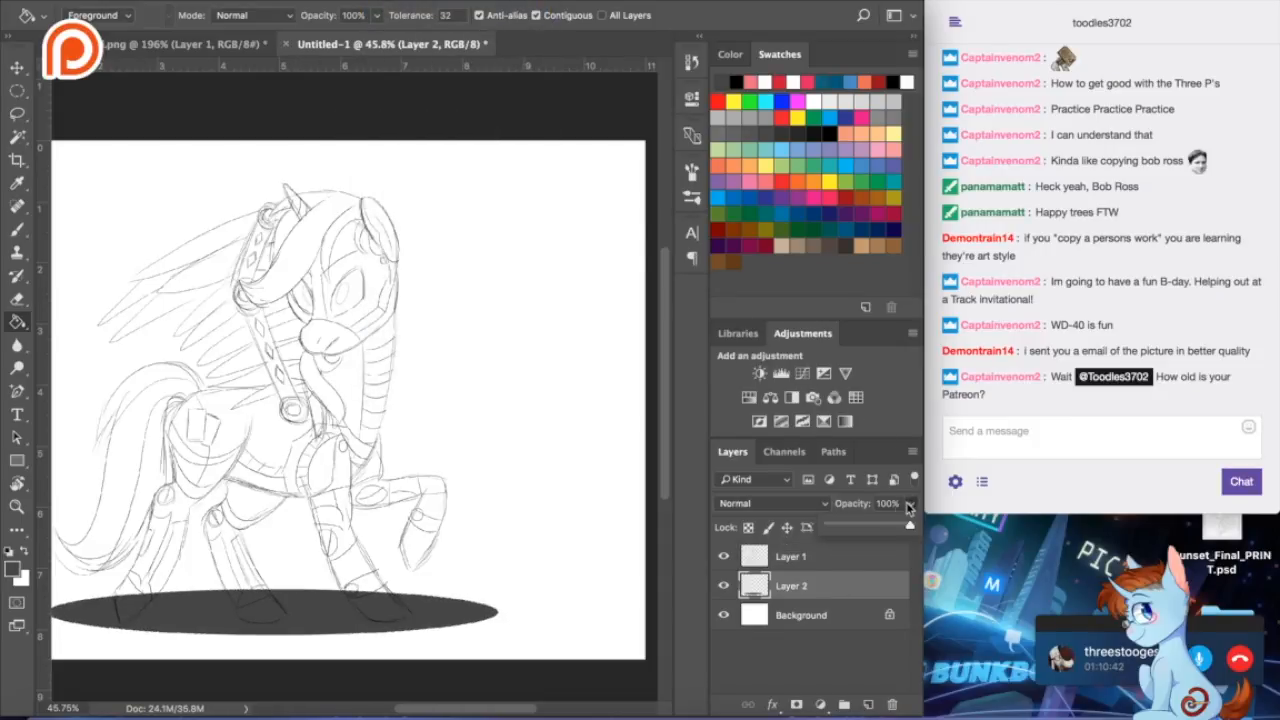
{"action": "left_click", "coordinate": [865, 527]}
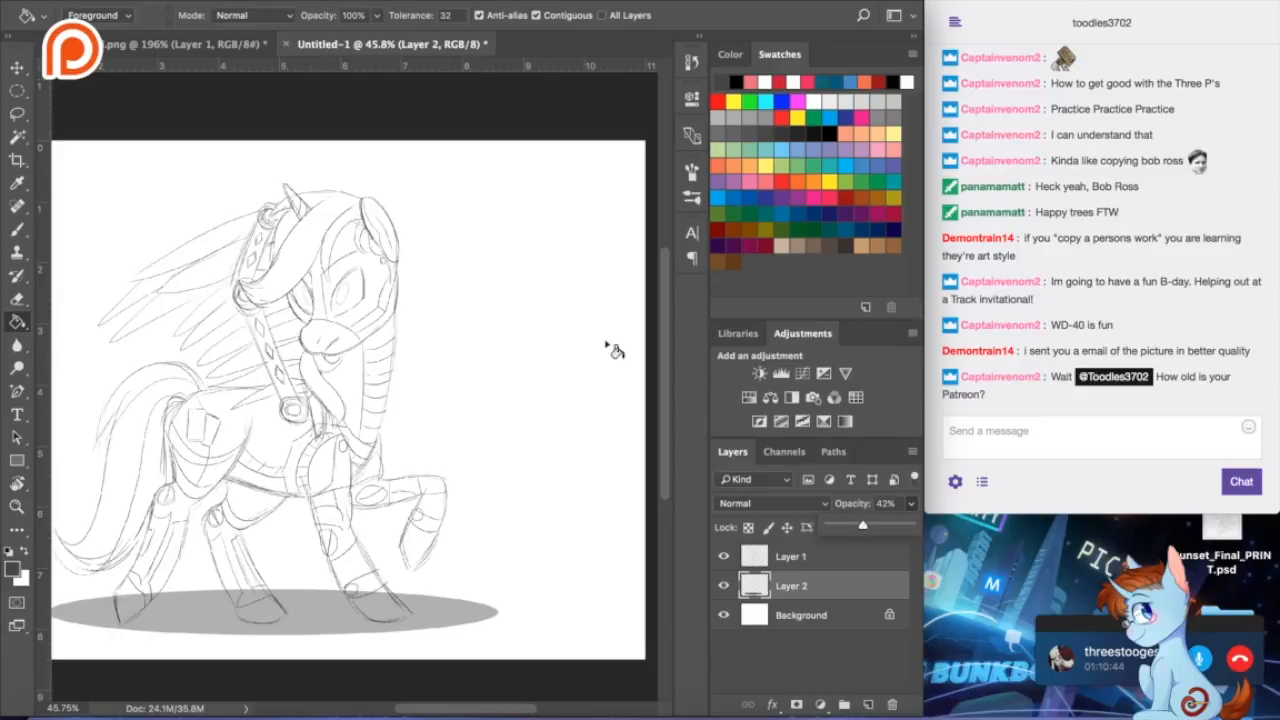
- Erase the ground shadow from inside the outlines of the three standing hooves on Layer 2
{"action": "left_click", "coordinate": [17, 298]}
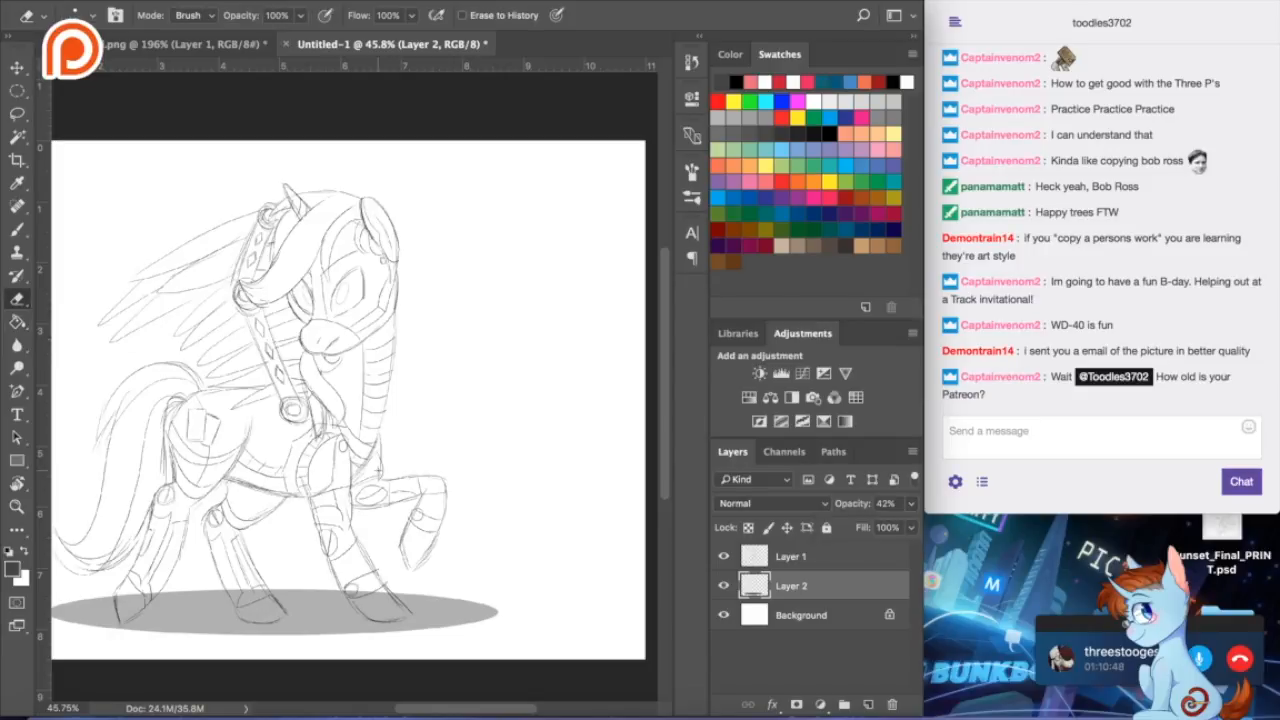
{"action": "scroll", "coordinate": [138, 551], "scroll_direction": "down", "scroll_amount": 3}
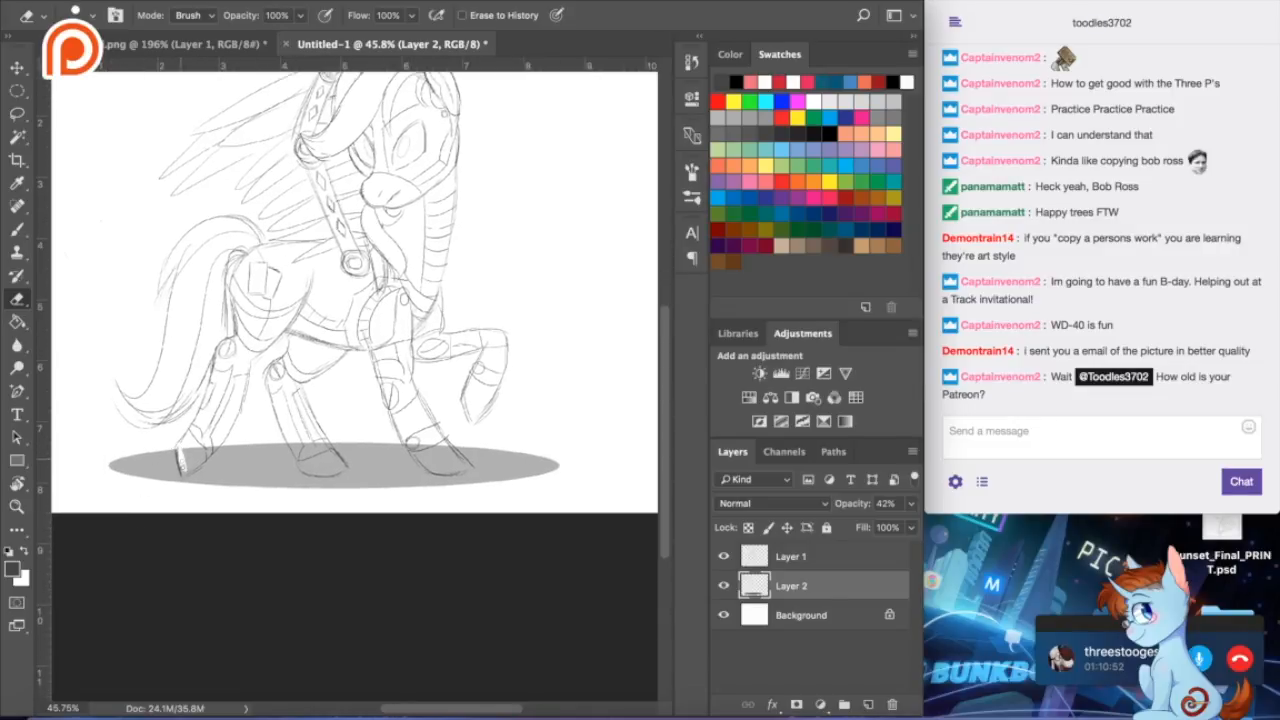
{"action": "left_click_drag", "start_coordinate": [182, 474], "coordinate": [196, 465]}
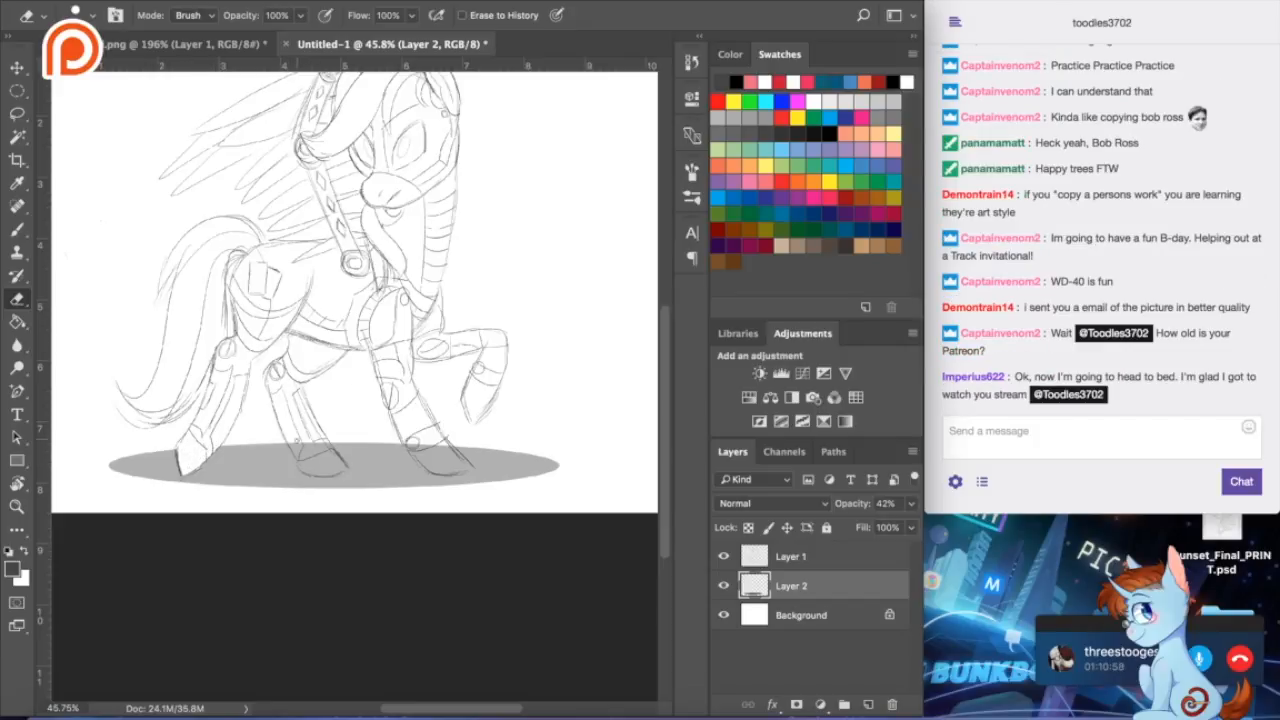
{"action": "left_click_drag", "start_coordinate": [297, 450], "coordinate": [332, 452]}
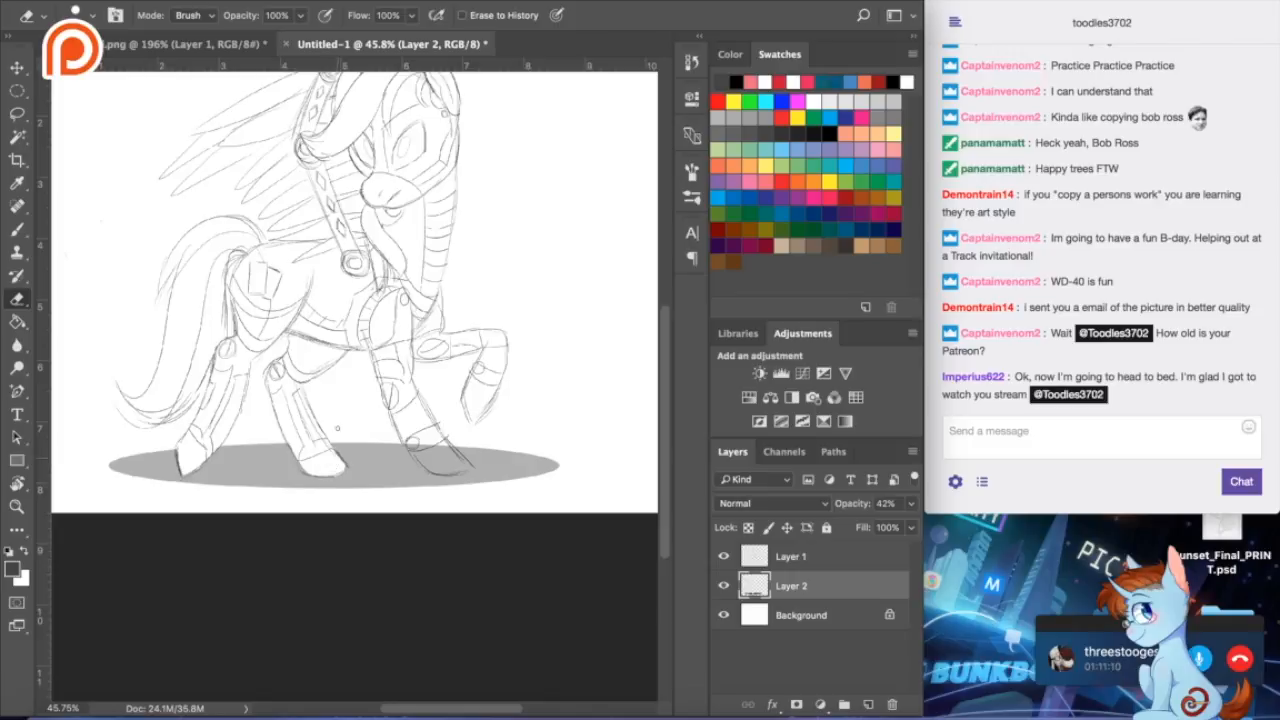
{"action": "mouse_move", "coordinate": [416, 441]}
{"action": "left_mouse_down"}
{"action": "mouse_move", "coordinate": [432, 464]}
{"action": "mouse_move", "coordinate": [463, 463]}
{"action": "left_mouse_up"}
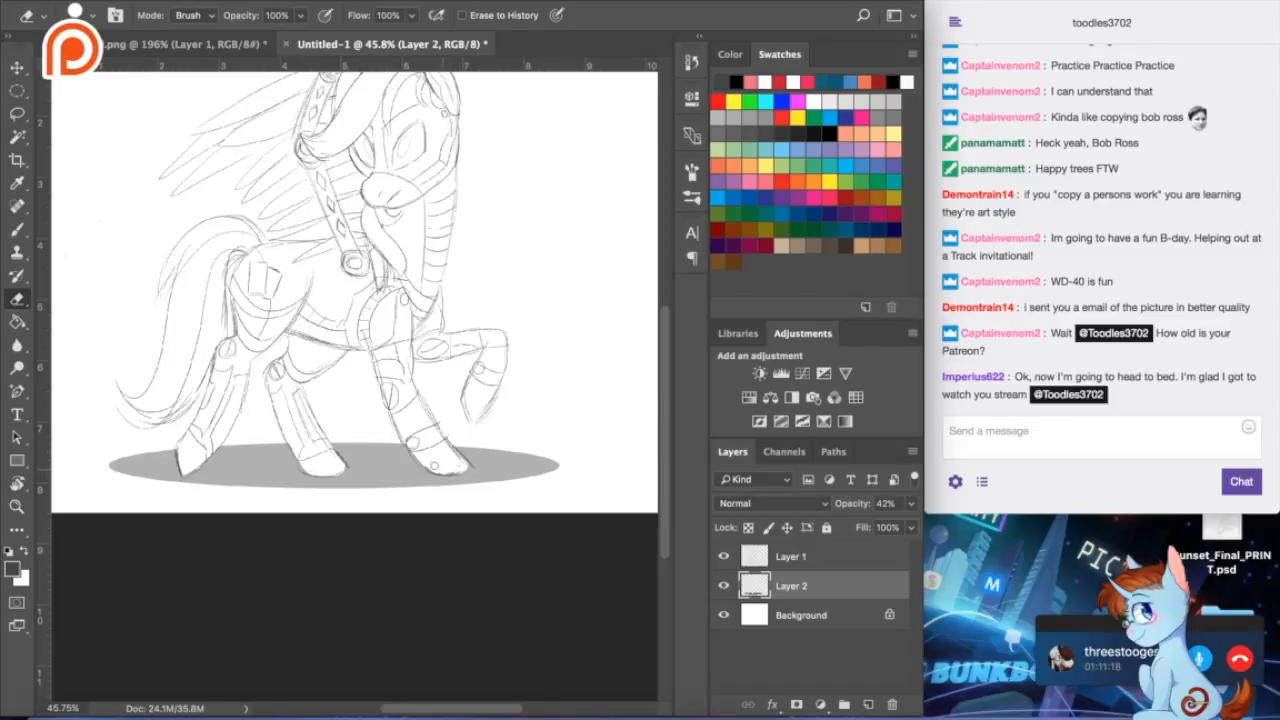
{"action": "left_click_drag", "start_coordinate": [431, 466], "coordinate": [466, 467]}
- Reduce the shadow layer's opacity to 18%
{"action": "scroll", "coordinate": [355, 300], "scroll_direction": "up", "scroll_amount": 3}
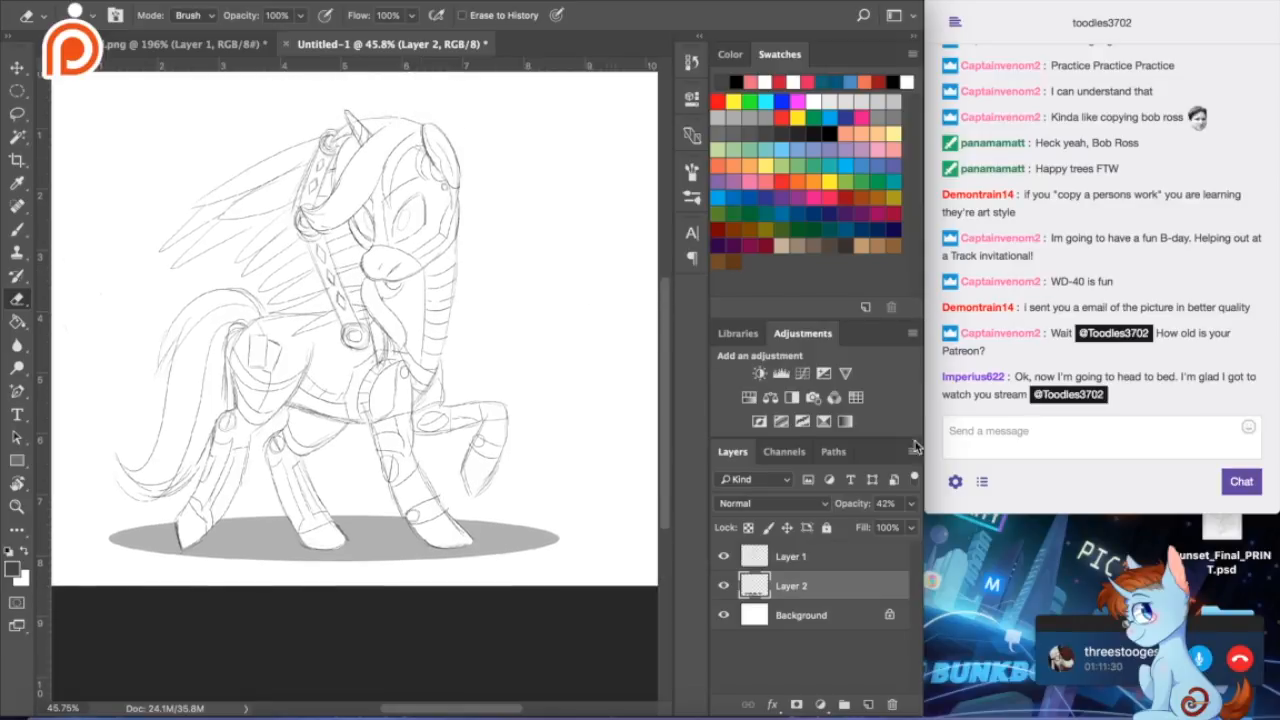
{"action": "left_click", "coordinate": [911, 503]}
{"action": "left_click", "coordinate": [844, 529]}
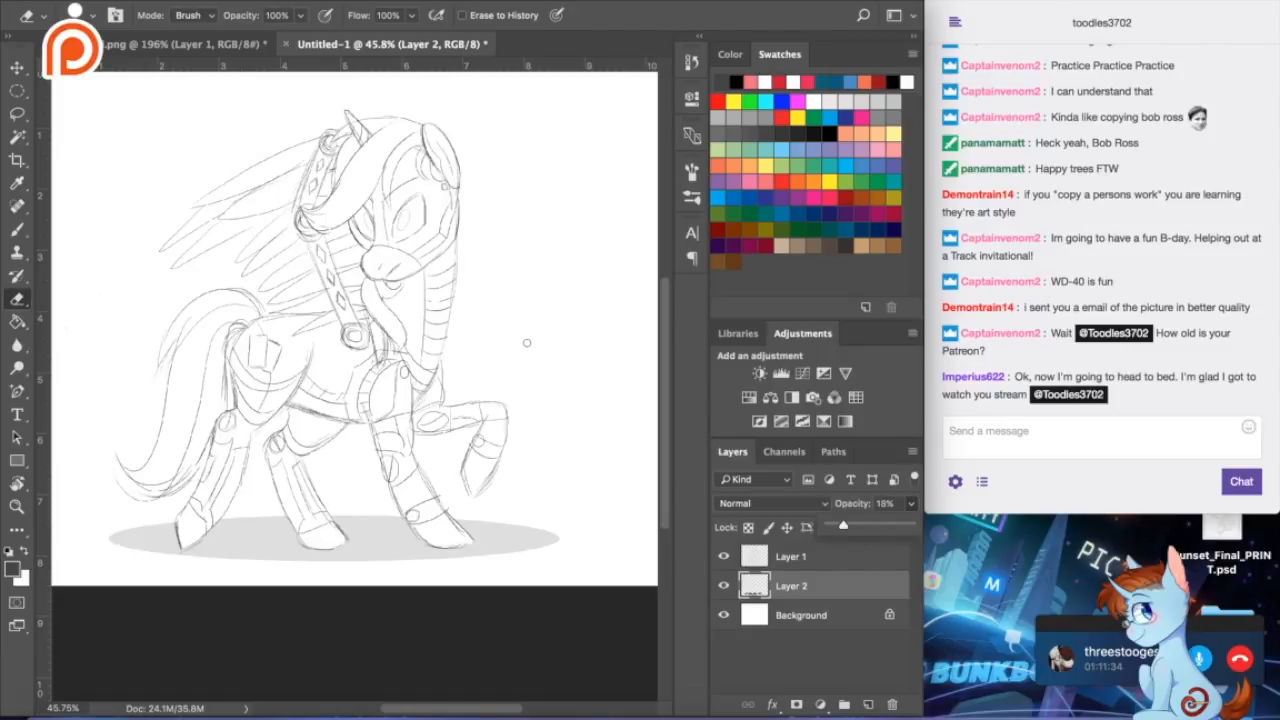
{"action": "left_click", "coordinate": [17, 252]}
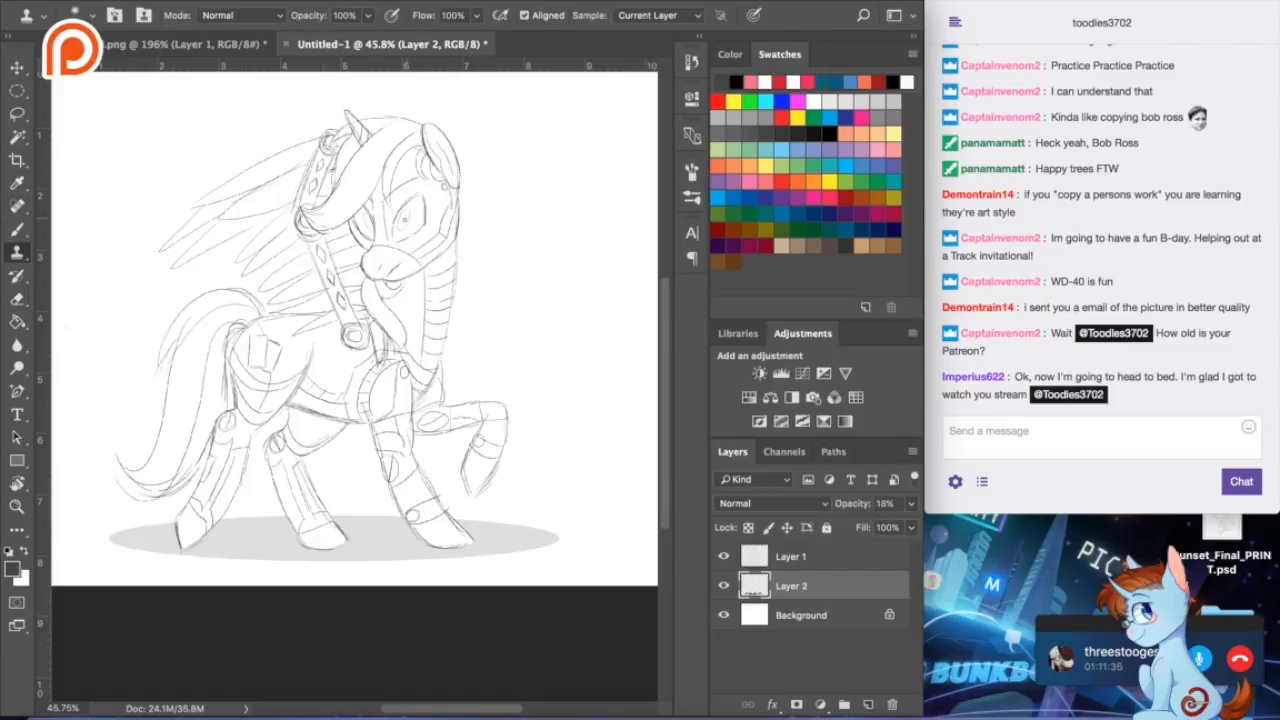
{"action": "left_click", "coordinate": [405, 218]}
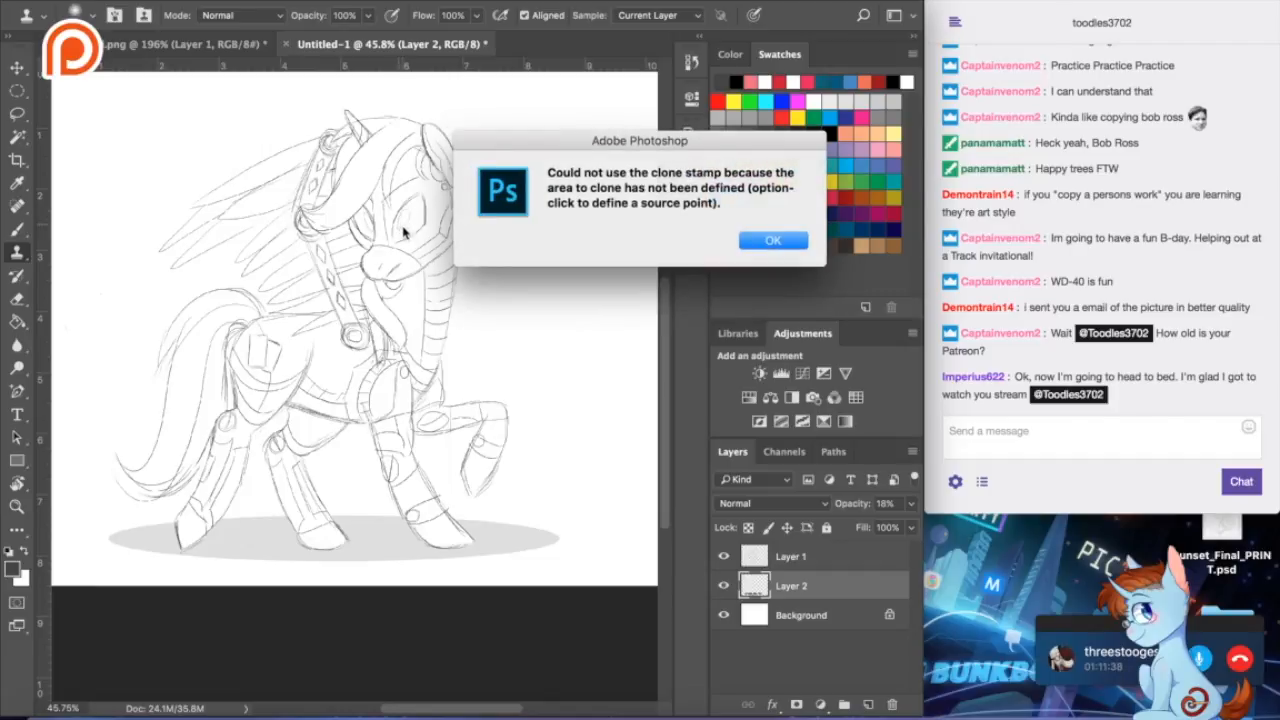
{"action": "left_click", "coordinate": [752, 240]}
{"action": "left_click", "coordinate": [792, 612]}
{"action": "left_click", "coordinate": [791, 588]}
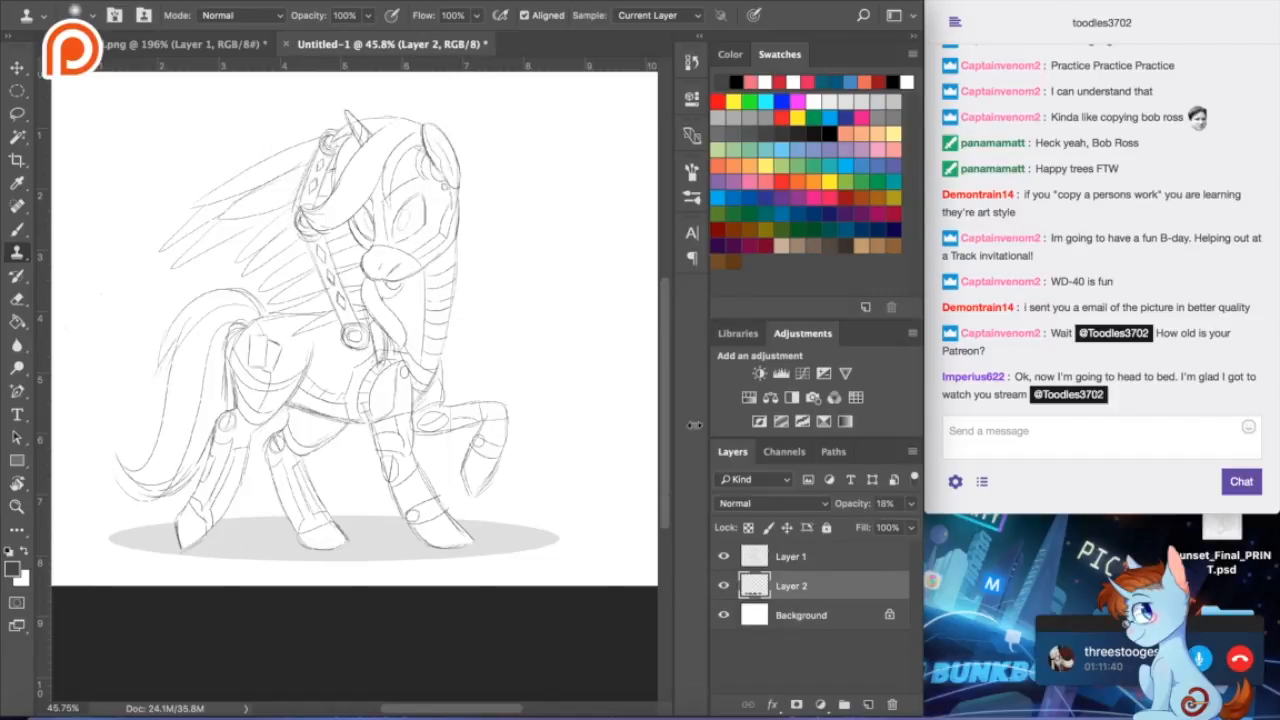
{"action": "left_click", "coordinate": [372, 1]}
{"action": "left_click", "coordinate": [259, 163]}
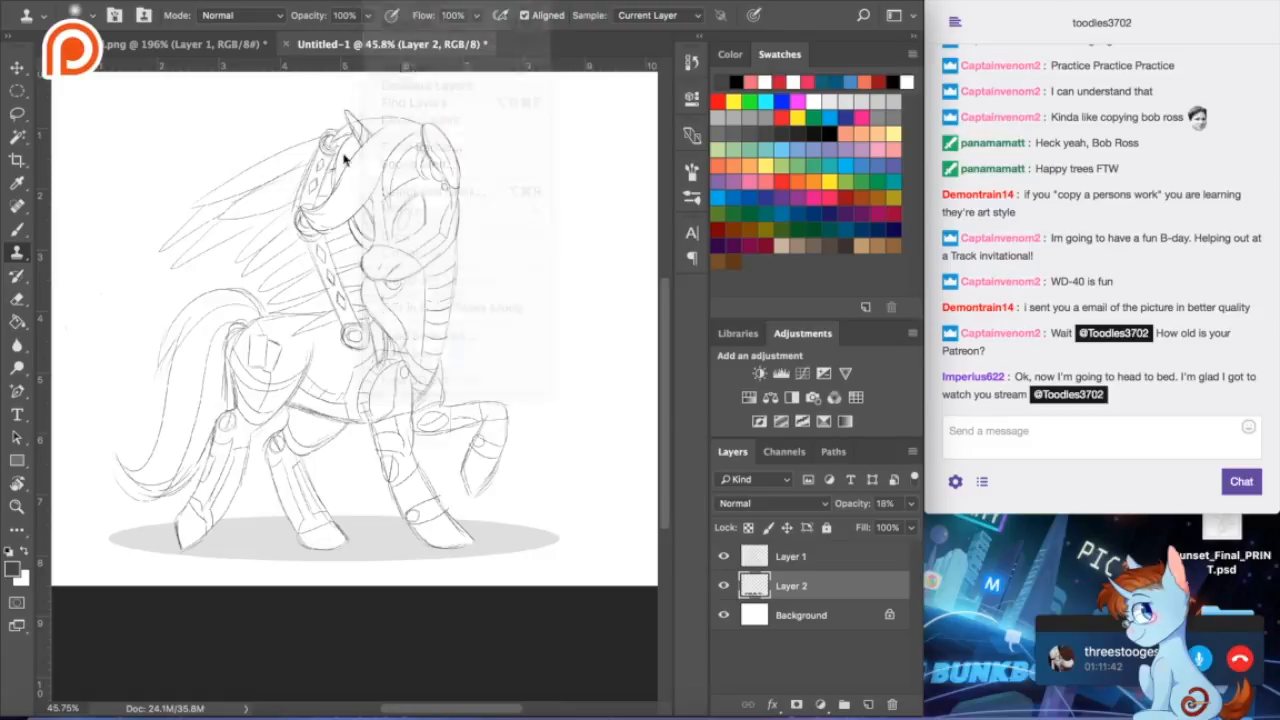
- Shade the pony's larger near eye dark gray with the Brush on Layer 2 and erase an oval highlight from it
{"action": "left_click", "coordinate": [405, 234]}
{"action": "left_click", "coordinate": [758, 245]}
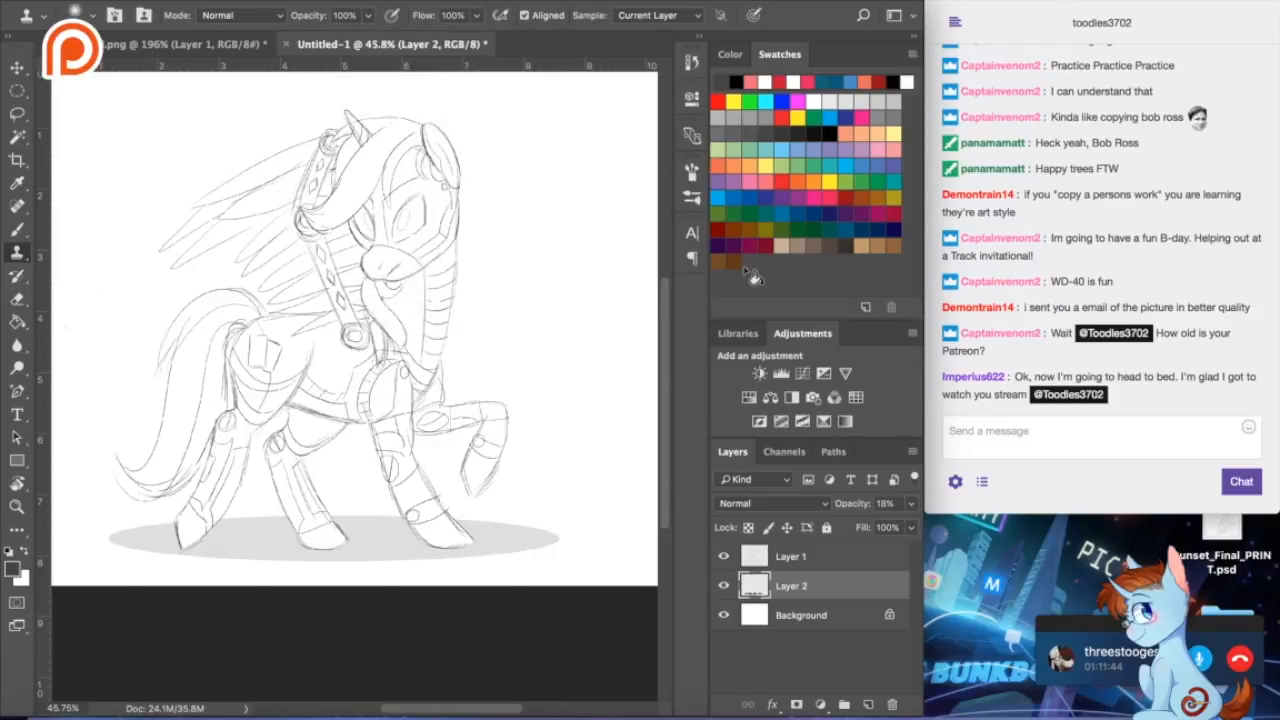
{"action": "scroll", "coordinate": [432, 331], "scroll_direction": "up", "scroll_amount": 5}
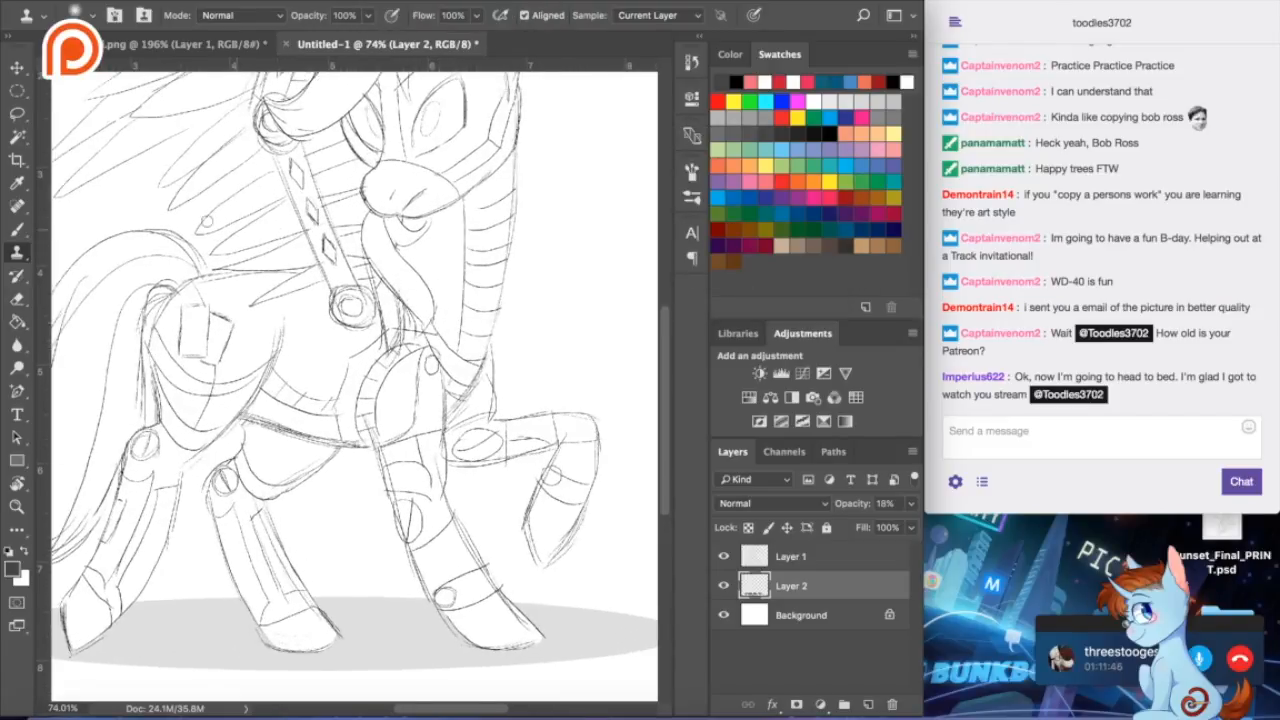
{"action": "left_click", "coordinate": [17, 229]}
{"action": "scroll", "coordinate": [74, 200], "scroll_direction": "up", "scroll_amount": 5}
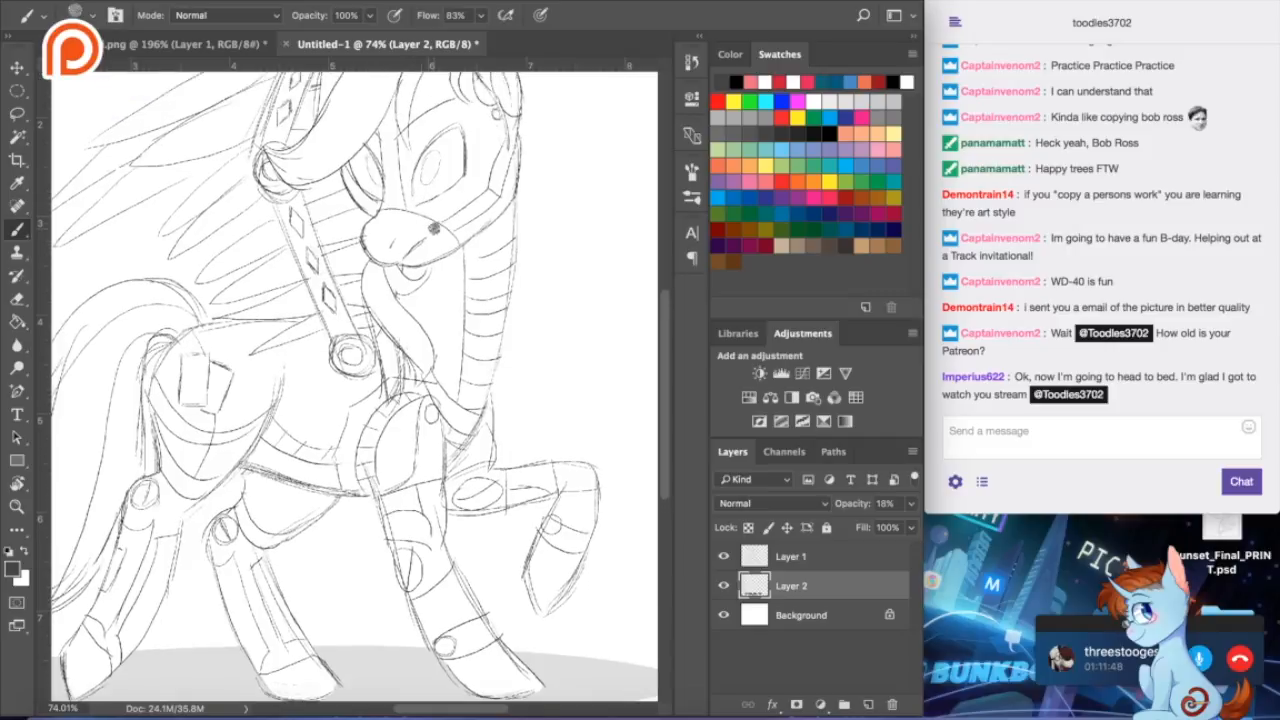
{"action": "mouse_move", "coordinate": [427, 202]}
{"action": "left_mouse_down"}
{"action": "mouse_move", "coordinate": [418, 229]}
{"action": "mouse_move", "coordinate": [445, 235]}
{"action": "mouse_move", "coordinate": [457, 205]}
{"action": "mouse_move", "coordinate": [421, 214]}
{"action": "mouse_move", "coordinate": [443, 215]}
{"action": "mouse_move", "coordinate": [458, 188]}
{"action": "mouse_move", "coordinate": [420, 242]}
{"action": "mouse_move", "coordinate": [437, 186]}
{"action": "left_mouse_up"}
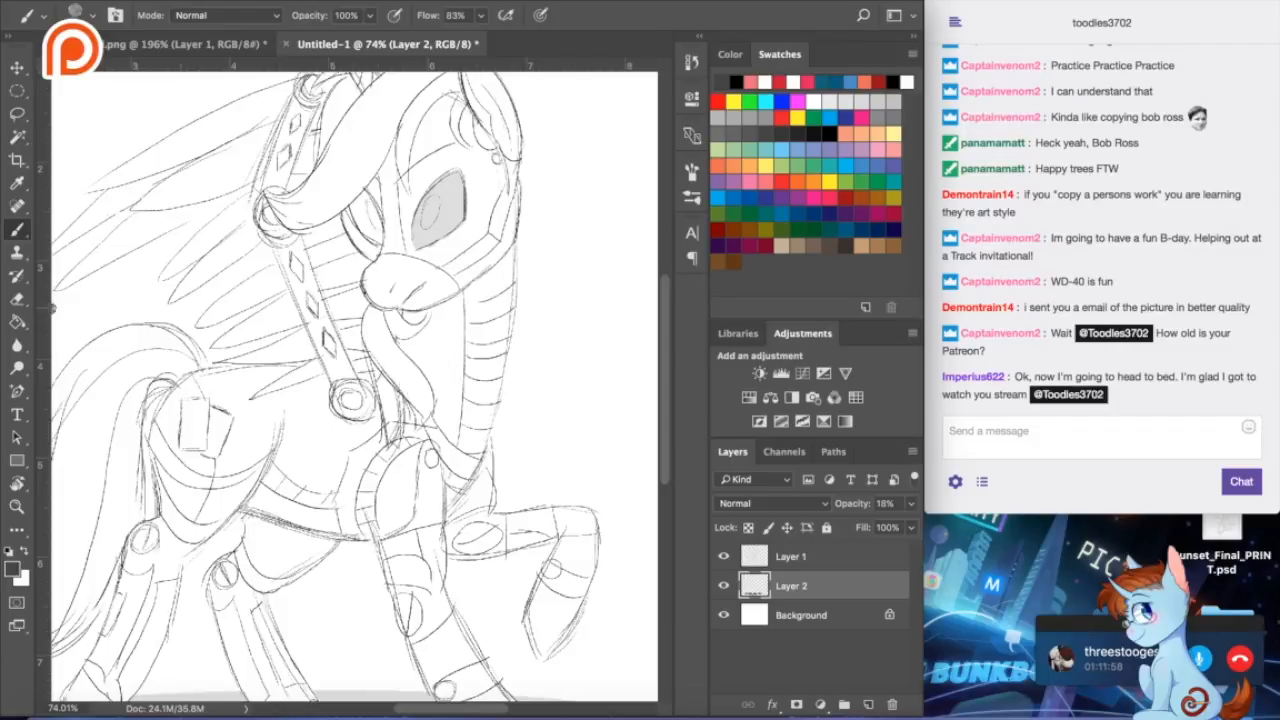
{"action": "left_click", "coordinate": [17, 298]}
{"action": "left_click_drag", "start_coordinate": [424, 204], "coordinate": [430, 210]}
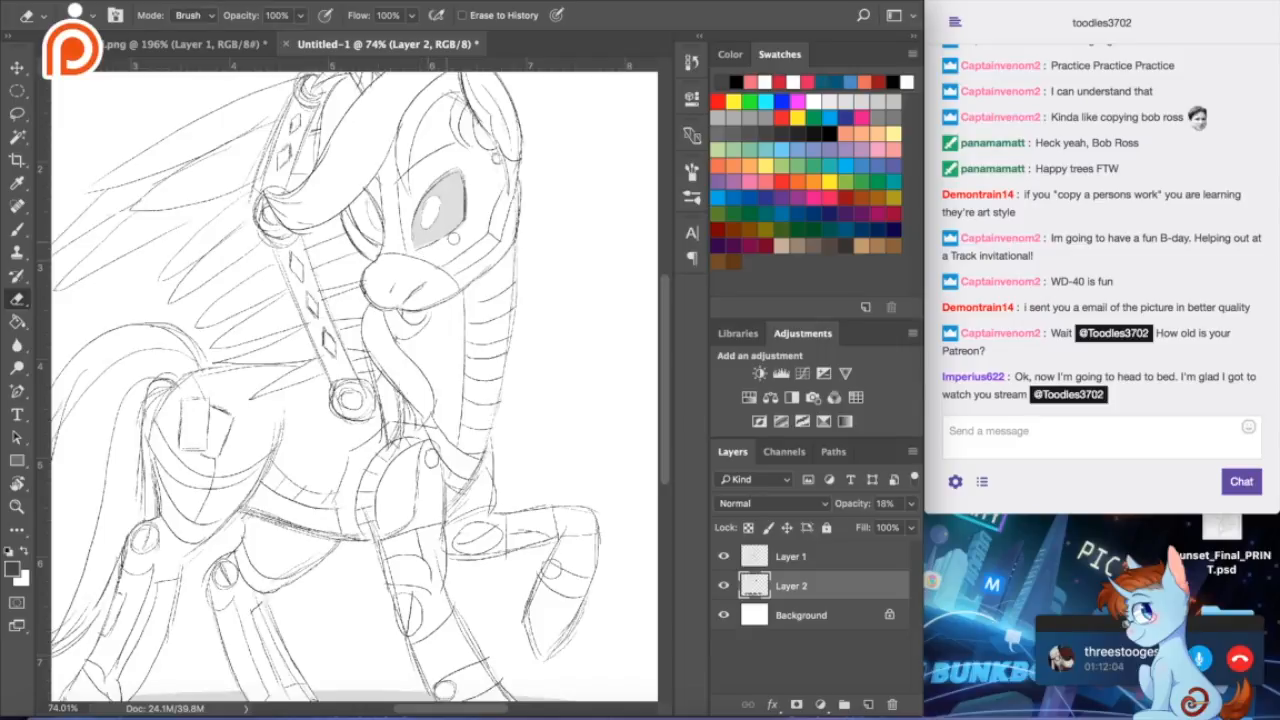
- Shade the smaller far eye dark gray on Layer 2 and erase its highlight to match the near eye
{"action": "left_click", "coordinate": [17, 229]}
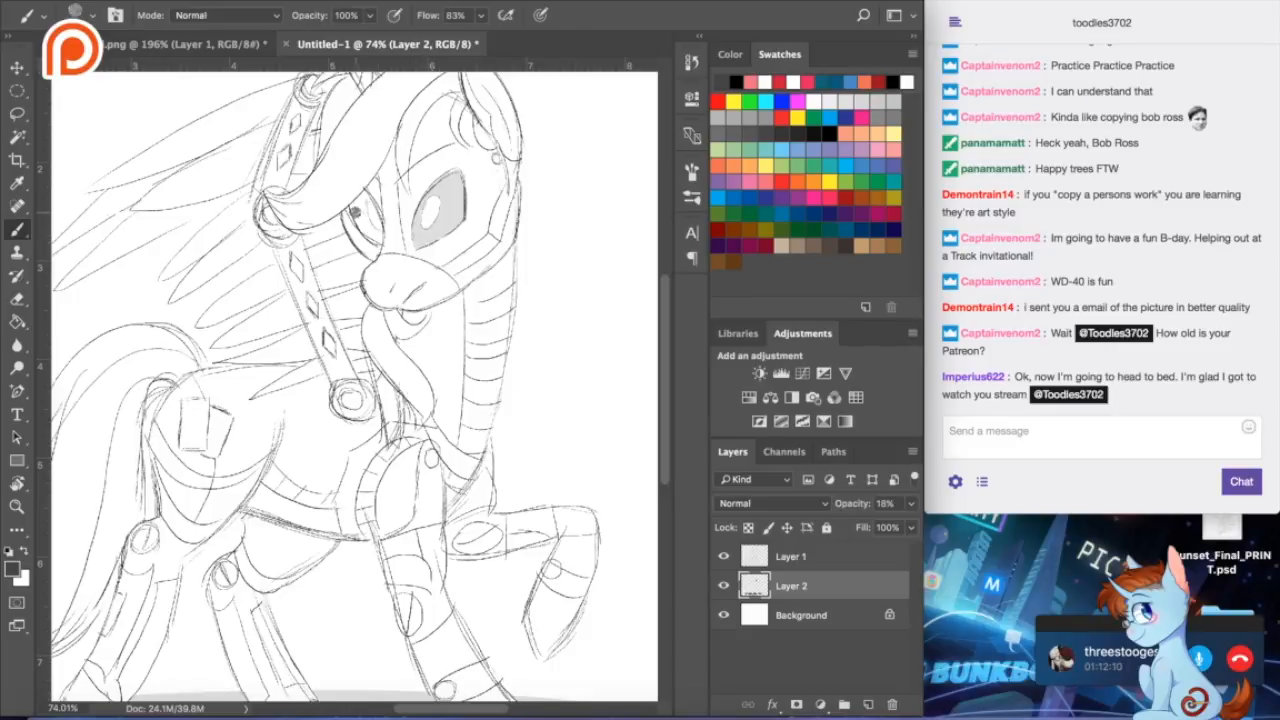
{"action": "mouse_move", "coordinate": [358, 214]}
{"action": "left_mouse_down"}
{"action": "mouse_move", "coordinate": [366, 200]}
{"action": "mouse_move", "coordinate": [372, 236]}
{"action": "mouse_move", "coordinate": [360, 226]}
{"action": "mouse_move", "coordinate": [364, 204]}
{"action": "mouse_move", "coordinate": [372, 212]}
{"action": "left_mouse_up"}
{"action": "left_click", "coordinate": [17, 299]}
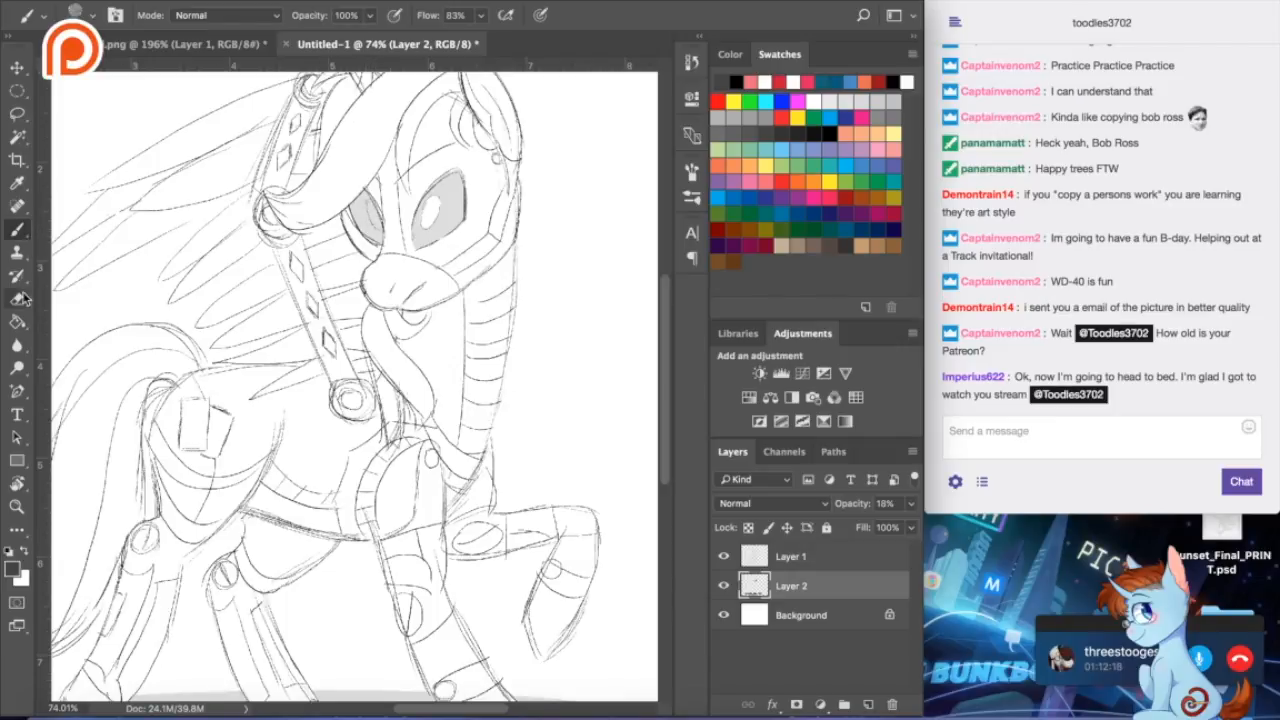
{"action": "left_click_drag", "start_coordinate": [372, 206], "coordinate": [383, 223]}
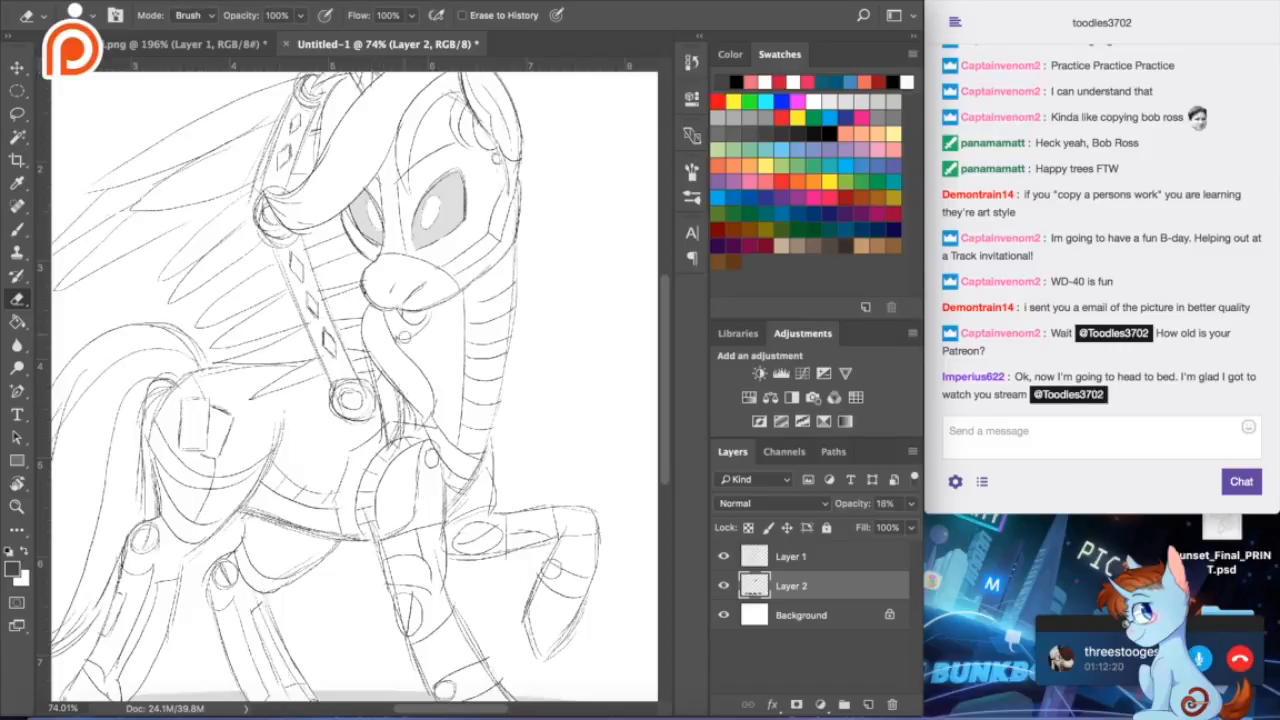
- Examine the whole pony drawing with its shaded eyes and ground shadow
{"action": "scroll", "coordinate": [509, 382], "scroll_direction": "down", "scroll_amount": 3}
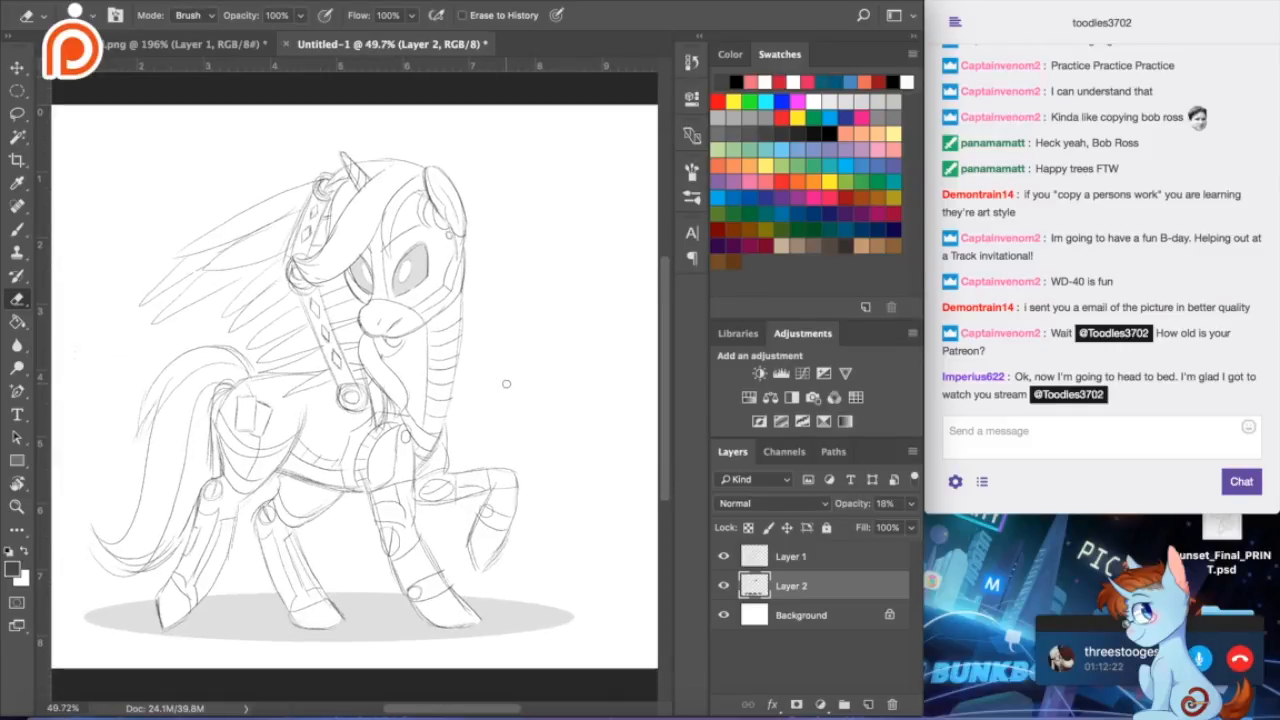
{"action": "scroll", "coordinate": [500, 384], "scroll_direction": "left", "scroll_amount": 4}
{"action": "scroll", "coordinate": [500, 384], "scroll_direction": "down", "scroll_amount": 2}
{"action": "scroll", "coordinate": [495, 381], "scroll_direction": "right", "scroll_amount": 1}
{"action": "scroll", "coordinate": [495, 381], "scroll_direction": "up", "scroll_amount": 2}
{"action": "scroll", "coordinate": [490, 378], "scroll_direction": "down", "scroll_amount": 2}
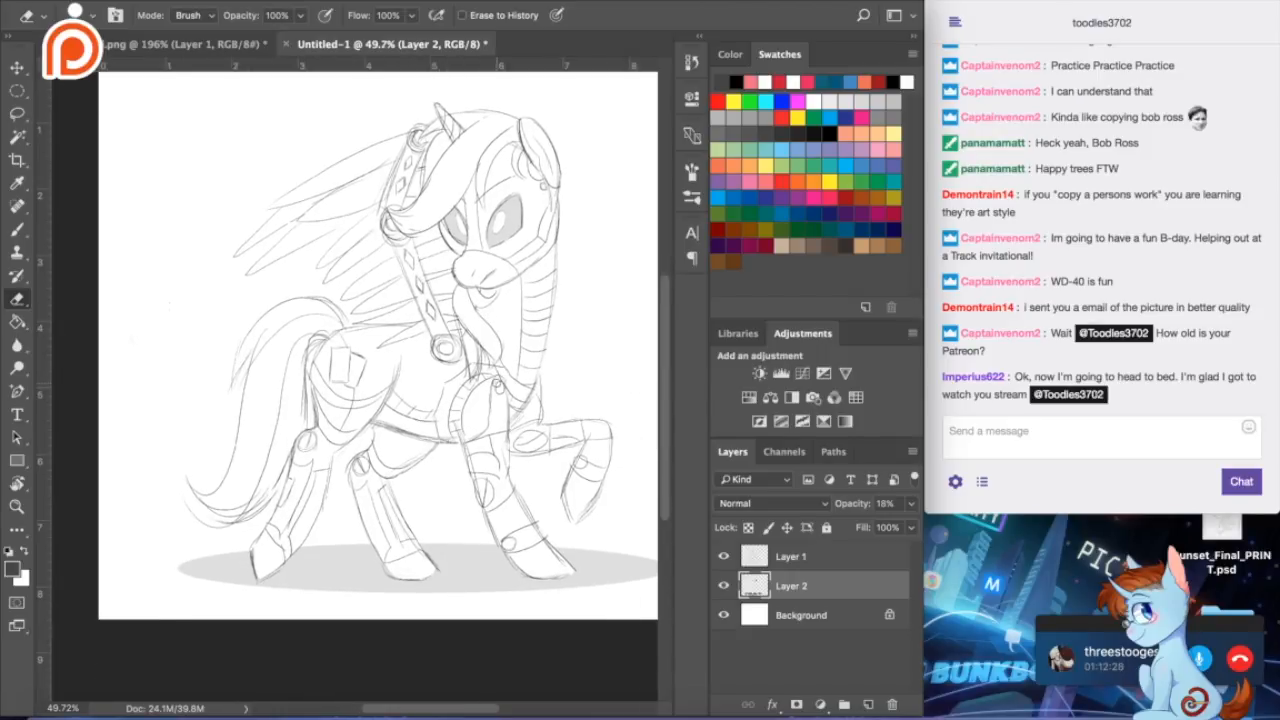
{"action": "scroll", "coordinate": [497, 384], "scroll_direction": "down", "scroll_amount": 2}
{"action": "scroll", "coordinate": [497, 384], "scroll_direction": "up", "scroll_amount": 4}
{"action": "scroll", "coordinate": [496, 385], "scroll_direction": "down", "scroll_amount": 1}
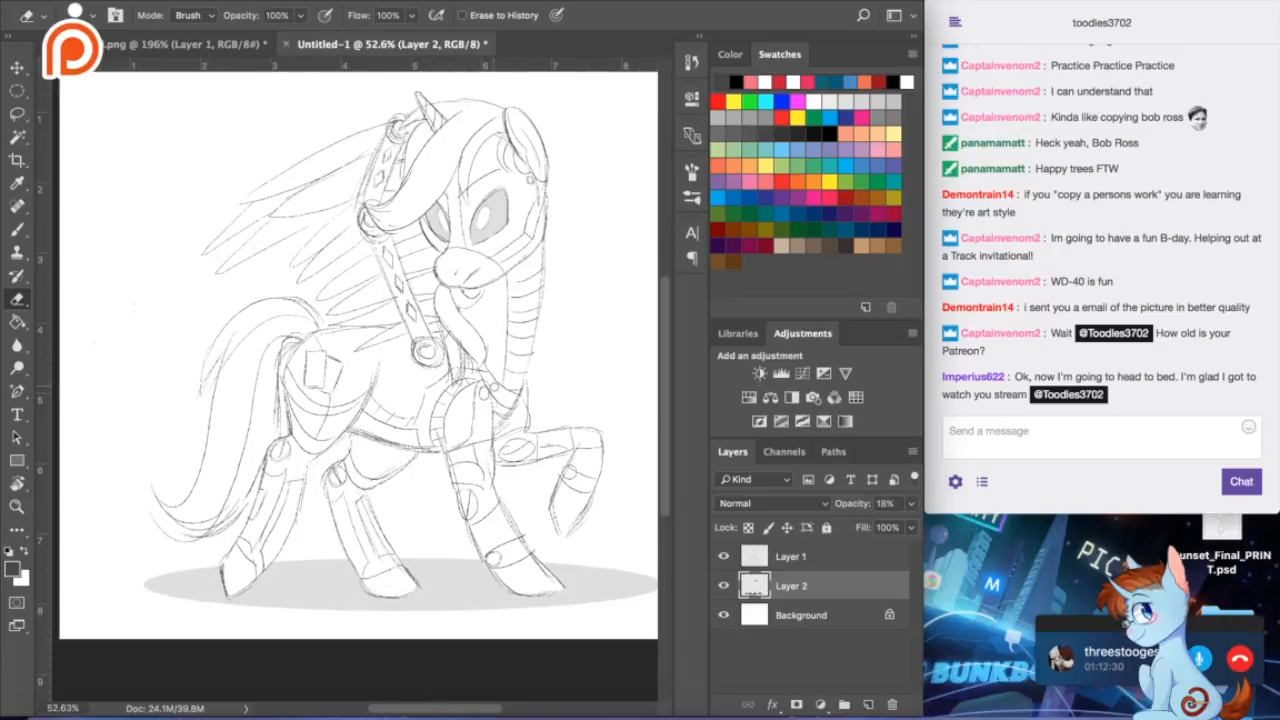
{"action": "scroll", "coordinate": [492, 387], "scroll_direction": "right", "scroll_amount": 1}
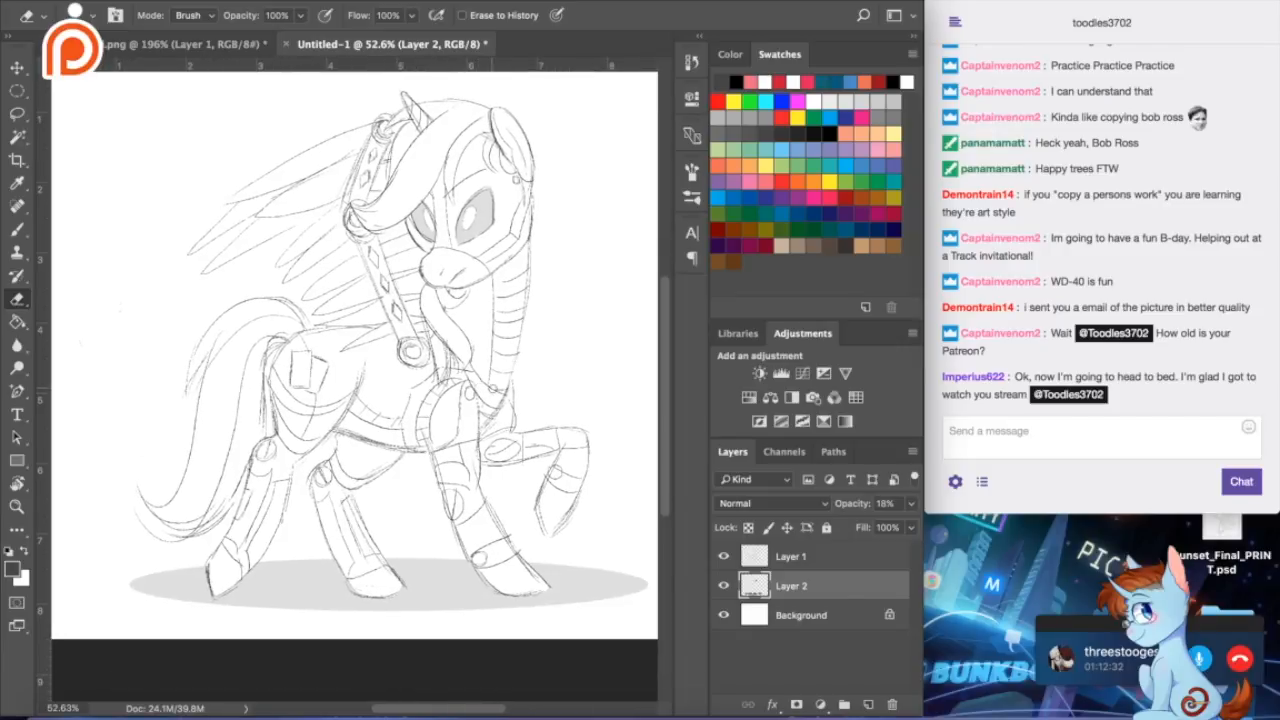
- Strengthen the tail outlines and the line along the rump and back in black with a fine brush on Layer 1
{"action": "left_click", "coordinate": [17, 229]}
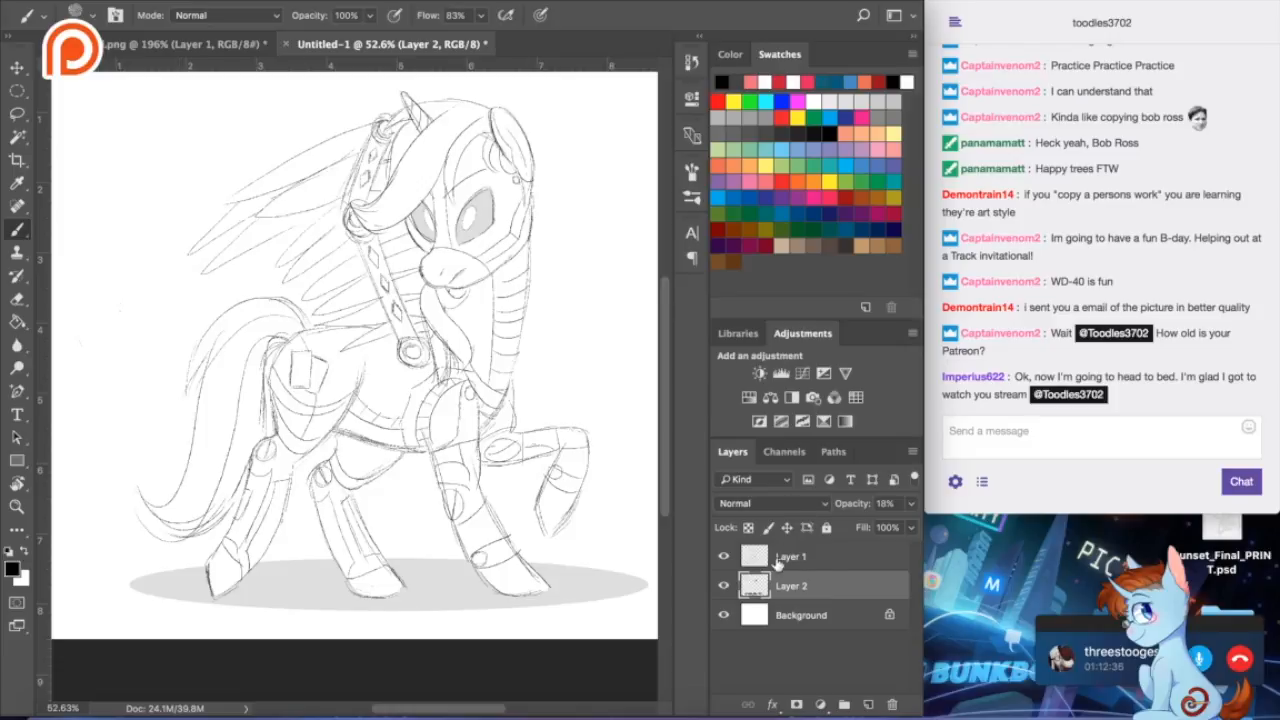
{"action": "left_click", "coordinate": [782, 558]}
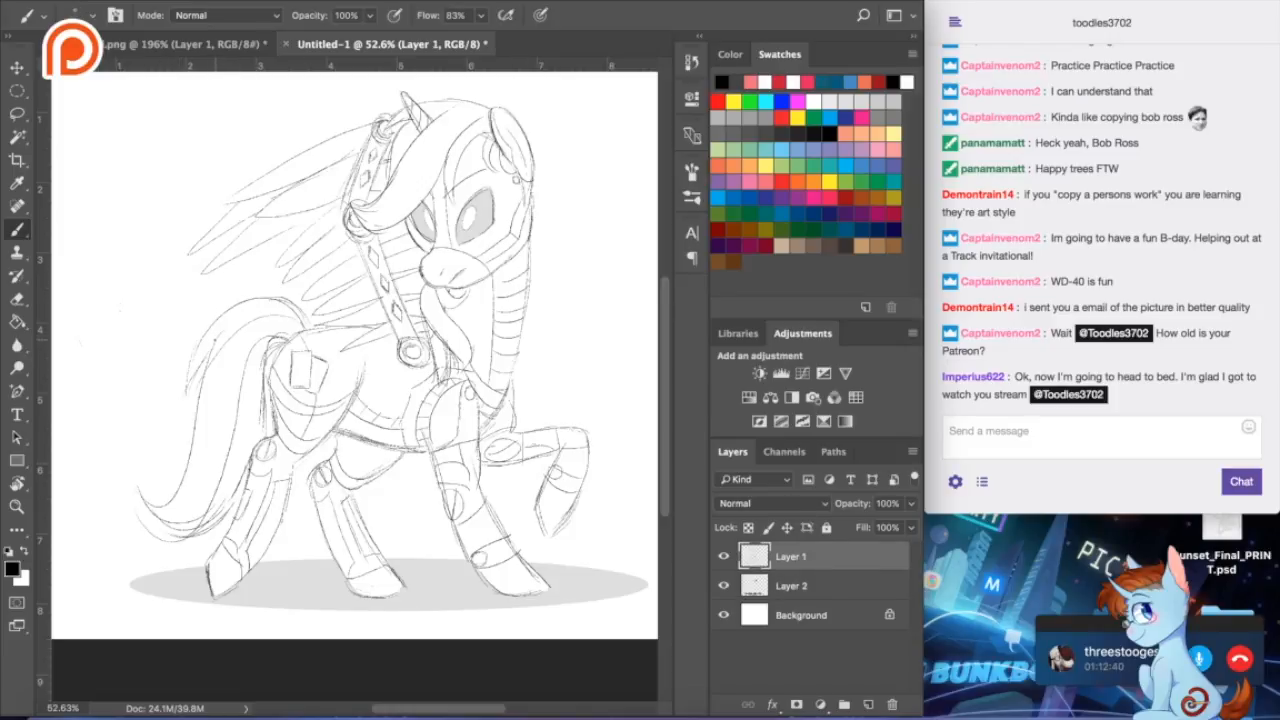
{"action": "scroll", "coordinate": [204, 381], "scroll_direction": "up", "scroll_amount": 3}
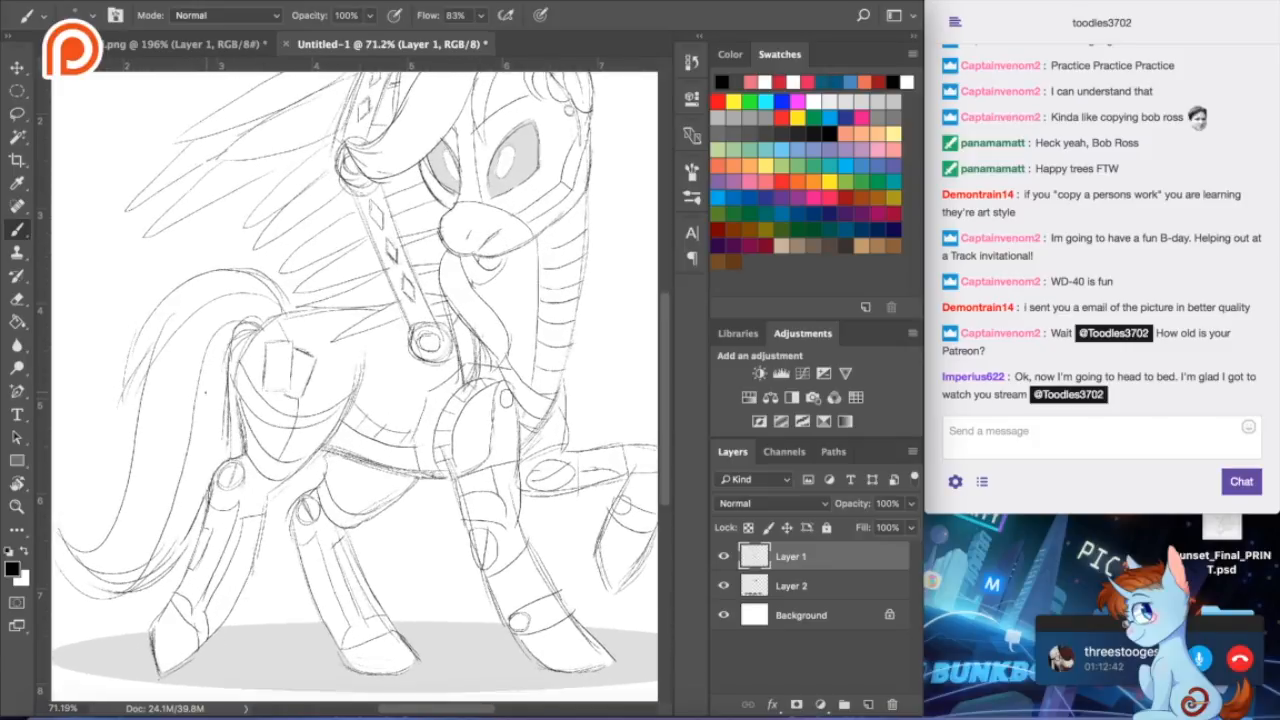
{"action": "left_click_drag", "start_coordinate": [204, 381], "coordinate": [280, 415]}
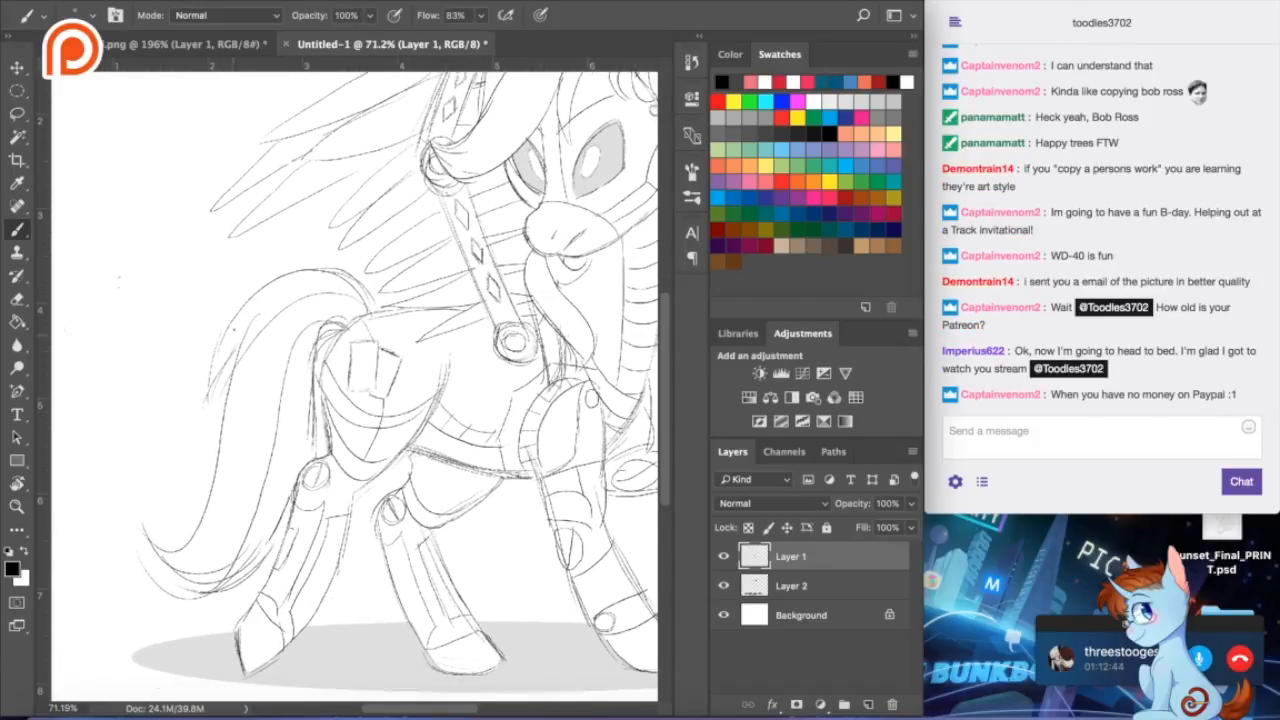
{"action": "left_click_drag", "start_coordinate": [258, 307], "coordinate": [197, 518]}
{"action": "mouse_move", "coordinate": [219, 420]}
{"action": "left_mouse_down"}
{"action": "mouse_move", "coordinate": [192, 526]}
{"action": "mouse_move", "coordinate": [198, 586]}
{"action": "left_mouse_up"}
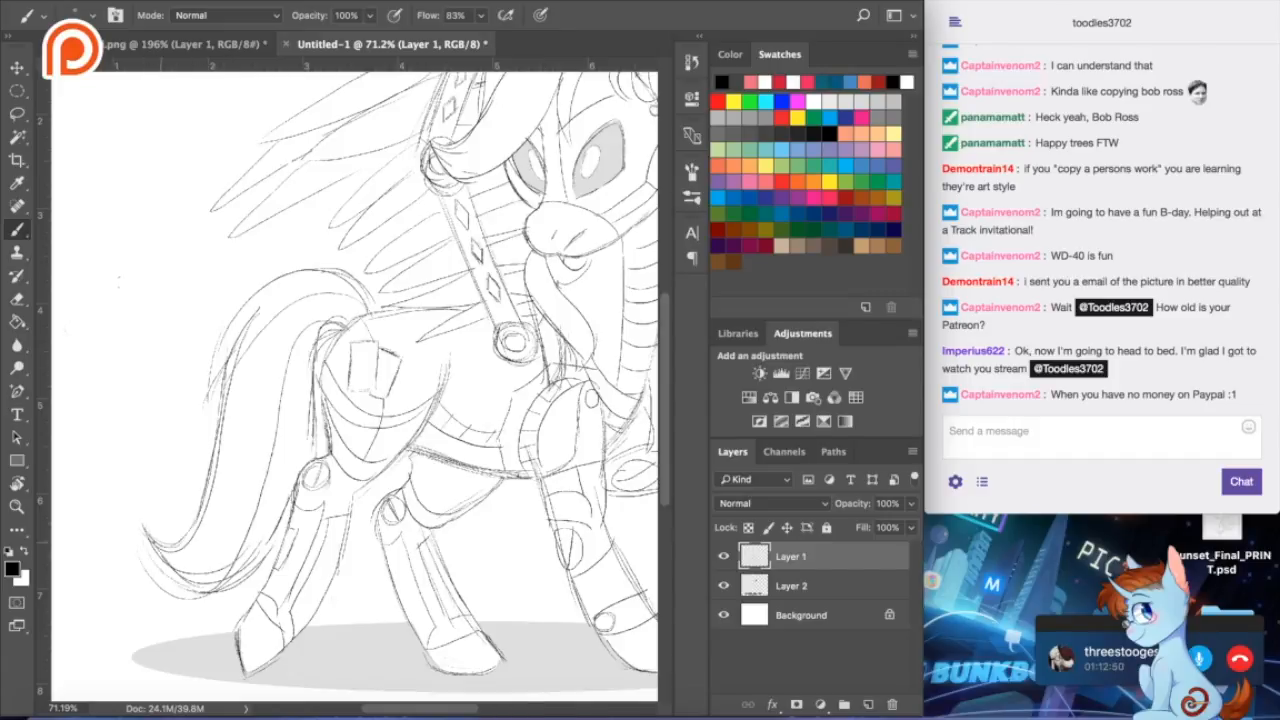
{"action": "mouse_move", "coordinate": [212, 388]}
{"action": "left_mouse_down"}
{"action": "mouse_move", "coordinate": [288, 274]}
{"action": "mouse_move", "coordinate": [306, 271]}
{"action": "left_mouse_up"}
{"action": "left_click_drag", "start_coordinate": [362, 322], "coordinate": [320, 432]}
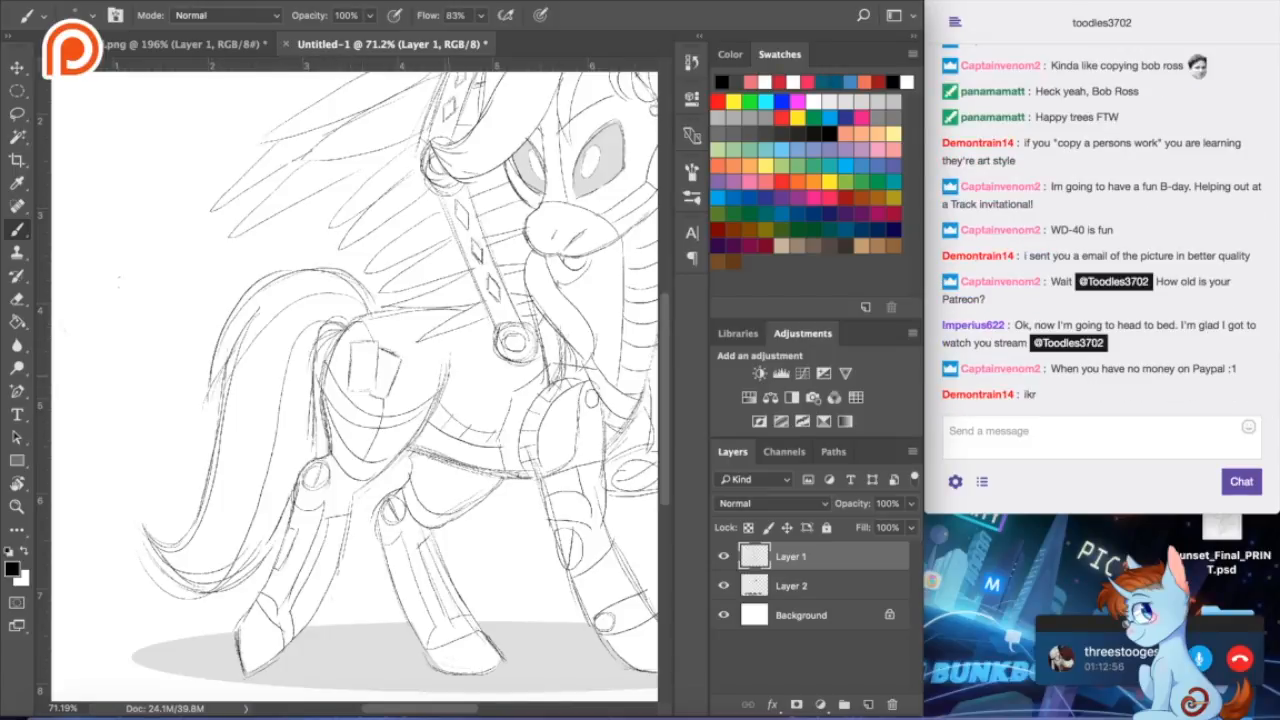
{"action": "scroll", "coordinate": [355, 386], "scroll_direction": "up", "scroll_amount": 5}
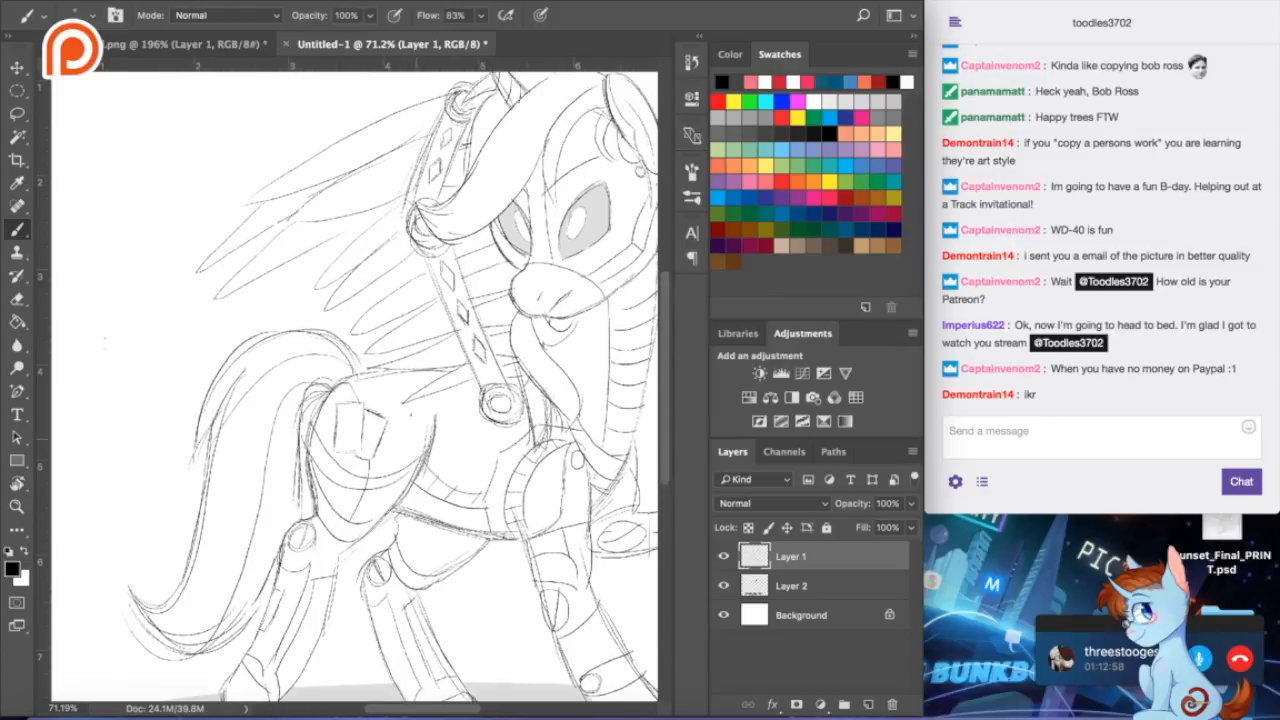
{"action": "left_click_drag", "start_coordinate": [333, 387], "coordinate": [386, 368]}
- Erase the stray sketch lines on Layer 1 between the strap's round fitting and the hanging lock of mane at the chest
{"action": "scroll", "coordinate": [355, 386], "scroll_direction": "right", "scroll_amount": 8}
{"action": "scroll", "coordinate": [355, 386], "scroll_direction": "up", "scroll_amount": 3}
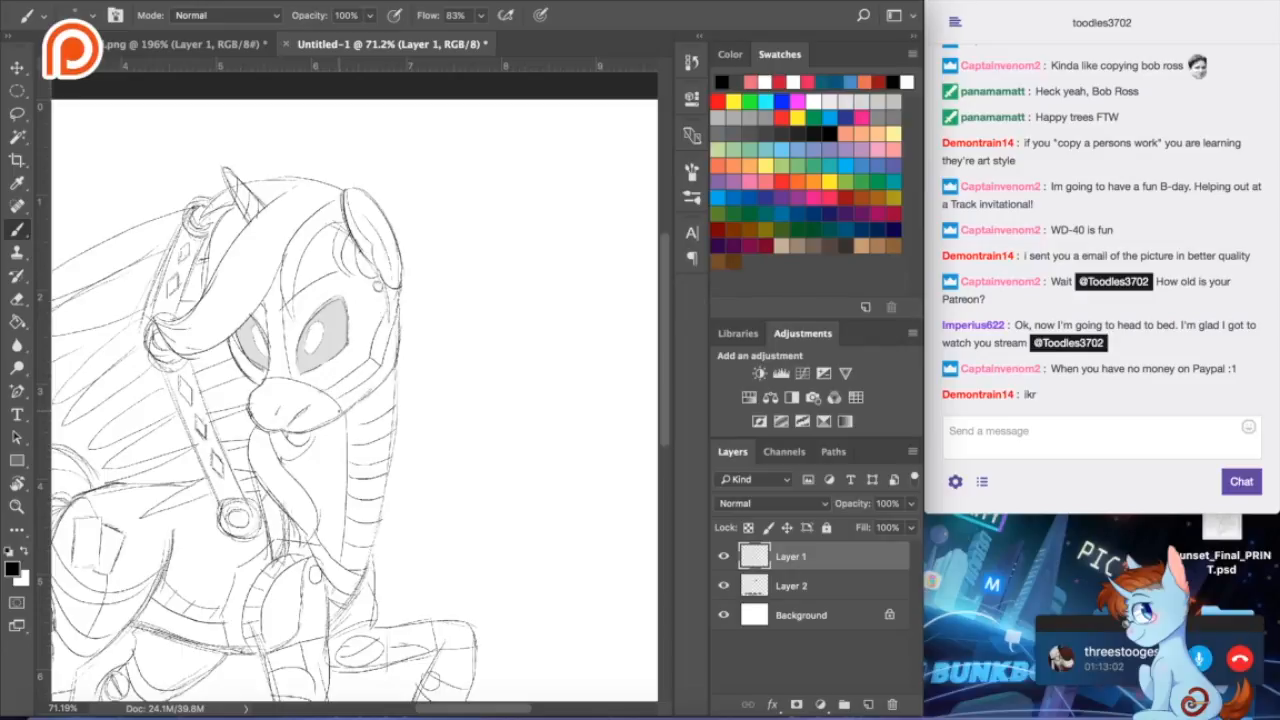
{"action": "scroll", "coordinate": [355, 386], "scroll_direction": "down", "scroll_amount": 2}
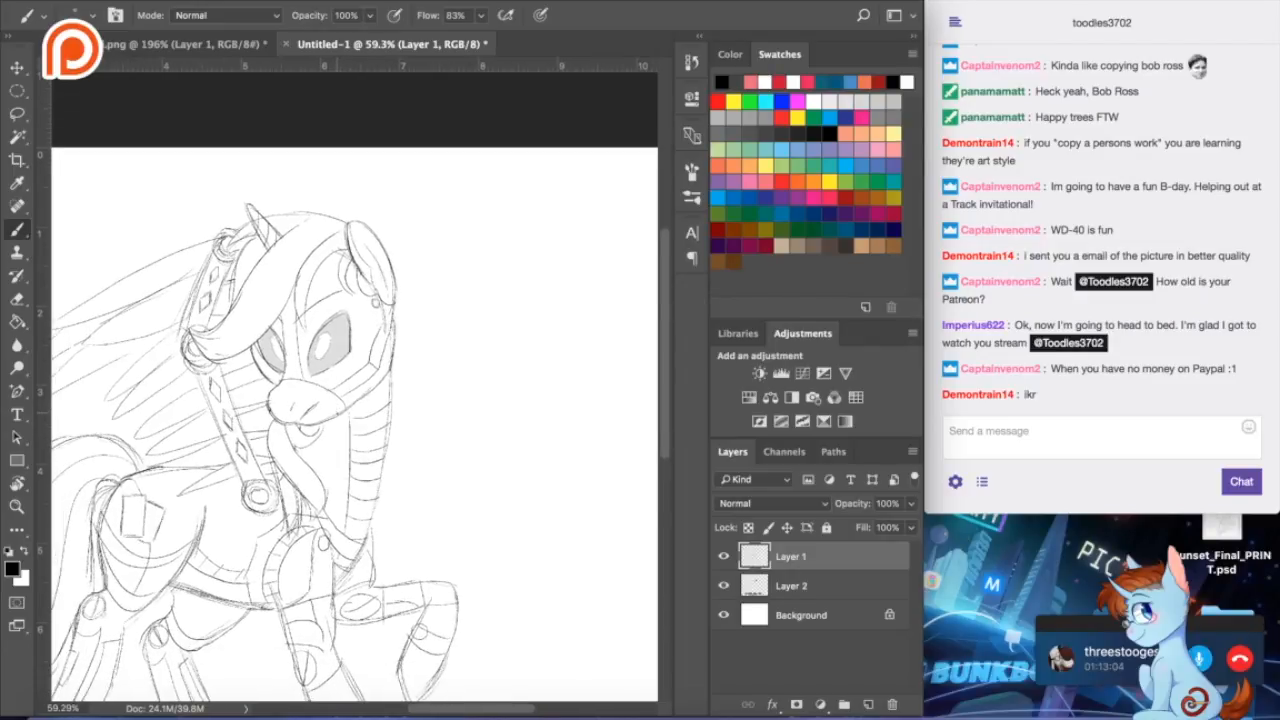
{"action": "scroll", "coordinate": [355, 386], "scroll_direction": "down", "scroll_amount": 5}
{"action": "scroll", "coordinate": [355, 386], "scroll_direction": "left", "scroll_amount": 5}
{"action": "scroll", "coordinate": [365, 372], "scroll_direction": "up", "scroll_amount": 4}
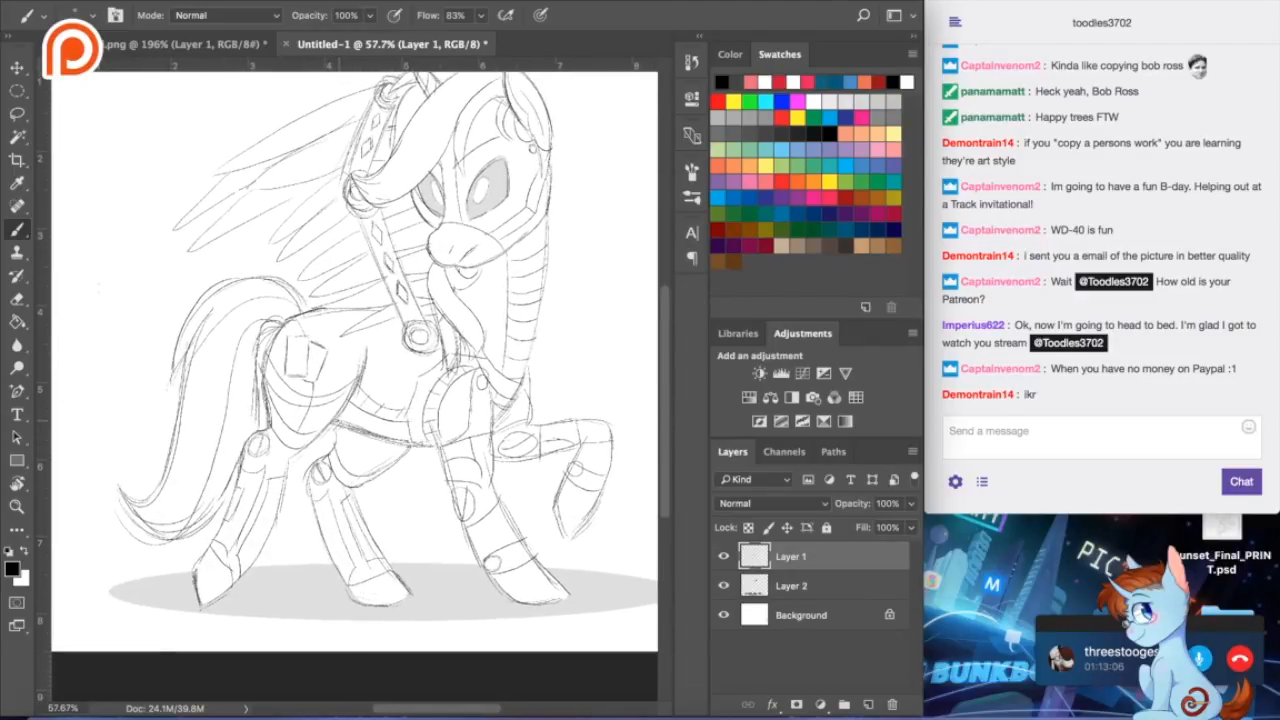
{"action": "key", "text": "e"}
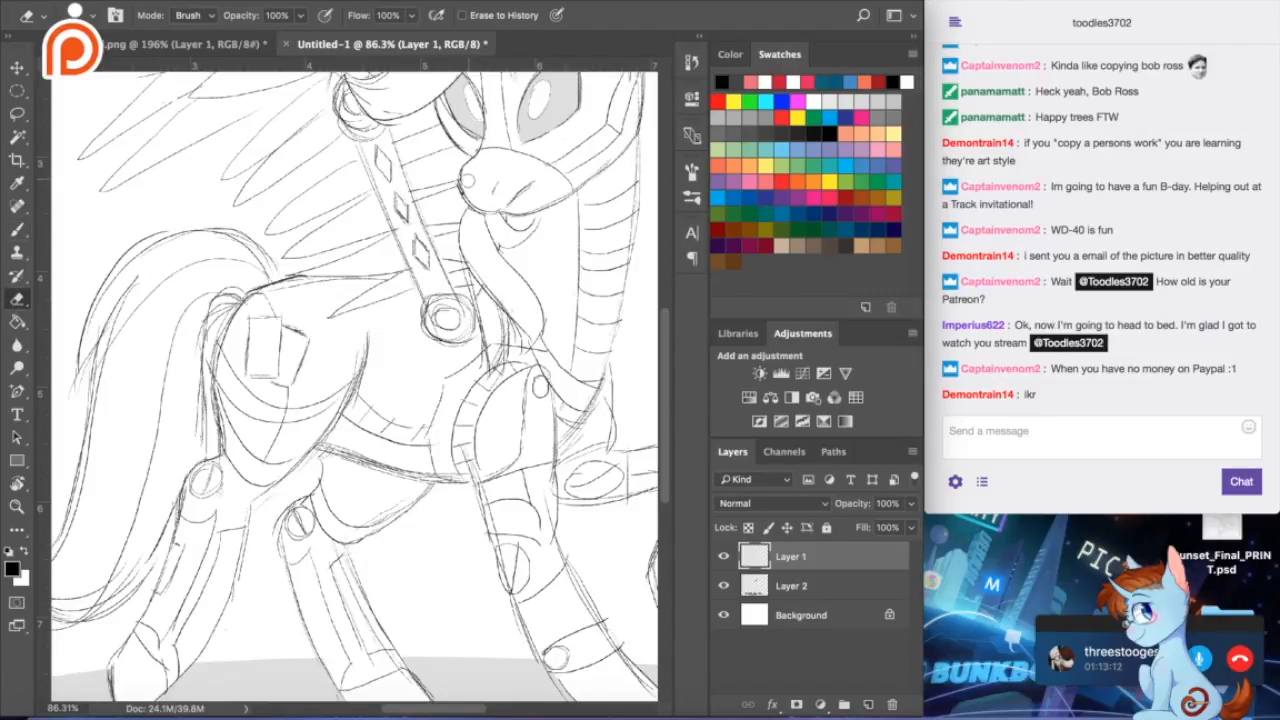
{"action": "scroll", "coordinate": [480, 218], "scroll_direction": "down", "scroll_amount": 2}
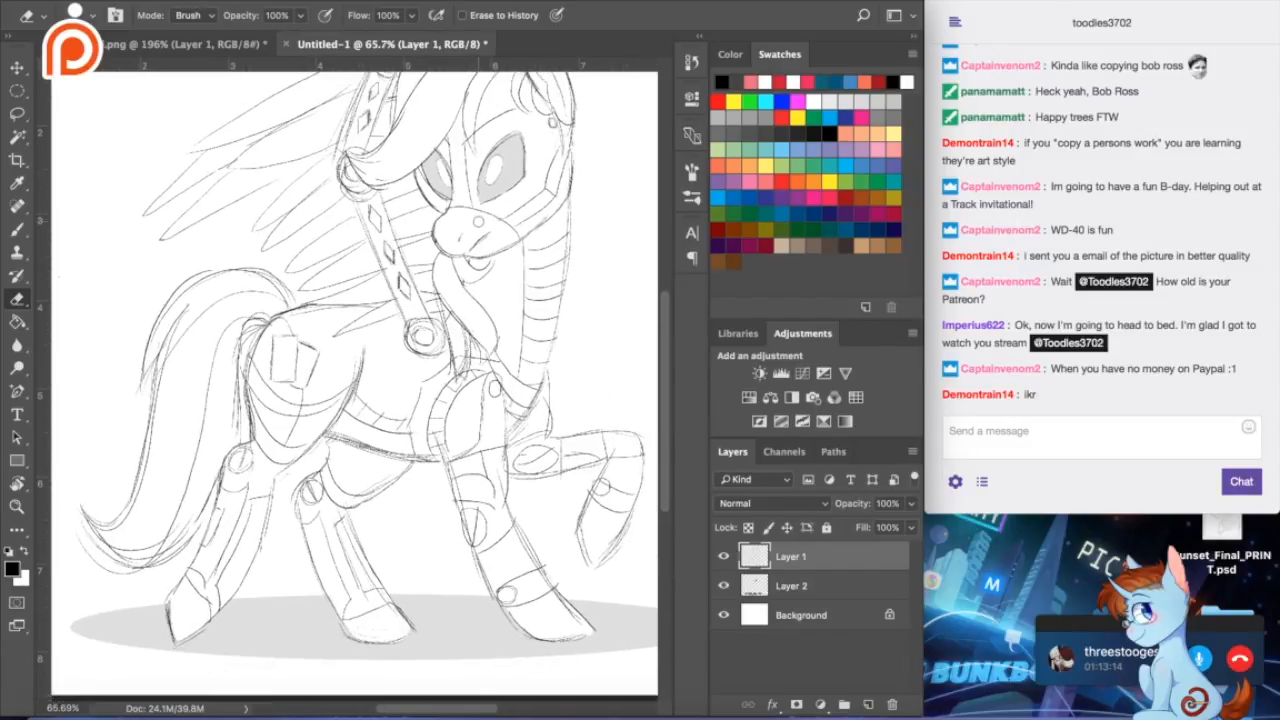
{"action": "scroll", "coordinate": [476, 238], "scroll_direction": "up", "scroll_amount": 3}
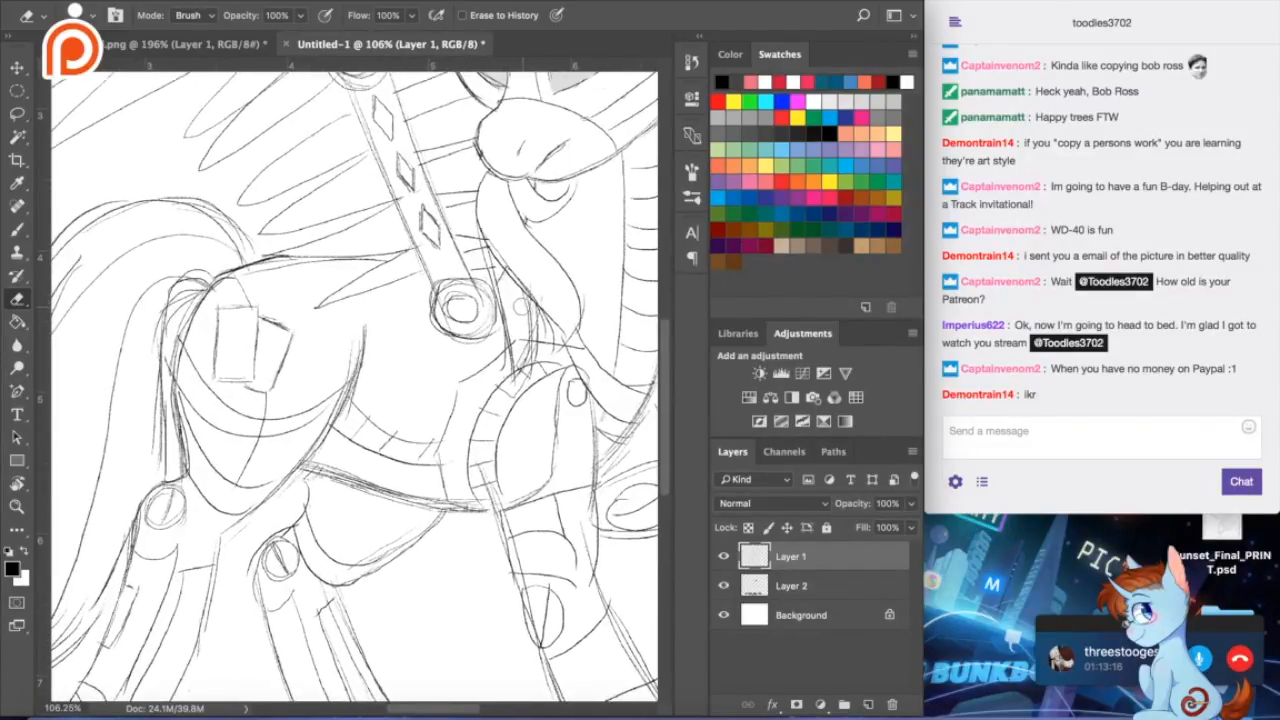
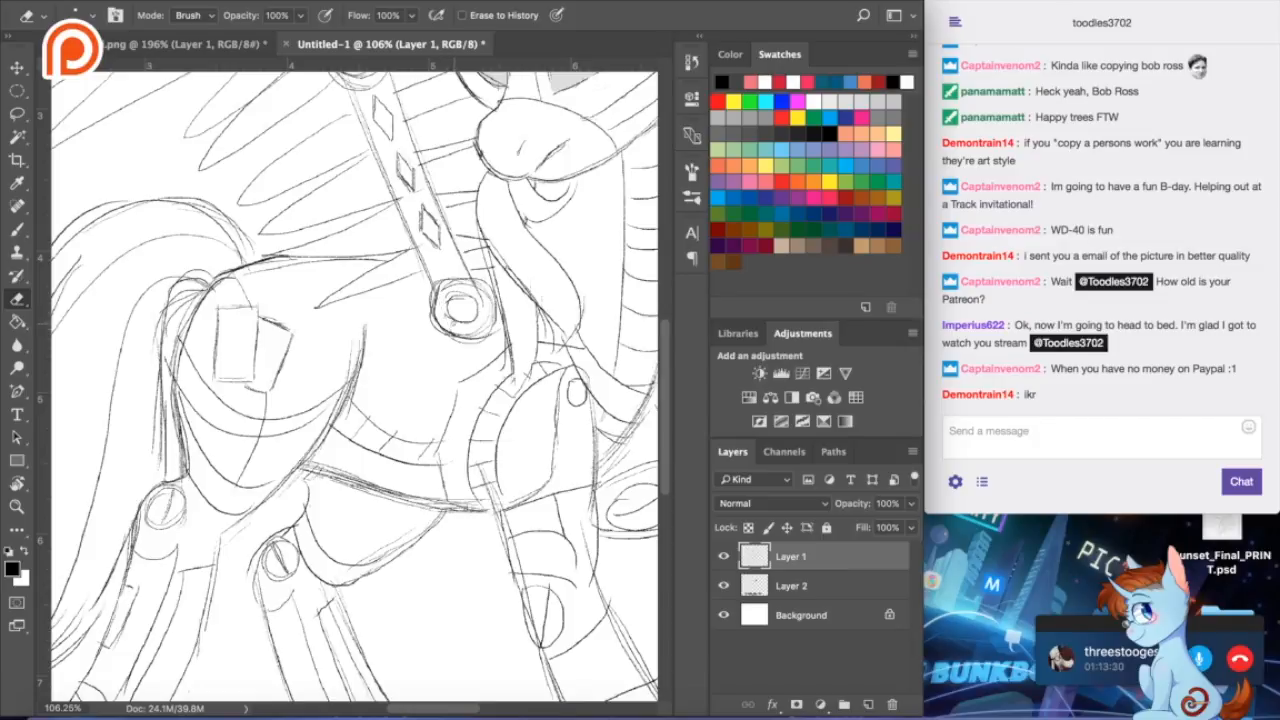
- Save the drawing to the Desktop in Photoshop format as BlackJack_SteamHooves.psd with its layers and color profile kept
{"action": "scroll", "coordinate": [353, 388], "scroll_direction": "down", "scroll_amount": 5}
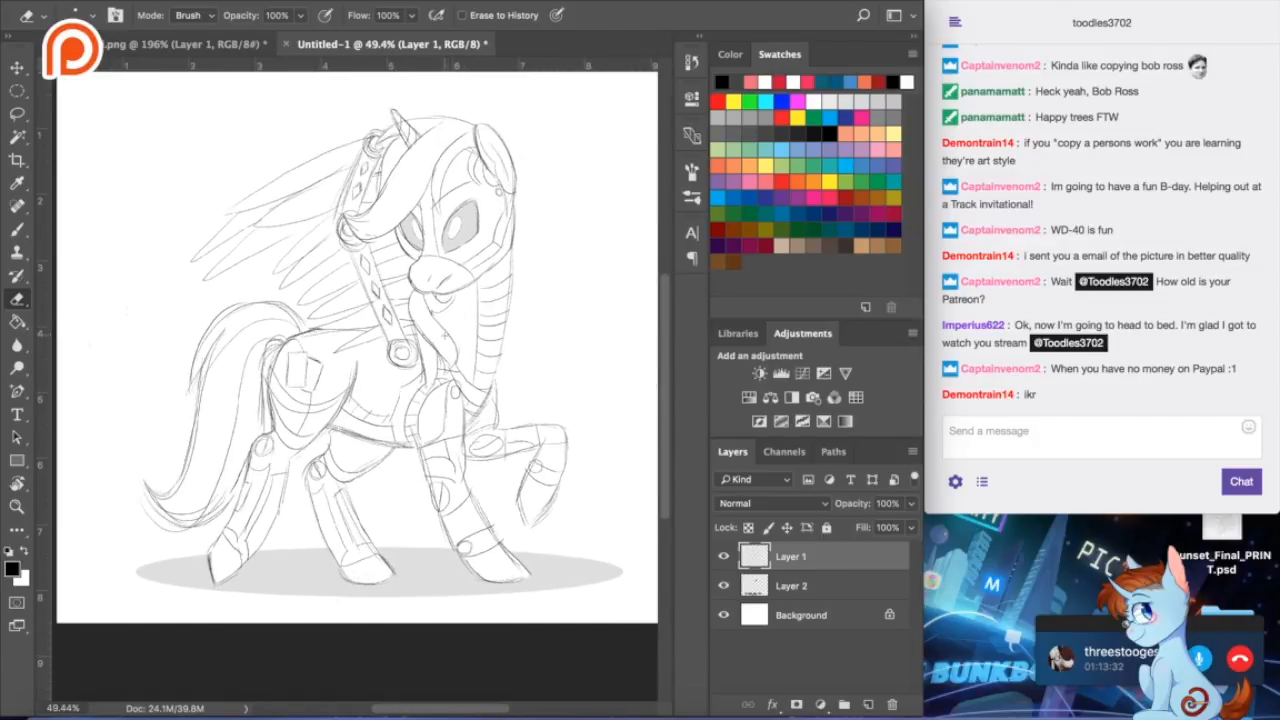
{"action": "left_click", "coordinate": [162, 0]}
{"action": "left_click", "coordinate": [178, 139]}
{"action": "left_click", "coordinate": [160, 1]}
{"action": "left_click", "coordinate": [158, 152]}
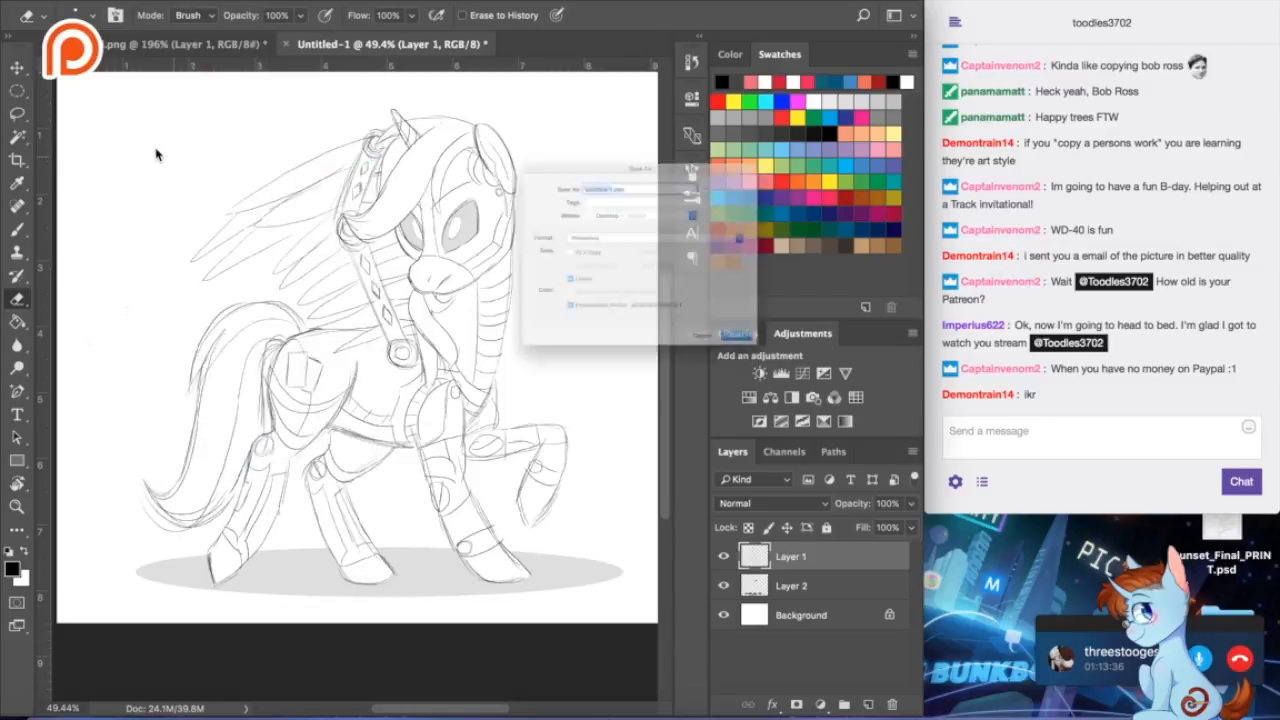
{"action": "type", "text": "BlackJack"}
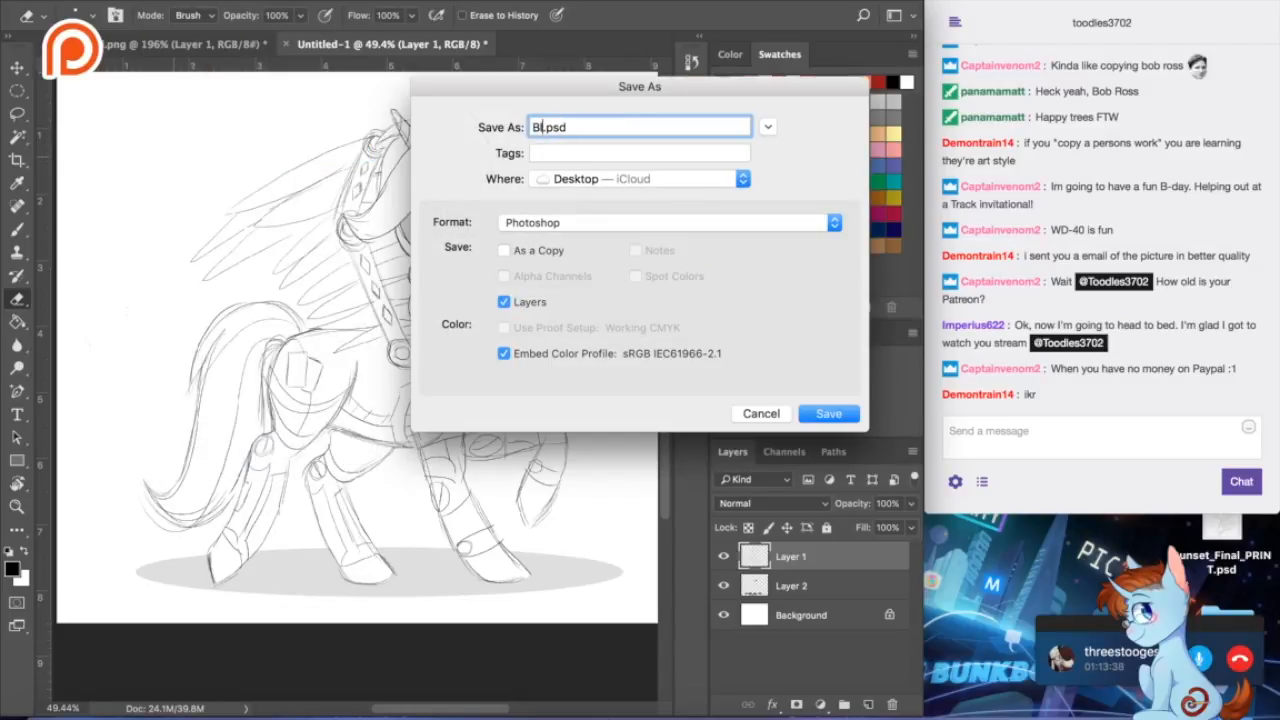
{"action": "type", "text": "_SteamHooves"}
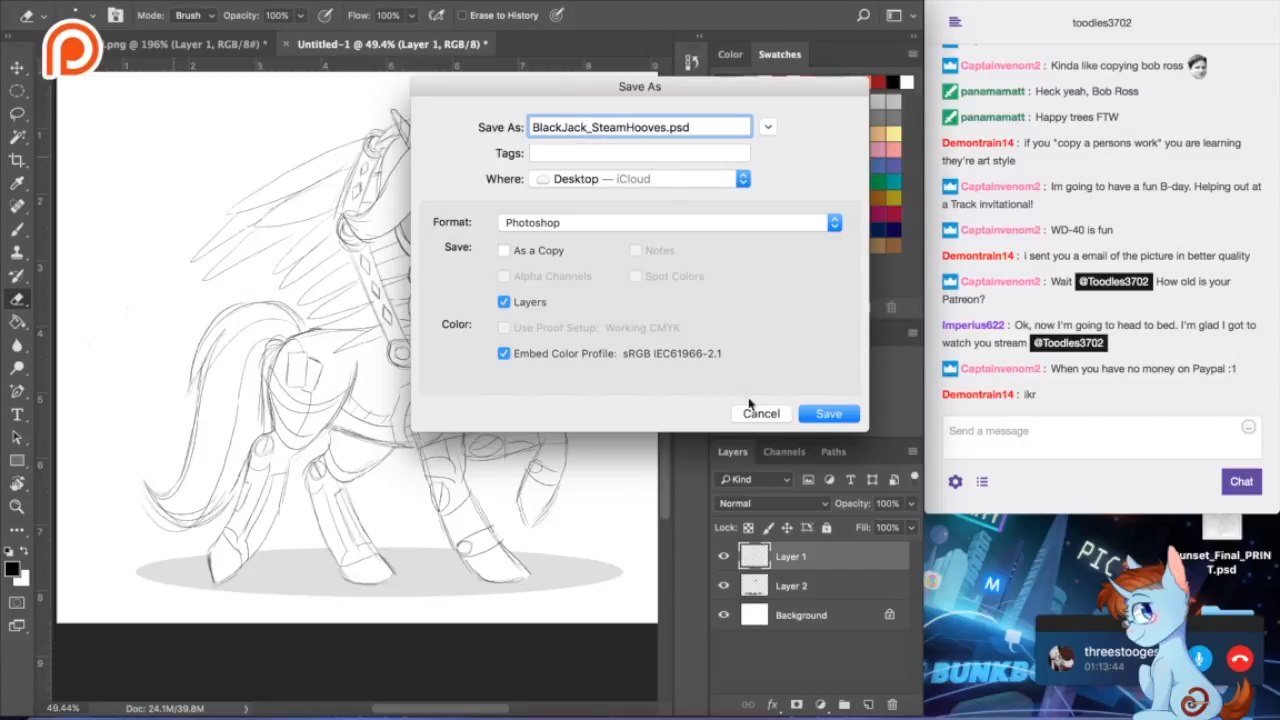
{"action": "left_click", "coordinate": [816, 413]}
{"action": "left_click", "coordinate": [842, 272]}
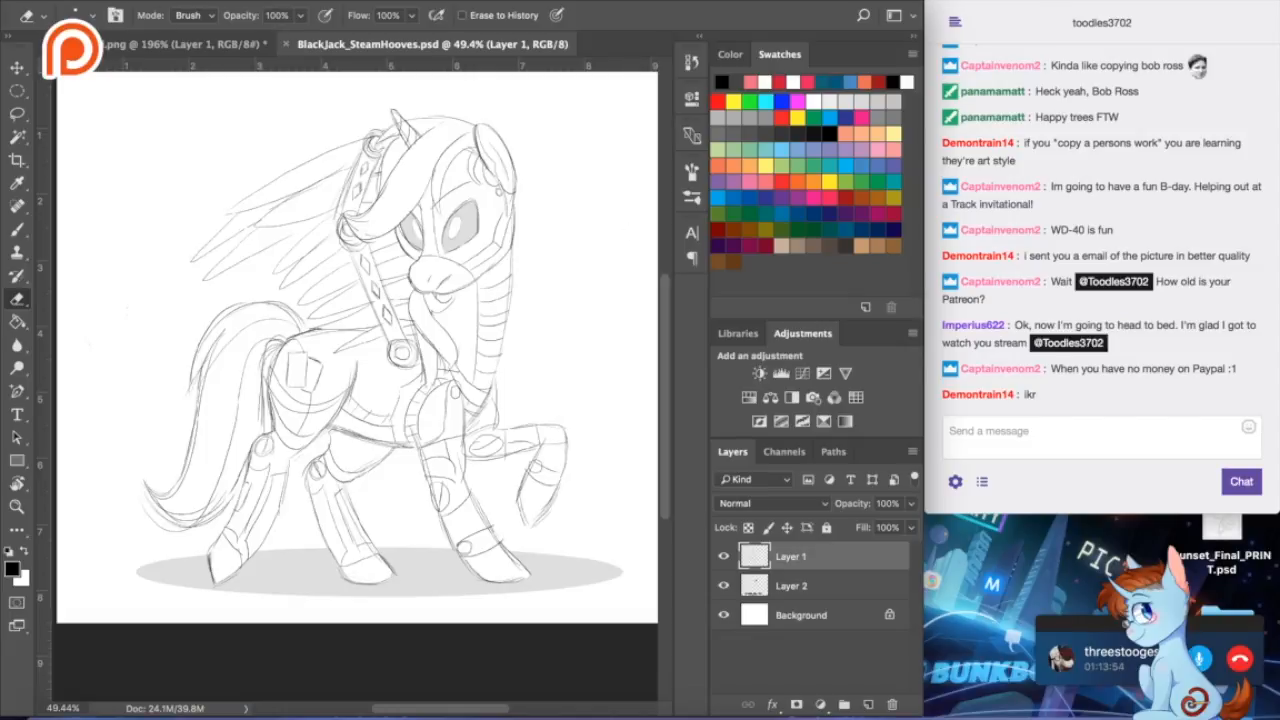
- Close the reference image unnamed.png without saving its changes, and close the saved pony drawing
{"action": "left_click", "coordinate": [117, 43]}
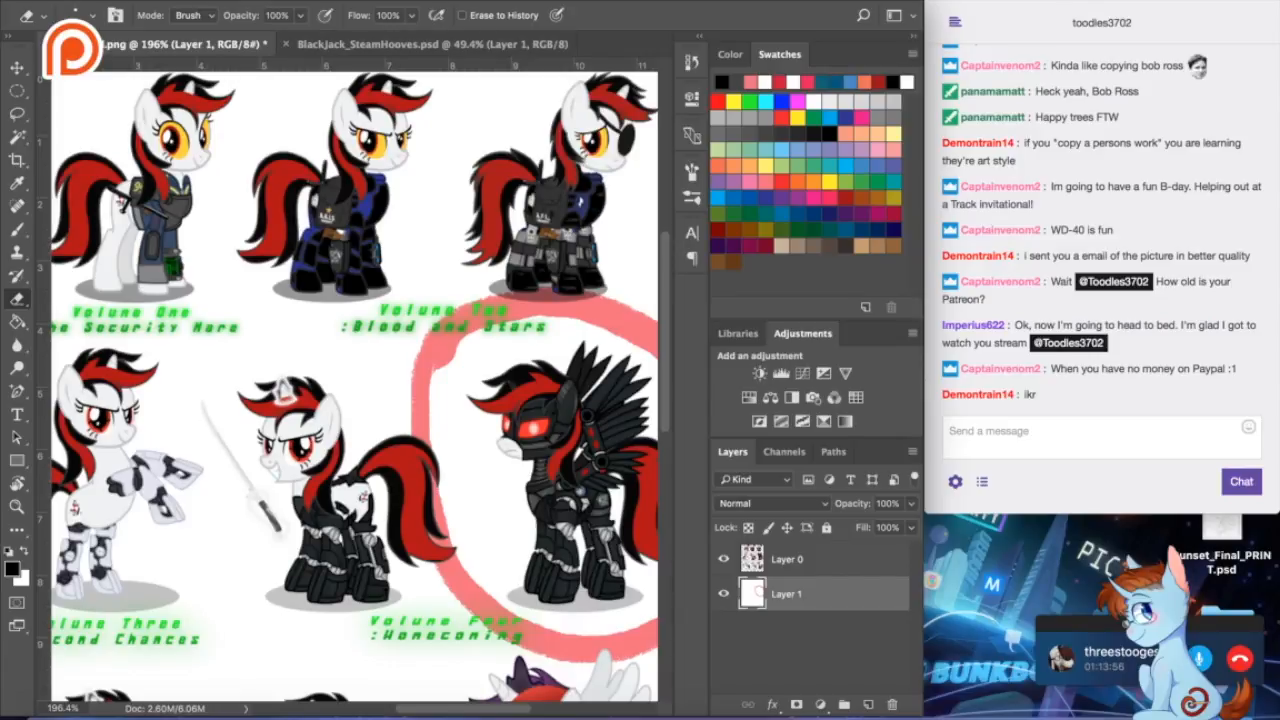
{"action": "key", "text": "super+w"}
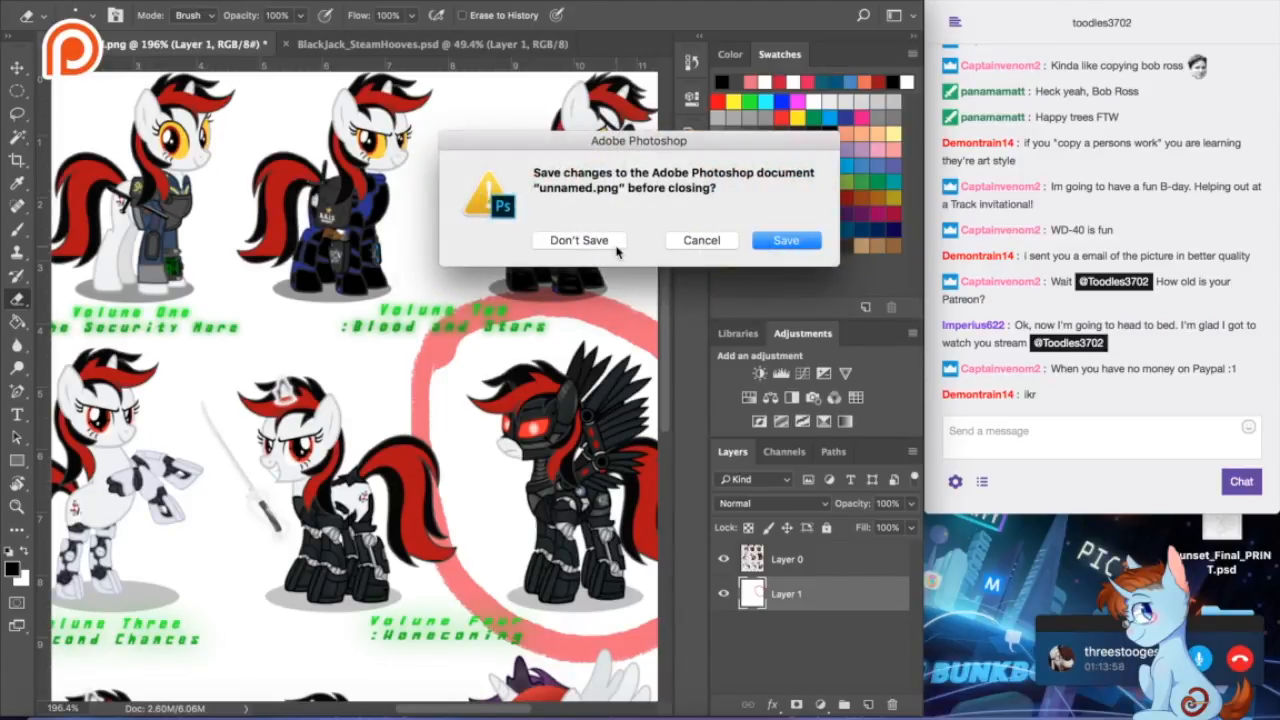
{"action": "left_click", "coordinate": [612, 245]}
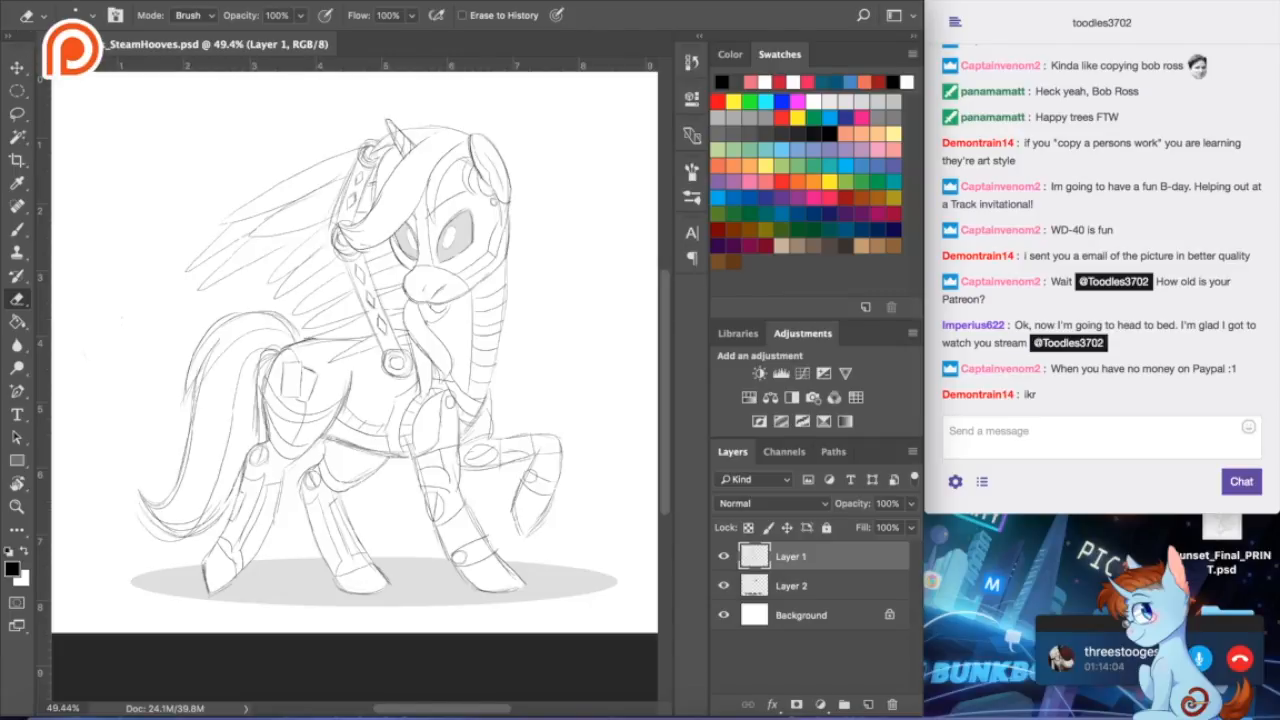
{"action": "left_click", "coordinate": [49, 44]}
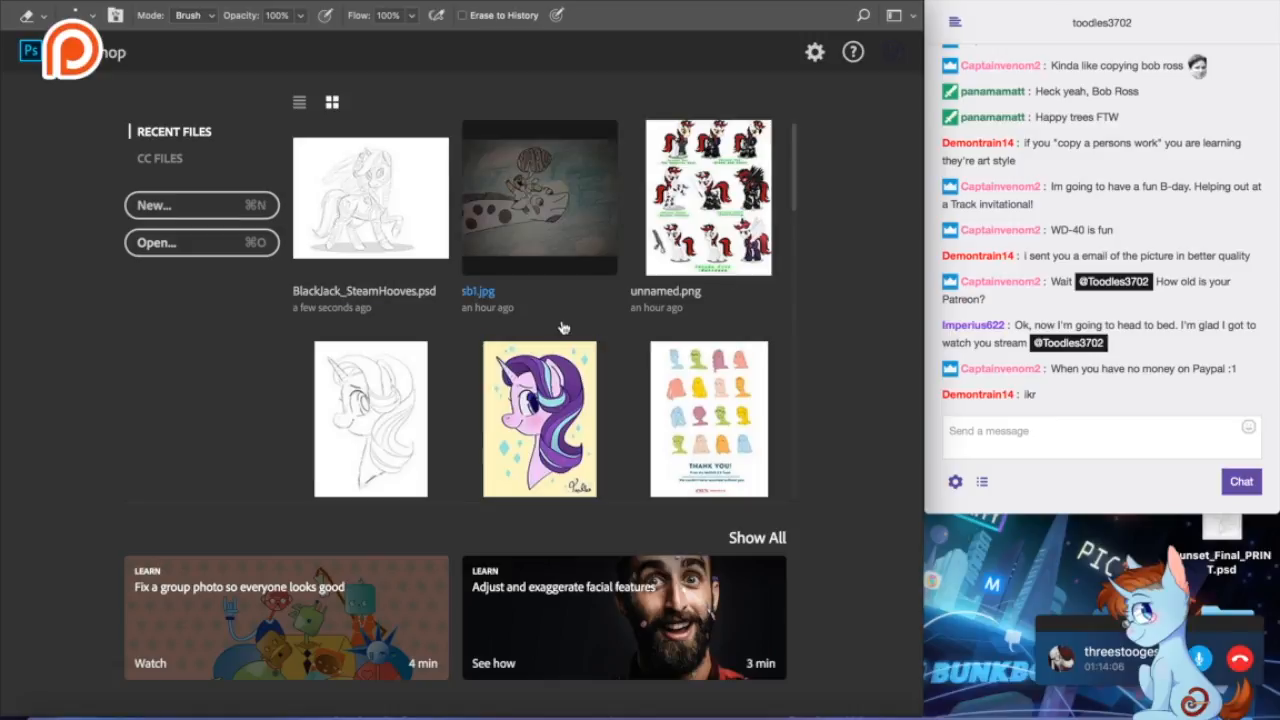
- Open the recent long-maned unicorn portrait sketch and make its Sketch layer active
{"action": "left_click", "coordinate": [370, 420]}
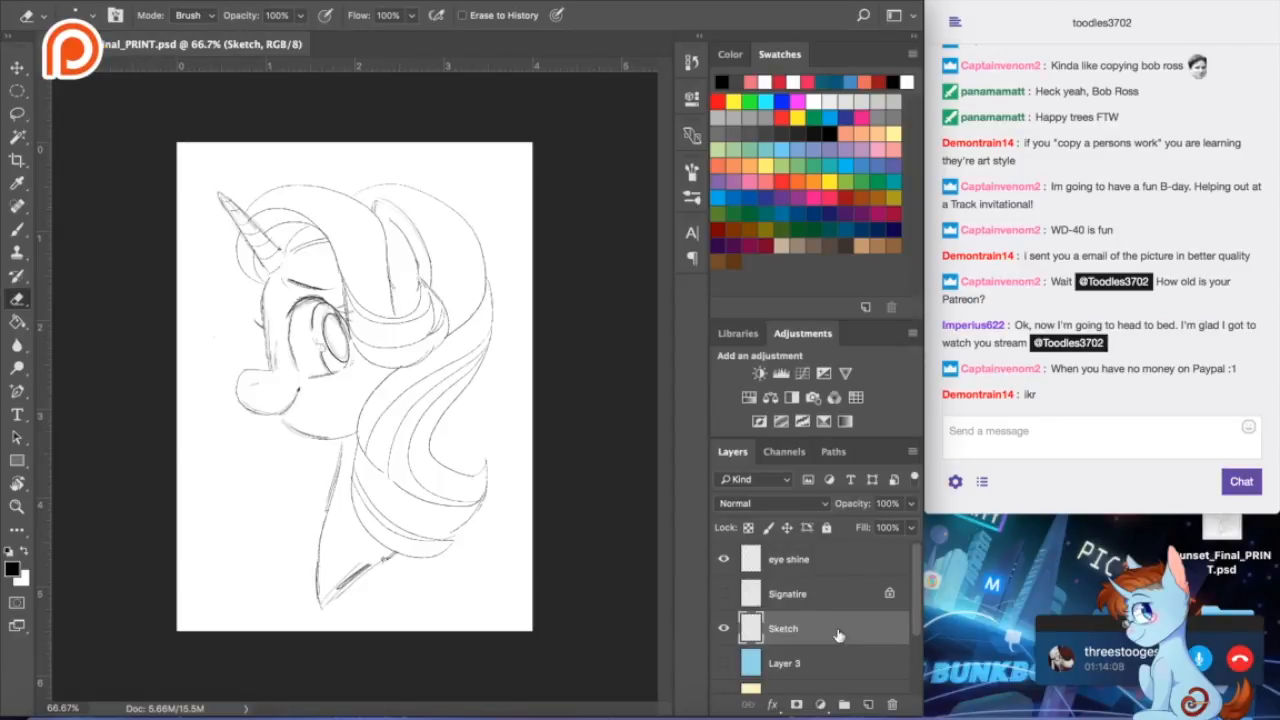
{"action": "left_click", "coordinate": [789, 567]}
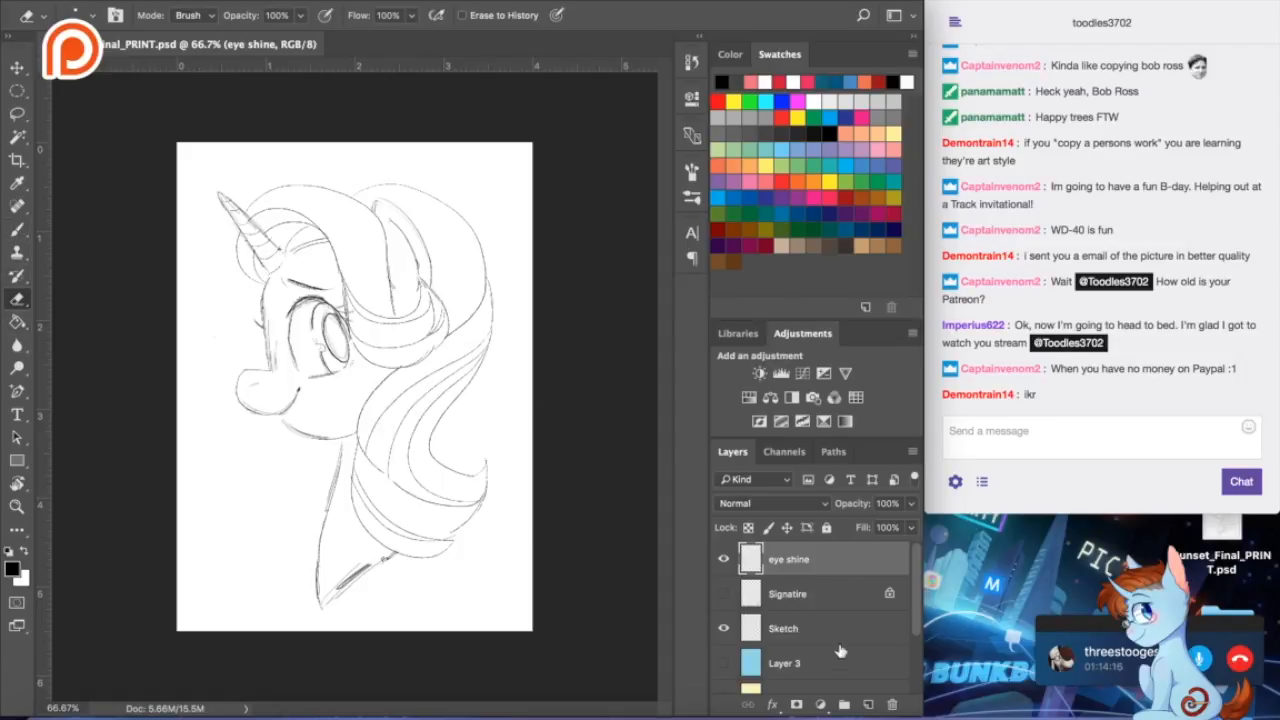
{"action": "left_click", "coordinate": [800, 628]}
- Erase the mane, forelock and eyebrow on the Sketch layer with a larger eraser, keeping the horn, ear, eye, face and neck
{"action": "key", "text": "bracketright"}
{"action": "key", "text": "bracketright"}
{"action": "key", "text": "bracketright"}
{"action": "key", "text": "bracketright"}
{"action": "mouse_move", "coordinate": [357, 300]}
{"action": "left_mouse_down"}
{"action": "mouse_move", "coordinate": [370, 389]}
{"action": "mouse_move", "coordinate": [395, 322]}
{"action": "left_mouse_up"}
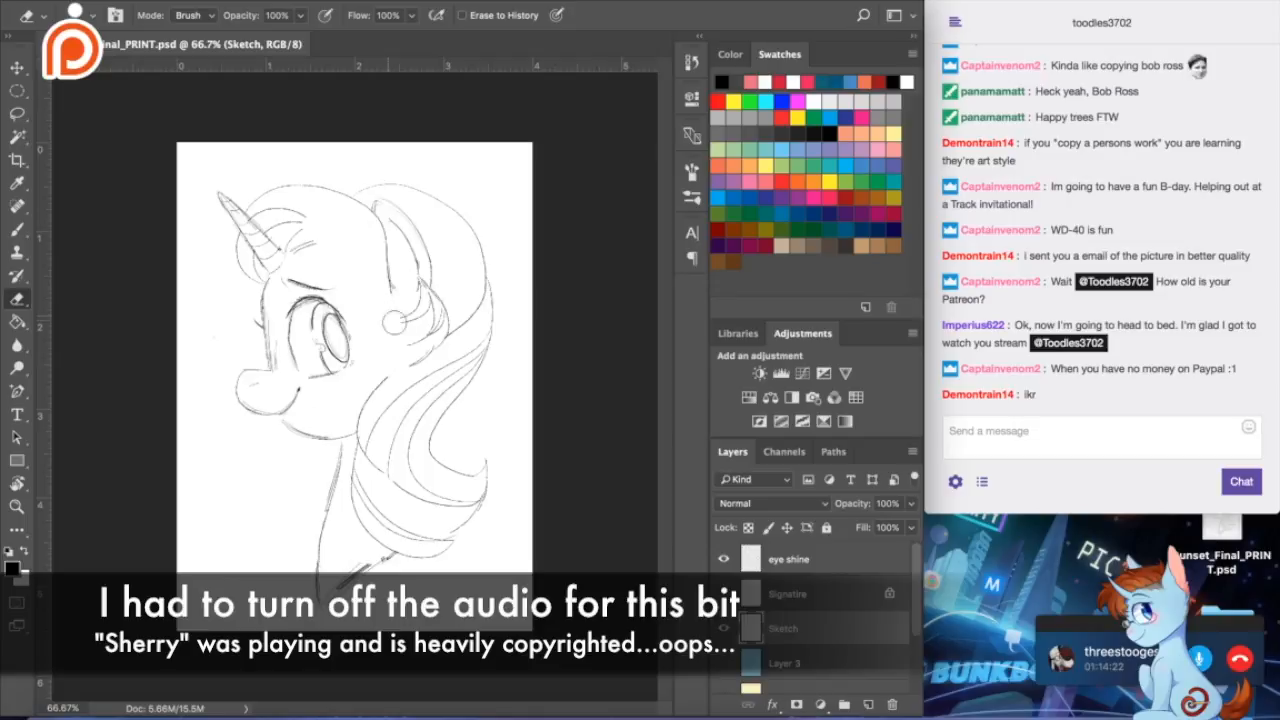
{"action": "mouse_move", "coordinate": [359, 513]}
{"action": "left_mouse_down"}
{"action": "mouse_move", "coordinate": [416, 548]}
{"action": "mouse_move", "coordinate": [404, 555]}
{"action": "left_mouse_up"}
{"action": "mouse_move", "coordinate": [380, 462]}
{"action": "left_mouse_down"}
{"action": "mouse_move", "coordinate": [421, 397]}
{"action": "mouse_move", "coordinate": [390, 383]}
{"action": "mouse_move", "coordinate": [453, 350]}
{"action": "mouse_move", "coordinate": [427, 325]}
{"action": "mouse_move", "coordinate": [452, 296]}
{"action": "mouse_move", "coordinate": [495, 352]}
{"action": "mouse_move", "coordinate": [424, 396]}
{"action": "mouse_move", "coordinate": [483, 358]}
{"action": "mouse_move", "coordinate": [425, 425]}
{"action": "mouse_move", "coordinate": [393, 493]}
{"action": "mouse_move", "coordinate": [429, 508]}
{"action": "mouse_move", "coordinate": [439, 437]}
{"action": "mouse_move", "coordinate": [480, 475]}
{"action": "left_mouse_up"}
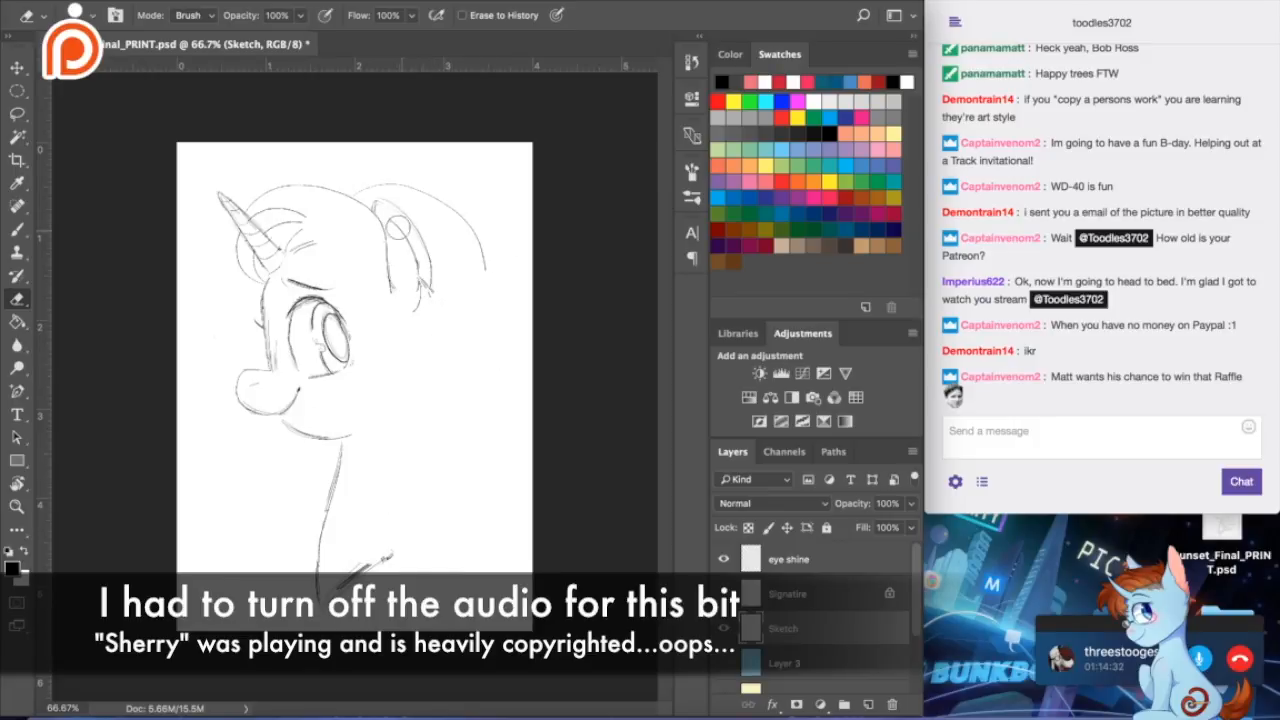
{"action": "mouse_move", "coordinate": [367, 243]}
{"action": "left_mouse_down"}
{"action": "mouse_move", "coordinate": [387, 291]}
{"action": "mouse_move", "coordinate": [369, 228]}
{"action": "mouse_move", "coordinate": [400, 174]}
{"action": "mouse_move", "coordinate": [451, 212]}
{"action": "mouse_move", "coordinate": [487, 265]}
{"action": "mouse_move", "coordinate": [461, 316]}
{"action": "mouse_move", "coordinate": [447, 302]}
{"action": "mouse_move", "coordinate": [422, 314]}
{"action": "mouse_move", "coordinate": [412, 285]}
{"action": "mouse_move", "coordinate": [429, 310]}
{"action": "left_mouse_up"}
{"action": "mouse_move", "coordinate": [222, 263]}
{"action": "left_mouse_down"}
{"action": "mouse_move", "coordinate": [236, 245]}
{"action": "mouse_move", "coordinate": [252, 282]}
{"action": "mouse_move", "coordinate": [303, 267]}
{"action": "mouse_move", "coordinate": [296, 282]}
{"action": "mouse_move", "coordinate": [332, 283]}
{"action": "left_mouse_up"}
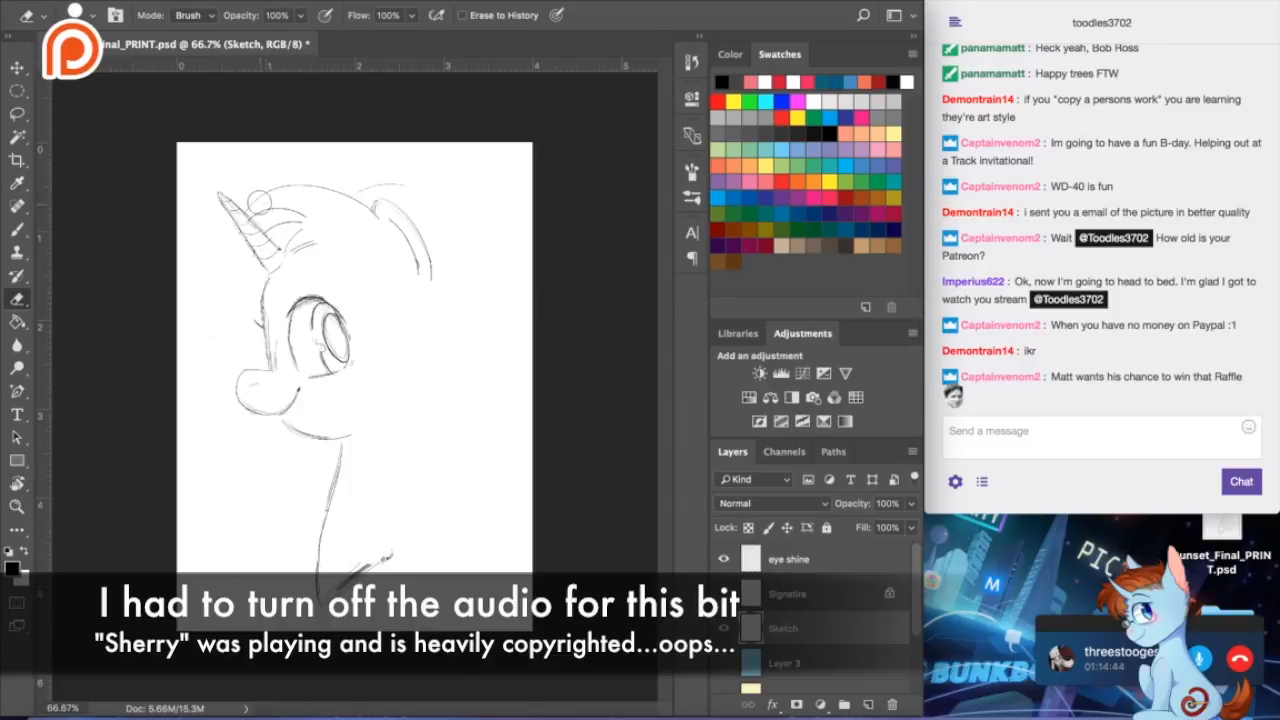
{"action": "mouse_move", "coordinate": [262, 207]}
{"action": "left_mouse_down"}
{"action": "mouse_move", "coordinate": [297, 228]}
{"action": "mouse_move", "coordinate": [356, 202]}
{"action": "mouse_move", "coordinate": [363, 219]}
{"action": "mouse_move", "coordinate": [368, 183]}
{"action": "mouse_move", "coordinate": [404, 183]}
{"action": "left_mouse_up"}
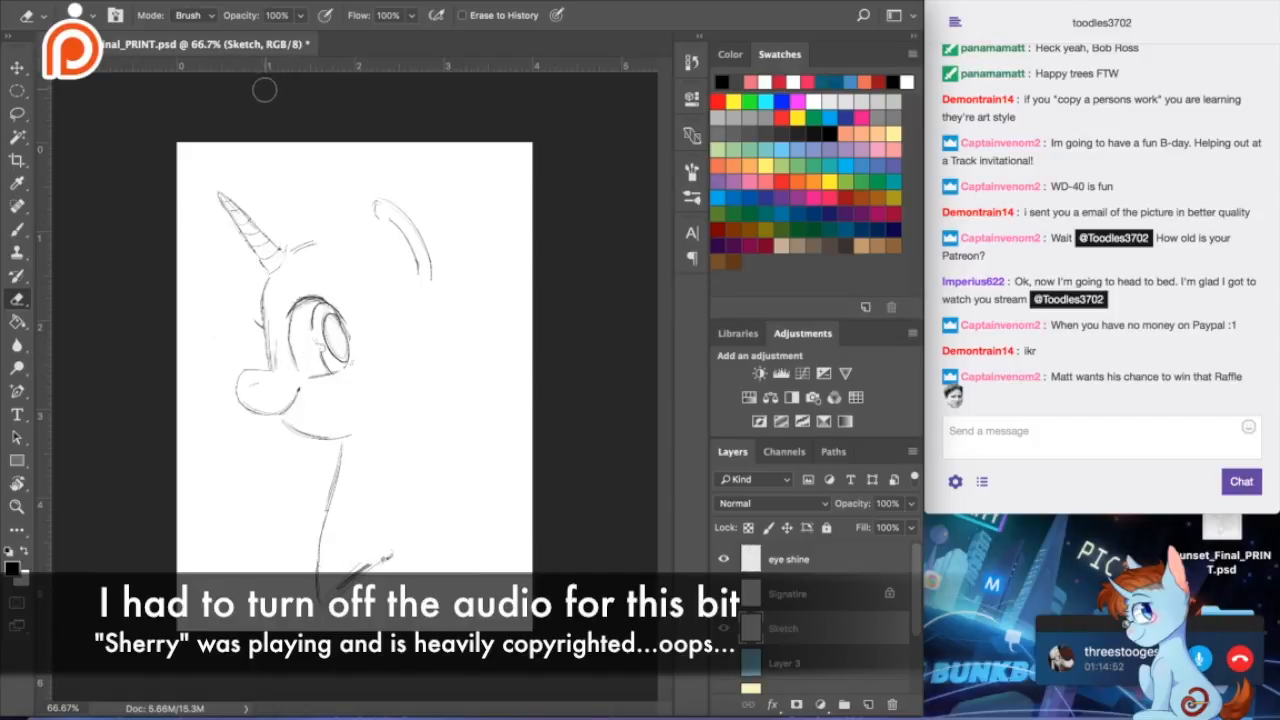
- Switch to the Brush tool and enlarge the view of the unicorn's face
{"action": "left_click", "coordinate": [17, 230]}
{"action": "scroll", "coordinate": [307, 349], "scroll_direction": "up", "scroll_amount": 3}
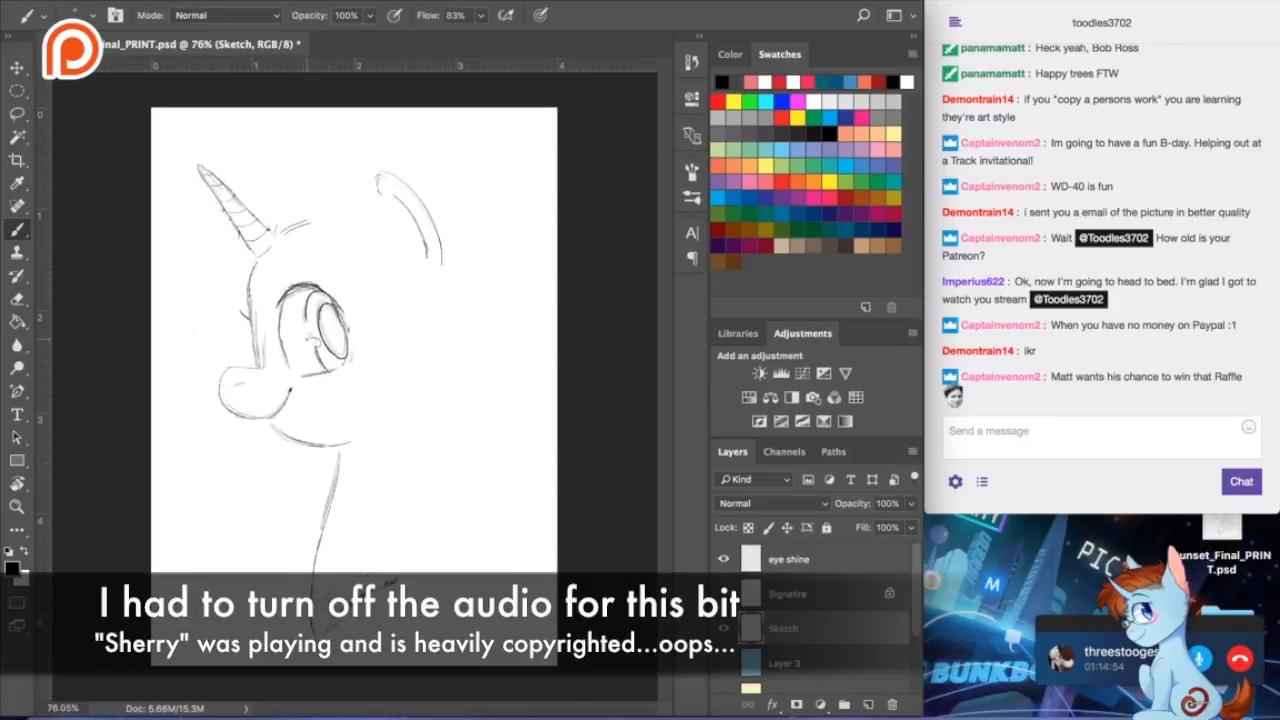
{"action": "scroll", "coordinate": [355, 380], "scroll_direction": "up", "scroll_amount": 4}
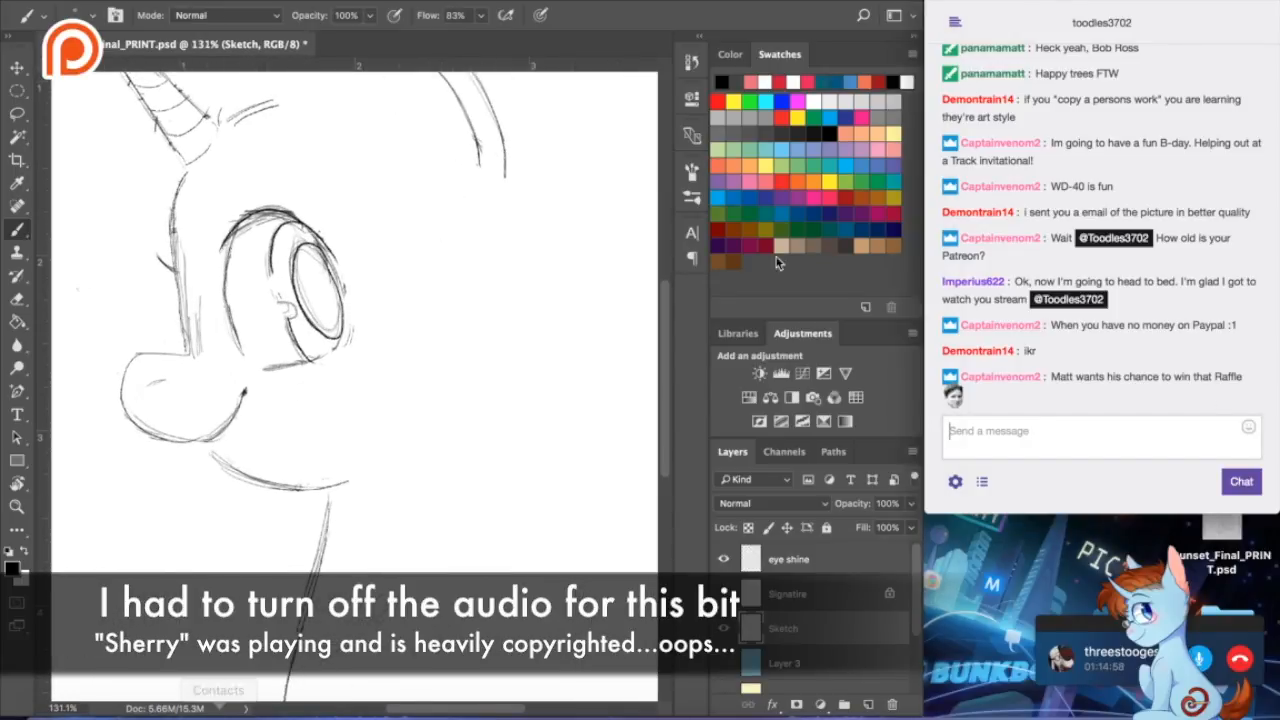
- Switch to the Safari browser and search the web for "sunset shimmer" in a new tab
{"action": "left_click", "coordinate": [1087, 708]}
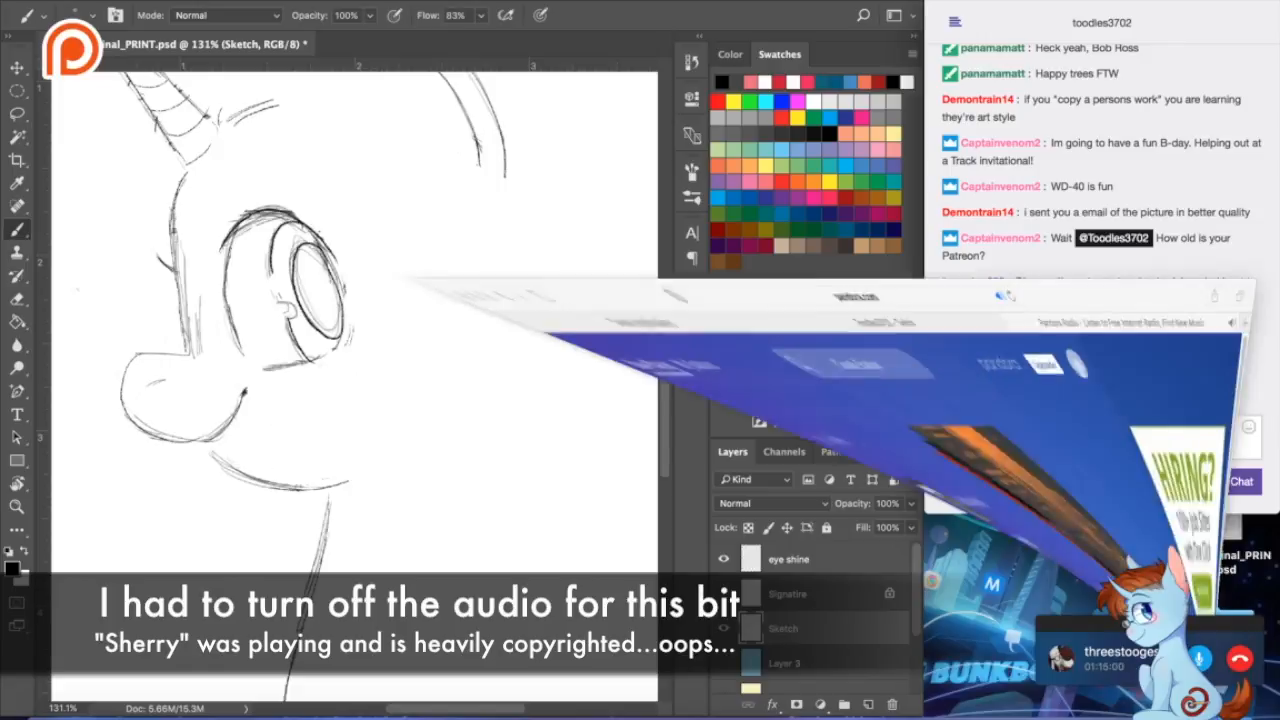
{"action": "left_click", "coordinate": [106, 1]}
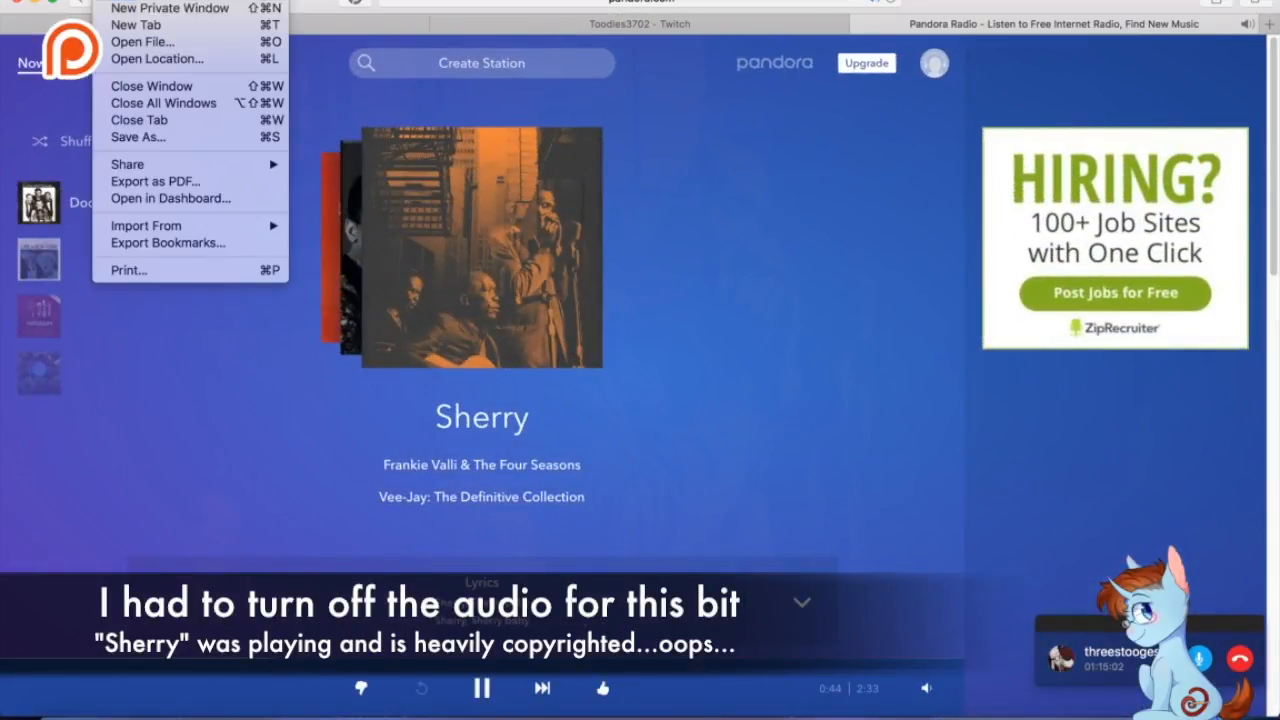
{"action": "left_click", "coordinate": [133, 24]}
{"action": "type", "text": "sunset shimmer"}
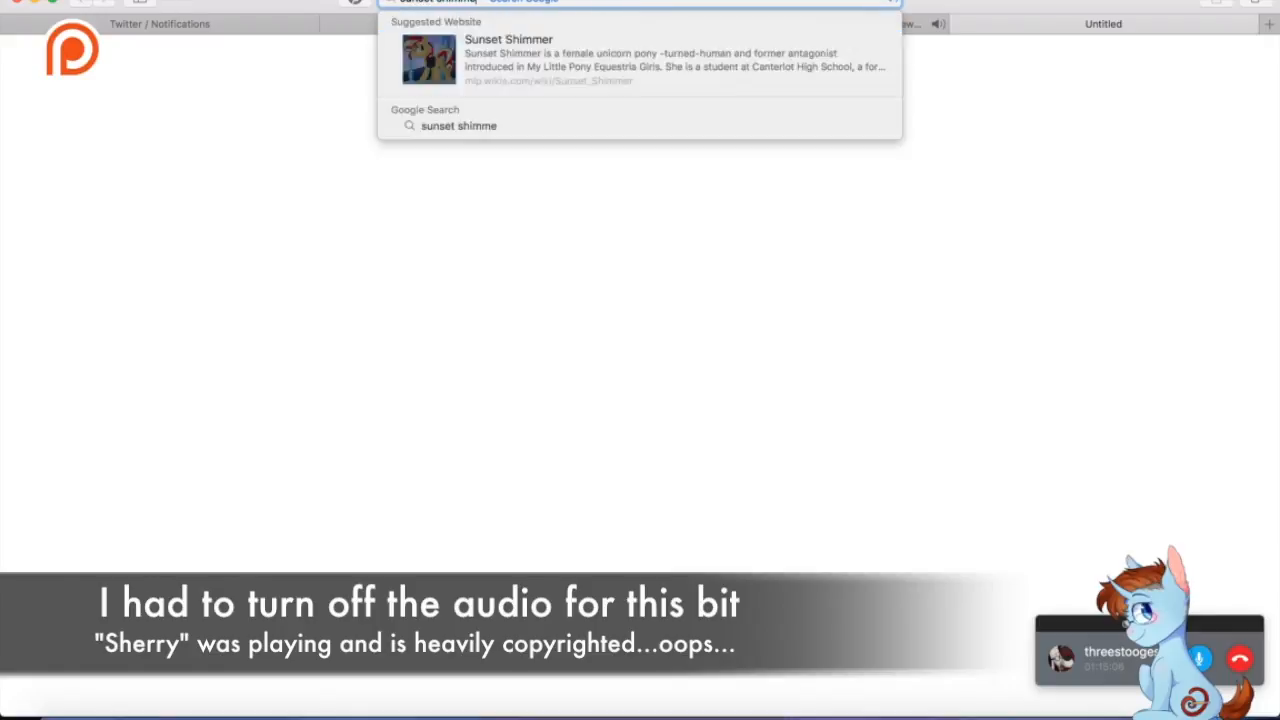
{"action": "key", "text": "Return"}
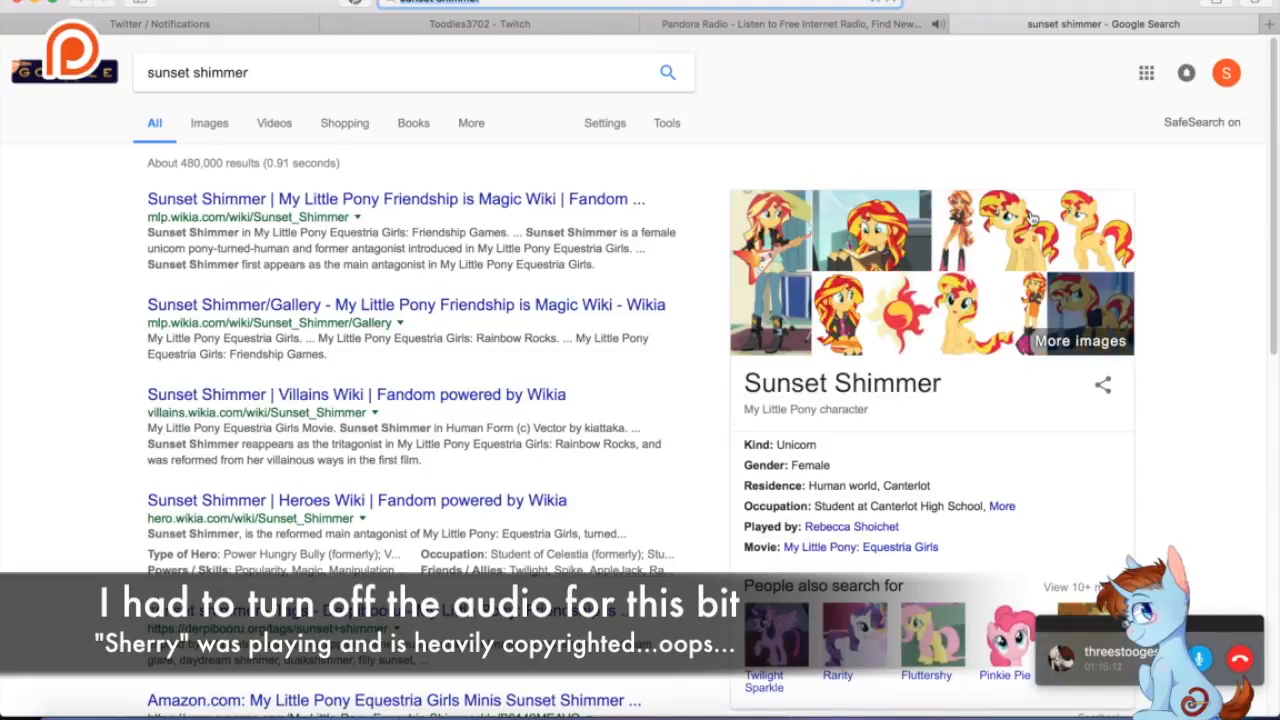
- Save the Sunset Shimmer standing pony picture from the image results to the Desktop as Sunset_shimmer_pony and put the browser away
{"action": "left_click", "coordinate": [716, 25]}
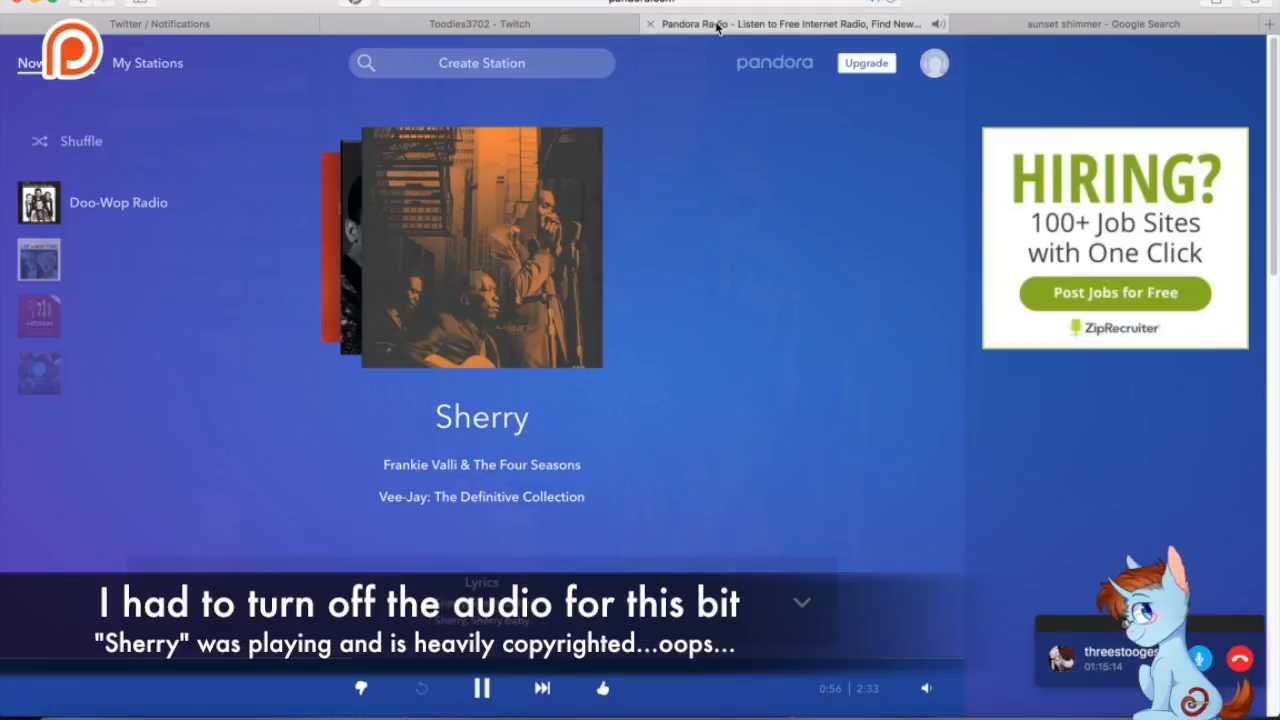
{"action": "left_click", "coordinate": [1027, 23]}
{"action": "left_click", "coordinate": [893, 302]}
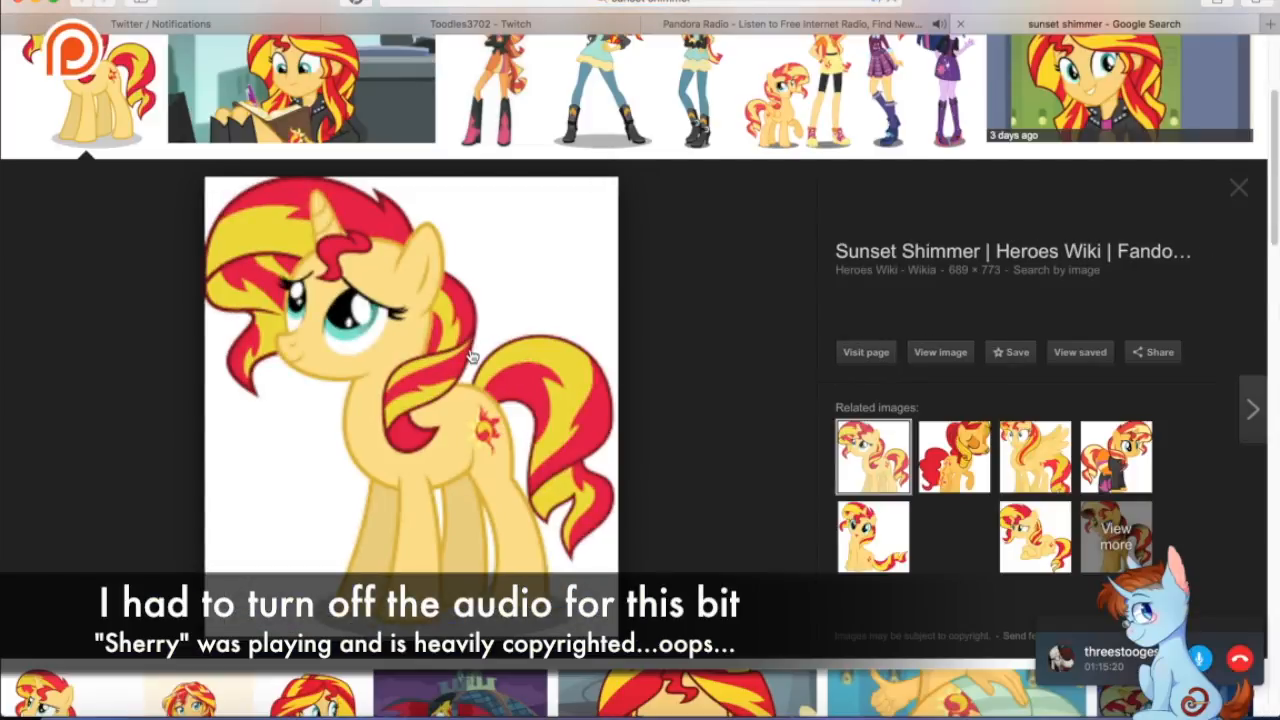
{"action": "right_click", "coordinate": [332, 344]}
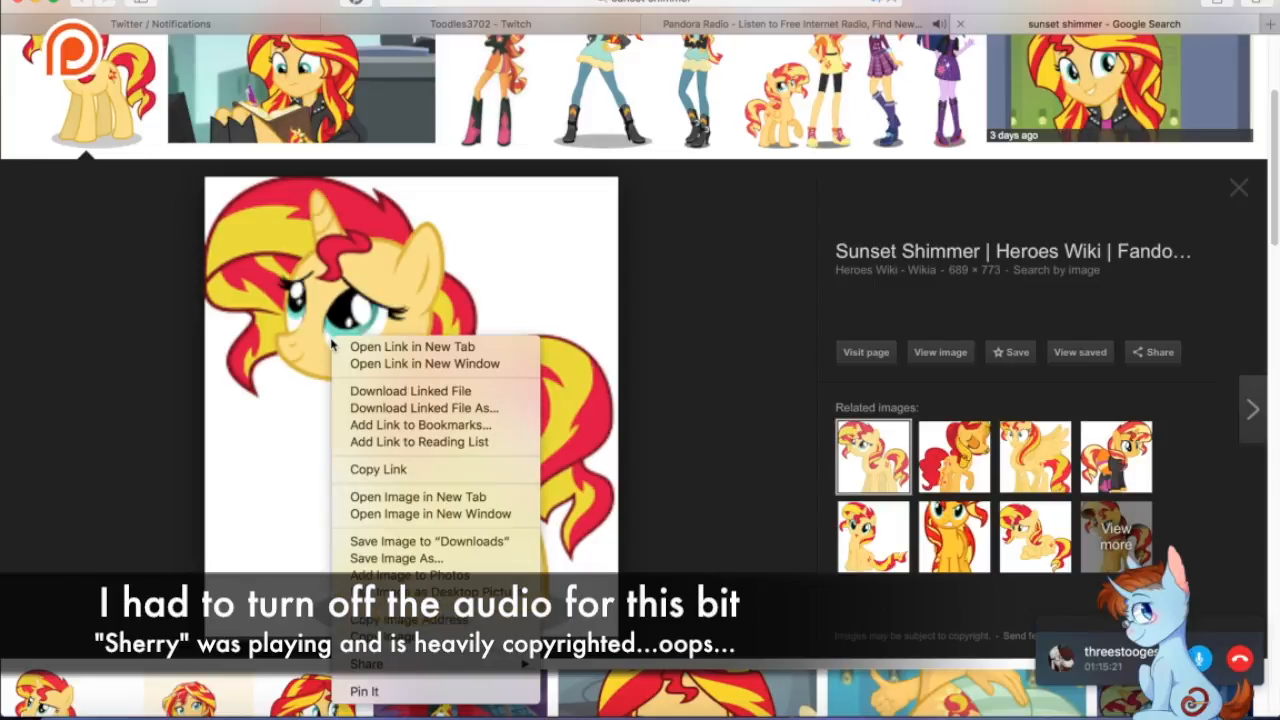
{"action": "left_click", "coordinate": [362, 562]}
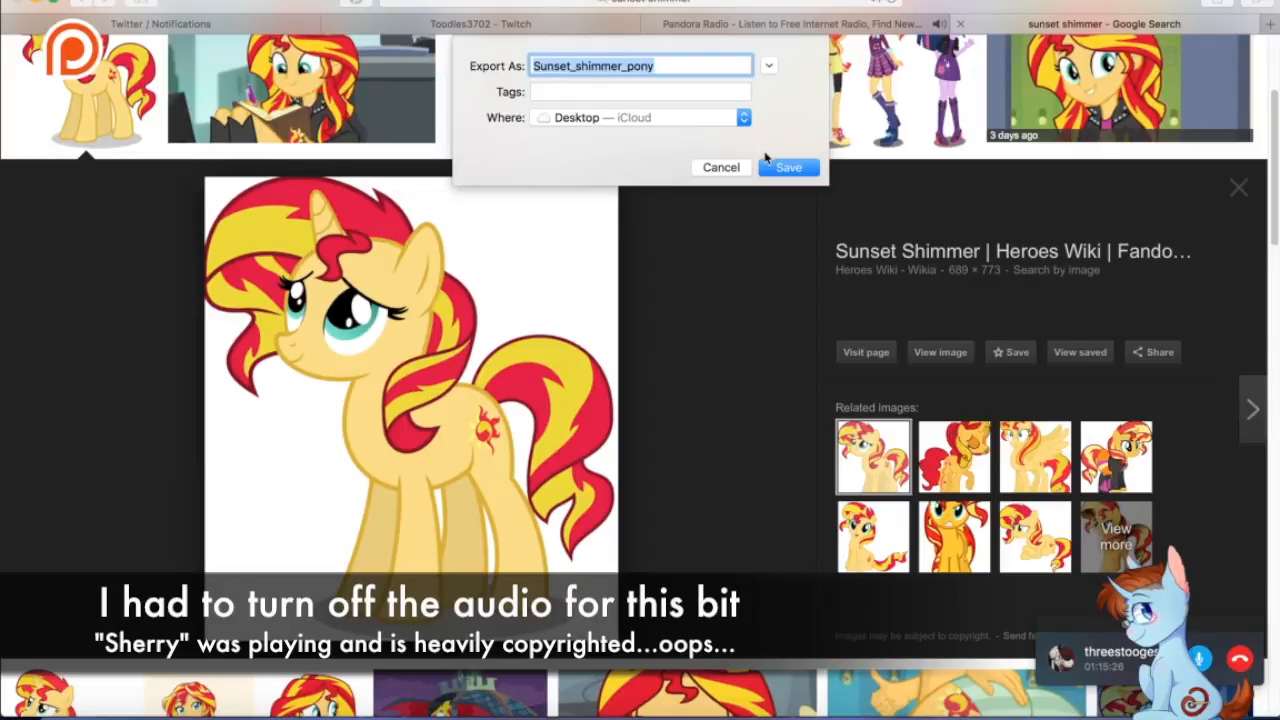
{"action": "left_click", "coordinate": [796, 170]}
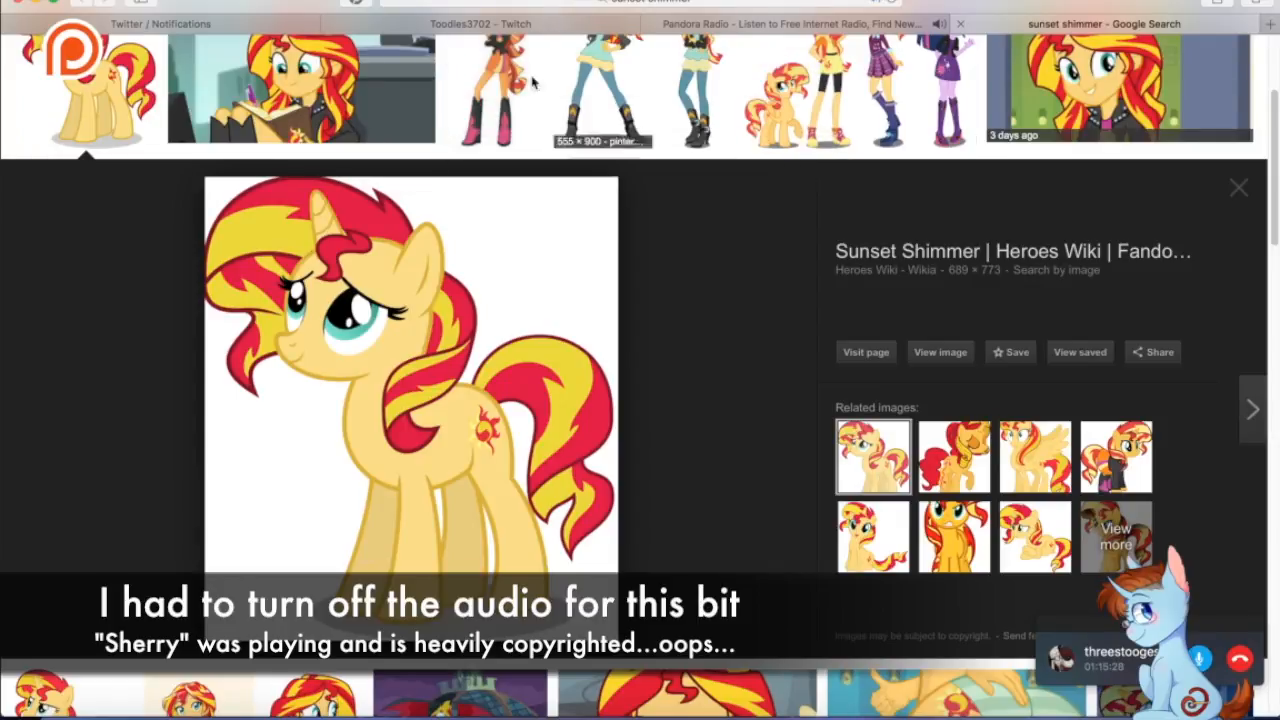
{"action": "left_click", "coordinate": [35, 5]}
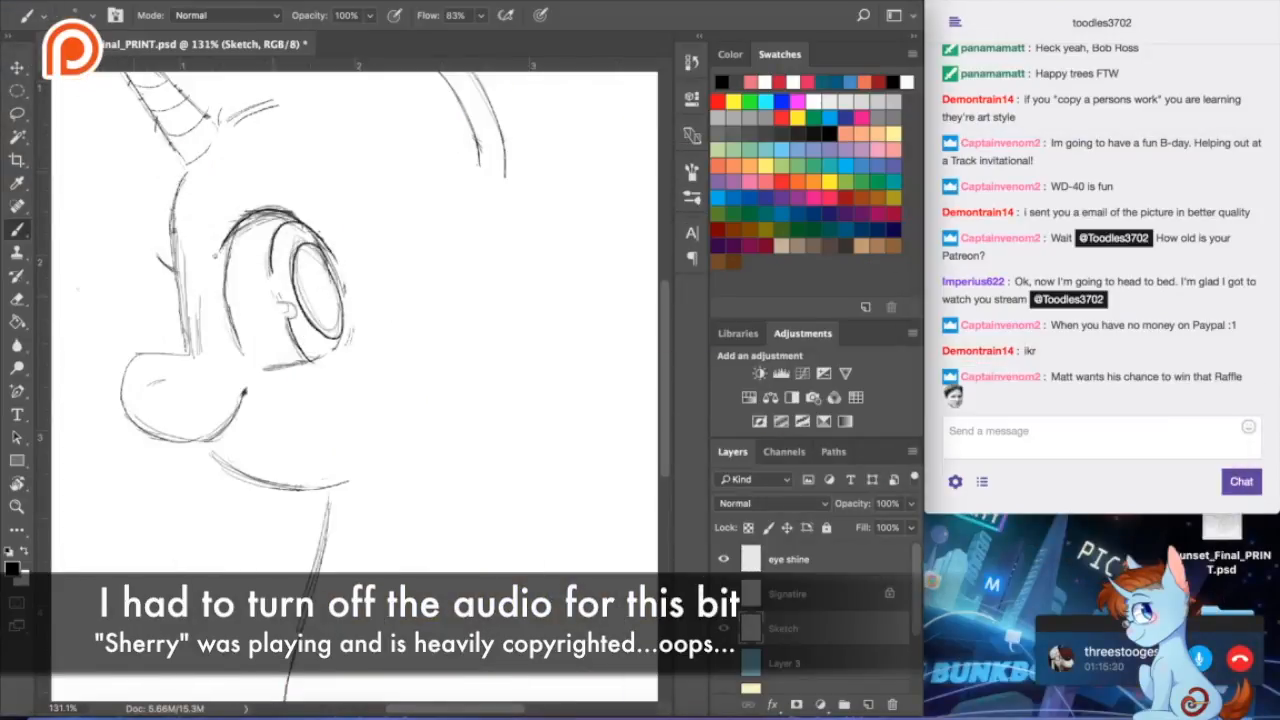
- Open the reference picture Sunset_shimmer_pony.png in Photoshop and fit it to the window
{"action": "left_click", "coordinate": [160, 1]}
{"action": "left_click", "coordinate": [172, 6]}
{"action": "double_click", "coordinate": [549, 165]}
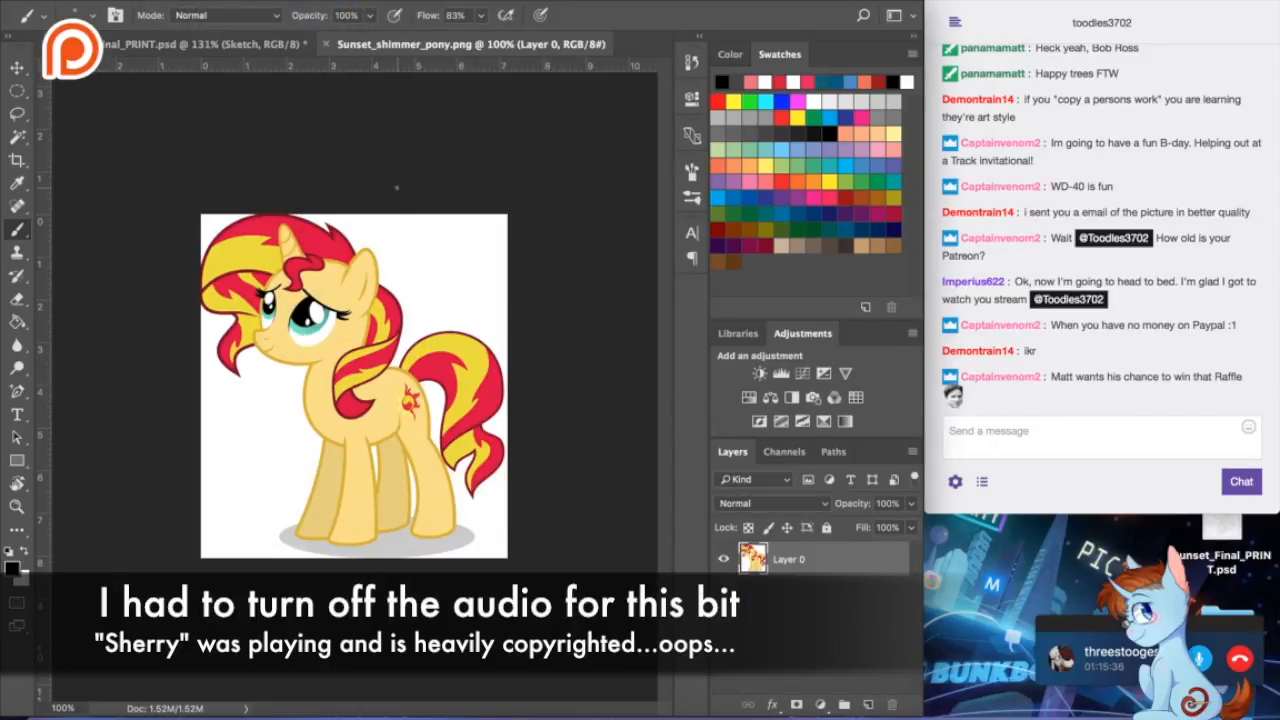
{"action": "key", "text": "ctrl+0"}
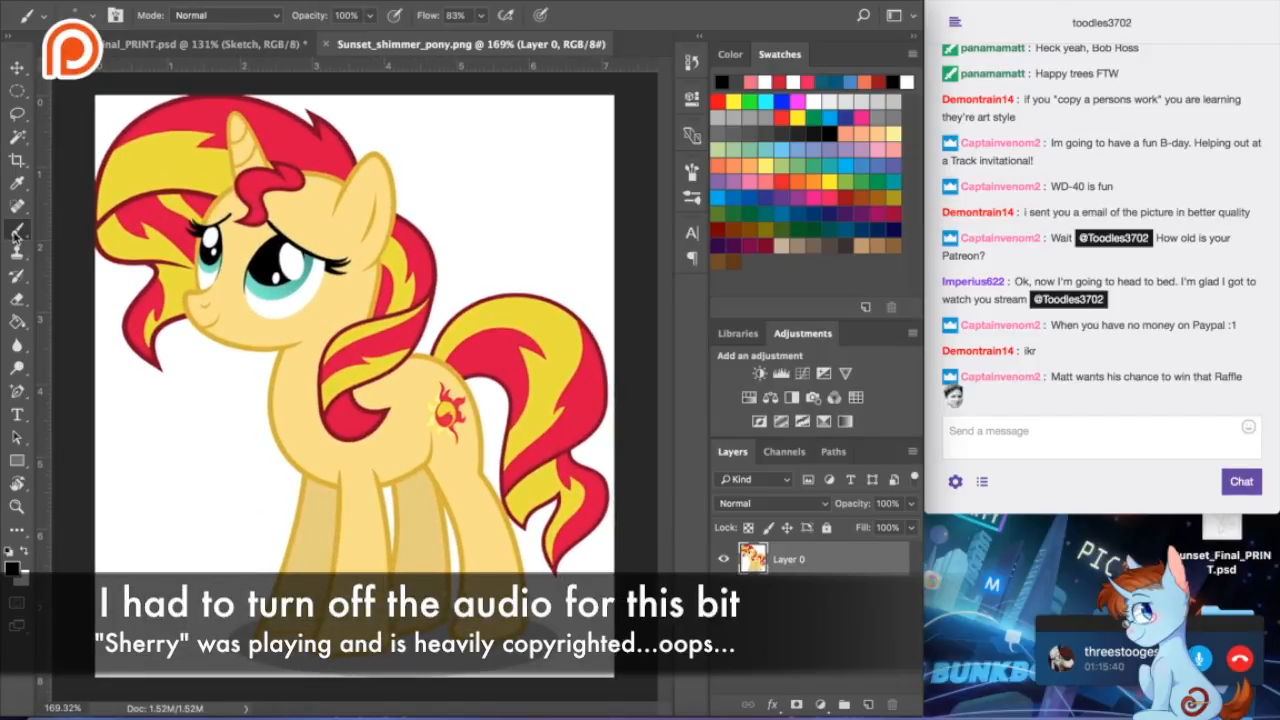
- Return to the portrait and draw the ear's missing front edge down from its tip on the Sketch layer
{"action": "left_click", "coordinate": [211, 48]}
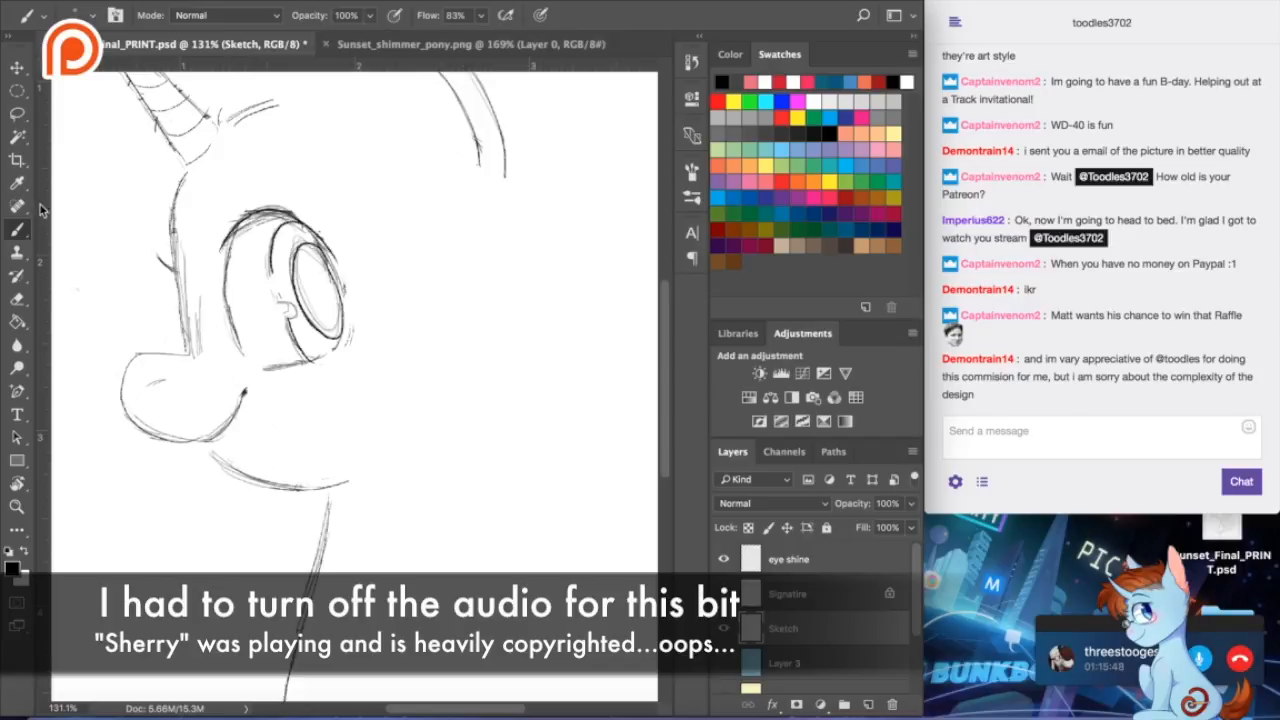
{"action": "scroll", "coordinate": [320, 263], "scroll_direction": "up", "scroll_amount": 2}
{"action": "scroll", "coordinate": [318, 262], "scroll_direction": "up", "scroll_amount": 5}
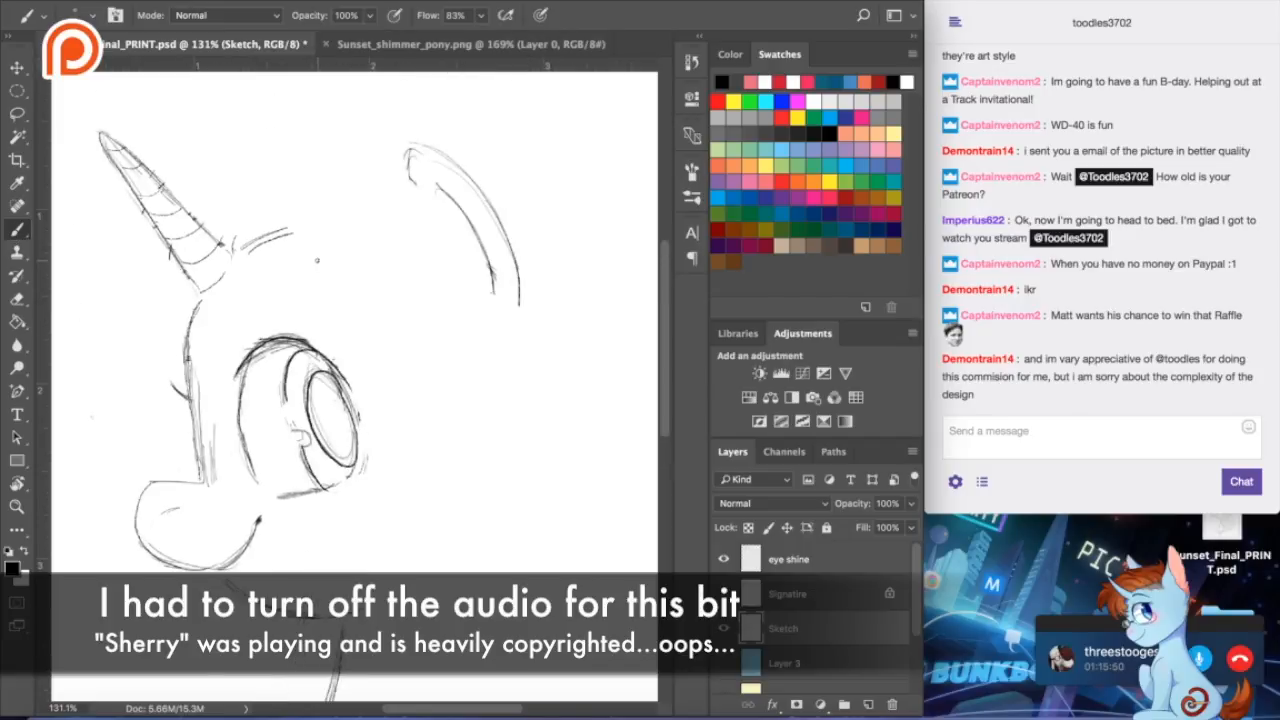
{"action": "left_click_drag", "start_coordinate": [406, 146], "coordinate": [414, 238]}
{"action": "left_click_drag", "start_coordinate": [409, 174], "coordinate": [418, 236]}
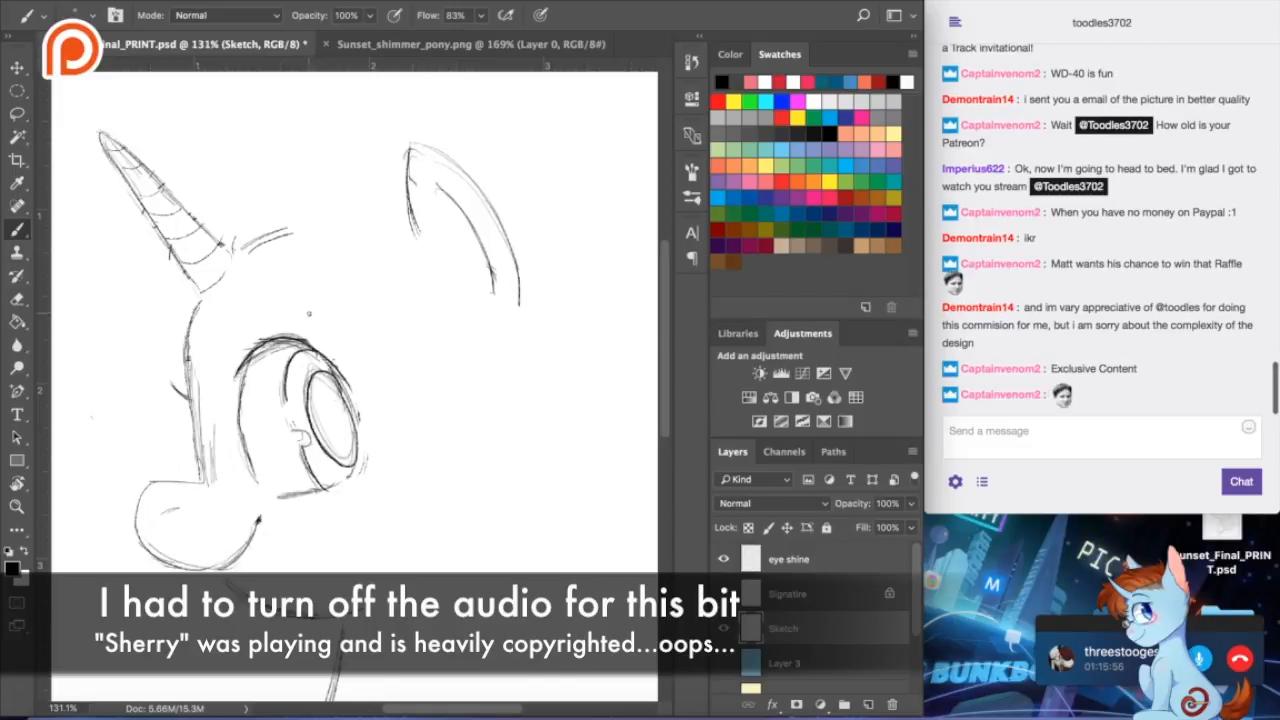
- Draw the curved top of the head from the horn's base toward the ear
{"action": "left_click_drag", "start_coordinate": [299, 322], "coordinate": [331, 305]}
{"action": "scroll", "coordinate": [335, 384], "scroll_direction": "down", "scroll_amount": 3}
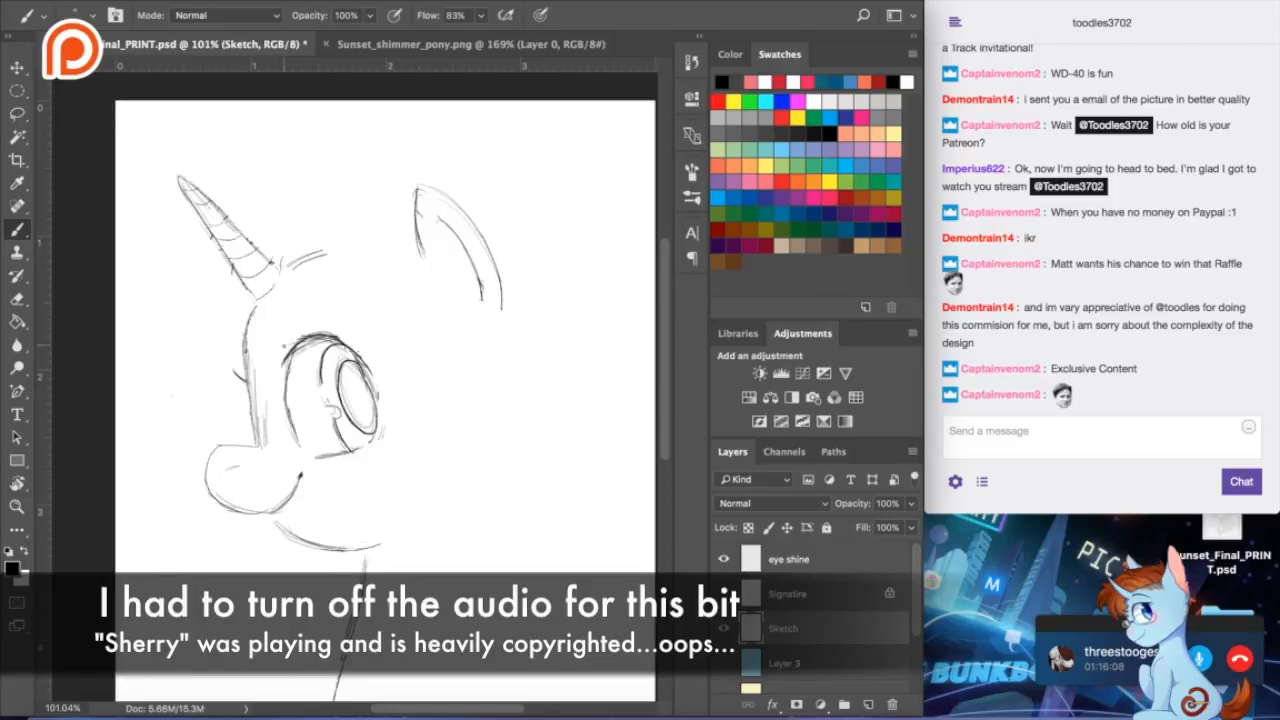
{"action": "mouse_move", "coordinate": [290, 262]}
{"action": "left_mouse_down"}
{"action": "mouse_move", "coordinate": [404, 237]}
{"action": "mouse_move", "coordinate": [388, 237]}
{"action": "left_mouse_up"}
{"action": "left_click", "coordinate": [17, 298]}
{"action": "mouse_move", "coordinate": [310, 320]}
{"action": "left_mouse_down"}
{"action": "mouse_move", "coordinate": [312, 364]}
{"action": "mouse_move", "coordinate": [320, 356]}
{"action": "mouse_move", "coordinate": [301, 354]}
{"action": "mouse_move", "coordinate": [314, 391]}
{"action": "mouse_move", "coordinate": [284, 388]}
{"action": "left_mouse_up"}
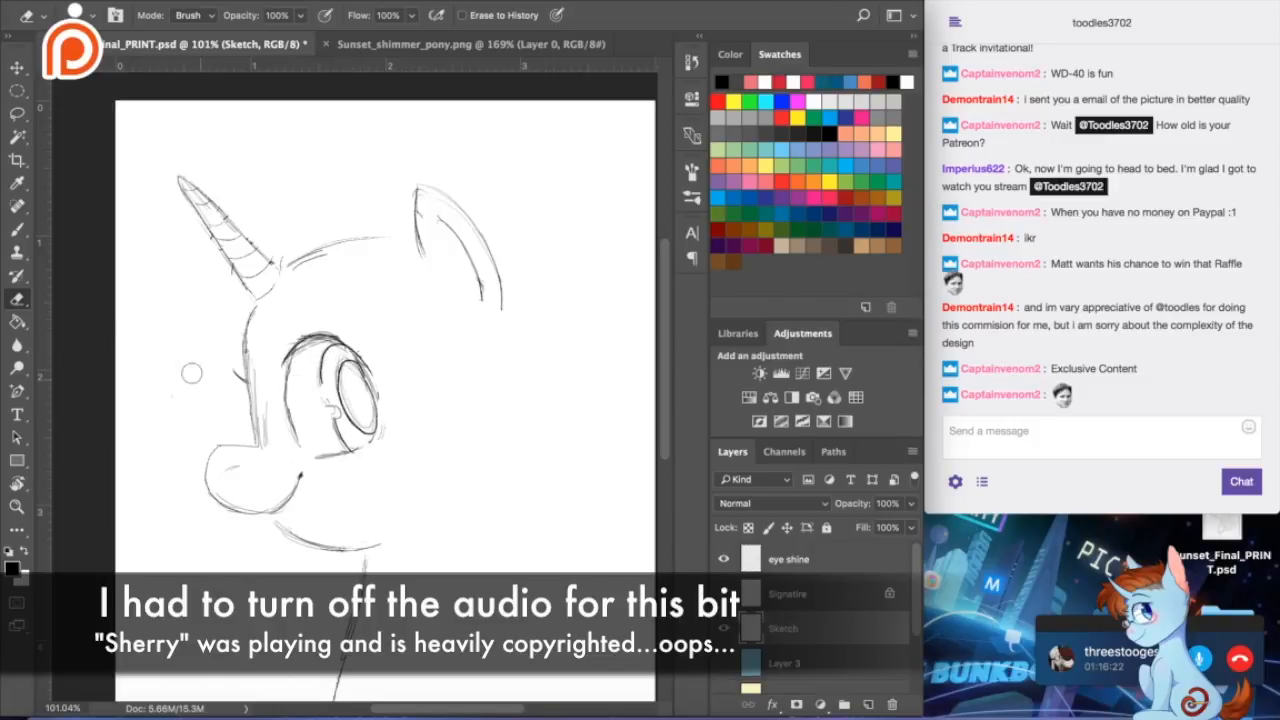
- Erase the old smile line and redraw it as a small open mouth just above the chin
{"action": "left_click", "coordinate": [17, 228]}
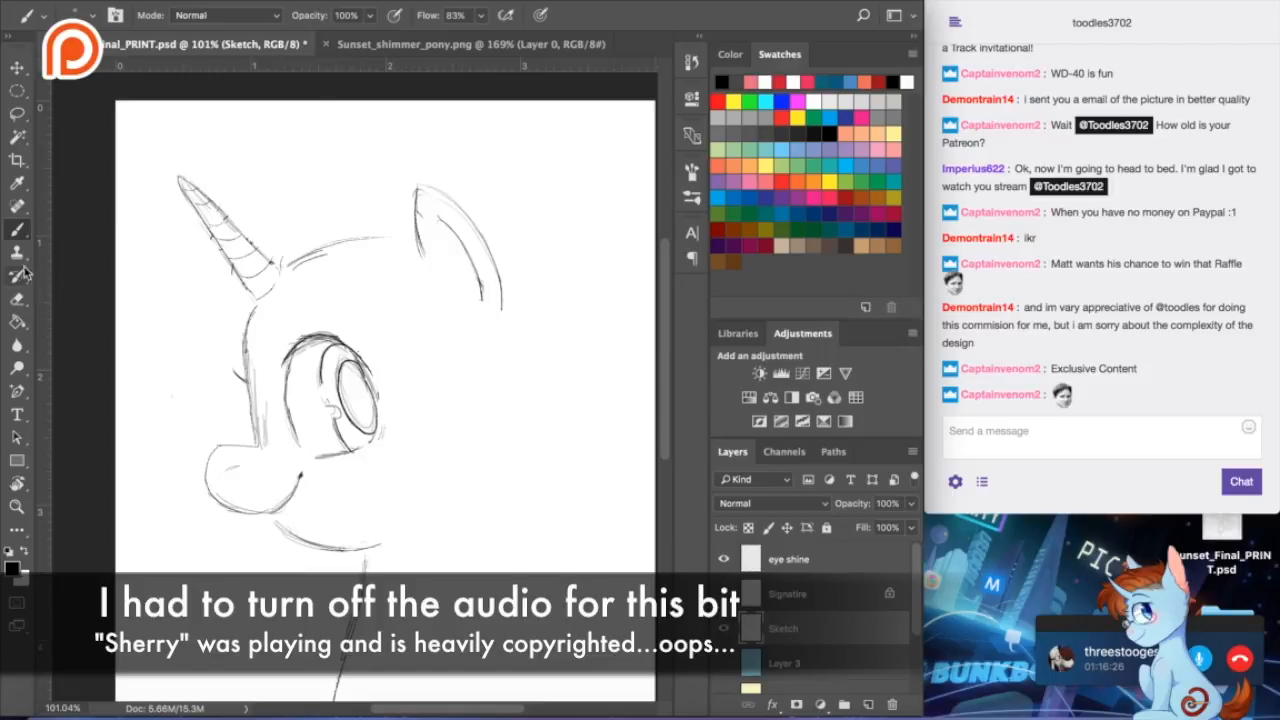
{"action": "left_click", "coordinate": [17, 300]}
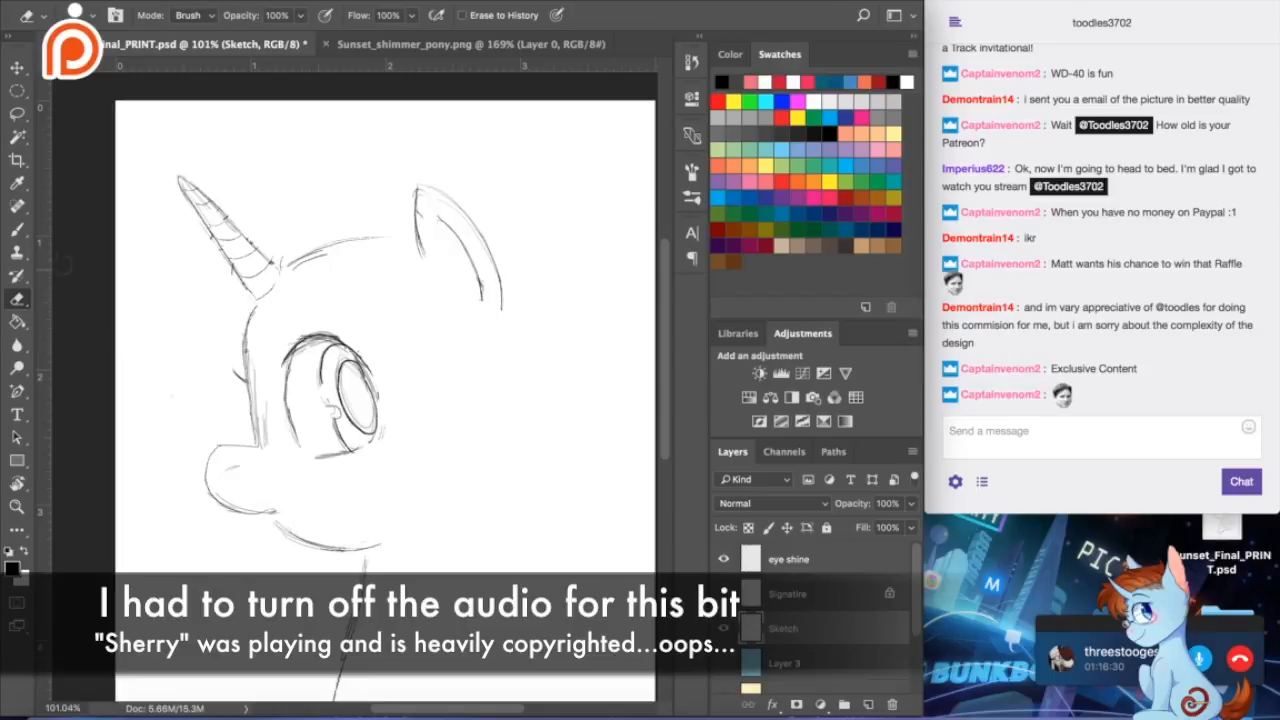
{"action": "key", "text": "b"}
{"action": "left_click_drag", "start_coordinate": [272, 512], "coordinate": [306, 487]}
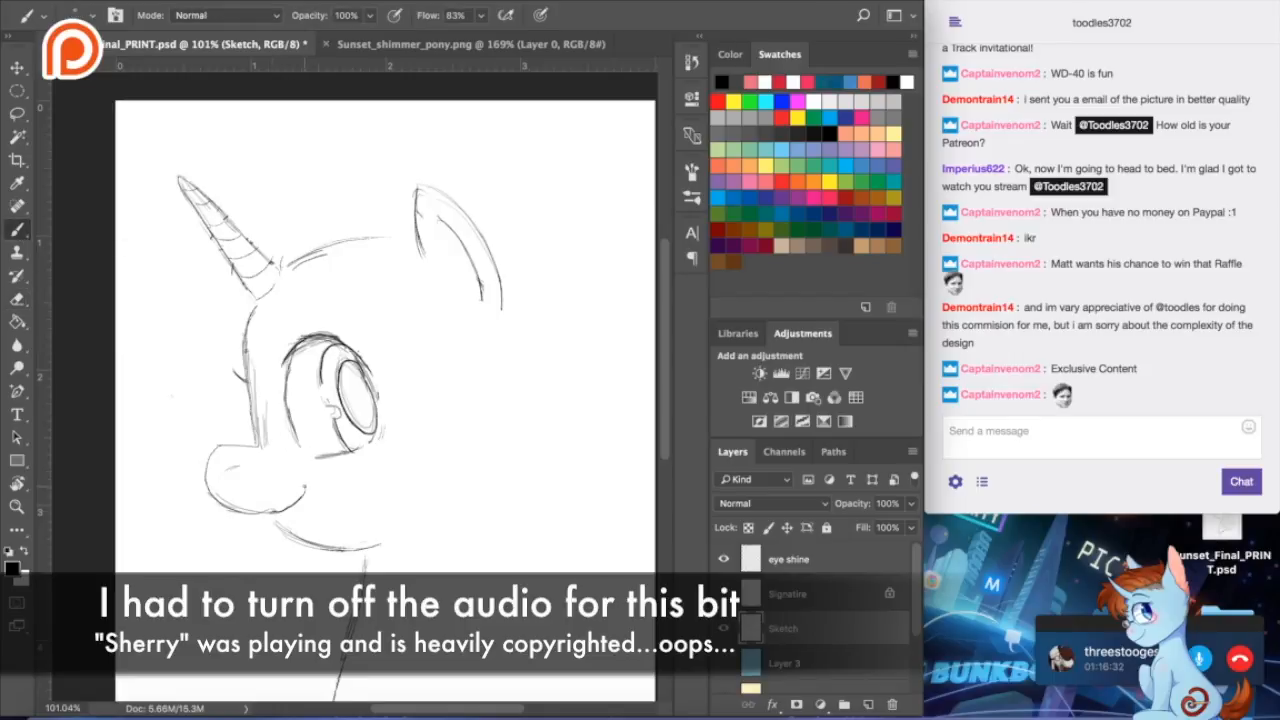
{"action": "key", "text": "super+z"}
{"action": "mouse_move", "coordinate": [290, 482]}
{"action": "left_mouse_down"}
{"action": "mouse_move", "coordinate": [295, 526]}
{"action": "mouse_move", "coordinate": [277, 517]}
{"action": "mouse_move", "coordinate": [289, 520]}
{"action": "left_mouse_up"}
{"action": "key", "text": "super+z"}
{"action": "key", "text": "super+z"}
{"action": "key", "text": "super+z"}
{"action": "key", "text": "super+z"}
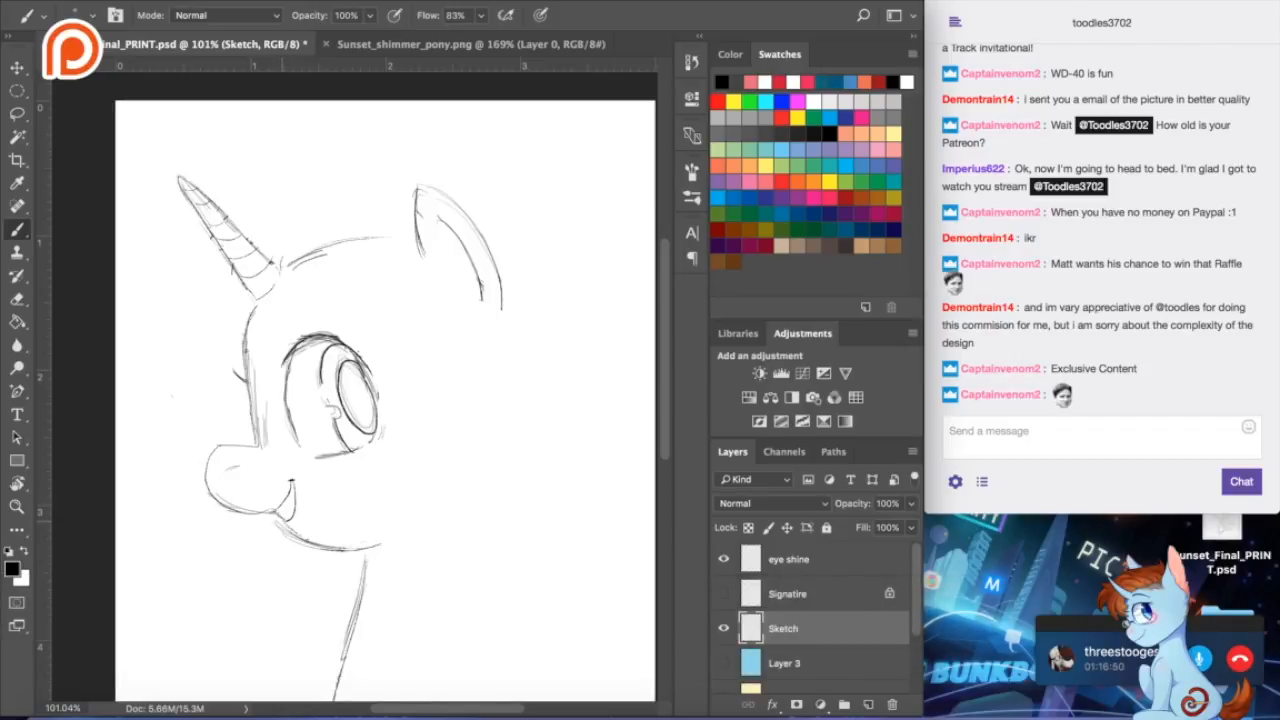
- Redraw the front of the muzzle slightly further in and erase the old outline outside it
{"action": "left_click", "coordinate": [17, 298]}
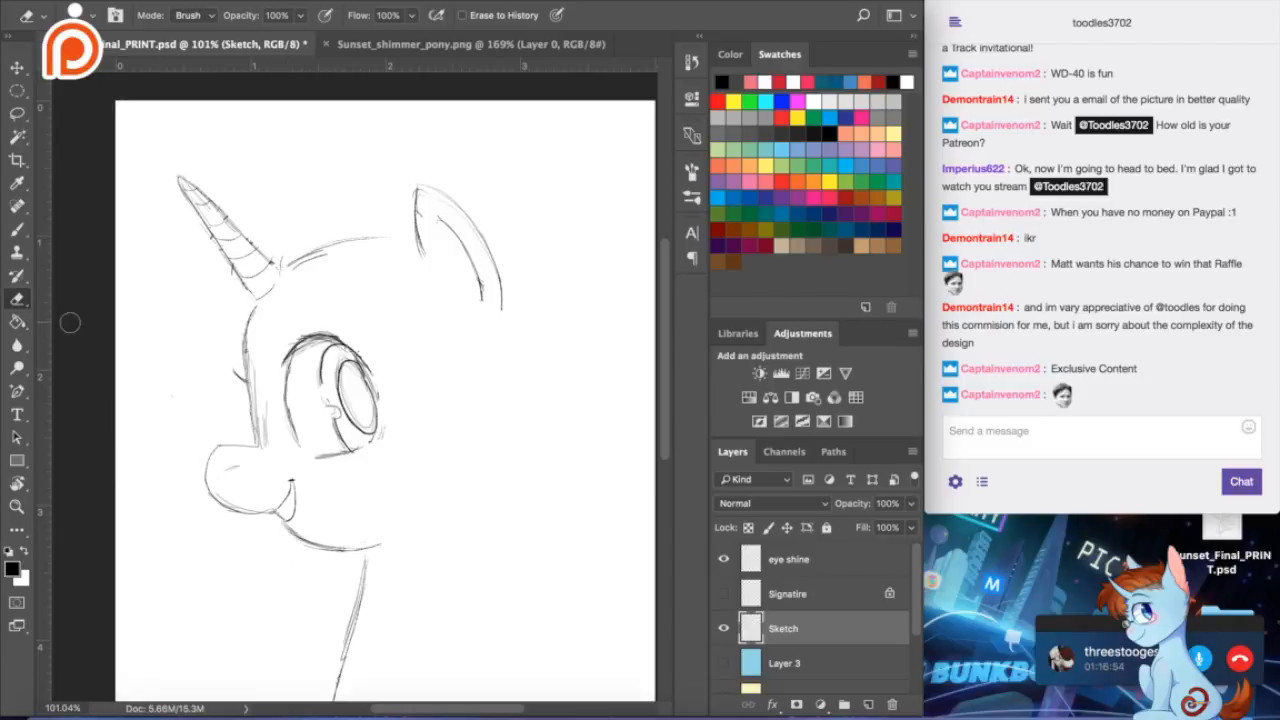
{"action": "left_click", "coordinate": [17, 229]}
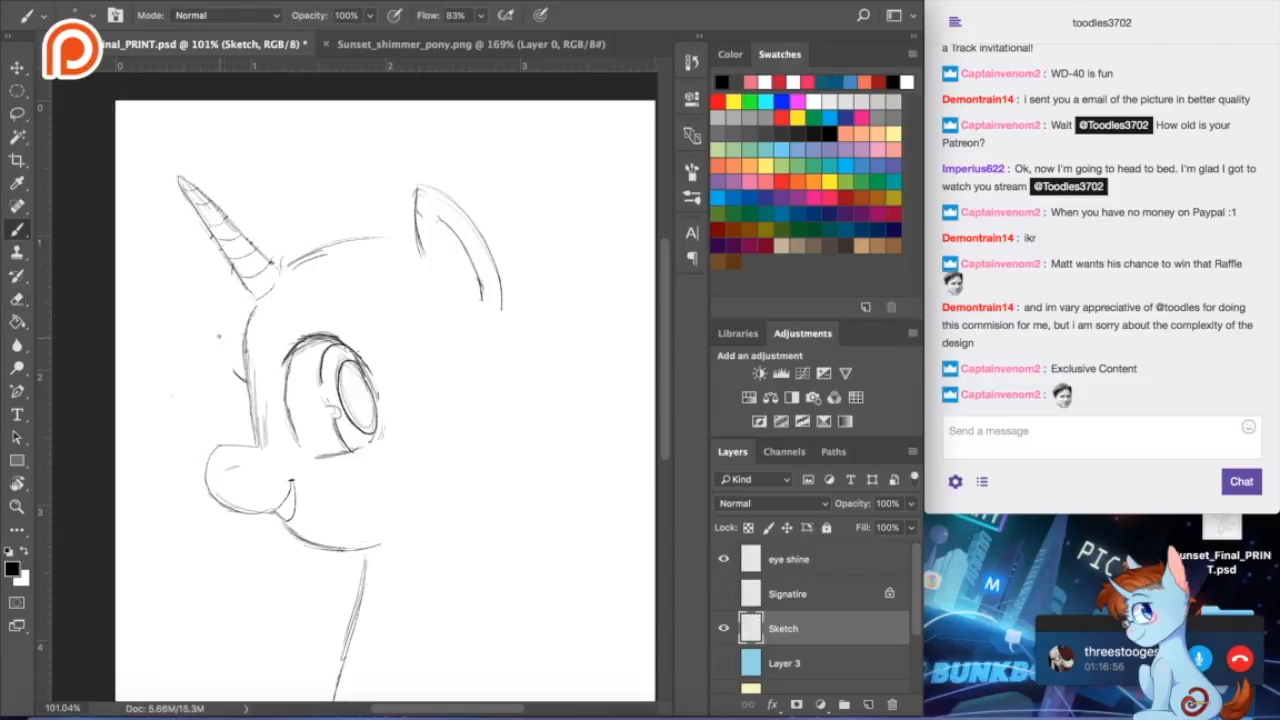
{"action": "left_click_drag", "start_coordinate": [214, 470], "coordinate": [242, 510]}
{"action": "key", "text": "super+z"}
{"action": "left_click_drag", "start_coordinate": [216, 450], "coordinate": [253, 510]}
{"action": "key", "text": "super+z"}
{"action": "left_click_drag", "start_coordinate": [214, 450], "coordinate": [234, 506]}
{"action": "left_click", "coordinate": [25, 298]}
{"action": "mouse_move", "coordinate": [201, 452]}
{"action": "left_mouse_down"}
{"action": "mouse_move", "coordinate": [210, 504]}
{"action": "mouse_move", "coordinate": [255, 521]}
{"action": "mouse_move", "coordinate": [217, 511]}
{"action": "left_mouse_up"}
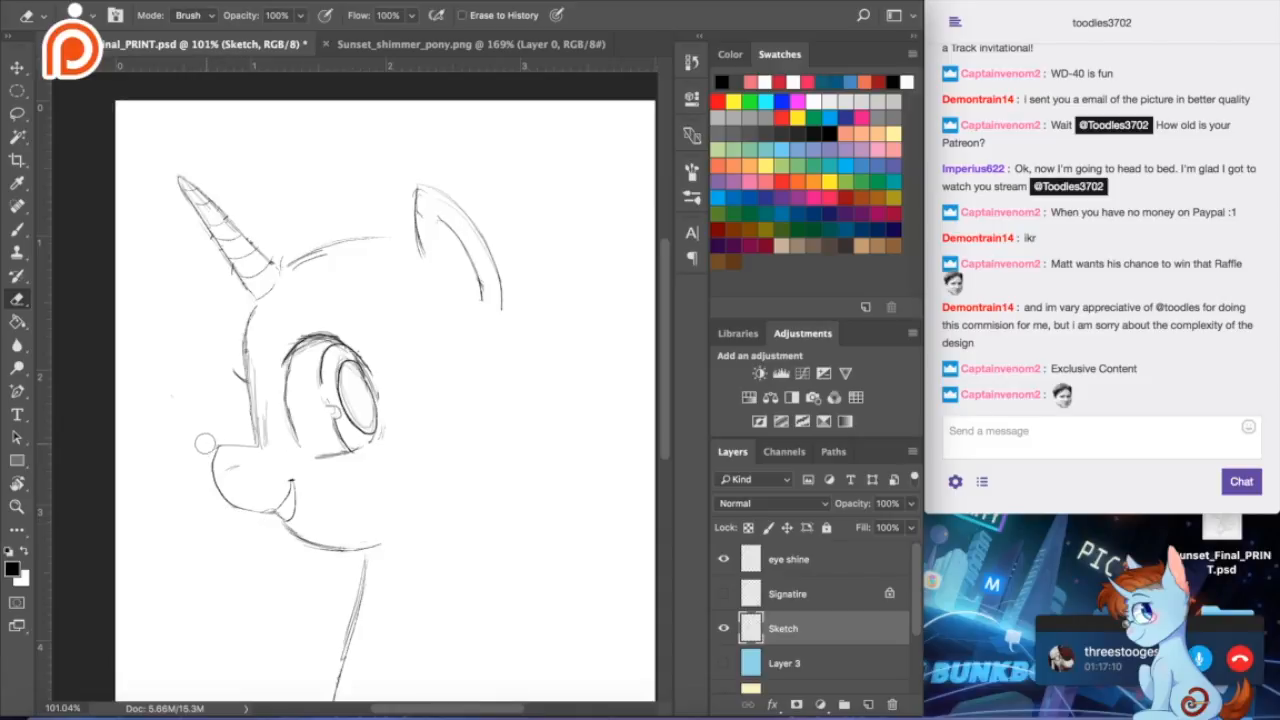
- Draw a short curve joining the lower end of the face line to the top of the muzzle, then clean up around it
{"action": "left_click", "coordinate": [17, 228]}
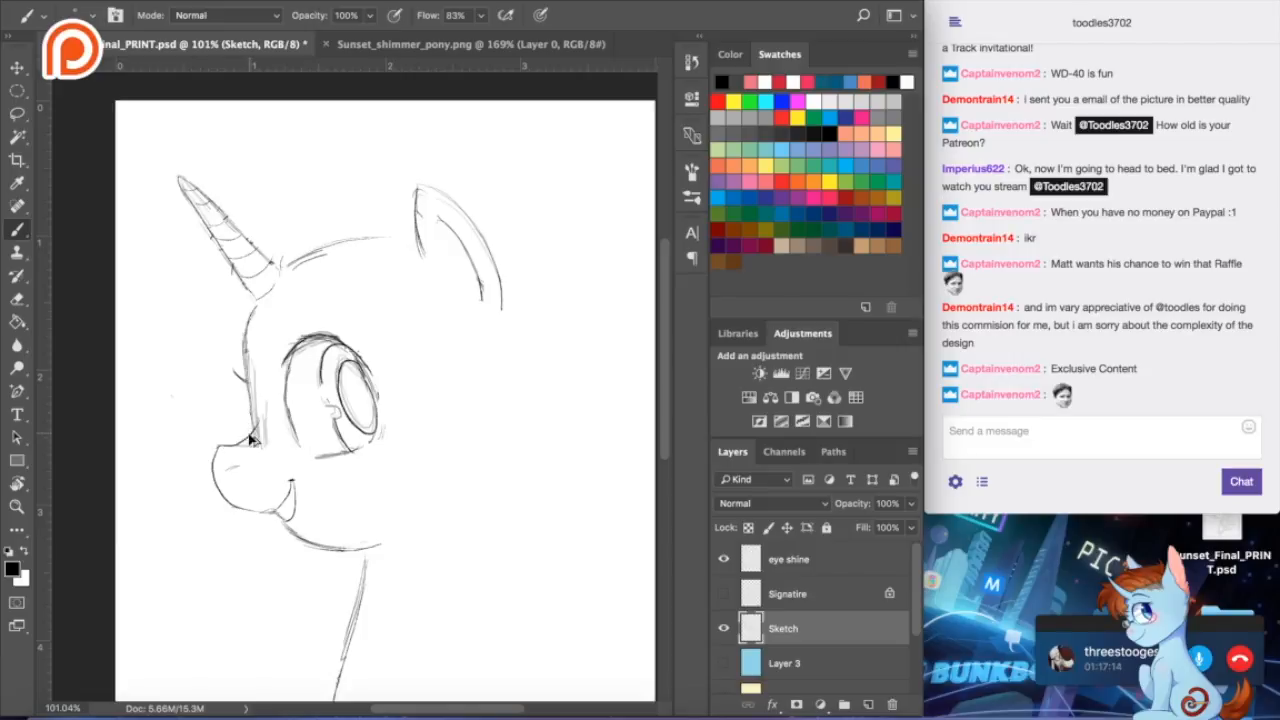
{"action": "key", "text": "super+z"}
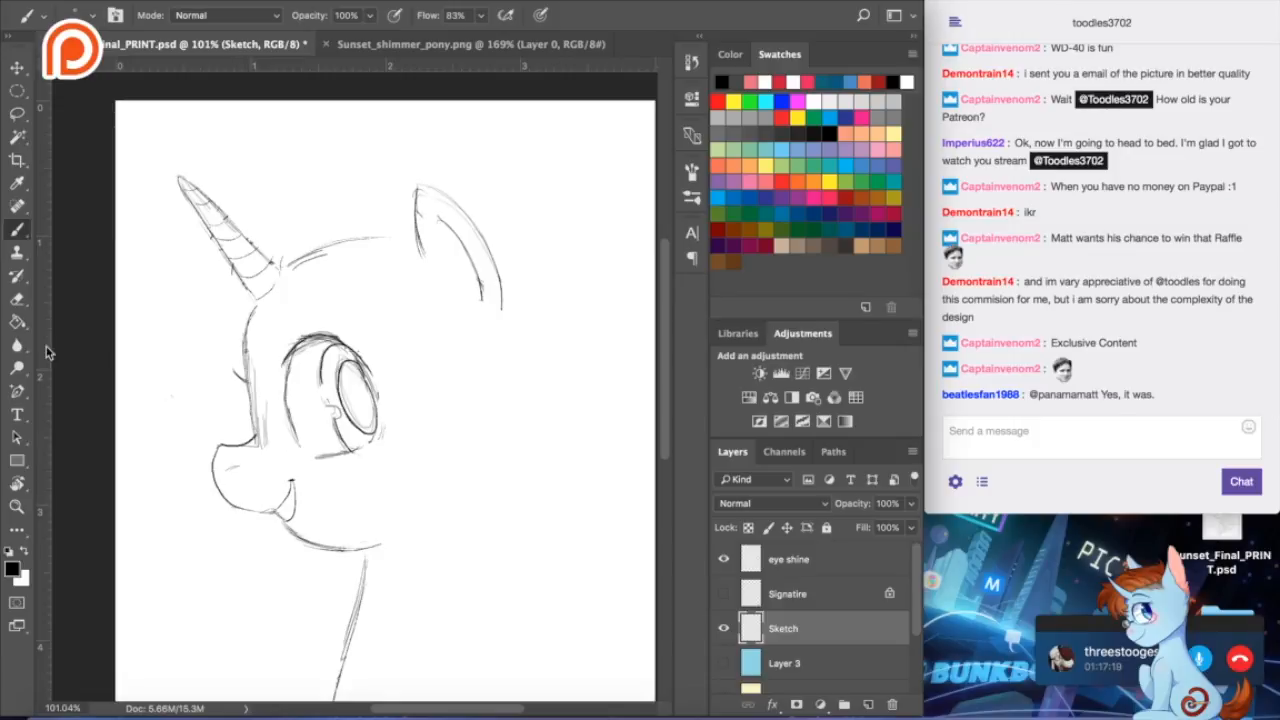
{"action": "left_click", "coordinate": [17, 299]}
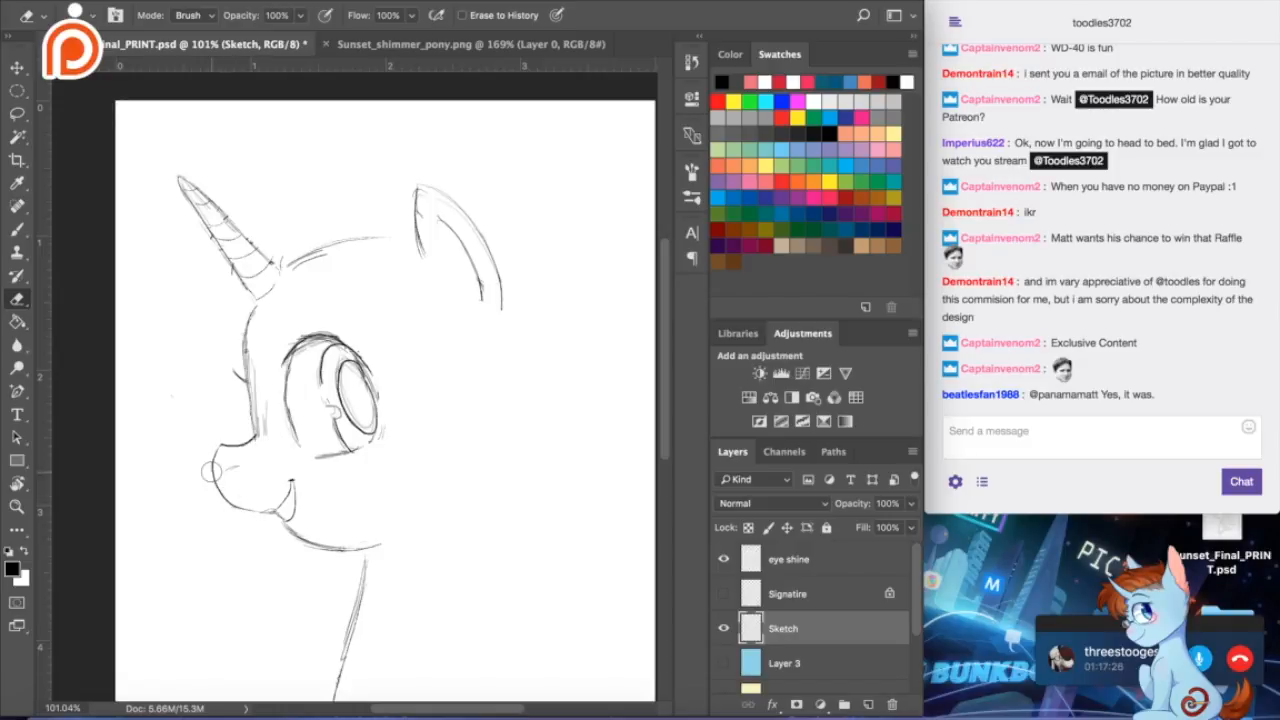
- Darken the face line from below the horn down to the nose bridge and erase stray marks beside it
{"action": "left_click", "coordinate": [17, 228]}
{"action": "left_click_drag", "start_coordinate": [252, 306], "coordinate": [248, 440]}
{"action": "key", "text": "ctrl+z"}
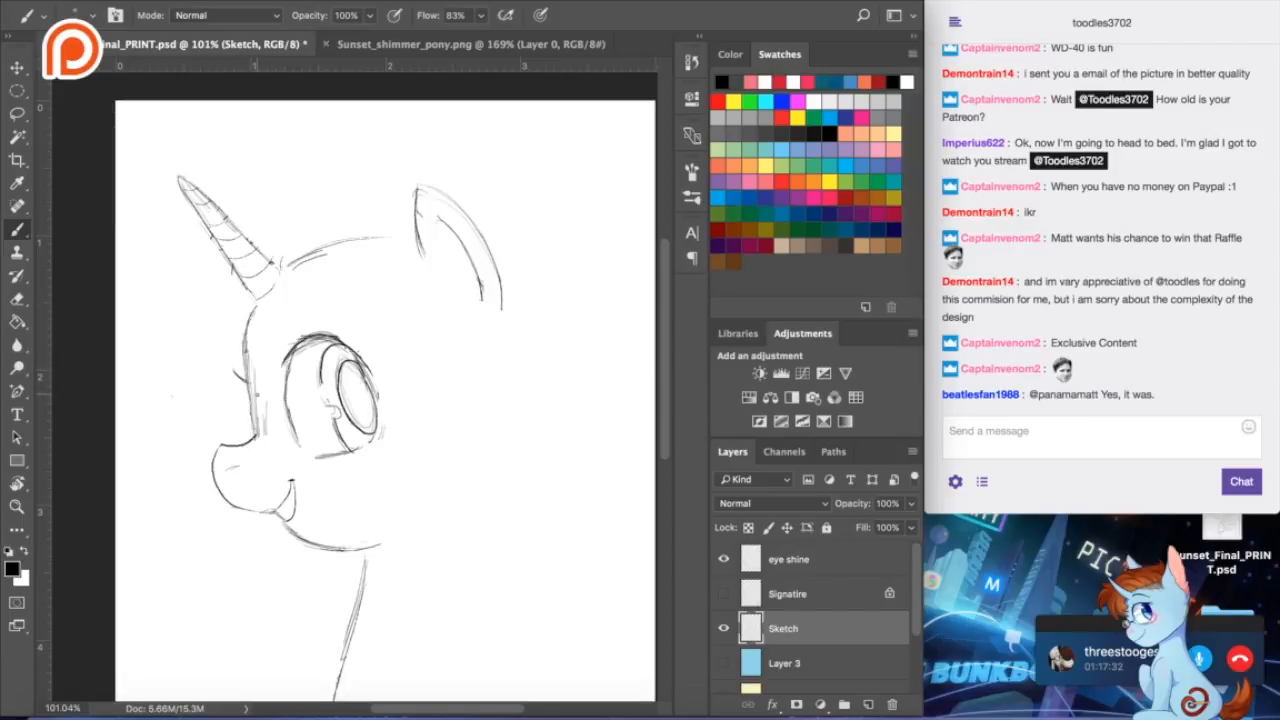
{"action": "left_click_drag", "start_coordinate": [247, 368], "coordinate": [258, 435]}
{"action": "left_click_drag", "start_coordinate": [249, 342], "coordinate": [244, 384]}
{"action": "left_click", "coordinate": [18, 299]}
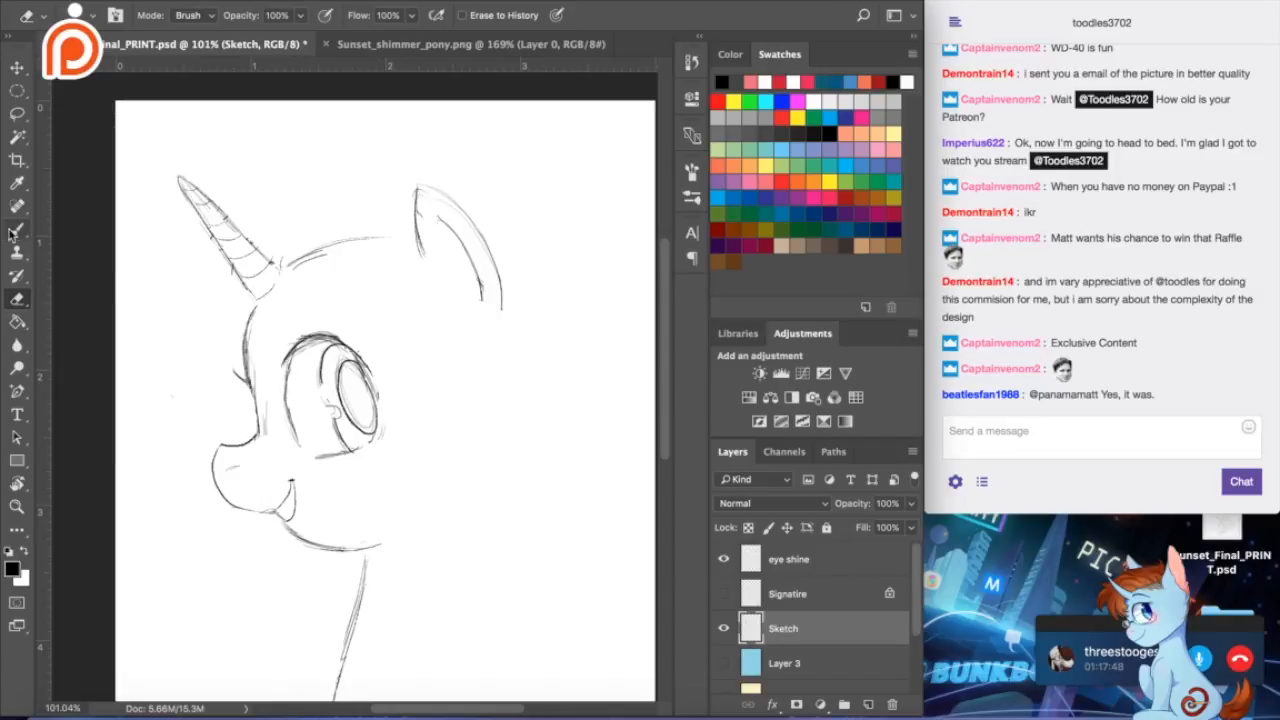
{"action": "left_click", "coordinate": [14, 230]}
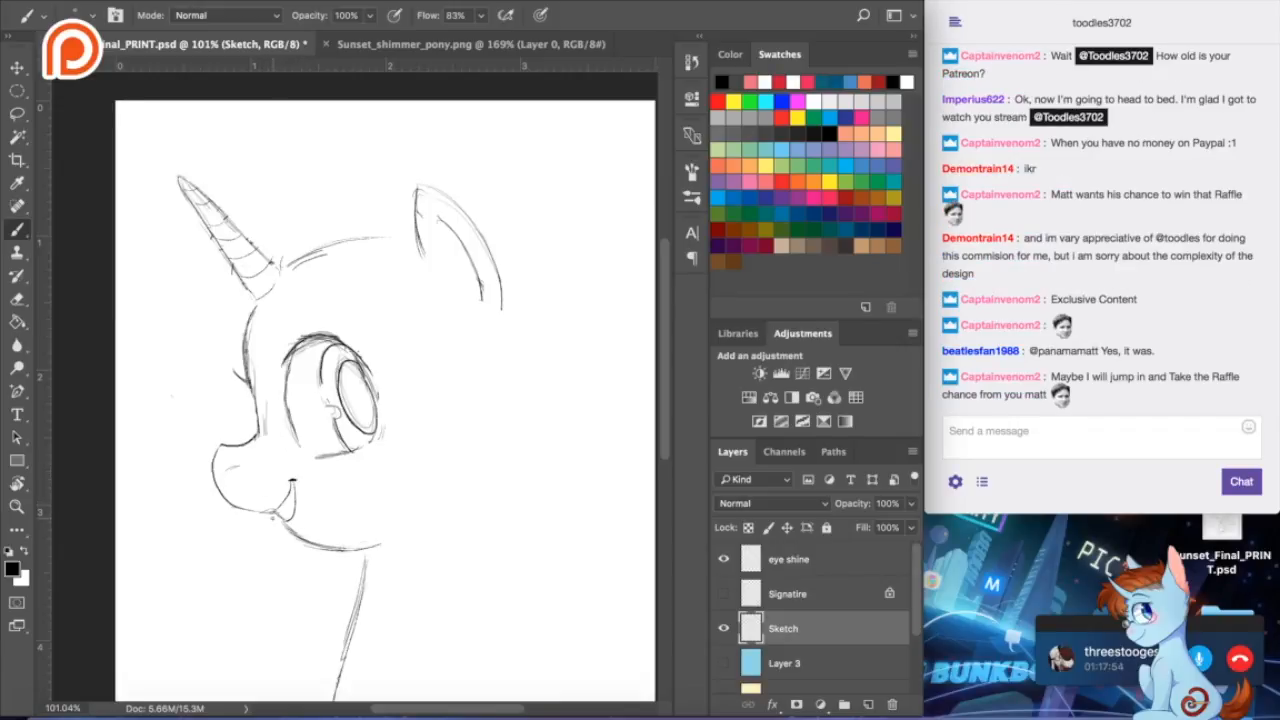
- Redraw the front edge of the open mouth as a darker curve between its upper corner and the lip
{"action": "scroll", "coordinate": [272, 518], "scroll_direction": "down", "scroll_amount": 1}
{"action": "scroll", "coordinate": [272, 518], "scroll_direction": "right", "scroll_amount": 2}
{"action": "scroll", "coordinate": [309, 546], "scroll_direction": "up", "scroll_amount": 4}
{"action": "scroll", "coordinate": [302, 552], "scroll_direction": "left", "scroll_amount": 5}
{"action": "scroll", "coordinate": [302, 552], "scroll_direction": "down", "scroll_amount": 2}
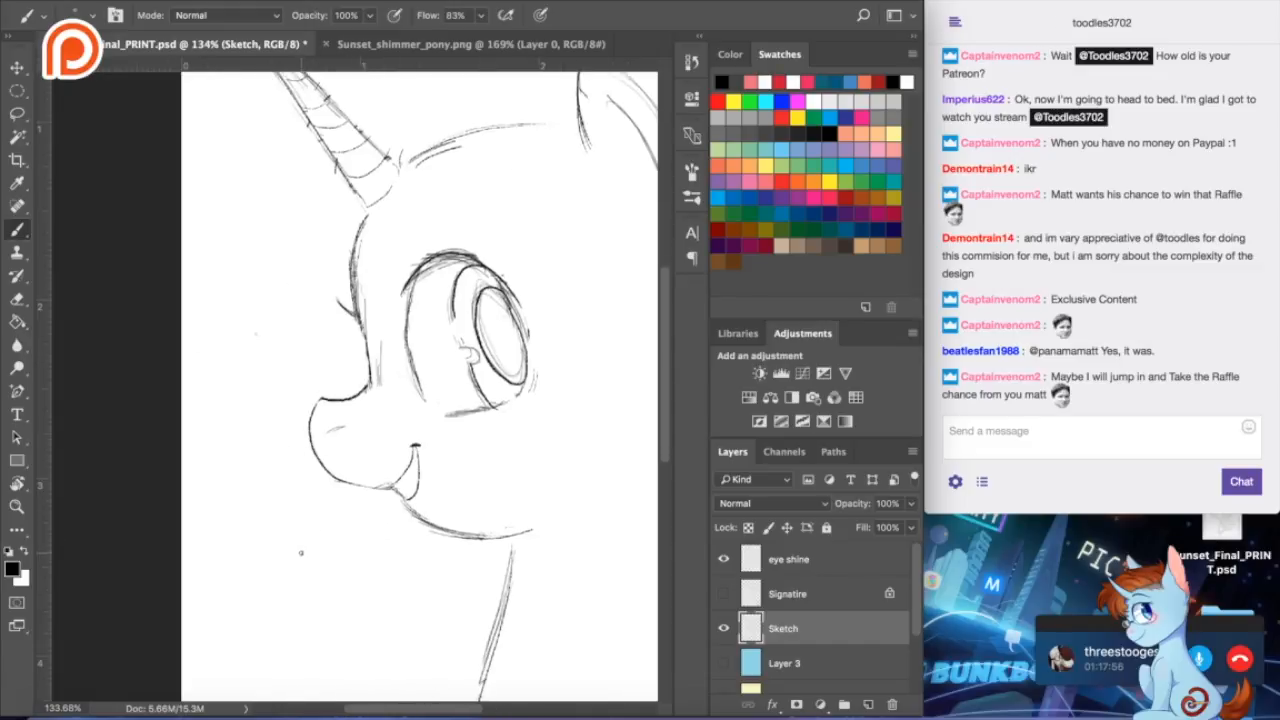
{"action": "scroll", "coordinate": [298, 557], "scroll_direction": "up", "scroll_amount": 5}
{"action": "scroll", "coordinate": [296, 559], "scroll_direction": "down", "scroll_amount": 1}
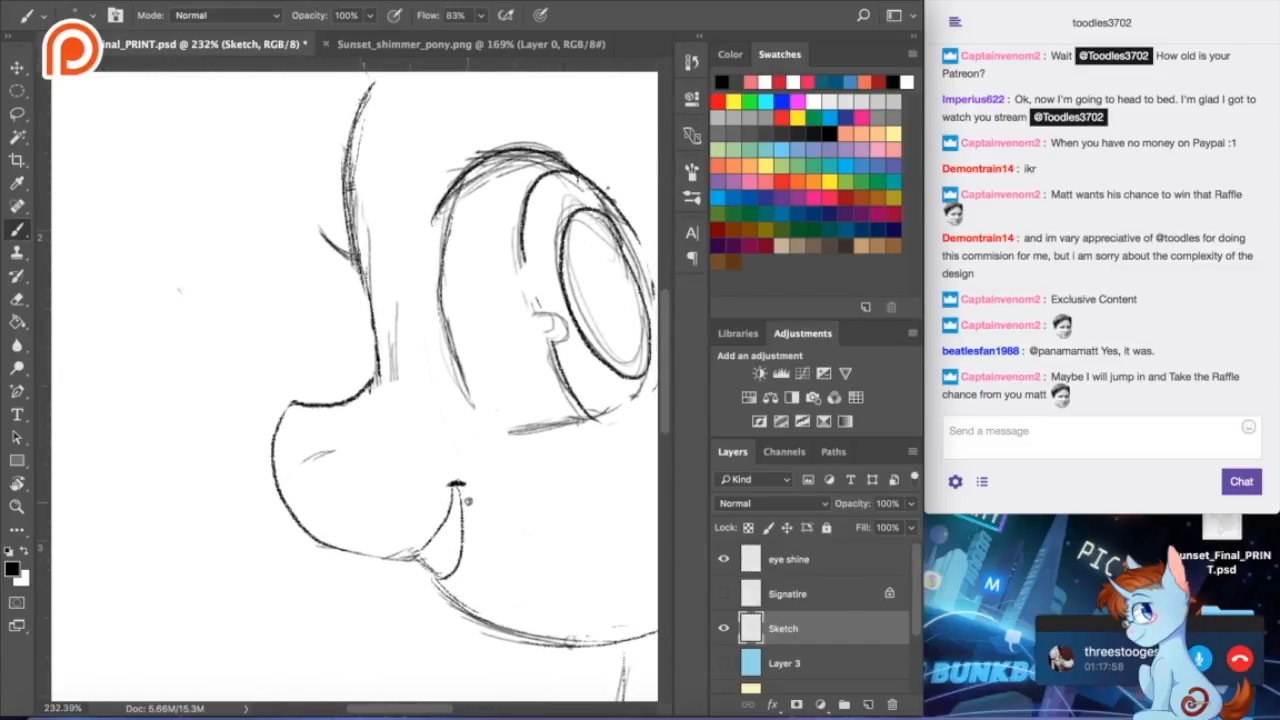
{"action": "left_click_drag", "start_coordinate": [453, 489], "coordinate": [435, 543]}
{"action": "key", "text": "ctrl+z"}
{"action": "left_click_drag", "start_coordinate": [420, 557], "coordinate": [453, 489]}
- Shrink the eraser and trim the rough marks along the mouth line and the muzzle's lower edge
{"action": "left_click", "coordinate": [17, 298]}
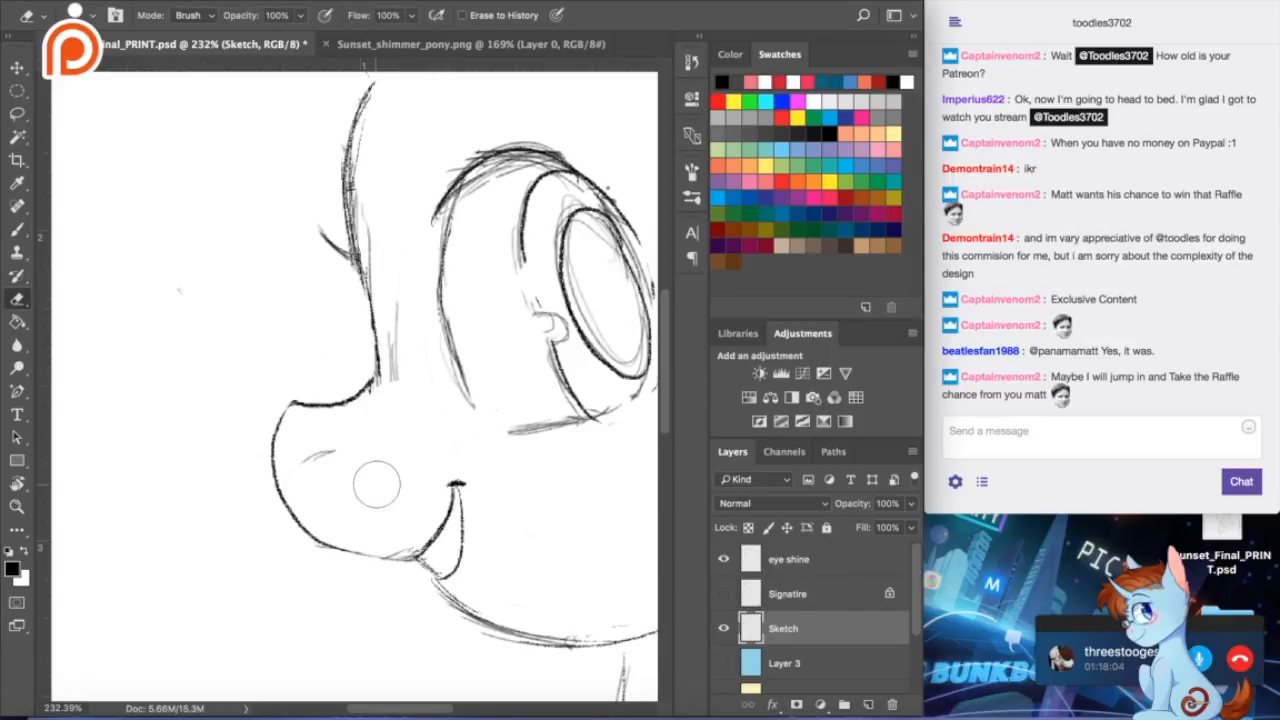
{"action": "key", "text": "["}
{"action": "key", "text": "["}
{"action": "key", "text": "["}
{"action": "key", "text": "["}
{"action": "key", "text": "["}
{"action": "key", "text": "["}
{"action": "key", "text": "["}
{"action": "left_click_drag", "start_coordinate": [449, 507], "coordinate": [445, 517]}
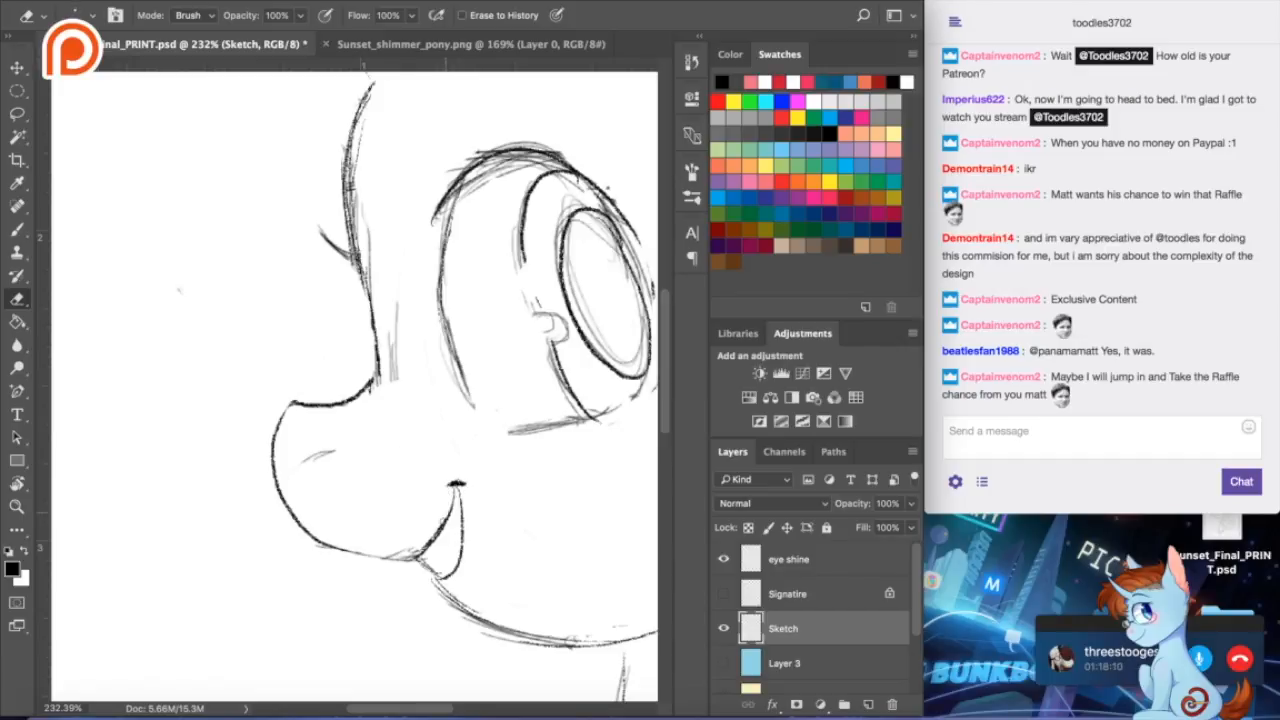
{"action": "left_click_drag", "start_coordinate": [389, 550], "coordinate": [436, 528]}
- Round off the muzzle's upper front corner and add short shading strokes beside the nose bridge
{"action": "left_click", "coordinate": [22, 228]}
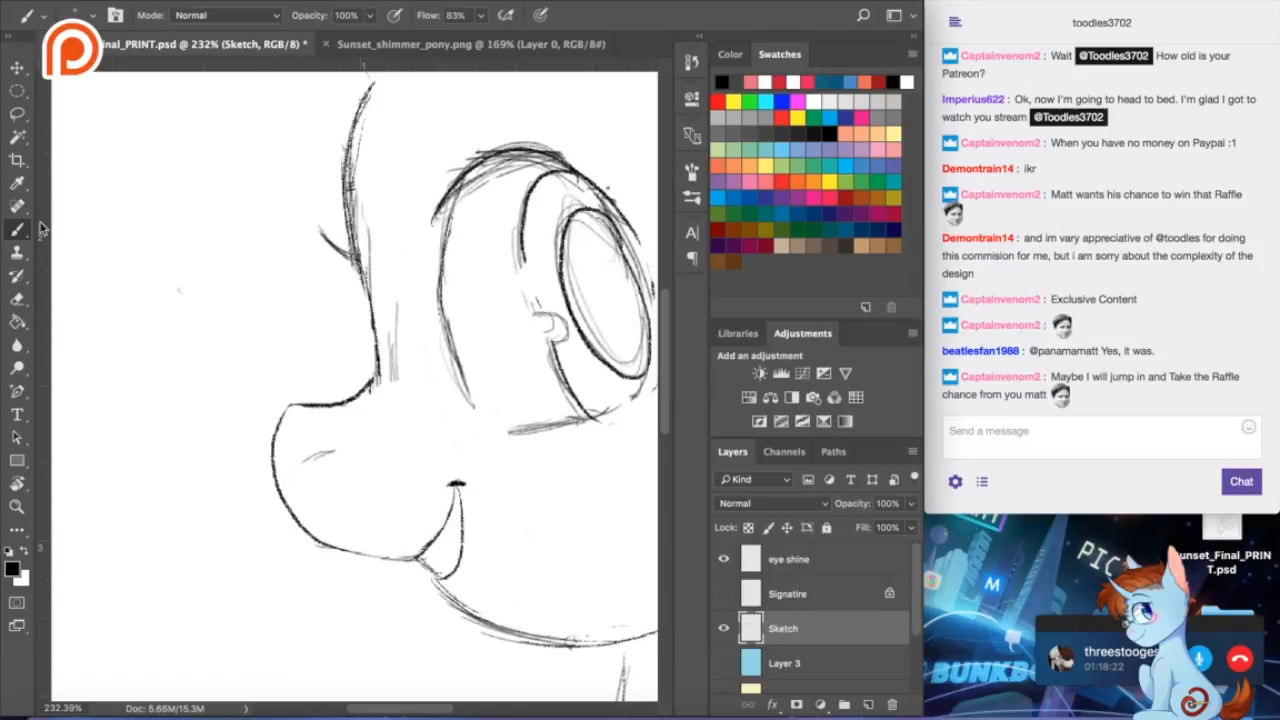
{"action": "mouse_move", "coordinate": [272, 428]}
{"action": "left_mouse_down"}
{"action": "mouse_move", "coordinate": [284, 407]}
{"action": "mouse_move", "coordinate": [316, 403]}
{"action": "left_mouse_up"}
{"action": "mouse_move", "coordinate": [385, 358]}
{"action": "left_mouse_down"}
{"action": "mouse_move", "coordinate": [388, 316]}
{"action": "mouse_move", "coordinate": [398, 378]}
{"action": "left_mouse_up"}
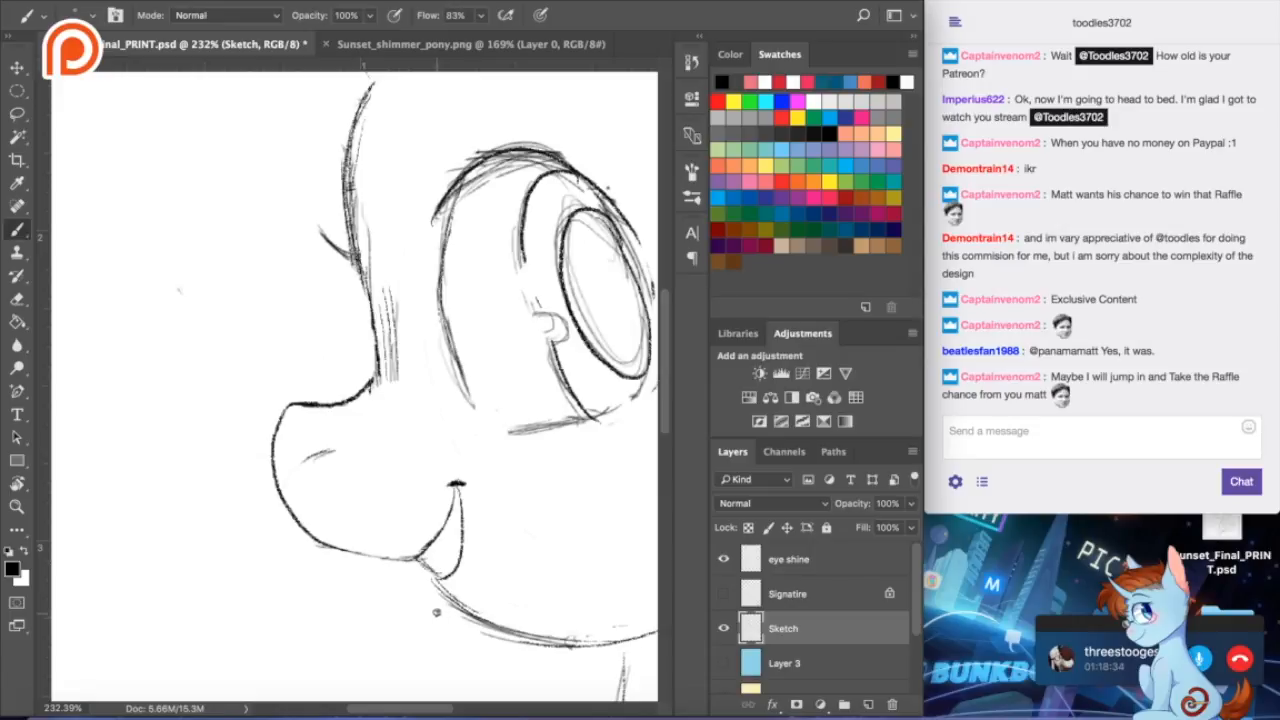
- Examine the Sunset Shimmer reference picture and the sunset shimmer image results in Safari before returning to the portrait
{"action": "scroll", "coordinate": [434, 604], "scroll_direction": "down", "scroll_amount": 2}
{"action": "scroll", "coordinate": [434, 604], "scroll_direction": "right", "scroll_amount": 3}
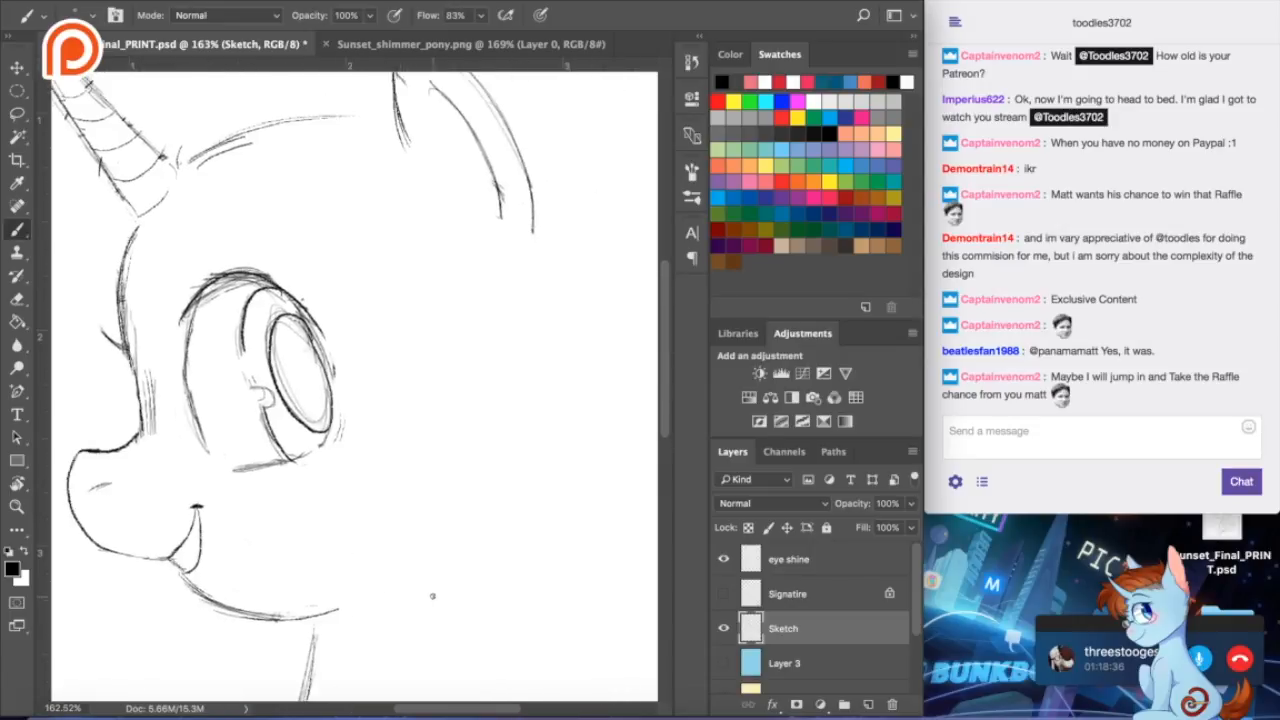
{"action": "left_click", "coordinate": [398, 46]}
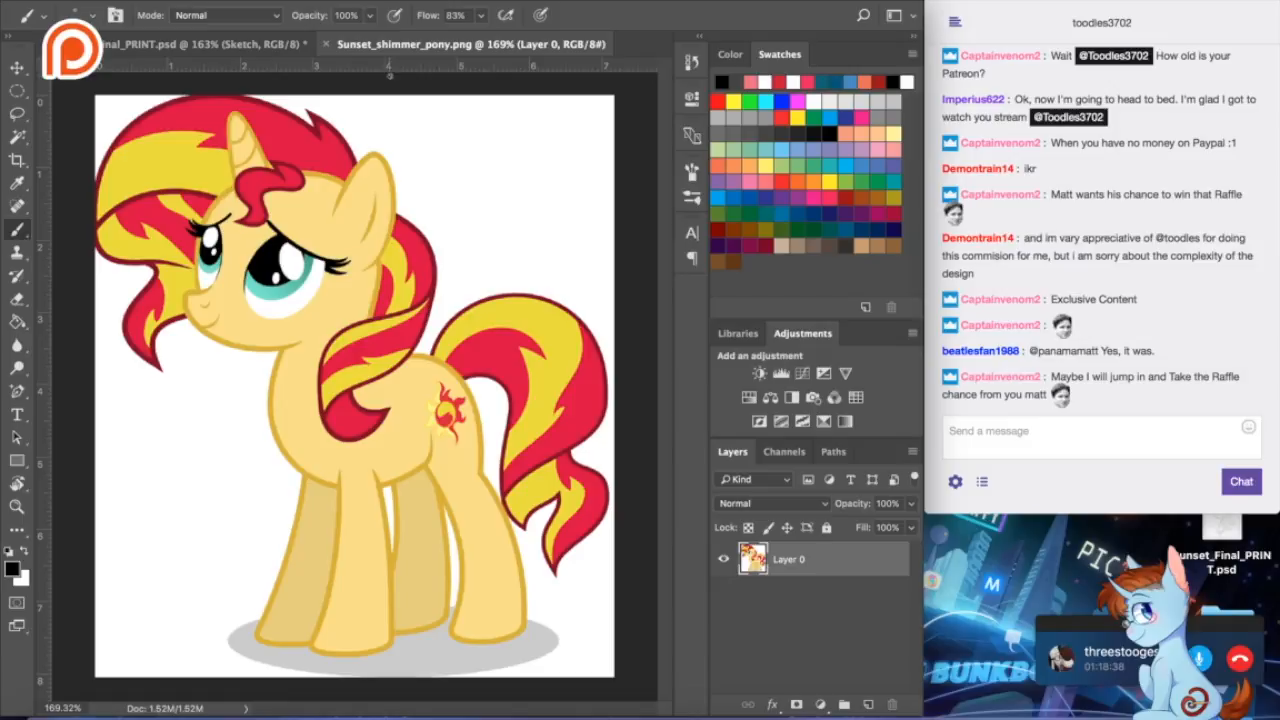
{"action": "left_click", "coordinate": [284, 46]}
{"action": "left_click", "coordinate": [148, 716]}
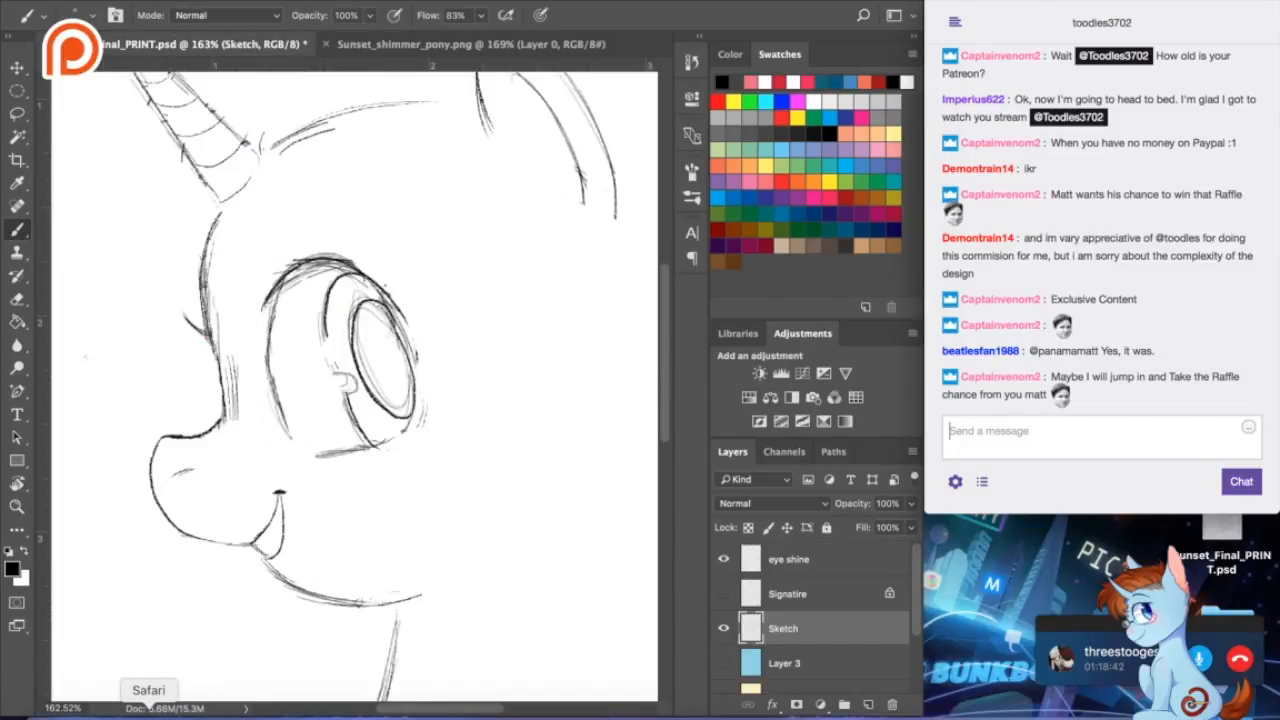
{"action": "left_click", "coordinate": [1174, 716]}
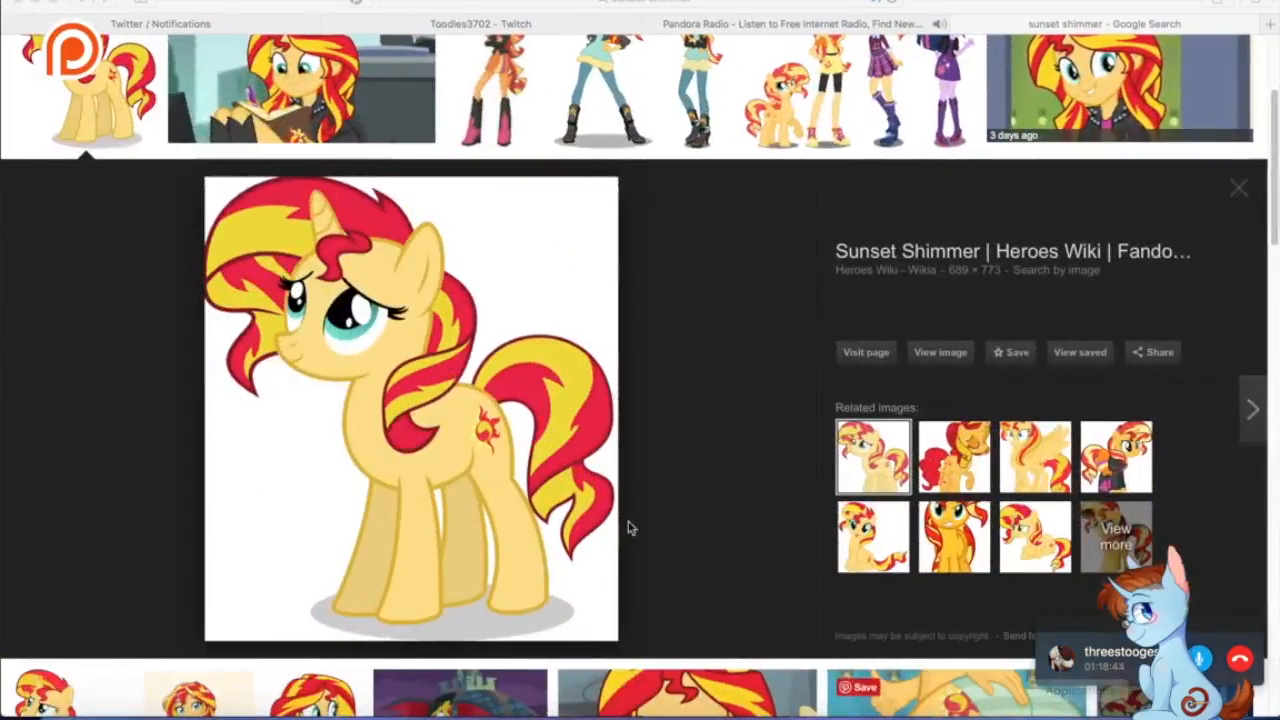
{"action": "scroll", "coordinate": [924, 170], "scroll_direction": "up", "scroll_amount": 3}
{"action": "scroll", "coordinate": [924, 170], "scroll_direction": "up", "scroll_amount": 1}
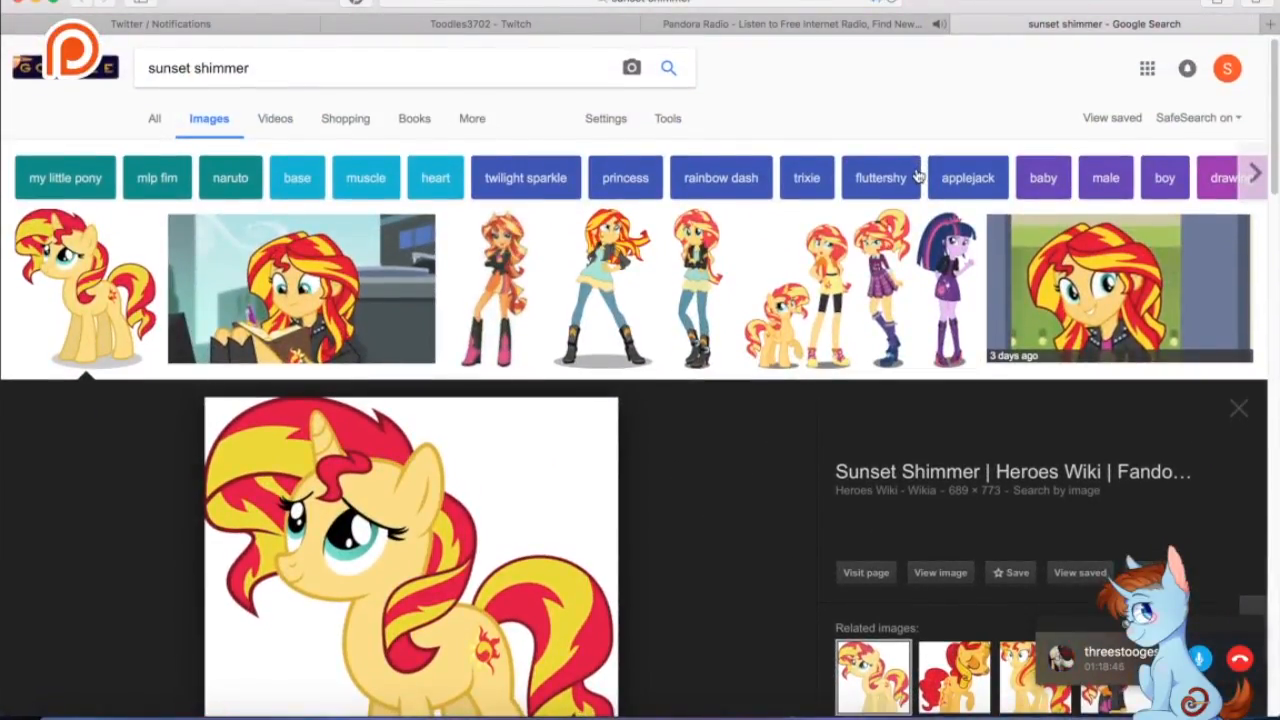
{"action": "left_click", "coordinate": [38, 4]}
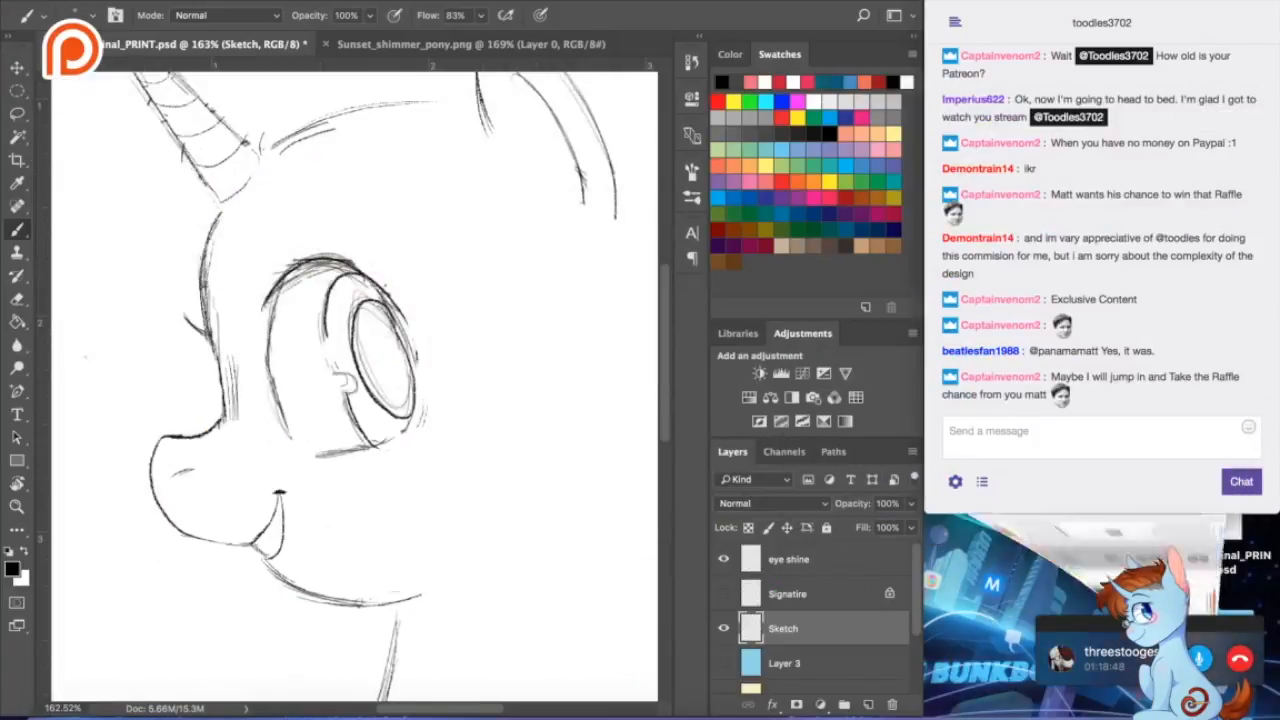
- Draw two curved eyelashes at the eye's outer corner and replace the far eye's lash with one slightly higher
{"action": "left_click_drag", "start_coordinate": [348, 262], "coordinate": [430, 258]}
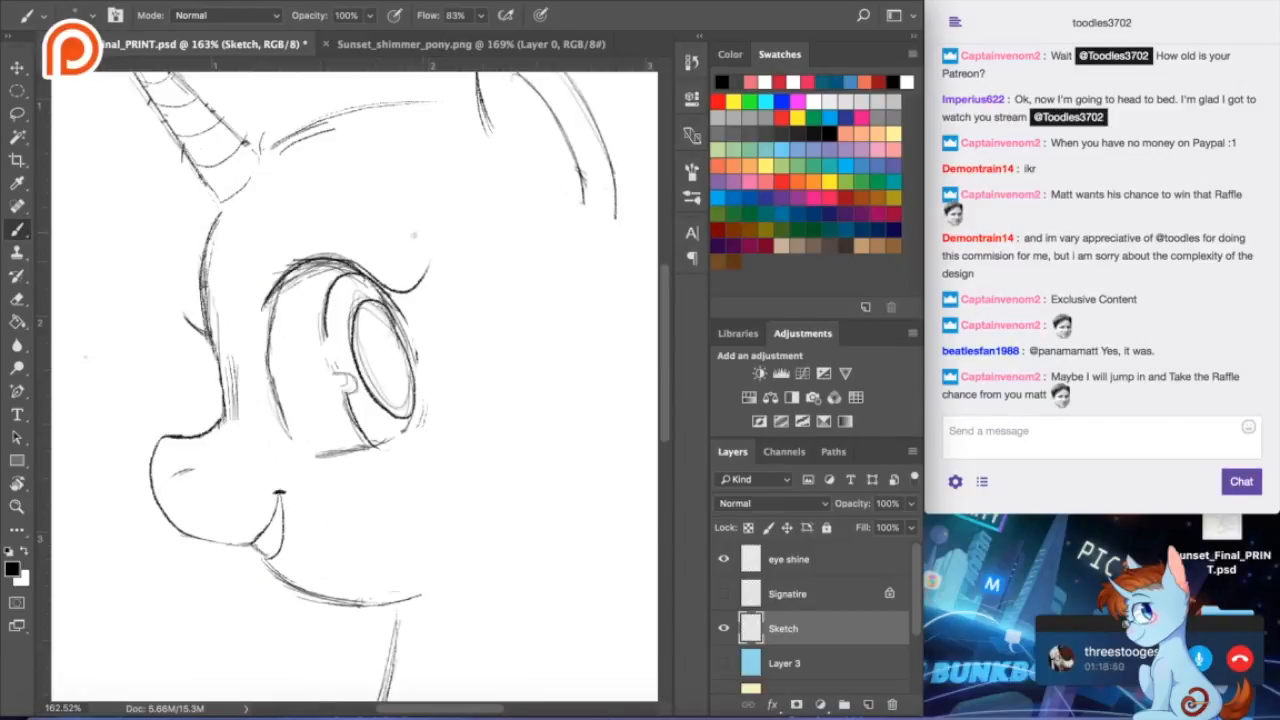
{"action": "left_click_drag", "start_coordinate": [388, 298], "coordinate": [432, 290]}
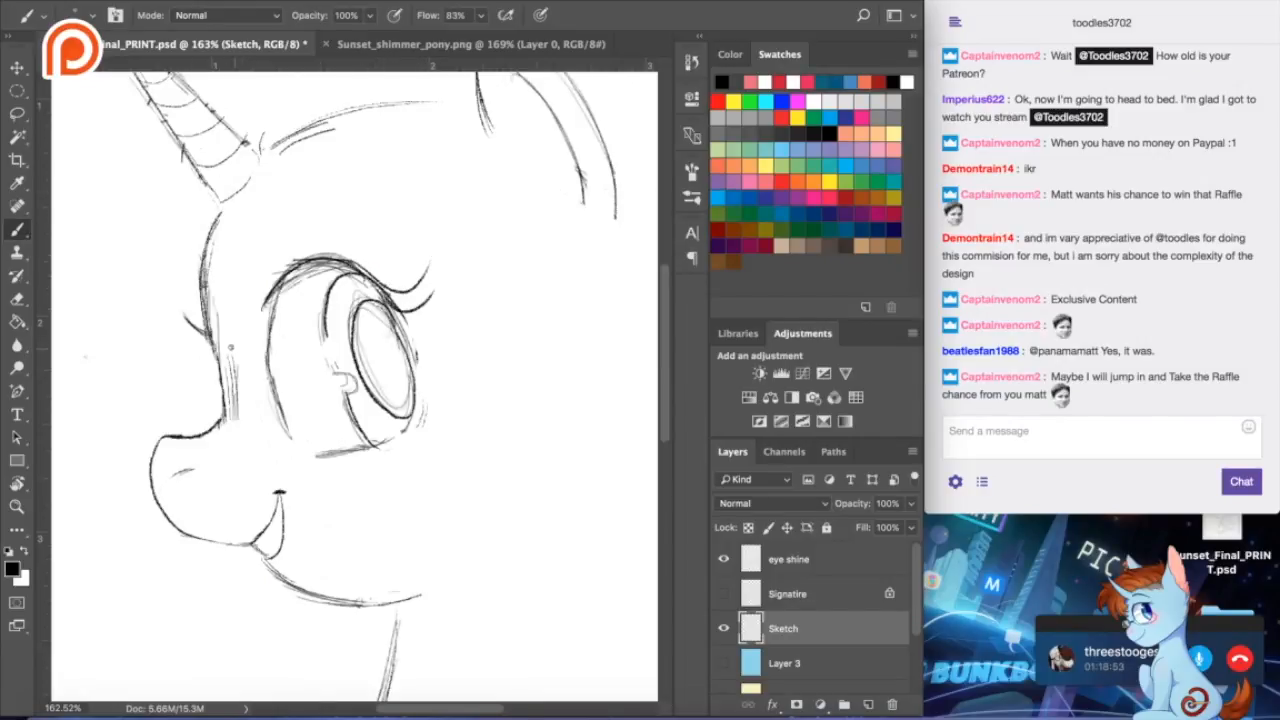
{"action": "left_click", "coordinate": [17, 298]}
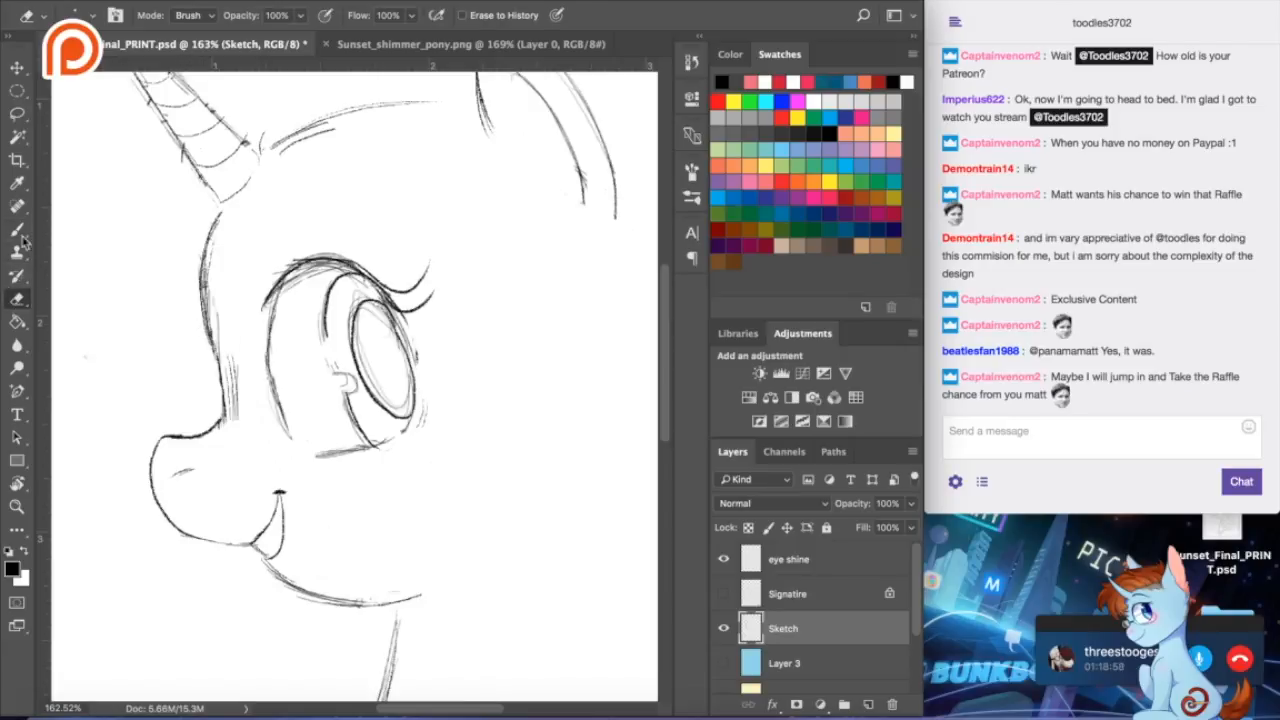
{"action": "key", "text": "b"}
{"action": "left_click_drag", "start_coordinate": [177, 298], "coordinate": [204, 330]}
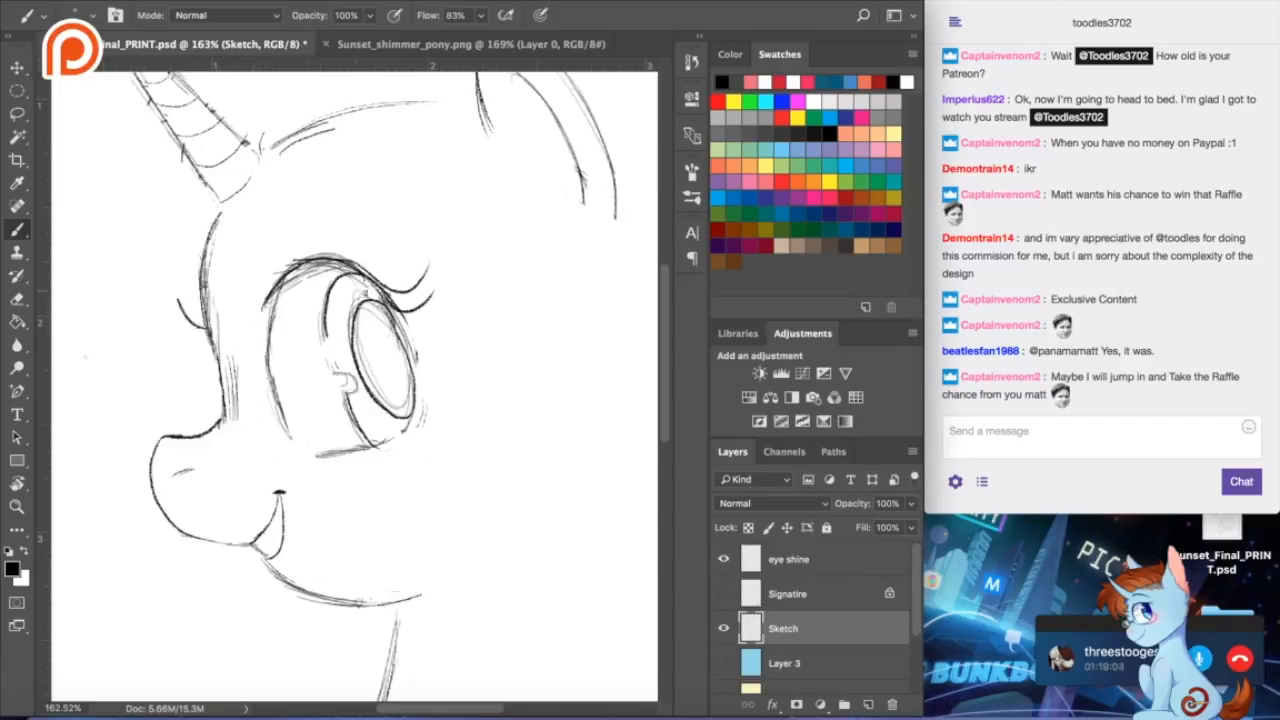
- Thicken the two outer eyelashes where they join the upper eyelid and tidy their edges
{"action": "mouse_move", "coordinate": [383, 297]}
{"action": "left_mouse_down"}
{"action": "mouse_move", "coordinate": [416, 284]}
{"action": "mouse_move", "coordinate": [389, 291]}
{"action": "left_mouse_up"}
{"action": "left_click_drag", "start_coordinate": [398, 306], "coordinate": [414, 307]}
{"action": "left_click", "coordinate": [17, 298]}
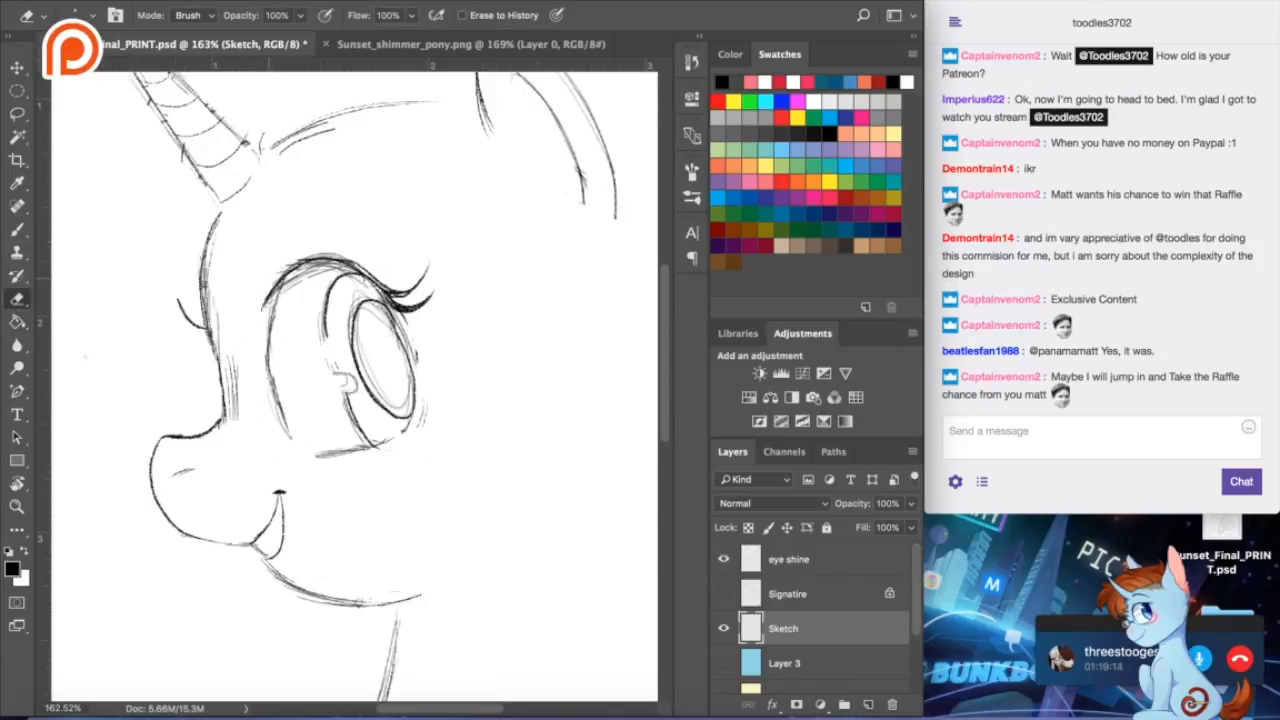
- Compare the eye with the reference picture, hide the eye shine layer and complete the iris's front edge on the sketch
{"action": "left_click", "coordinate": [350, 58]}
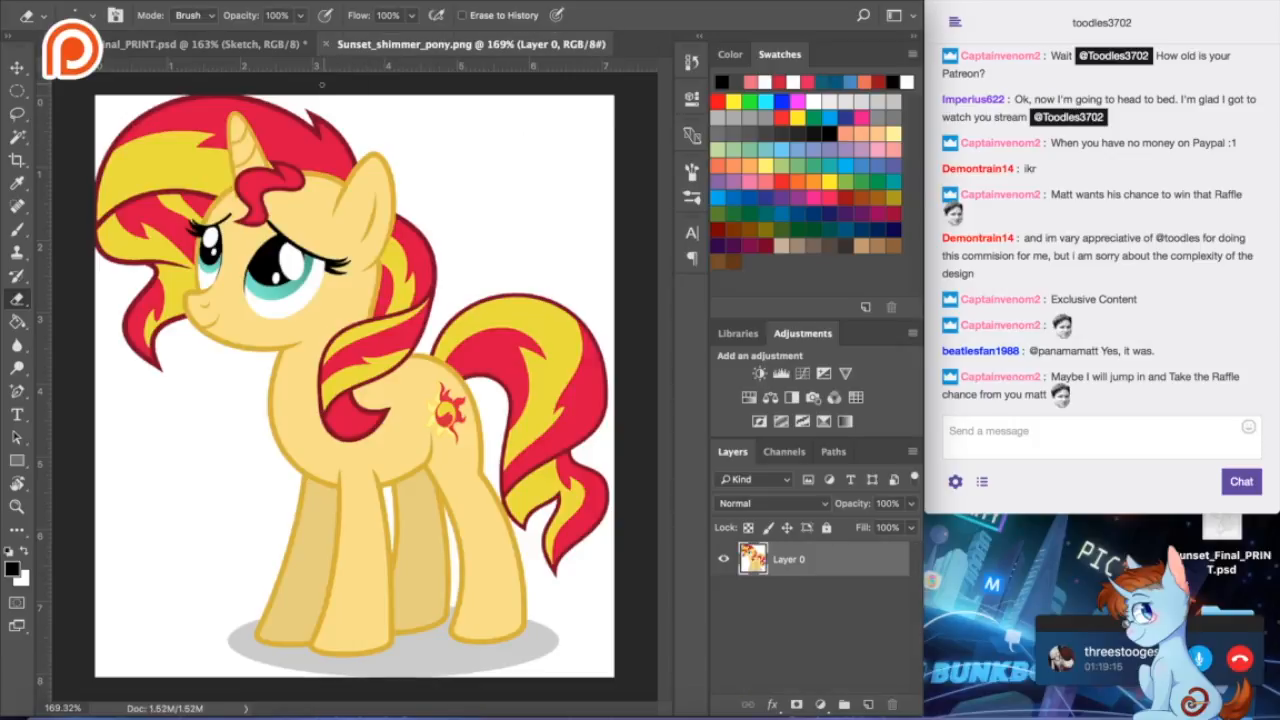
{"action": "left_click", "coordinate": [205, 62]}
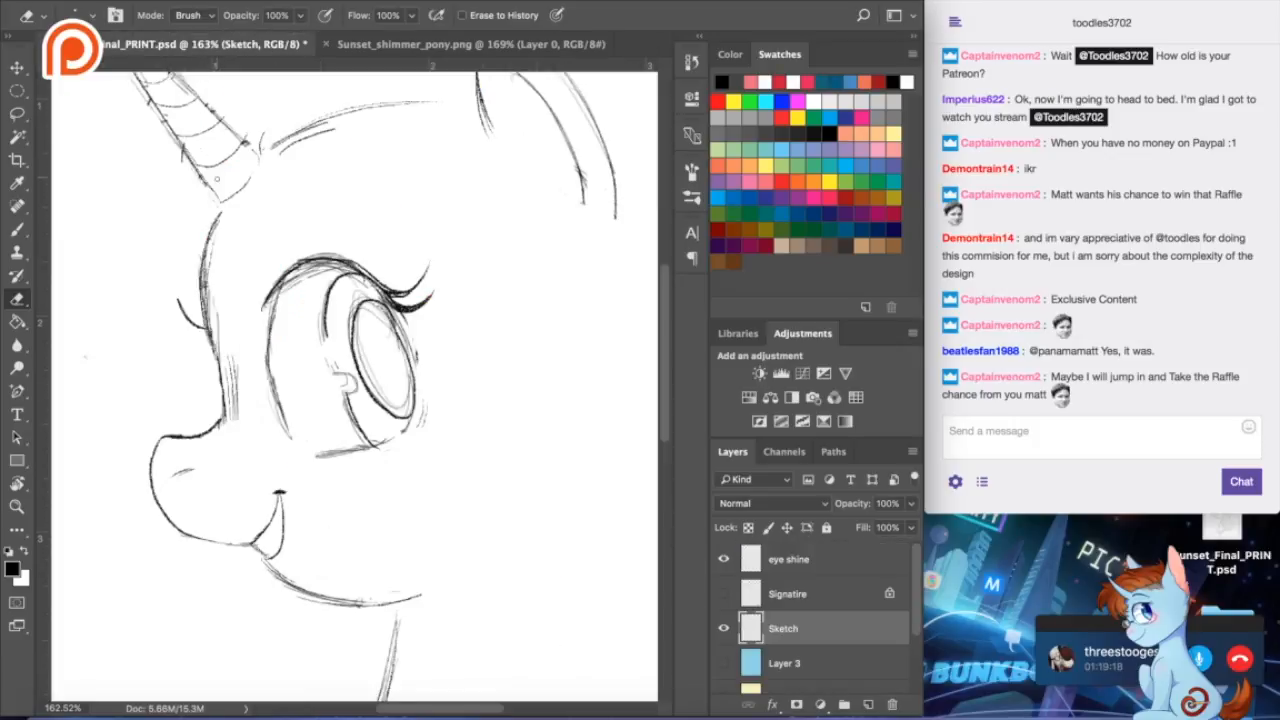
{"action": "key", "text": "b"}
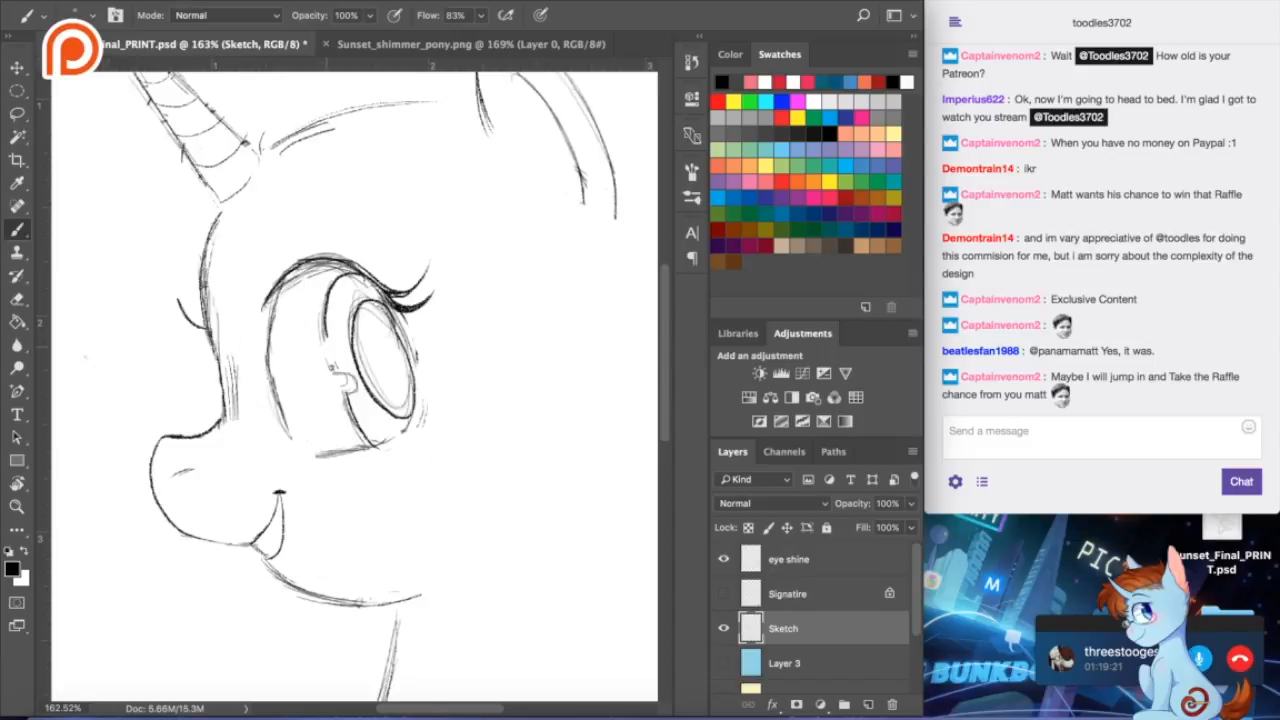
{"action": "left_click", "coordinate": [723, 559]}
{"action": "left_click", "coordinate": [17, 298]}
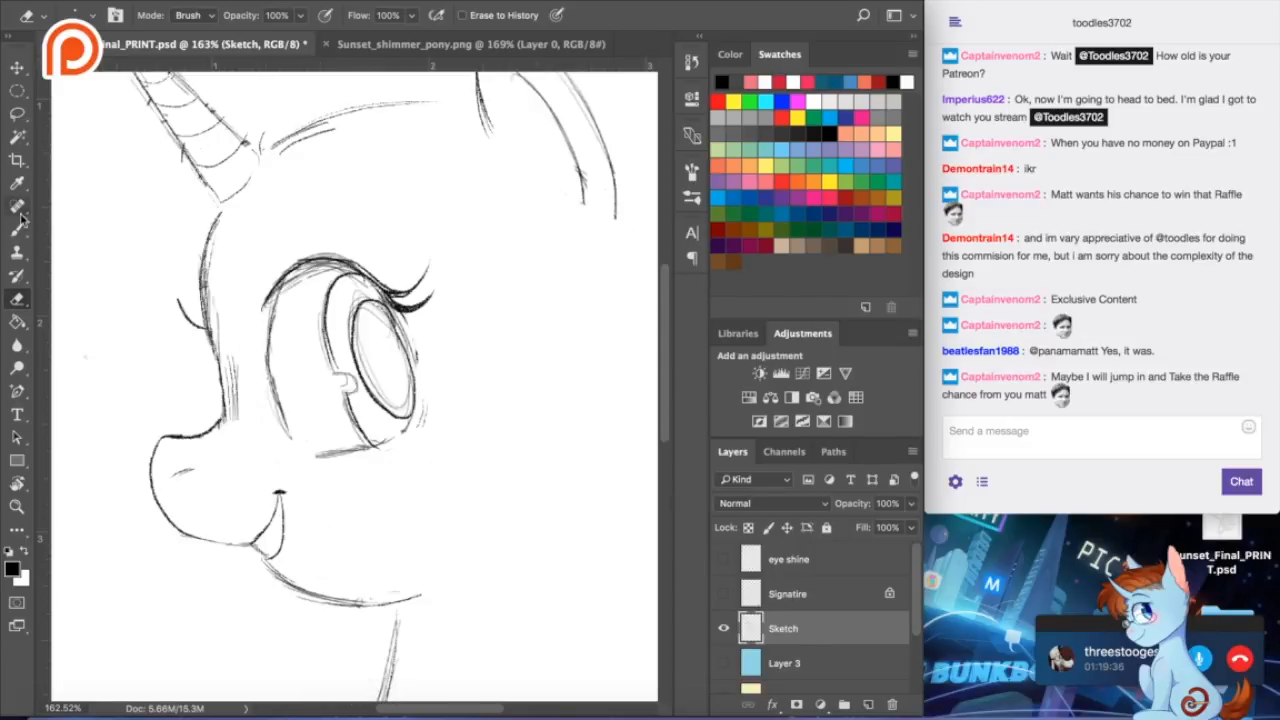
- Redraw the underside of the muzzle as a darker curve from the front of the nose to the mouth
{"action": "left_click", "coordinate": [17, 229]}
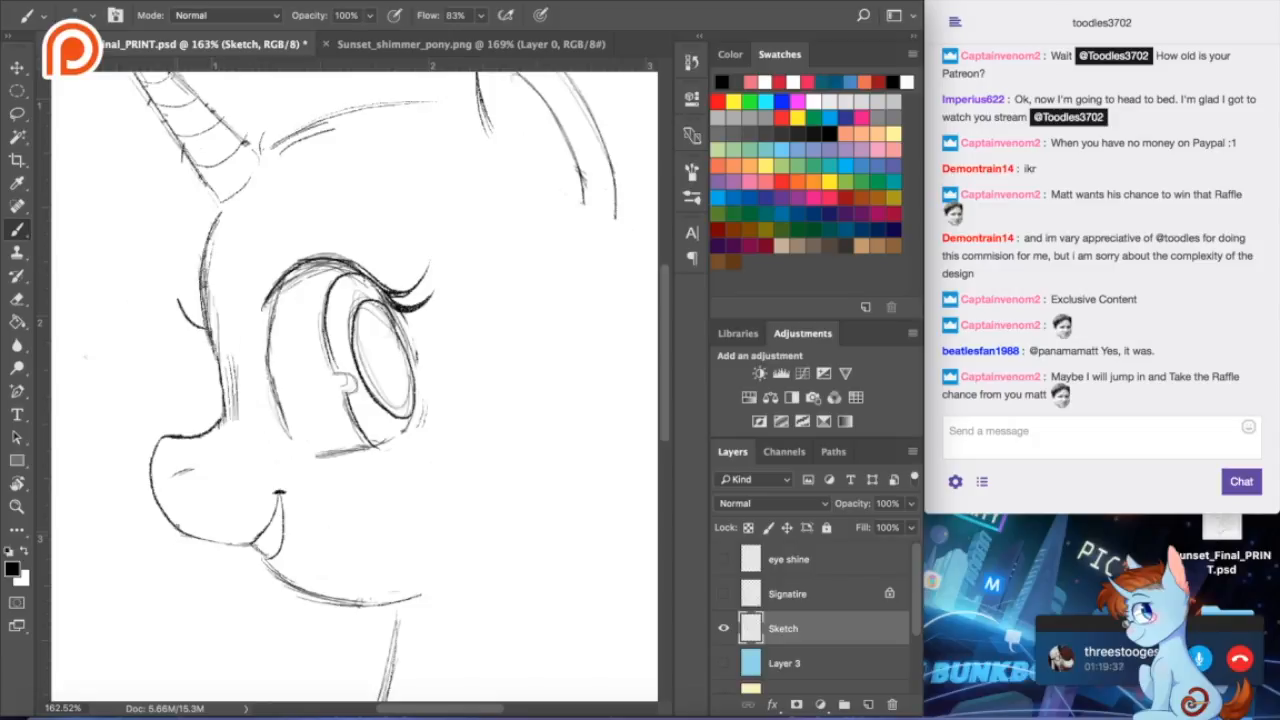
{"action": "left_click_drag", "start_coordinate": [174, 525], "coordinate": [238, 540]}
{"action": "key", "text": "ctrl+z"}
{"action": "left_click_drag", "start_coordinate": [167, 516], "coordinate": [242, 544]}
- Erase the loose sketch lines along the forehead to leave a thinner face outline
{"action": "key", "text": "e"}
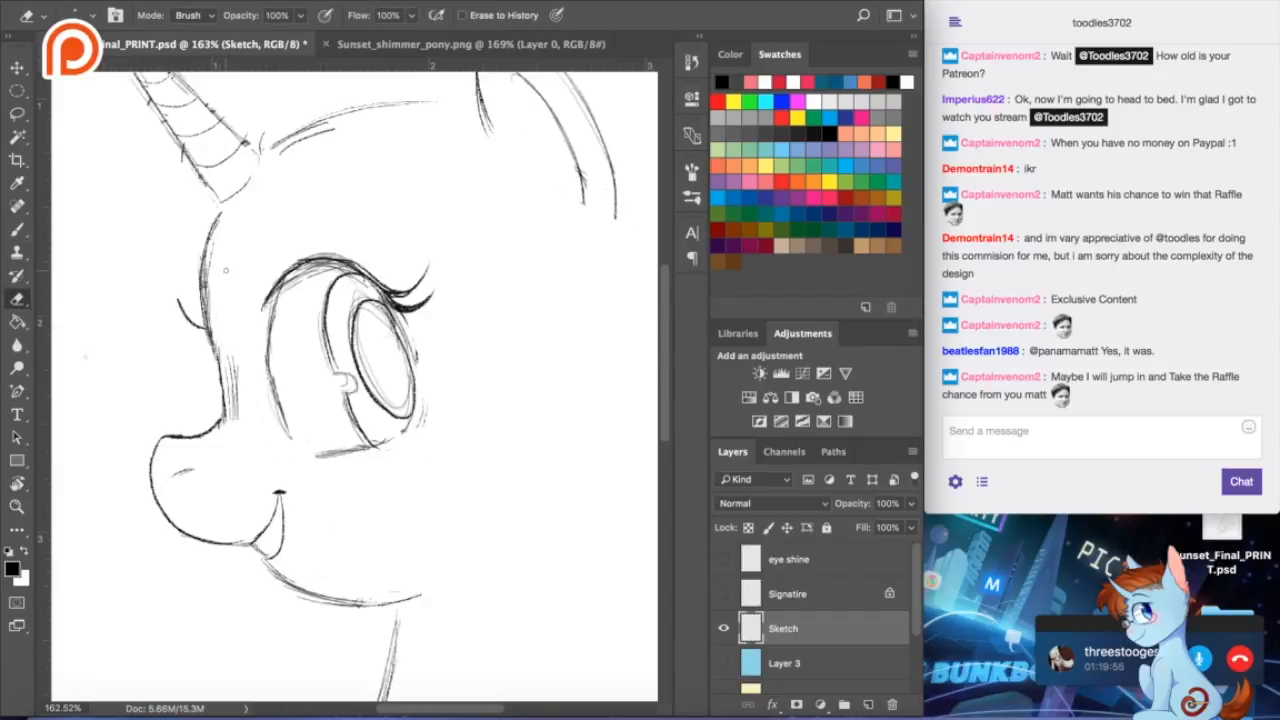
{"action": "left_click_drag", "start_coordinate": [208, 258], "coordinate": [214, 329]}
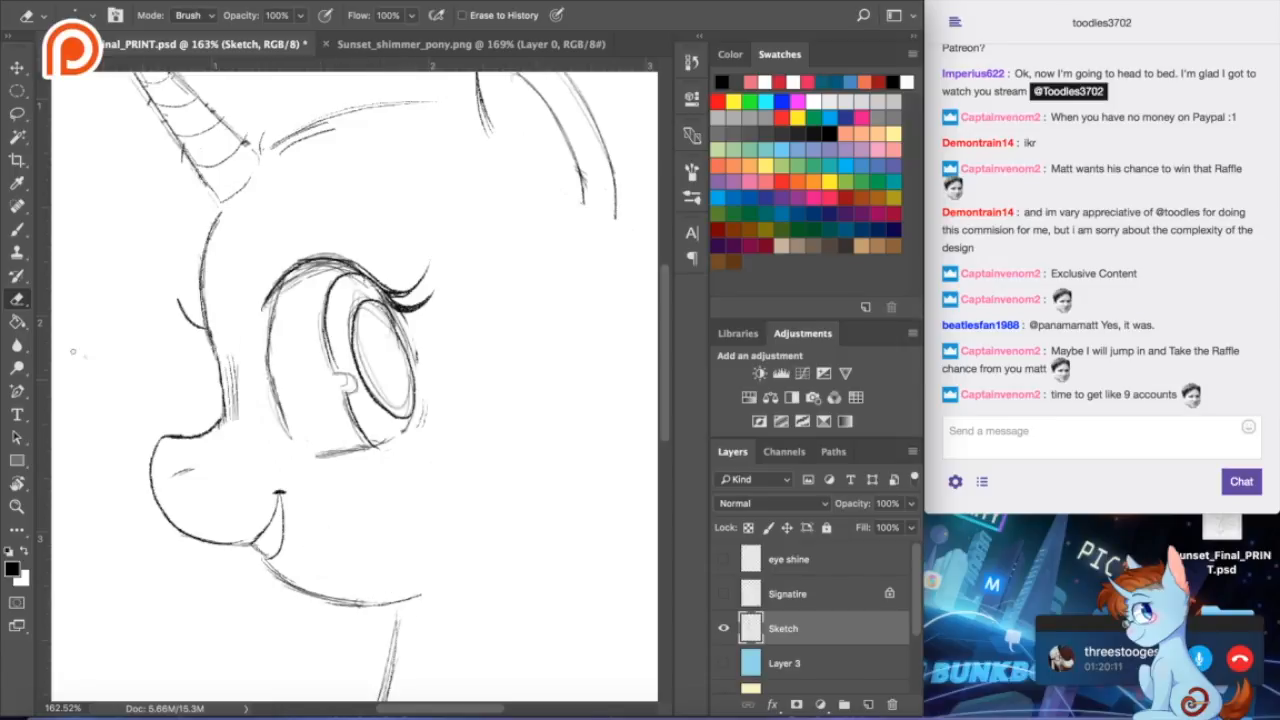
{"action": "left_click", "coordinate": [17, 229]}
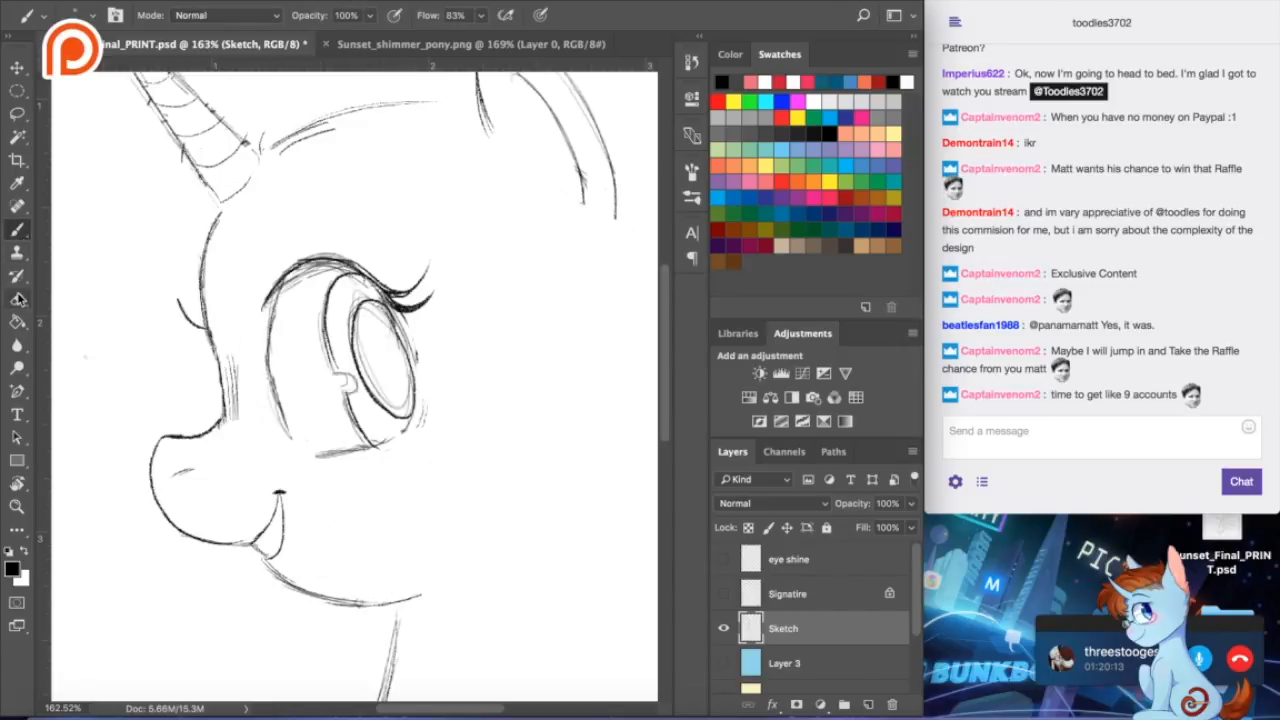
- Erase the stray marks sticking out along the front edge of the horn
{"action": "left_click", "coordinate": [17, 300]}
{"action": "scroll", "coordinate": [183, 318], "scroll_direction": "up", "scroll_amount": 5}
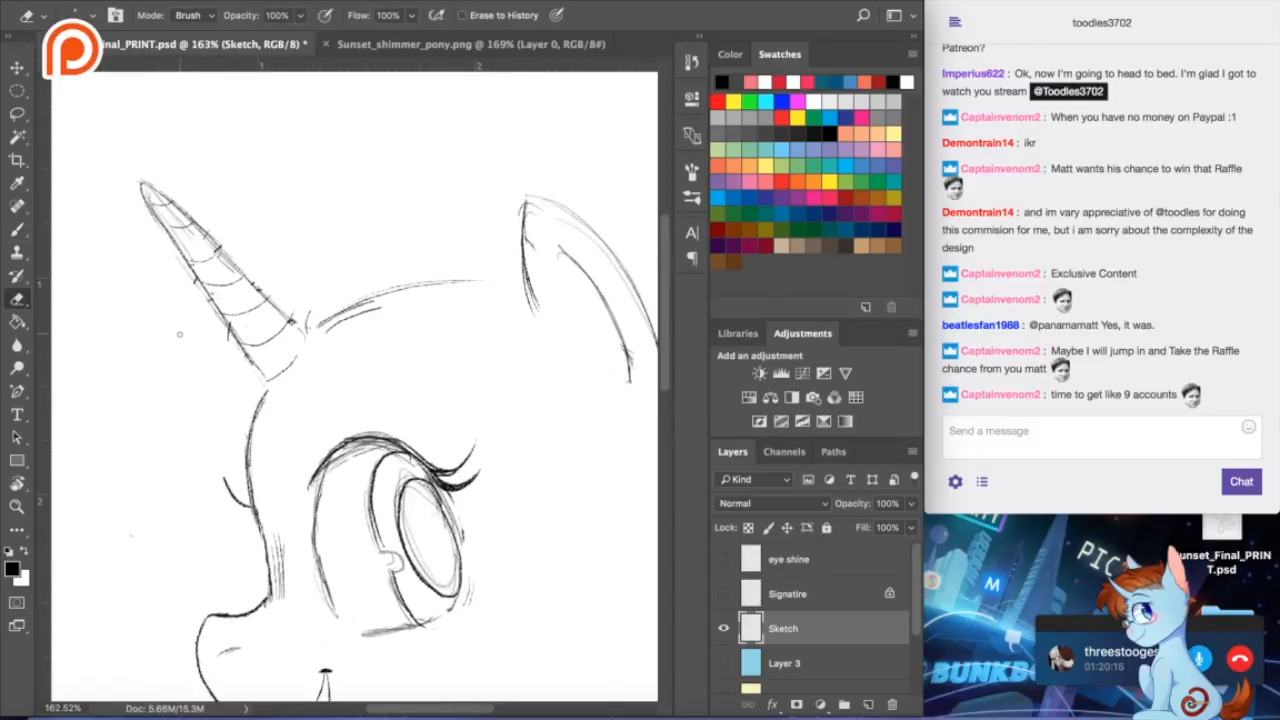
{"action": "left_click_drag", "start_coordinate": [183, 271], "coordinate": [228, 340]}
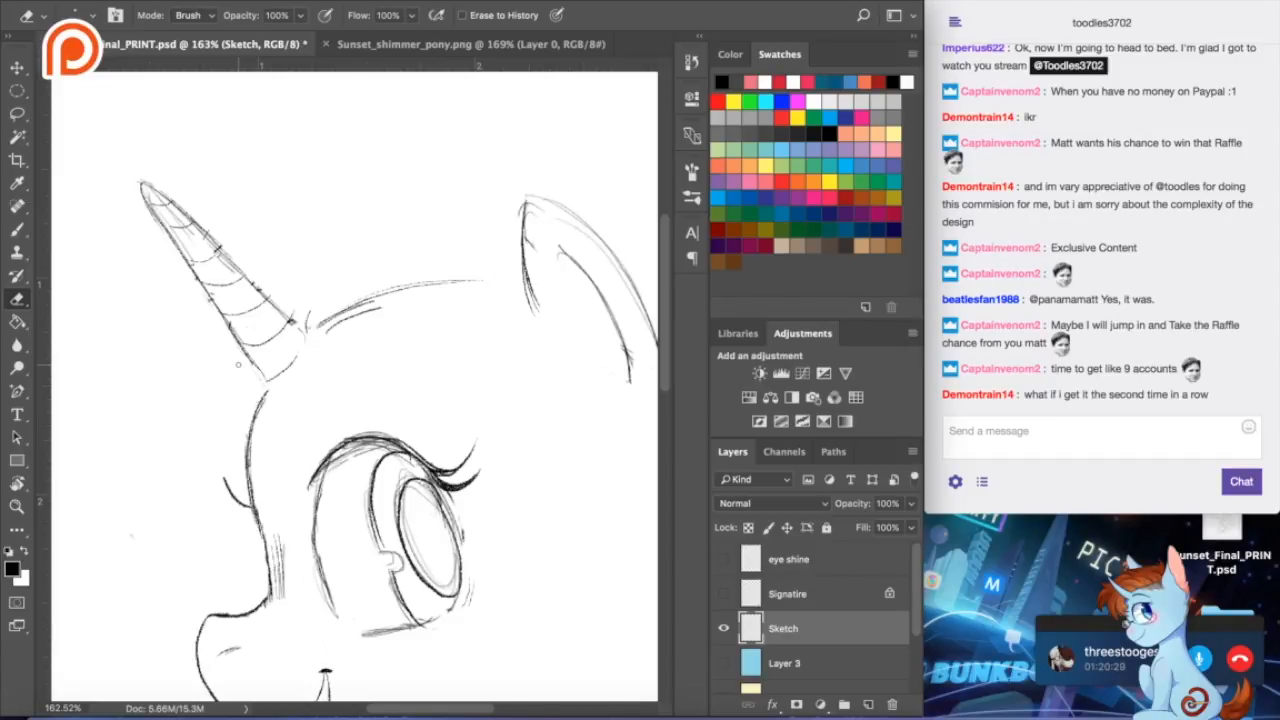
- Redraw the horn's front edge from tip to base with darker strokes and sharpen the line at its tip
{"action": "key", "text": "b"}
{"action": "left_click", "coordinate": [144, 184]}
{"action": "left_click_drag", "start_coordinate": [143, 184], "coordinate": [180, 252]}
{"action": "left_click_drag", "start_coordinate": [150, 212], "coordinate": [192, 276]}
{"action": "left_click_drag", "start_coordinate": [163, 233], "coordinate": [265, 381]}
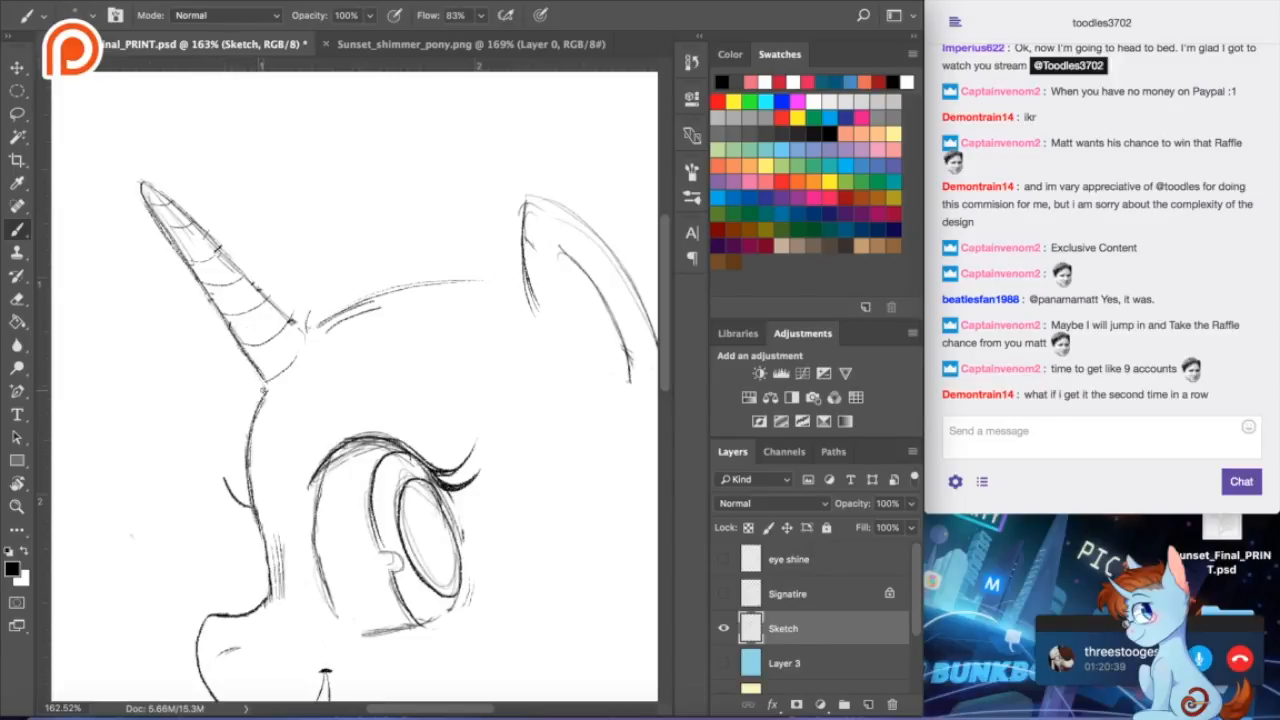
{"action": "left_click_drag", "start_coordinate": [148, 184], "coordinate": [167, 198]}
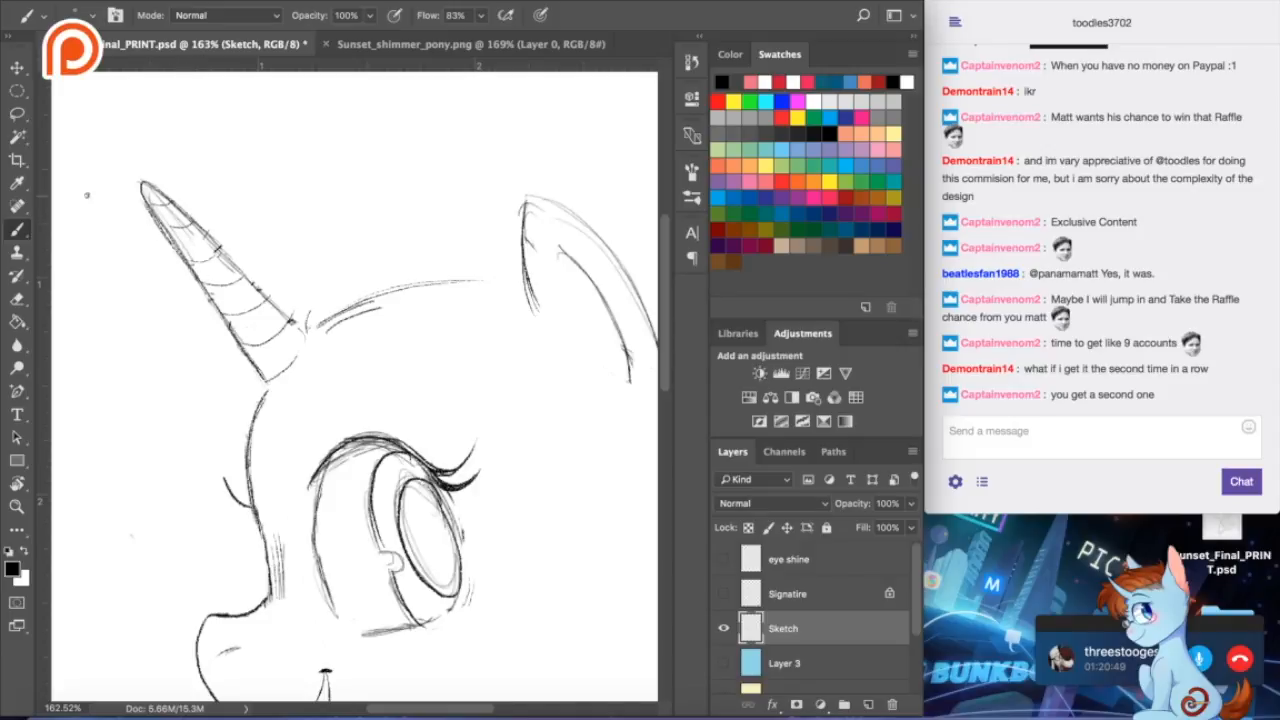
- Try out a small slanted, half-lidded eye with lashes in the blank area above the forehead, and erase it
{"action": "left_click_drag", "start_coordinate": [300, 137], "coordinate": [386, 106]}
{"action": "left_click_drag", "start_coordinate": [318, 166], "coordinate": [422, 104]}
{"action": "mouse_move", "coordinate": [403, 128]}
{"action": "left_mouse_down"}
{"action": "mouse_move", "coordinate": [427, 118]}
{"action": "mouse_move", "coordinate": [405, 184]}
{"action": "left_mouse_up"}
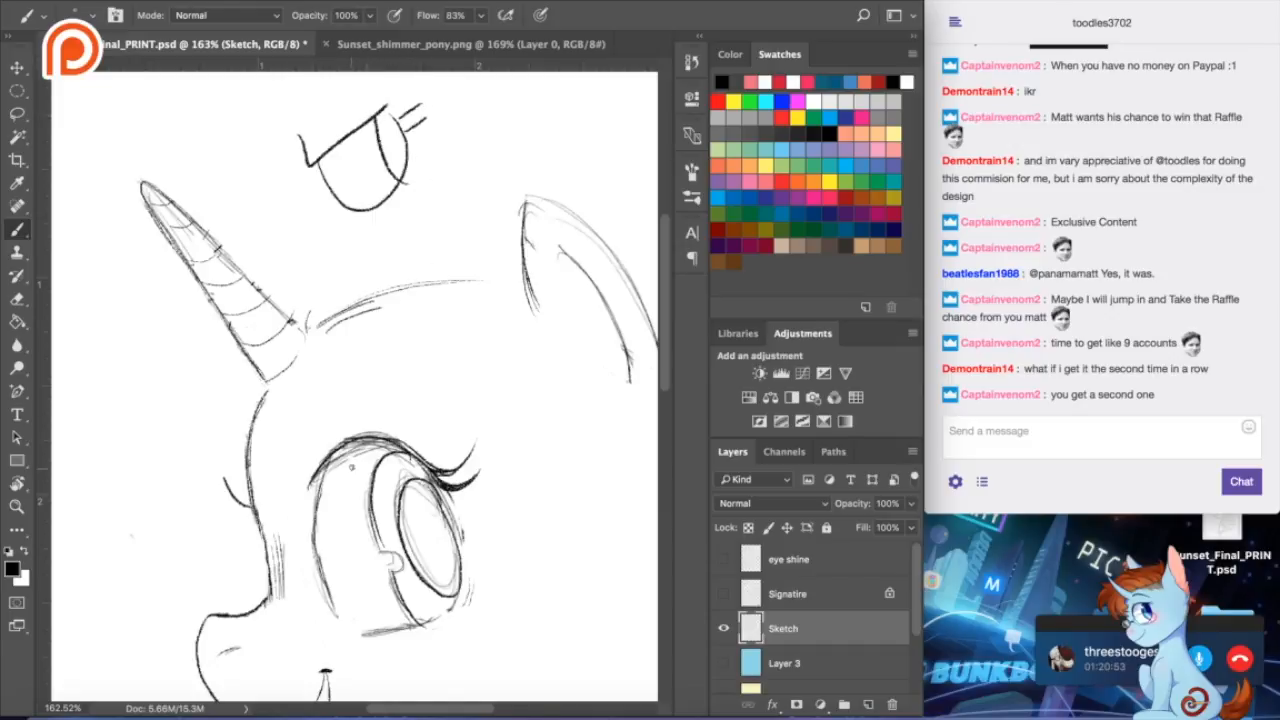
{"action": "key", "text": "e"}
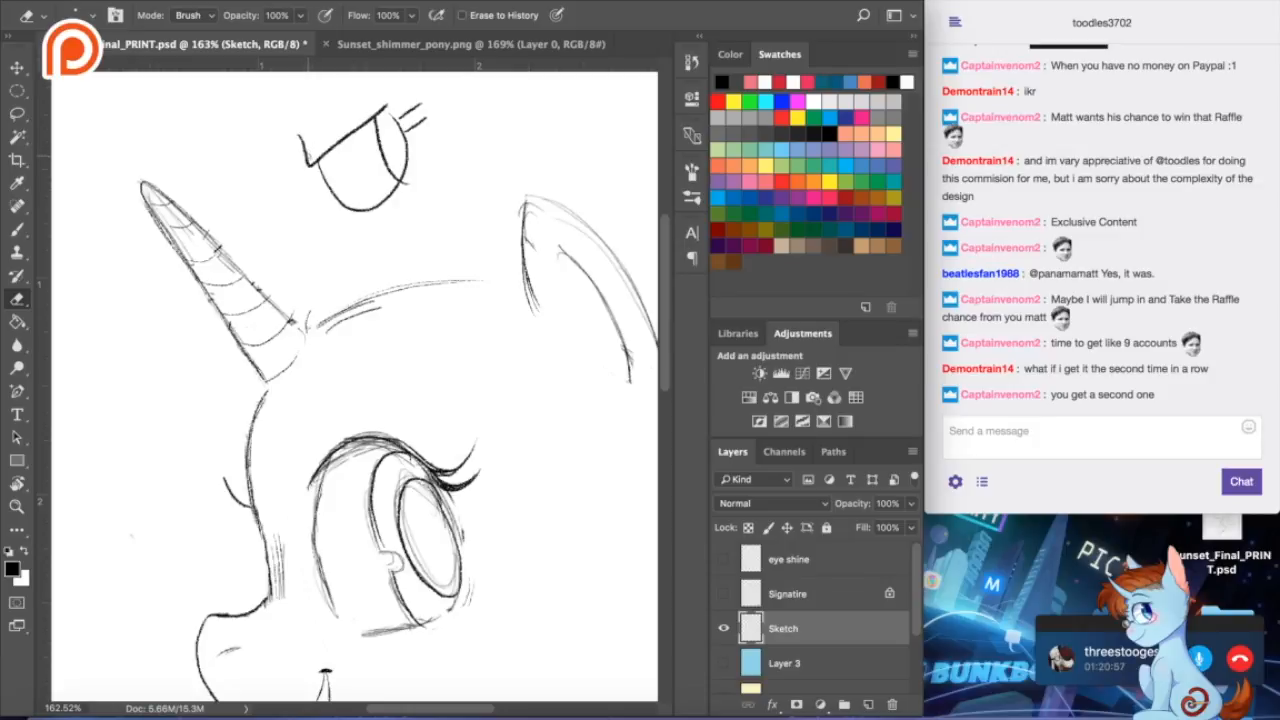
{"action": "mouse_move", "coordinate": [306, 148]}
{"action": "left_mouse_down"}
{"action": "mouse_move", "coordinate": [350, 204]}
{"action": "mouse_move", "coordinate": [393, 181]}
{"action": "mouse_move", "coordinate": [412, 110]}
{"action": "mouse_move", "coordinate": [365, 118]}
{"action": "mouse_move", "coordinate": [340, 140]}
{"action": "left_mouse_up"}
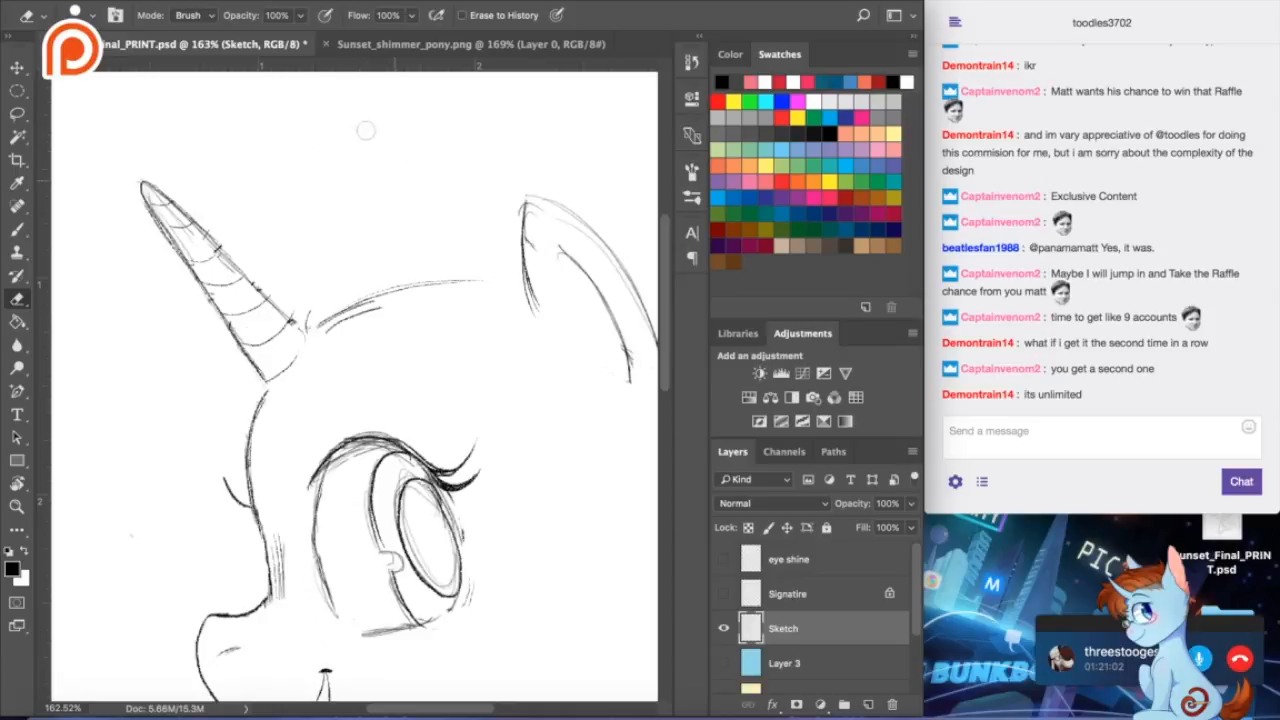
- Erase the stray marks behind the base of the horn where it meets the forehead
{"action": "left_click", "coordinate": [17, 229]}
{"action": "left_click", "coordinate": [17, 299]}
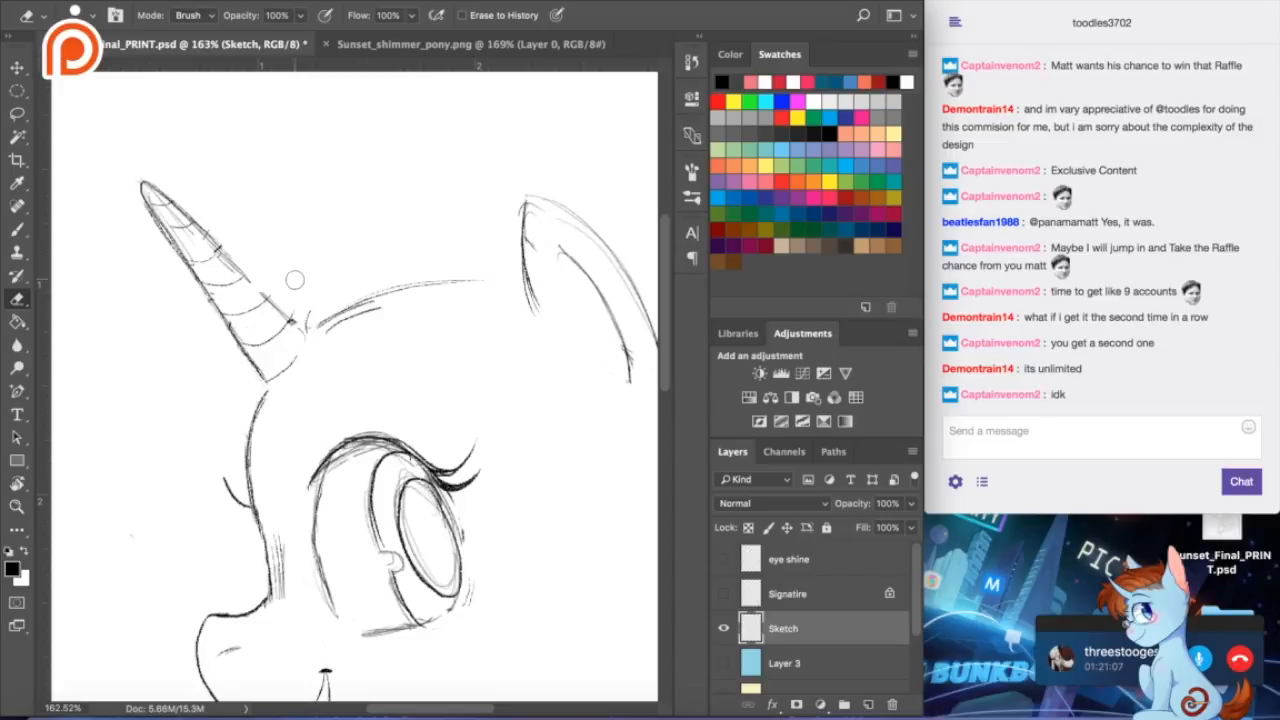
{"action": "left_click", "coordinate": [16, 231]}
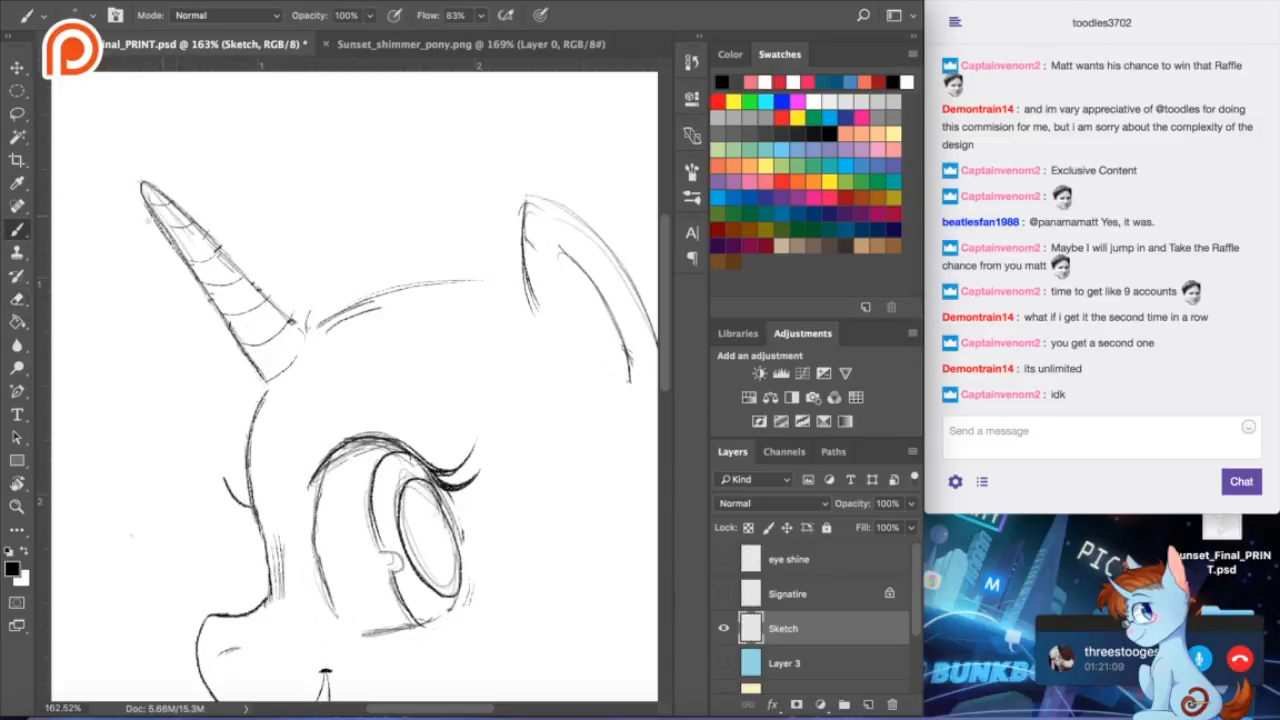
{"action": "left_click", "coordinate": [17, 299]}
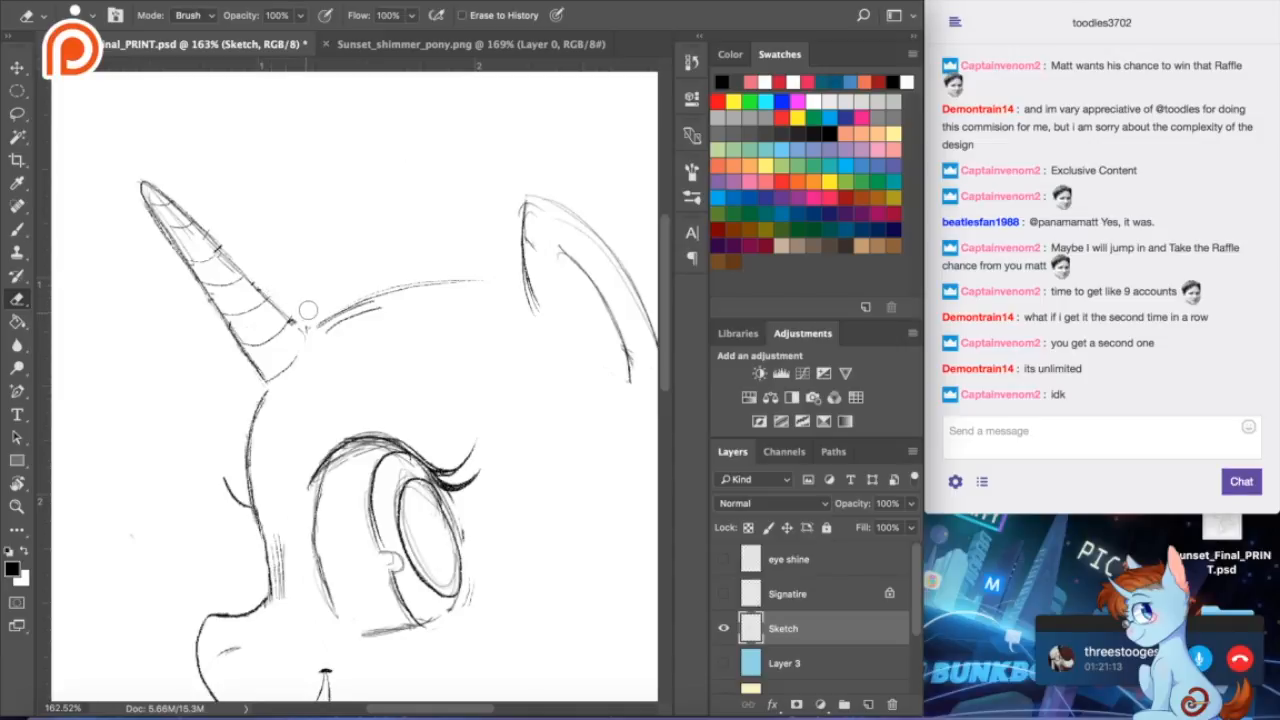
{"action": "left_click", "coordinate": [17, 231]}
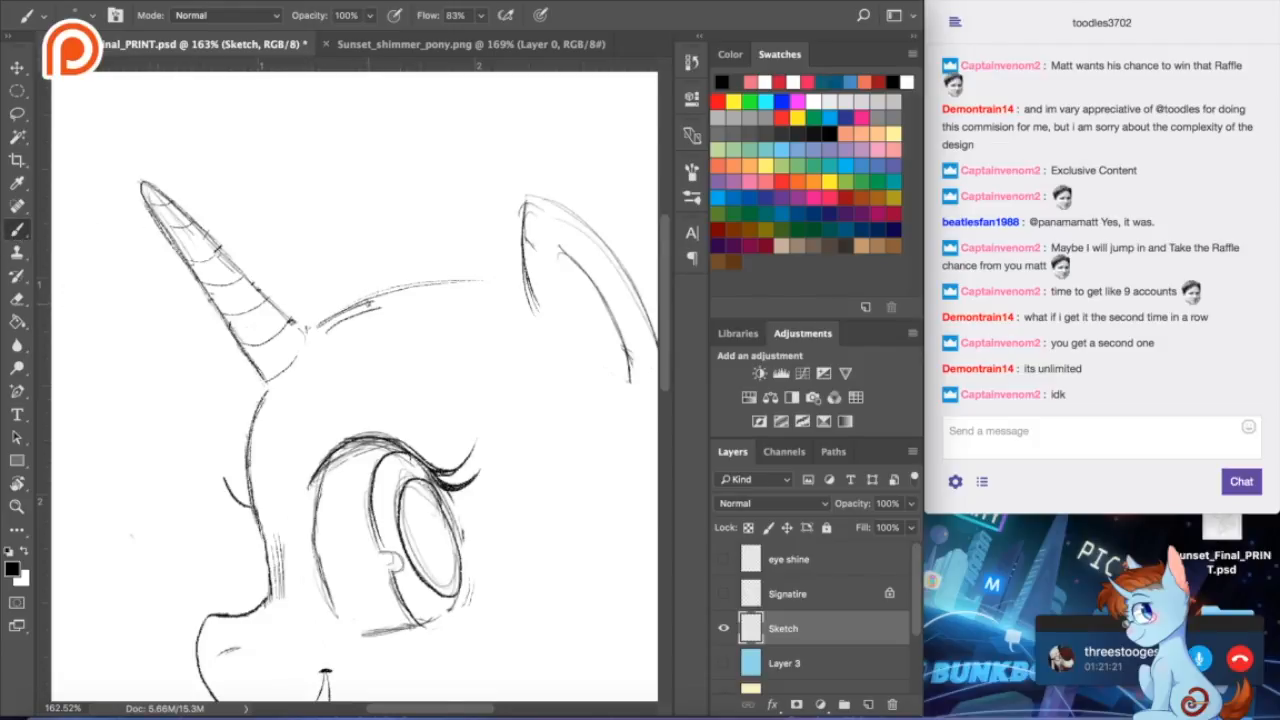
- Examine the head and neck sketch as a whole and in detail, and compare it with the Sunset Shimmer reference picture
{"action": "scroll", "coordinate": [353, 375], "scroll_direction": "down", "scroll_amount": 3}
{"action": "left_click", "coordinate": [17, 300]}
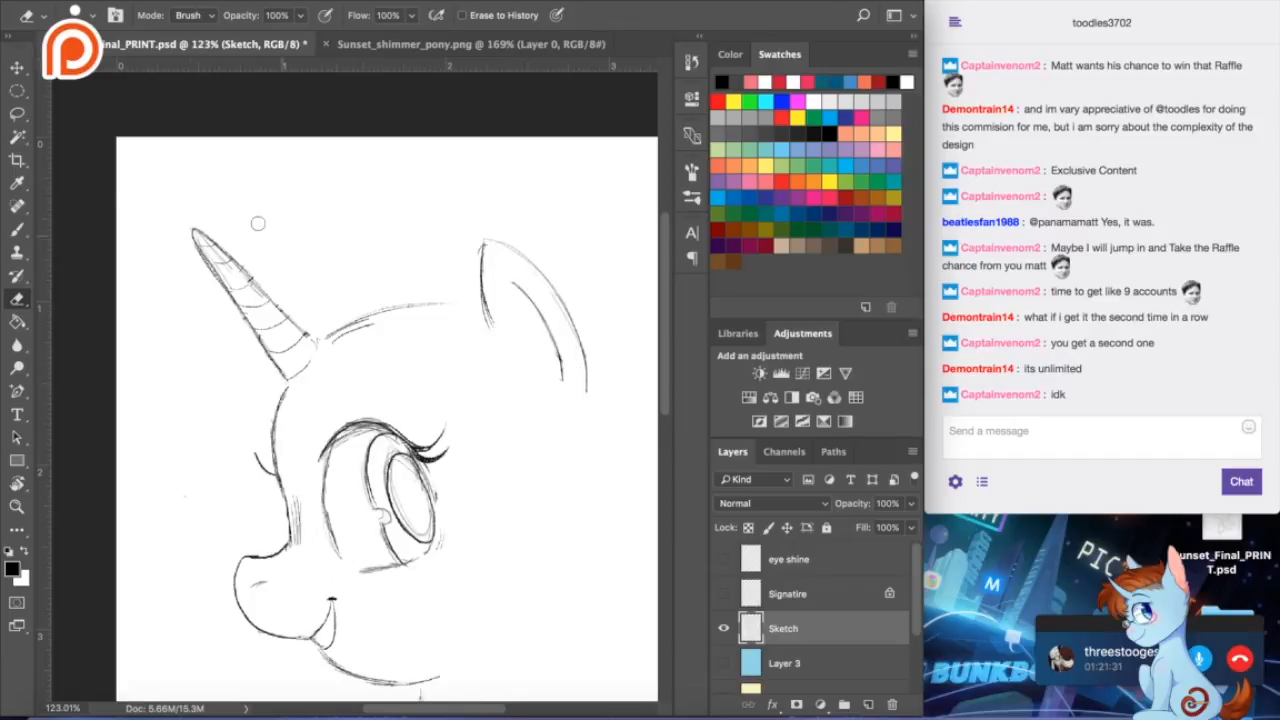
{"action": "key", "text": "b"}
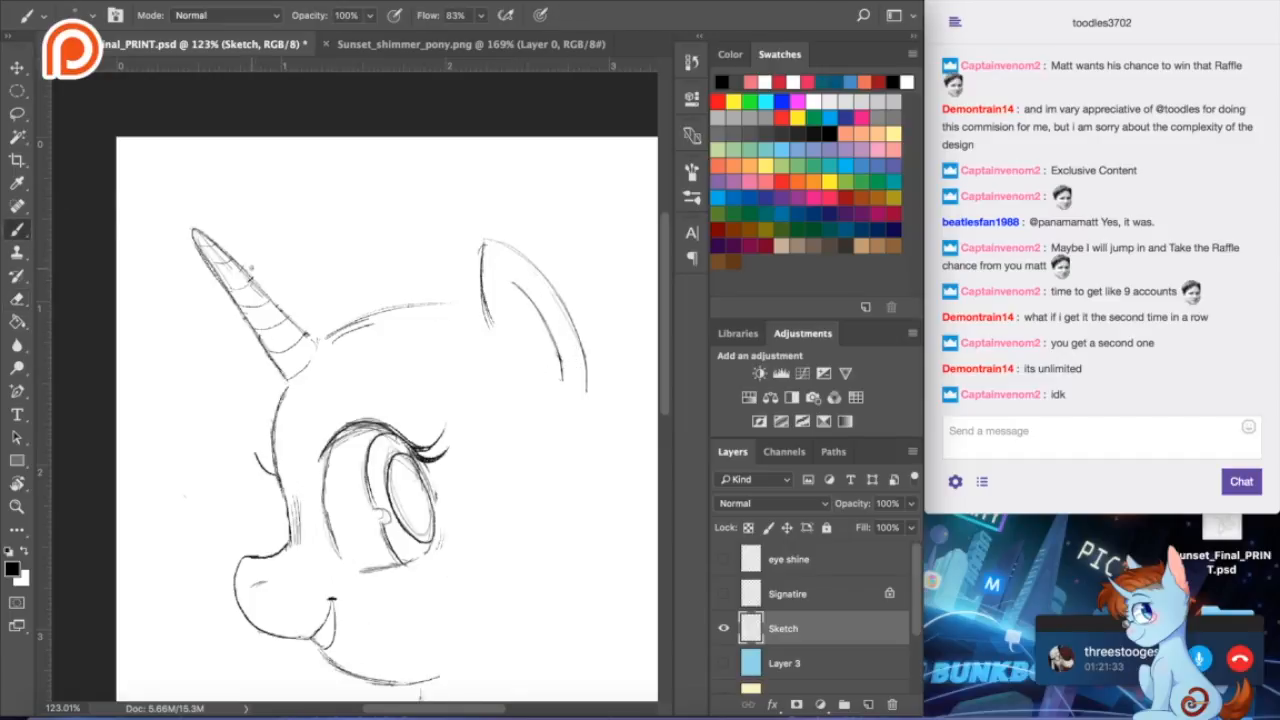
{"action": "key", "text": "ctrl+minus"}
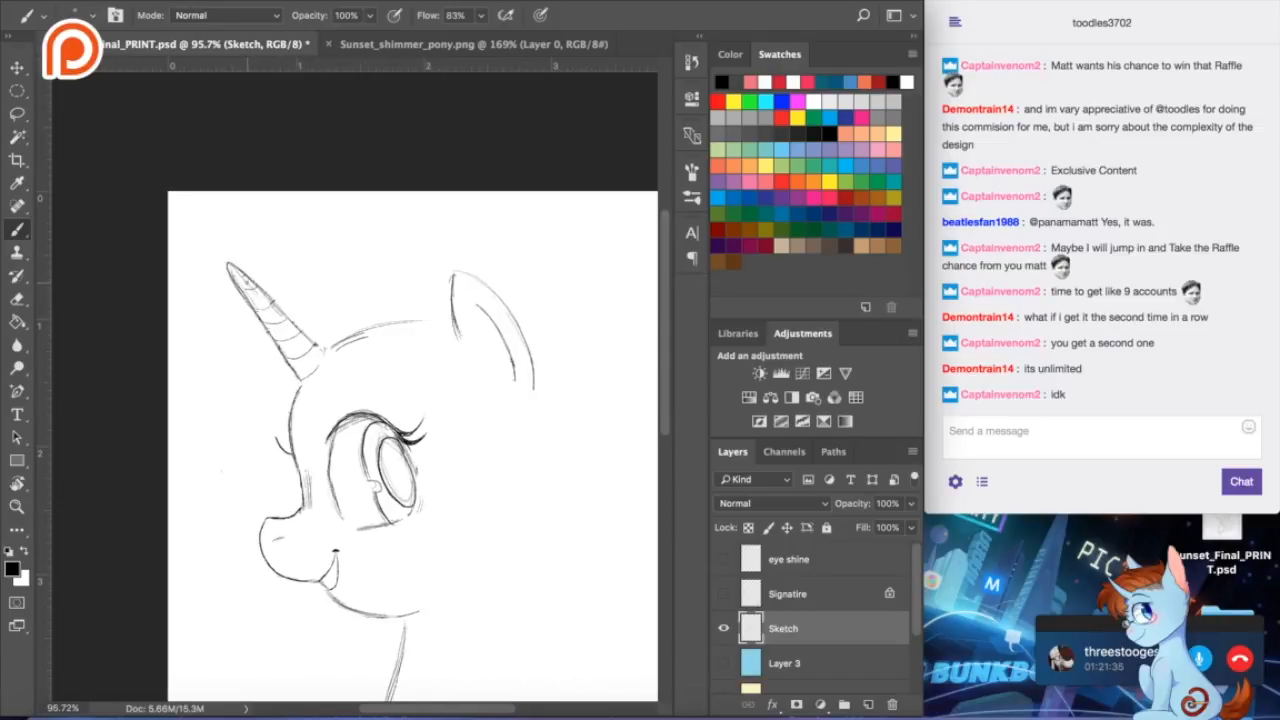
{"action": "key", "text": "ctrl+plus"}
{"action": "key", "text": "e"}
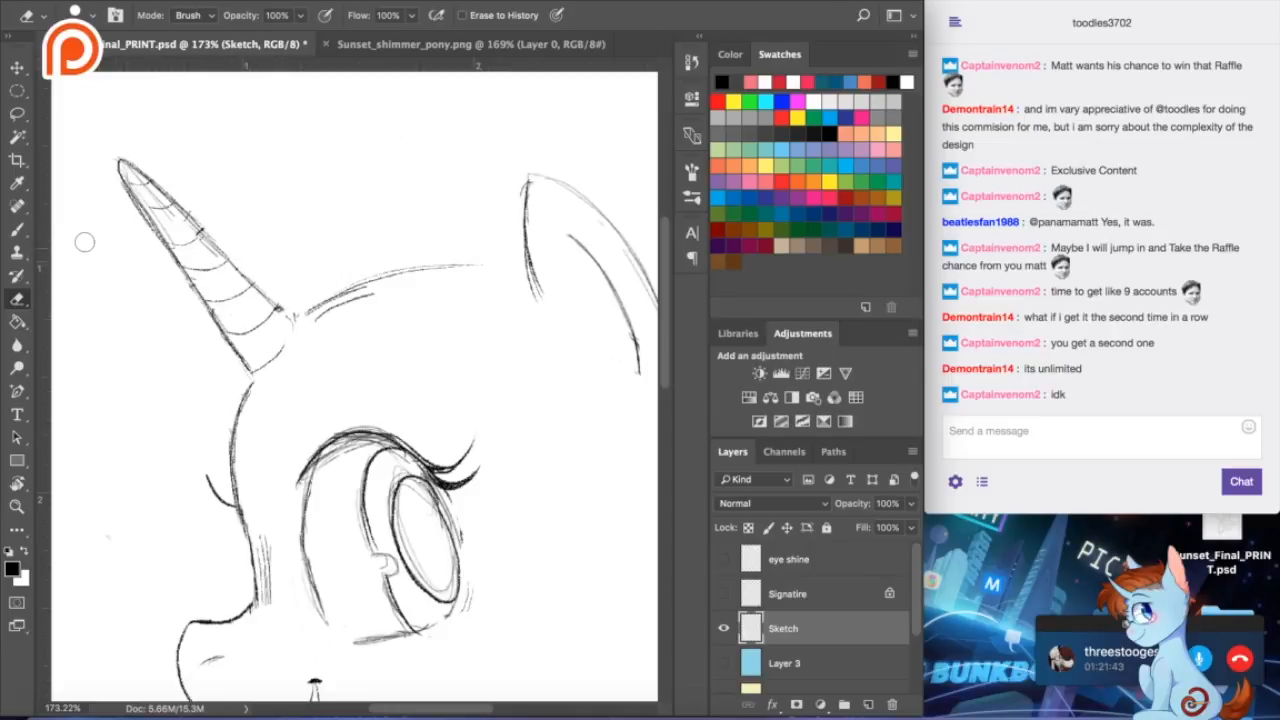
{"action": "left_click", "coordinate": [17, 229]}
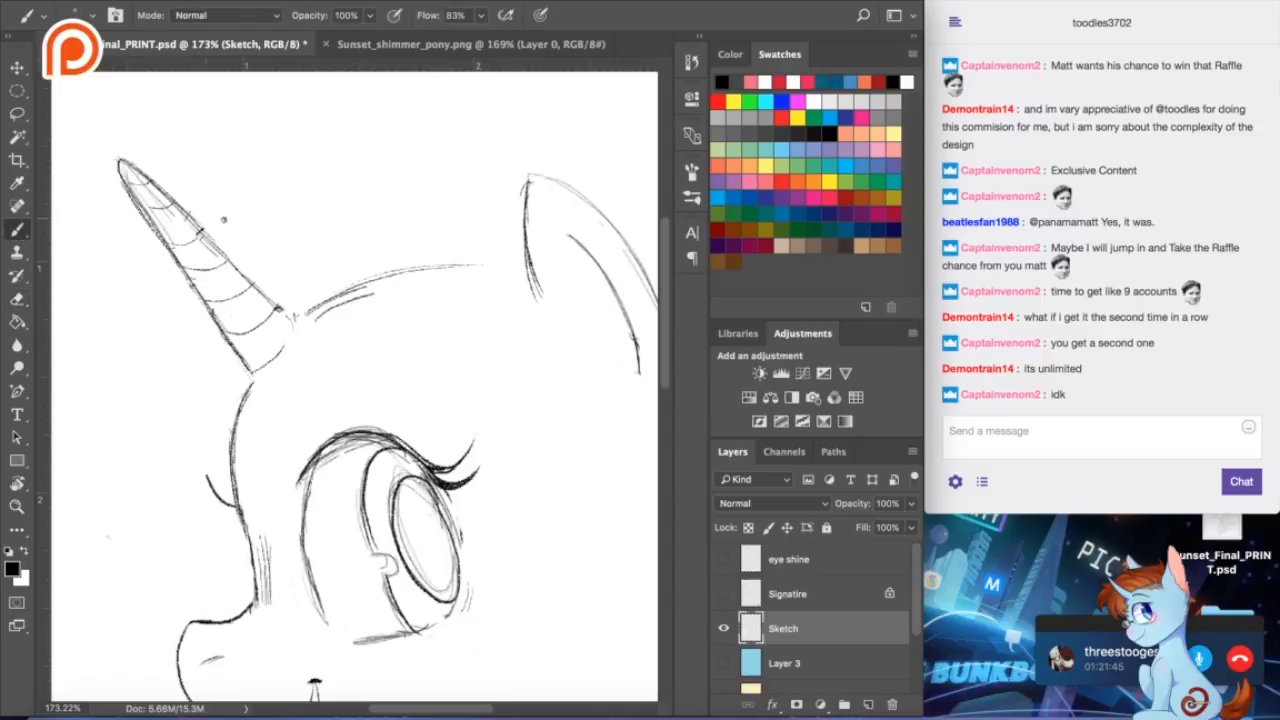
{"action": "scroll", "coordinate": [322, 244], "scroll_direction": "down", "scroll_amount": 5}
{"action": "scroll", "coordinate": [318, 247], "scroll_direction": "down", "scroll_amount": 5}
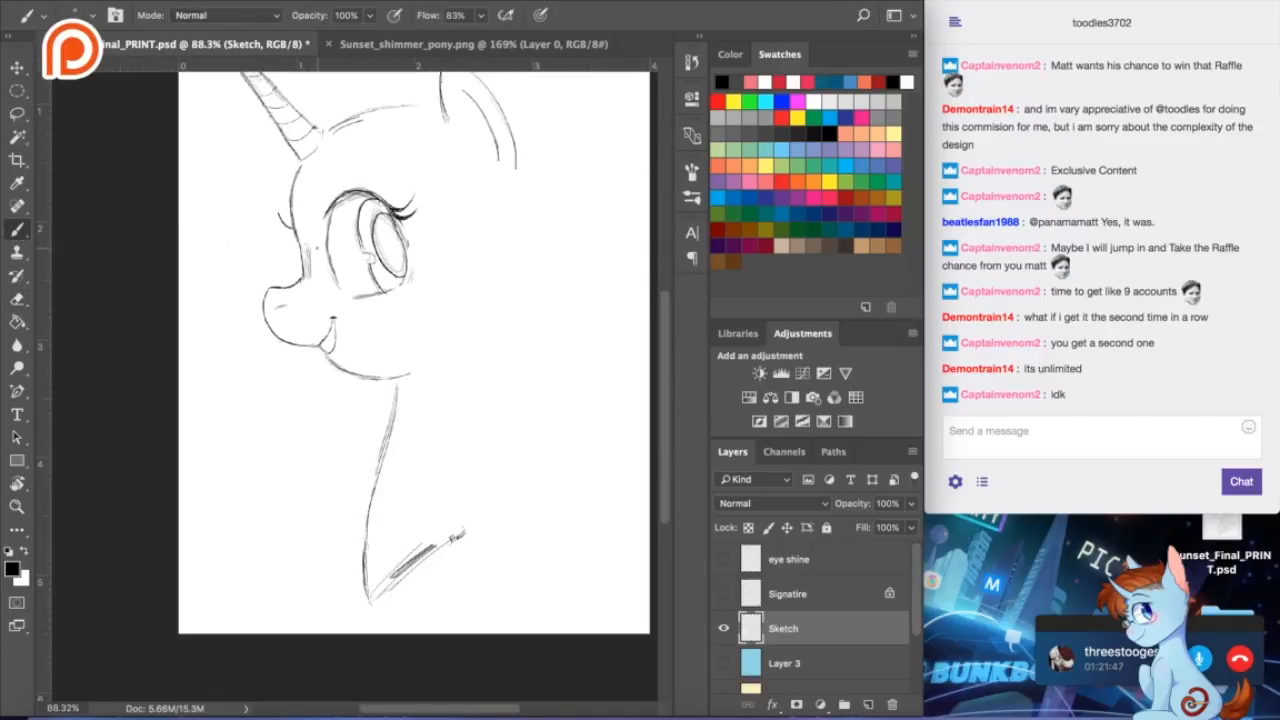
{"action": "scroll", "coordinate": [414, 365], "scroll_direction": "up", "scroll_amount": 2}
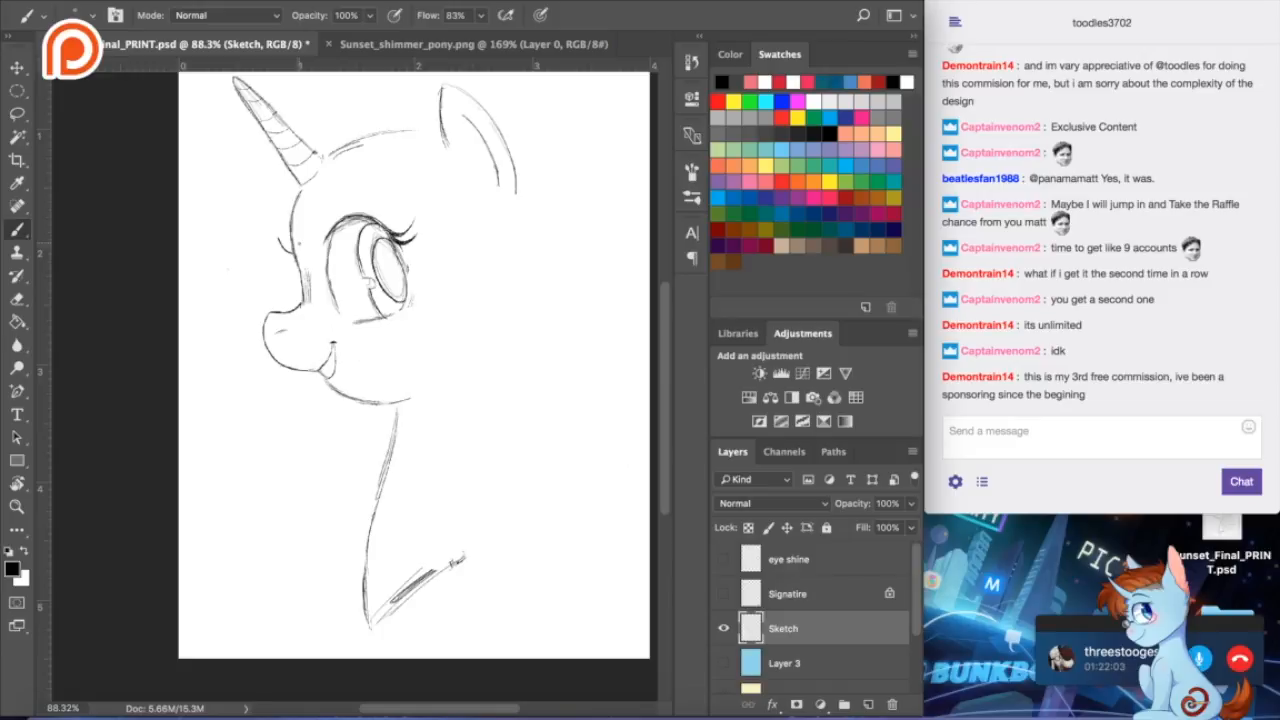
{"action": "scroll", "coordinate": [377, 378], "scroll_direction": "up", "scroll_amount": 5}
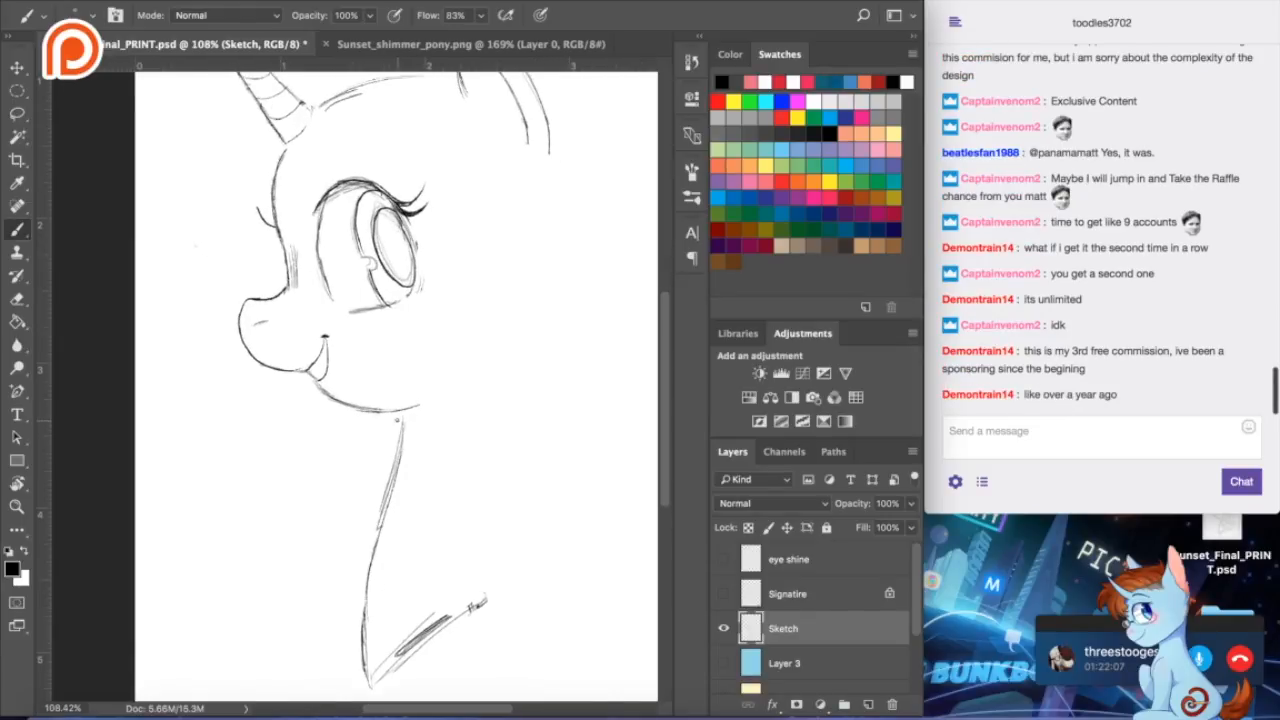
{"action": "scroll", "coordinate": [396, 421], "scroll_direction": "up", "scroll_amount": 2}
{"action": "scroll", "coordinate": [396, 421], "scroll_direction": "right", "scroll_amount": 3}
{"action": "scroll", "coordinate": [396, 421], "scroll_direction": "up", "scroll_amount": 5}
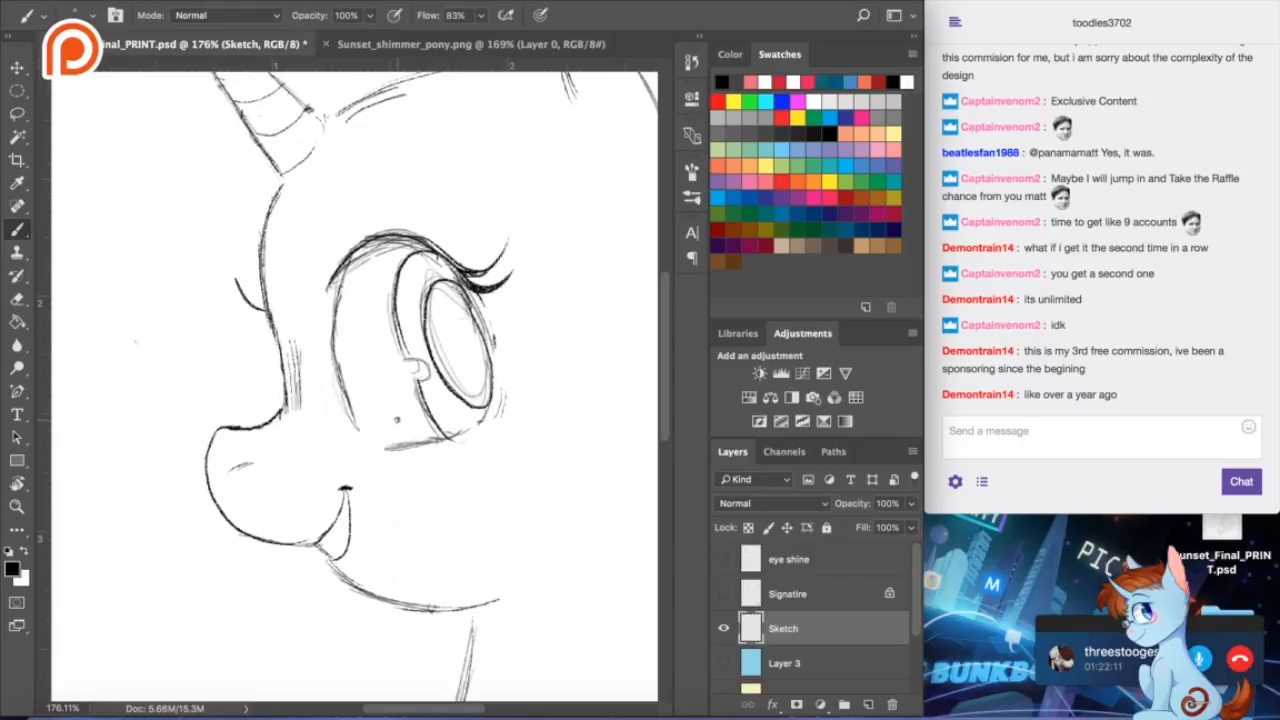
{"action": "scroll", "coordinate": [397, 419], "scroll_direction": "up", "scroll_amount": 1}
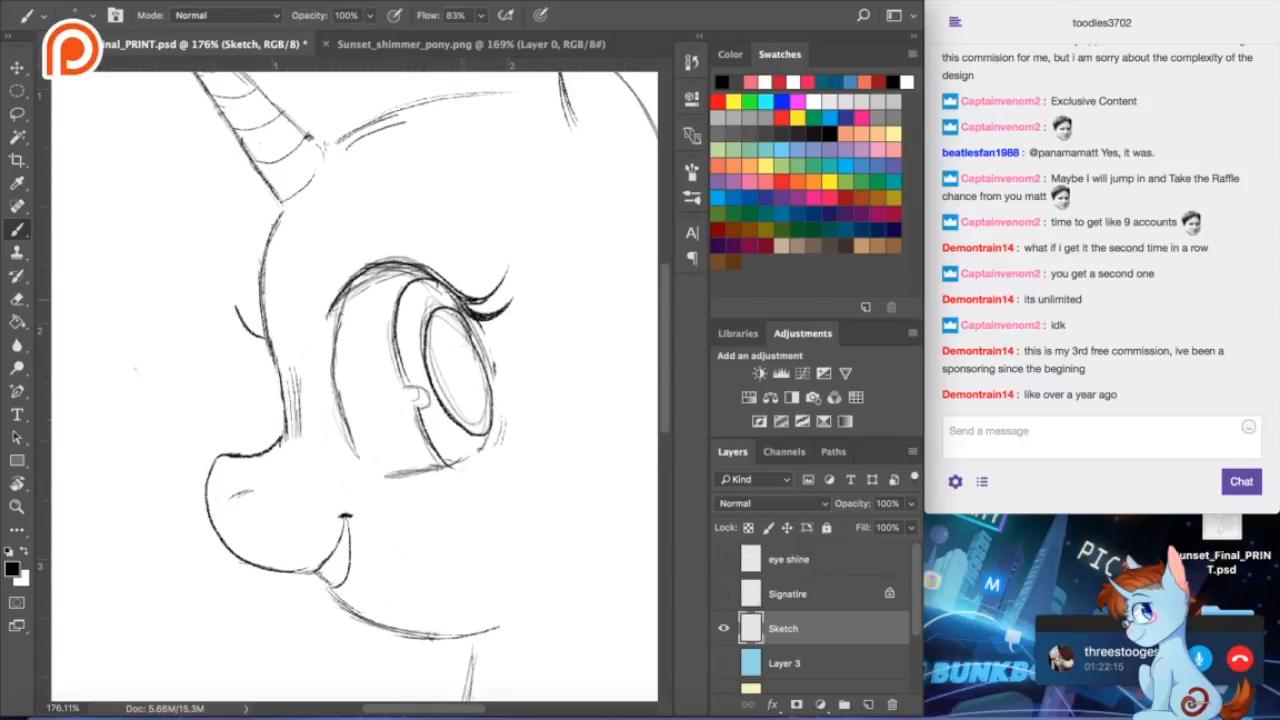
{"action": "scroll", "coordinate": [454, 290], "scroll_direction": "down", "scroll_amount": 3}
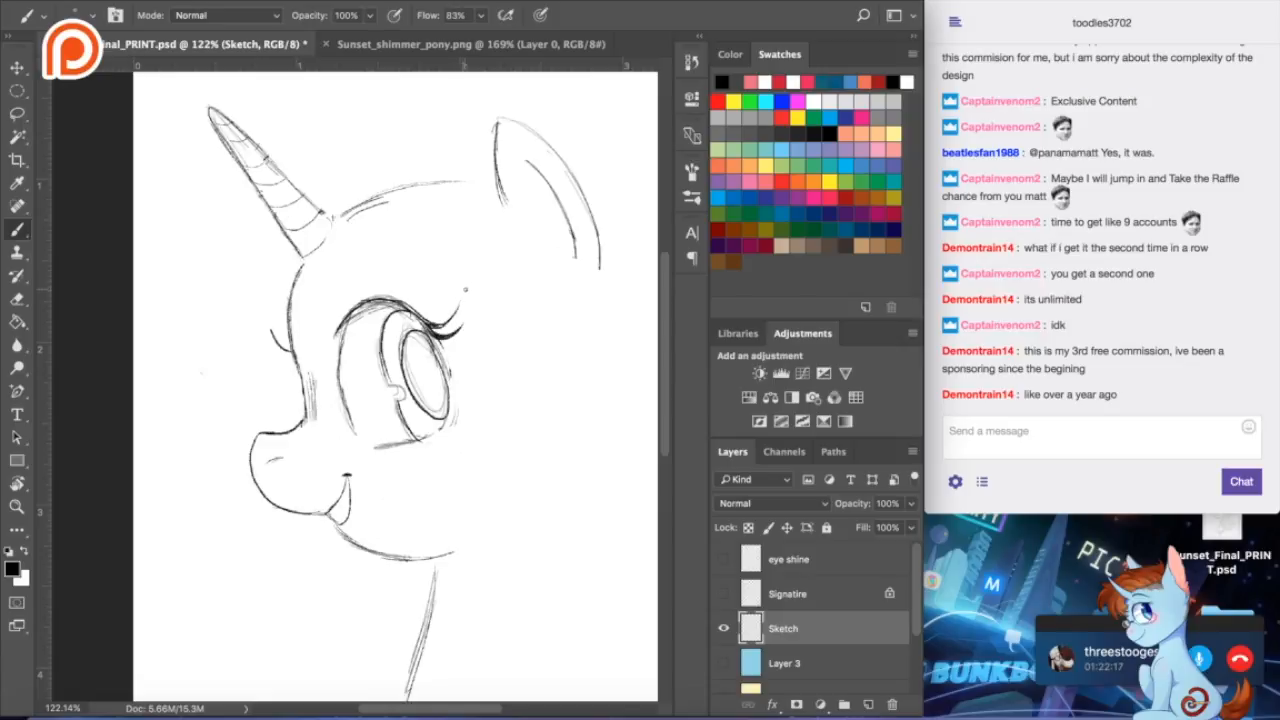
{"action": "left_click", "coordinate": [17, 298]}
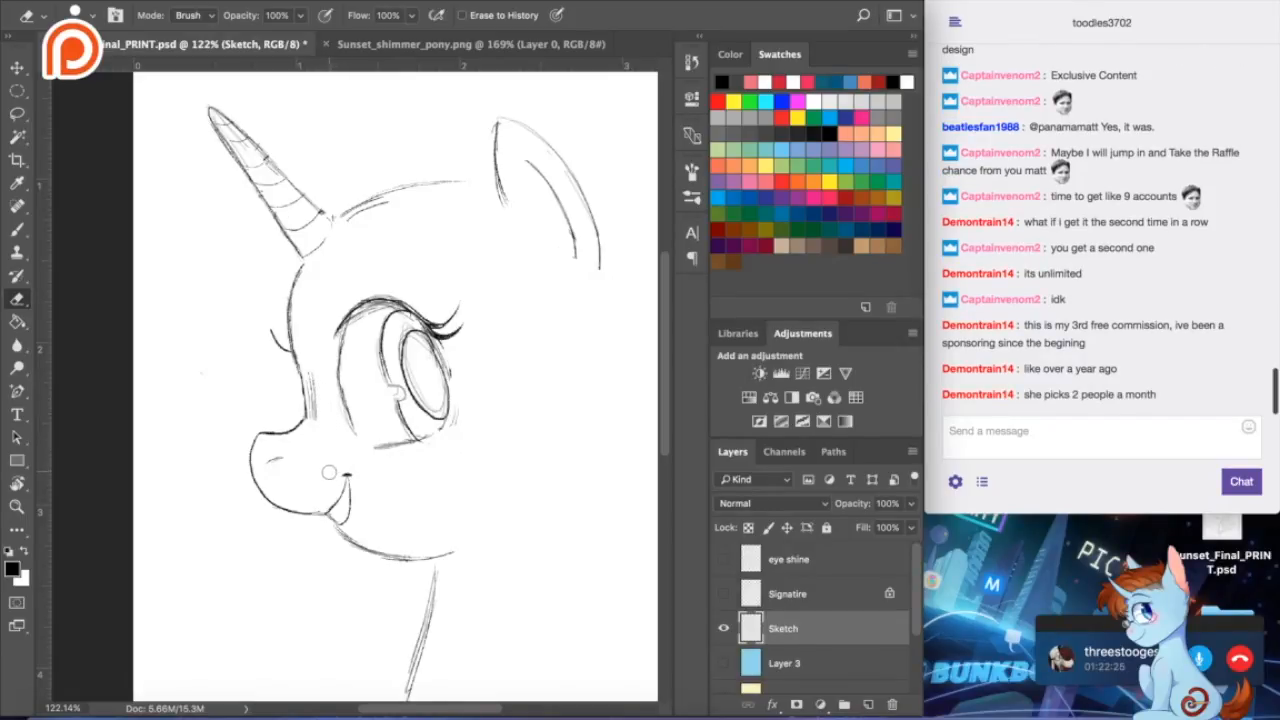
{"action": "left_click", "coordinate": [18, 229]}
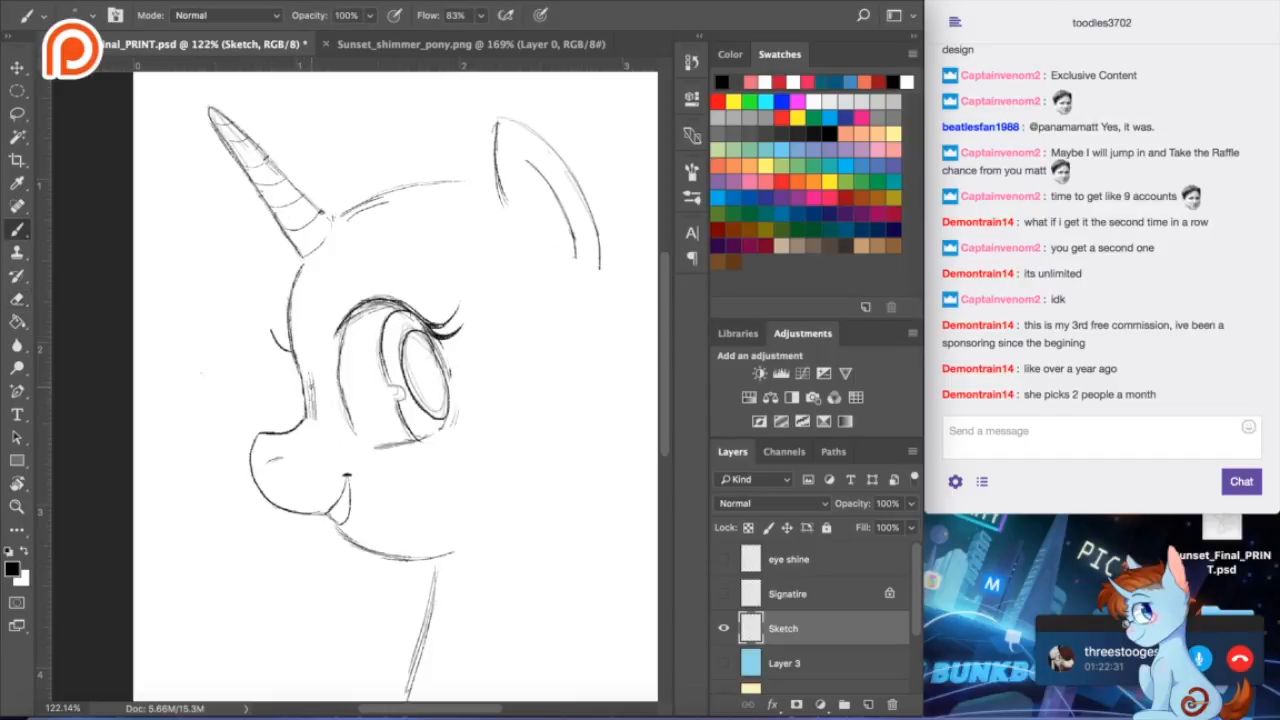
{"action": "left_click", "coordinate": [18, 299]}
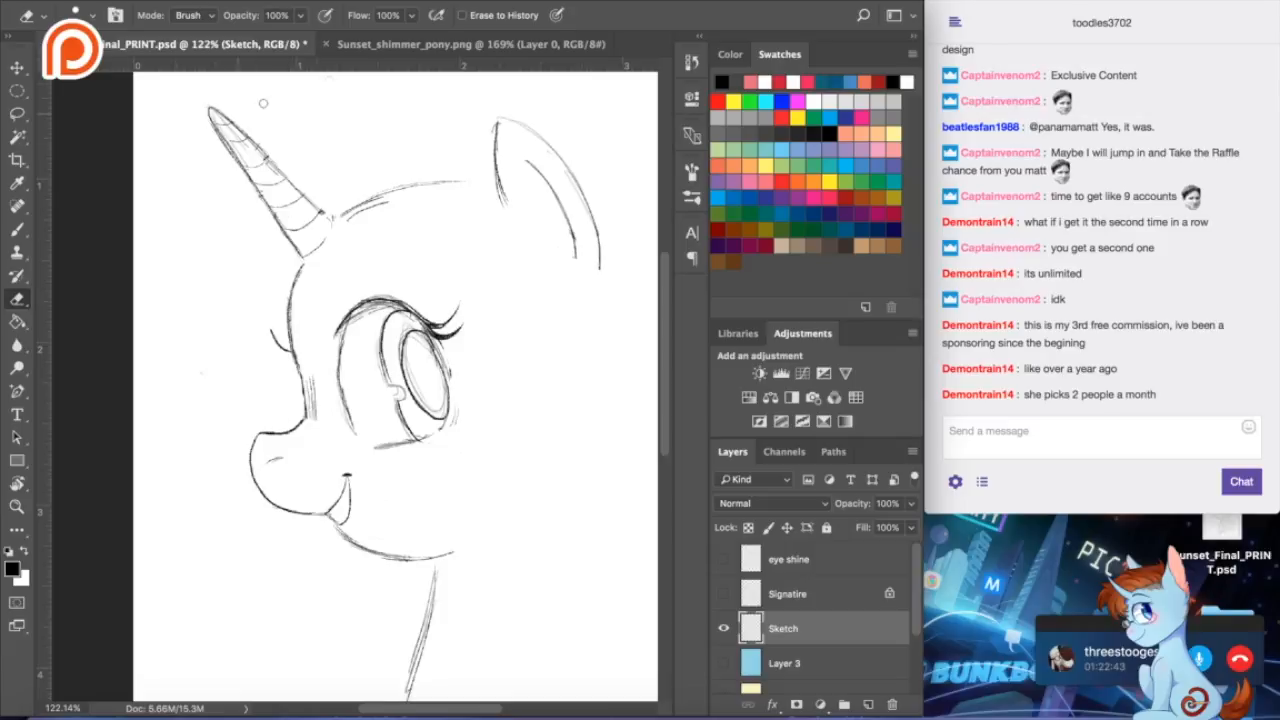
{"action": "left_click", "coordinate": [345, 46]}
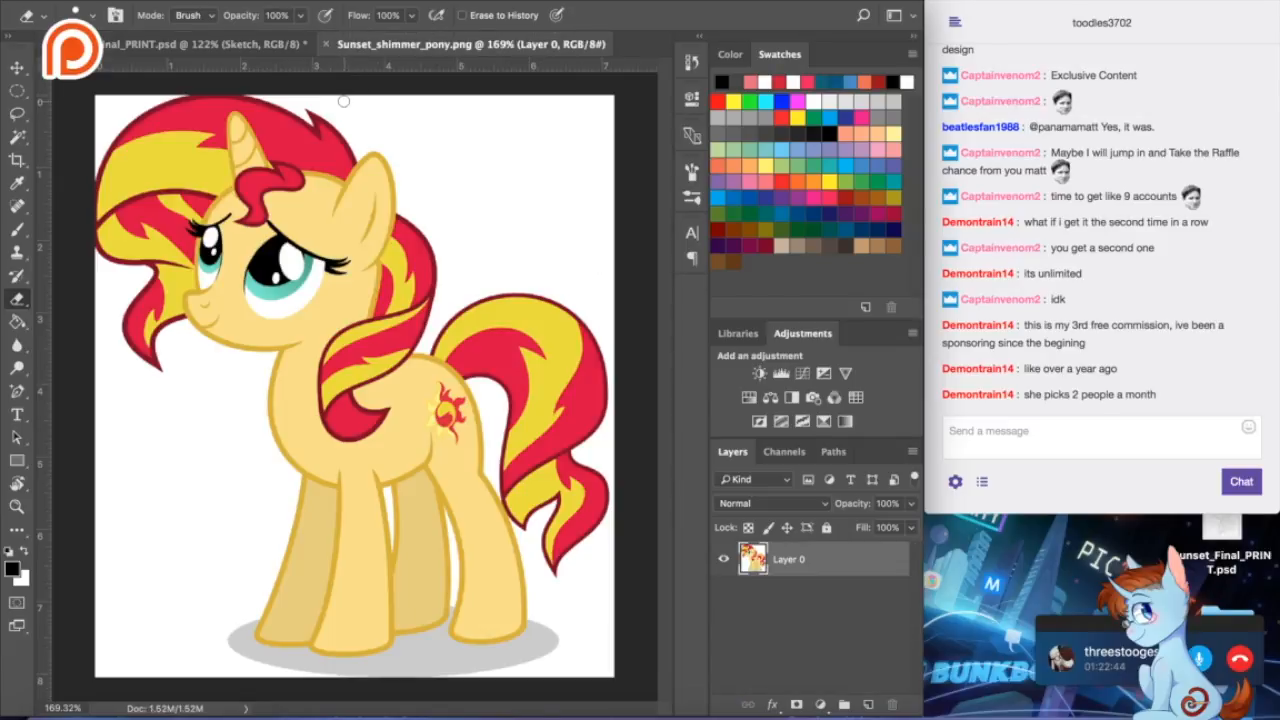
{"action": "left_click", "coordinate": [229, 47]}
- Try extra brush strokes along the top of the forehead behind the horn, and undo them
{"action": "left_click", "coordinate": [17, 229]}
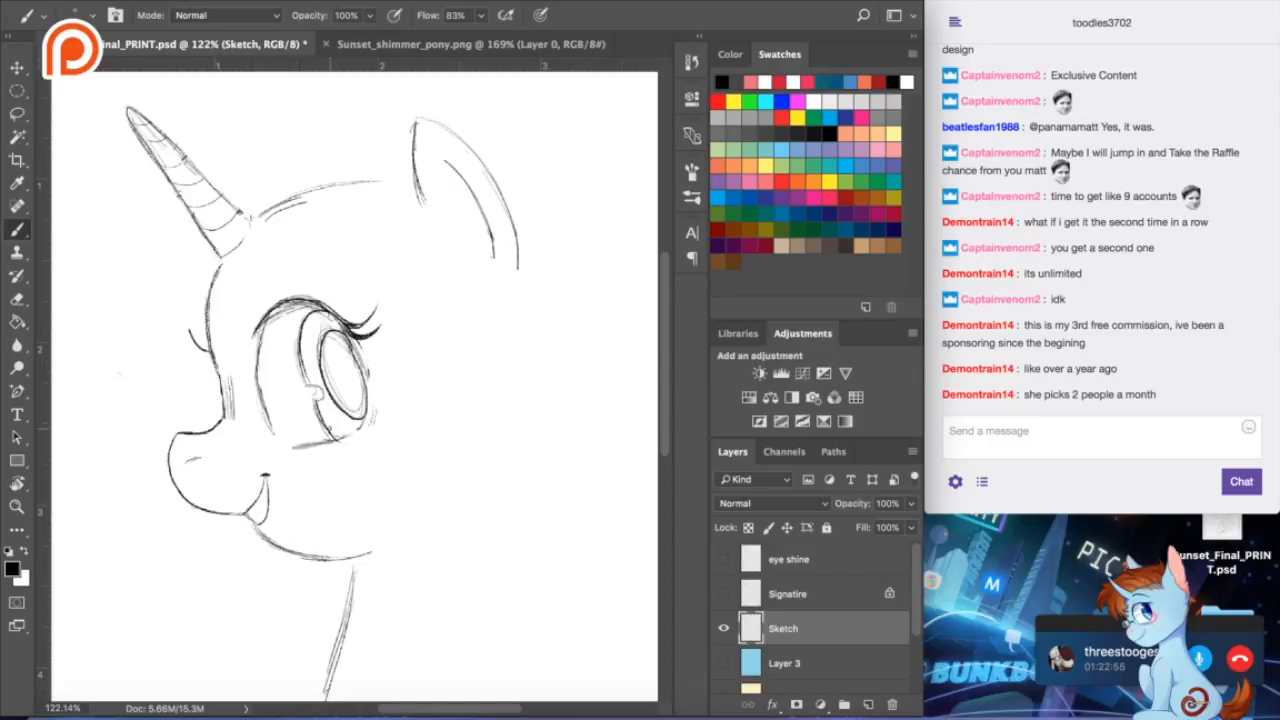
{"action": "left_click_drag", "start_coordinate": [275, 203], "coordinate": [321, 188]}
{"action": "left_click_drag", "start_coordinate": [297, 188], "coordinate": [334, 174]}
{"action": "key", "text": "ctrl+z"}
{"action": "key", "text": "ctrl+z"}
{"action": "left_click", "coordinate": [16, 298]}
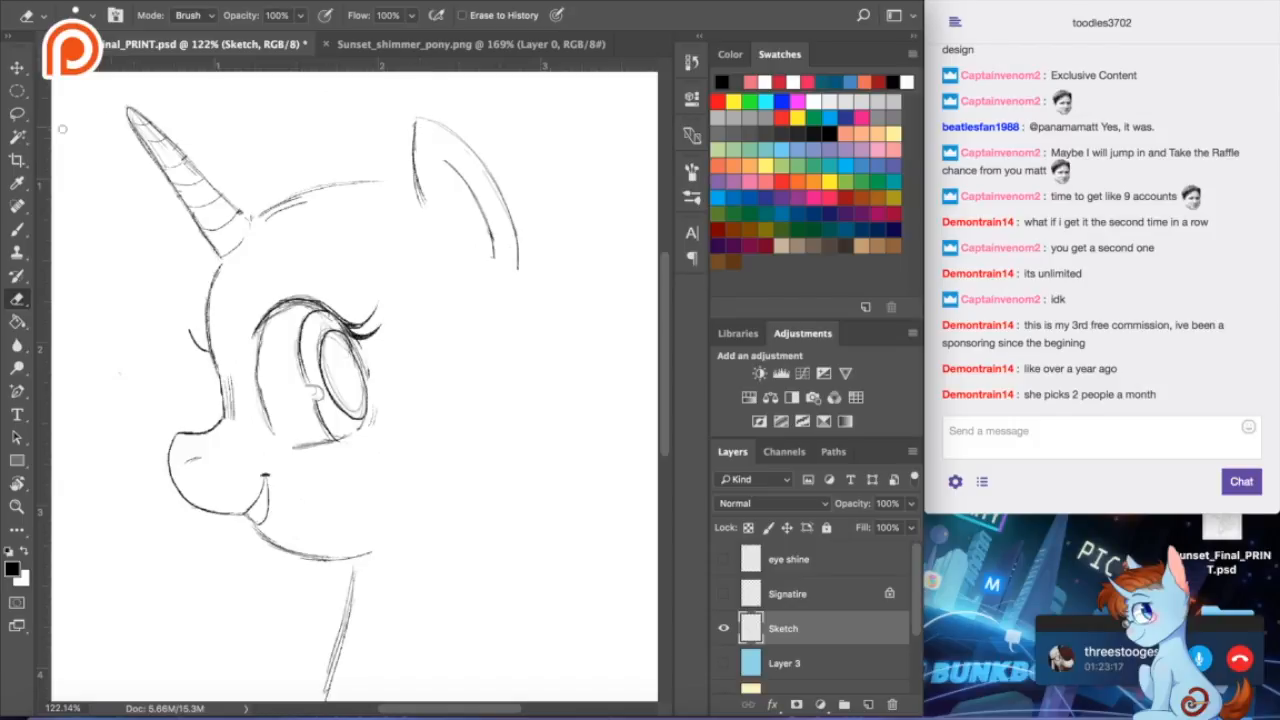
{"action": "left_click", "coordinate": [17, 229]}
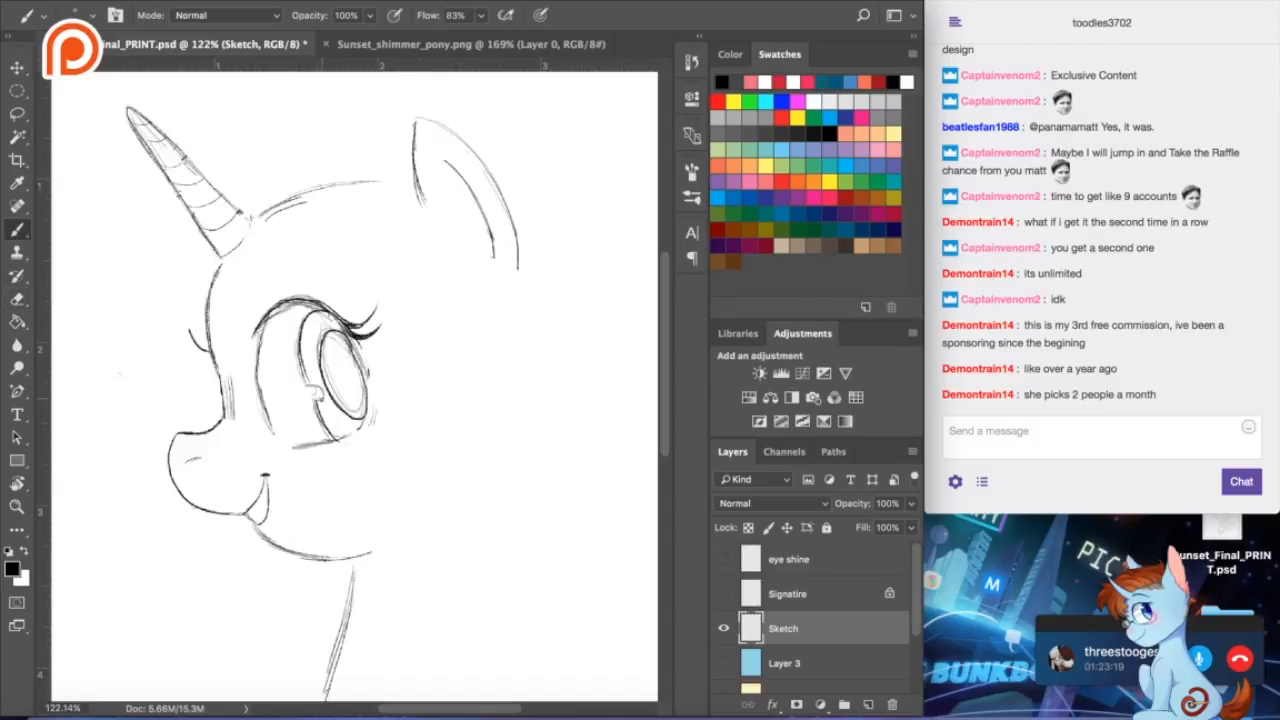
- Add a new blank layer directly above the Sketch layer and check the Sunset Shimmer reference picture
{"action": "scroll", "coordinate": [330, 424], "scroll_direction": "down", "scroll_amount": 3}
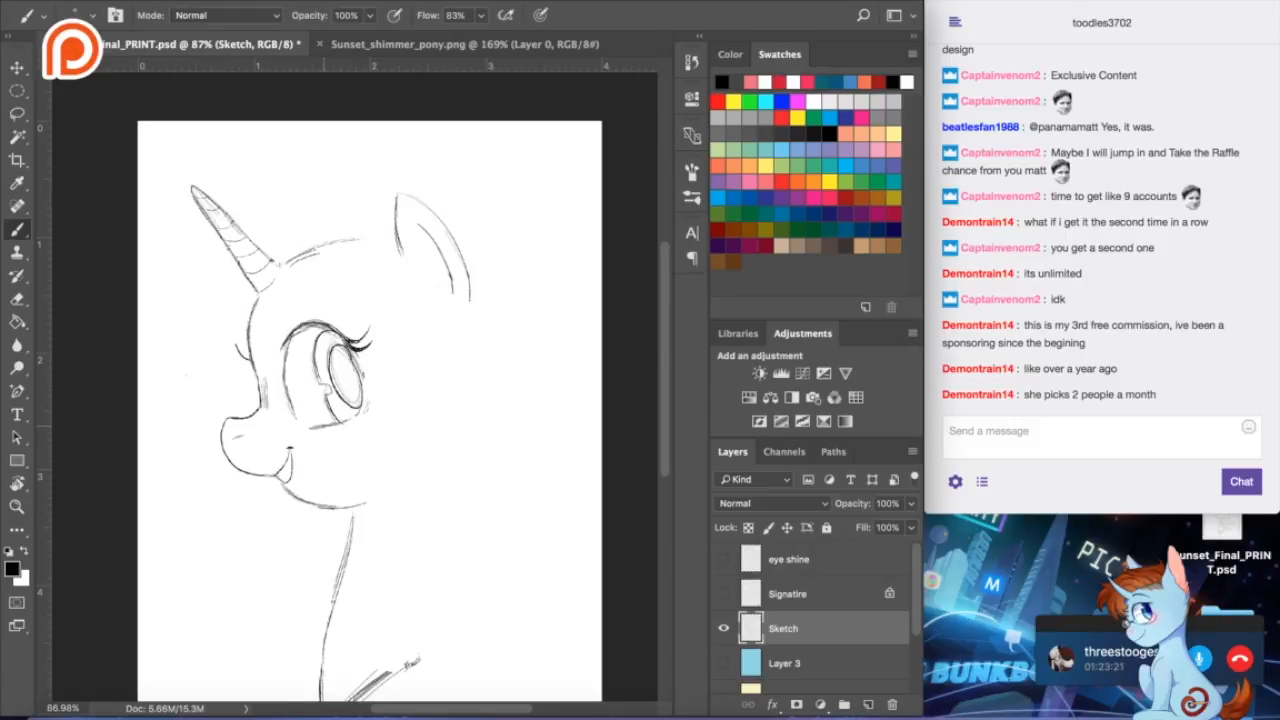
{"action": "scroll", "coordinate": [245, 400], "scroll_direction": "down", "scroll_amount": 2}
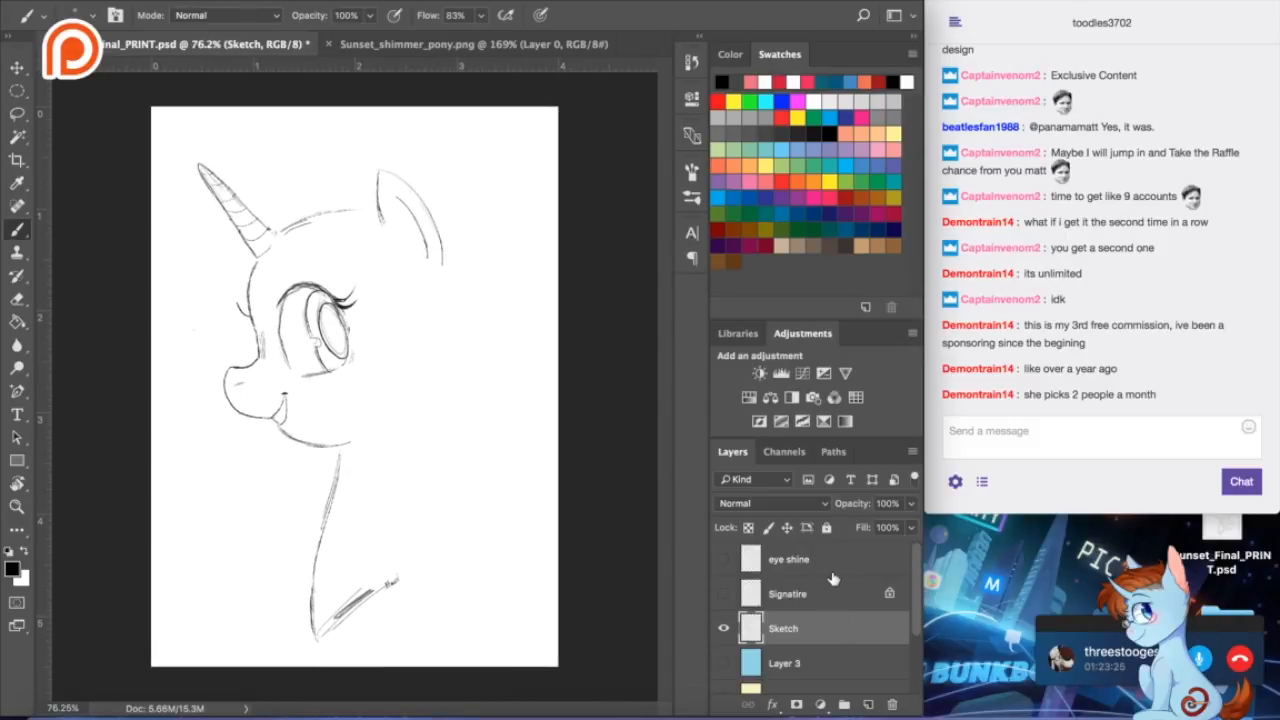
{"action": "left_click", "coordinate": [868, 704]}
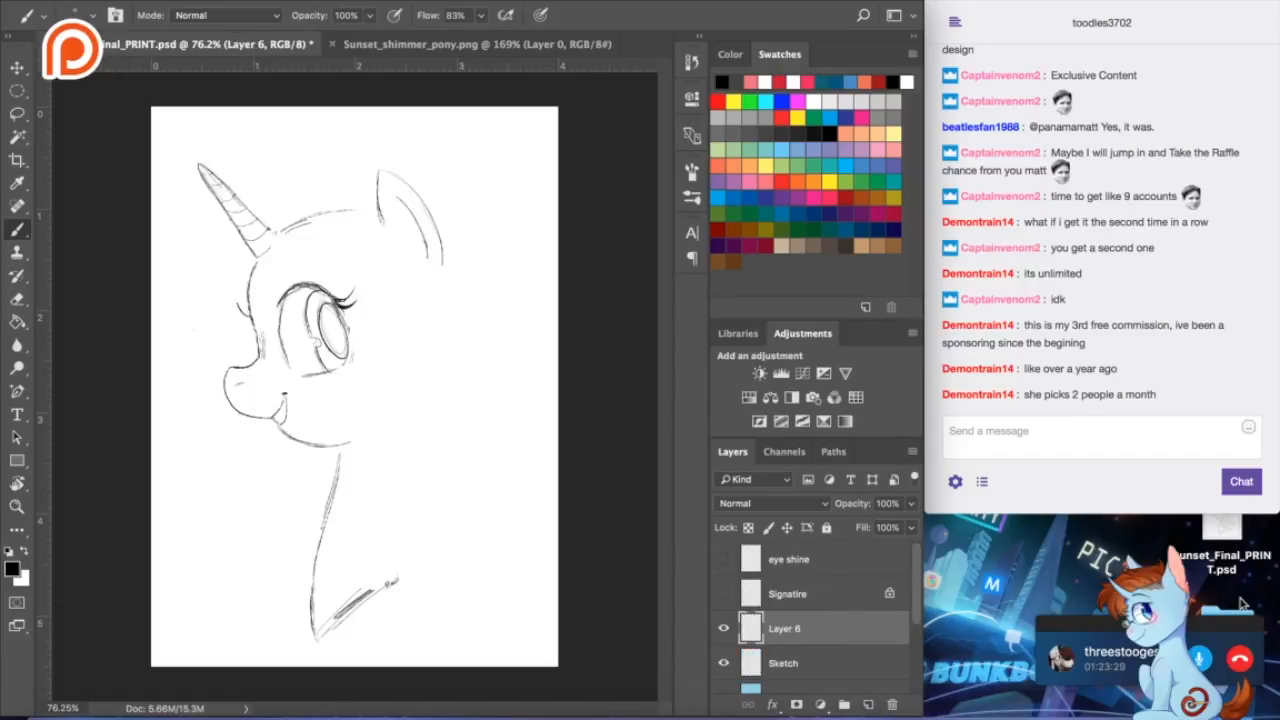
{"action": "left_click", "coordinate": [365, 48]}
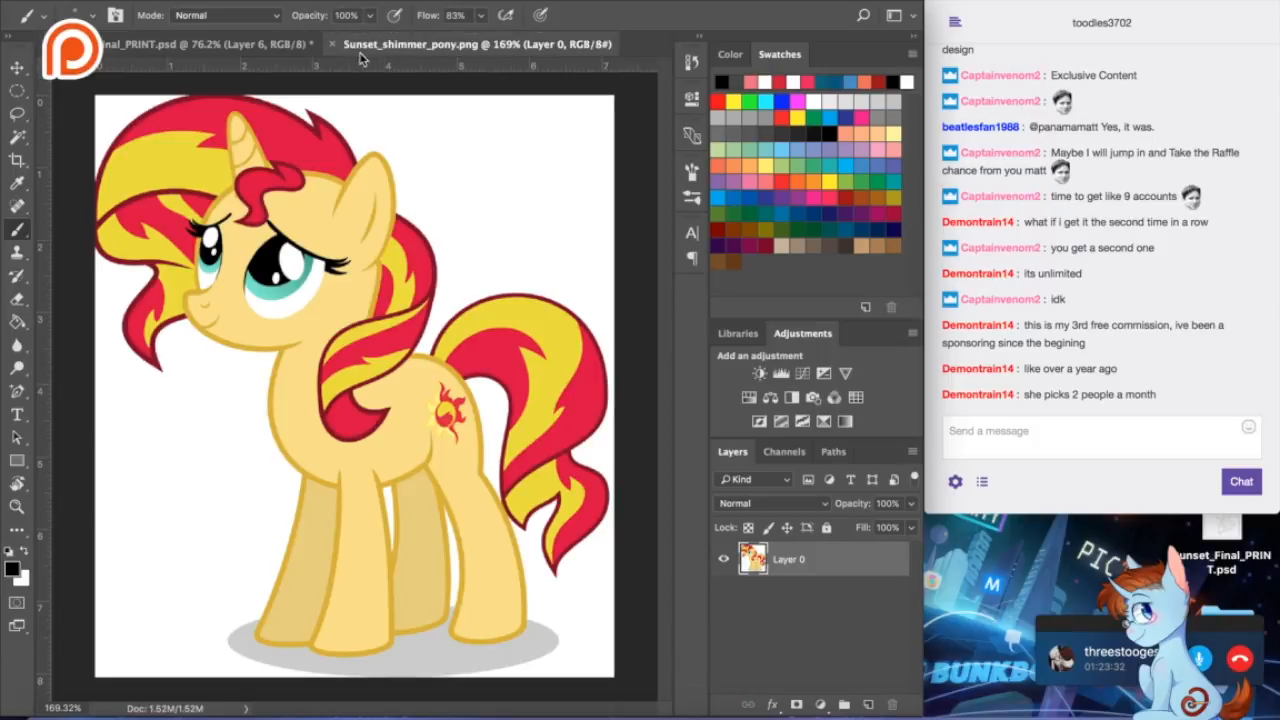
{"action": "left_click", "coordinate": [271, 46]}
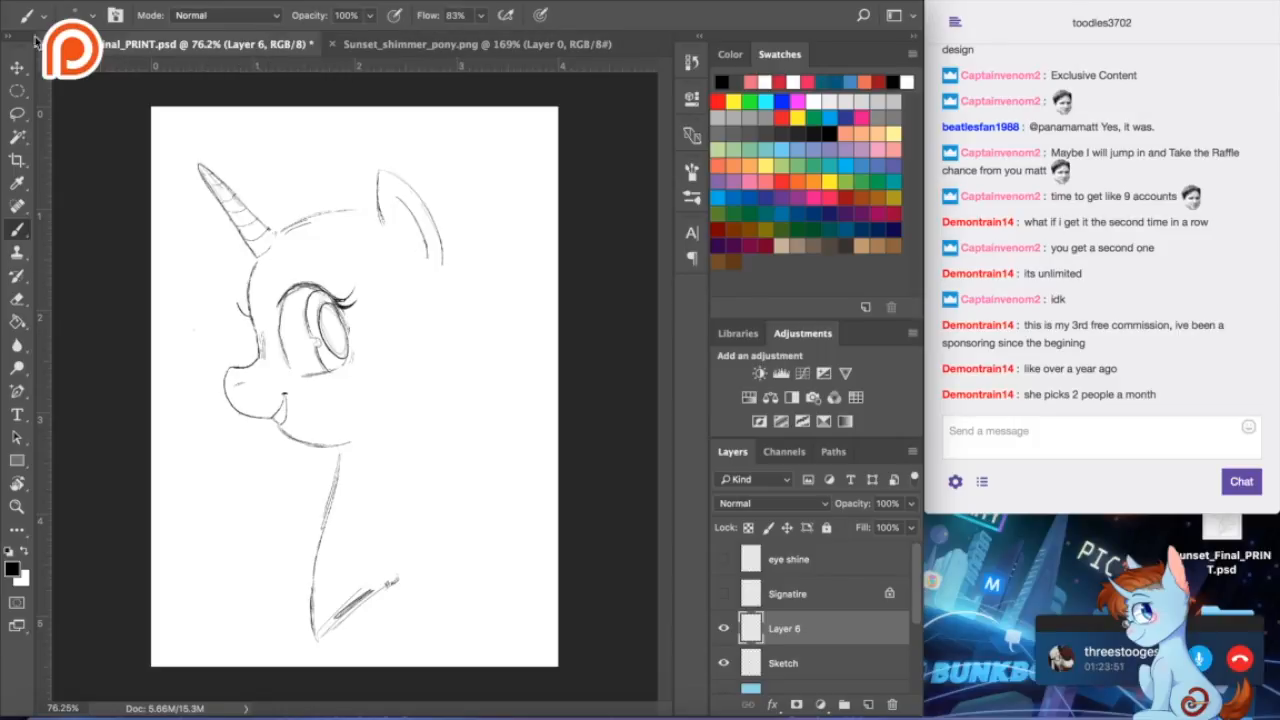
- Nudge the Sketch layer horizontally to the right so the portrait sits closer to the centre of the canvas
{"action": "left_click", "coordinate": [17, 67]}
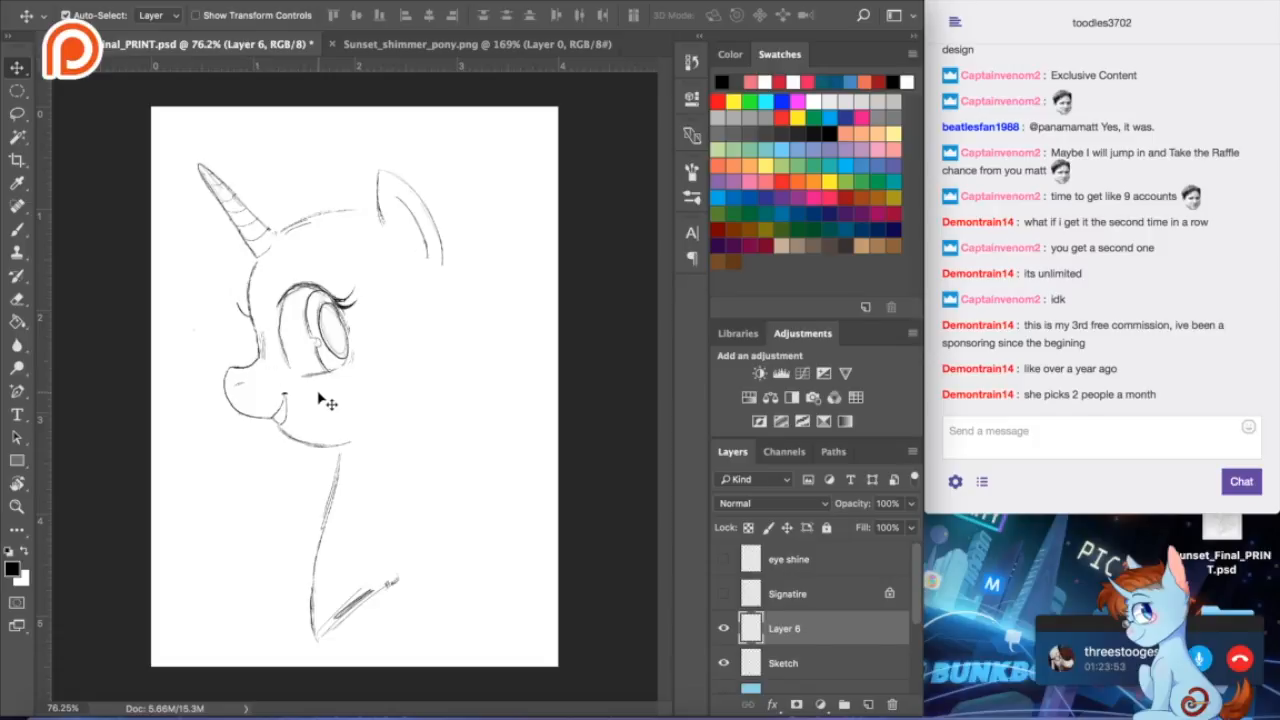
{"action": "left_click", "coordinate": [798, 663]}
{"action": "key", "text": "Right"}
{"action": "key", "text": "Right"}
{"action": "key", "text": "Right"}
{"action": "key", "text": "Right"}
{"action": "key", "text": "Right"}
{"action": "key", "text": "Right"}
{"action": "key", "text": "Right"}
{"action": "key", "text": "Right"}
{"action": "key", "text": "Right"}
{"action": "key", "text": "Right"}
{"action": "key", "text": "Right"}
{"action": "key", "text": "Right"}
{"action": "key", "text": "Right"}
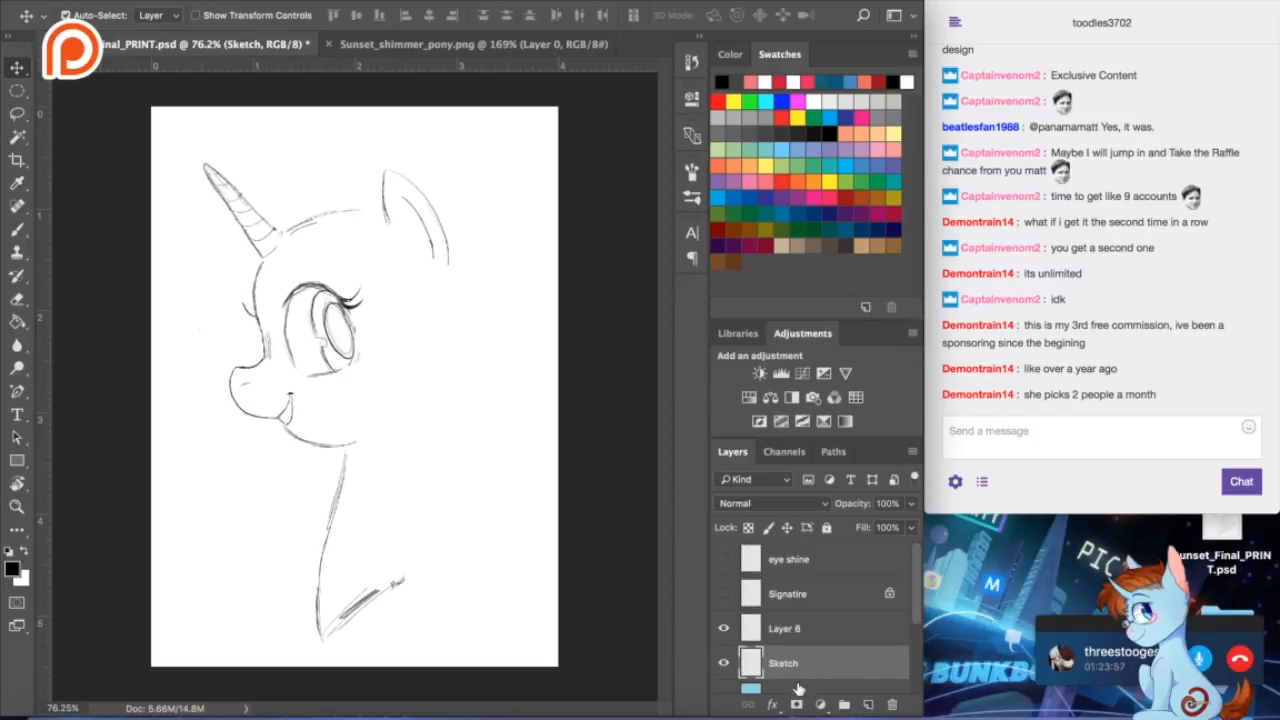
{"action": "key", "text": "Right"}
{"action": "key", "text": "Right"}
{"action": "key", "text": "Right"}
{"action": "key", "text": "Right"}
{"action": "key", "text": "Right"}
{"action": "key", "text": "Right"}
{"action": "key", "text": "Right"}
{"action": "key", "text": "Right"}
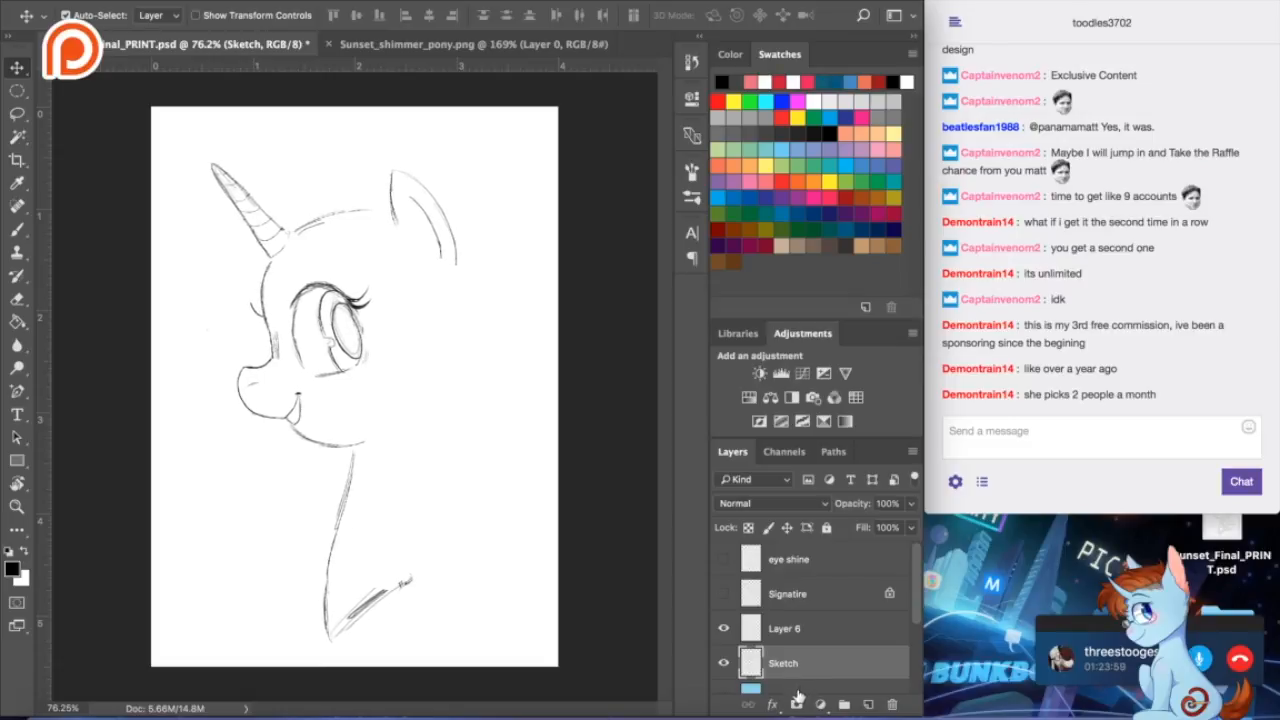
{"action": "key", "text": "Right"}
{"action": "key", "text": "Right"}
{"action": "key", "text": "Right"}
{"action": "key", "text": "Right"}
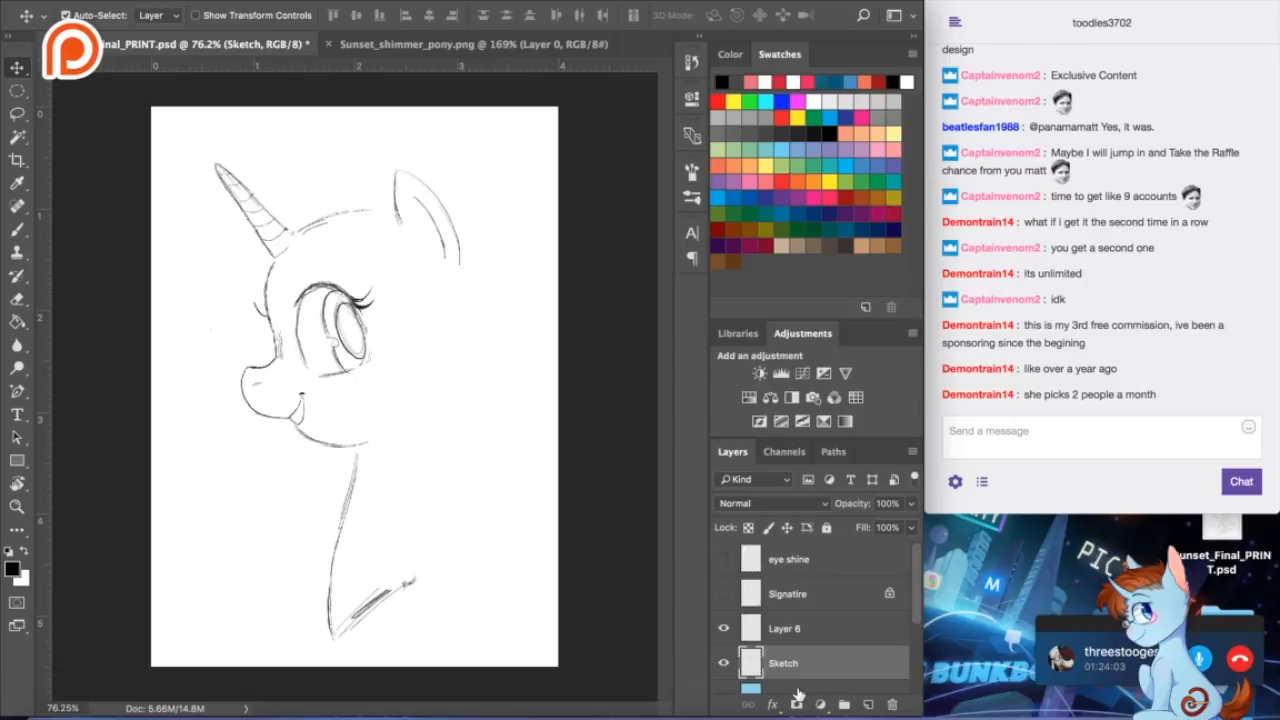
{"action": "key", "text": "Right"}
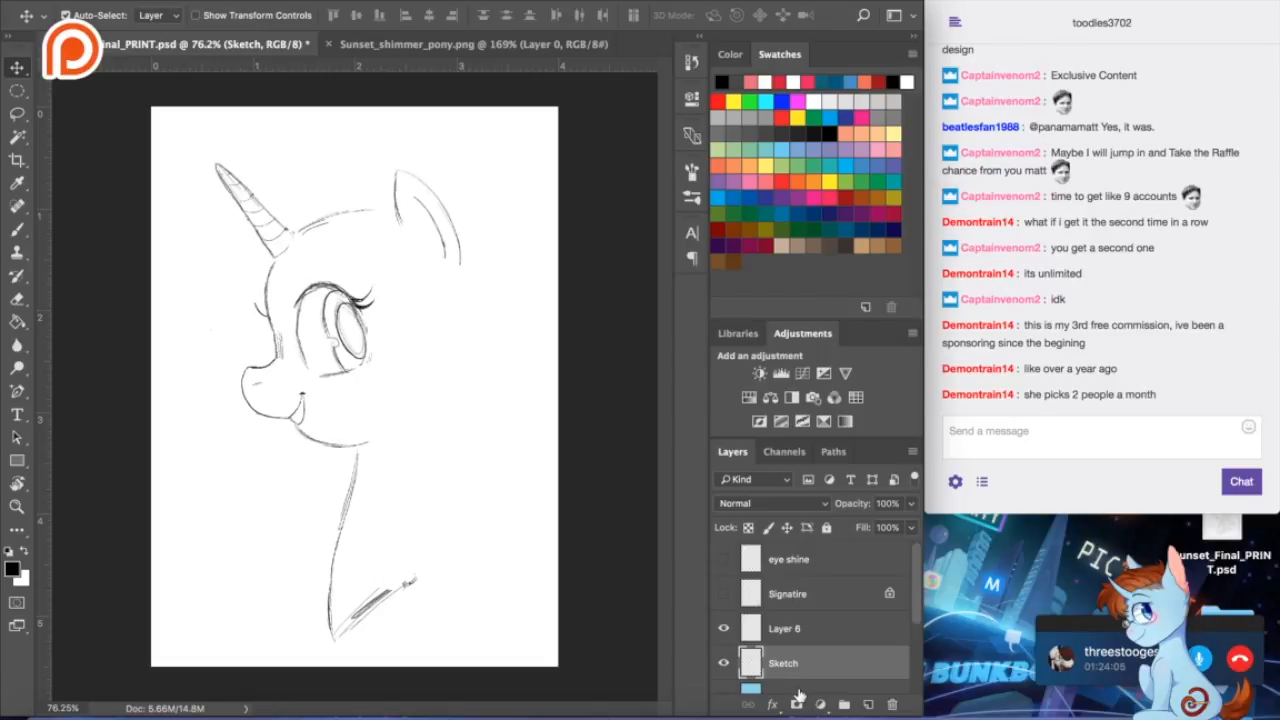
- Extend the chest line at the base of the neck towards the back and check the Sunset Shimmer reference picture
{"action": "left_click", "coordinate": [17, 229]}
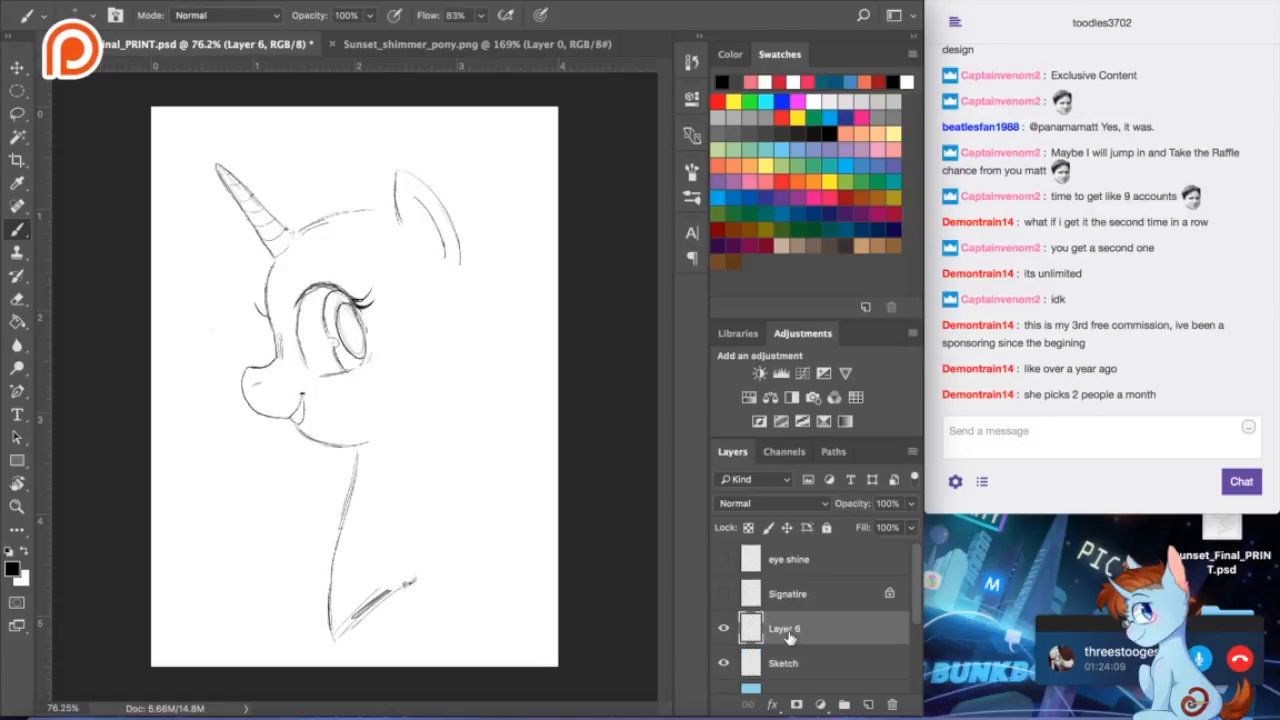
{"action": "left_click_drag", "start_coordinate": [337, 639], "coordinate": [442, 569]}
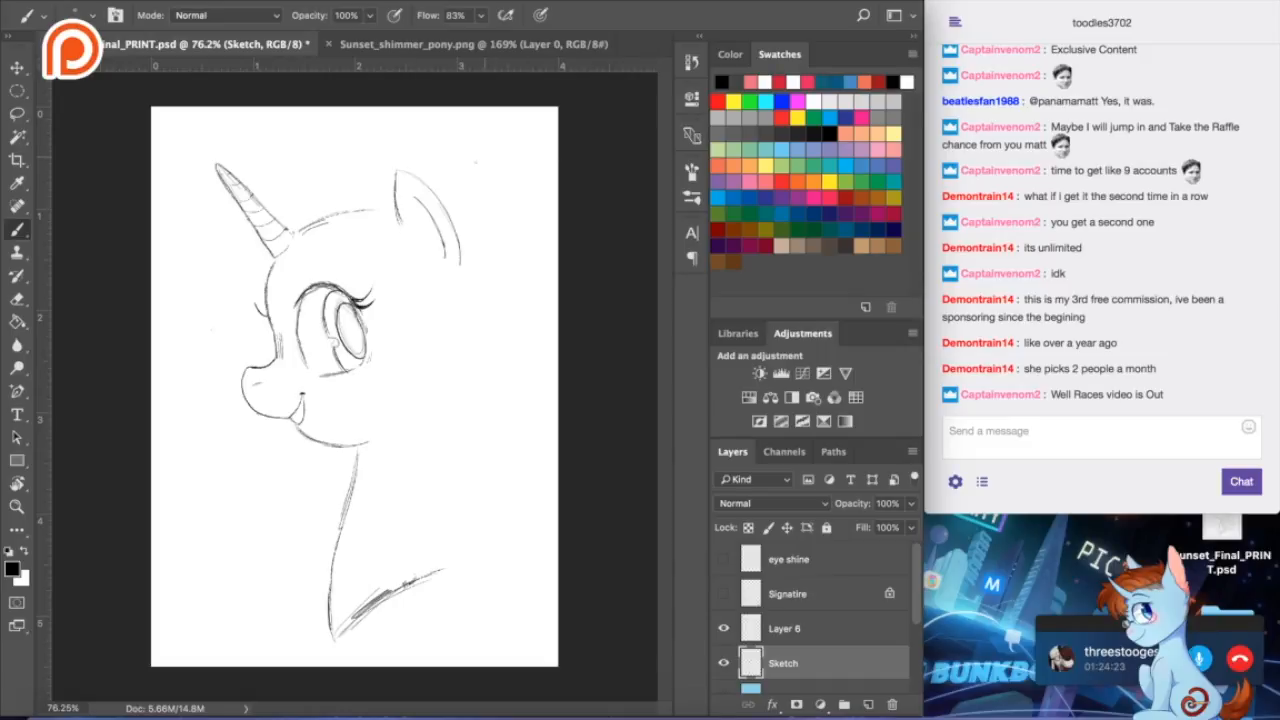
{"action": "left_click", "coordinate": [370, 44]}
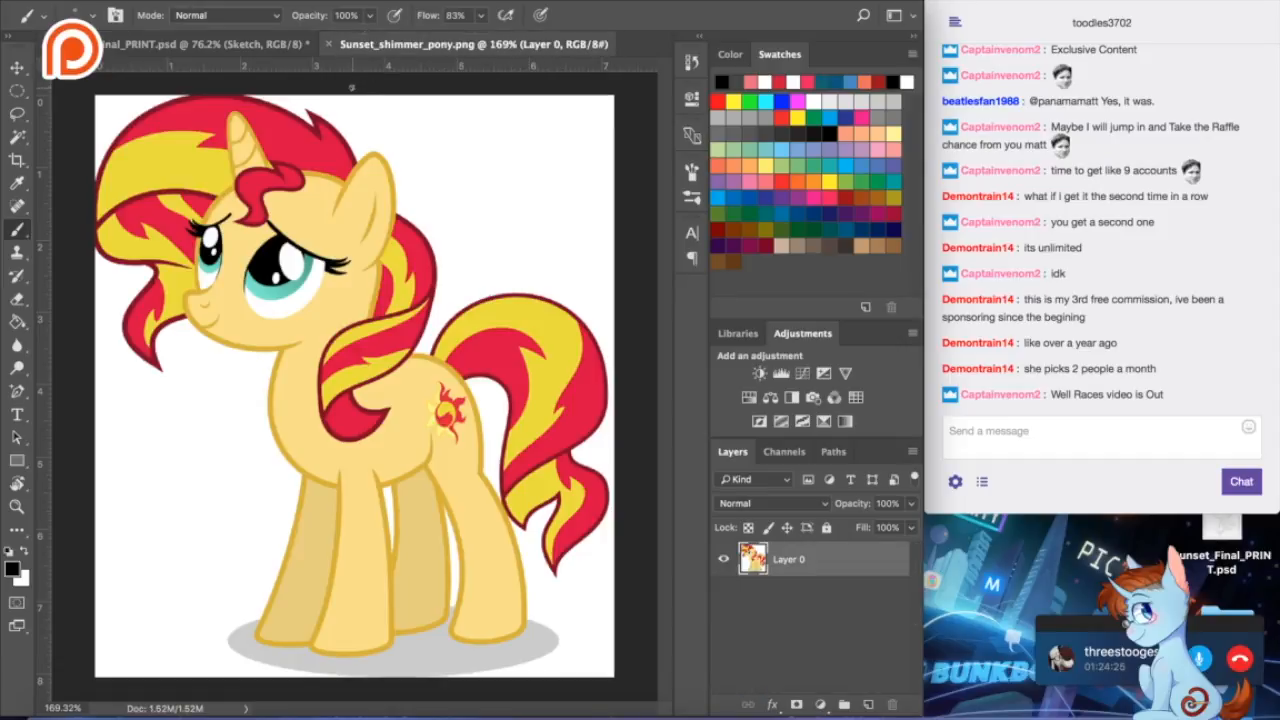
{"action": "left_click", "coordinate": [212, 44]}
- Sketch the tuft on top of the head and the front mane outline sweeping past the horn down to a rounded lock below the muzzle
{"action": "left_click_drag", "start_coordinate": [386, 173], "coordinate": [342, 140]}
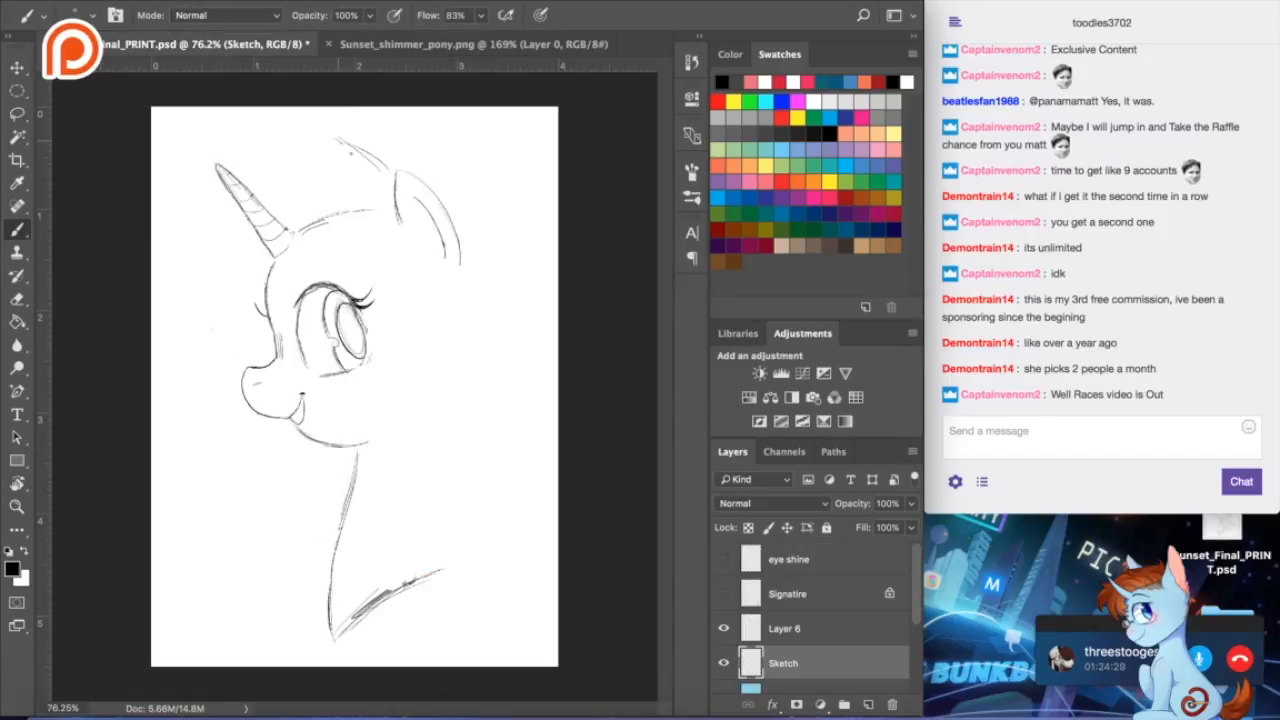
{"action": "mouse_move", "coordinate": [370, 157]}
{"action": "left_mouse_down"}
{"action": "mouse_move", "coordinate": [172, 262]}
{"action": "mouse_move", "coordinate": [190, 346]}
{"action": "left_mouse_up"}
{"action": "left_click", "coordinate": [352, 45]}
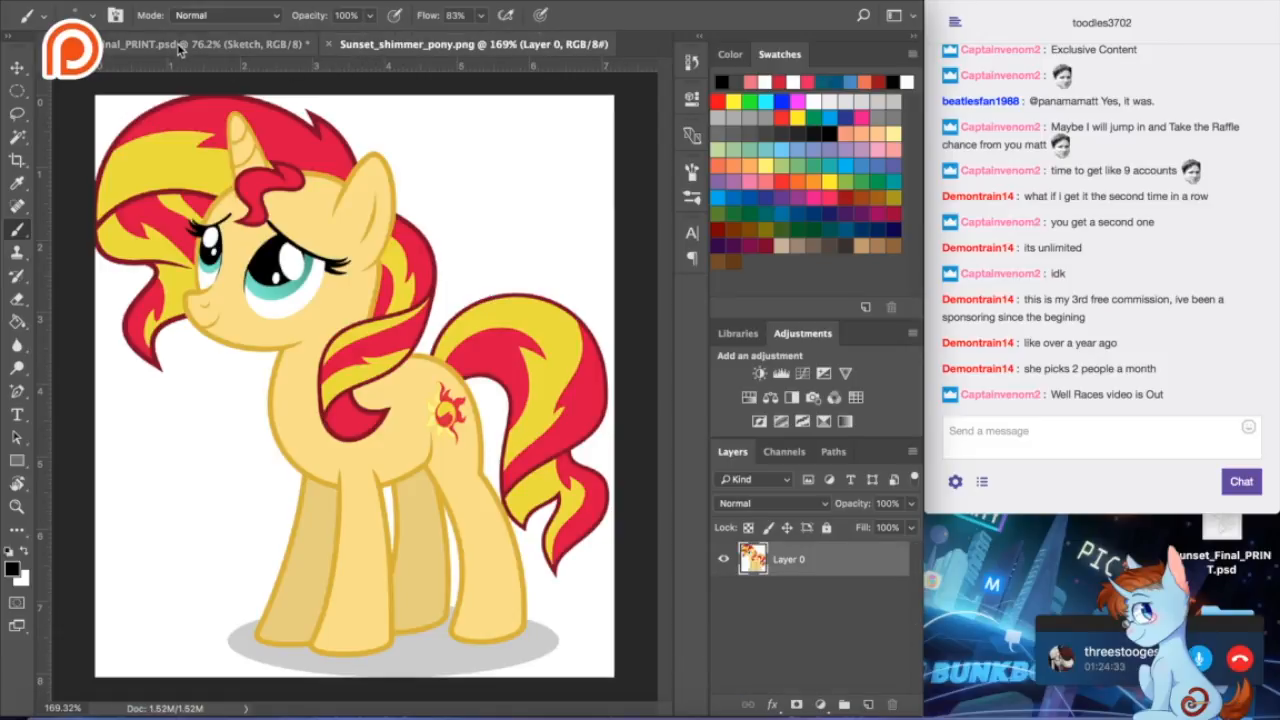
{"action": "left_click", "coordinate": [180, 45]}
{"action": "mouse_move", "coordinate": [172, 338]}
{"action": "left_mouse_down"}
{"action": "mouse_move", "coordinate": [190, 426]}
{"action": "mouse_move", "coordinate": [262, 484]}
{"action": "left_mouse_up"}
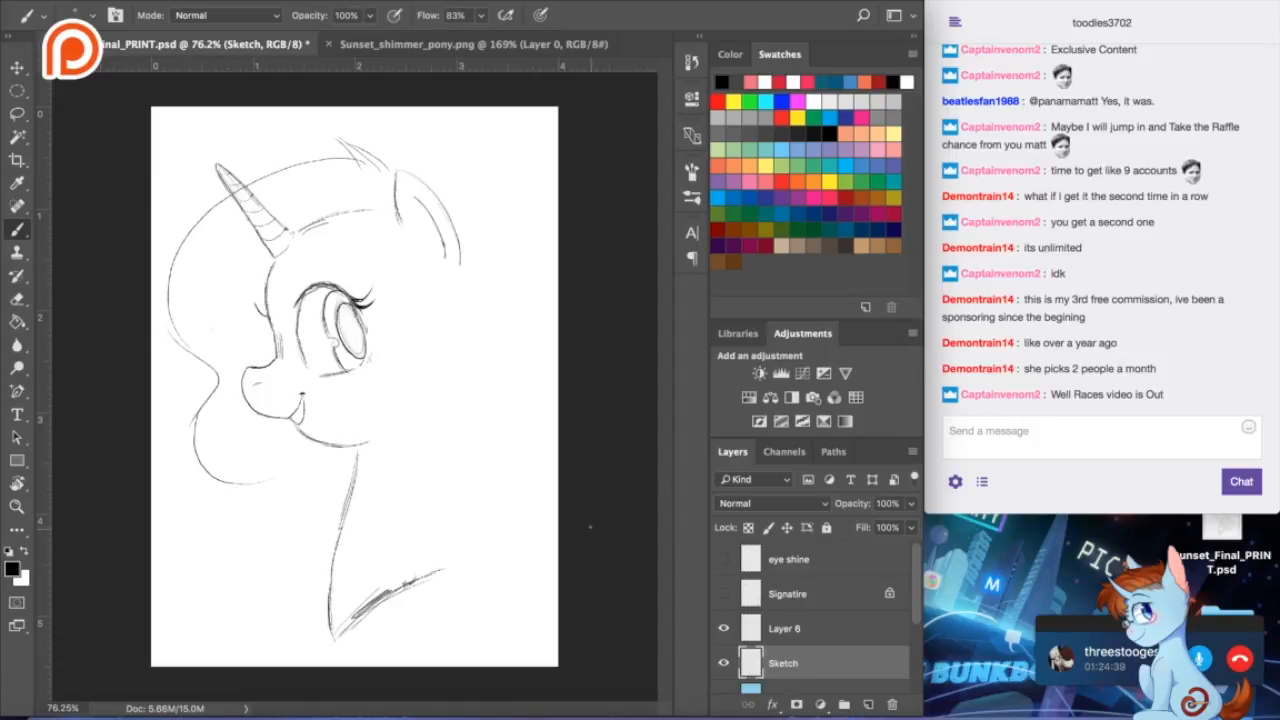
- Nudge the Sketch layer horizontally to the right to make room for the front mane on the canvas
{"action": "left_click", "coordinate": [17, 67]}
{"action": "left_click_drag", "start_coordinate": [202, 176], "coordinate": [210, 203]}
{"action": "key", "text": "Right"}
{"action": "key", "text": "Right"}
{"action": "key", "text": "Right"}
{"action": "key", "text": "Right"}
{"action": "key", "text": "Right"}
{"action": "key", "text": "Right"}
{"action": "key", "text": "Right"}
{"action": "key", "text": "Right"}
{"action": "key", "text": "Right"}
{"action": "key", "text": "Right"}
{"action": "key", "text": "Right"}
{"action": "key", "text": "Right"}
{"action": "key", "text": "Right"}
{"action": "key", "text": "Right"}
{"action": "key", "text": "Right"}
{"action": "key", "text": "Right"}
{"action": "key", "text": "Right"}
{"action": "key", "text": "Right"}
{"action": "key", "text": "Right"}
{"action": "key", "text": "Right"}
{"action": "key", "text": "Right"}
{"action": "key", "text": "Right"}
{"action": "key", "text": "Right"}
{"action": "key", "text": "Right"}
{"action": "key", "text": "Right"}
{"action": "key", "text": "Right"}
- Sketch a second, outer contour line along the front mane from above the horn down to the muzzle
{"action": "left_click", "coordinate": [17, 228]}
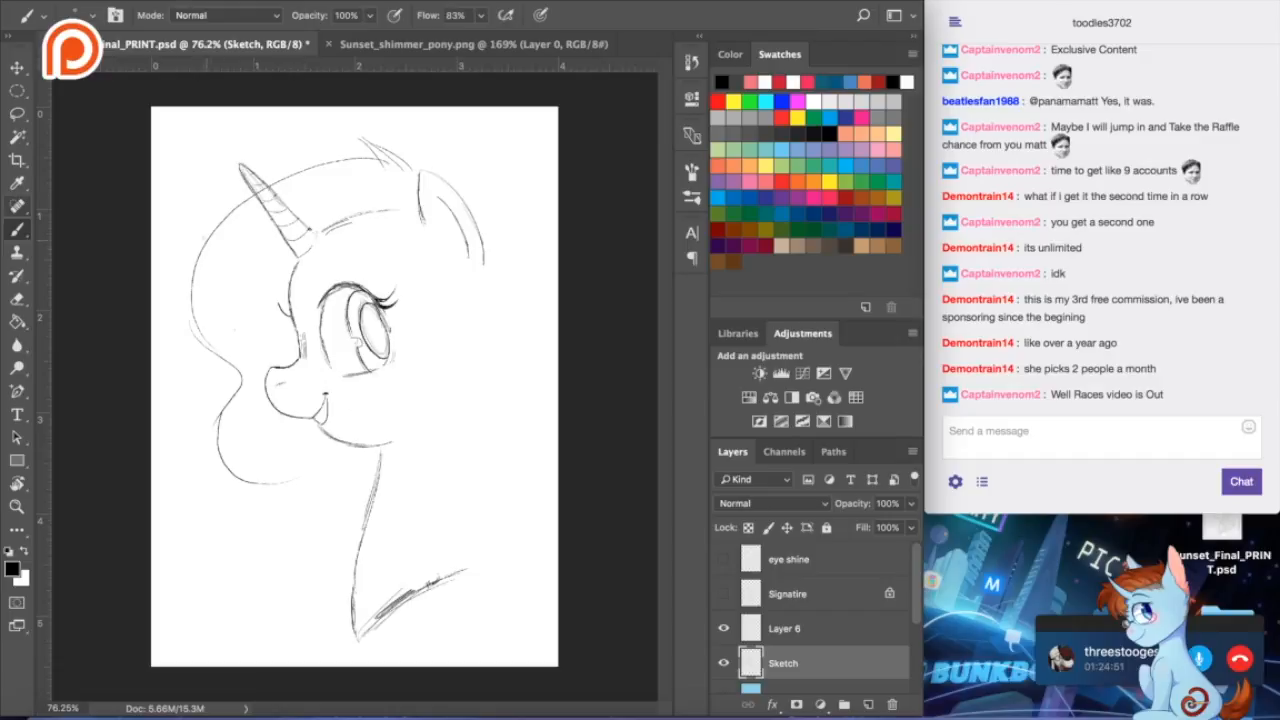
{"action": "mouse_move", "coordinate": [245, 195]}
{"action": "left_mouse_down"}
{"action": "mouse_move", "coordinate": [167, 328]}
{"action": "mouse_move", "coordinate": [217, 377]}
{"action": "left_mouse_up"}
{"action": "left_click_drag", "start_coordinate": [175, 340], "coordinate": [223, 387]}
- Sketch the inner edge and tip of the rounded mane lock below the muzzle, following the reference and redoing the curve until it fits
{"action": "left_click", "coordinate": [340, 46]}
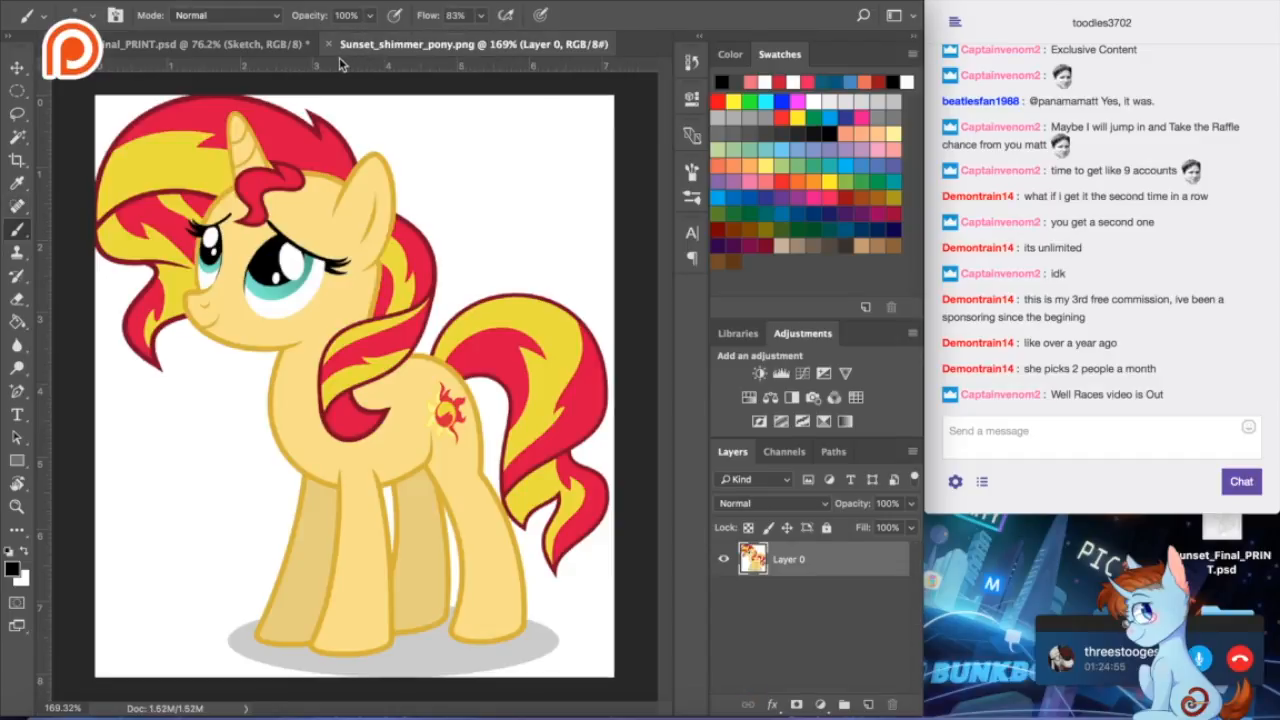
{"action": "left_click", "coordinate": [195, 46]}
{"action": "left_click_drag", "start_coordinate": [288, 428], "coordinate": [268, 480]}
{"action": "key", "text": "ctrl+z"}
{"action": "left_click_drag", "start_coordinate": [280, 414], "coordinate": [284, 481]}
{"action": "key", "text": "ctrl+z"}
{"action": "left_click_drag", "start_coordinate": [282, 416], "coordinate": [294, 471]}
{"action": "key", "text": "ctrl+z"}
{"action": "left_click_drag", "start_coordinate": [281, 418], "coordinate": [294, 474]}
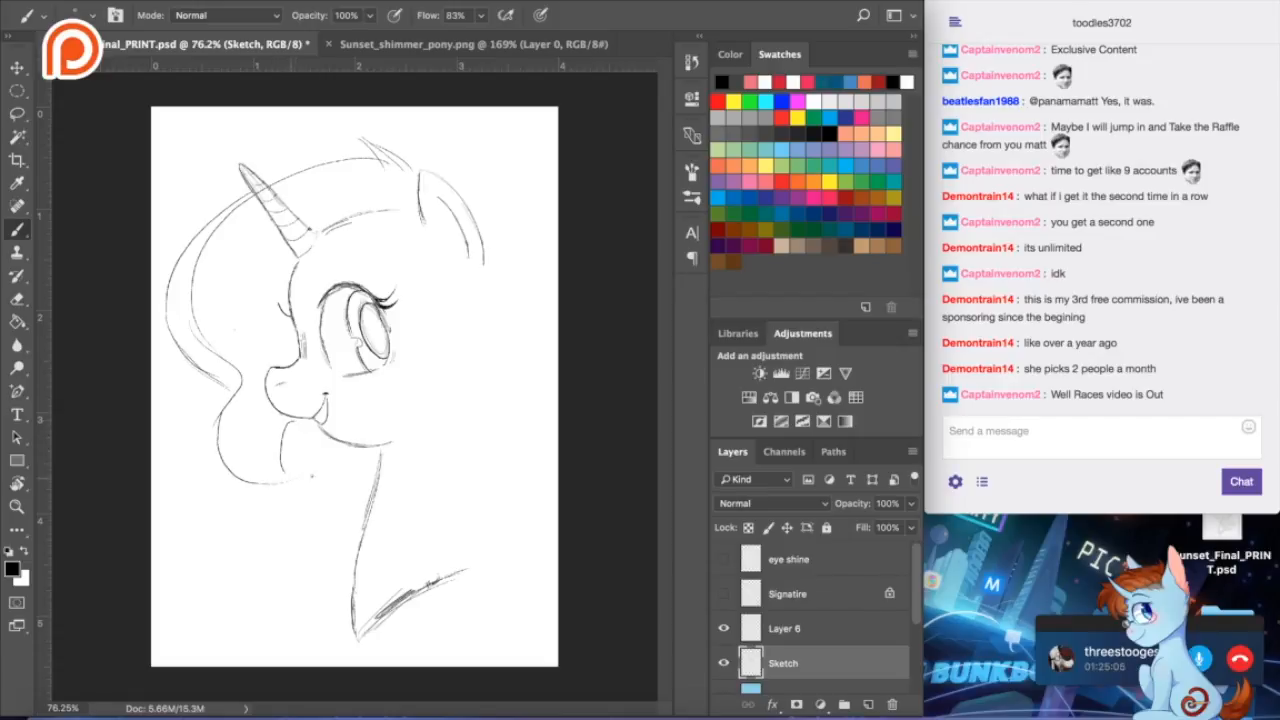
{"action": "left_click_drag", "start_coordinate": [264, 486], "coordinate": [304, 475]}
- Try extra strokes in the front mane near the muzzle while comparing with the reference, and undo them
{"action": "left_click", "coordinate": [420, 44]}
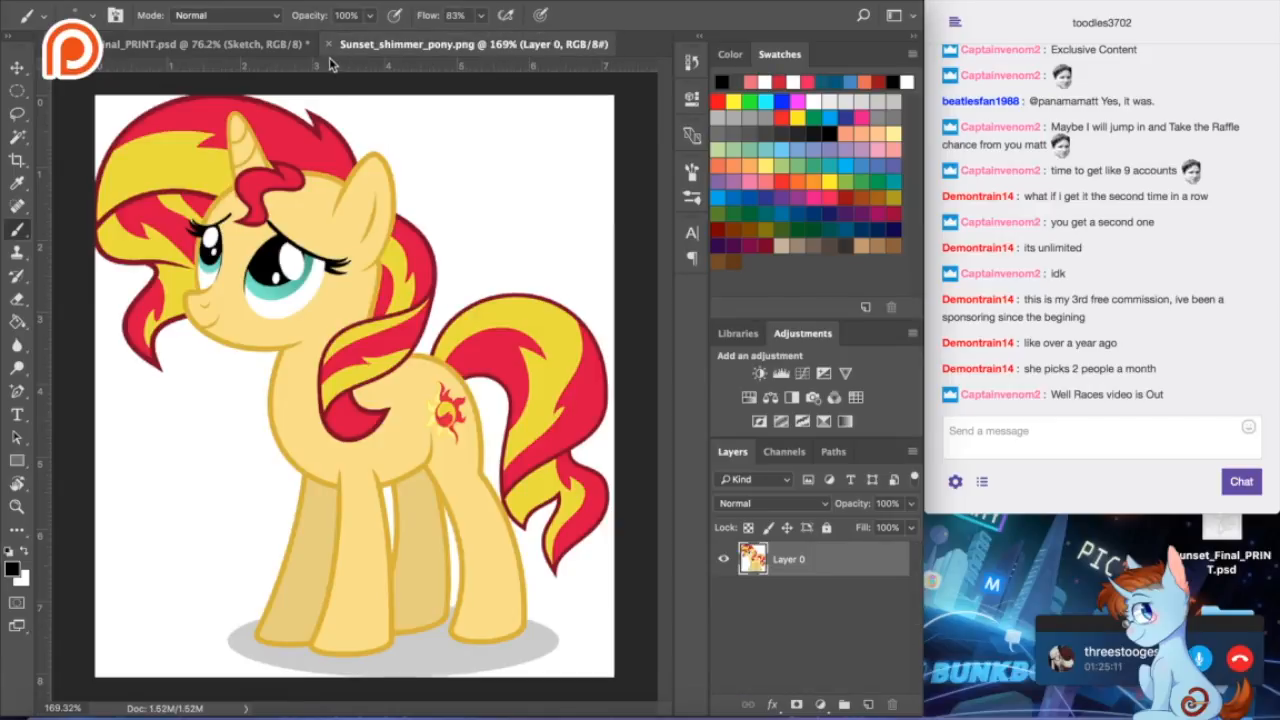
{"action": "left_click", "coordinate": [218, 43]}
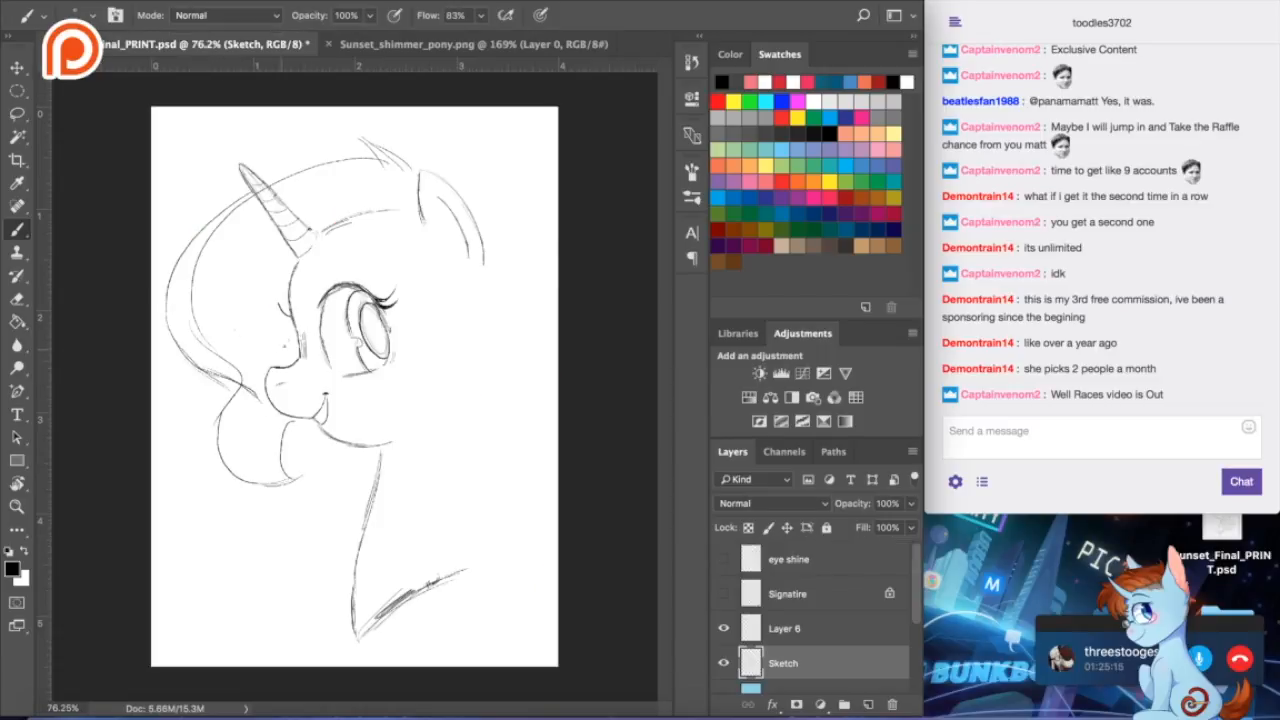
{"action": "left_click", "coordinate": [355, 45]}
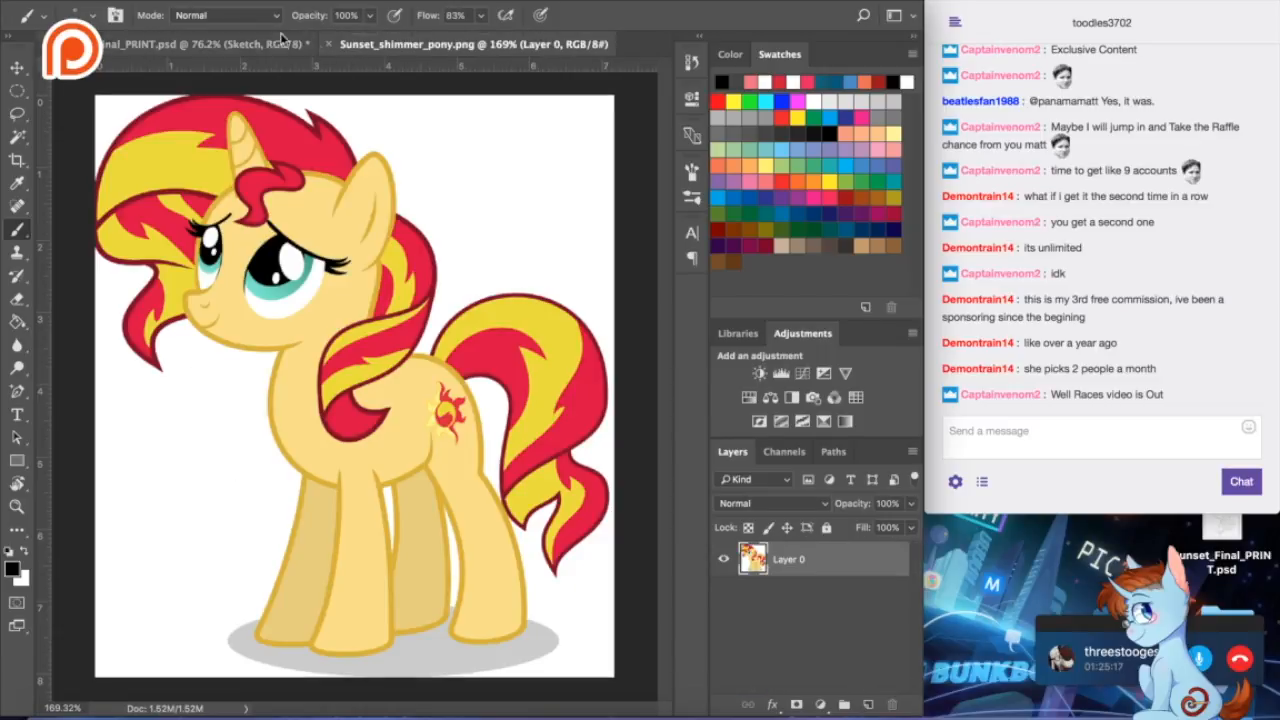
{"action": "left_click", "coordinate": [179, 43]}
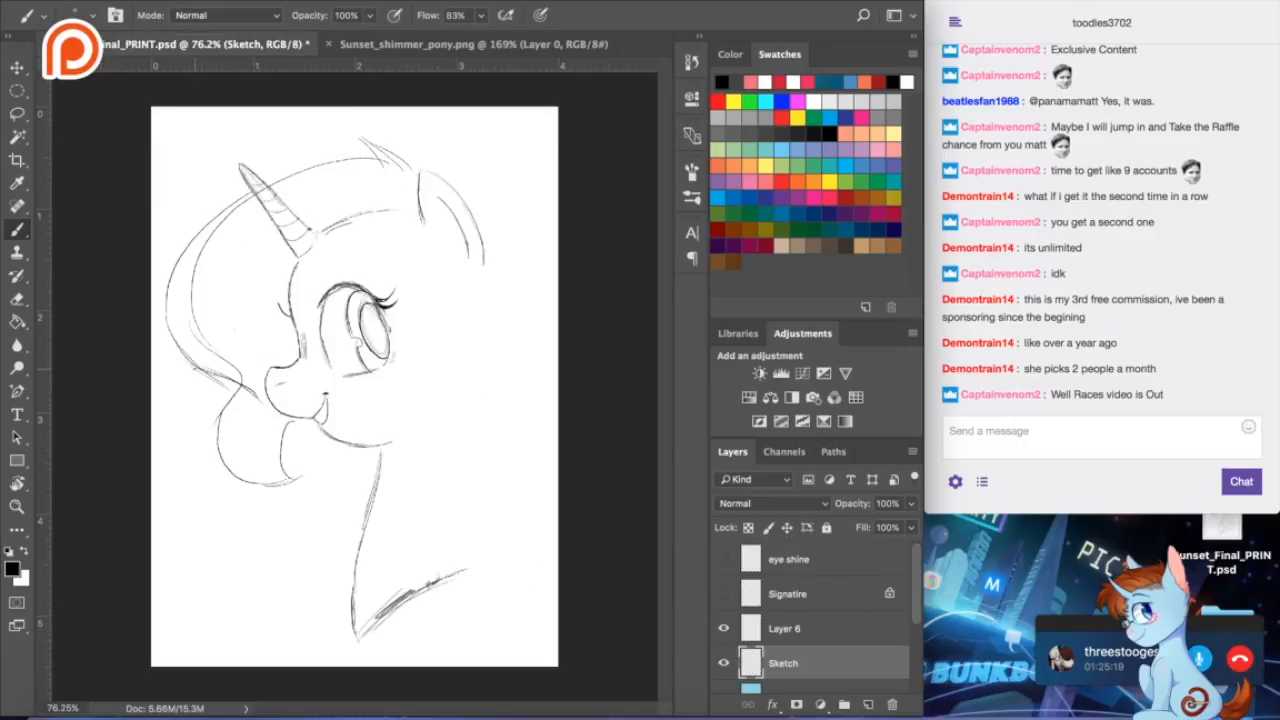
{"action": "mouse_move", "coordinate": [182, 350]}
{"action": "left_mouse_down"}
{"action": "mouse_move", "coordinate": [362, 240]}
{"action": "mouse_move", "coordinate": [256, 260]}
{"action": "mouse_move", "coordinate": [250, 374]}
{"action": "left_mouse_up"}
{"action": "key", "text": "ctrl+z"}
{"action": "key", "text": "ctrl+z"}
{"action": "left_click_drag", "start_coordinate": [300, 248], "coordinate": [194, 360]}
{"action": "key", "text": "e"}
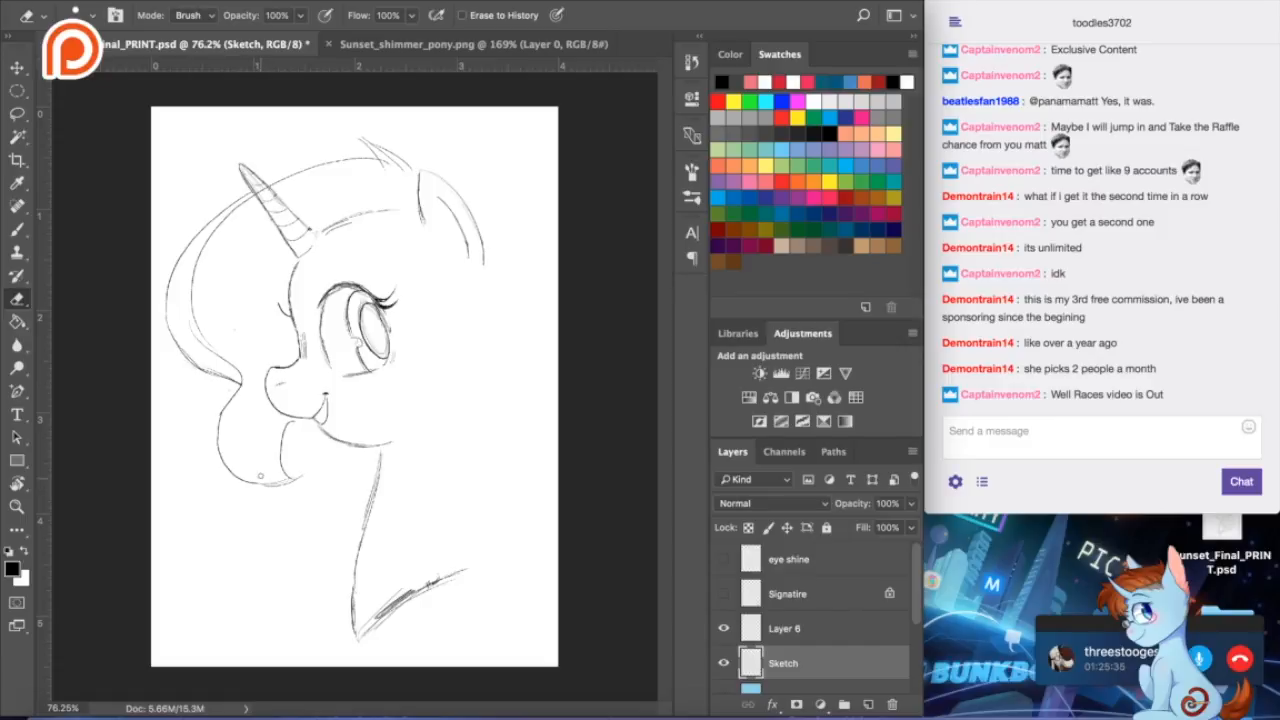
{"action": "left_click", "coordinate": [17, 228]}
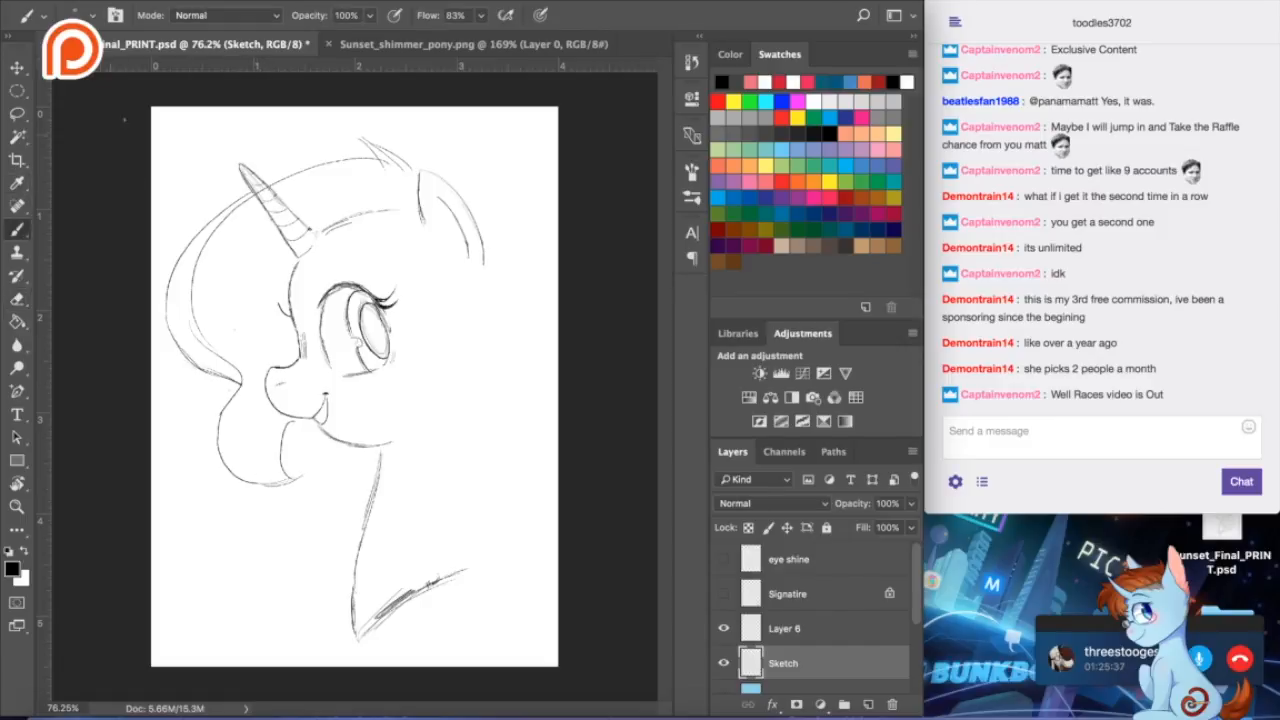
- Check the reference and sketch the first curve of the small forelock falling from the base of the horn
{"action": "left_click", "coordinate": [338, 48]}
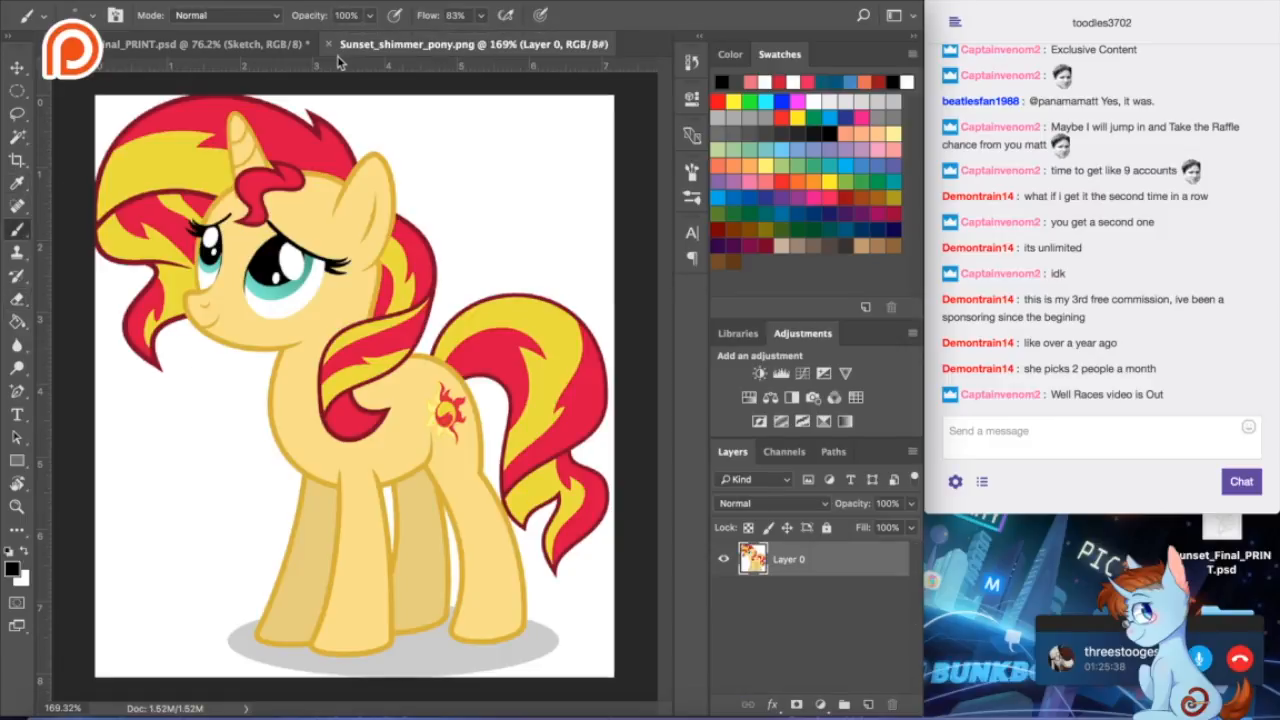
{"action": "left_click", "coordinate": [185, 46]}
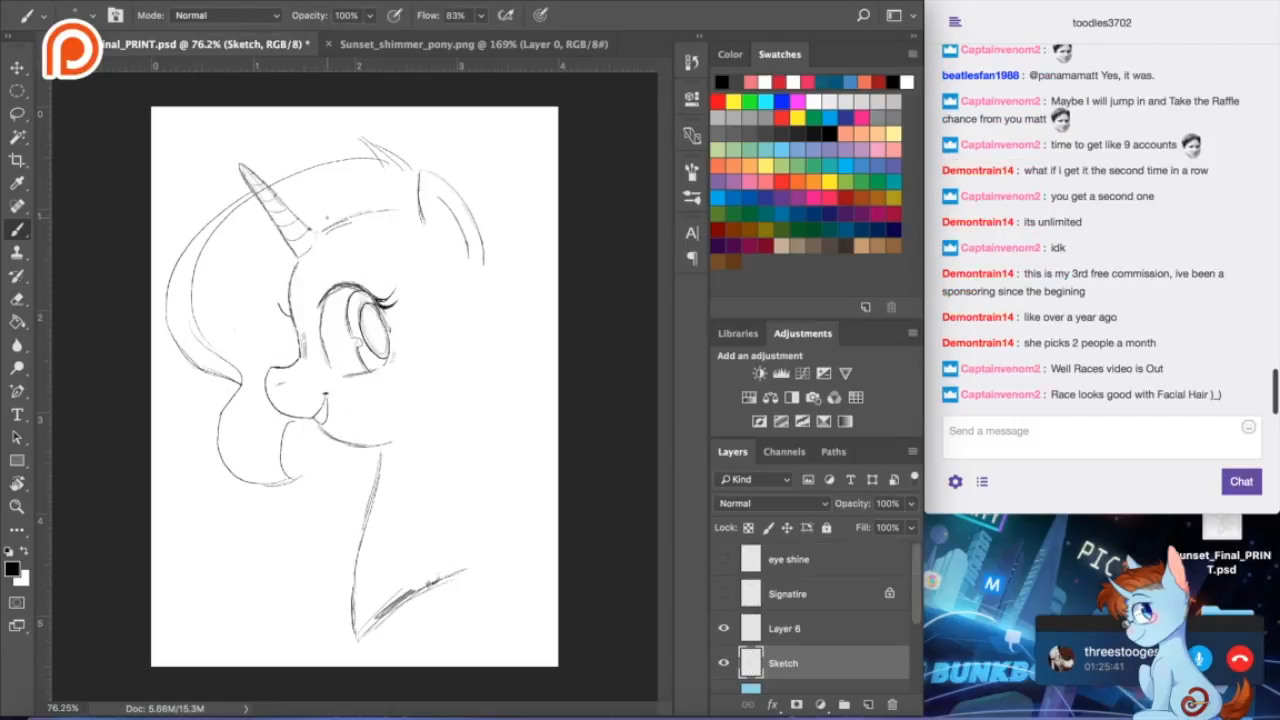
{"action": "mouse_move", "coordinate": [330, 210]}
{"action": "left_mouse_down"}
{"action": "mouse_move", "coordinate": [298, 310]}
{"action": "mouse_move", "coordinate": [328, 217]}
{"action": "left_mouse_up"}
{"action": "key", "text": "ctrl+z"}
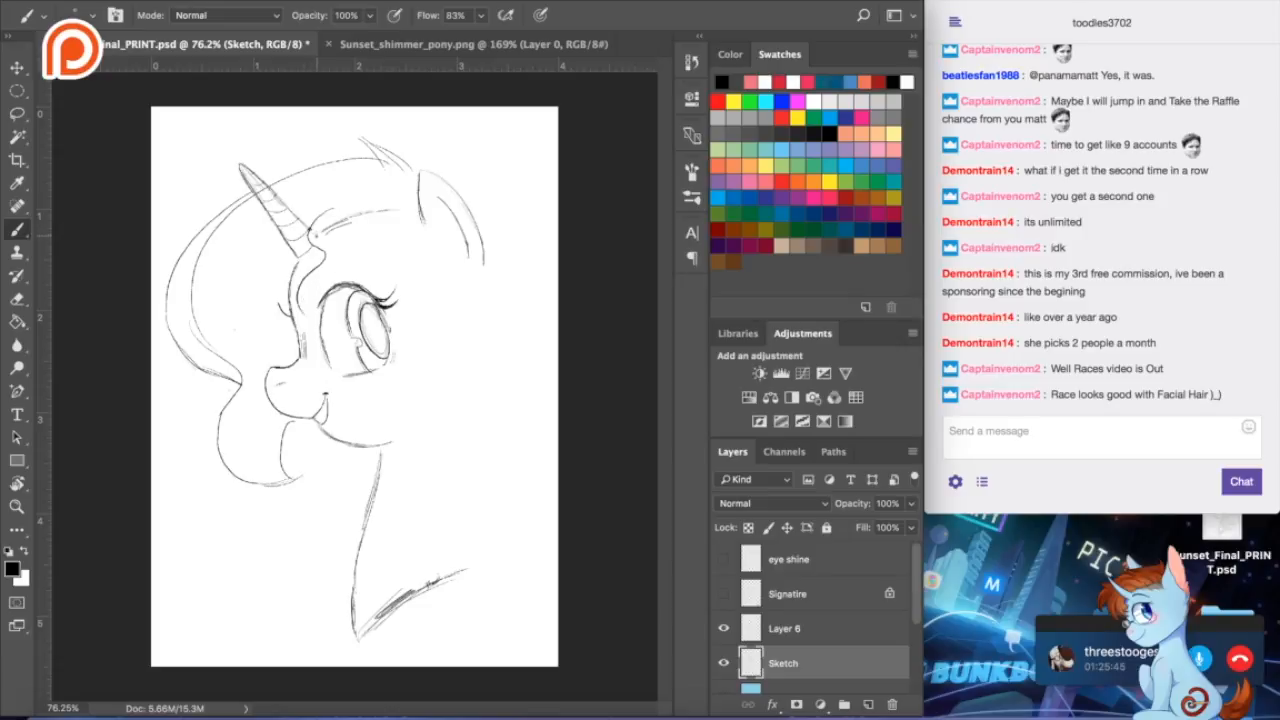
- Complete the forelock curl beside the horn base according to the reference and erase the overlapping lines on the forehead
{"action": "left_click", "coordinate": [362, 44]}
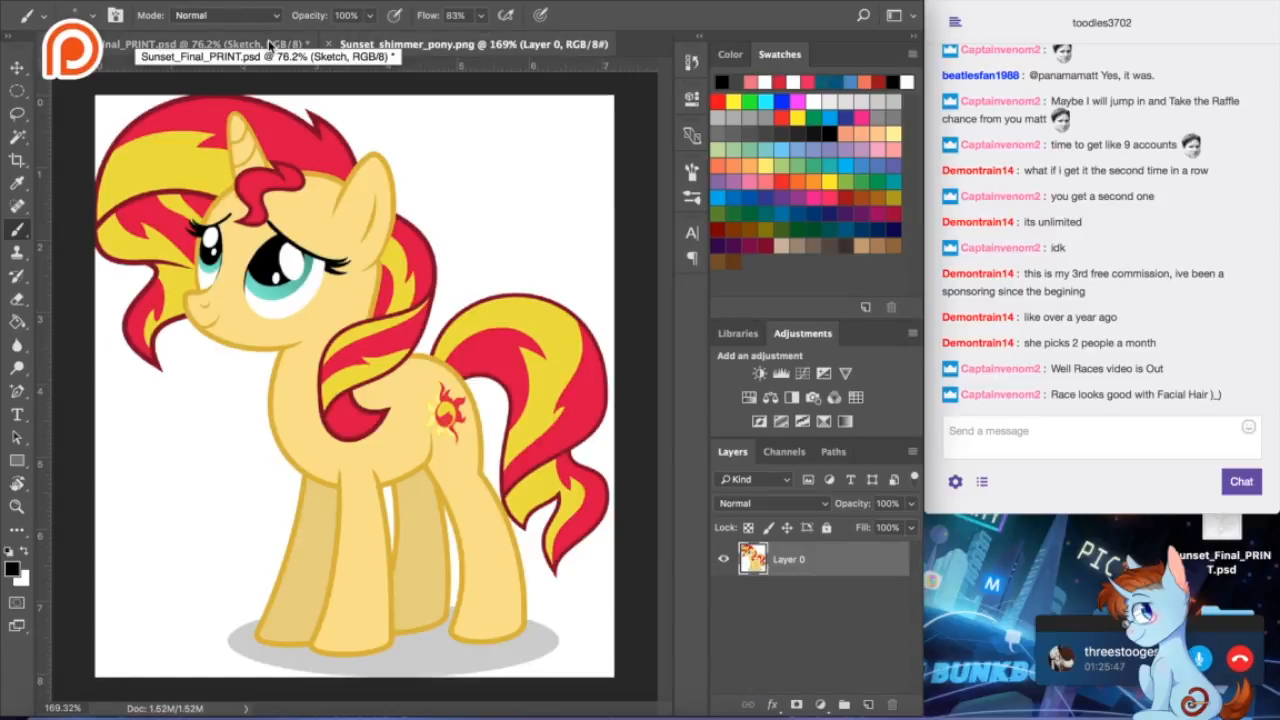
{"action": "left_click", "coordinate": [268, 44]}
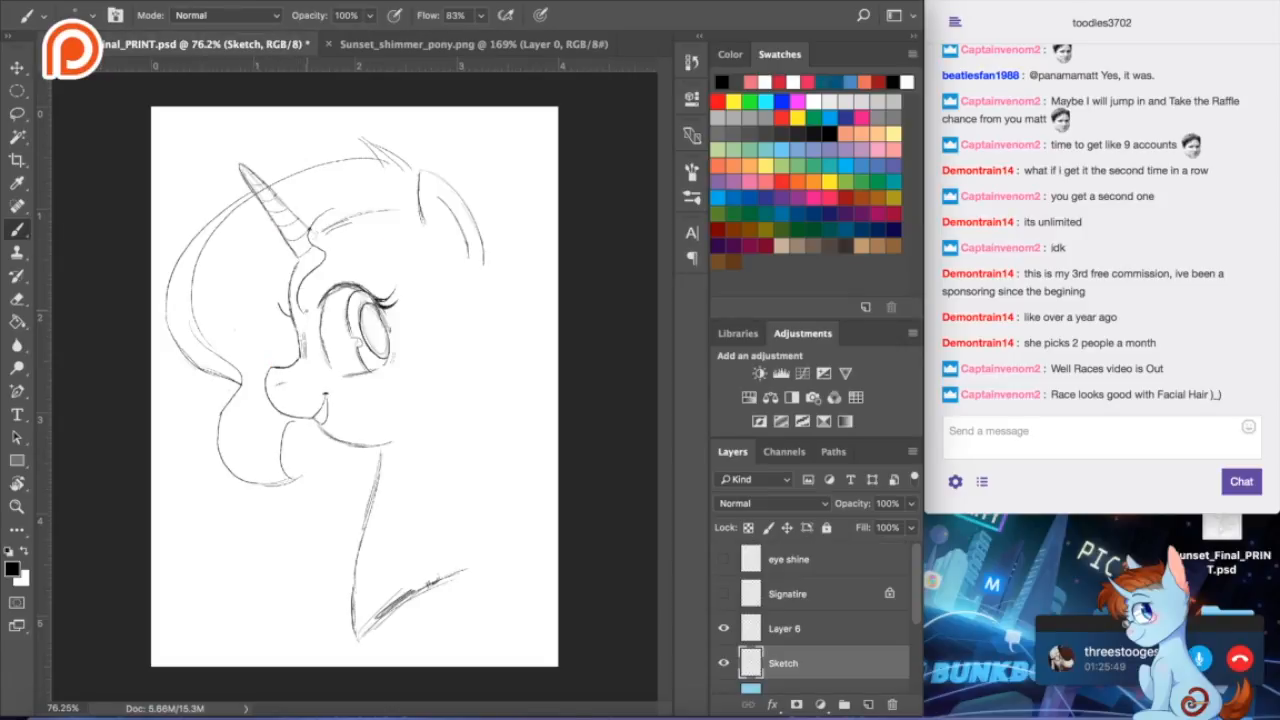
{"action": "left_click_drag", "start_coordinate": [317, 234], "coordinate": [303, 303]}
{"action": "mouse_move", "coordinate": [331, 226]}
{"action": "left_mouse_down"}
{"action": "mouse_move", "coordinate": [356, 205]}
{"action": "mouse_move", "coordinate": [329, 212]}
{"action": "left_mouse_up"}
{"action": "left_click_drag", "start_coordinate": [310, 233], "coordinate": [356, 204]}
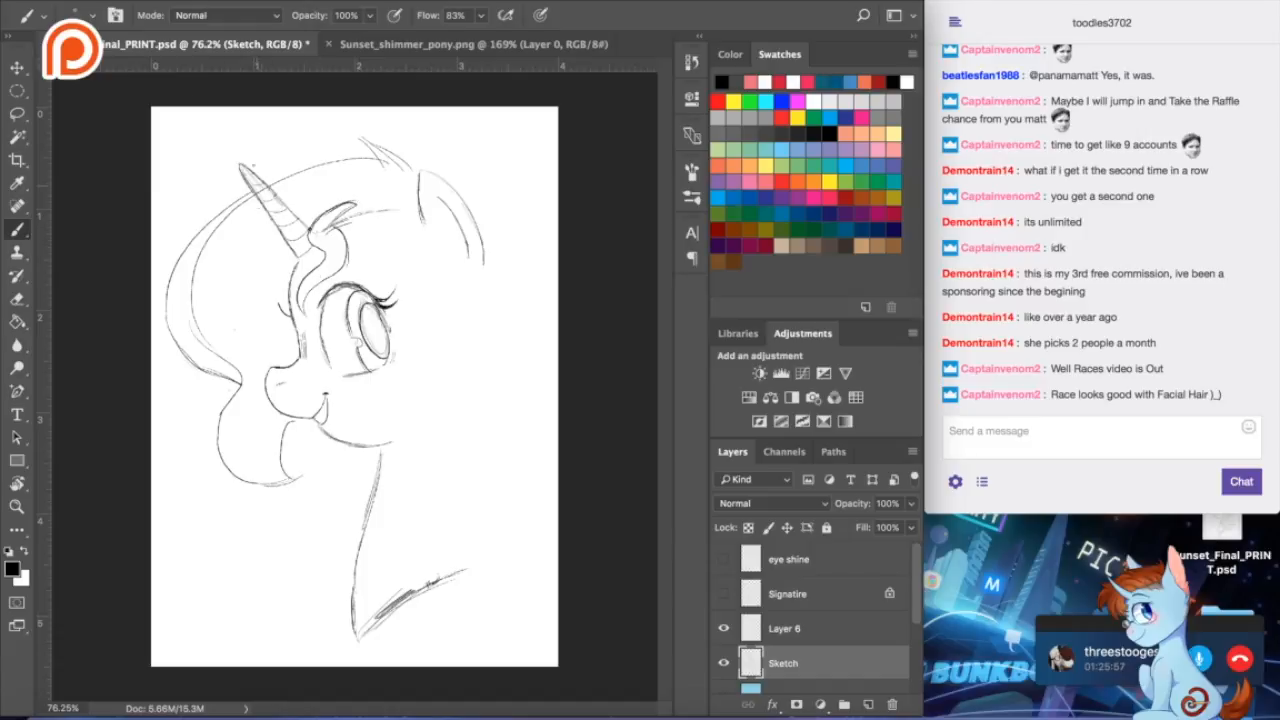
{"action": "left_click", "coordinate": [17, 298]}
{"action": "mouse_move", "coordinate": [342, 210]}
{"action": "left_mouse_down"}
{"action": "mouse_move", "coordinate": [354, 204]}
{"action": "mouse_move", "coordinate": [314, 227]}
{"action": "mouse_move", "coordinate": [352, 224]}
{"action": "left_mouse_up"}
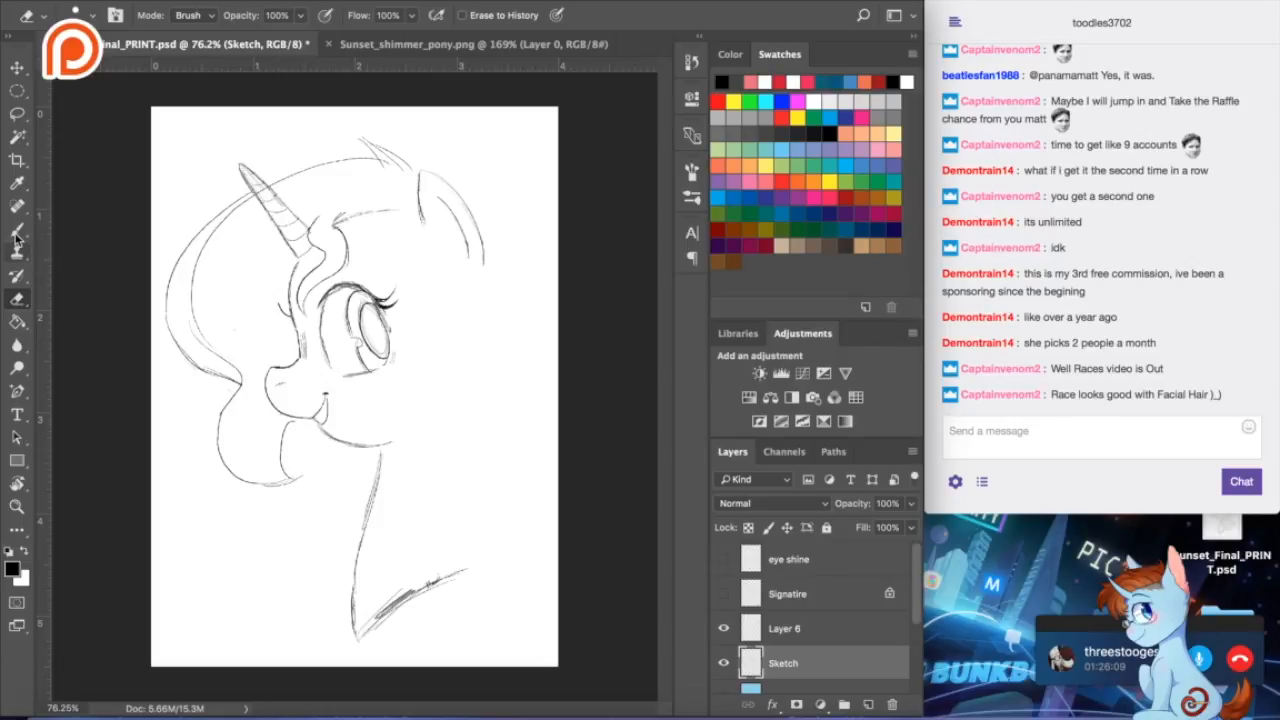
- Sketch an outer contour around the front lock below the muzzle and reinforce the tuft on top of the head
{"action": "key", "text": "b"}
{"action": "left_click_drag", "start_coordinate": [240, 386], "coordinate": [225, 478]}
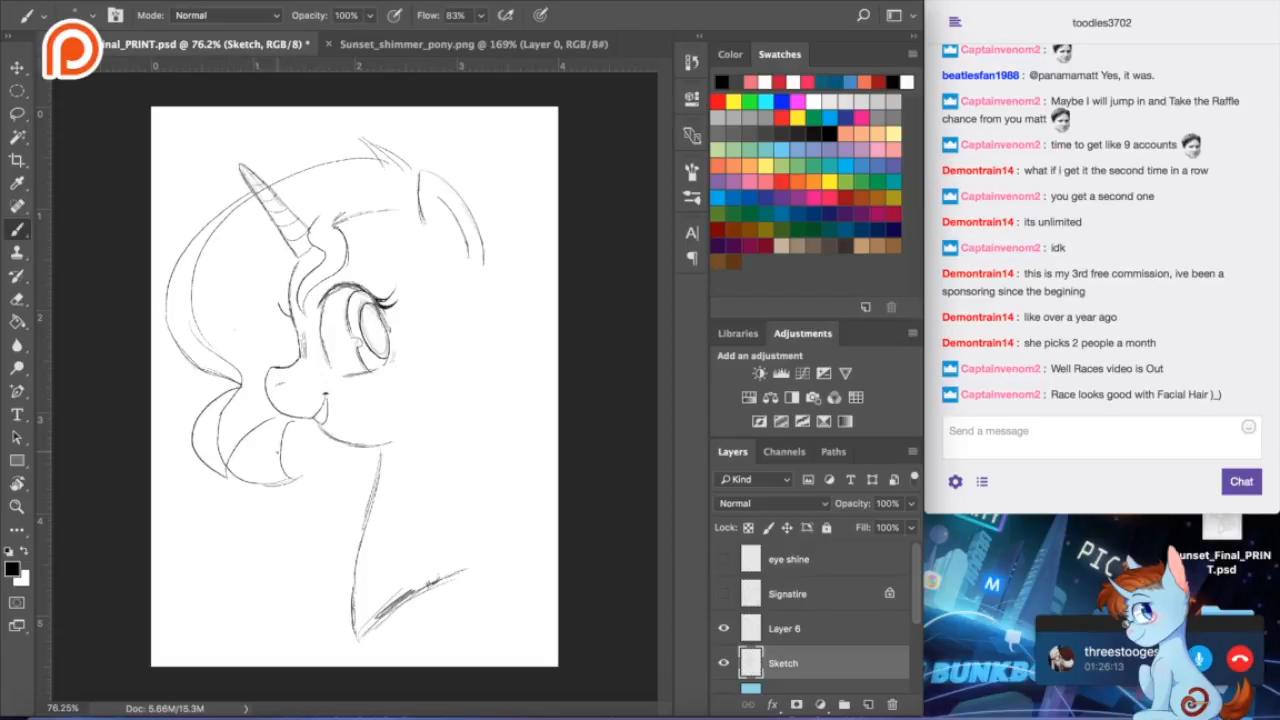
{"action": "key", "text": "ctrl+z"}
{"action": "key", "text": "ctrl+z"}
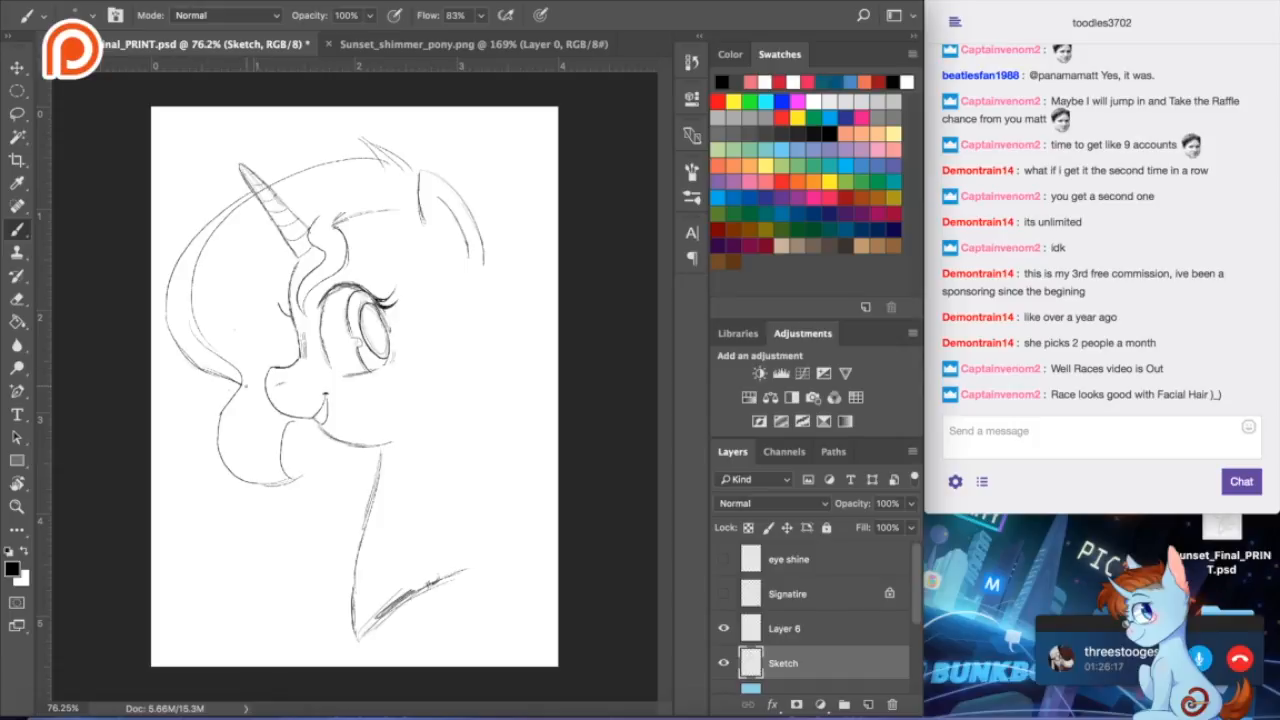
{"action": "mouse_move", "coordinate": [240, 380]}
{"action": "left_mouse_down"}
{"action": "mouse_move", "coordinate": [202, 458]}
{"action": "mouse_move", "coordinate": [262, 490]}
{"action": "left_mouse_up"}
{"action": "mouse_move", "coordinate": [363, 138]}
{"action": "left_mouse_down"}
{"action": "mouse_move", "coordinate": [389, 172]}
{"action": "mouse_move", "coordinate": [405, 167]}
{"action": "left_mouse_up"}
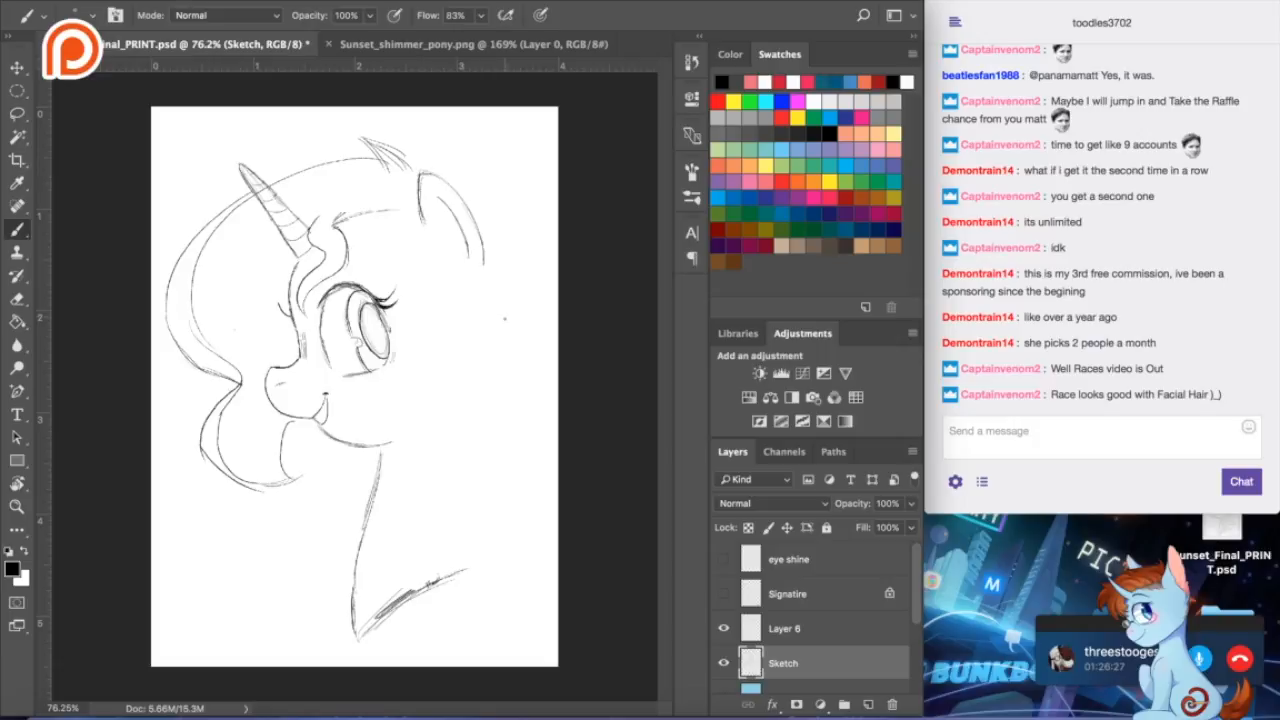
- Sketch the back mane from behind the ear as a large rounded shape tapering down to the shoulder, following the reference
{"action": "left_click", "coordinate": [337, 52]}
{"action": "left_click", "coordinate": [262, 47]}
{"action": "mouse_move", "coordinate": [486, 236]}
{"action": "left_mouse_down"}
{"action": "mouse_move", "coordinate": [436, 438]}
{"action": "mouse_move", "coordinate": [462, 538]}
{"action": "left_mouse_up"}
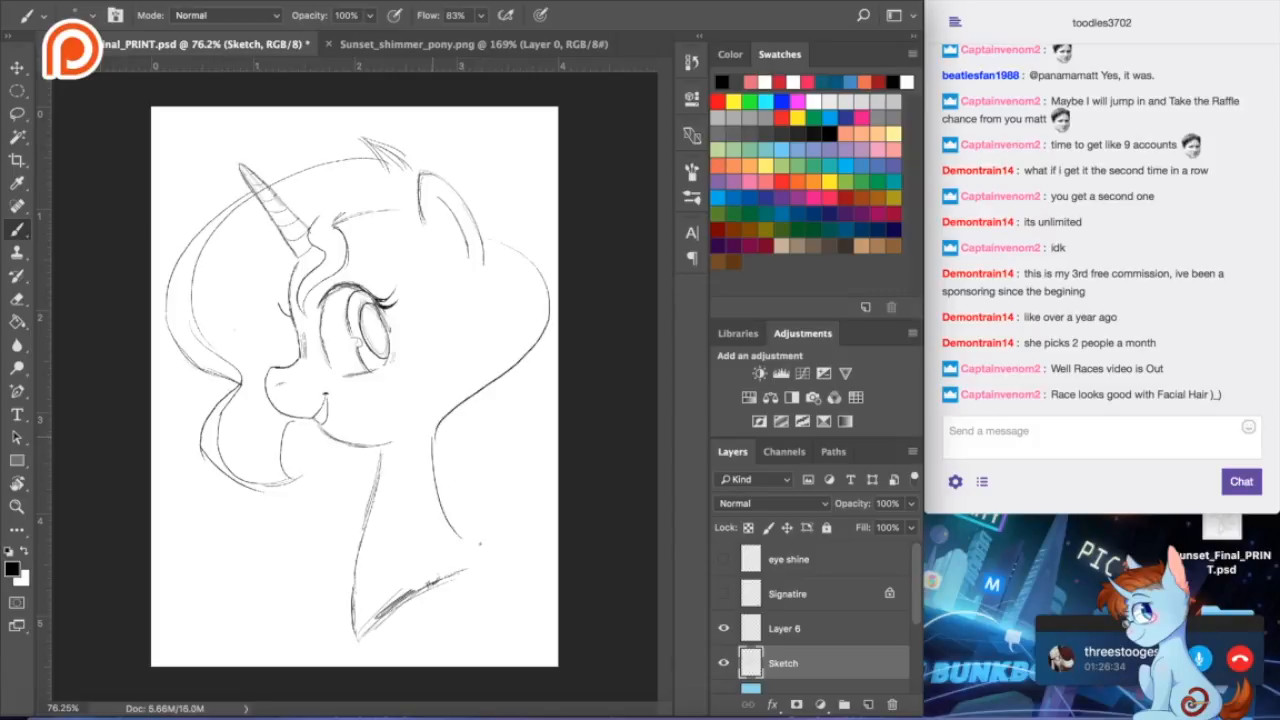
{"action": "left_click", "coordinate": [366, 48]}
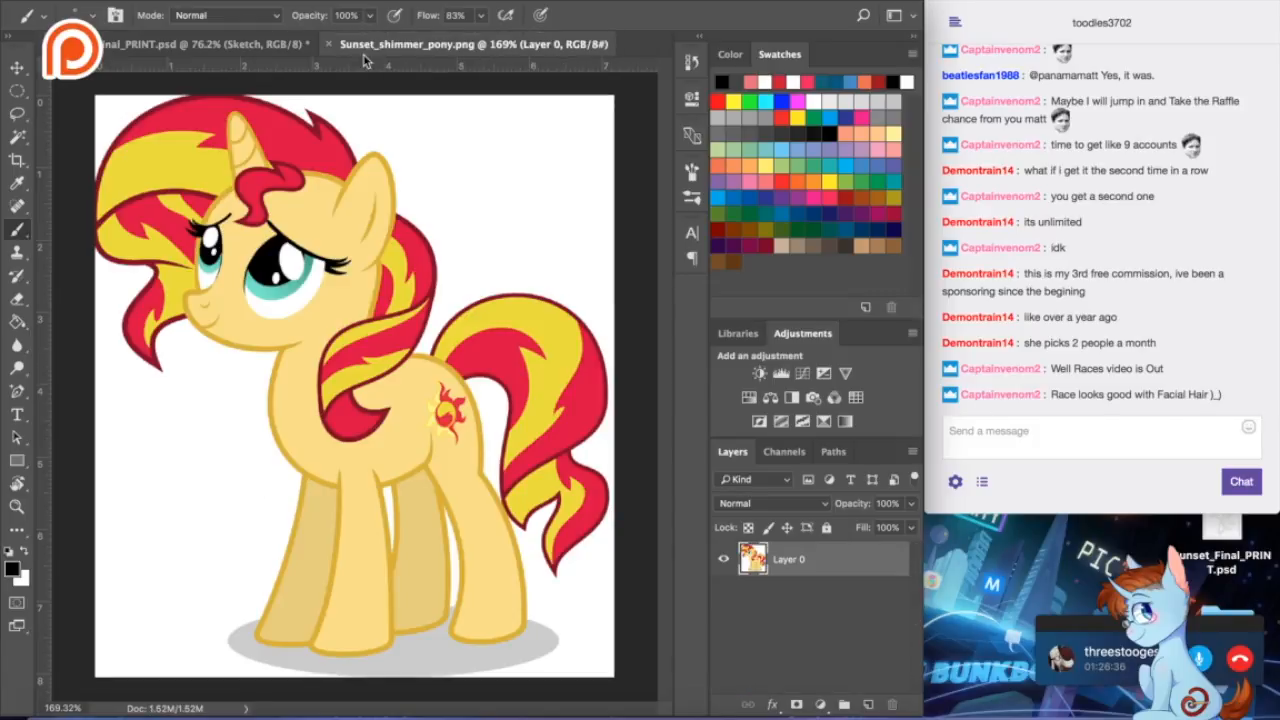
{"action": "left_click", "coordinate": [225, 46]}
{"action": "mouse_move", "coordinate": [540, 342]}
{"action": "left_mouse_down"}
{"action": "mouse_move", "coordinate": [502, 476]}
{"action": "mouse_move", "coordinate": [454, 536]}
{"action": "left_mouse_up"}
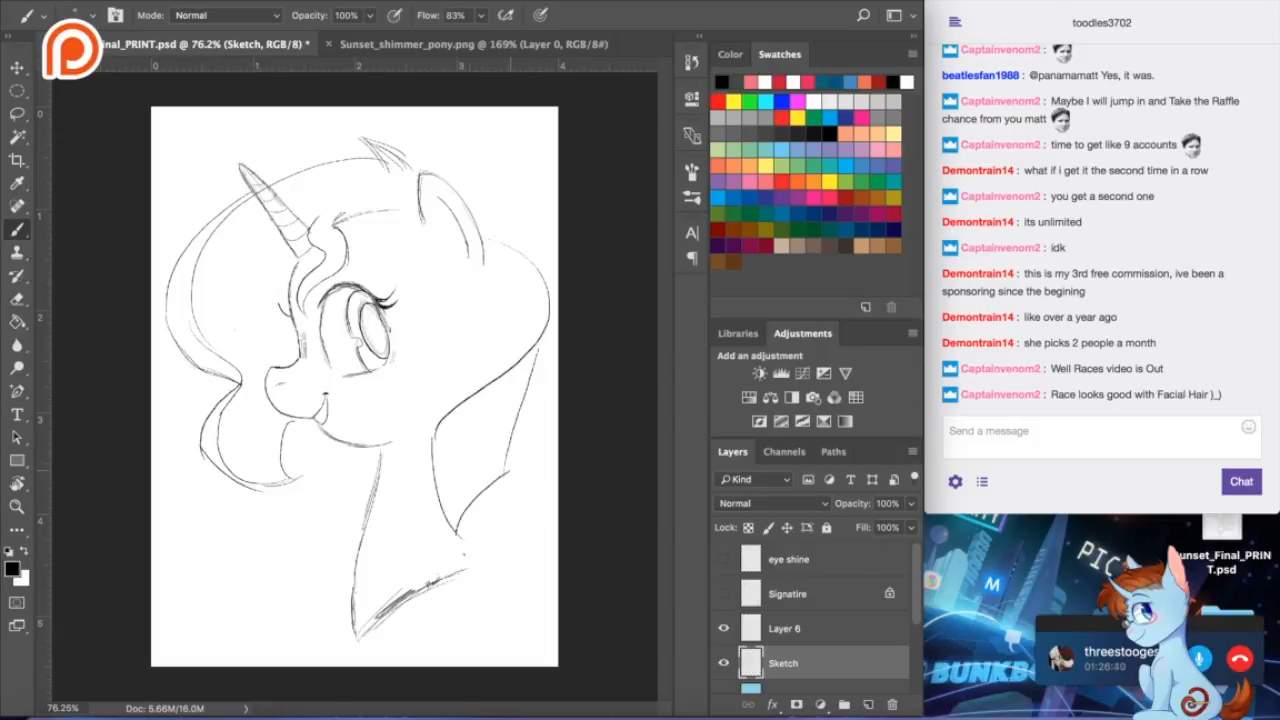
- Check the reference and sketch the curled end of the back mane beside the shoulder
{"action": "left_click", "coordinate": [345, 47]}
{"action": "left_click", "coordinate": [249, 45]}
{"action": "mouse_move", "coordinate": [455, 535]}
{"action": "left_mouse_down"}
{"action": "mouse_move", "coordinate": [514, 536]}
{"action": "mouse_move", "coordinate": [471, 517]}
{"action": "mouse_move", "coordinate": [510, 496]}
{"action": "mouse_move", "coordinate": [515, 571]}
{"action": "left_mouse_up"}
{"action": "left_click_drag", "start_coordinate": [491, 486], "coordinate": [490, 528]}
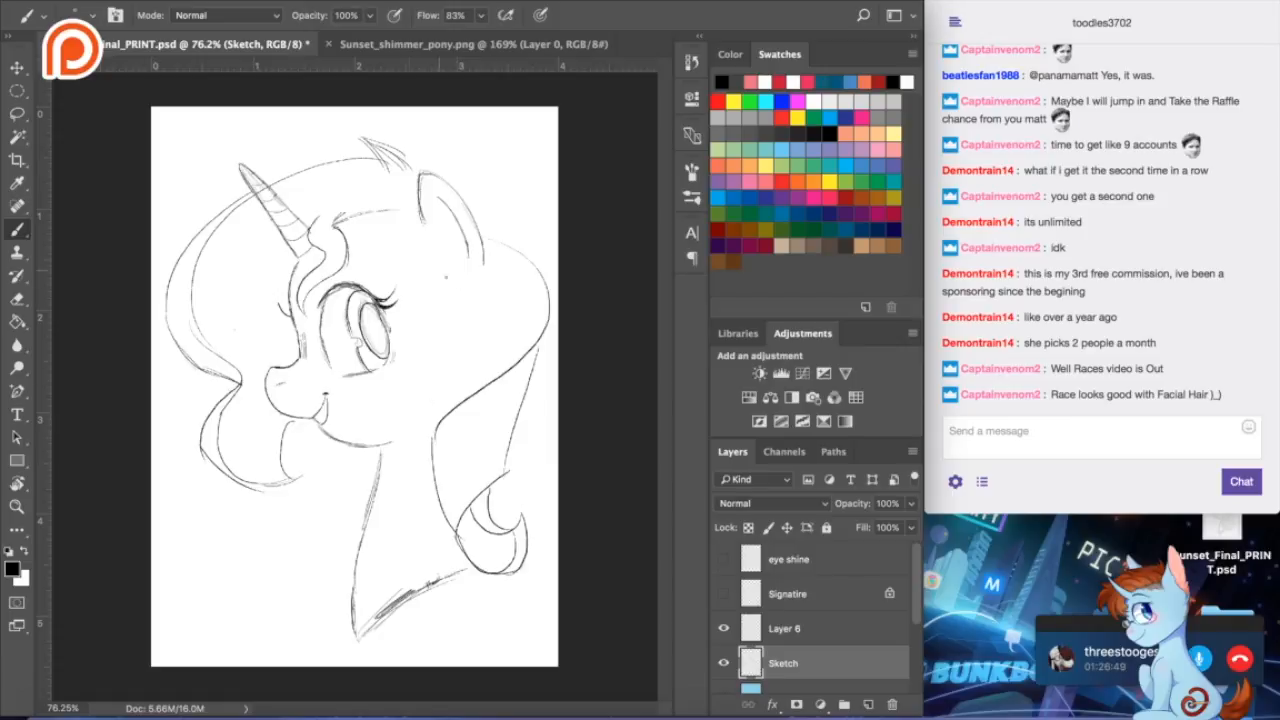
- Sketch the mane's inner line from the base of the ear down to the back lock, redoing it until the curve fits
{"action": "left_click_drag", "start_coordinate": [490, 266], "coordinate": [486, 352]}
{"action": "key", "text": "super+z"}
{"action": "left_click_drag", "start_coordinate": [487, 263], "coordinate": [475, 383]}
{"action": "key", "text": "super+z"}
{"action": "left_click_drag", "start_coordinate": [490, 264], "coordinate": [483, 386]}
{"action": "key", "text": "super+z"}
{"action": "left_click_drag", "start_coordinate": [487, 264], "coordinate": [472, 390]}
- Compare with the reference and reinforce the upper back mane, the head tuft and the top contour of the front mane
{"action": "left_click", "coordinate": [340, 46]}
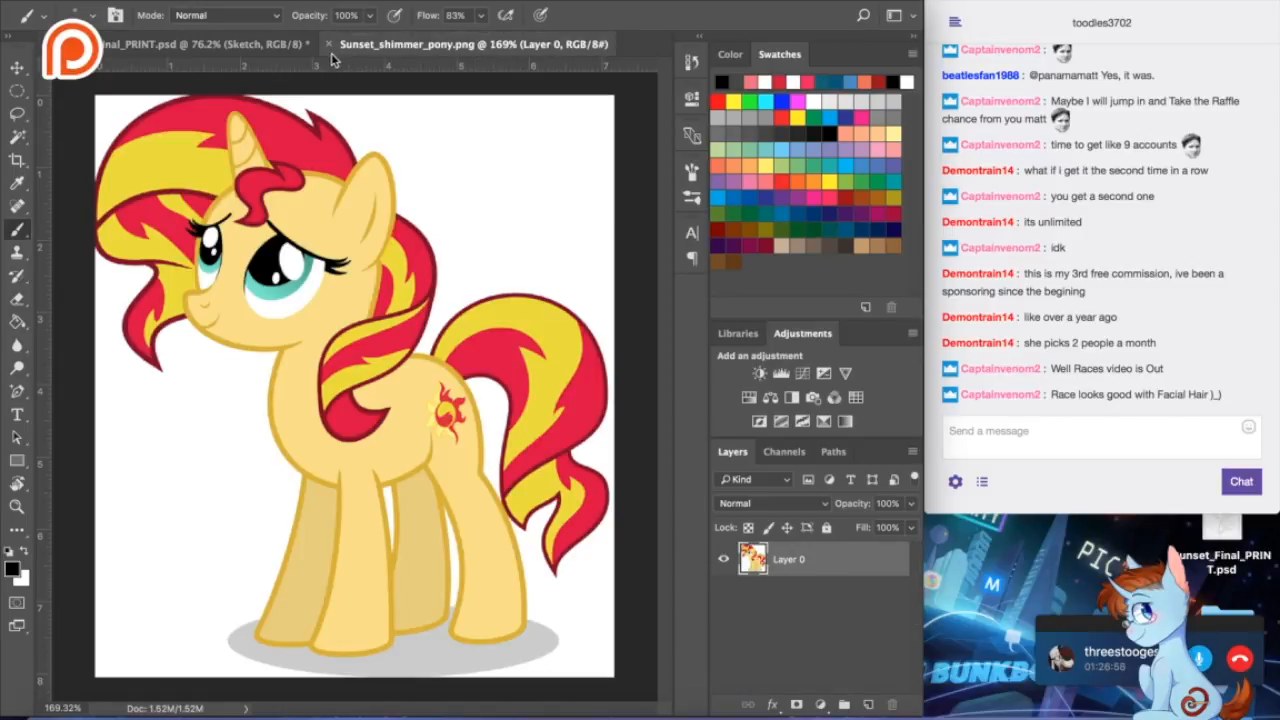
{"action": "left_click", "coordinate": [250, 43]}
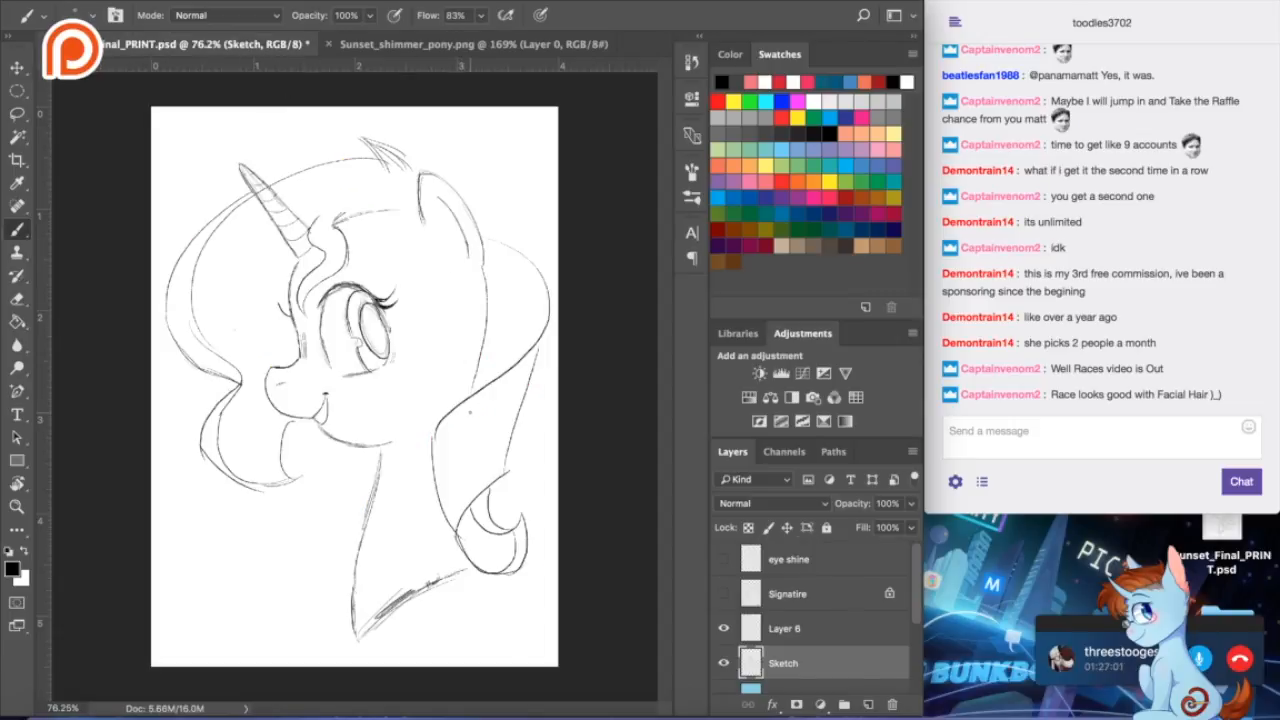
{"action": "mouse_move", "coordinate": [481, 223]}
{"action": "left_mouse_down"}
{"action": "mouse_move", "coordinate": [501, 247]}
{"action": "mouse_move", "coordinate": [528, 240]}
{"action": "mouse_move", "coordinate": [550, 267]}
{"action": "left_mouse_up"}
{"action": "left_click_drag", "start_coordinate": [362, 139], "coordinate": [390, 168]}
{"action": "left_click_drag", "start_coordinate": [372, 136], "coordinate": [408, 160]}
{"action": "left_click_drag", "start_coordinate": [378, 150], "coordinate": [190, 235]}
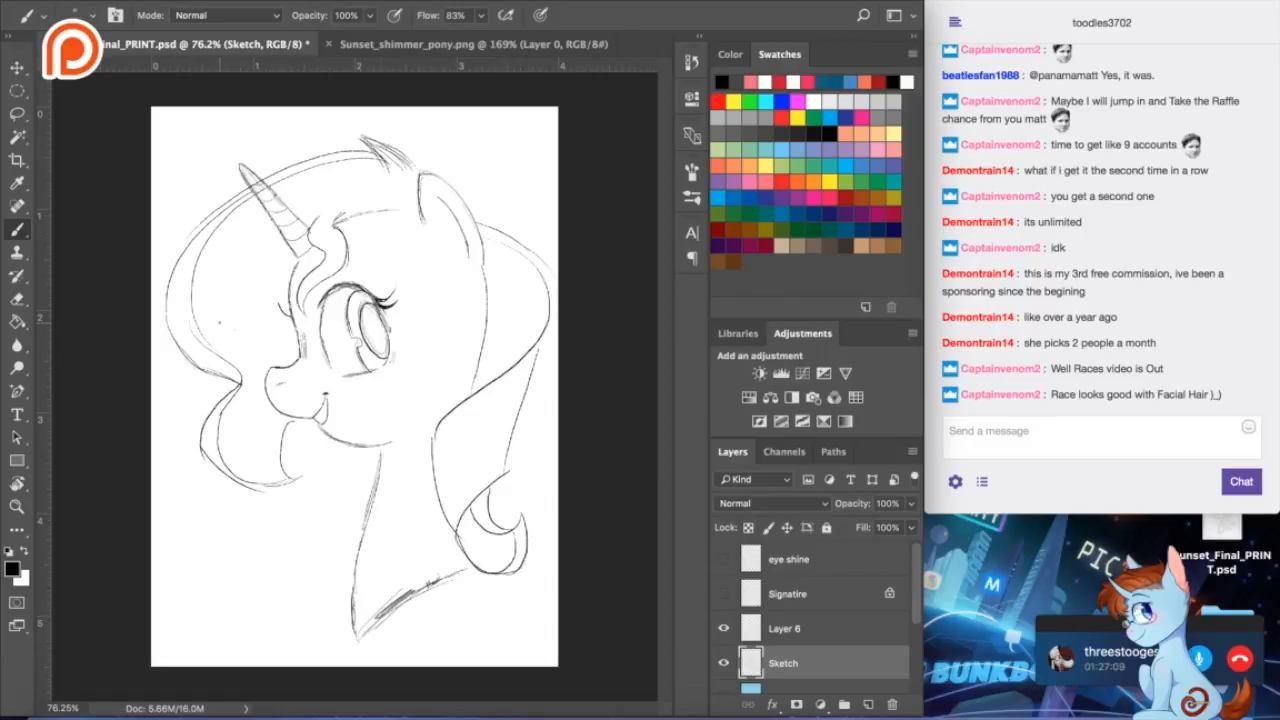
- Try new inner edge curves on the front lock below the muzzle after checking the reference, and undo them
{"action": "left_click", "coordinate": [363, 45]}
{"action": "left_click", "coordinate": [210, 44]}
{"action": "left_click_drag", "start_coordinate": [271, 421], "coordinate": [263, 482]}
{"action": "key", "text": "ctrl+z"}
{"action": "left_click_drag", "start_coordinate": [284, 420], "coordinate": [286, 486]}
{"action": "key", "text": "ctrl+z"}
- Erase the old inner edge of the front lock below the muzzle and redraw it as a curve with a pointed tip
{"action": "key", "text": "e"}
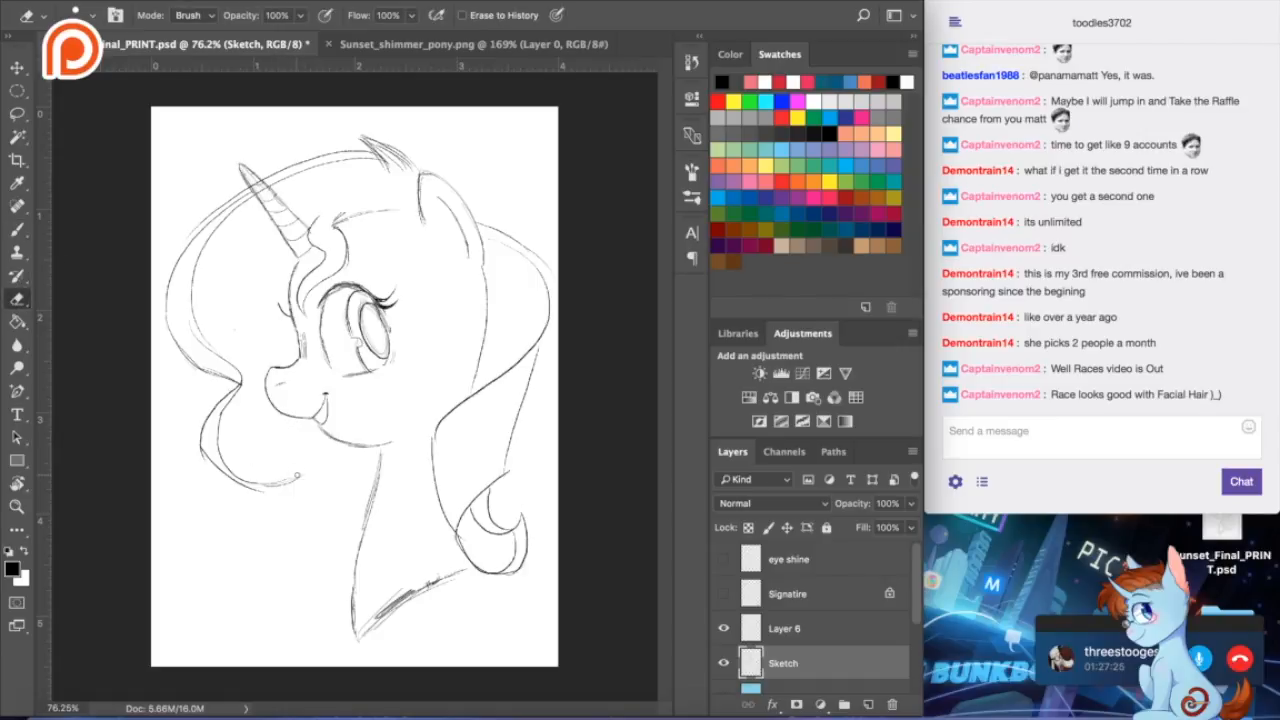
{"action": "left_click", "coordinate": [18, 229]}
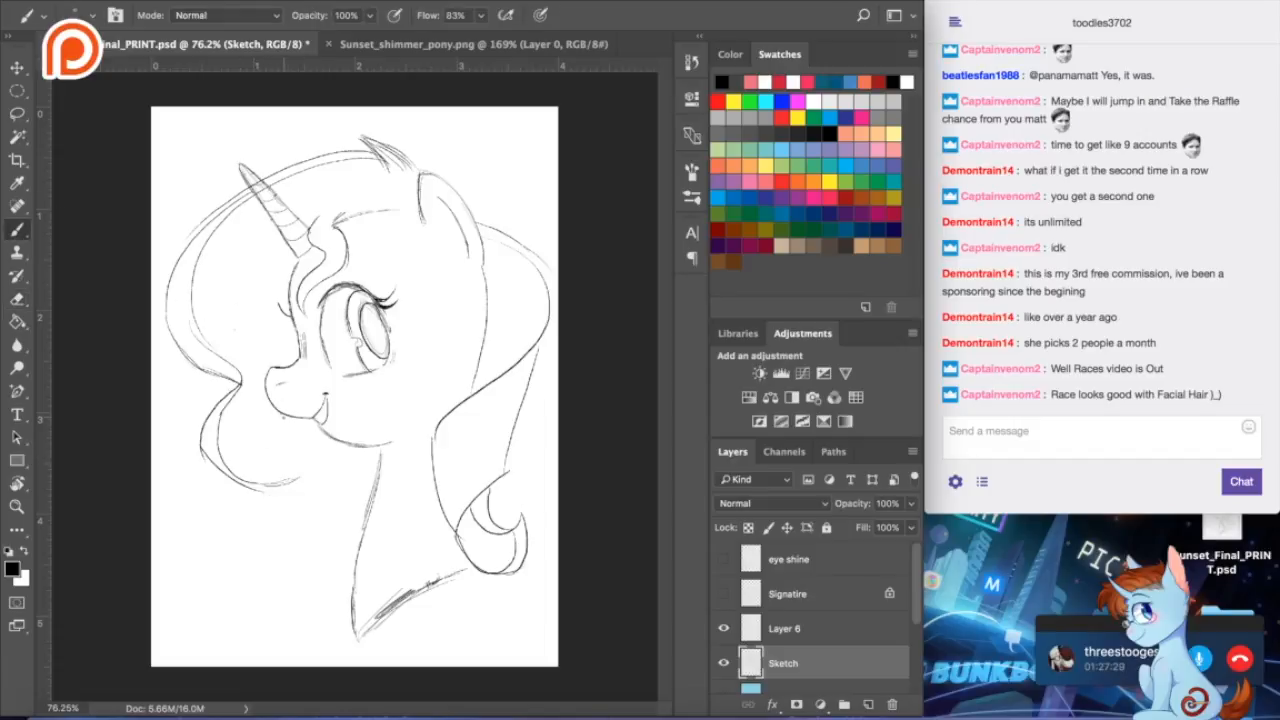
{"action": "left_click_drag", "start_coordinate": [284, 420], "coordinate": [292, 464]}
{"action": "left_click_drag", "start_coordinate": [276, 462], "coordinate": [308, 484]}
{"action": "left_click", "coordinate": [17, 298]}
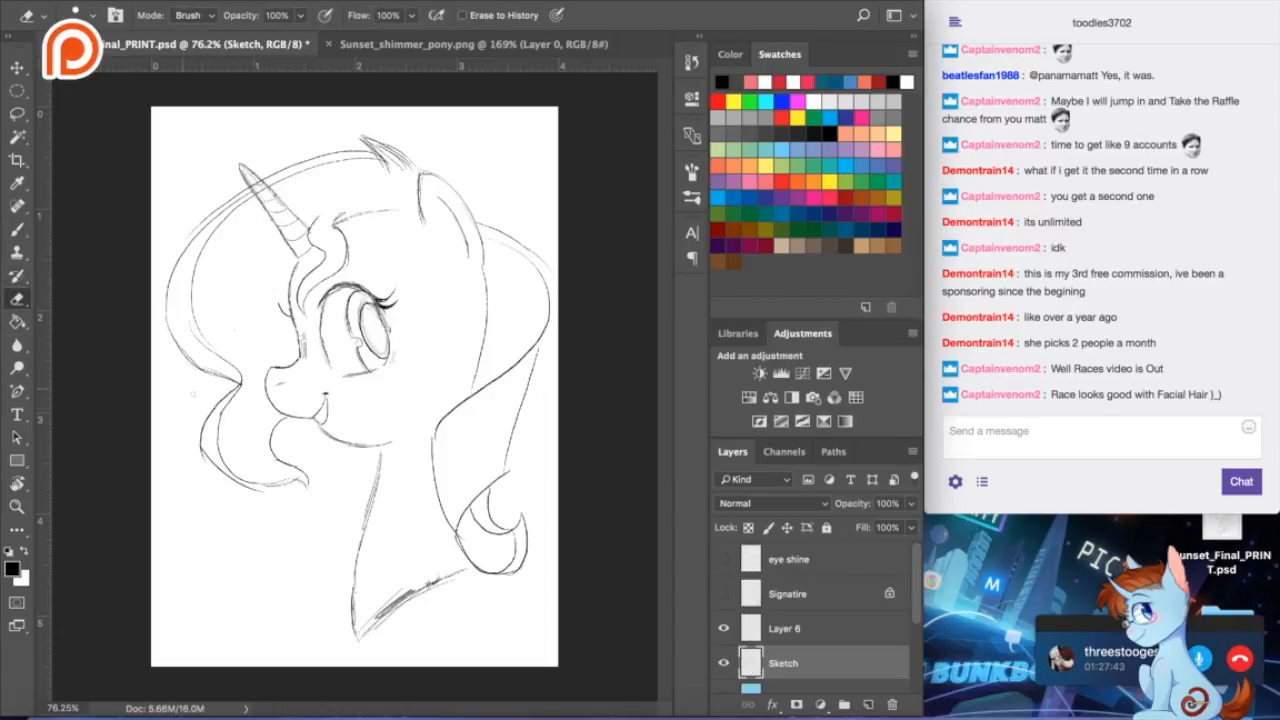
- Reinforce the lower contour of the front lock below the muzzle and sketch the mane's curves between forehead, head tuft and ear
{"action": "key", "text": "b"}
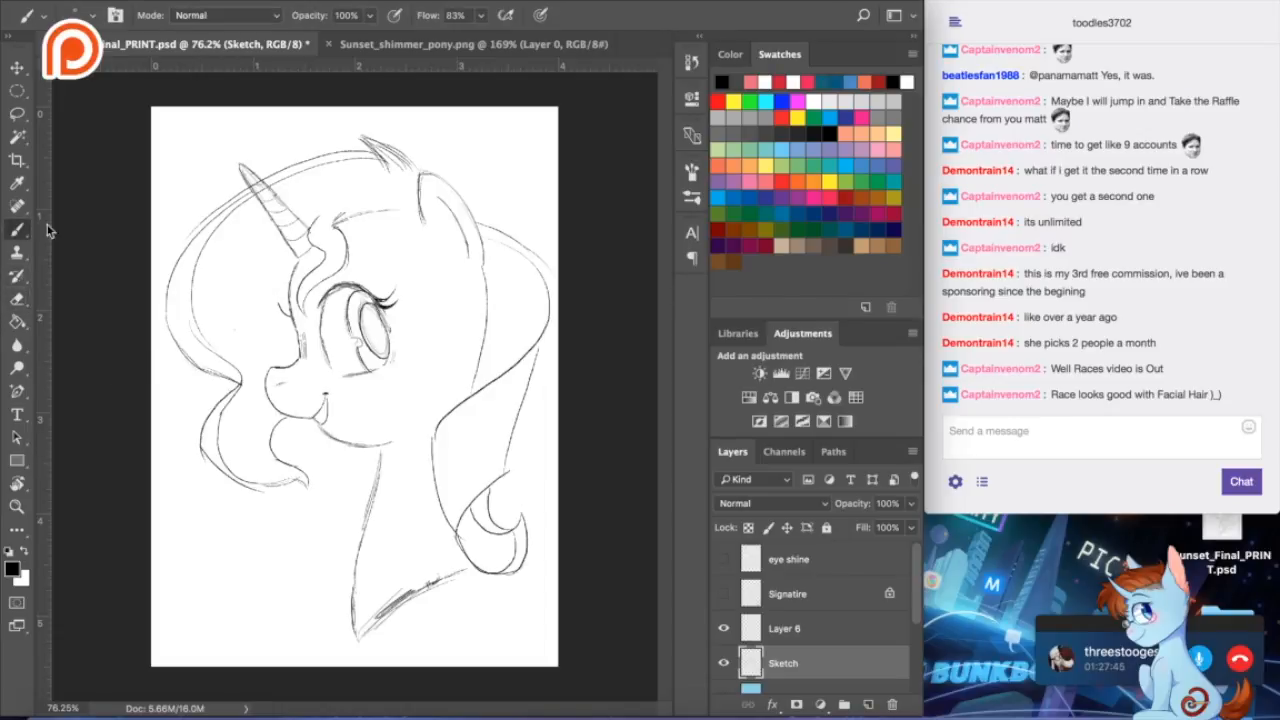
{"action": "left_click_drag", "start_coordinate": [202, 448], "coordinate": [264, 472]}
{"action": "left_click_drag", "start_coordinate": [254, 490], "coordinate": [309, 490]}
{"action": "left_click_drag", "start_coordinate": [306, 189], "coordinate": [405, 203]}
{"action": "left_click_drag", "start_coordinate": [352, 165], "coordinate": [413, 201]}
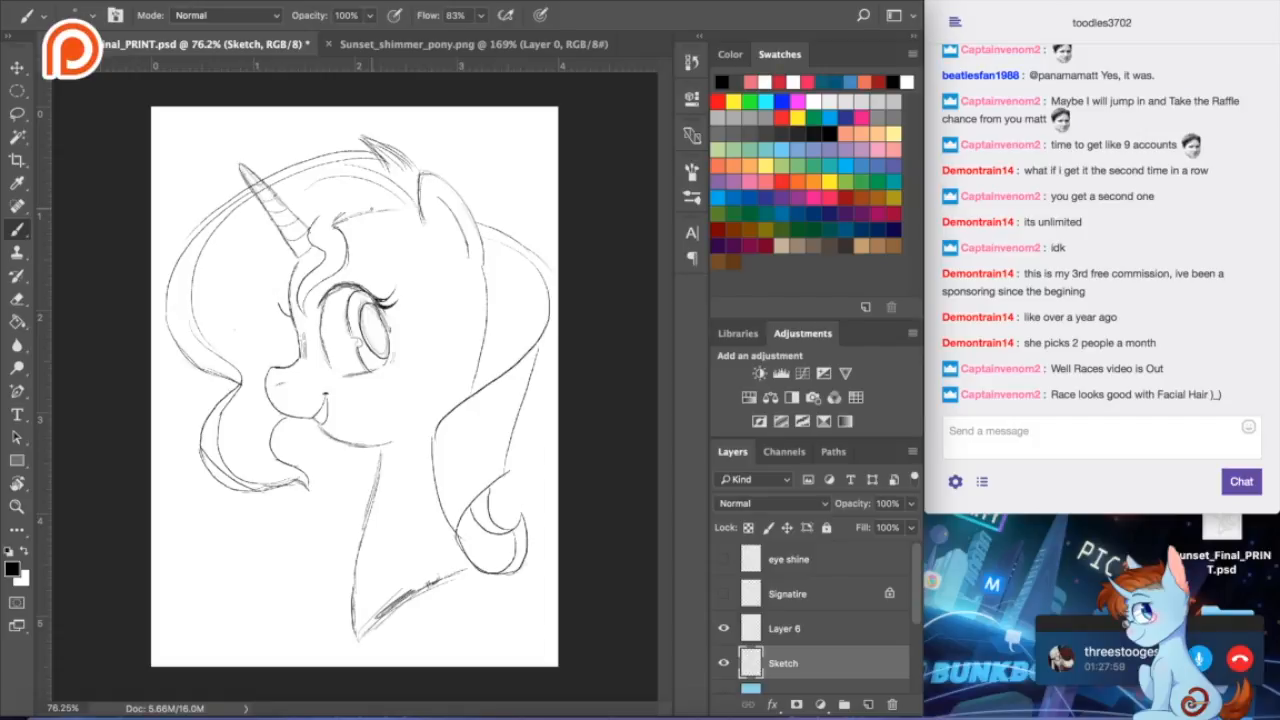
{"action": "left_click", "coordinate": [17, 298]}
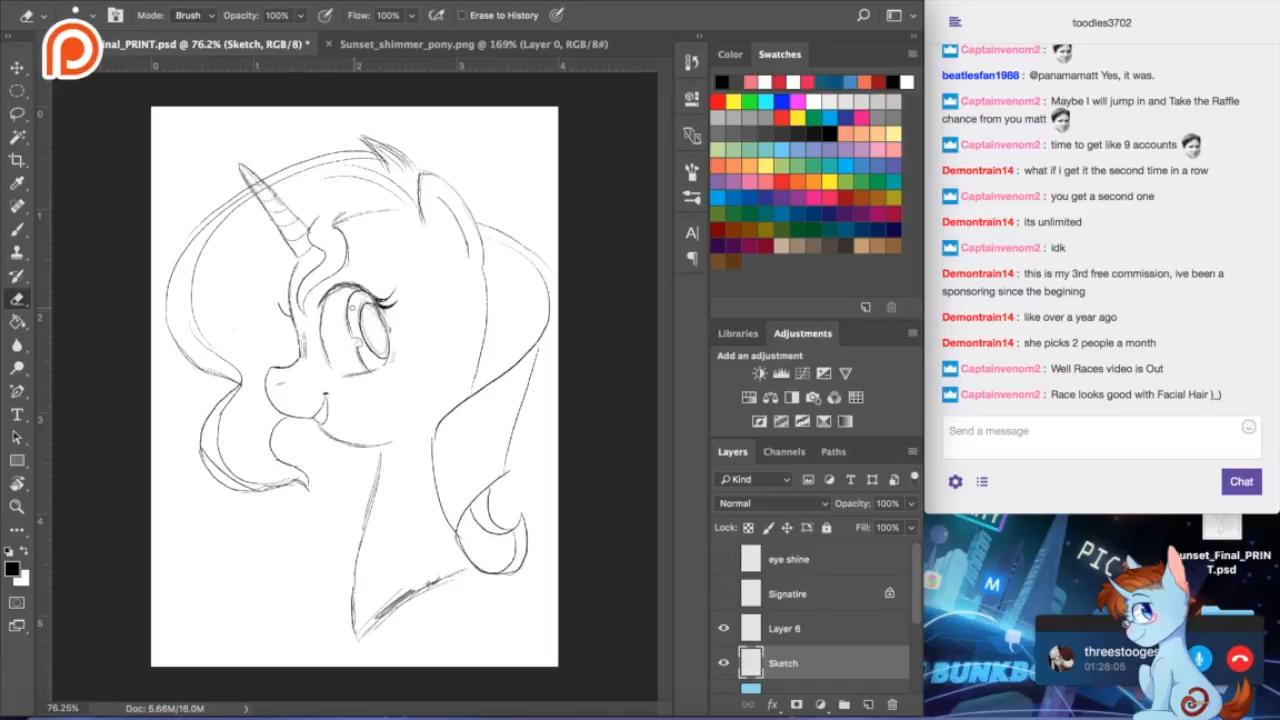
{"action": "left_click", "coordinate": [17, 229]}
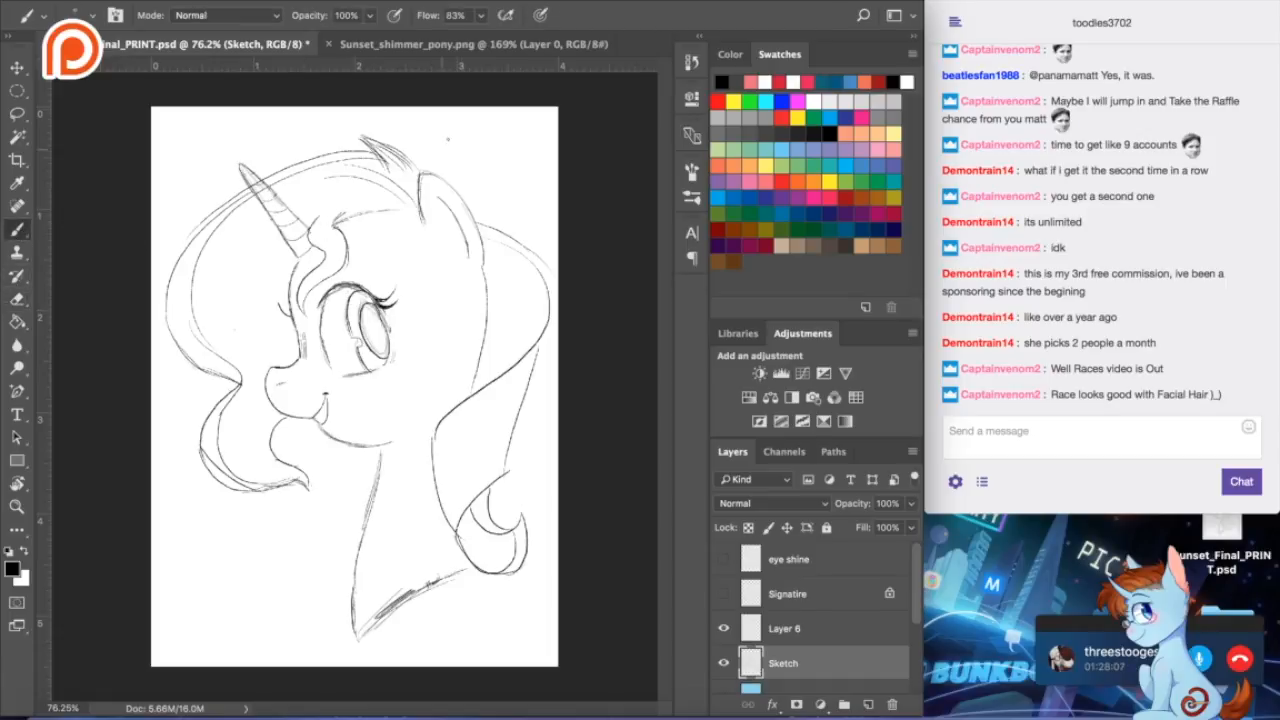
- Check the Sunset Shimmer reference, sketch pointed color streaks in the mane behind the cheek and reinforce the front mane's outer contour
{"action": "left_click", "coordinate": [459, 44]}
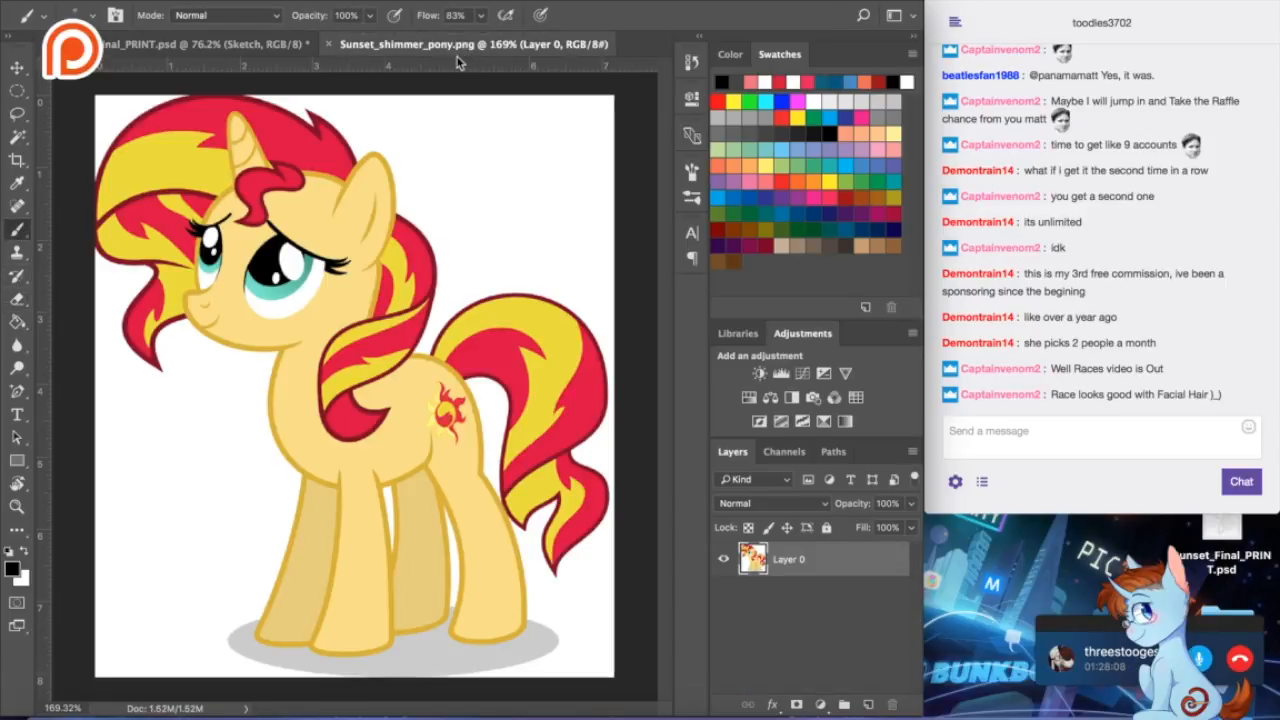
{"action": "left_click", "coordinate": [262, 44]}
{"action": "mouse_move", "coordinate": [485, 277]}
{"action": "left_mouse_down"}
{"action": "mouse_move", "coordinate": [505, 338]}
{"action": "mouse_move", "coordinate": [527, 344]}
{"action": "mouse_move", "coordinate": [492, 376]}
{"action": "left_mouse_up"}
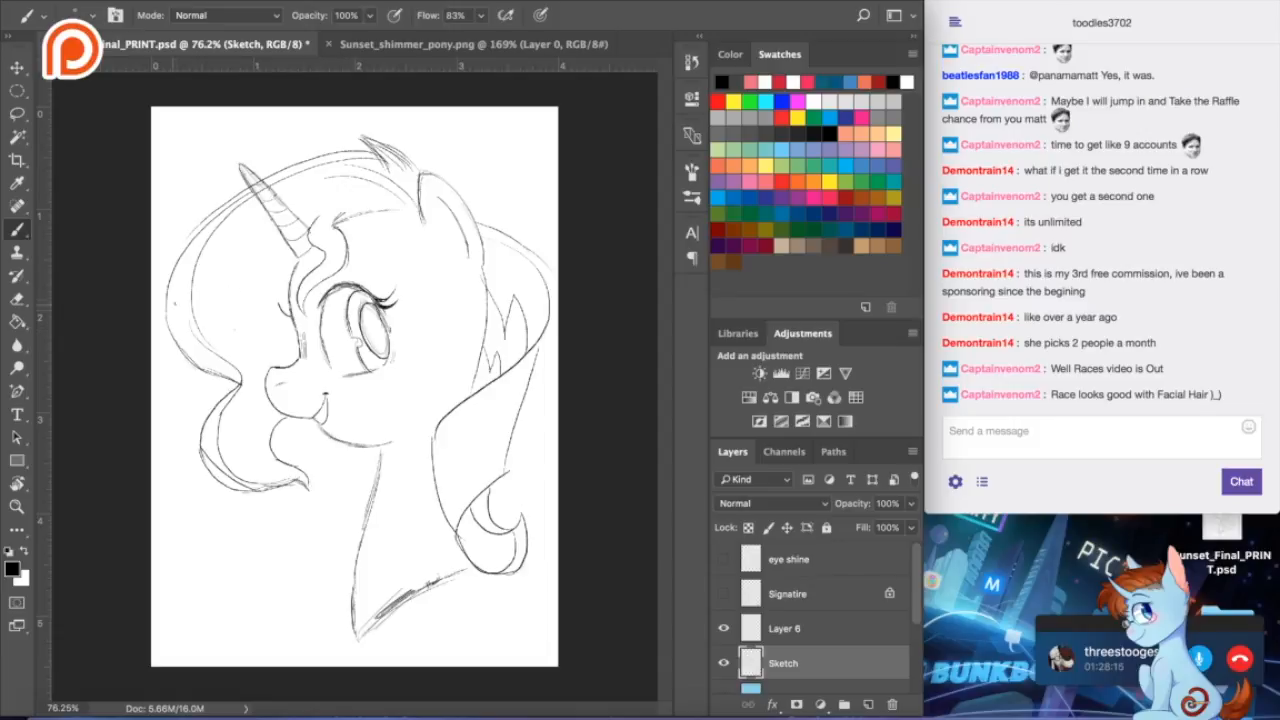
{"action": "mouse_move", "coordinate": [178, 284]}
{"action": "left_mouse_down"}
{"action": "mouse_move", "coordinate": [186, 358]}
{"action": "mouse_move", "coordinate": [246, 390]}
{"action": "left_mouse_up"}
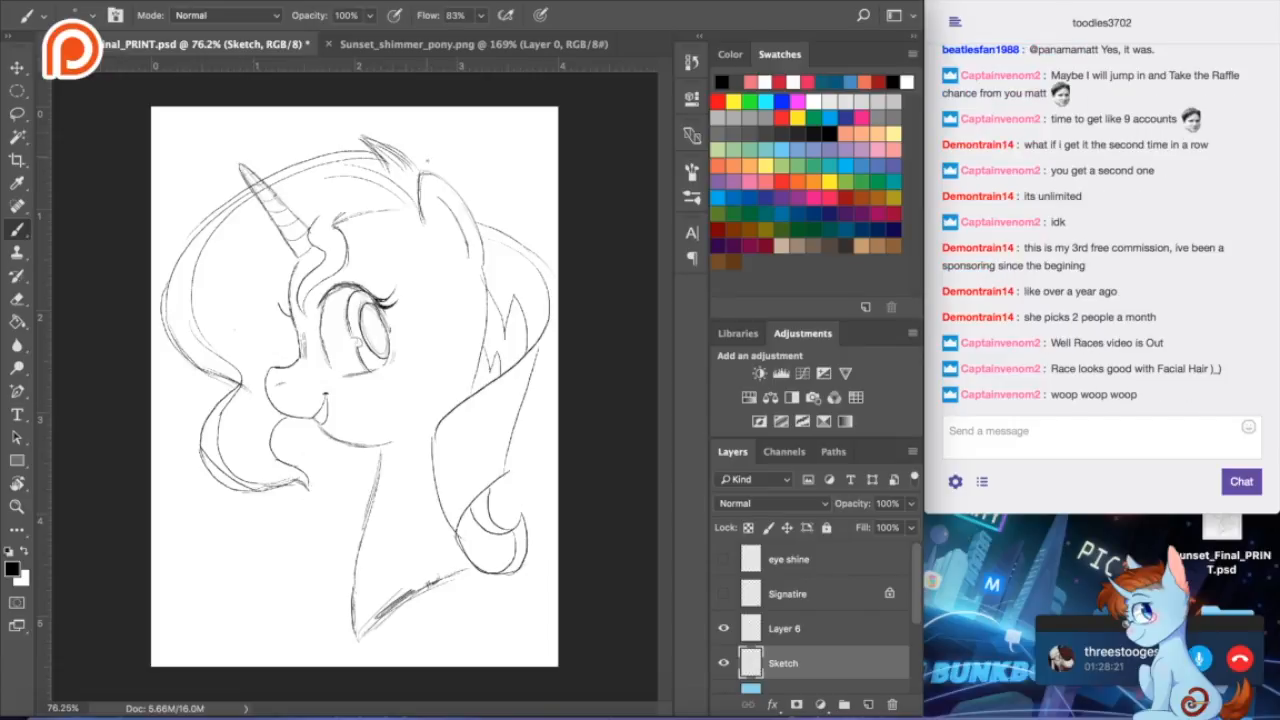
- Erase the stray sketch lines around the head tuft
{"action": "left_click", "coordinate": [17, 298]}
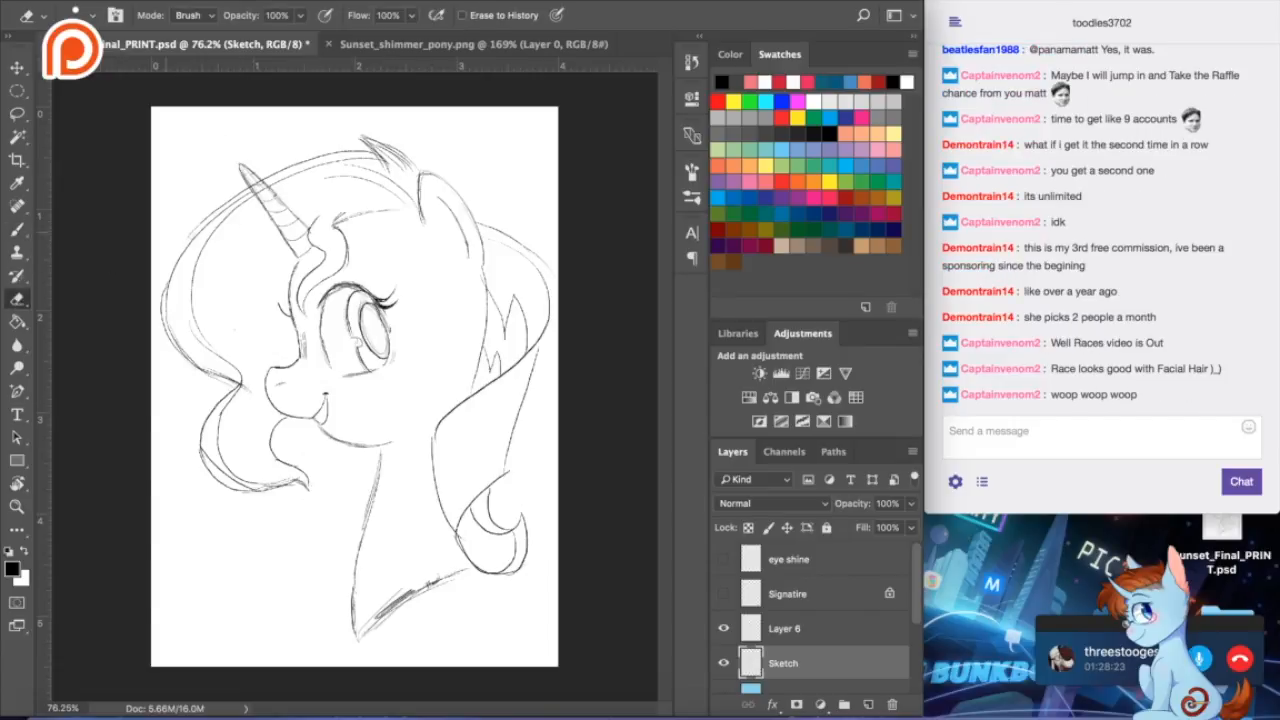
{"action": "mouse_move", "coordinate": [398, 165]}
{"action": "left_mouse_down"}
{"action": "mouse_move", "coordinate": [374, 145]}
{"action": "mouse_move", "coordinate": [388, 156]}
{"action": "left_mouse_up"}
{"action": "left_click", "coordinate": [18, 229]}
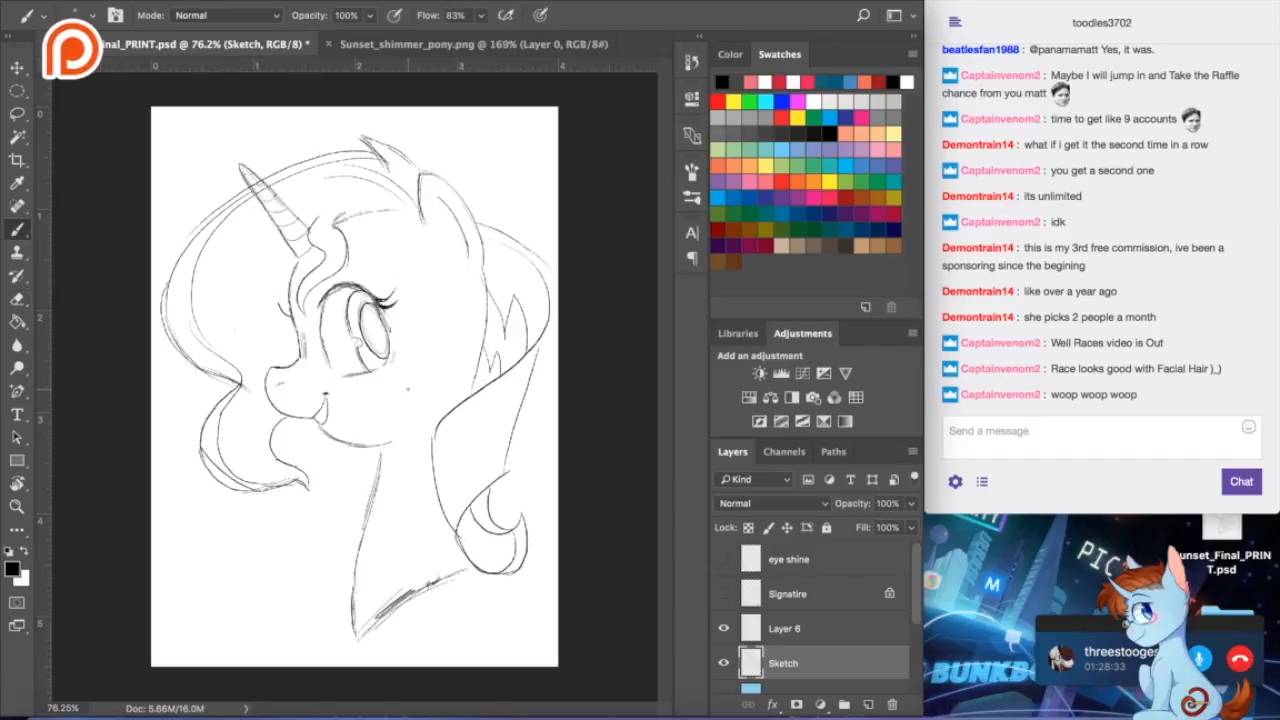
- Sketch jagged color stripes inside the lower back mane lock from the reference and clean up their stray lines with the eraser
{"action": "left_click", "coordinate": [430, 44]}
{"action": "left_click", "coordinate": [275, 45]}
{"action": "mouse_move", "coordinate": [502, 399]}
{"action": "left_mouse_down"}
{"action": "mouse_move", "coordinate": [450, 440]}
{"action": "mouse_move", "coordinate": [477, 438]}
{"action": "left_mouse_up"}
{"action": "mouse_move", "coordinate": [474, 440]}
{"action": "left_mouse_down"}
{"action": "mouse_move", "coordinate": [434, 479]}
{"action": "mouse_move", "coordinate": [489, 466]}
{"action": "mouse_move", "coordinate": [467, 467]}
{"action": "left_mouse_up"}
{"action": "left_click_drag", "start_coordinate": [467, 467], "coordinate": [502, 446]}
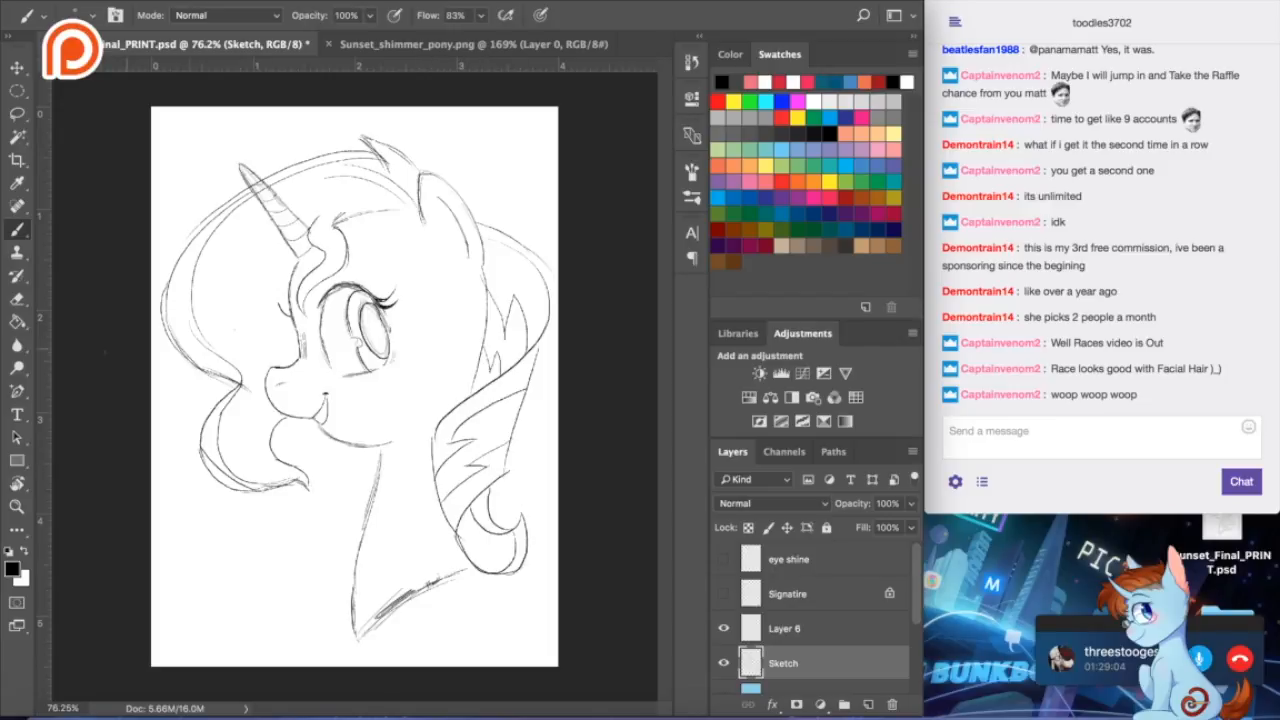
{"action": "left_click", "coordinate": [17, 298]}
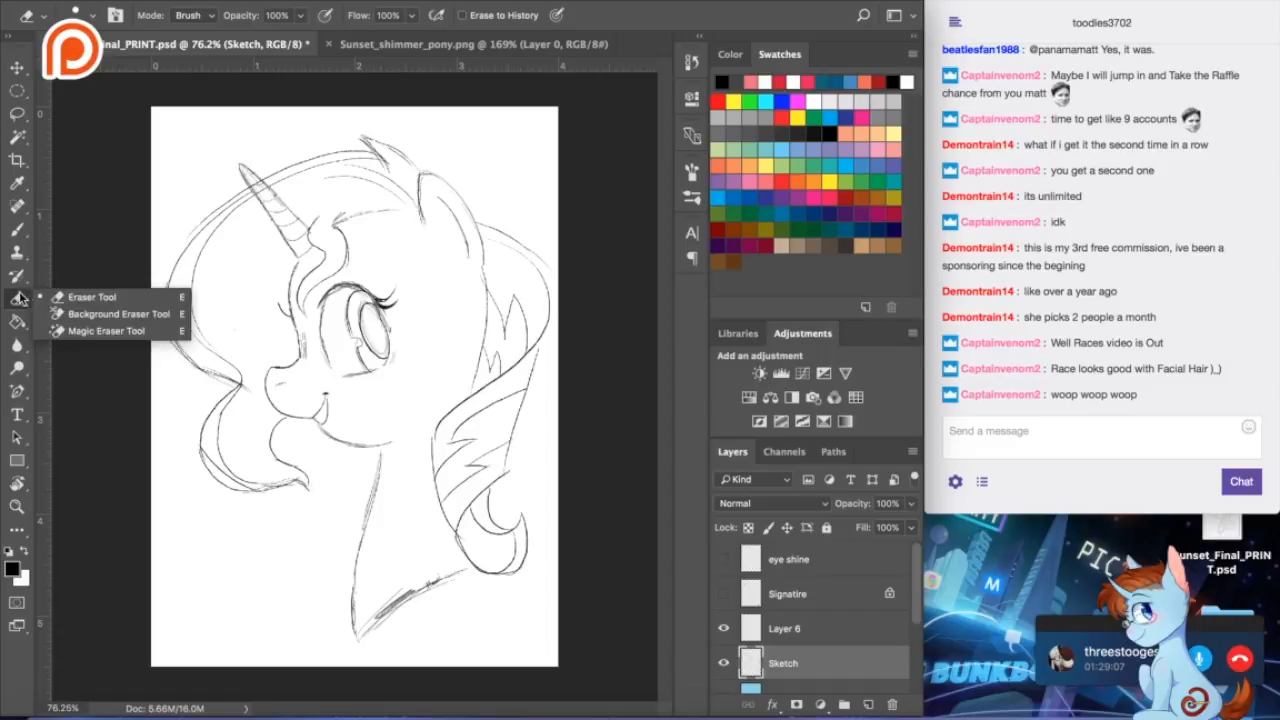
{"action": "left_click", "coordinate": [22, 298]}
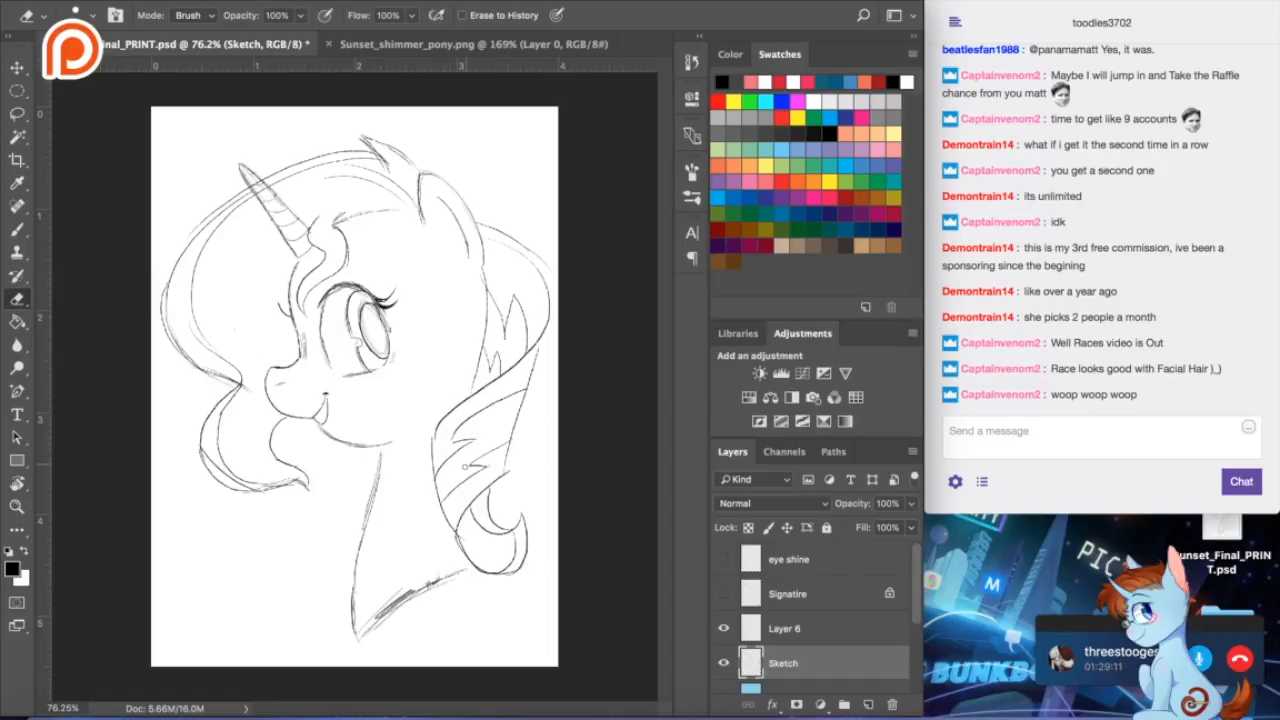
- Reinforce the front mane's lower contour, sketch its inner curve from the horn base toward the muzzle and erase stray lines
{"action": "left_click", "coordinate": [18, 228]}
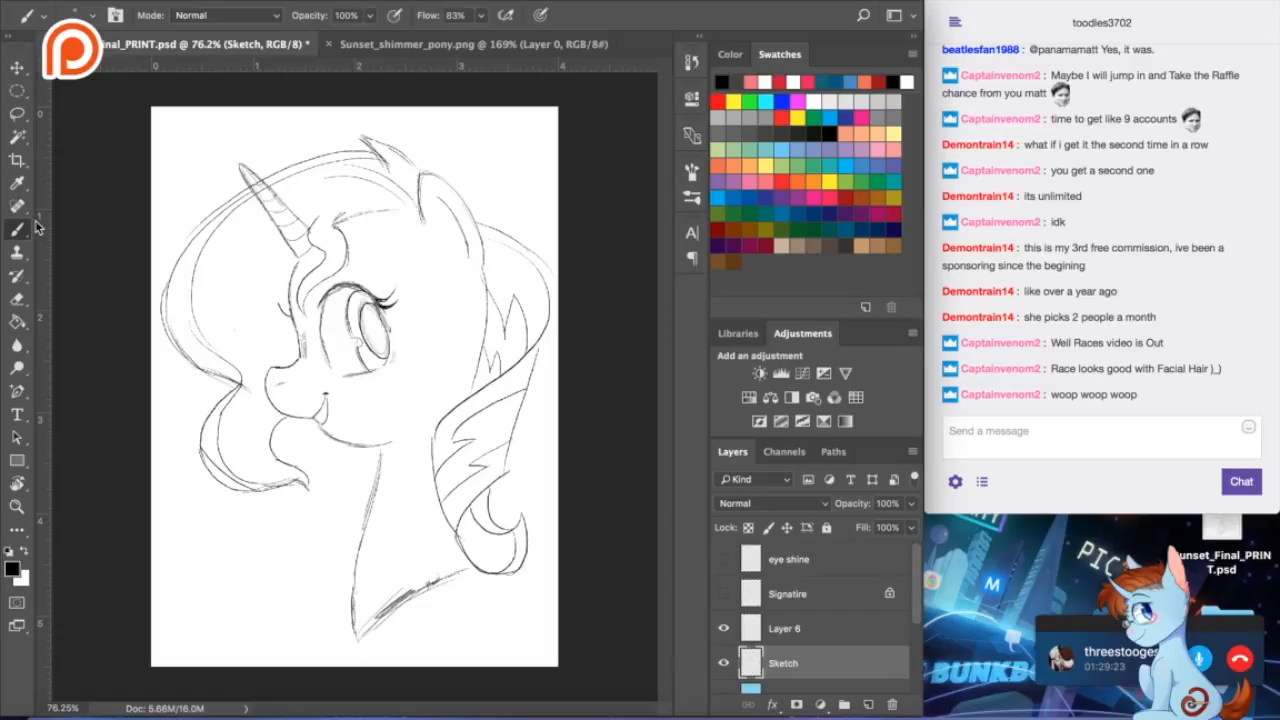
{"action": "left_click", "coordinate": [11, 210]}
{"action": "left_click", "coordinate": [15, 228]}
{"action": "left_click_drag", "start_coordinate": [165, 316], "coordinate": [246, 389]}
{"action": "left_click_drag", "start_coordinate": [282, 260], "coordinate": [193, 364]}
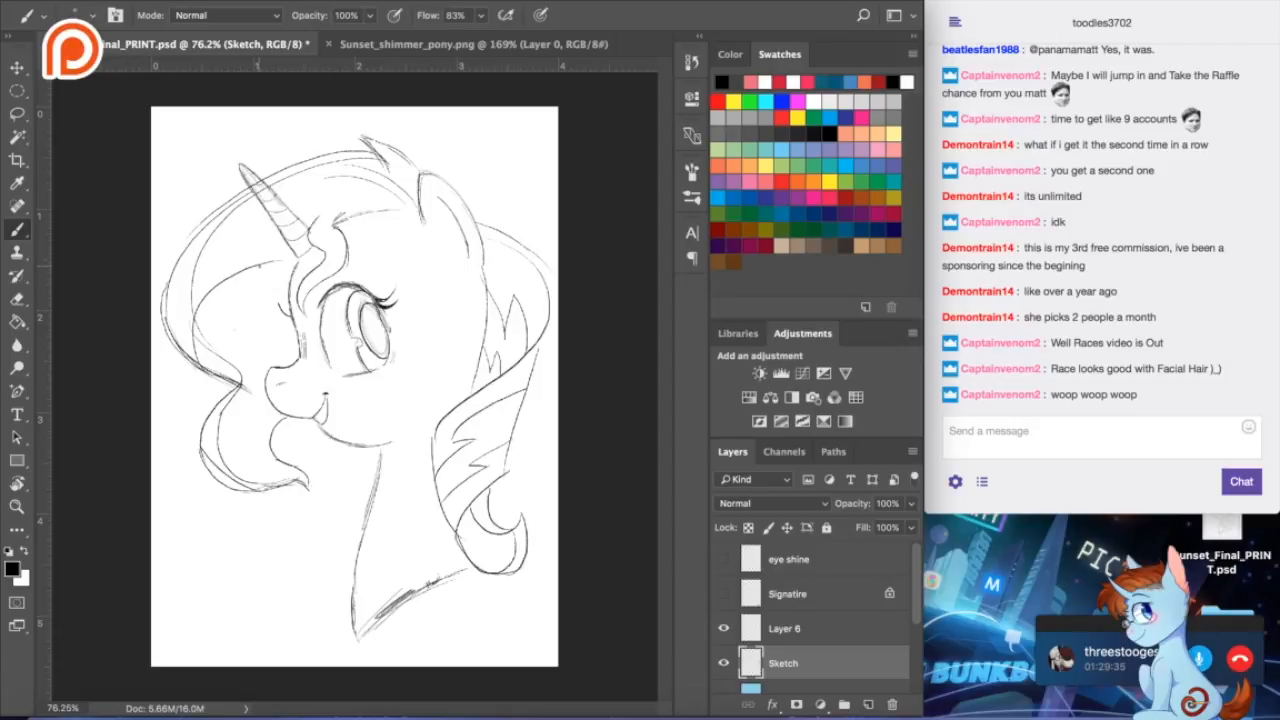
{"action": "left_click_drag", "start_coordinate": [267, 262], "coordinate": [299, 257]}
{"action": "key", "text": "super+z"}
{"action": "left_click", "coordinate": [17, 298]}
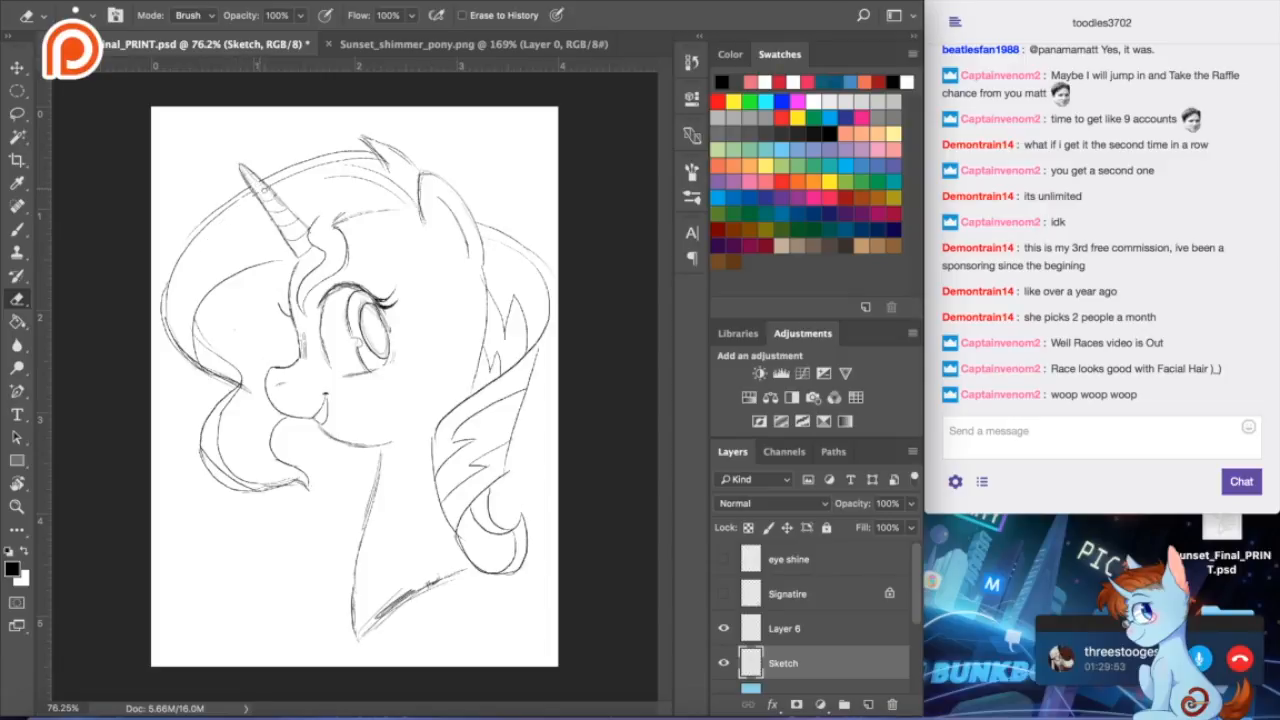
{"action": "key", "text": "b"}
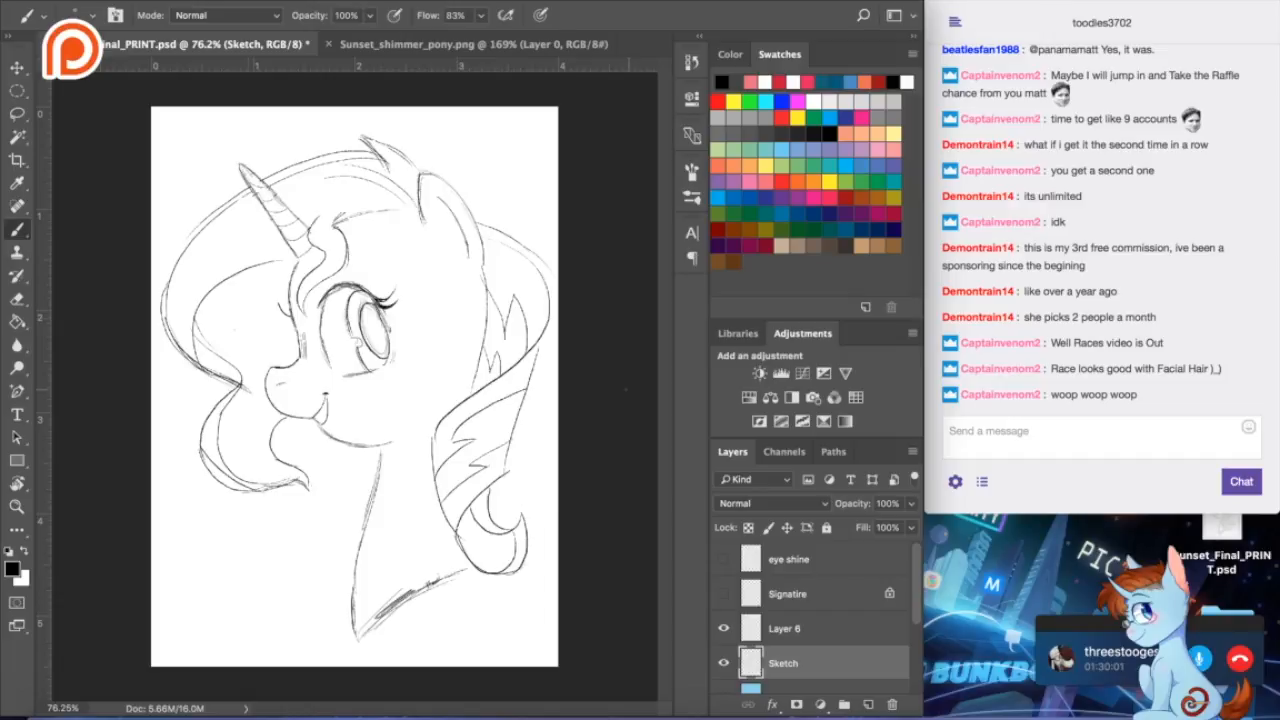
- Compare with the reference and sketch a pointed color streak inside the front lock below the muzzle
{"action": "left_click", "coordinate": [370, 46]}
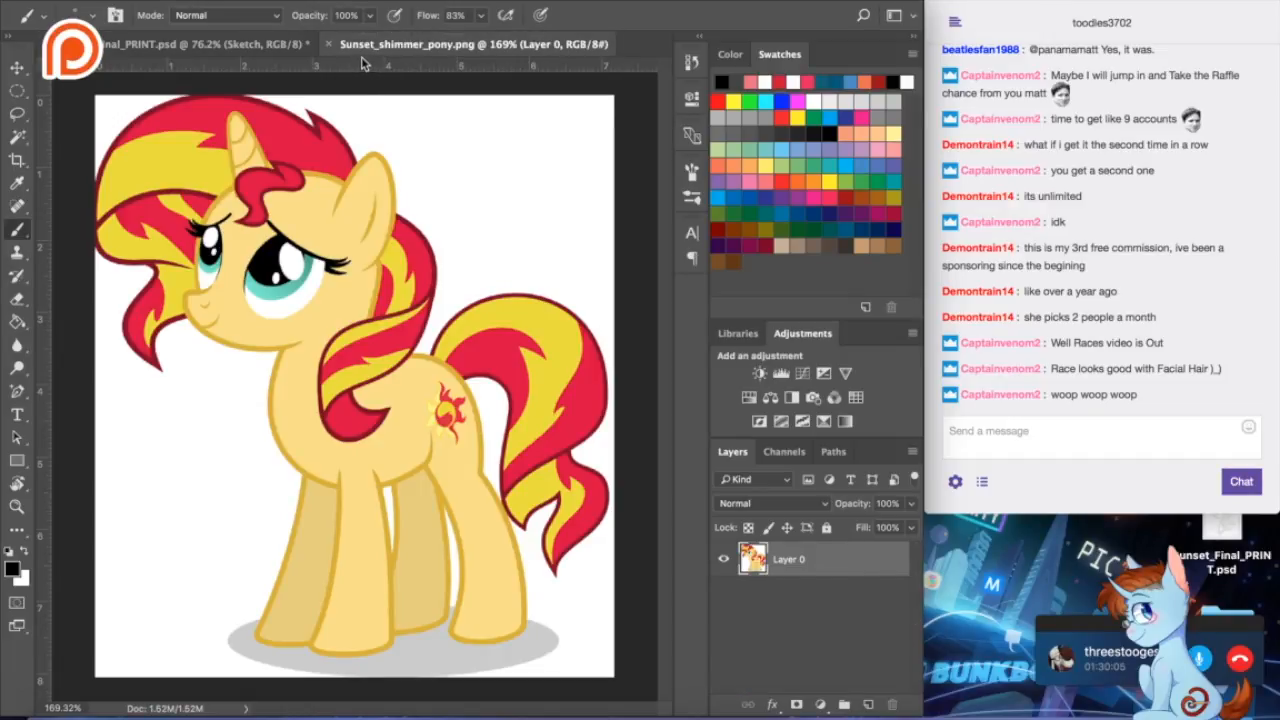
{"action": "left_click", "coordinate": [240, 44]}
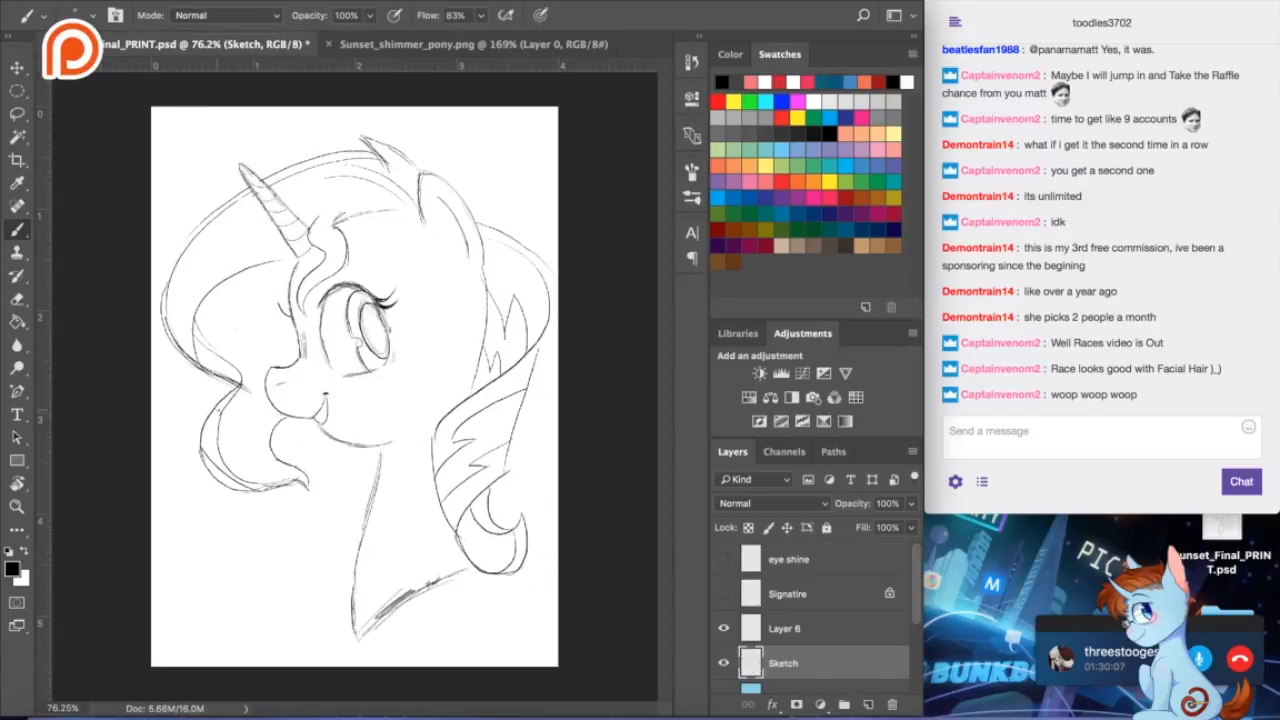
{"action": "left_click_drag", "start_coordinate": [218, 410], "coordinate": [272, 486]}
{"action": "left_click", "coordinate": [352, 50]}
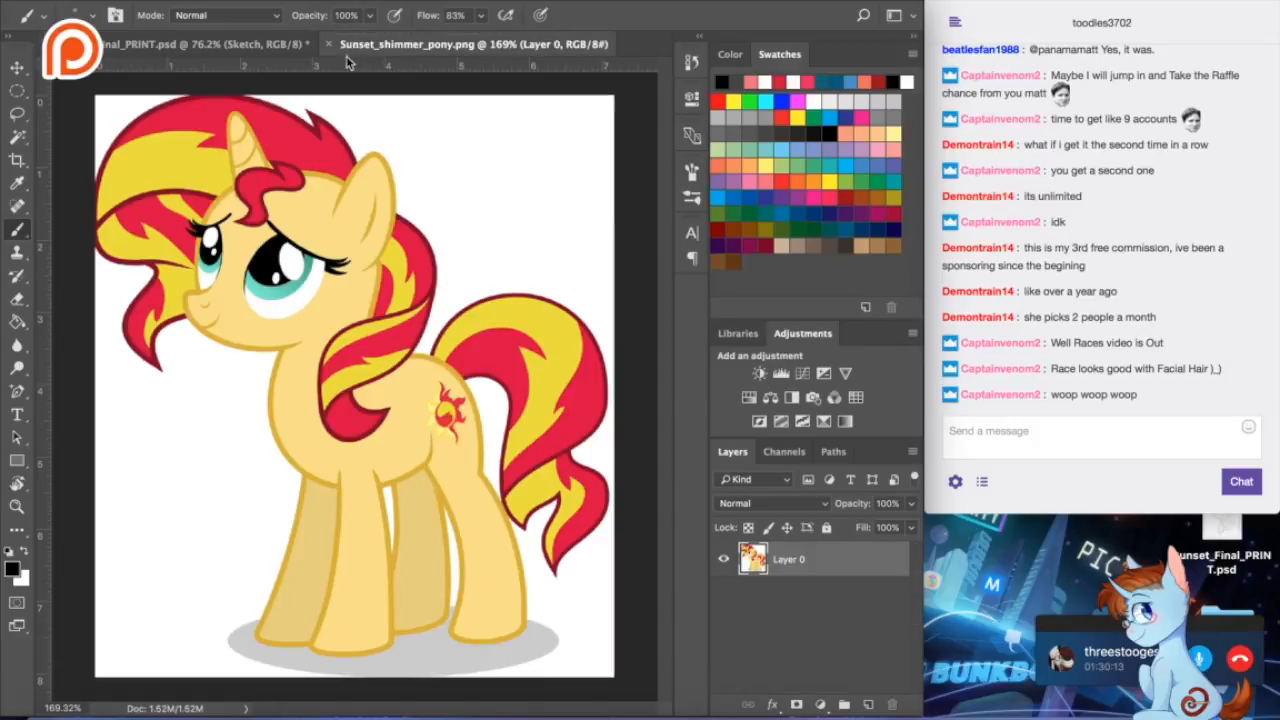
{"action": "left_click", "coordinate": [205, 44]}
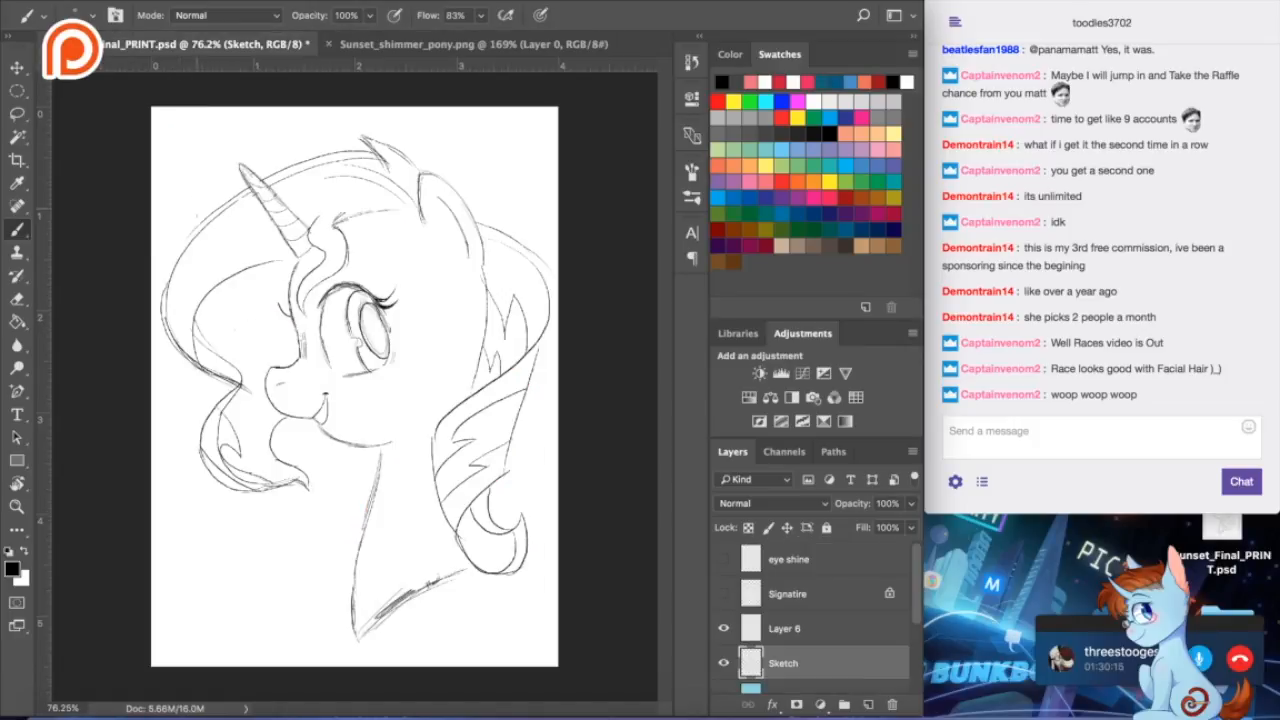
- Sketch a jagged color streak across the front mane beside the horn and clean up the mane's outer contour
{"action": "left_click_drag", "start_coordinate": [176, 290], "coordinate": [164, 318]}
{"action": "left_click_drag", "start_coordinate": [258, 212], "coordinate": [180, 290]}
{"action": "left_click_drag", "start_coordinate": [280, 216], "coordinate": [226, 254]}
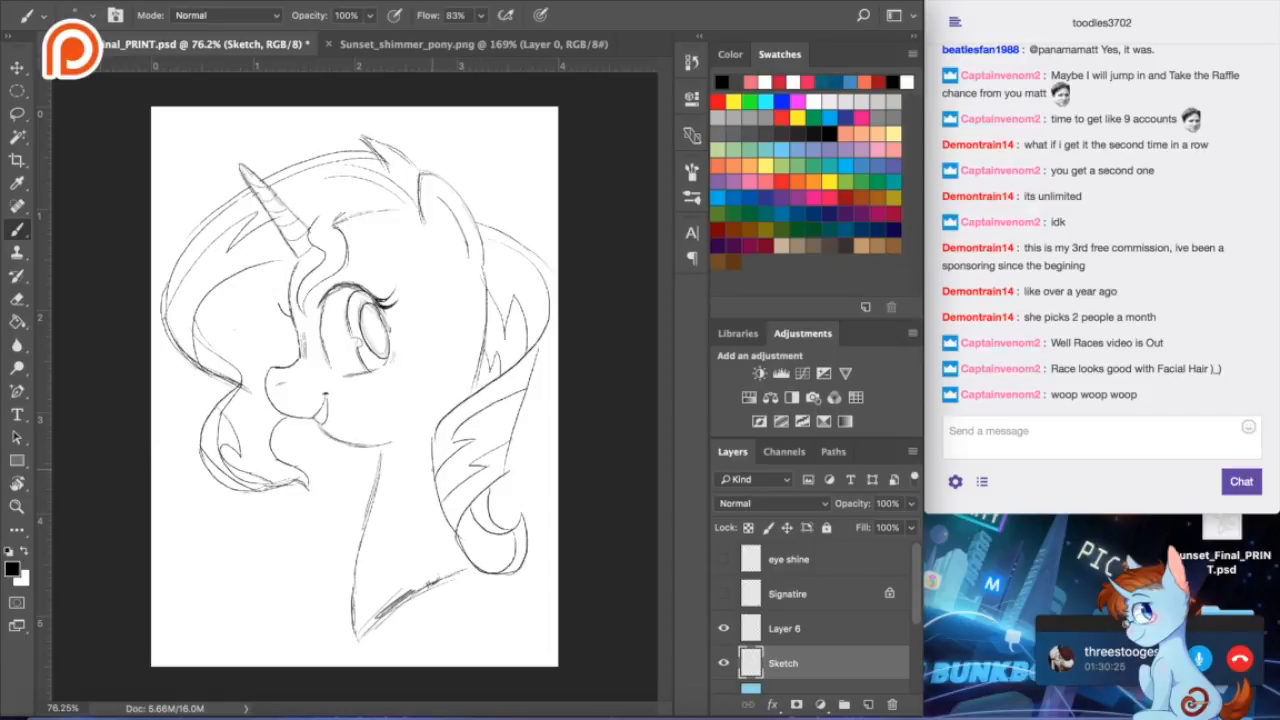
{"action": "key", "text": "e"}
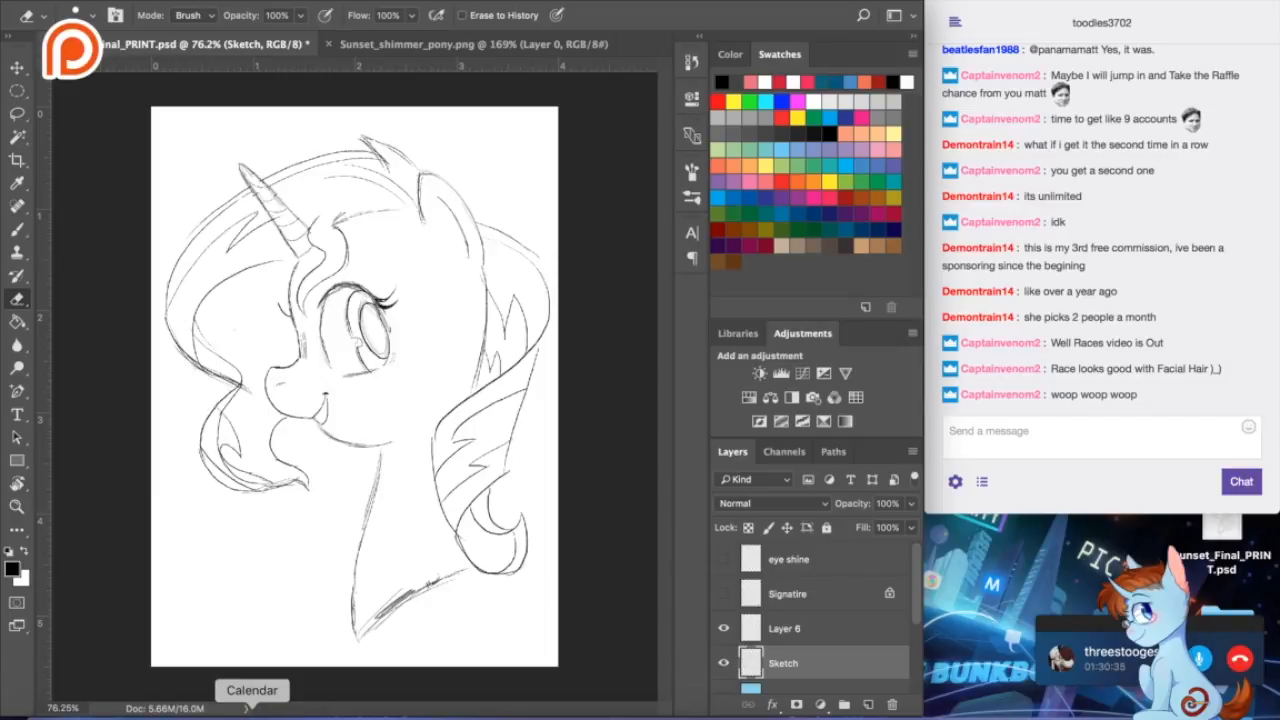
- Switch to Calendar and add an event named SPP on May 17, 2017
{"action": "left_click", "coordinate": [252, 710]}
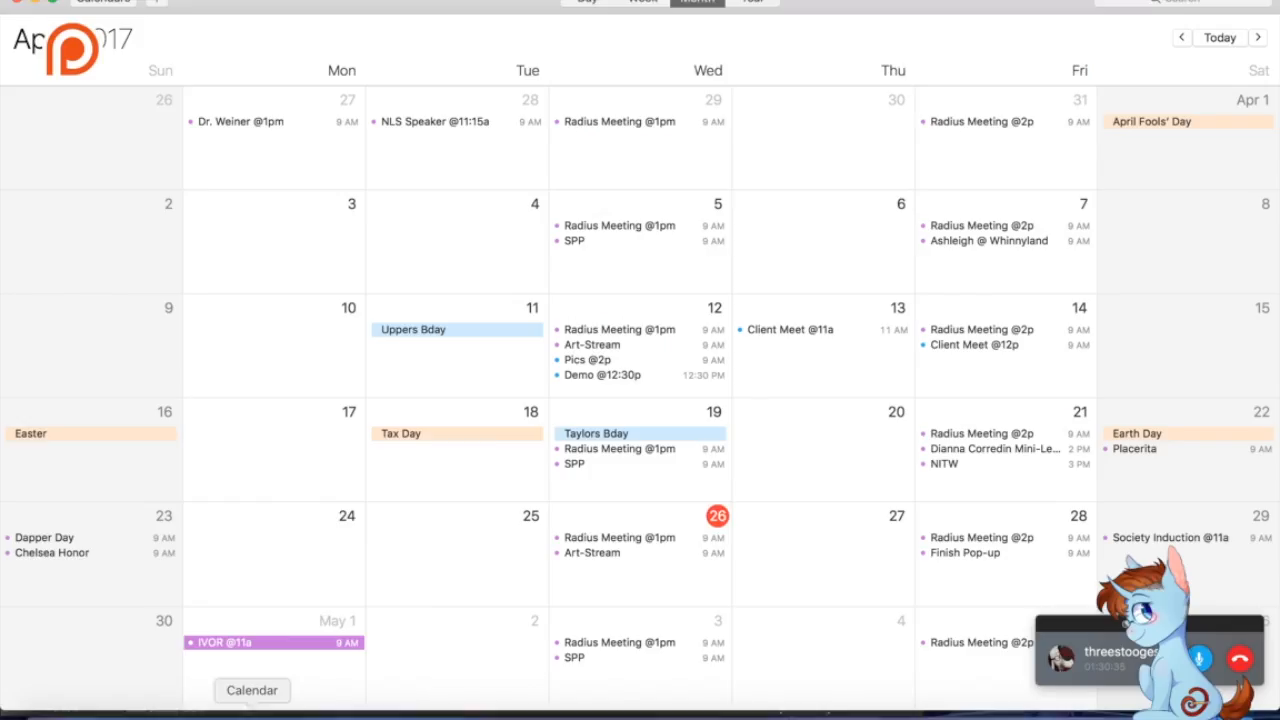
{"action": "left_click", "coordinate": [1258, 37]}
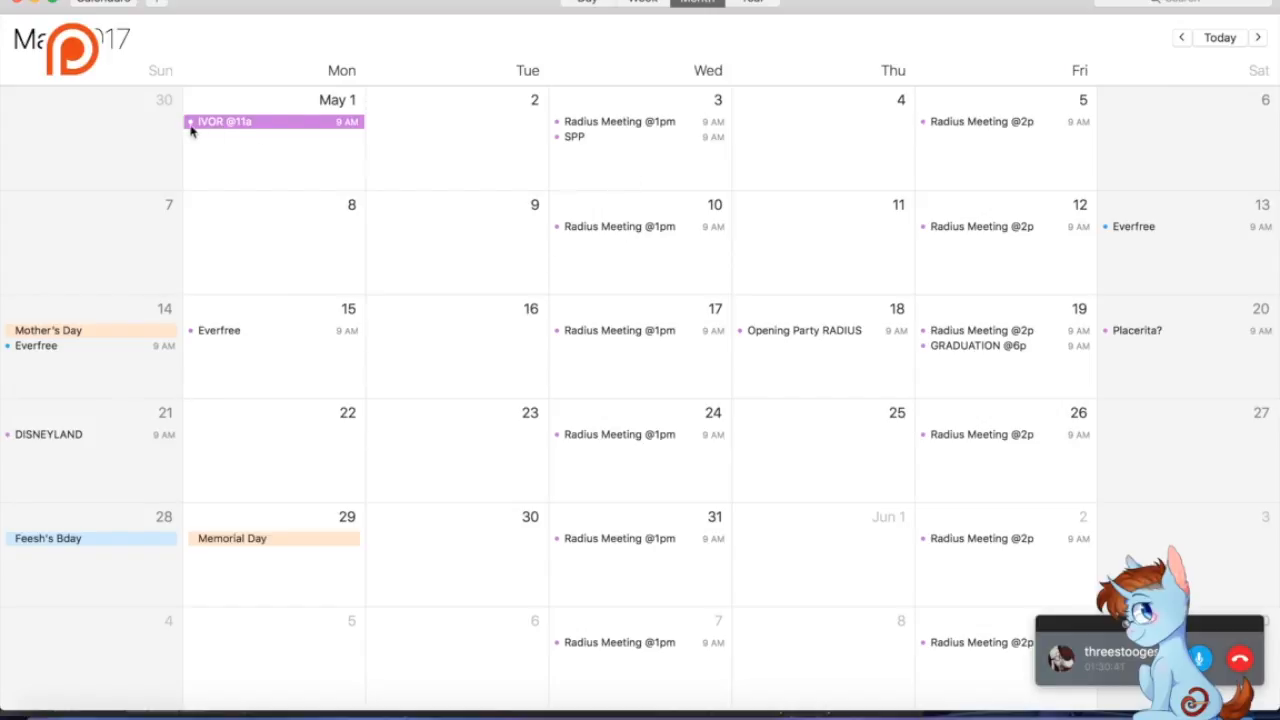
{"action": "left_click", "coordinate": [1181, 37]}
{"action": "left_click", "coordinate": [1257, 38]}
{"action": "double_click", "coordinate": [595, 373]}
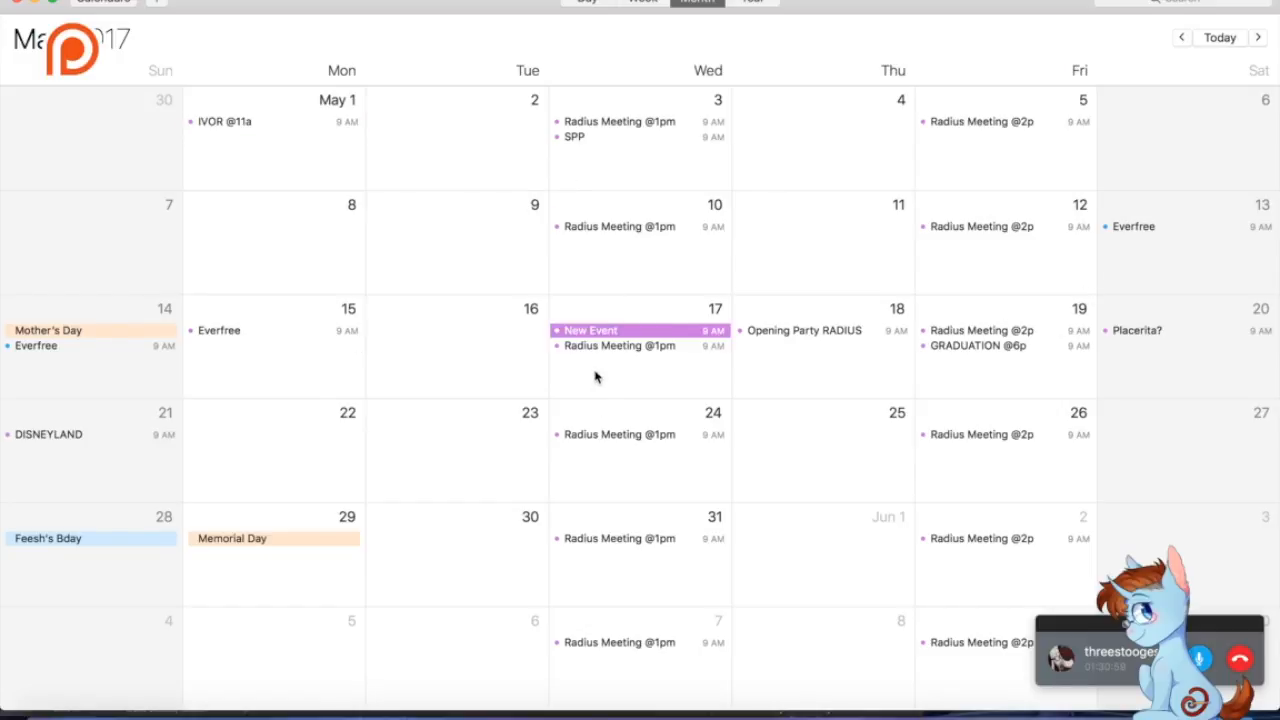
{"action": "type", "text": "SPP"}
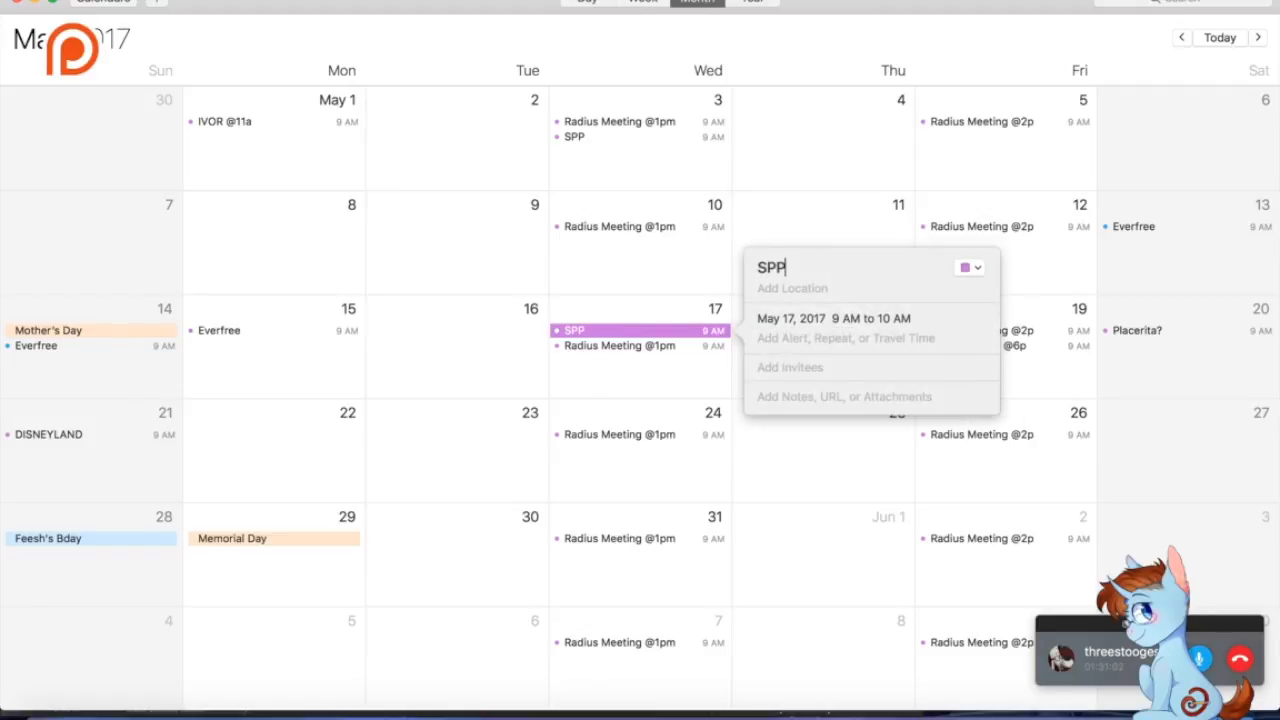
{"action": "left_click", "coordinate": [620, 372]}
- Add another event named SPP on May 31, 2017
{"action": "double_click", "coordinate": [637, 576]}
{"action": "type", "text": "SPP"}
{"action": "key", "text": "Return"}
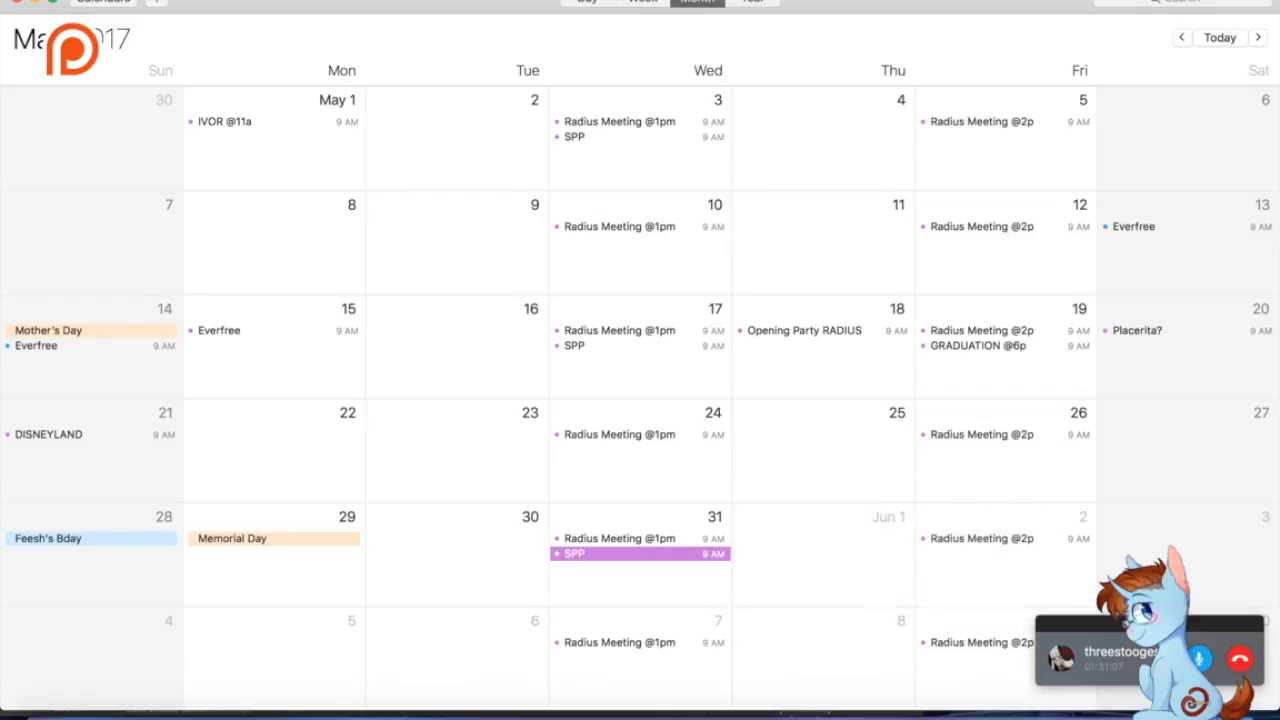
{"action": "left_click", "coordinate": [588, 584]}
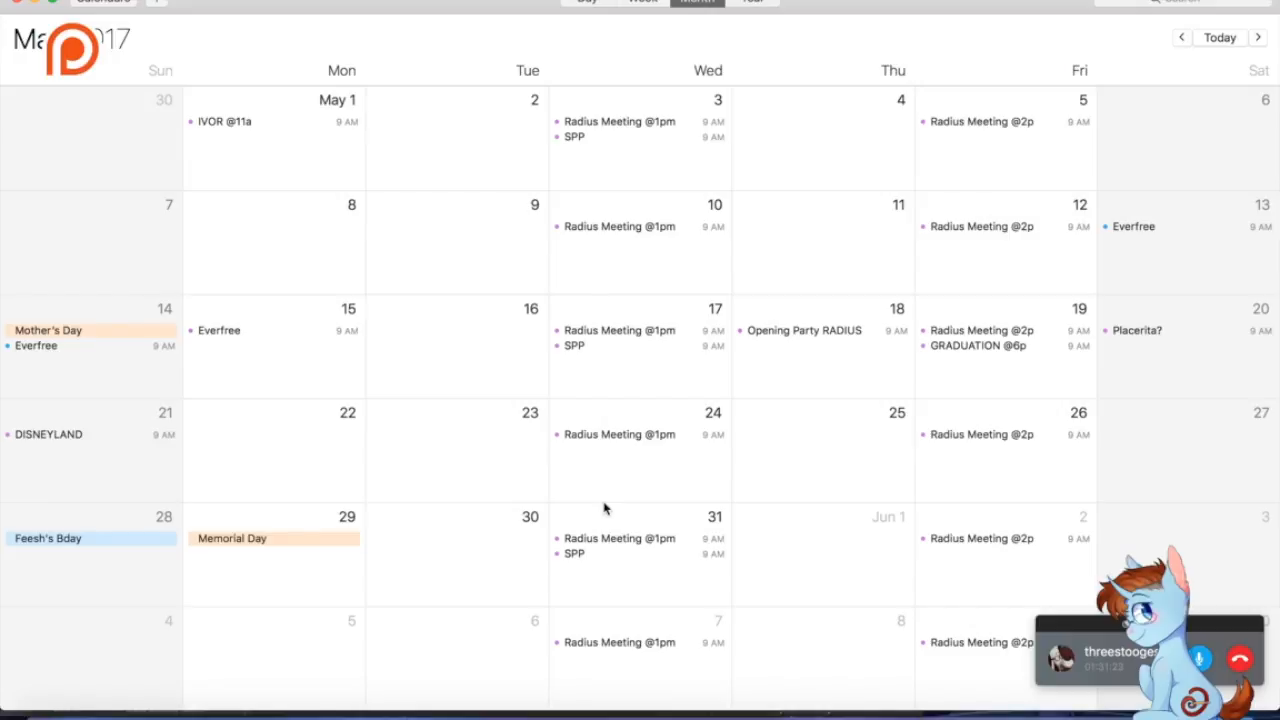
{"action": "left_click", "coordinate": [987, 345]}
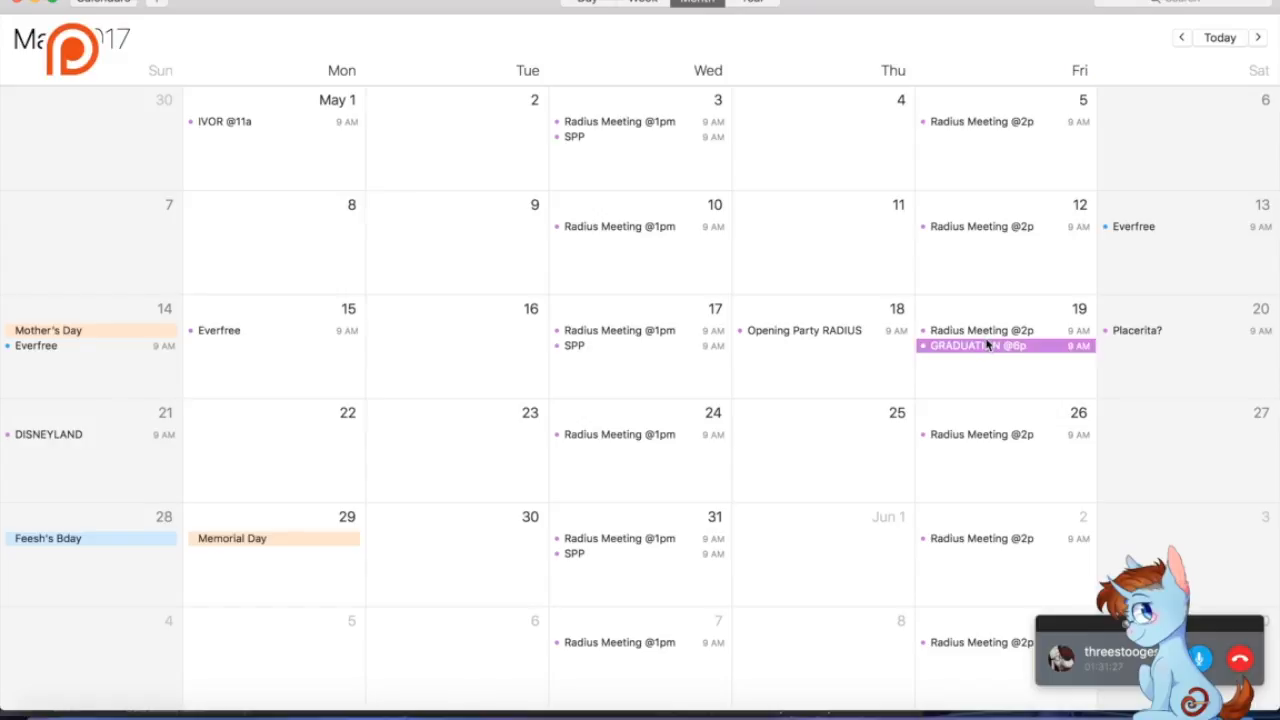
{"action": "left_click", "coordinate": [620, 436]}
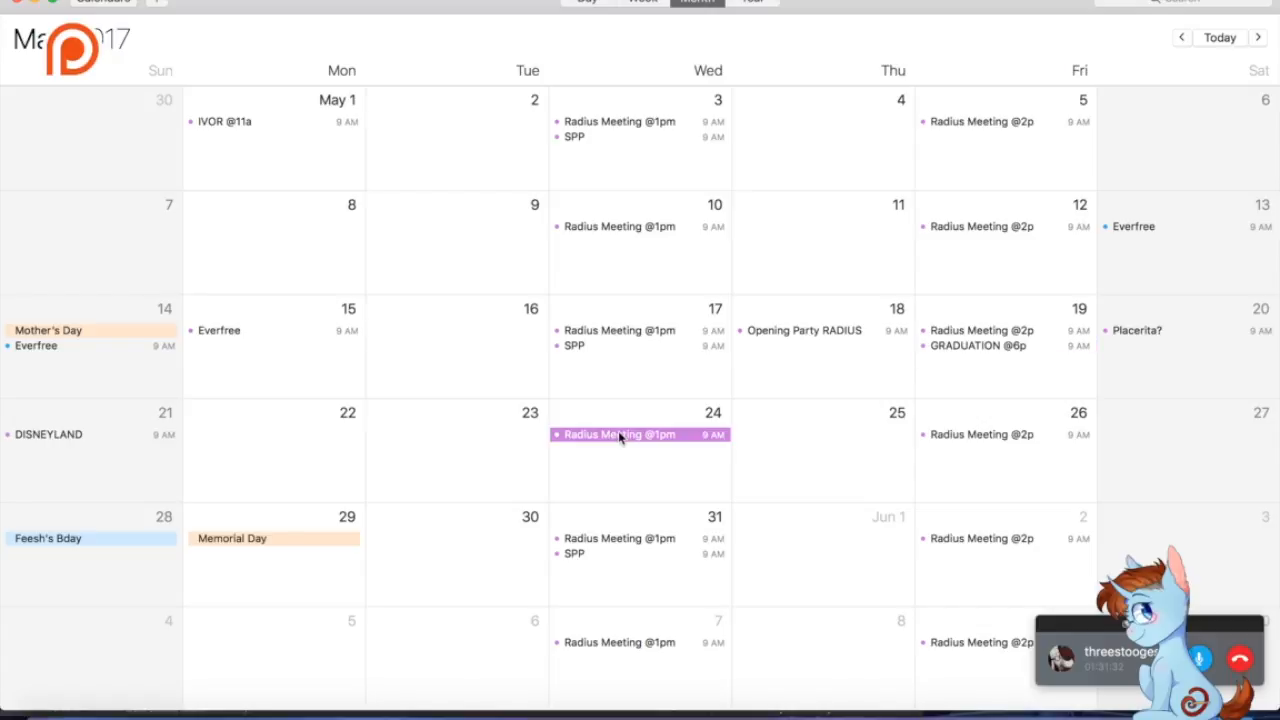
{"action": "left_click", "coordinate": [605, 488]}
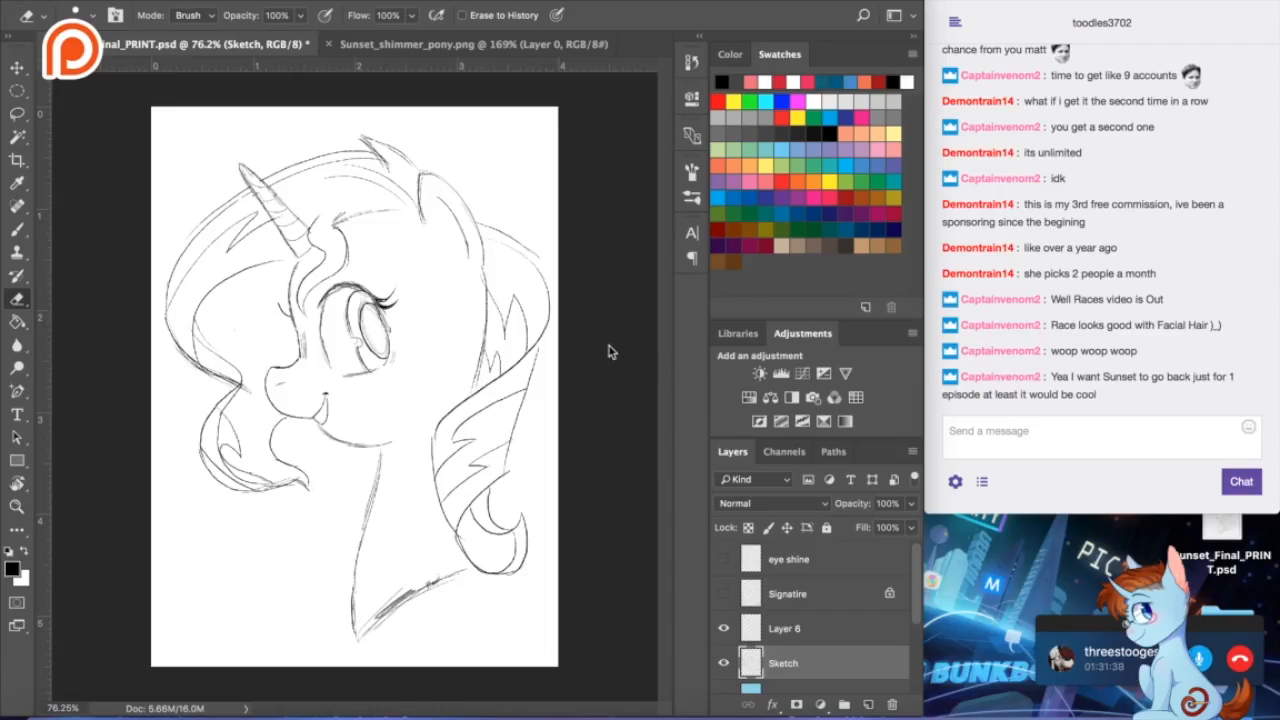
- Save the unicorn sketch document under its existing name
{"action": "left_click", "coordinate": [150, 1]}
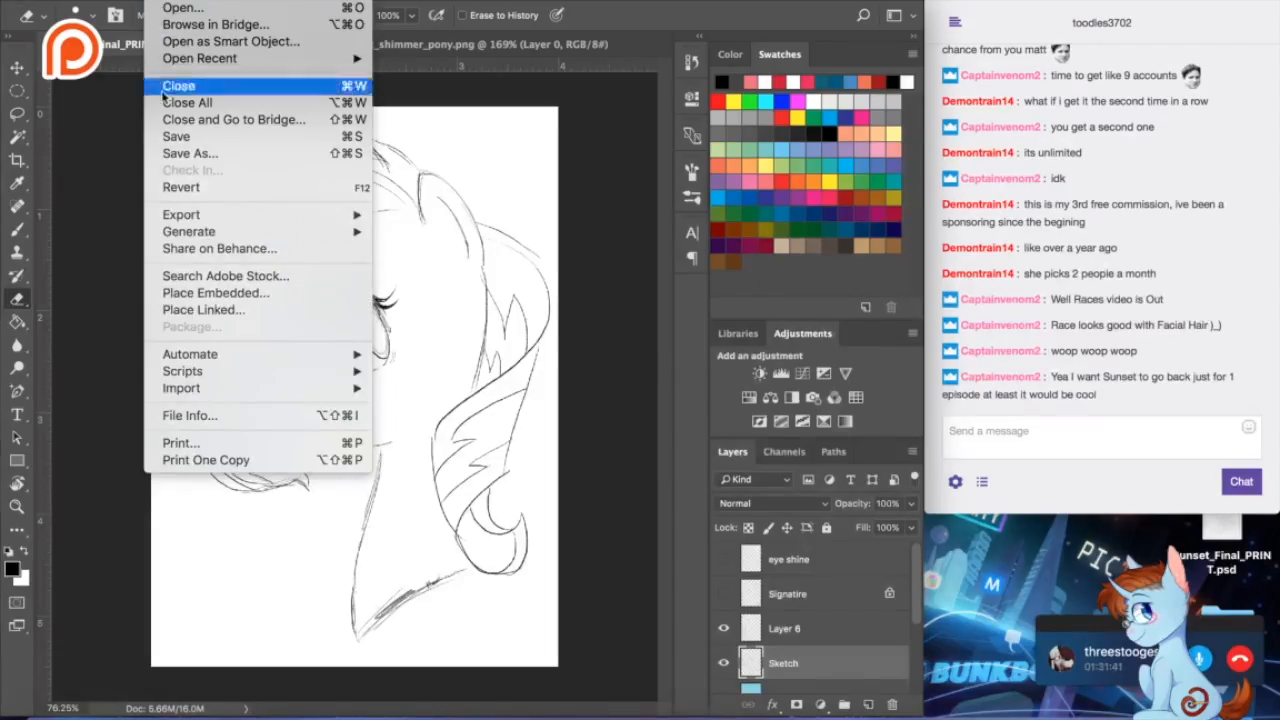
{"action": "left_click", "coordinate": [177, 134]}
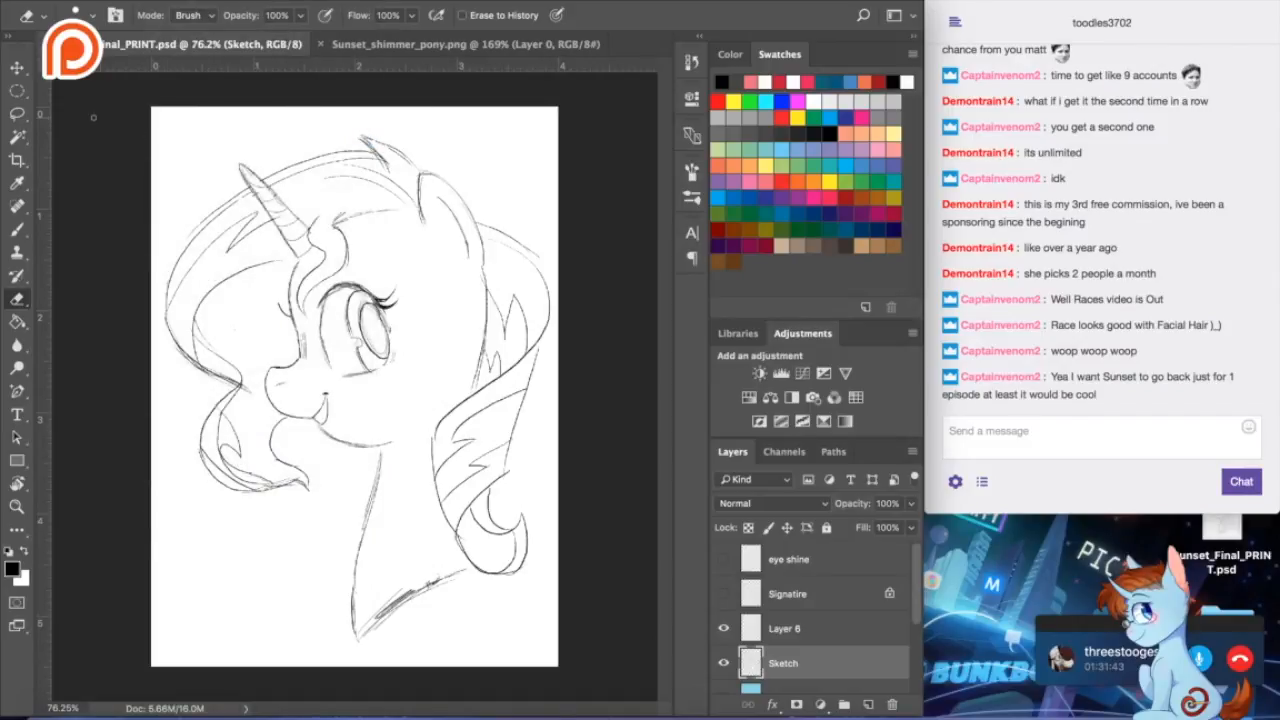